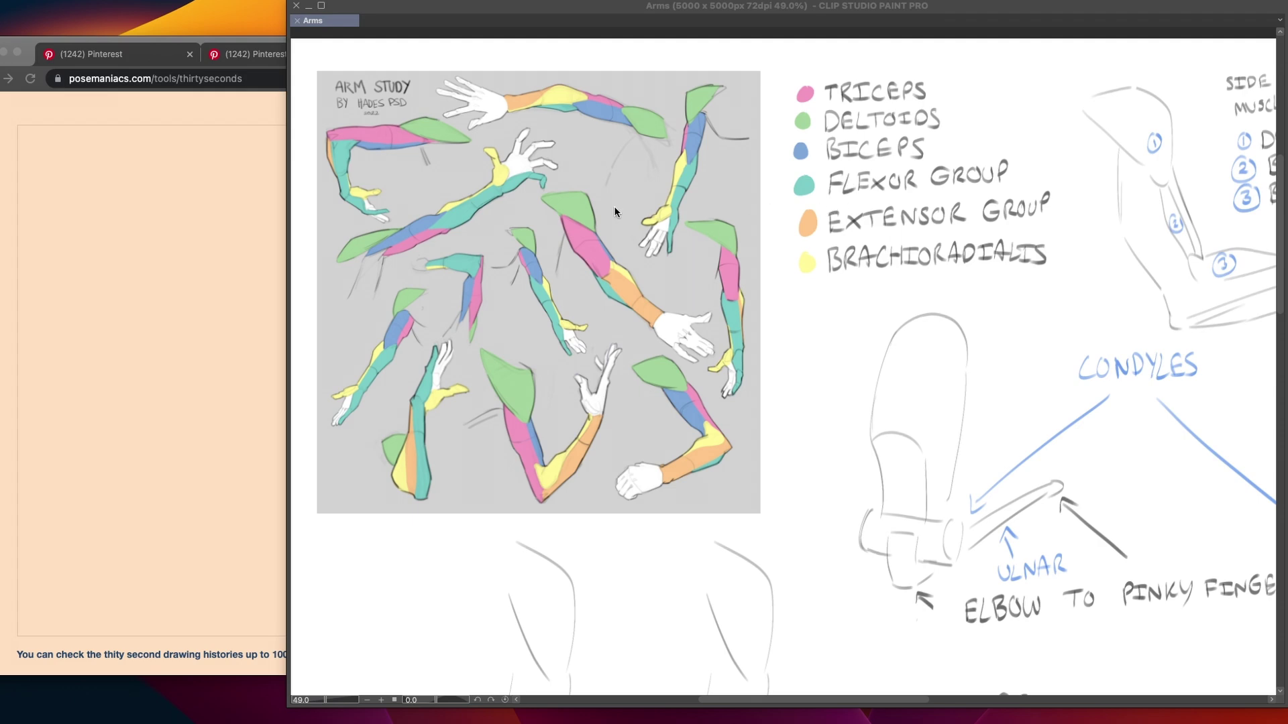
# Look over the sheet from the colour-coded arm study and condyle diagrams down to the lower arm sketches
pyautogui.scroll(-5, 614, 212)
pyautogui.hscroll(5, 613, 212)
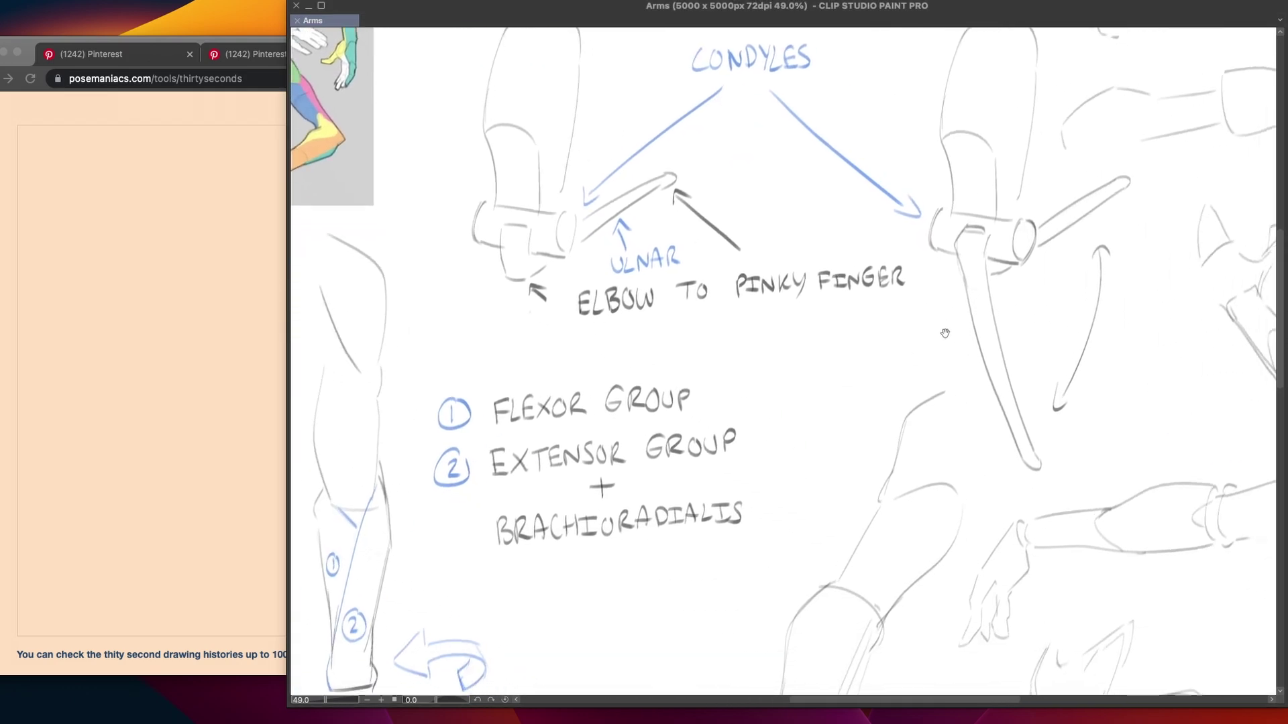
pyautogui.scroll(-5, 959, 339)
pyautogui.hscroll(8, 958, 339)
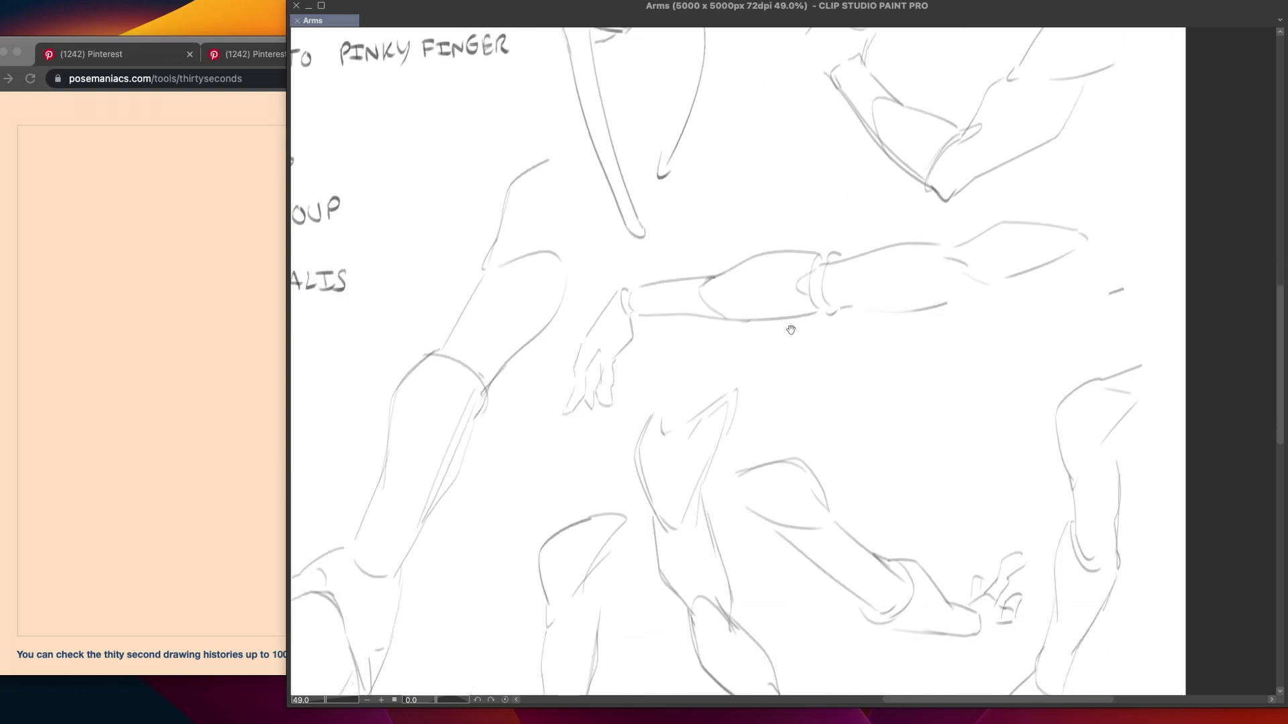
pyautogui.scroll(-3, 787, 335)
pyautogui.hscroll(-3, 786, 335)
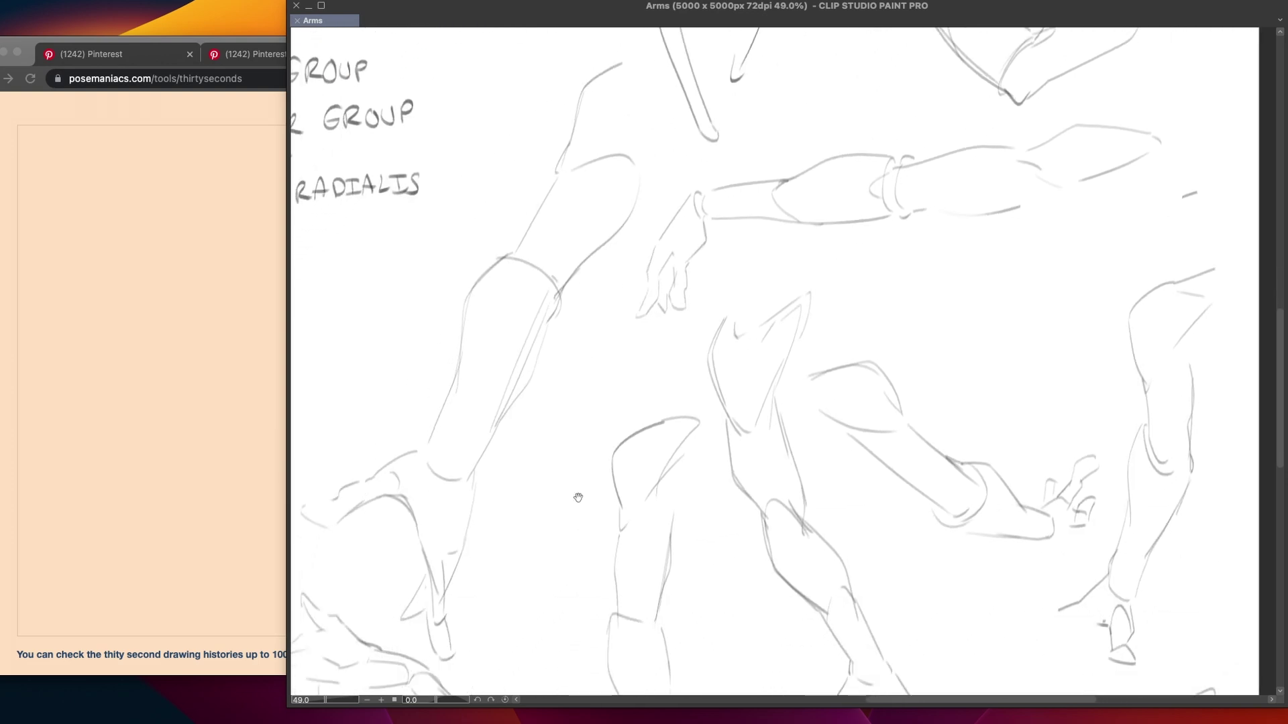
pyautogui.hscroll(-3, 570, 505)
pyautogui.scroll(-4, 632, 541)
pyautogui.scroll(-4, 707, 420)
pyautogui.hscroll(3, 707, 420)
pyautogui.scroll(-2, 673, 403)
pyautogui.hscroll(-3, 594, 428)
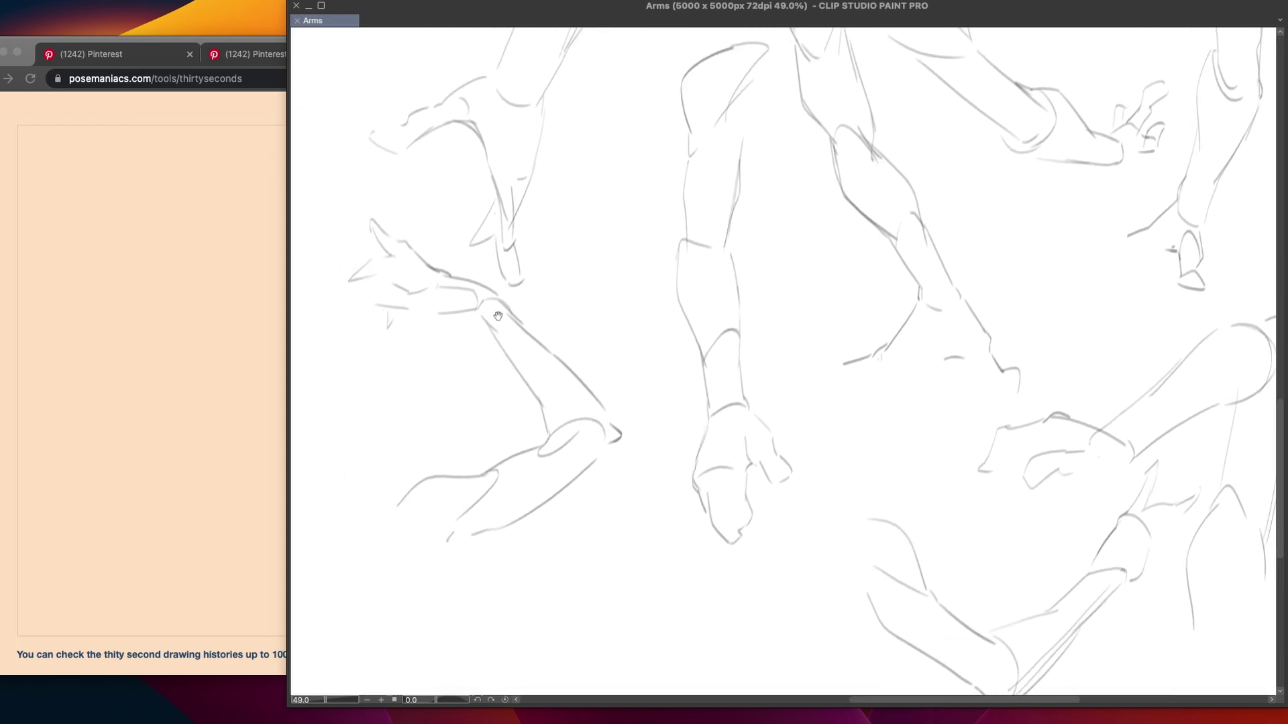
# Examine the lower arm sketches, the numbered forearm drawings and the colour-coded muscle legend
pyautogui.scroll(3, 510, 316)
pyautogui.hscroll(-2, 510, 317)
pyautogui.scroll(1, 542, 316)
pyautogui.hscroll(-1, 541, 316)
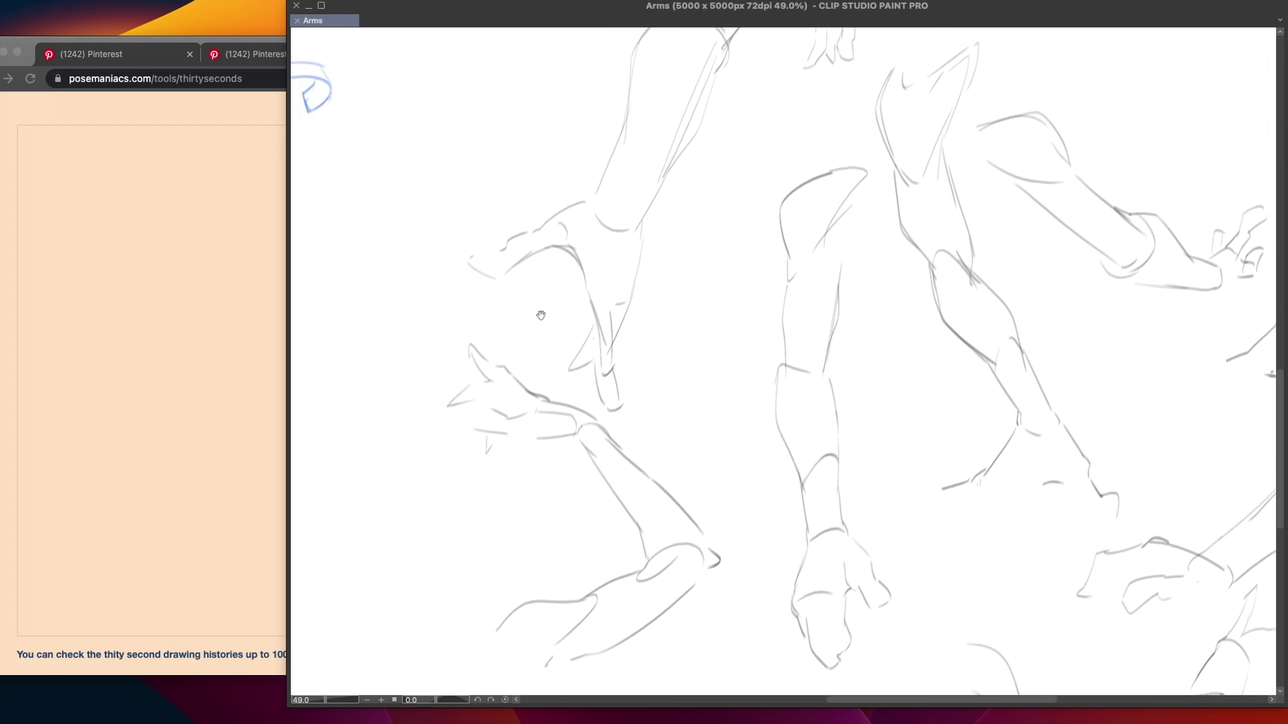
pyautogui.moveTo(573, 308); pyautogui.dragTo(768, 273)
pyautogui.moveTo(565, 277); pyautogui.dragTo(698, 366)
pyautogui.moveTo(434, 256); pyautogui.dragTo(564, 361)
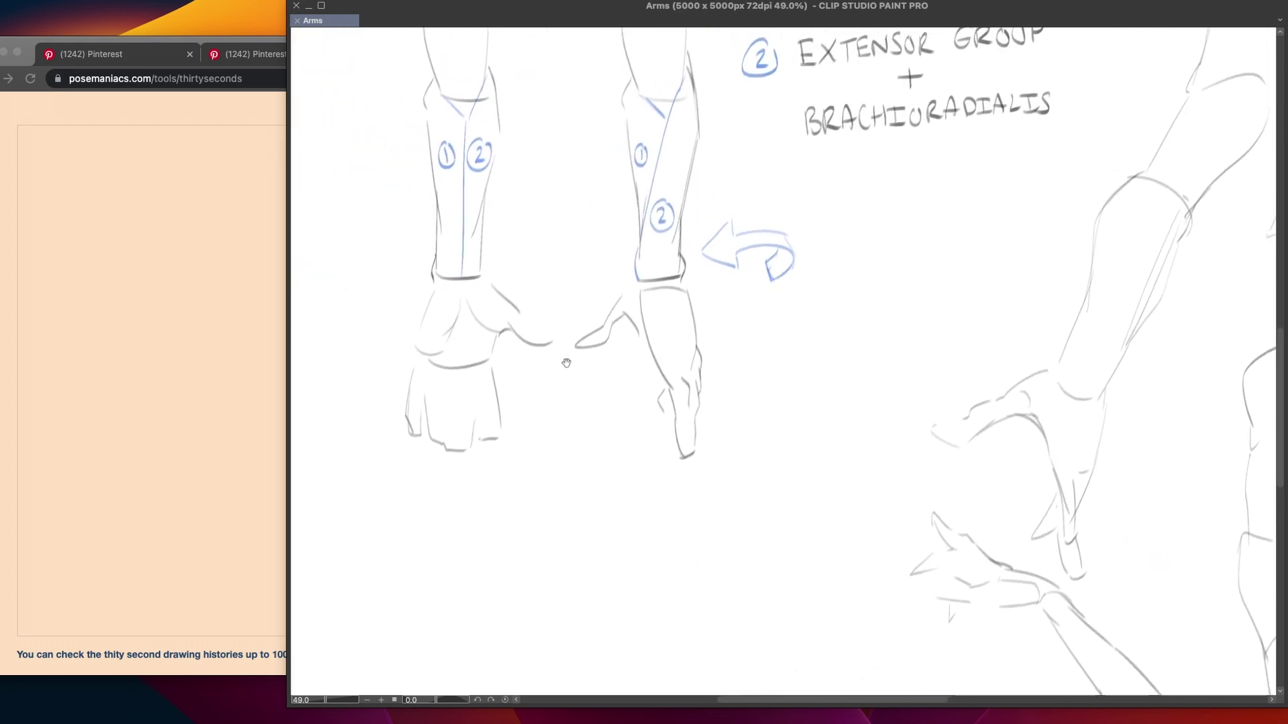
pyautogui.moveTo(989, 290); pyautogui.dragTo(627, 308)
pyautogui.moveTo(704, 289)
pyautogui.mouseDown()
pyautogui.moveTo(610, 302)
pyautogui.moveTo(676, 295)
pyautogui.mouseUp()
pyautogui.moveTo(820, 278); pyautogui.dragTo(715, 288)
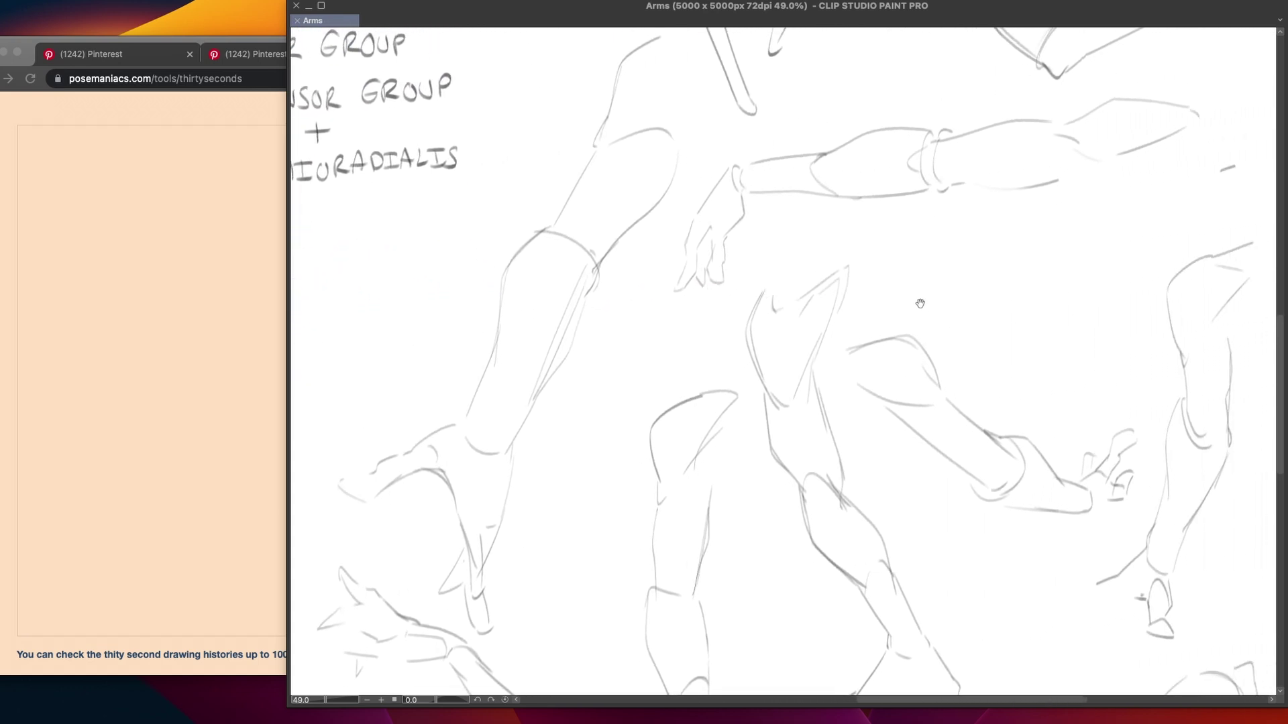
pyautogui.moveTo(766, 242); pyautogui.dragTo(737, 340)
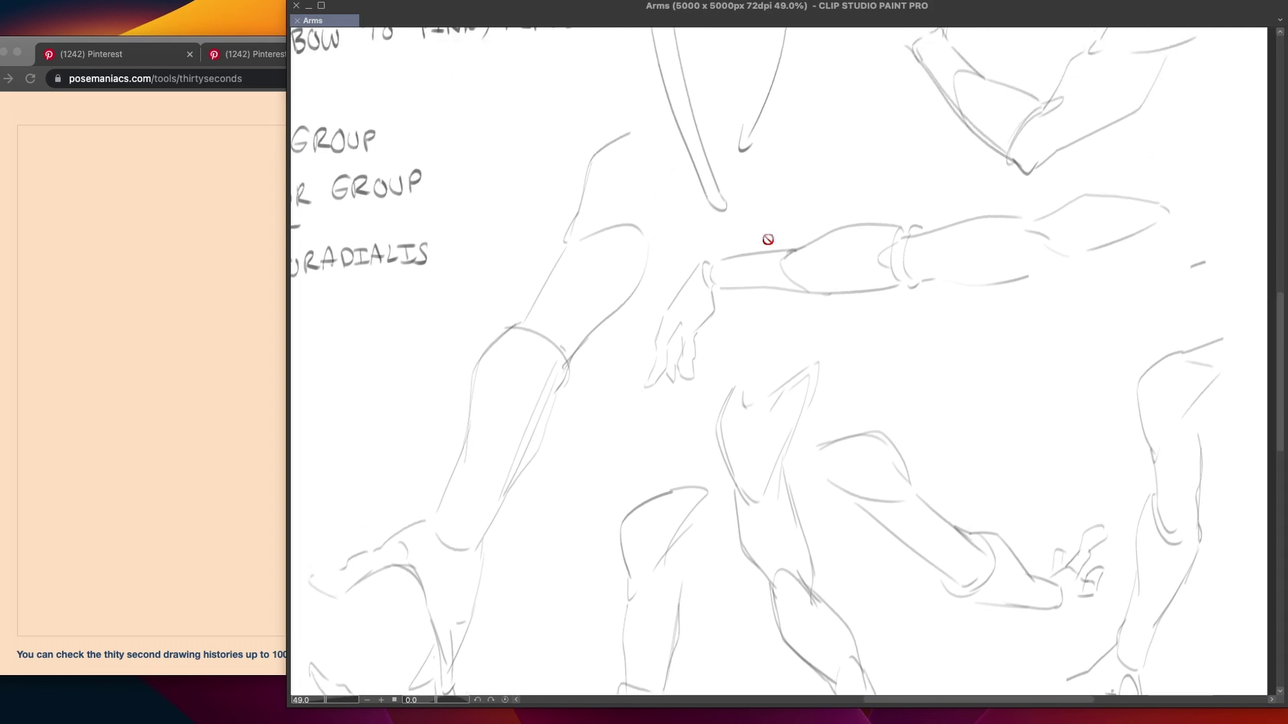
pyautogui.moveTo(768, 239); pyautogui.dragTo(653, 632)
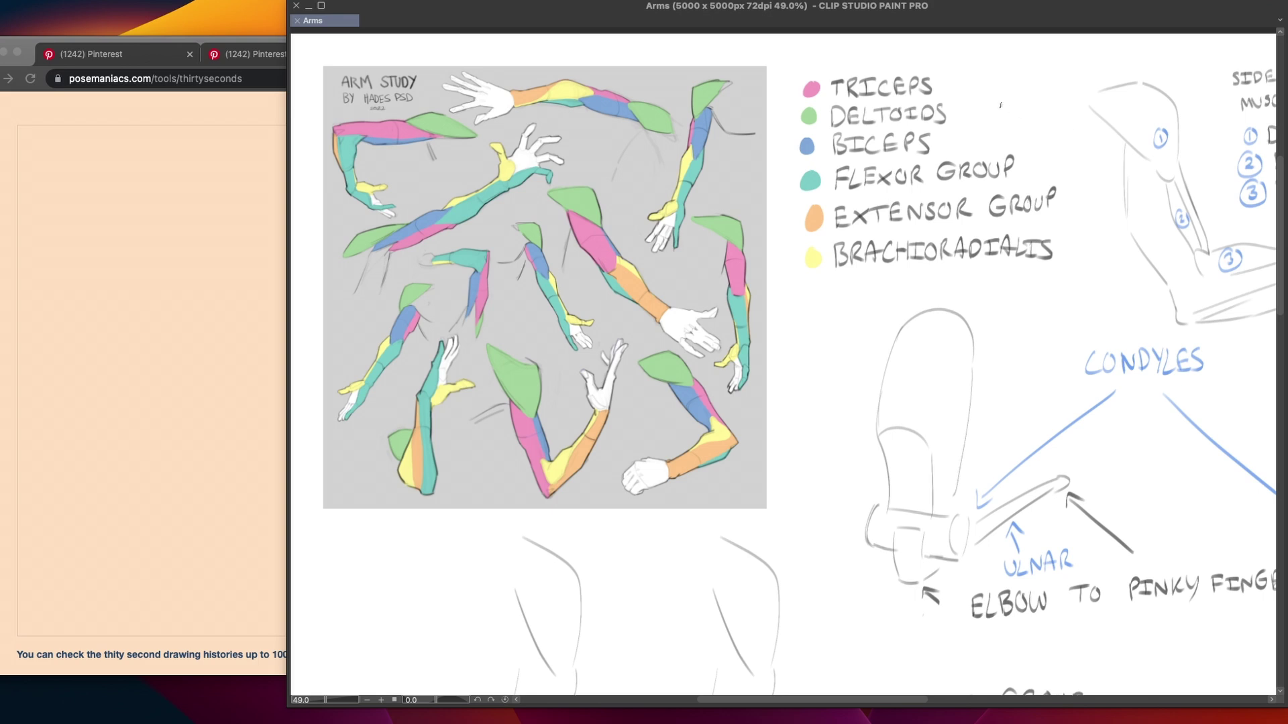
# Draw an arrow pointing at the Deltoids entry in the muscle legend and undo it
pyautogui.moveTo(1018, 58); pyautogui.dragTo(973, 97)
pyautogui.moveTo(970, 79)
pyautogui.mouseDown()
pyautogui.moveTo(963, 107)
pyautogui.moveTo(998, 100)
pyautogui.moveTo(964, 111)
pyautogui.moveTo(1002, 98)
pyautogui.mouseUp()
pyautogui.hotkey('ctrl', 'z')
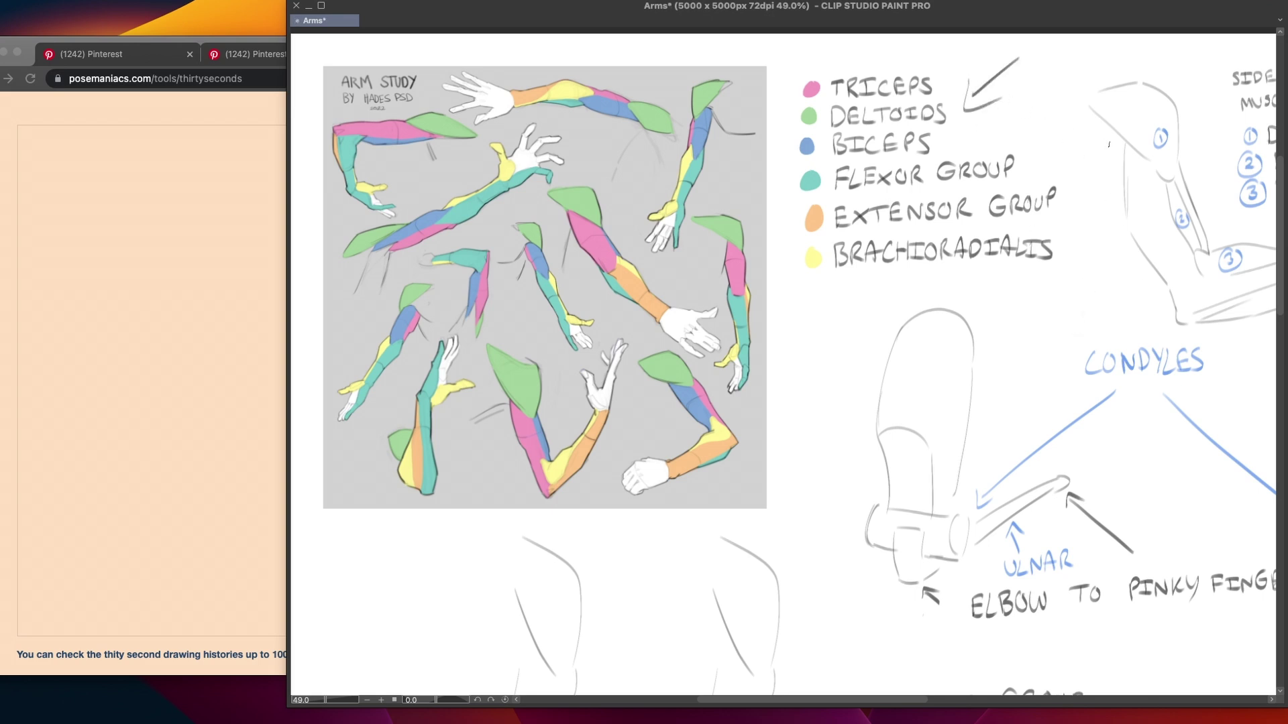
pyautogui.hotkey('ctrl', 'z')
pyautogui.hotkey('ctrl', 'z')
# Sketch an arrow toward the upper arm and a mark at the elbow of the ulnar diagram, undoing both
pyautogui.scroll(1, 877, 309)
pyautogui.moveTo(1100, 557); pyautogui.dragTo(922, 489)
pyautogui.moveTo(870, 546); pyautogui.dragTo(777, 511)
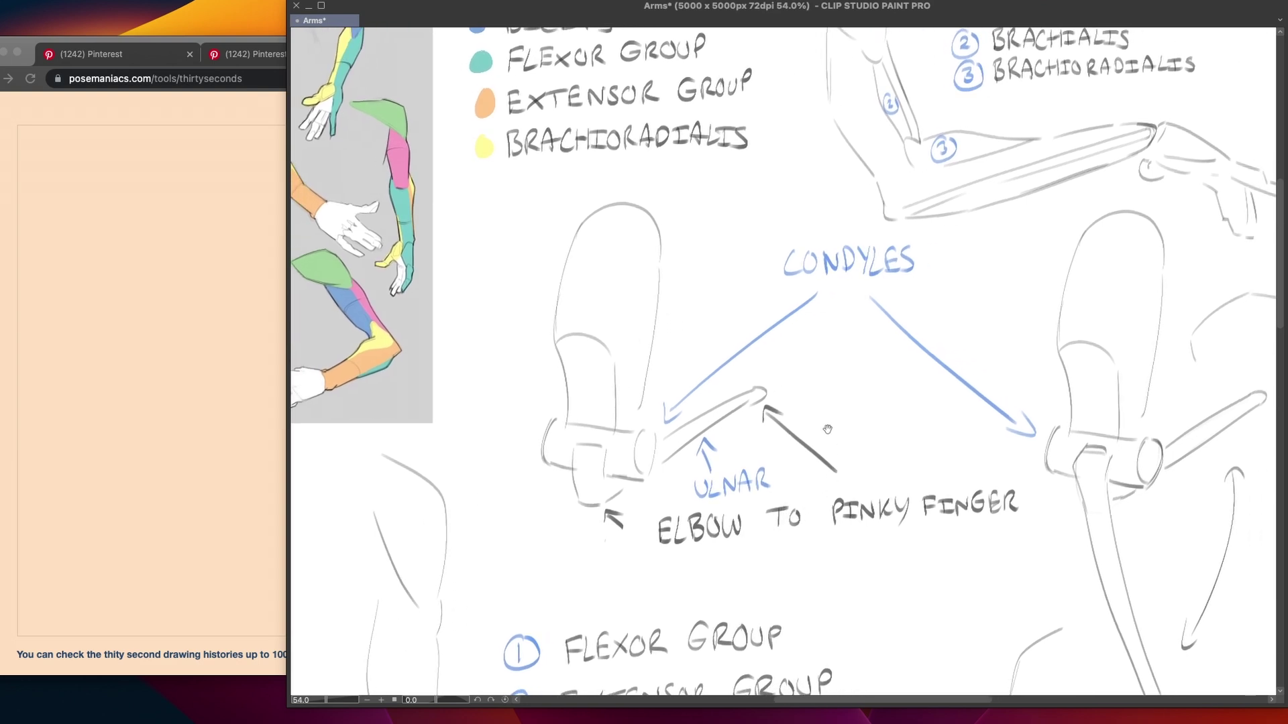
pyautogui.moveTo(709, 456); pyautogui.dragTo(744, 451)
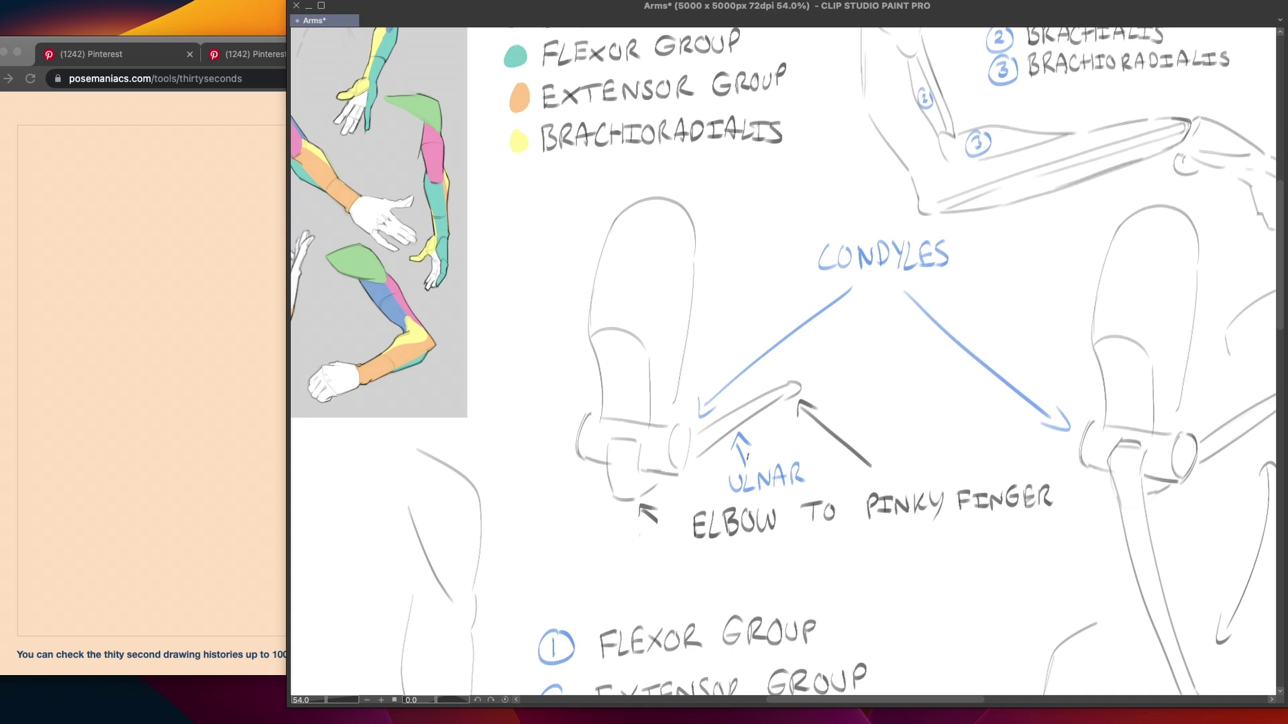
pyautogui.moveTo(515, 298); pyautogui.dragTo(580, 291)
pyautogui.moveTo(566, 281); pyautogui.dragTo(568, 312)
pyautogui.press('super+z')
pyautogui.press('super+z')
pyautogui.moveTo(634, 484); pyautogui.dragTo(641, 483)
pyautogui.press('super+z')
# Mark the Flexor Group and Extensor Group entries in the muscle legend and undo the marks
pyautogui.moveTo(645, 507)
pyautogui.mouseDown()
pyautogui.moveTo(812, 530)
pyautogui.moveTo(873, 662)
pyautogui.mouseUp()
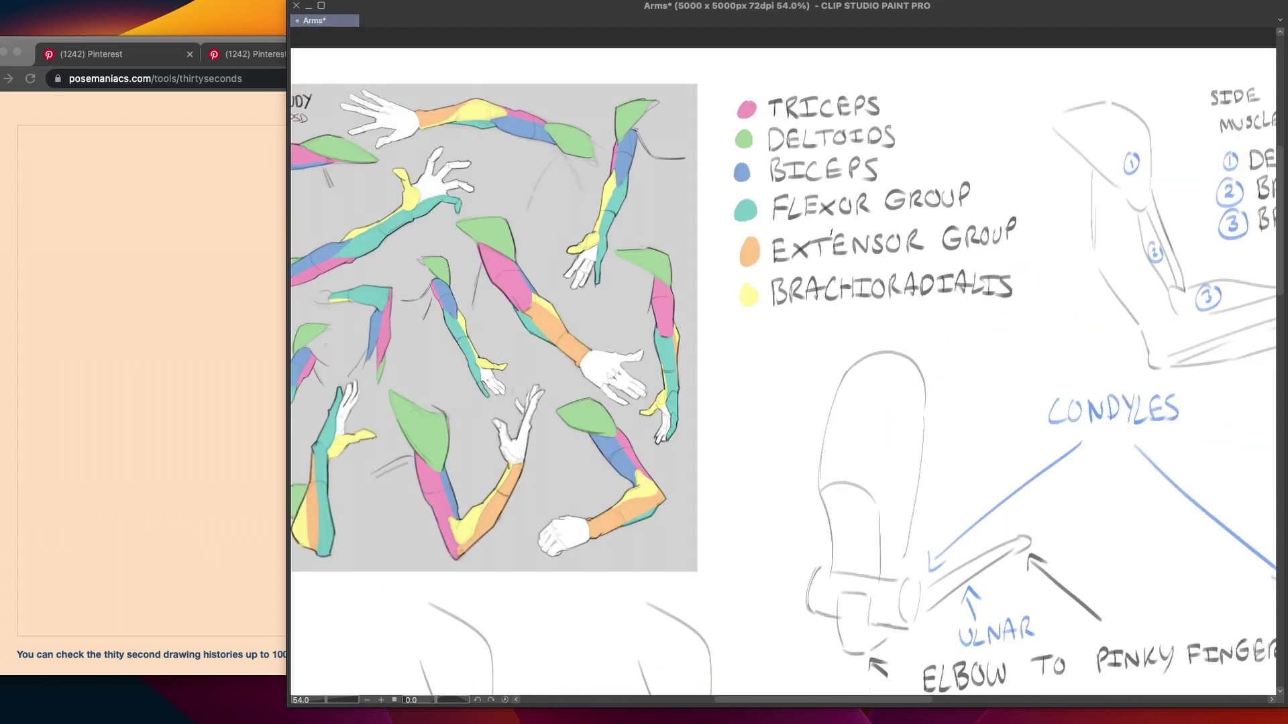
pyautogui.moveTo(714, 218); pyautogui.dragTo(725, 216)
pyautogui.moveTo(716, 273); pyautogui.dragTo(734, 271)
pyautogui.hotkey('ctrl', 'z')
pyautogui.hotkey('ctrl', 'z')
pyautogui.hotkey('ctrl', 'z')
# Mark the wrist end of the bone in the ulnar diagram and undo the mark
pyautogui.scroll(-5, 749, 504)
pyautogui.hscroll(2, 749, 504)
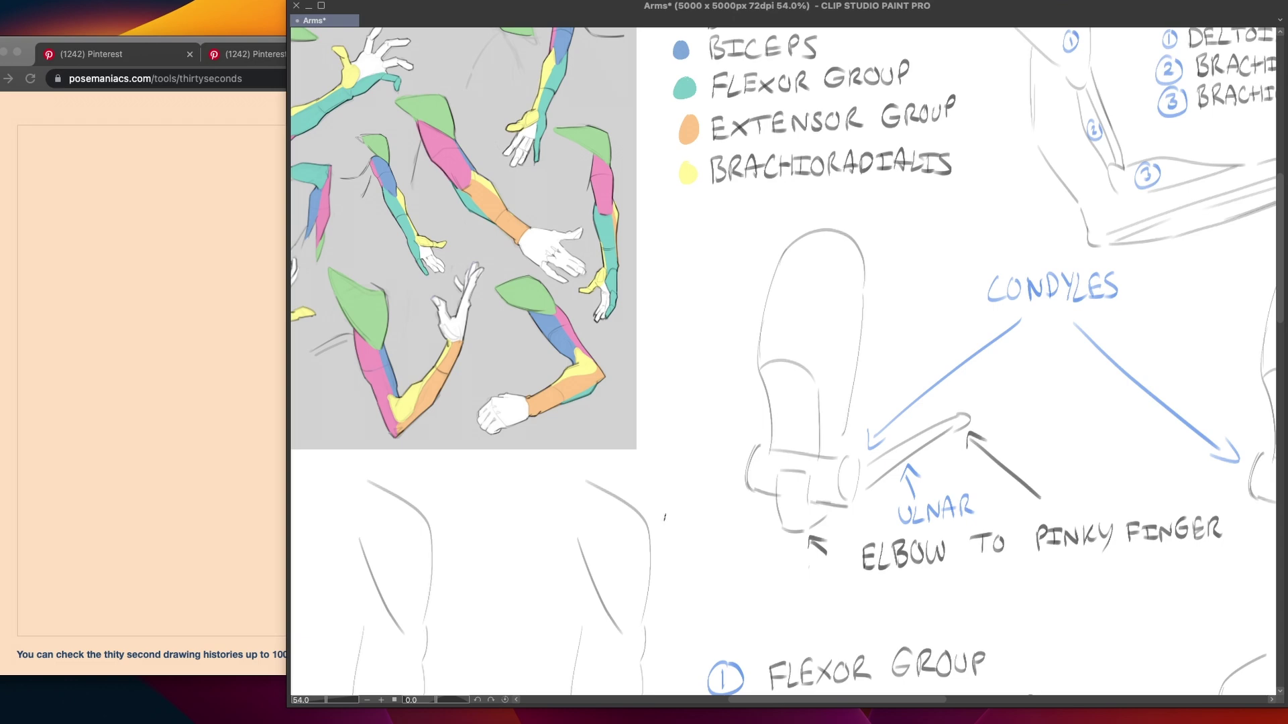
pyautogui.scroll(-2, 665, 518)
pyautogui.hscroll(5, 664, 517)
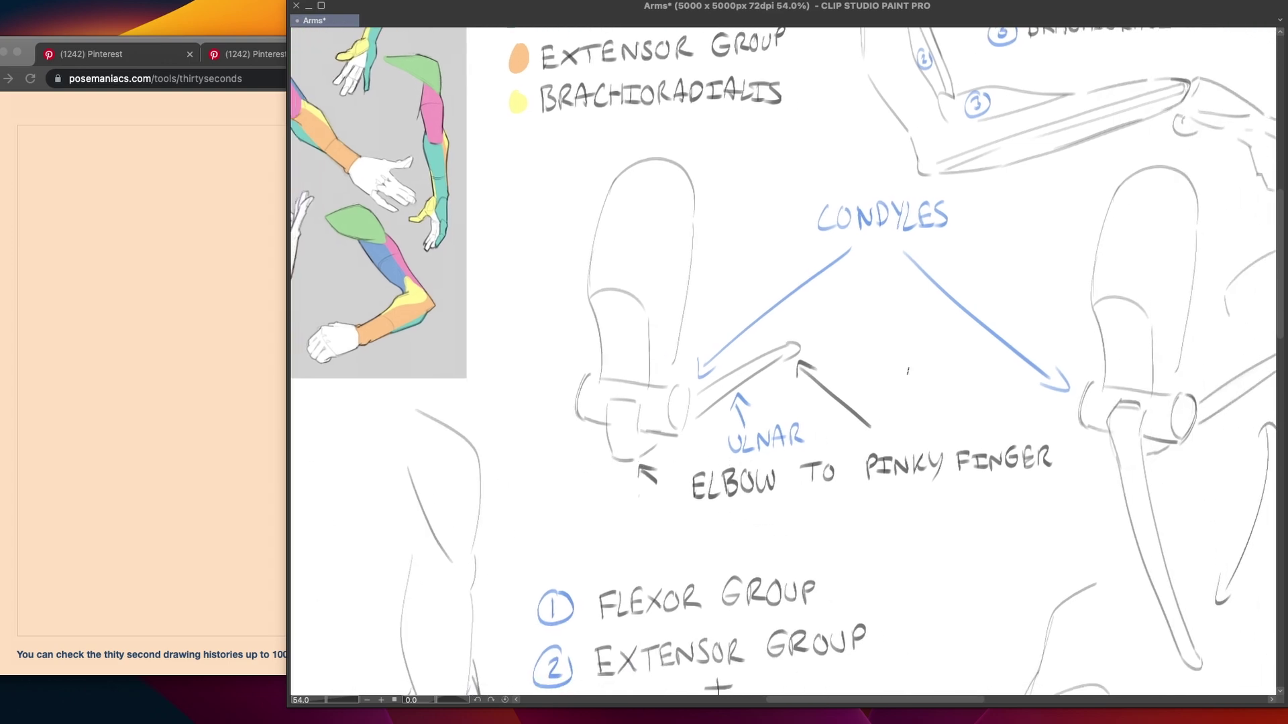
pyautogui.moveTo(803, 339)
pyautogui.mouseDown()
pyautogui.moveTo(803, 360)
pyautogui.moveTo(808, 335)
pyautogui.mouseUp()
pyautogui.hotkey('ctrl', 'z')
# Circle the upper arm and elbow joint of the diagram with the double-headed rotation arrow, and undo the circle
pyautogui.moveTo(825, 515); pyautogui.dragTo(872, 544)
pyautogui.moveTo(754, 434); pyautogui.dragTo(780, 519)
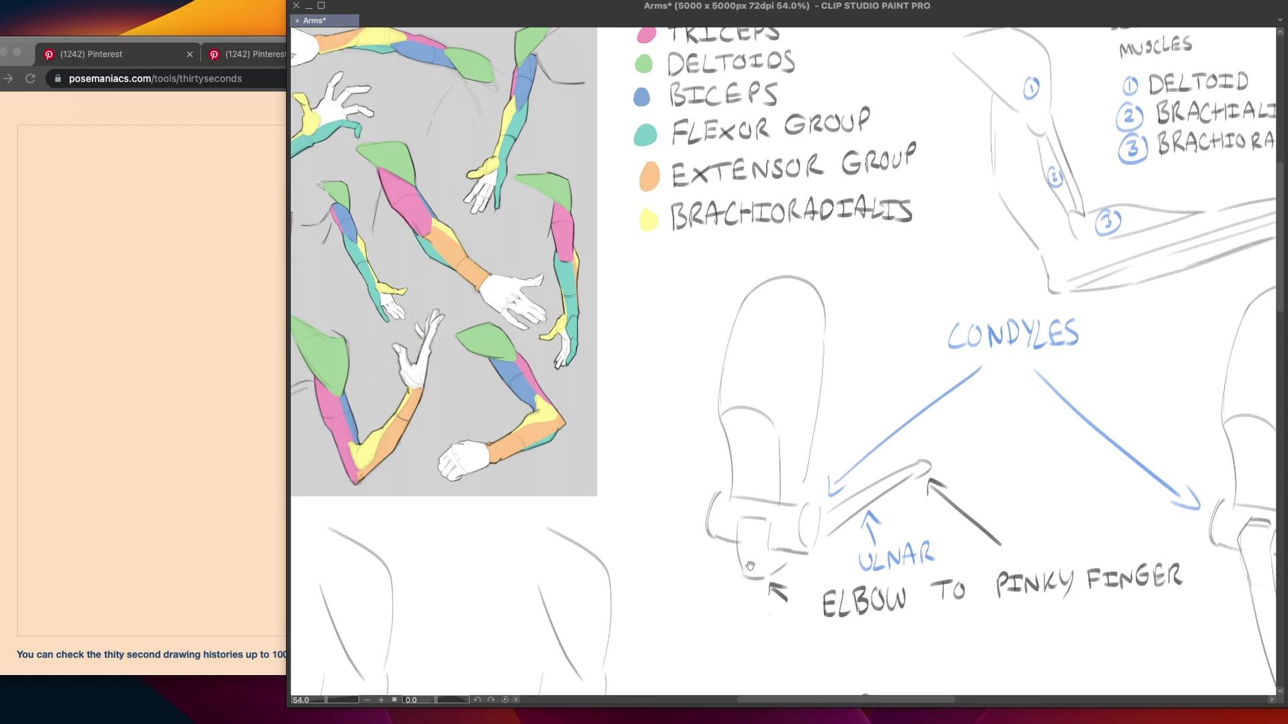
pyautogui.hscroll(7, 797, 583)
pyautogui.scroll(-3, 797, 583)
pyautogui.hscroll(3, 853, 546)
pyautogui.scroll(-1, 853, 546)
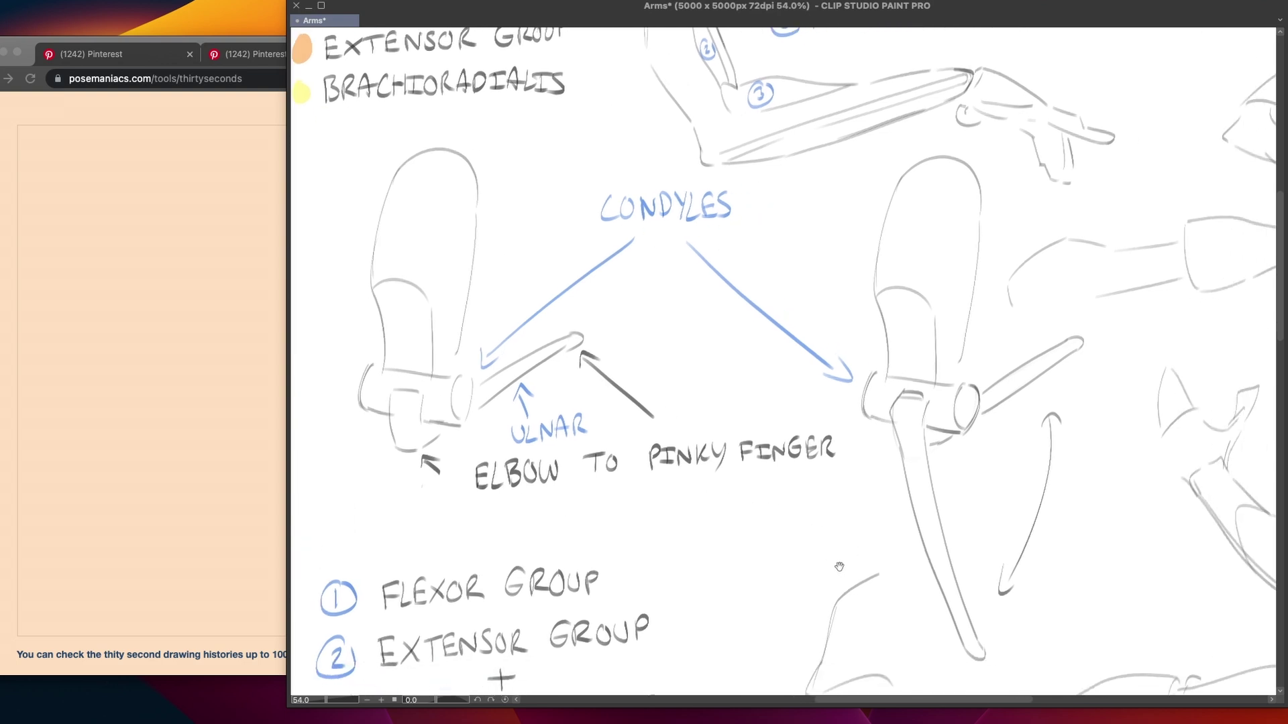
pyautogui.hscroll(1, 831, 581)
pyautogui.scroll(-1, 832, 581)
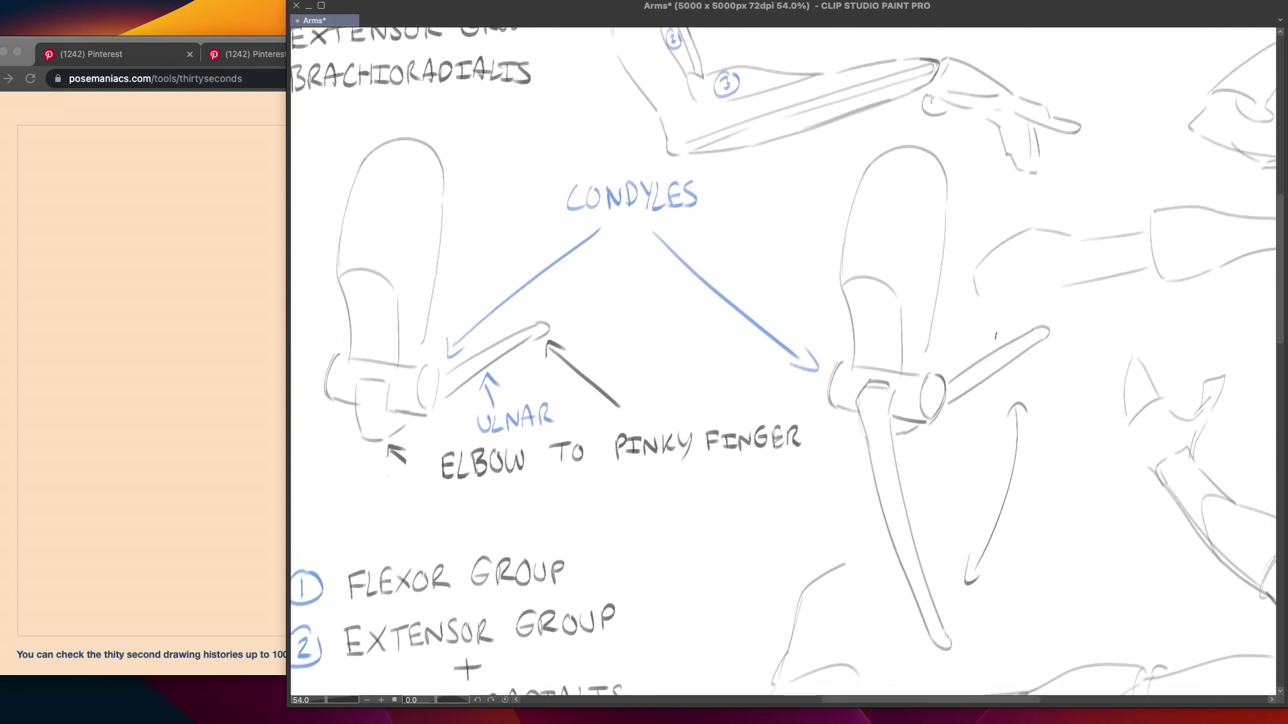
pyautogui.hscroll(-2, 872, 451)
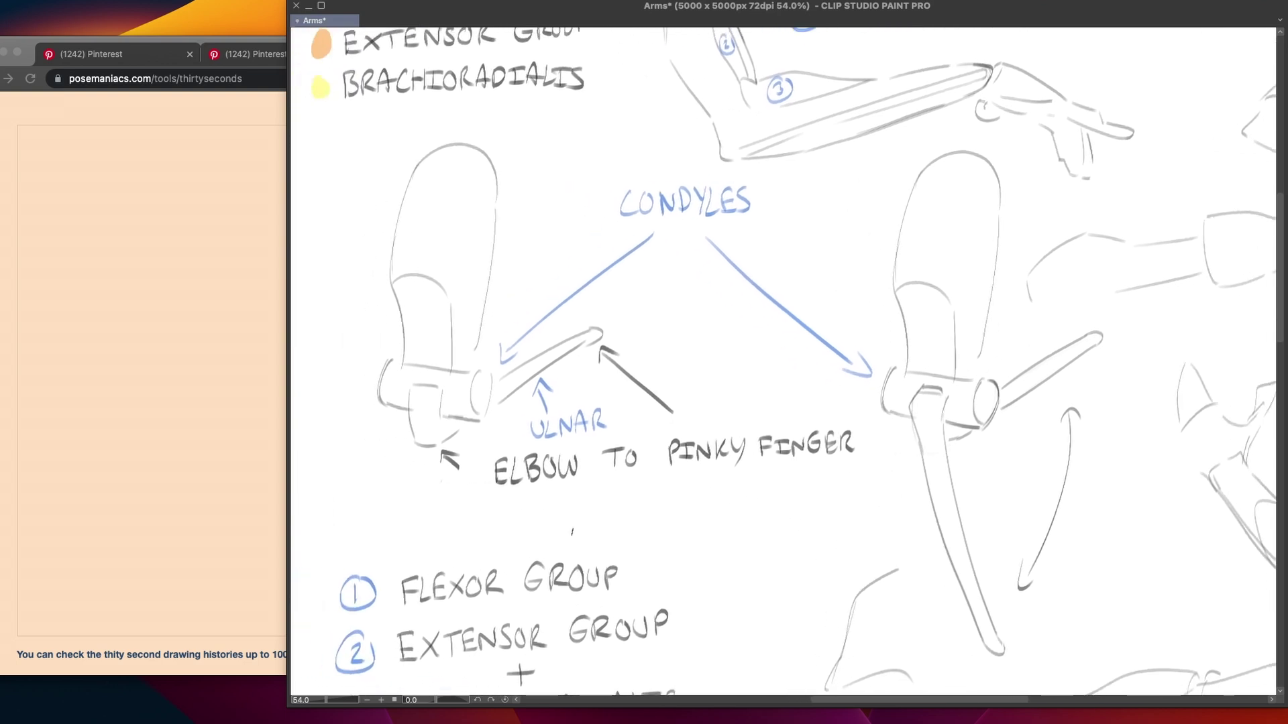
pyautogui.moveTo(1012, 163)
pyautogui.mouseDown()
pyautogui.moveTo(902, 153)
pyautogui.moveTo(976, 421)
pyautogui.moveTo(1013, 175)
pyautogui.mouseUp()
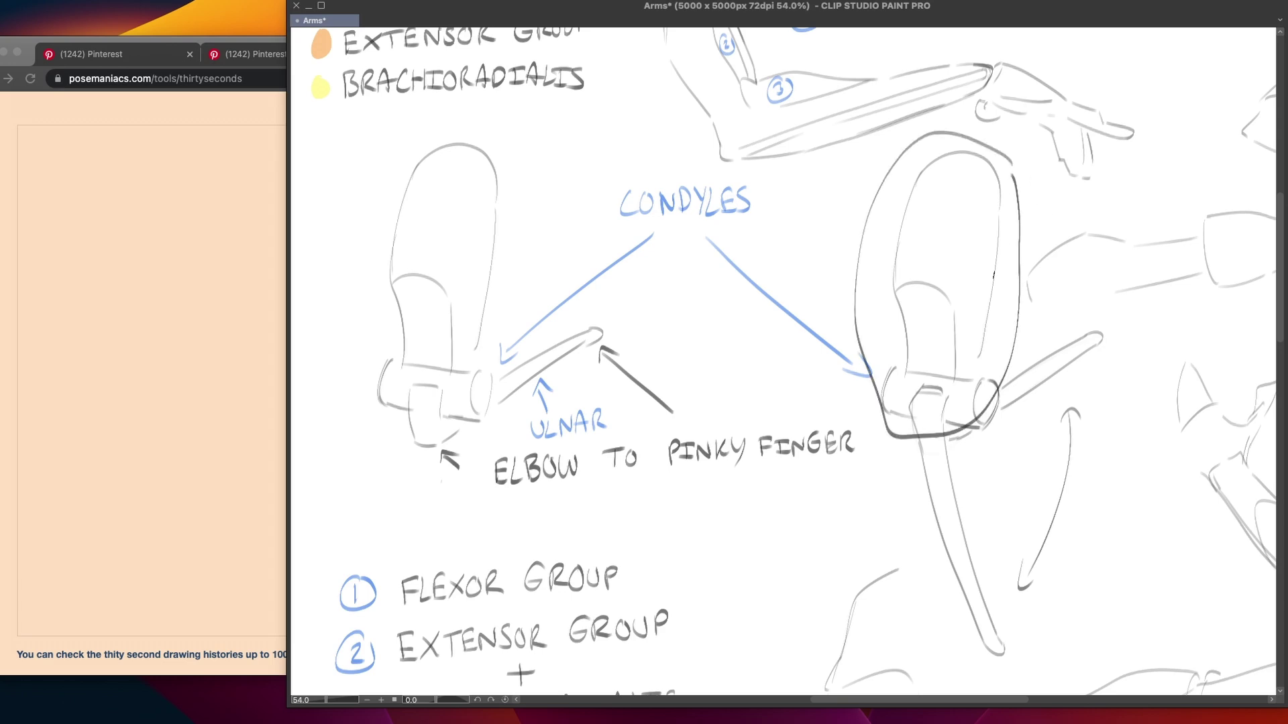
pyautogui.hscroll(4, 927, 397)
pyautogui.scroll(-1, 927, 397)
pyautogui.press('super+z')
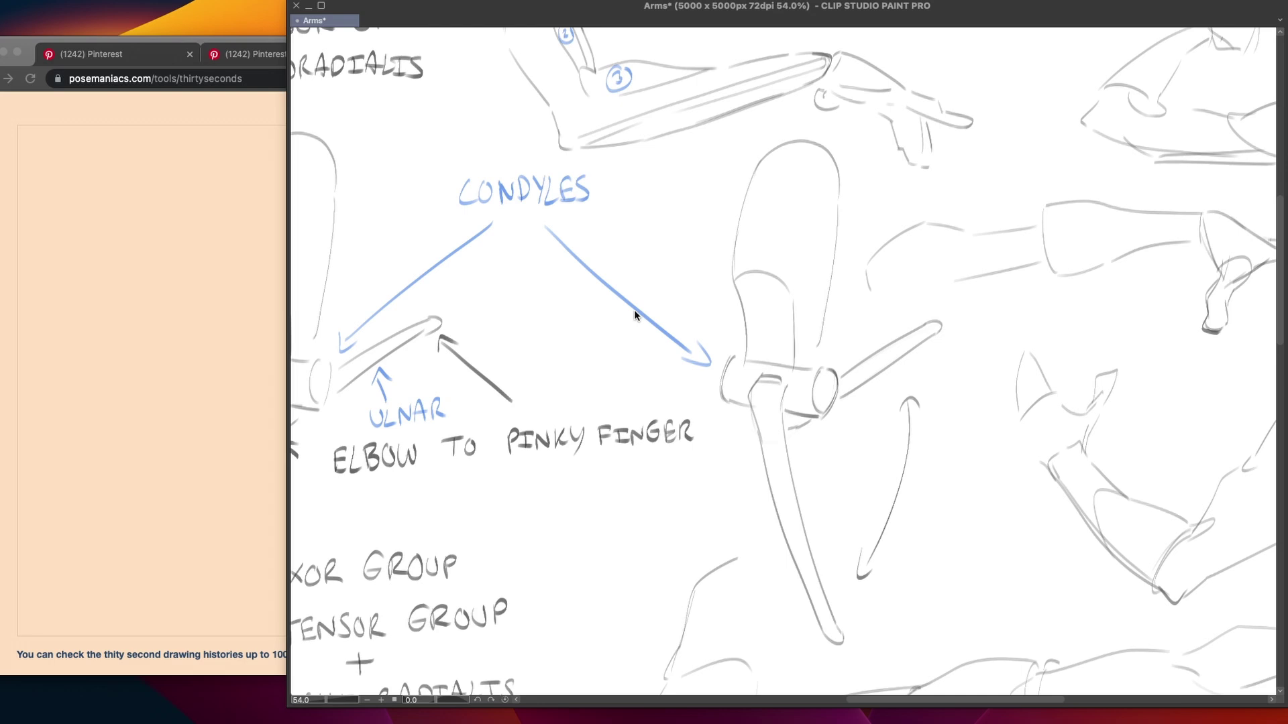
# Mark the forearm's end positions with dots and a curved arrow on the rotating elbow diagram, and remove the marks
pyautogui.moveTo(791, 470)
pyautogui.mouseDown()
pyautogui.moveTo(892, 470)
pyautogui.moveTo(851, 463)
pyautogui.moveTo(850, 506)
pyautogui.mouseUp()
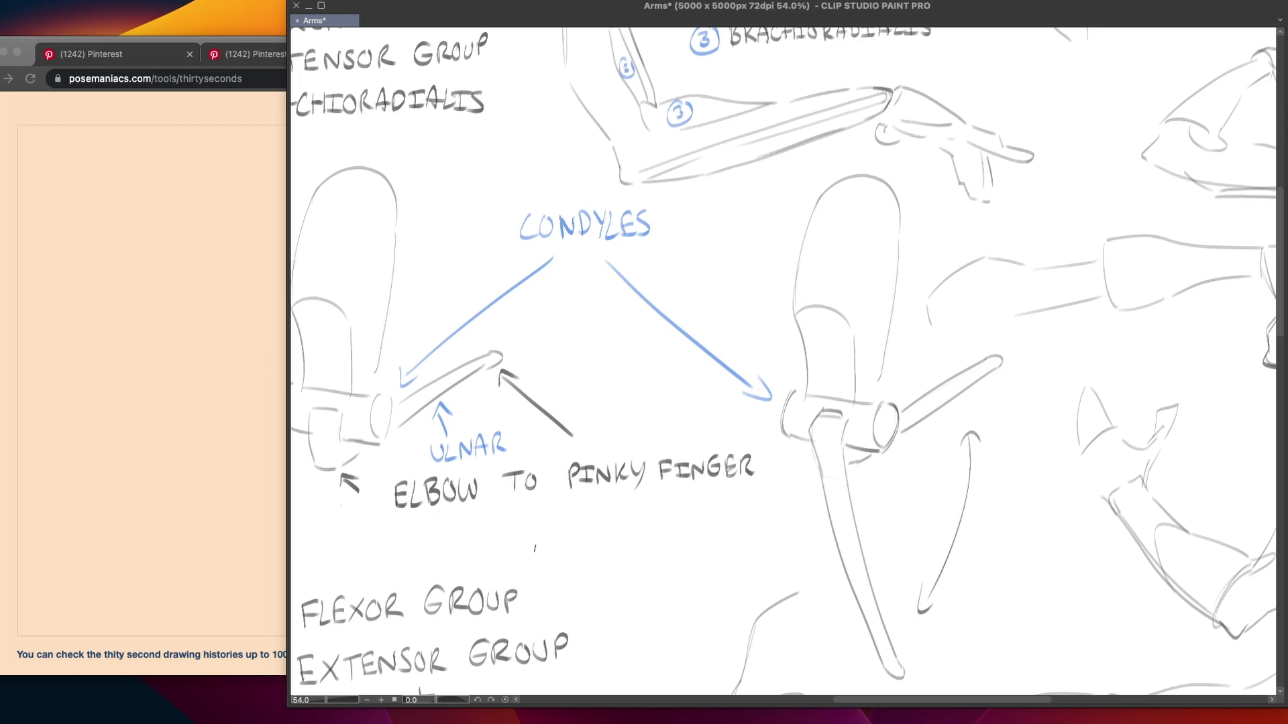
pyautogui.hscroll(-5, 534, 548)
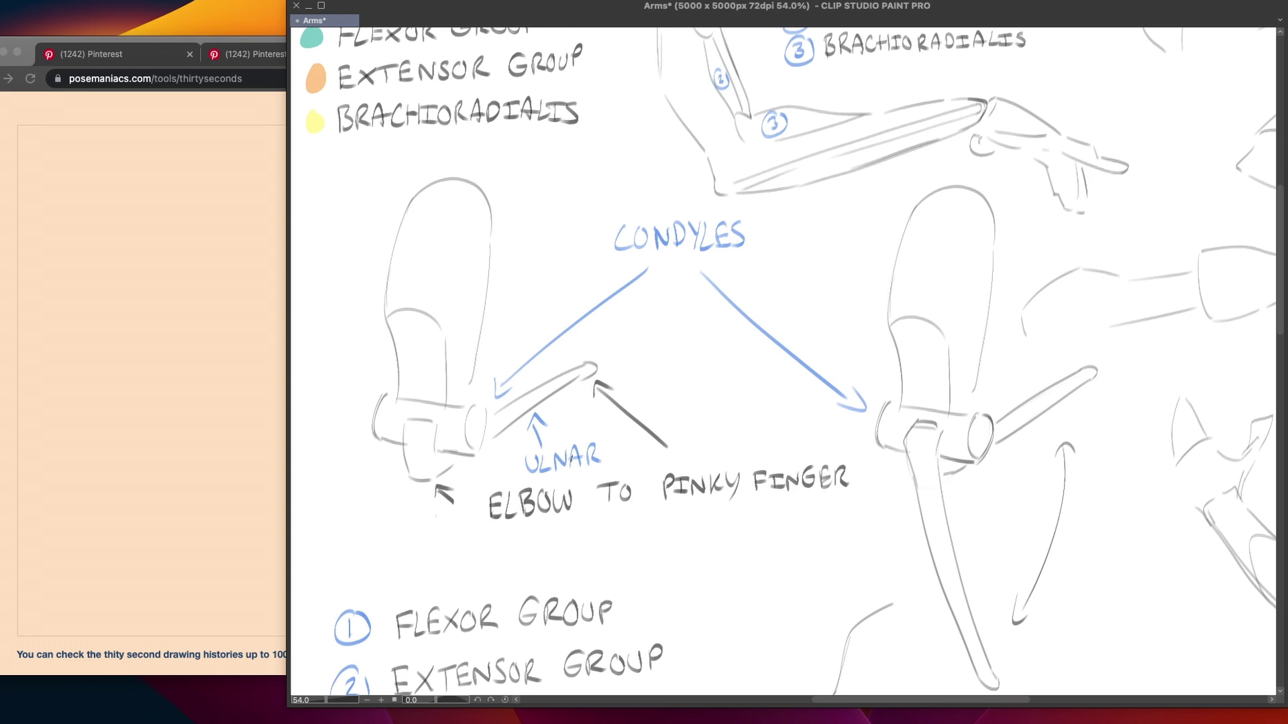
pyautogui.scroll(-4, 877, 471)
pyautogui.hscroll(5, 877, 471)
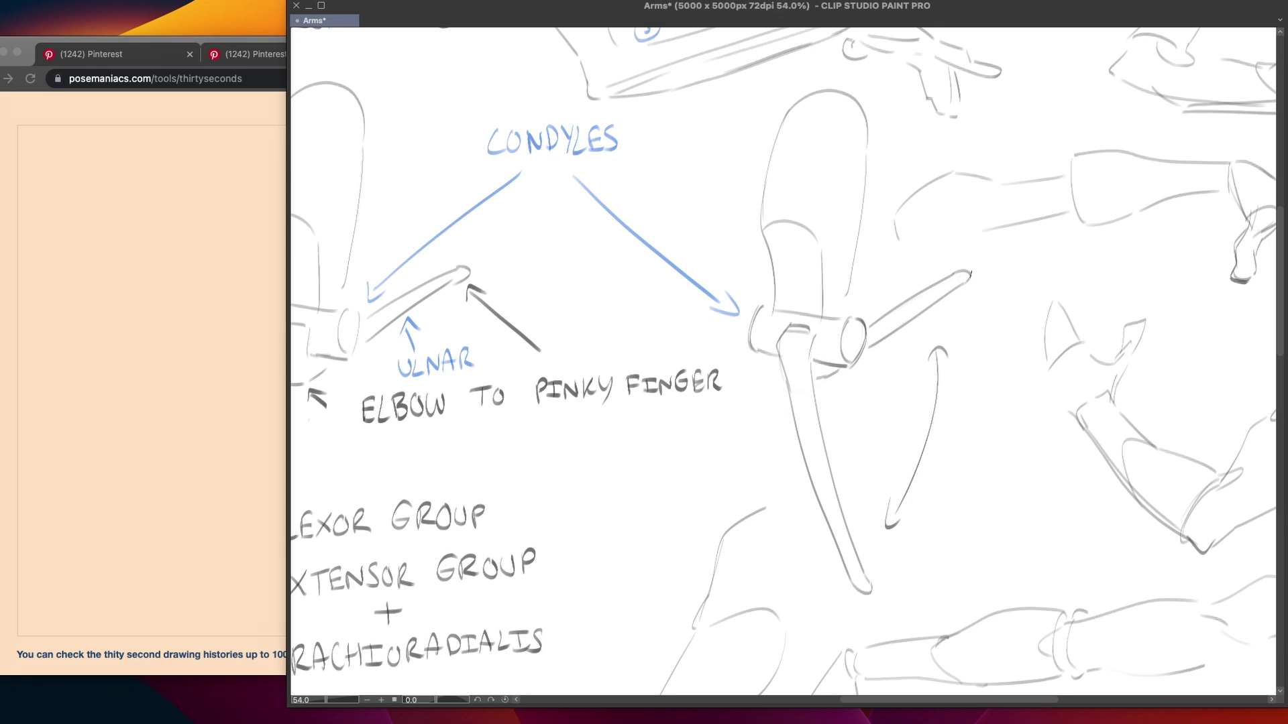
pyautogui.moveTo(965, 260)
pyautogui.mouseDown()
pyautogui.moveTo(979, 269)
pyautogui.moveTo(966, 267)
pyautogui.mouseUp()
pyautogui.moveTo(893, 117)
pyautogui.mouseDown()
pyautogui.moveTo(984, 236)
pyautogui.moveTo(993, 303)
pyautogui.moveTo(938, 493)
pyautogui.moveTo(900, 551)
pyautogui.moveTo(910, 557)
pyautogui.moveTo(886, 566)
pyautogui.moveTo(924, 546)
pyautogui.moveTo(882, 581)
pyautogui.mouseUp()
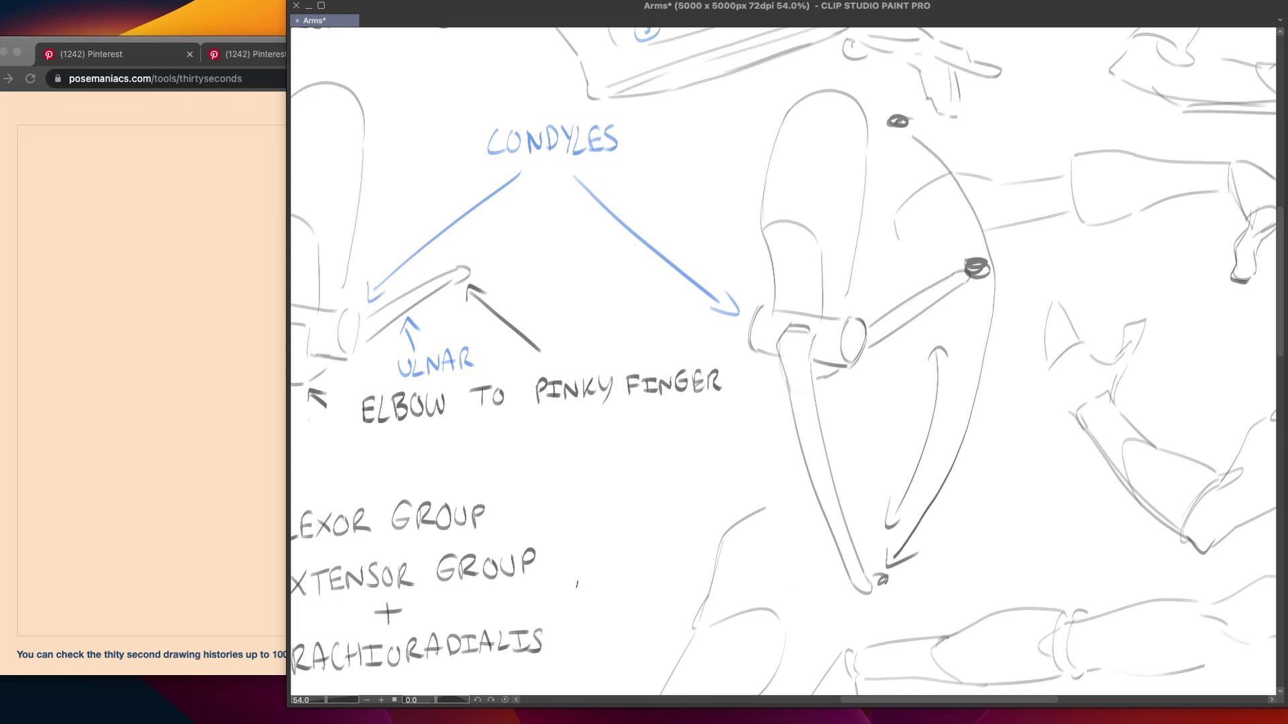
pyautogui.press('Delete')
# Circle the elbow and wrist points on the side-of-arm drawing and hatch the area below the ulnar line
pyautogui.hscroll(-6, 736, 503)
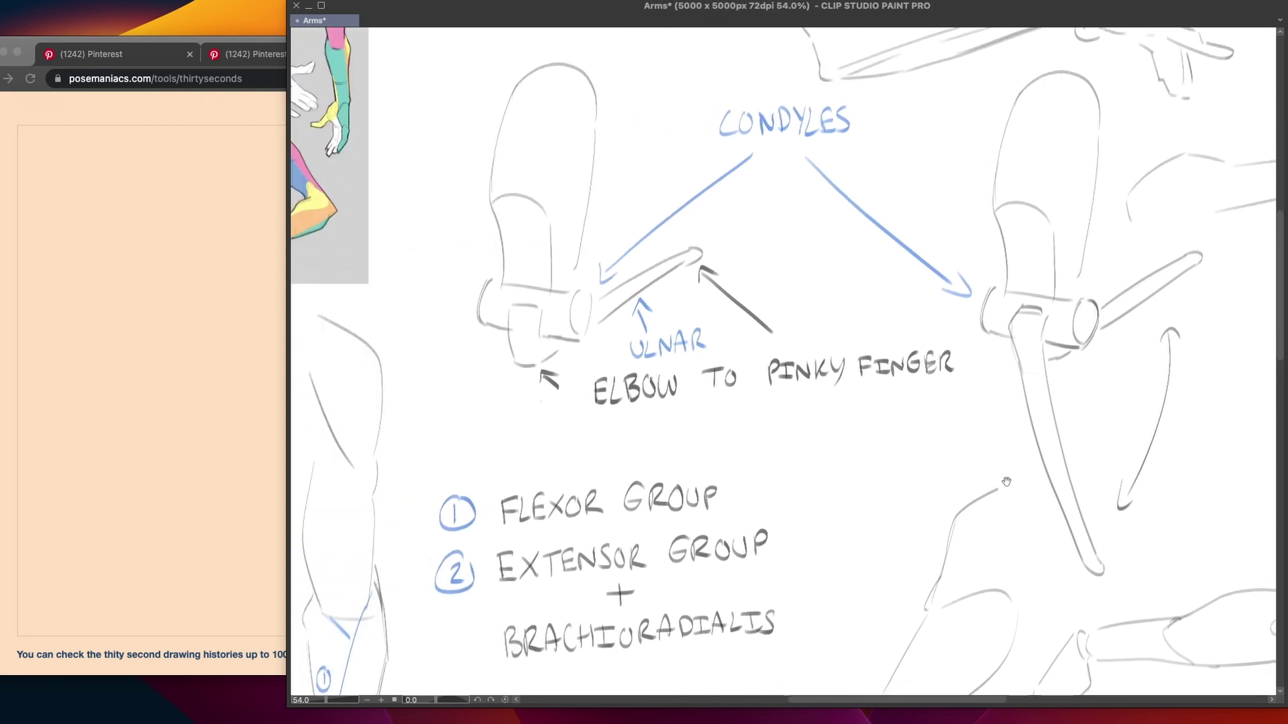
pyautogui.hscroll(2, 816, 489)
pyautogui.moveTo(848, 371); pyautogui.dragTo(671, 512)
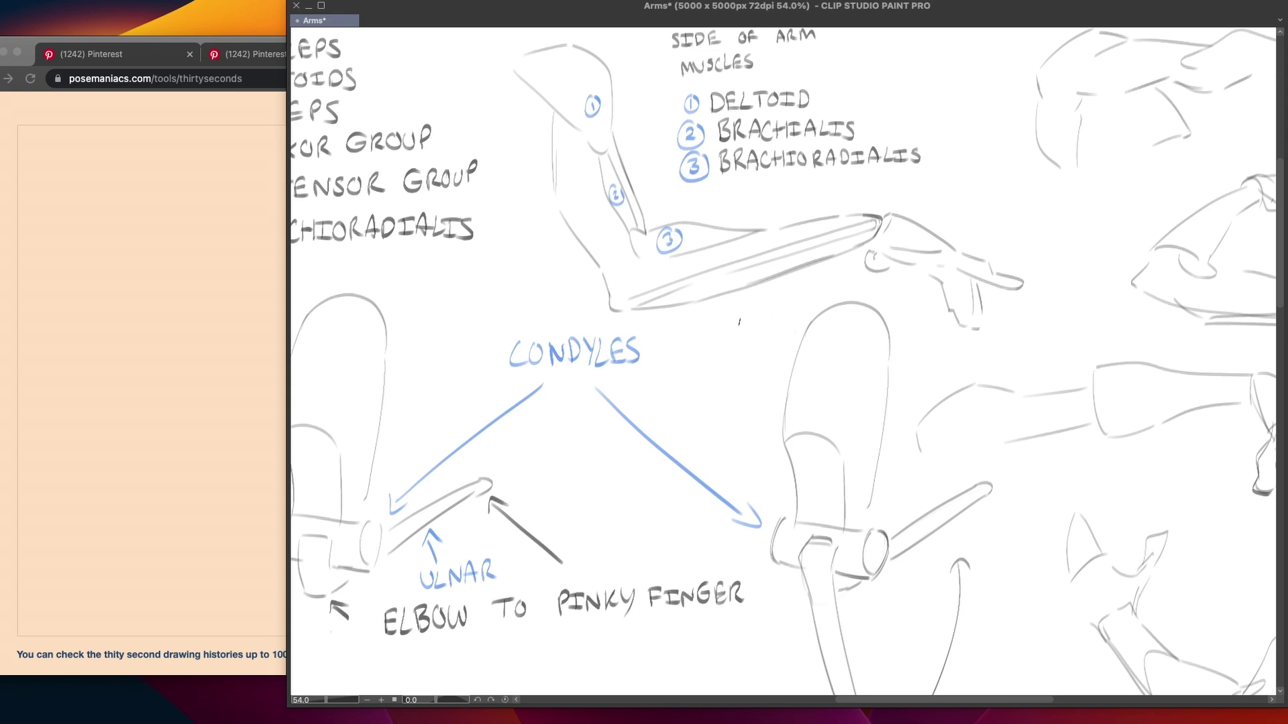
pyautogui.moveTo(612, 290); pyautogui.dragTo(623, 316)
pyautogui.moveTo(877, 217)
pyautogui.mouseDown()
pyautogui.moveTo(870, 227)
pyautogui.moveTo(883, 213)
pyautogui.mouseUp()
pyautogui.moveTo(706, 302); pyautogui.dragTo(719, 282)
pyautogui.moveTo(724, 293); pyautogui.dragTo(766, 265)
pyautogui.moveTo(778, 274); pyautogui.dragTo(824, 254)
pyautogui.moveTo(830, 255); pyautogui.dragTo(844, 245)
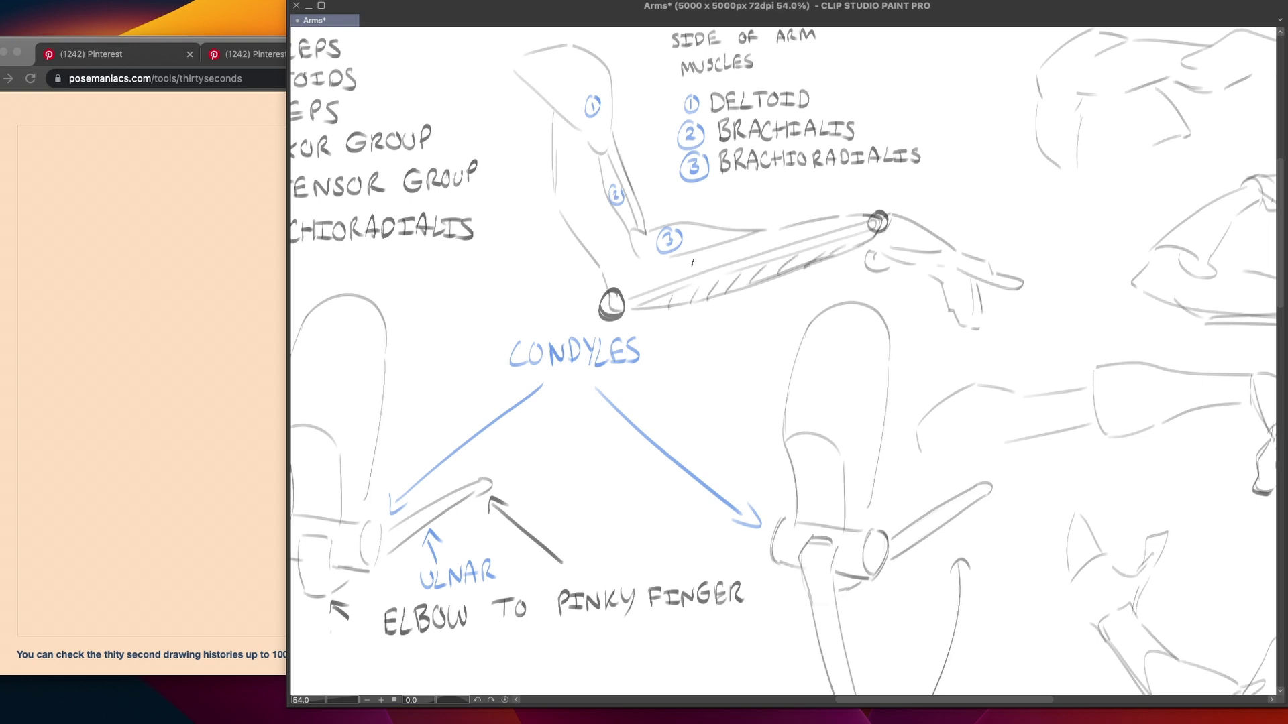
# Hatch the area above the ulnar line on the side-of-arm drawing and undo all the annotations on that arm
pyautogui.moveTo(620, 289); pyautogui.dragTo(627, 269)
pyautogui.moveTo(653, 282)
pyautogui.mouseDown()
pyautogui.moveTo(661, 265)
pyautogui.moveTo(755, 239)
pyautogui.mouseUp()
pyautogui.moveTo(754, 250)
pyautogui.mouseDown()
pyautogui.moveTo(775, 226)
pyautogui.moveTo(796, 232)
pyautogui.mouseUp()
pyautogui.moveTo(820, 235); pyautogui.dragTo(829, 228)
pyautogui.hotkey('ctrl', 'z')
pyautogui.hotkey('ctrl', 'z')
pyautogui.hotkey('ctrl', 'z')
pyautogui.hotkey('ctrl', 'z')
pyautogui.hotkey('ctrl', 'z')
pyautogui.hotkey('ctrl', 'z')
pyautogui.hotkey('ctrl', 'z')
pyautogui.hotkey('ctrl', 'z')
pyautogui.hotkey('ctrl', 'z')
pyautogui.hotkey('ctrl', 'z')
pyautogui.hotkey('ctrl', 'z')
pyautogui.hotkey('ctrl', 'z')
pyautogui.hotkey('ctrl', 'z')
pyautogui.hotkey('ctrl', 'z')
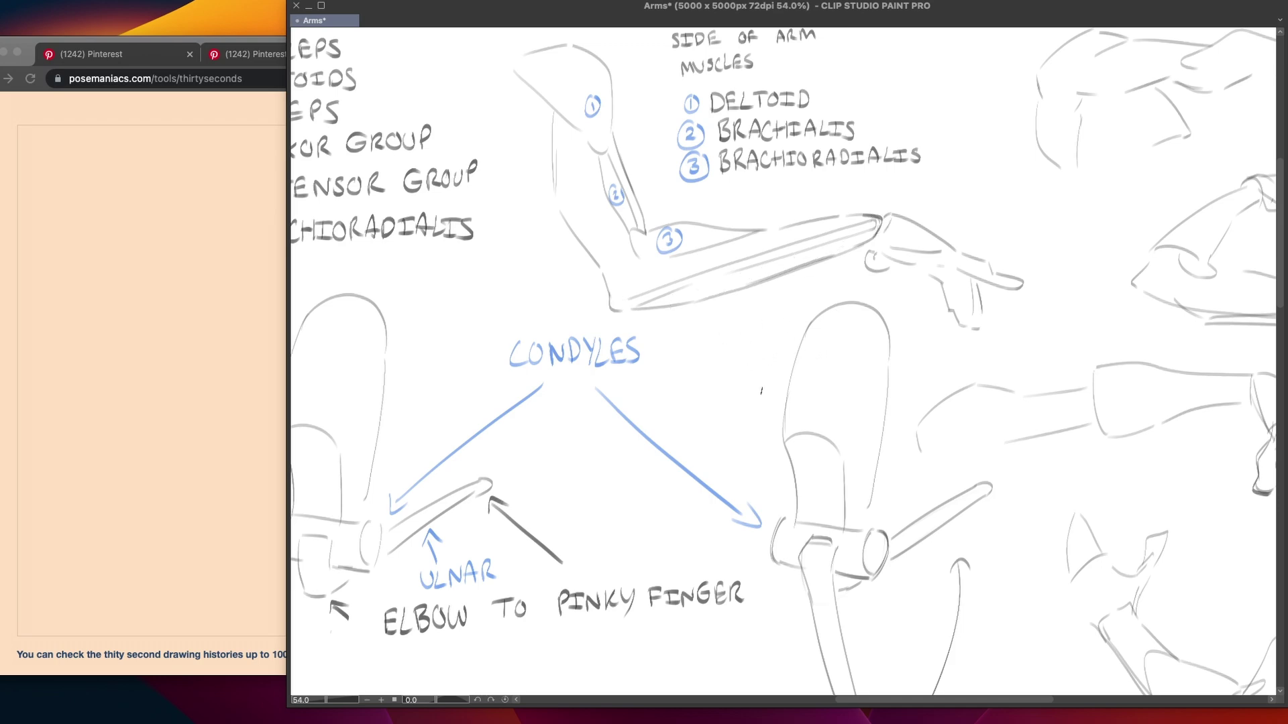
# Circle the forearm mass on the outstretched arm sketch and undo the circle
pyautogui.moveTo(711, 464); pyautogui.dragTo(873, 368)
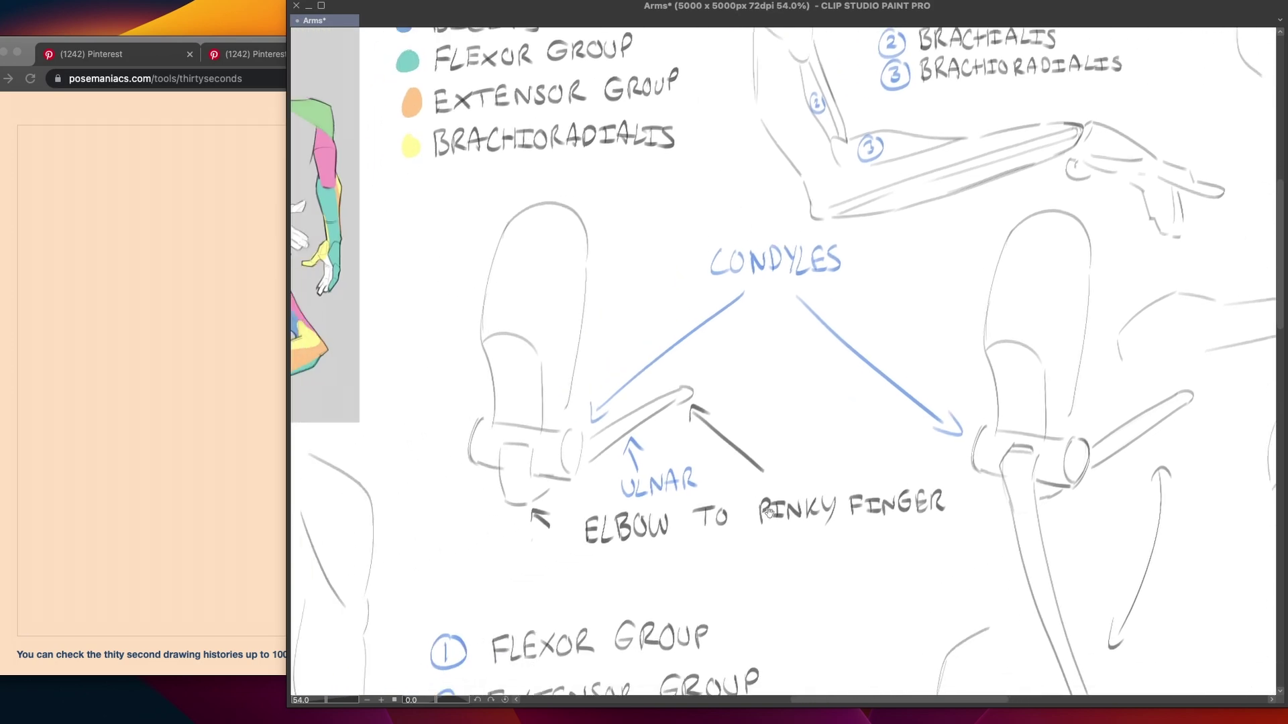
pyautogui.moveTo(756, 460); pyautogui.dragTo(705, 499)
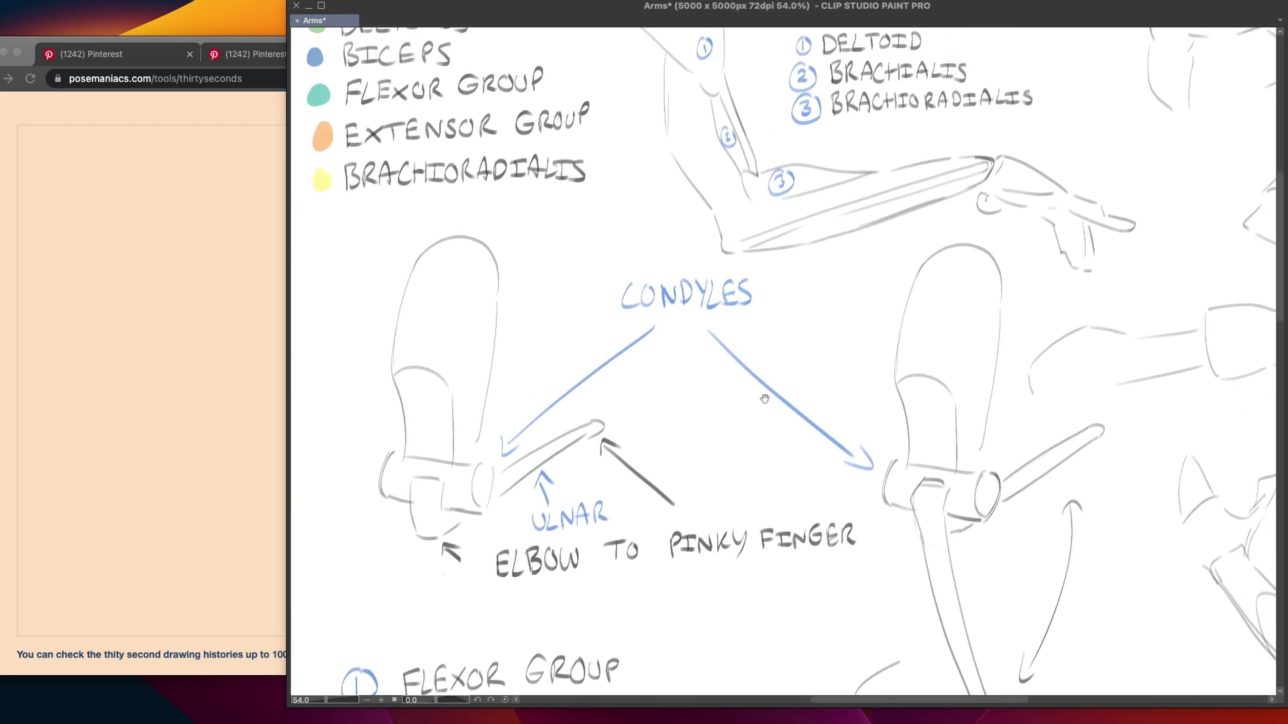
pyautogui.scroll(-10, 910, 497)
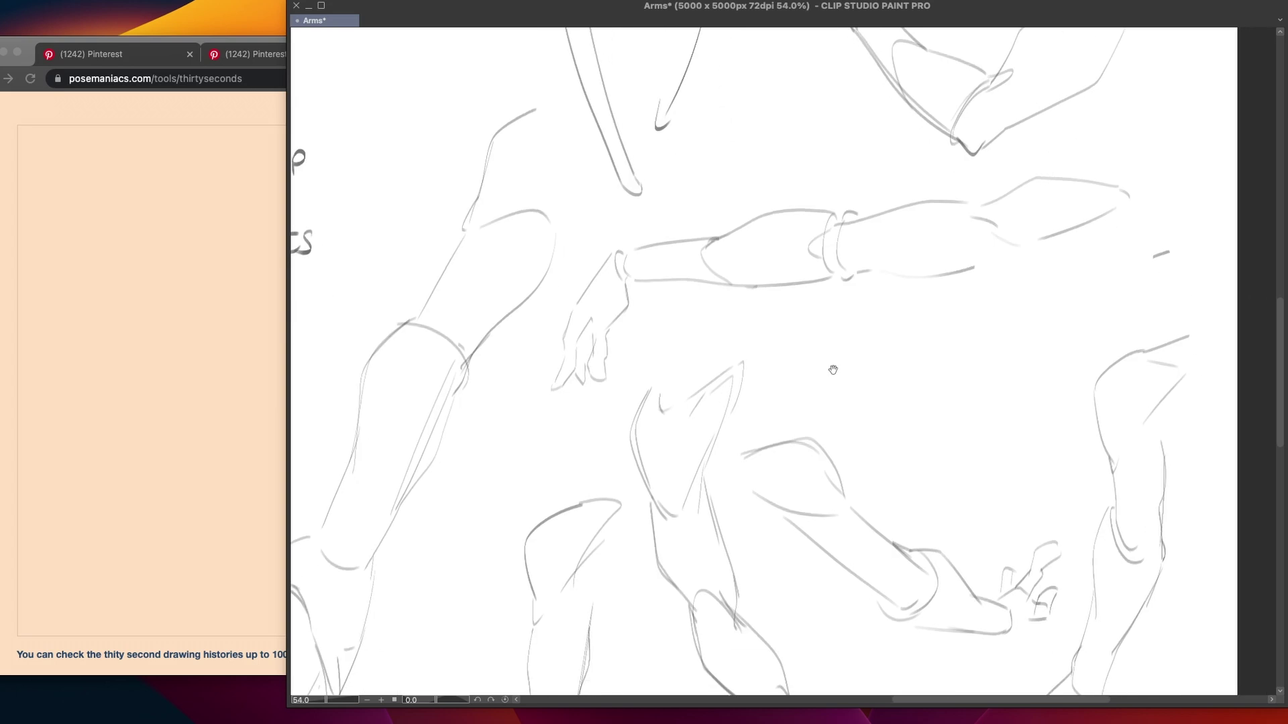
pyautogui.scroll(5, 841, 464)
pyautogui.hscroll(2, 699, 483)
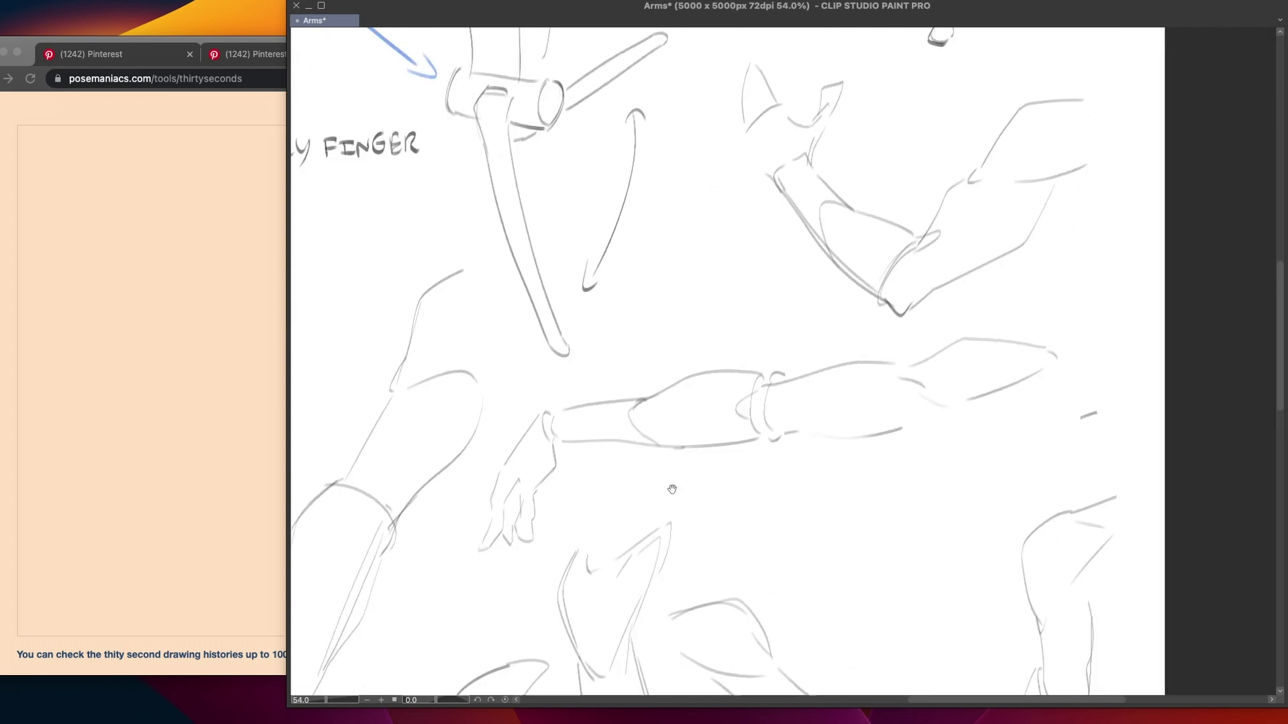
pyautogui.scroll(3, 667, 423)
pyautogui.hscroll(1, 679, 442)
pyautogui.moveTo(793, 198)
pyautogui.mouseDown()
pyautogui.moveTo(671, 242)
pyautogui.moveTo(829, 213)
pyautogui.mouseUp()
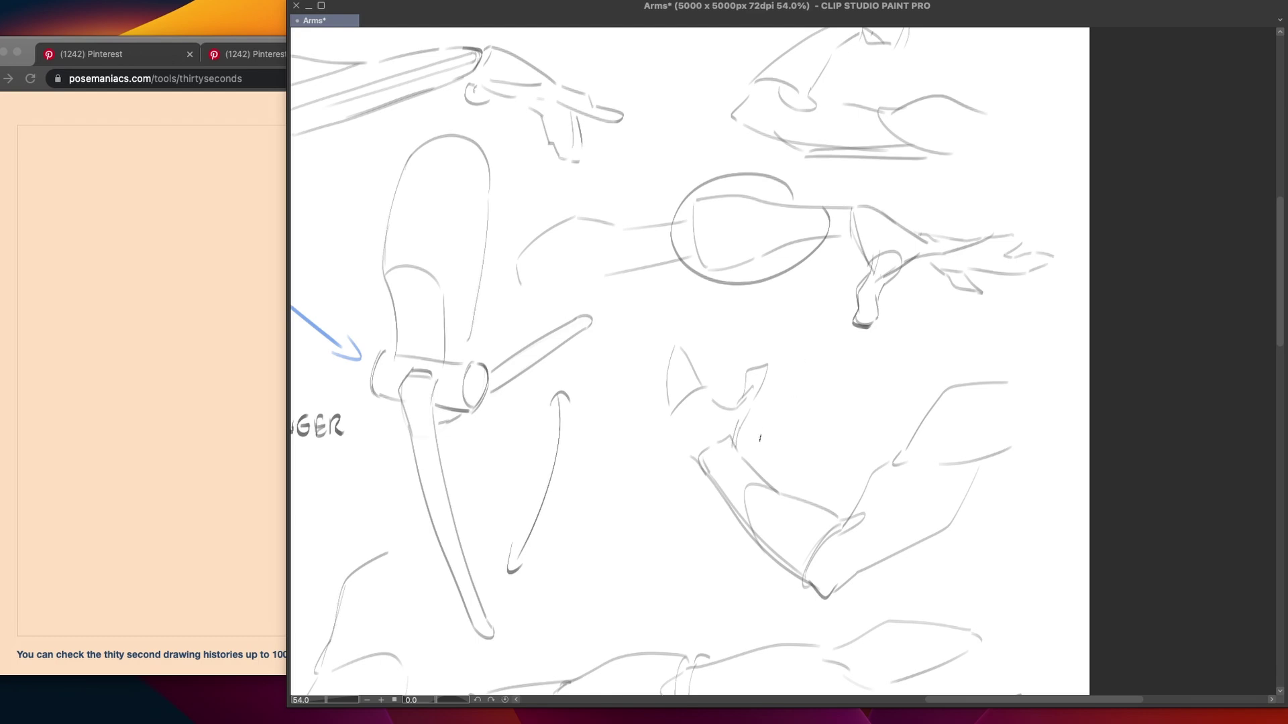
pyautogui.hotkey('ctrl', 'z')
pyautogui.moveTo(575, 465); pyautogui.dragTo(727, 469)
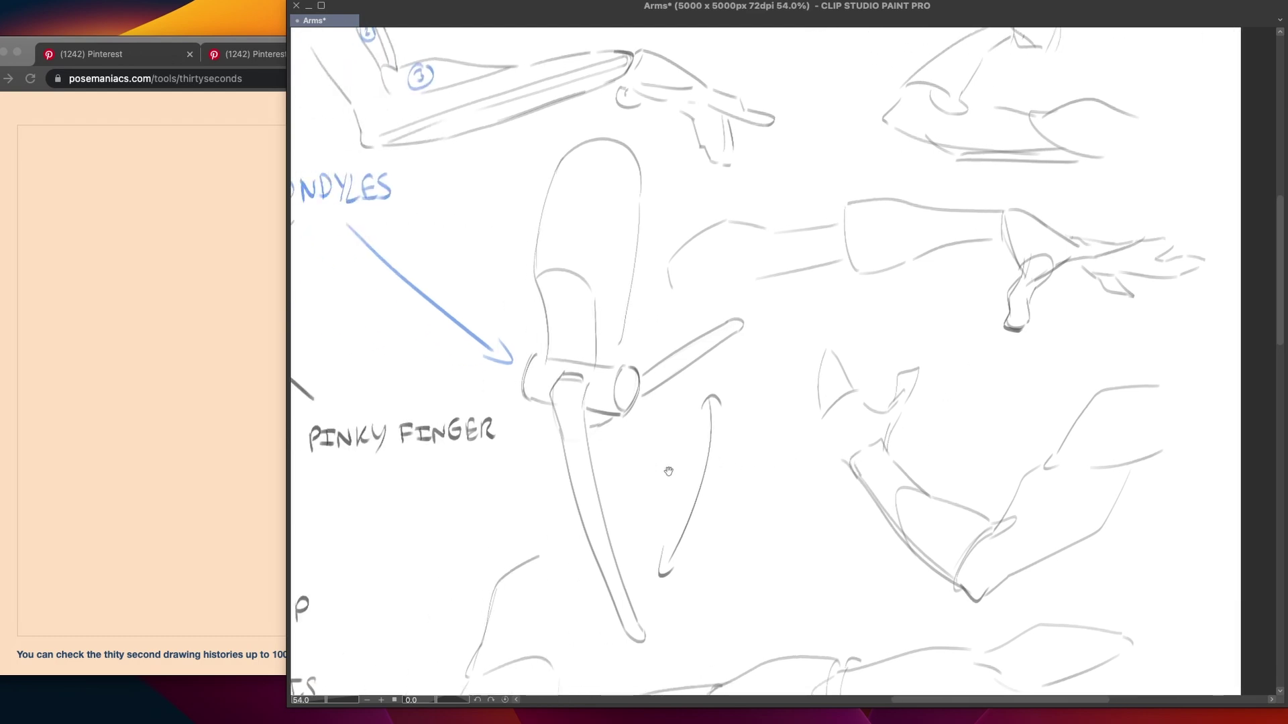
# Switch to the browser, look through the Pinterest board of arm and hand references, and open the pin with the forearm highlighted in yellow
pyautogui.moveTo(652, 451); pyautogui.dragTo(897, 519)
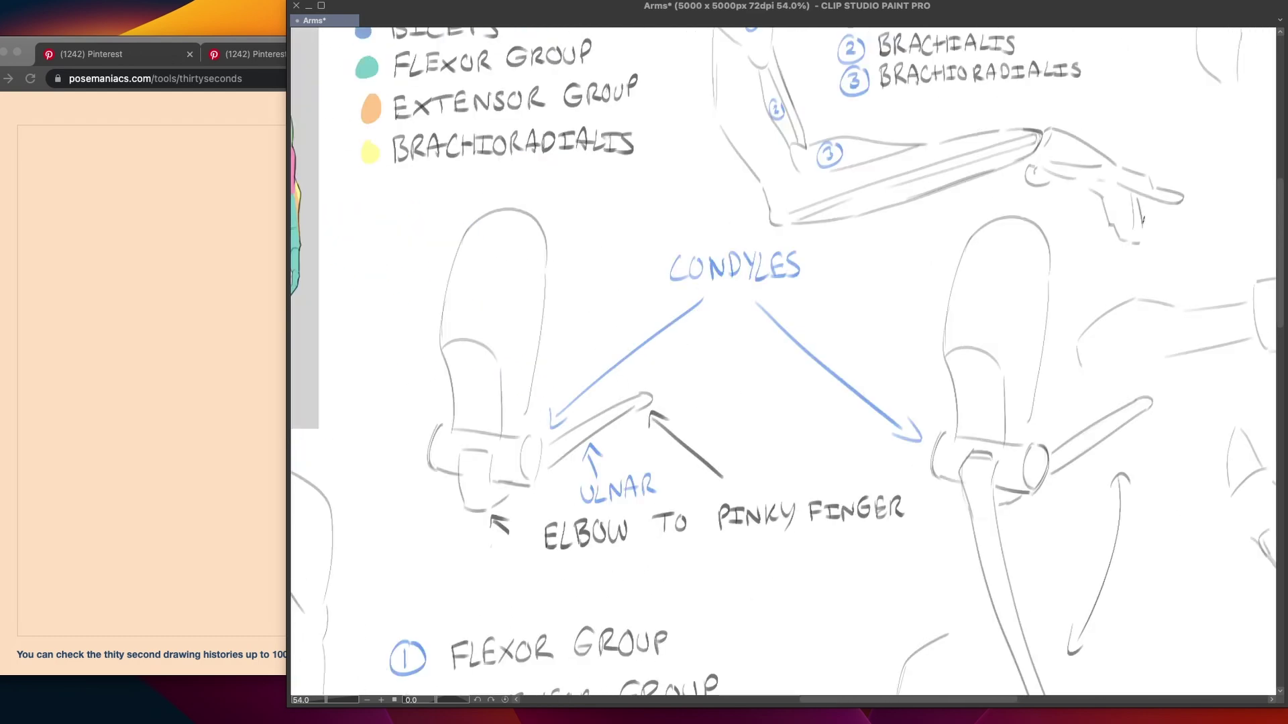
pyautogui.click(79, 270)
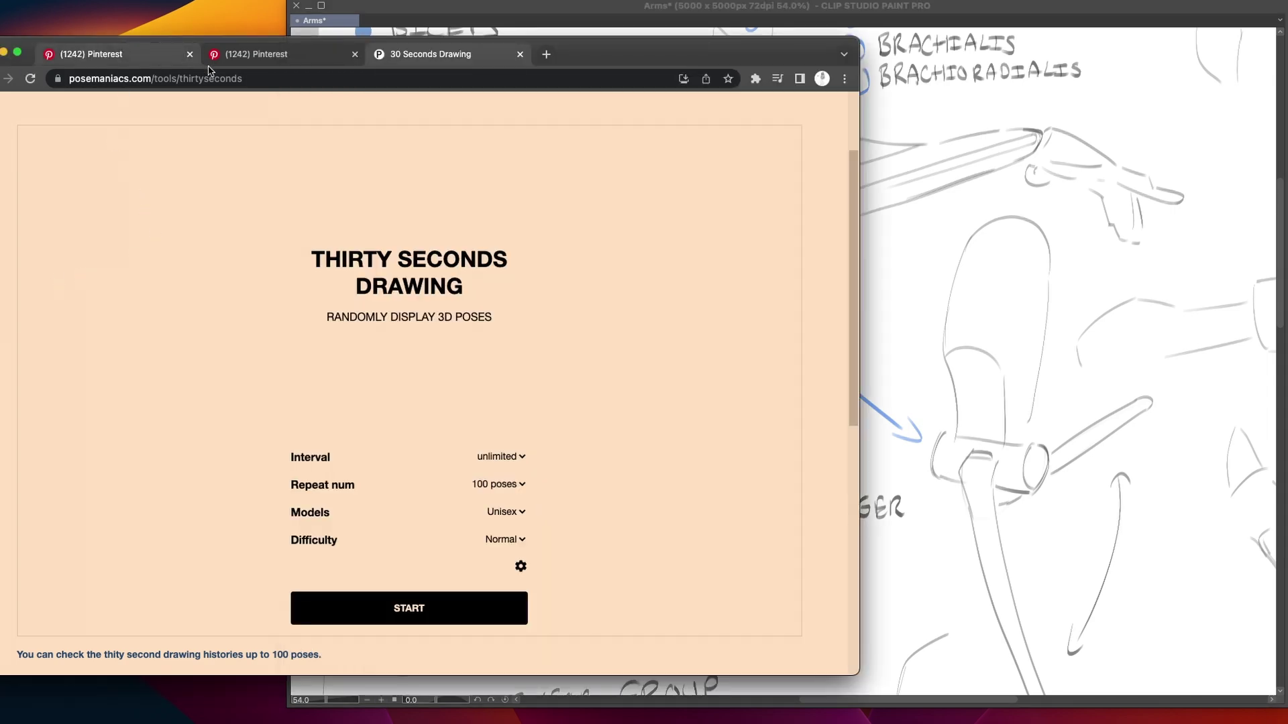
pyautogui.click(258, 66)
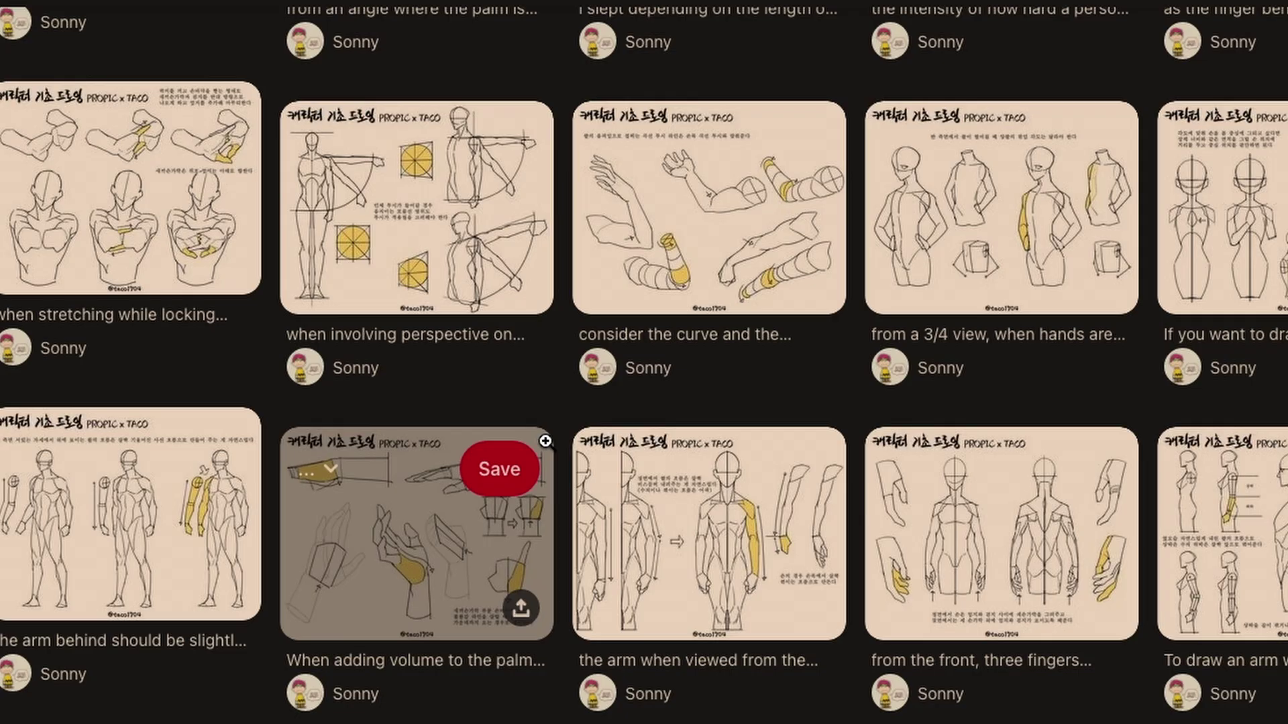
pyautogui.scroll(-6, 593, 463)
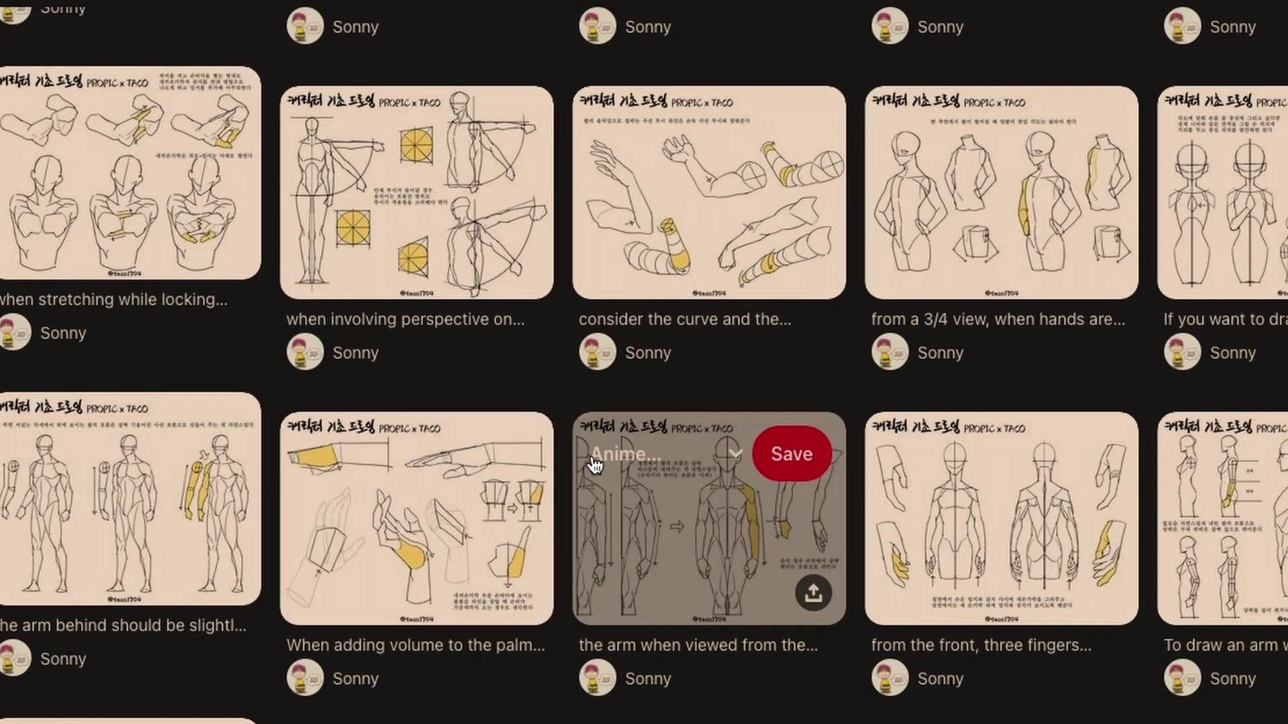
pyautogui.scroll(-5, 613, 475)
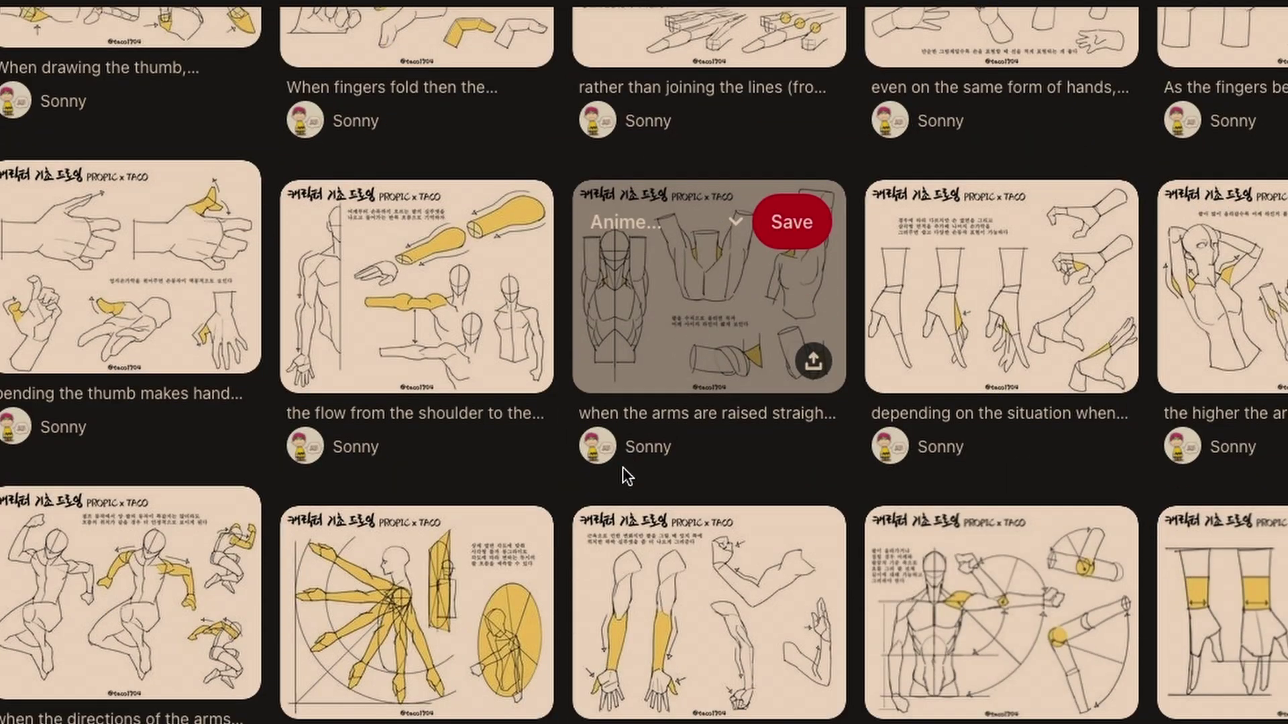
pyautogui.scroll(-5, 624, 477)
pyautogui.scroll(-5, 626, 484)
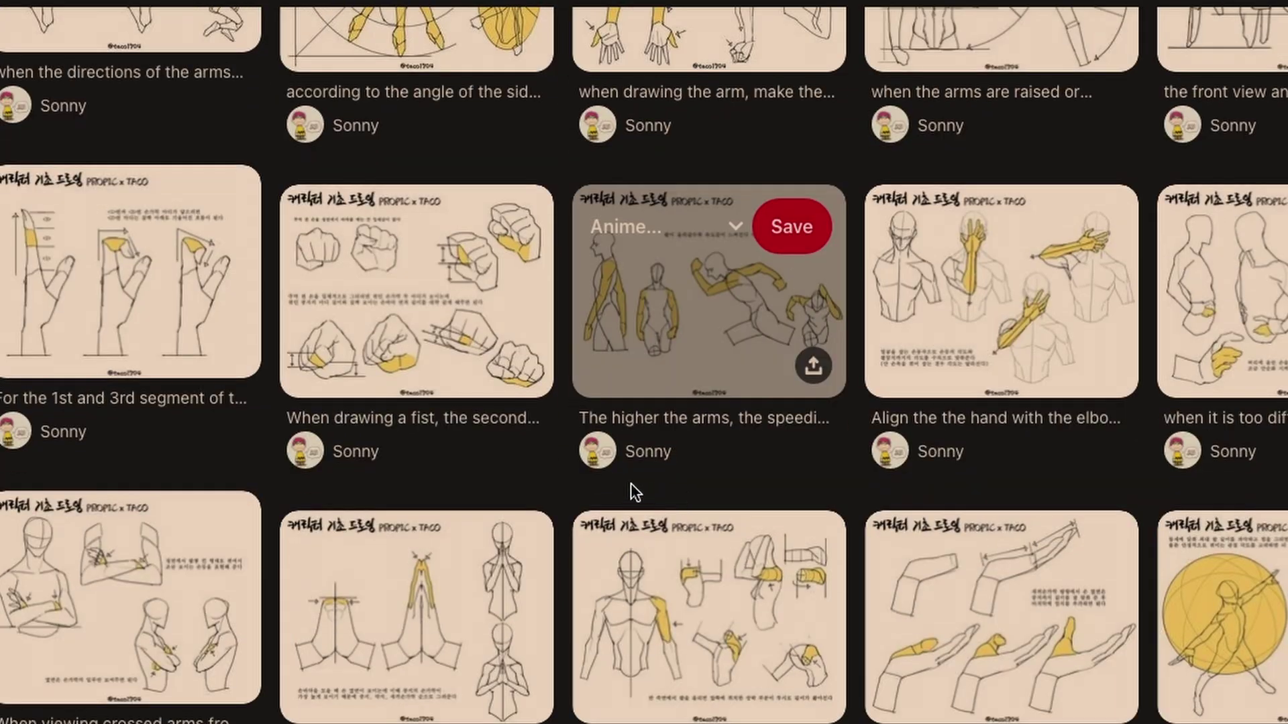
pyautogui.scroll(-8, 530, 476)
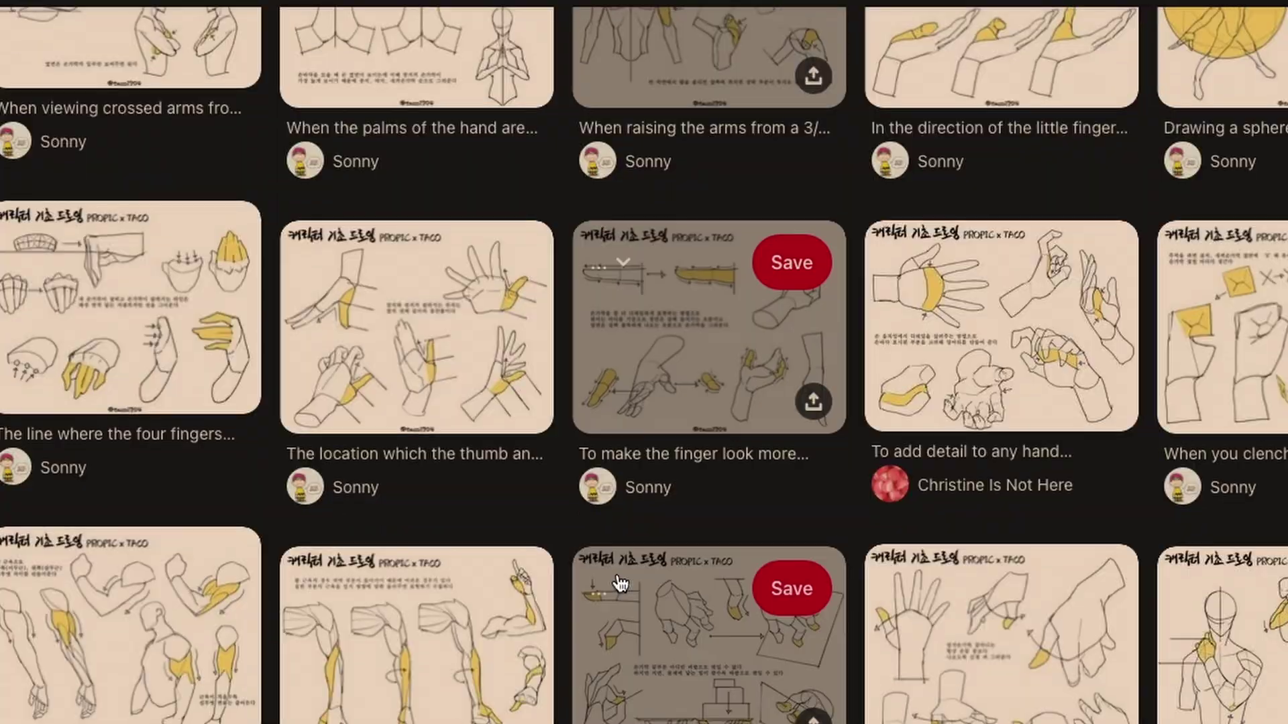
pyautogui.scroll(-2, 603, 530)
pyautogui.scroll(-4, 571, 529)
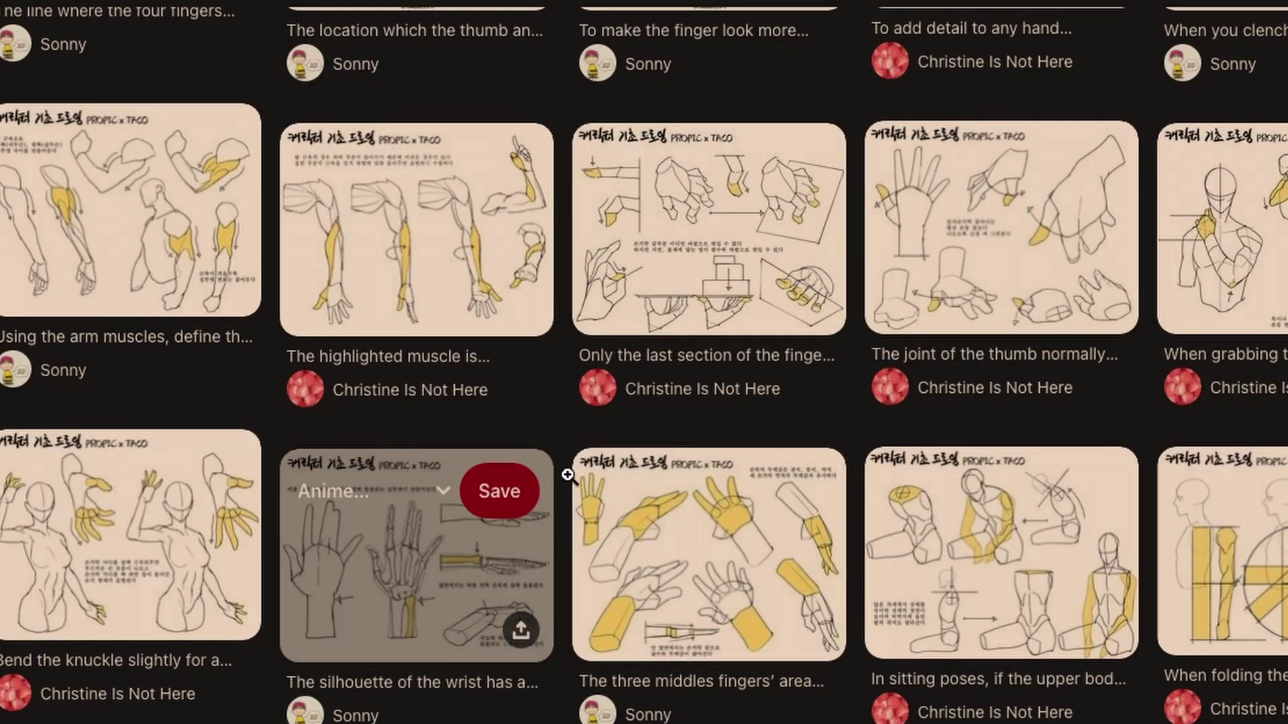
pyautogui.scroll(-1, 577, 428)
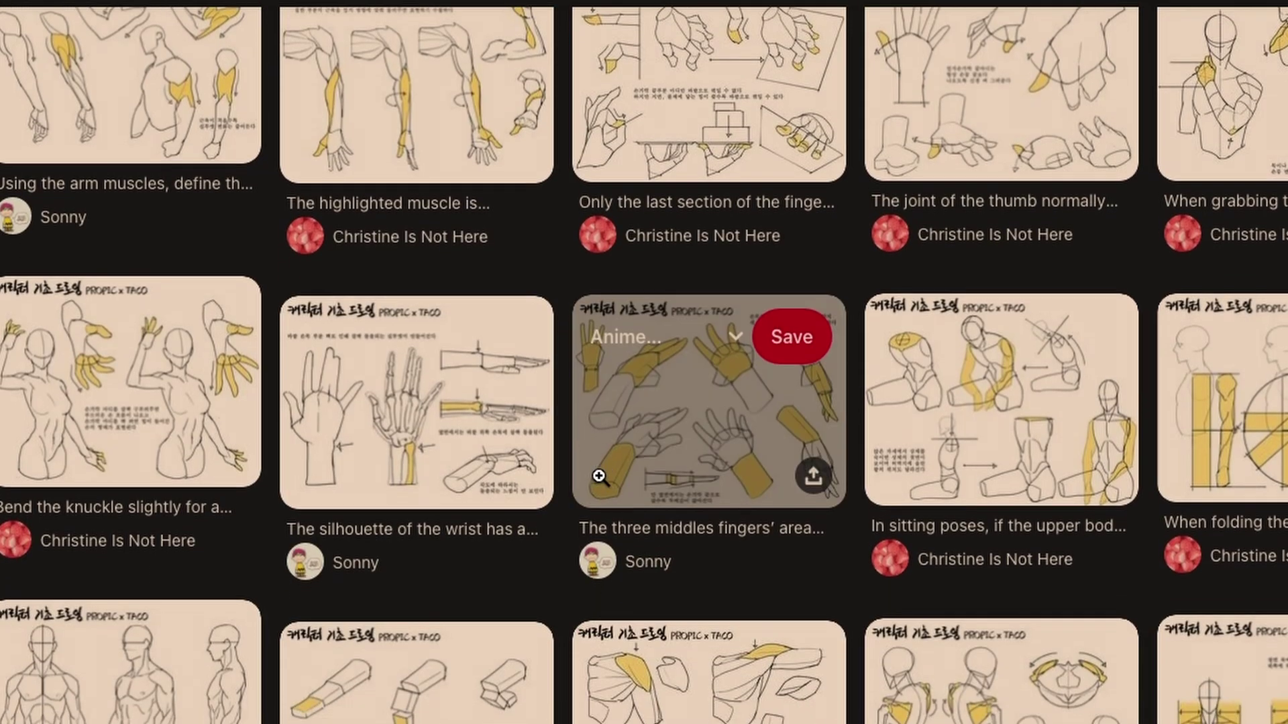
pyautogui.click(577, 428)
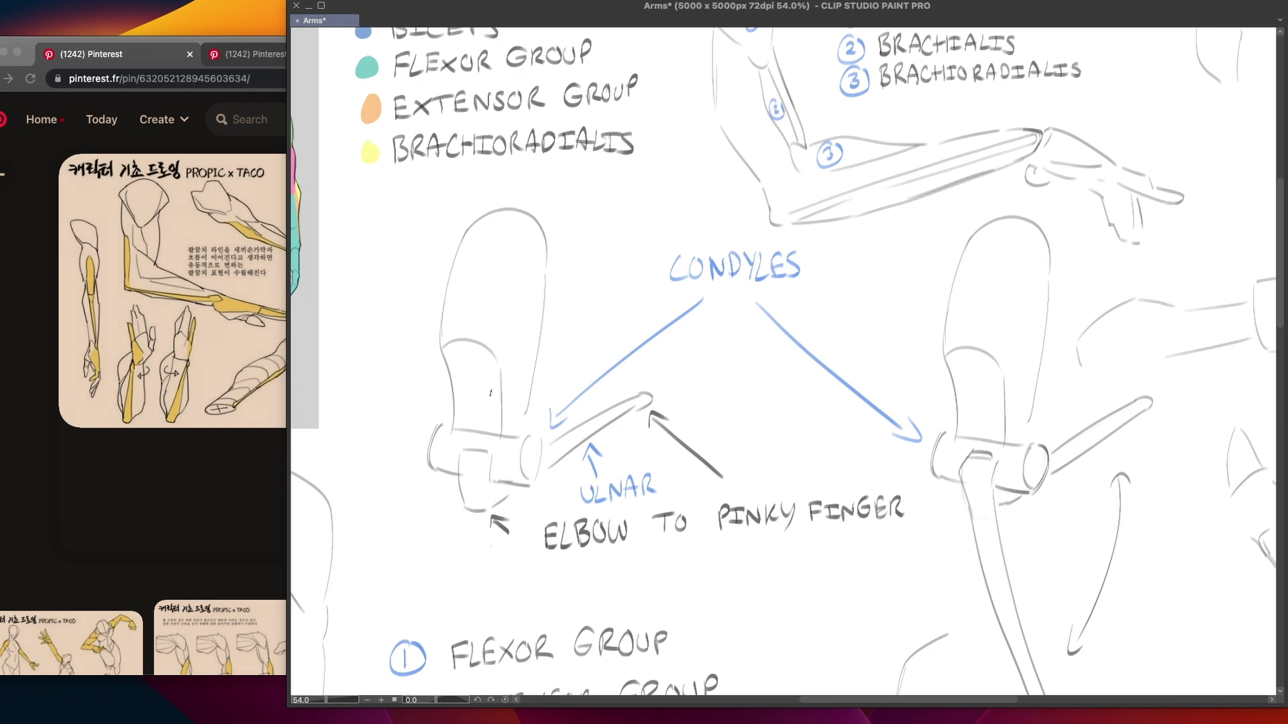
# Switch back to the Arms study sheet, underline Brachioradialis in the muscle colour legend, and undo the underline
pyautogui.moveTo(477, 289); pyautogui.dragTo(651, 389)
pyautogui.moveTo(546, 397); pyautogui.dragTo(831, 430)
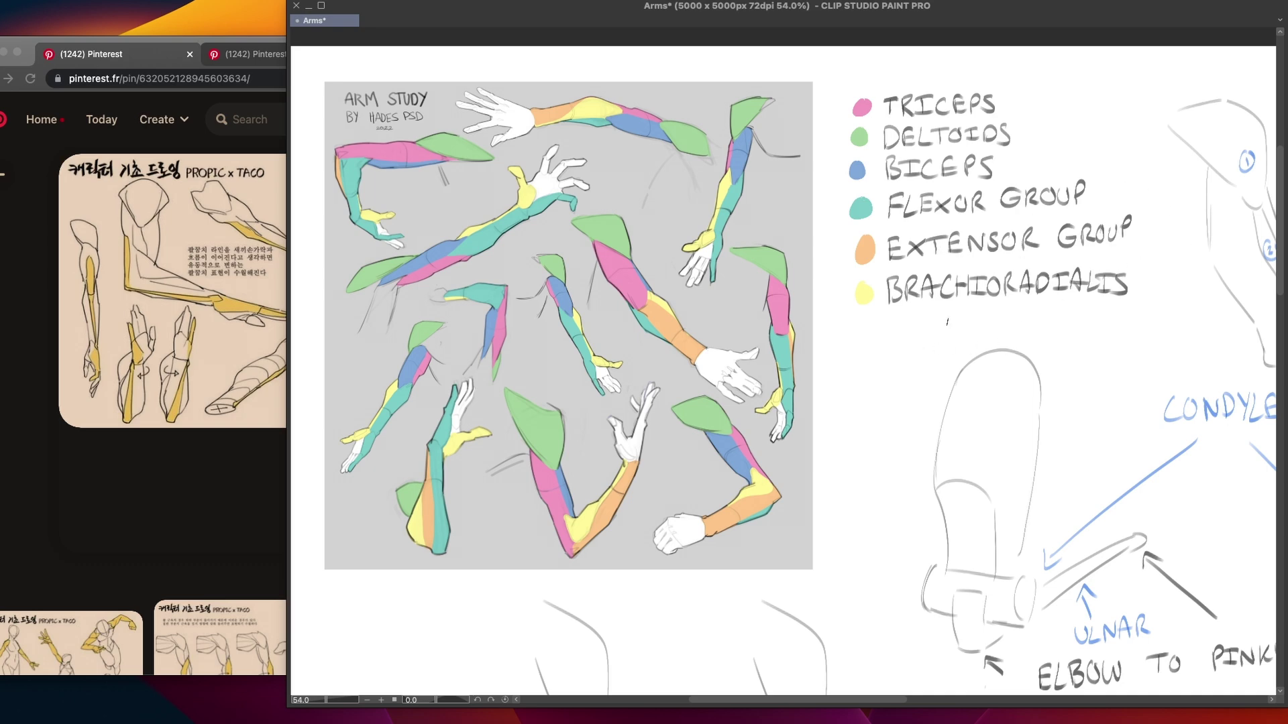
pyautogui.moveTo(870, 313); pyautogui.dragTo(1139, 303)
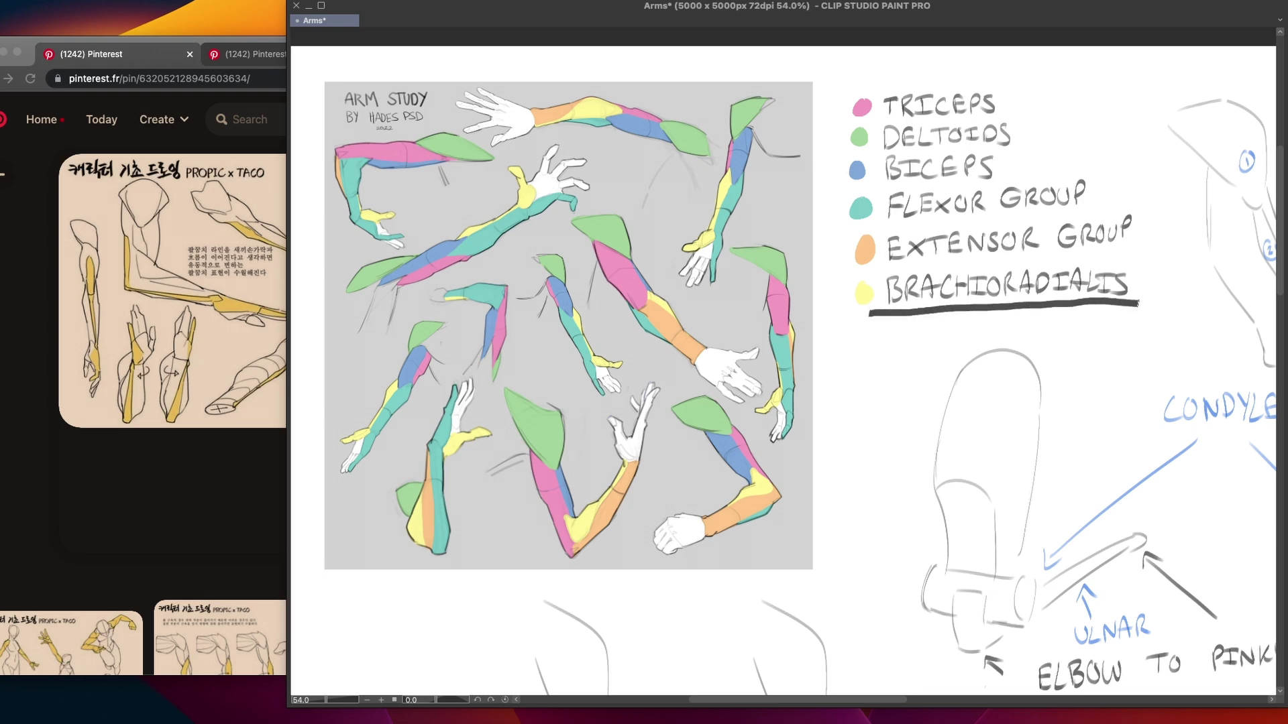
pyautogui.hotkey('ctrl', 'z')
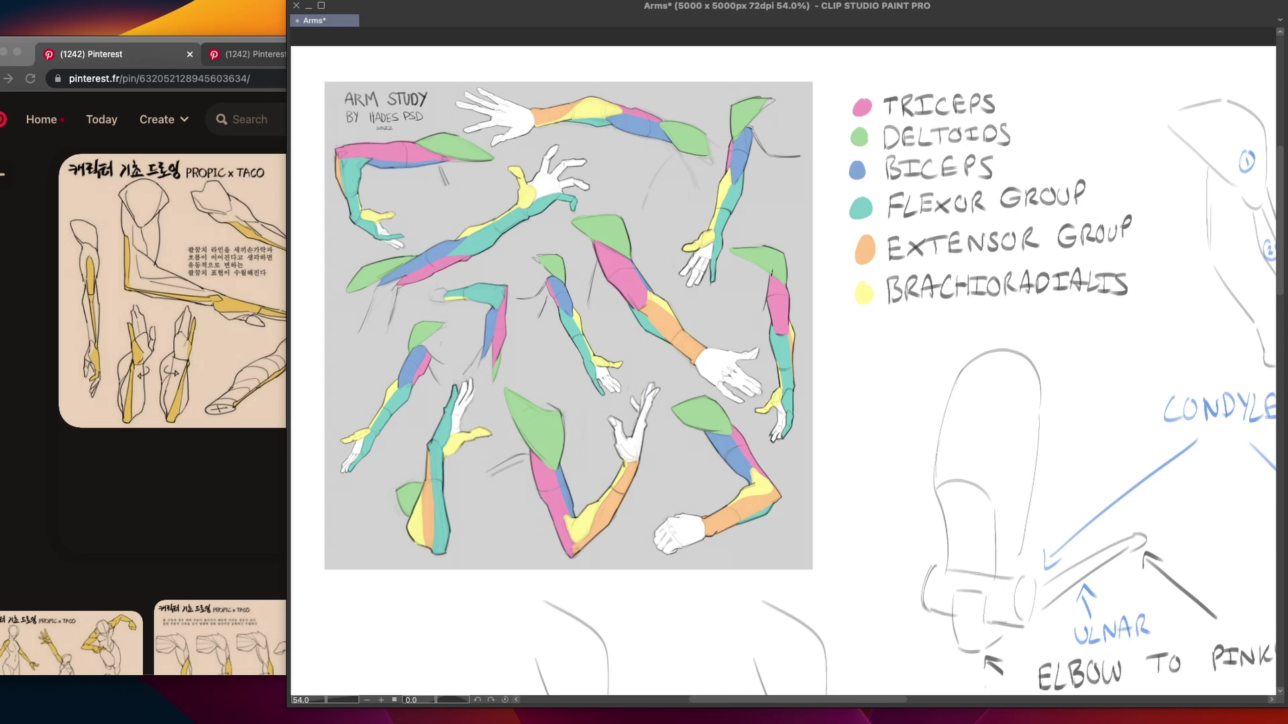
# Circle the yellow brachioradialis at the elbow of the V-shaped bent arm in the colour study and undo the circle
pyautogui.scroll(5, 594, 532)
pyautogui.moveTo(587, 447); pyautogui.dragTo(610, 466)
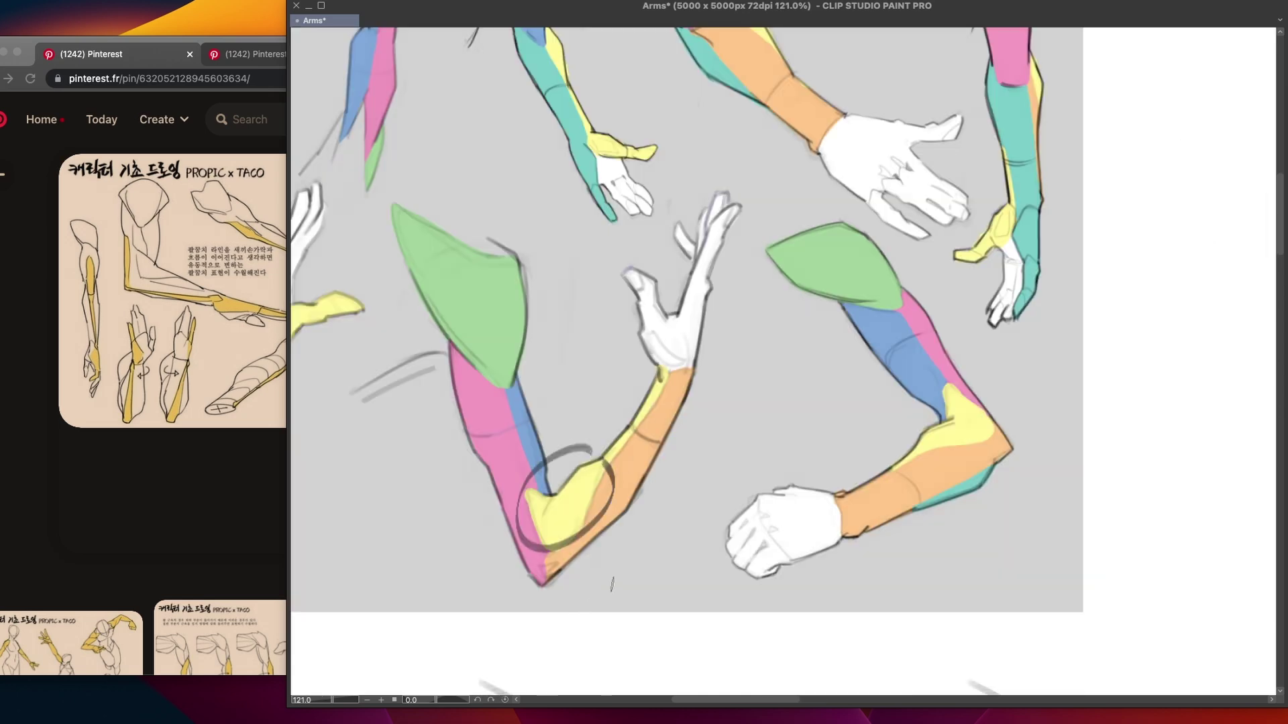
pyautogui.hotkey('ctrl', 'z')
pyautogui.moveTo(595, 522)
pyautogui.mouseDown()
pyautogui.moveTo(752, 631)
pyautogui.moveTo(852, 645)
pyautogui.moveTo(730, 444)
pyautogui.moveTo(551, 439)
pyautogui.mouseUp()
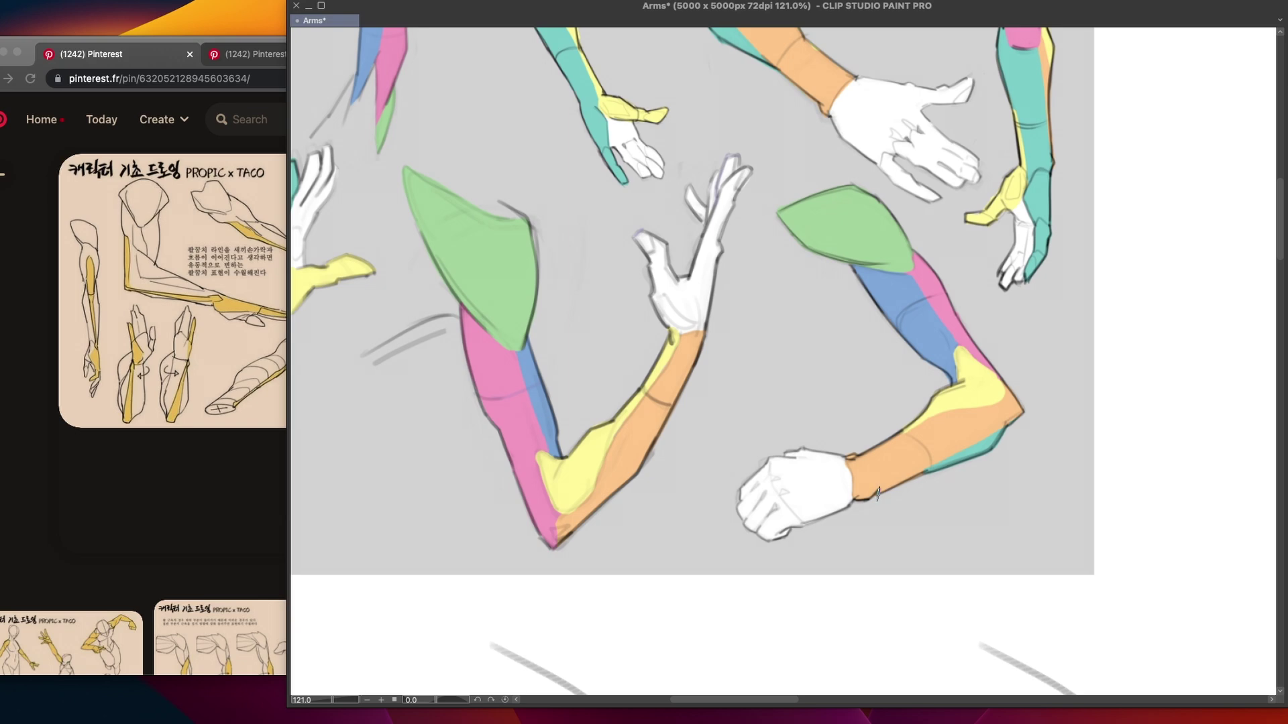
# Mark the underside of the teal flexor group on the bent arm with the closed fist, and undo the strokes
pyautogui.moveTo(1006, 431)
pyautogui.mouseDown()
pyautogui.moveTo(993, 468)
pyautogui.moveTo(909, 491)
pyautogui.mouseUp()
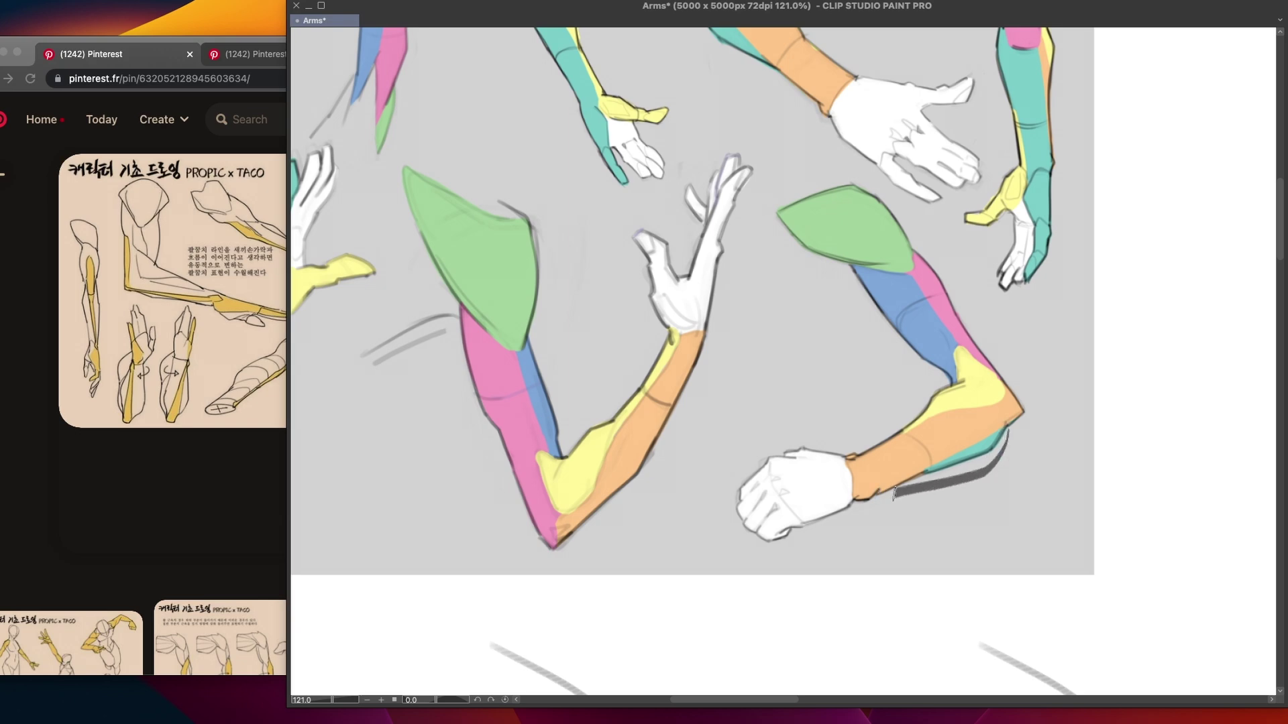
pyautogui.hotkey('ctrl', 'z')
pyautogui.moveTo(1008, 434)
pyautogui.mouseDown()
pyautogui.moveTo(1000, 466)
pyautogui.moveTo(922, 489)
pyautogui.mouseUp()
pyautogui.hotkey('ctrl', 'z')
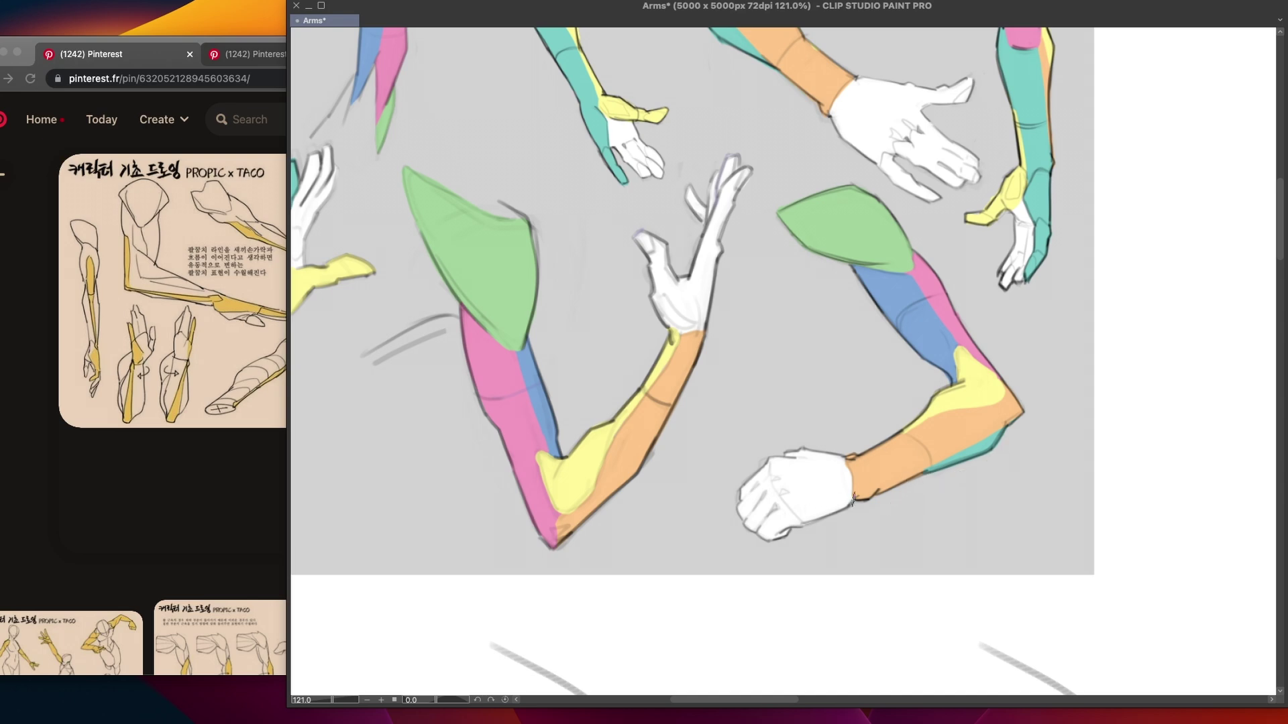
# Return to the muscle colour legend, draw another line beneath the Brachioradialis entry, and undo it
pyautogui.moveTo(668, 501); pyautogui.dragTo(545, 544)
pyautogui.moveTo(642, 497)
pyautogui.mouseDown()
pyautogui.moveTo(1043, 483)
pyautogui.moveTo(568, 540)
pyautogui.moveTo(479, 571)
pyautogui.mouseUp()
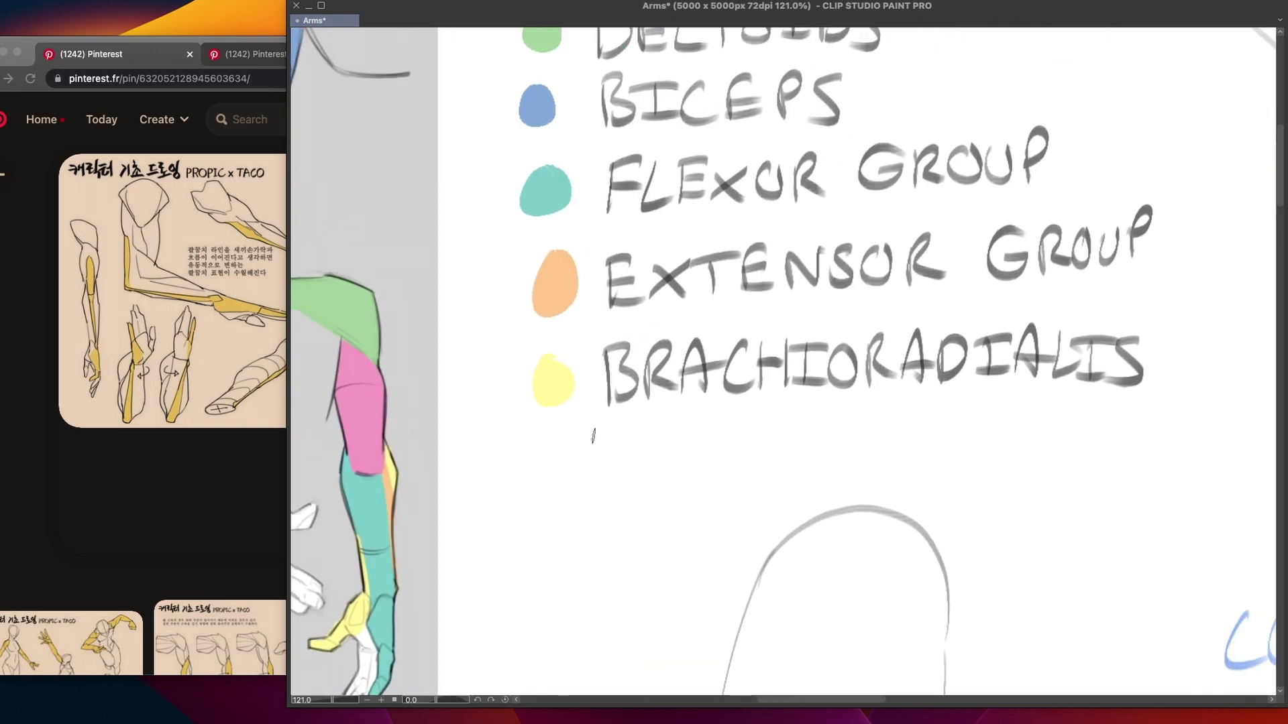
pyautogui.moveTo(577, 445); pyautogui.dragTo(1143, 414)
pyautogui.hotkey('ctrl', 'z')
# Mark the brachialis area below the deltoid tip on the side-of-arm drawing and undo the marks
pyautogui.moveTo(651, 493); pyautogui.dragTo(1004, 287)
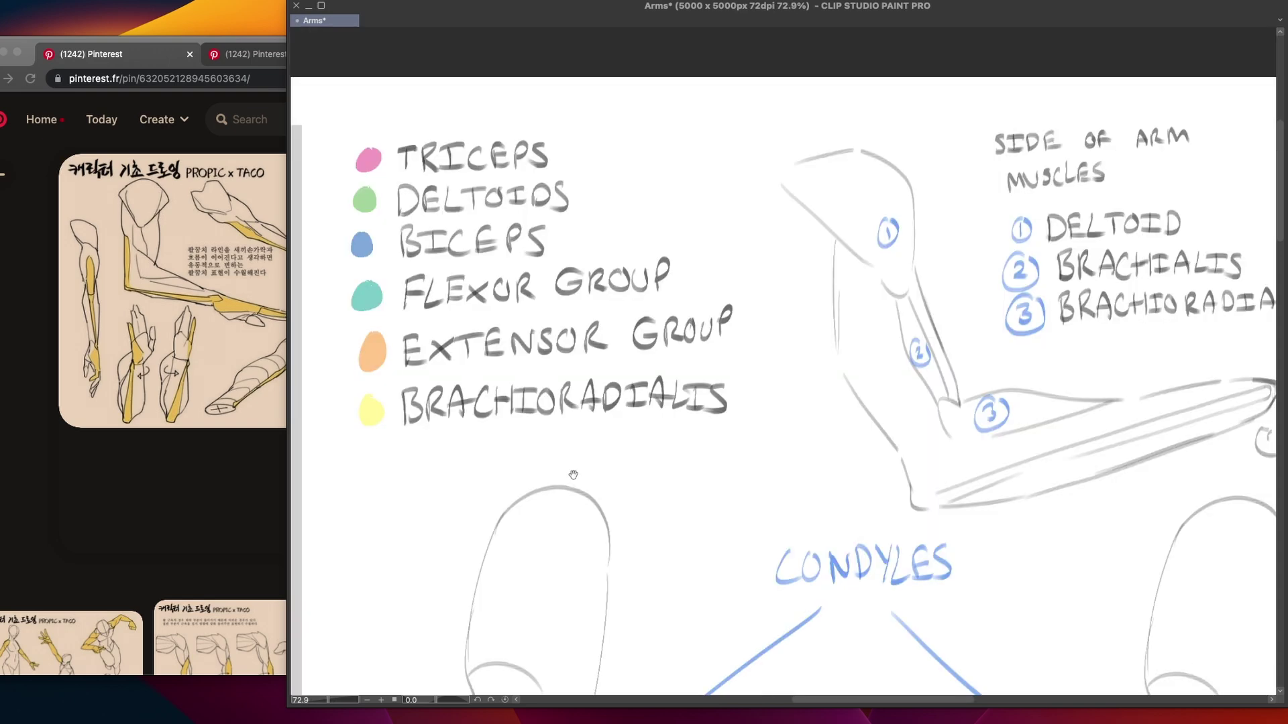
pyautogui.moveTo(1147, 462); pyautogui.dragTo(796, 473)
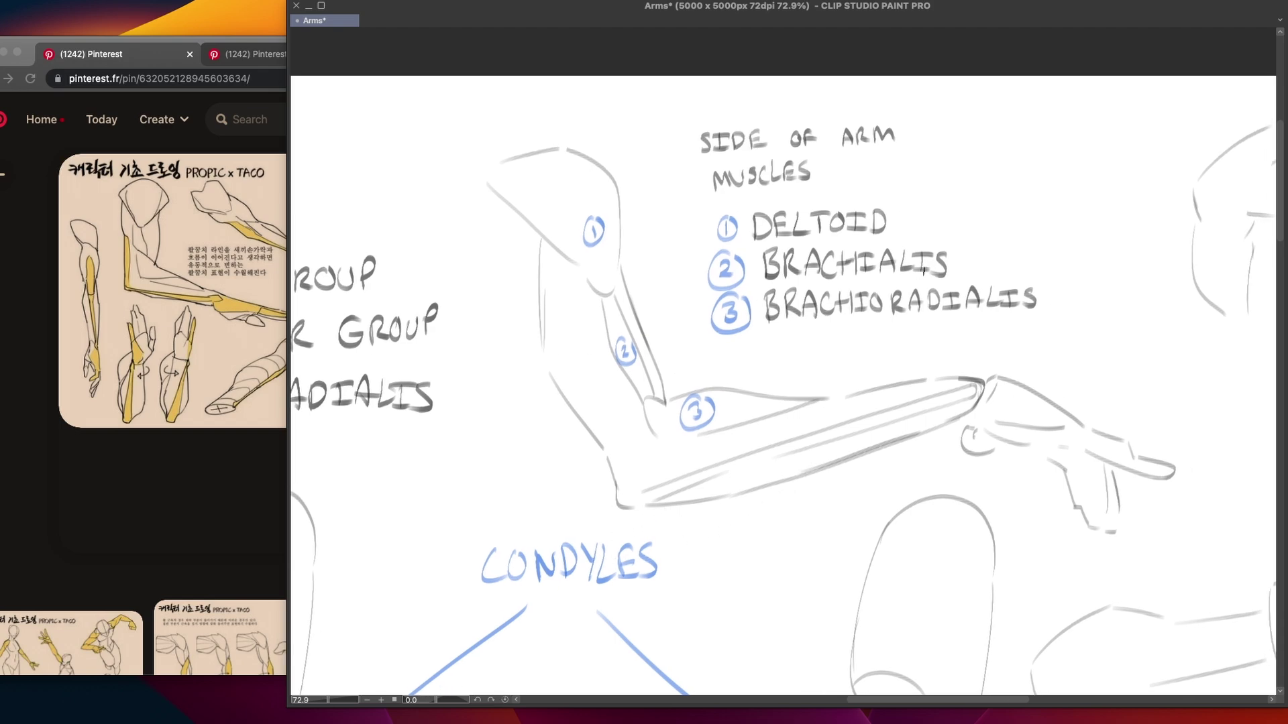
pyautogui.moveTo(790, 464); pyautogui.dragTo(754, 451)
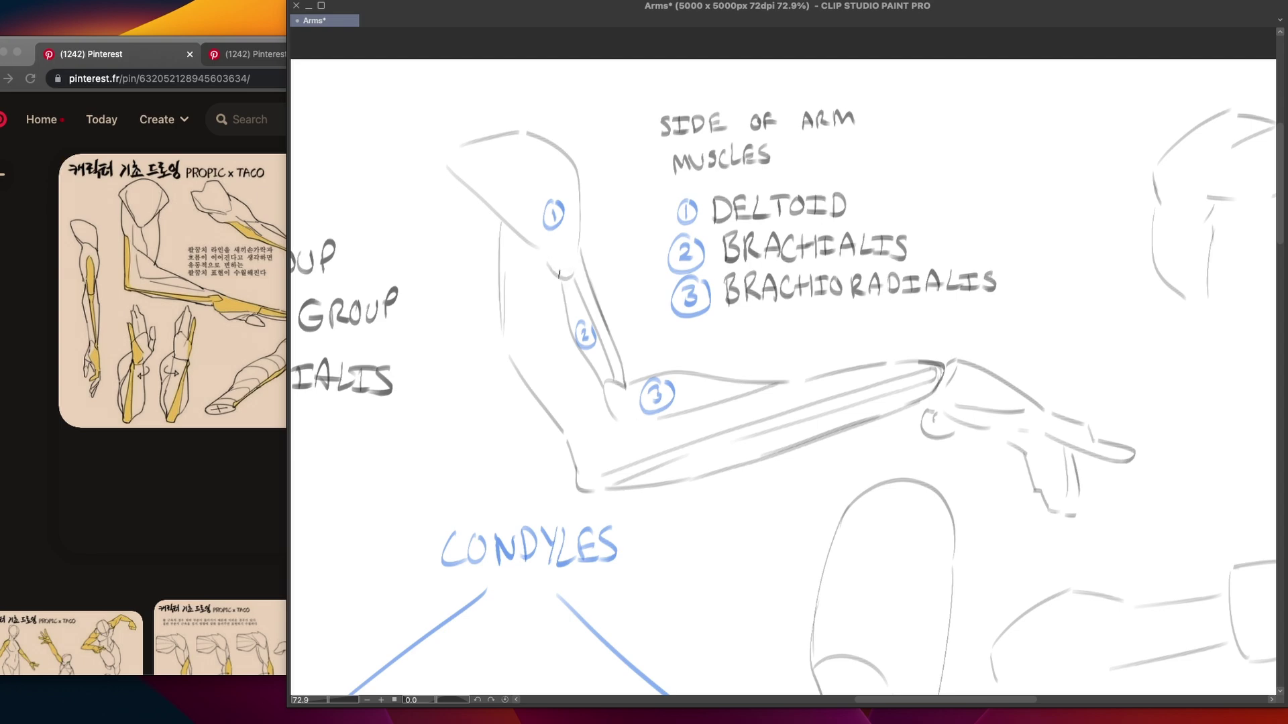
pyautogui.moveTo(569, 261); pyautogui.dragTo(574, 260)
pyautogui.press('super+z')
pyautogui.hotkey('ctrl', 'z')
pyautogui.moveTo(563, 236); pyautogui.dragTo(609, 394)
# Underline the yellow brachioradialis swatch in the colour legend and undo the stroke
pyautogui.moveTo(543, 427)
pyautogui.mouseDown()
pyautogui.moveTo(794, 396)
pyautogui.moveTo(1036, 397)
pyautogui.mouseUp()
pyautogui.moveTo(512, 392); pyautogui.dragTo(544, 390)
pyautogui.moveTo(590, 437); pyautogui.dragTo(949, 288)
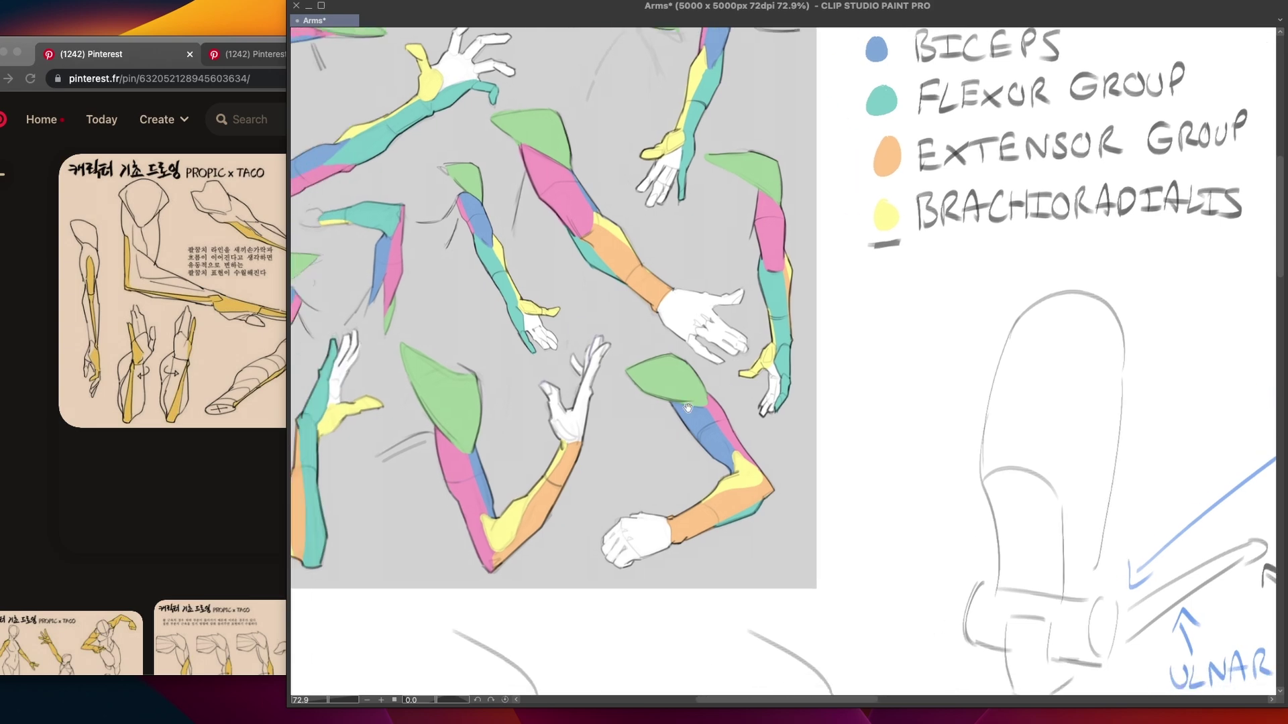
pyautogui.press('super+z')
# Trace the brachialis and the line from the inner elbow along the forearm's upper edge on the side-of-arm drawing, and undo the strokes
pyautogui.moveTo(877, 388)
pyautogui.mouseDown()
pyautogui.moveTo(709, 388)
pyautogui.moveTo(45, 546)
pyautogui.mouseUp()
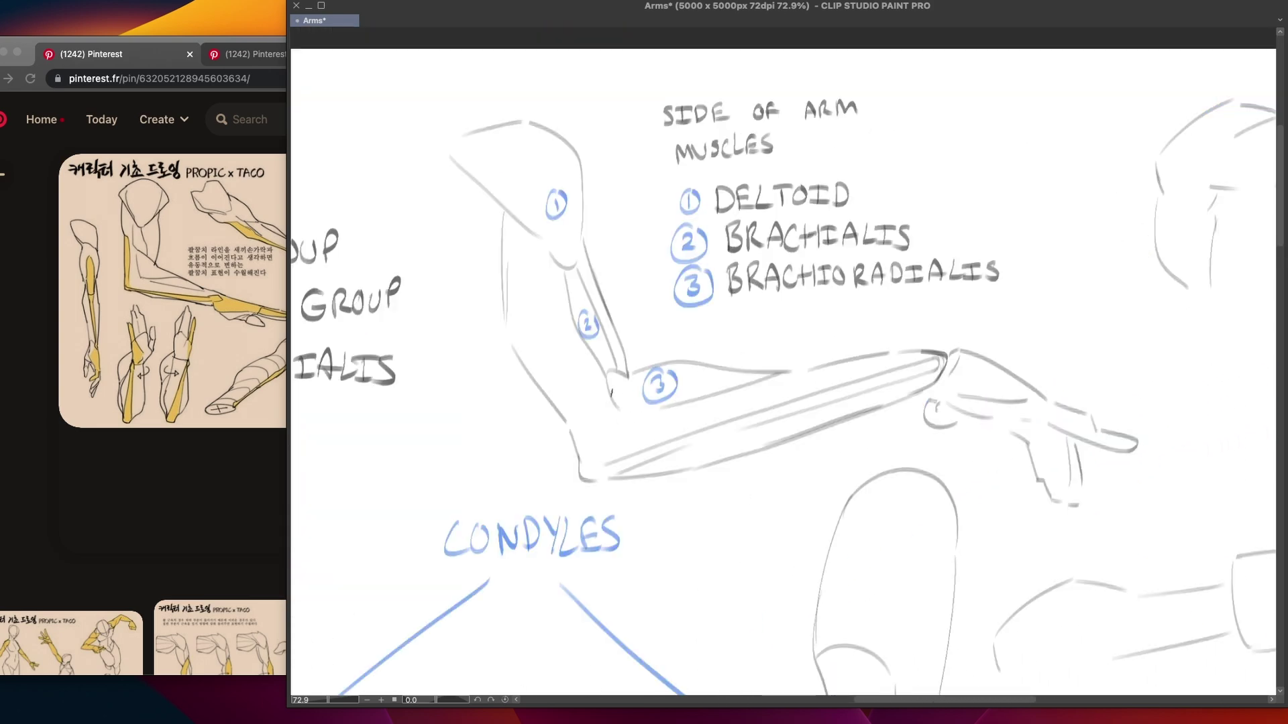
pyautogui.moveTo(573, 261)
pyautogui.mouseDown()
pyautogui.moveTo(556, 275)
pyautogui.moveTo(576, 255)
pyautogui.mouseUp()
pyautogui.press('super+z')
pyautogui.moveTo(572, 264); pyautogui.dragTo(616, 374)
pyautogui.press('super+z')
pyautogui.moveTo(612, 371)
pyautogui.mouseDown()
pyautogui.moveTo(673, 392)
pyautogui.moveTo(912, 347)
pyautogui.mouseUp()
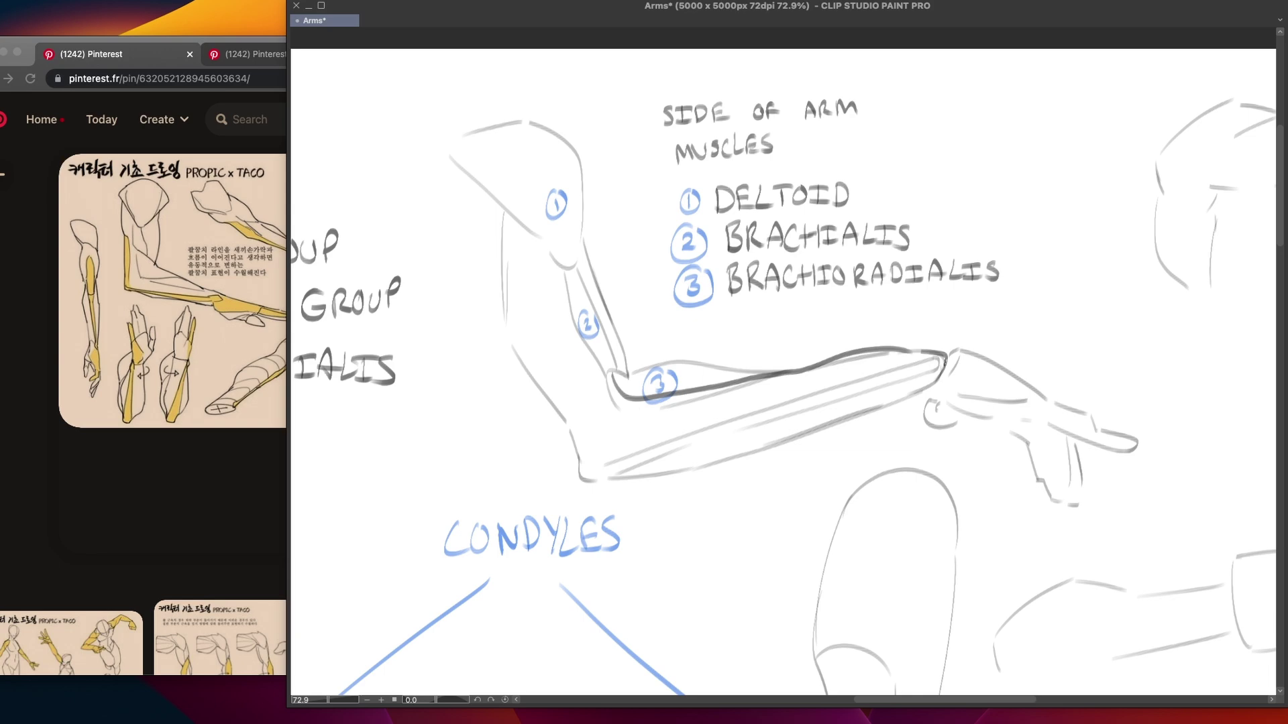
pyautogui.press('super+z')
# Draw small grey arrows pointing at the back of the upper arm, the front of the upper arm and the brachioradialis on the side-of-arm drawing
pyautogui.scroll(-1, 734, 506)
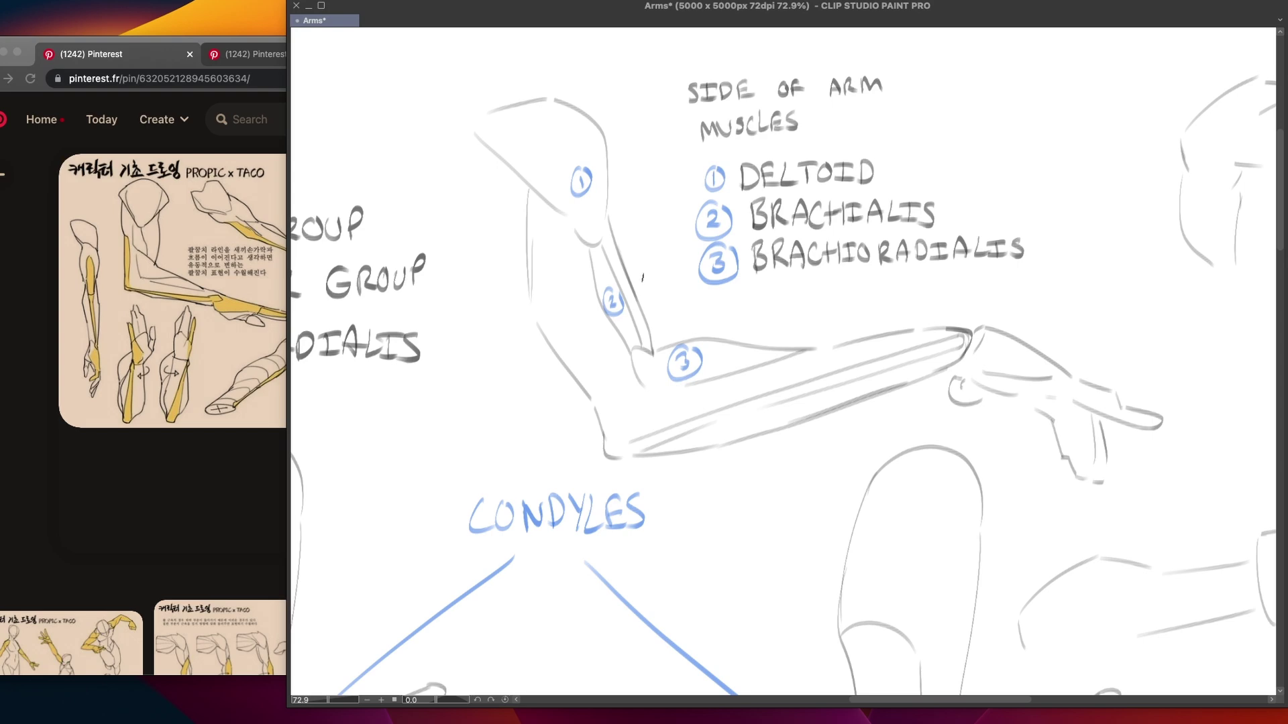
pyautogui.moveTo(472, 349)
pyautogui.mouseDown()
pyautogui.moveTo(499, 336)
pyautogui.moveTo(511, 346)
pyautogui.mouseUp()
pyautogui.moveTo(676, 277)
pyautogui.mouseDown()
pyautogui.moveTo(654, 295)
pyautogui.moveTo(672, 303)
pyautogui.mouseUp()
pyautogui.moveTo(737, 309)
pyautogui.mouseDown()
pyautogui.moveTo(729, 329)
pyautogui.moveTo(741, 333)
pyautogui.mouseUp()
# Outline the forearm mass in grey and the ulnar bone in blue on the side-of-arm drawing, and undo both outlines
pyautogui.moveTo(642, 392)
pyautogui.mouseDown()
pyautogui.moveTo(613, 441)
pyautogui.moveTo(938, 338)
pyautogui.moveTo(912, 330)
pyautogui.moveTo(764, 361)
pyautogui.moveTo(625, 409)
pyautogui.mouseUp()
pyautogui.moveTo(606, 453); pyautogui.dragTo(881, 361)
pyautogui.press('super+z')
pyautogui.press('x')
pyautogui.moveTo(961, 339)
pyautogui.mouseDown()
pyautogui.moveTo(738, 393)
pyautogui.moveTo(605, 453)
pyautogui.moveTo(965, 339)
pyautogui.mouseUp()
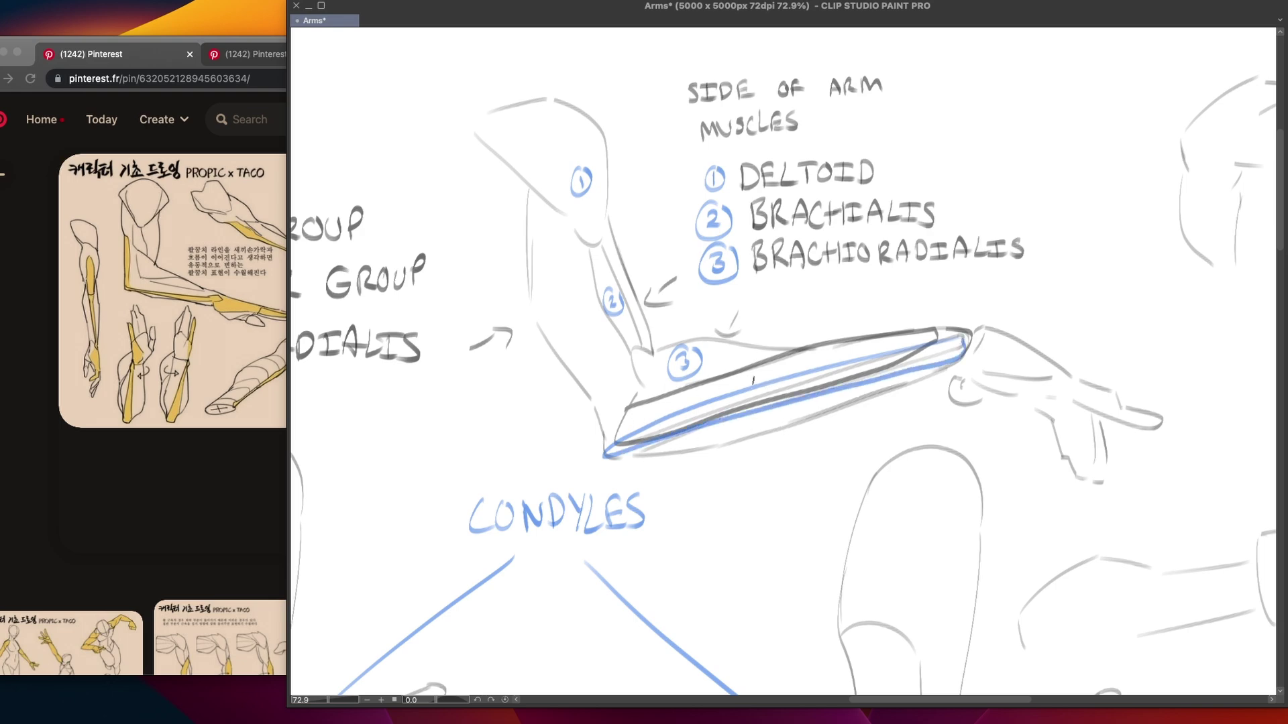
pyautogui.press('super+z')
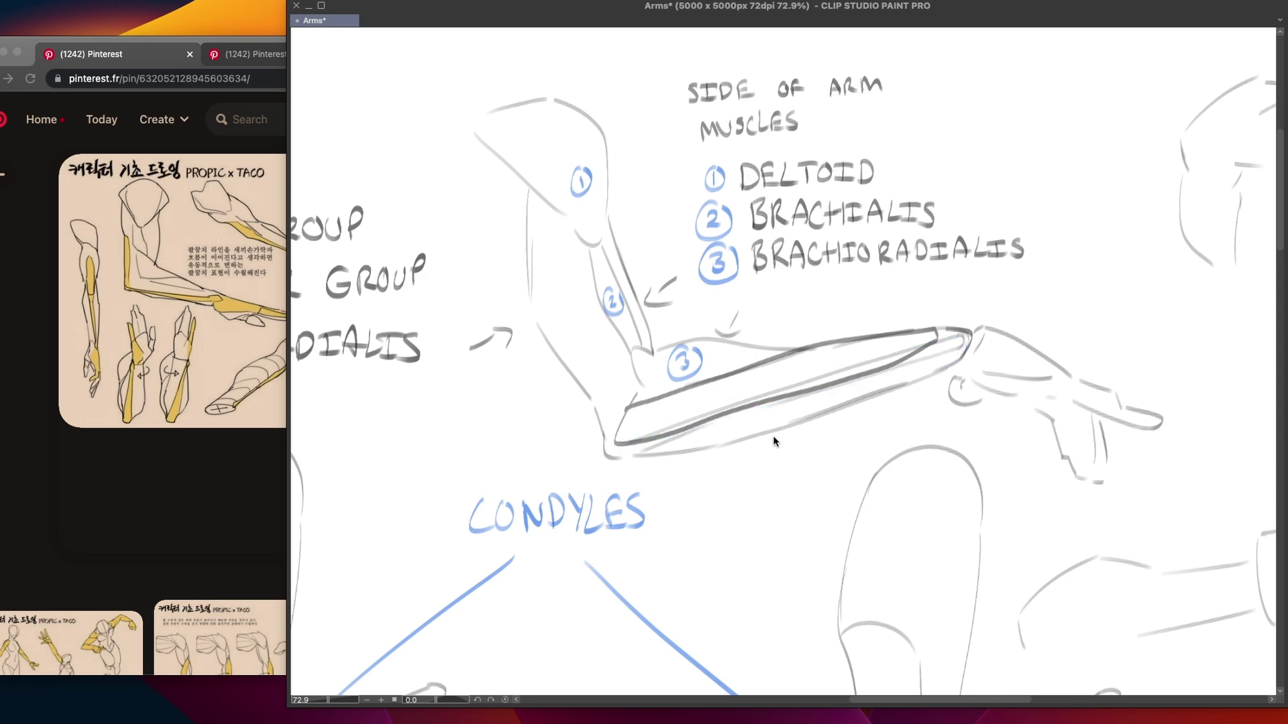
pyautogui.press('super+z')
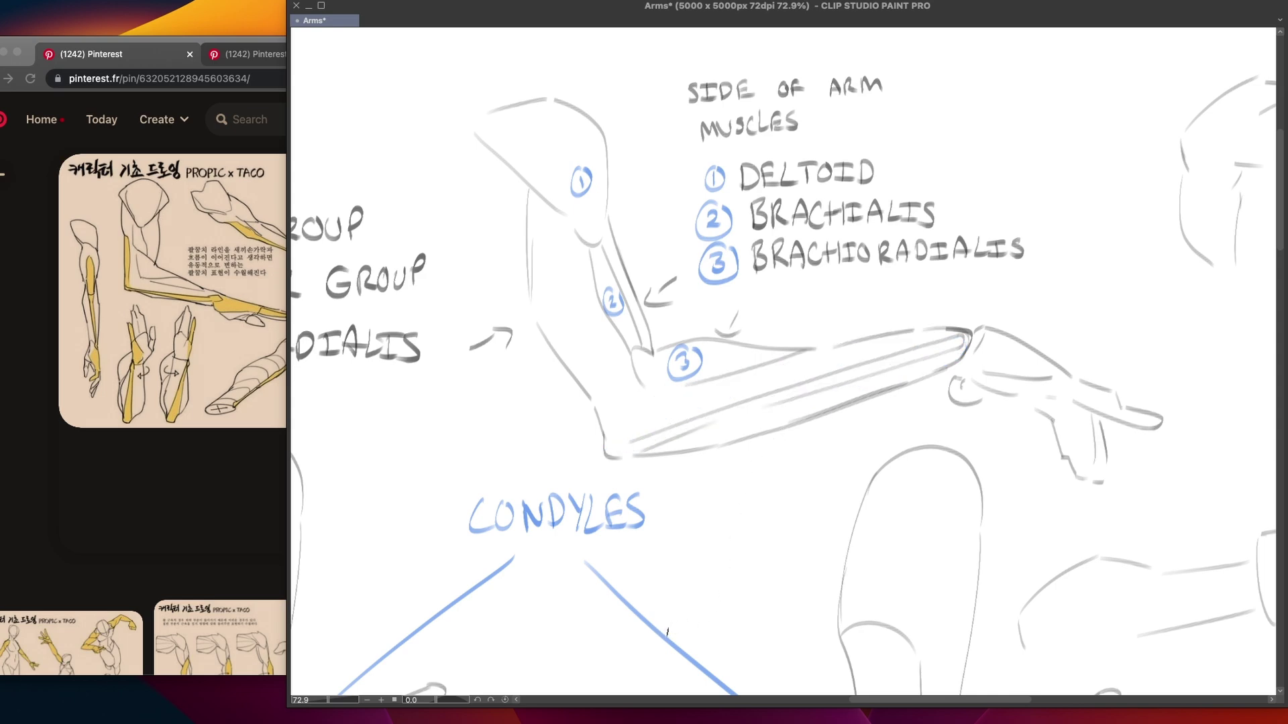
pyautogui.scroll(-5, 675, 520)
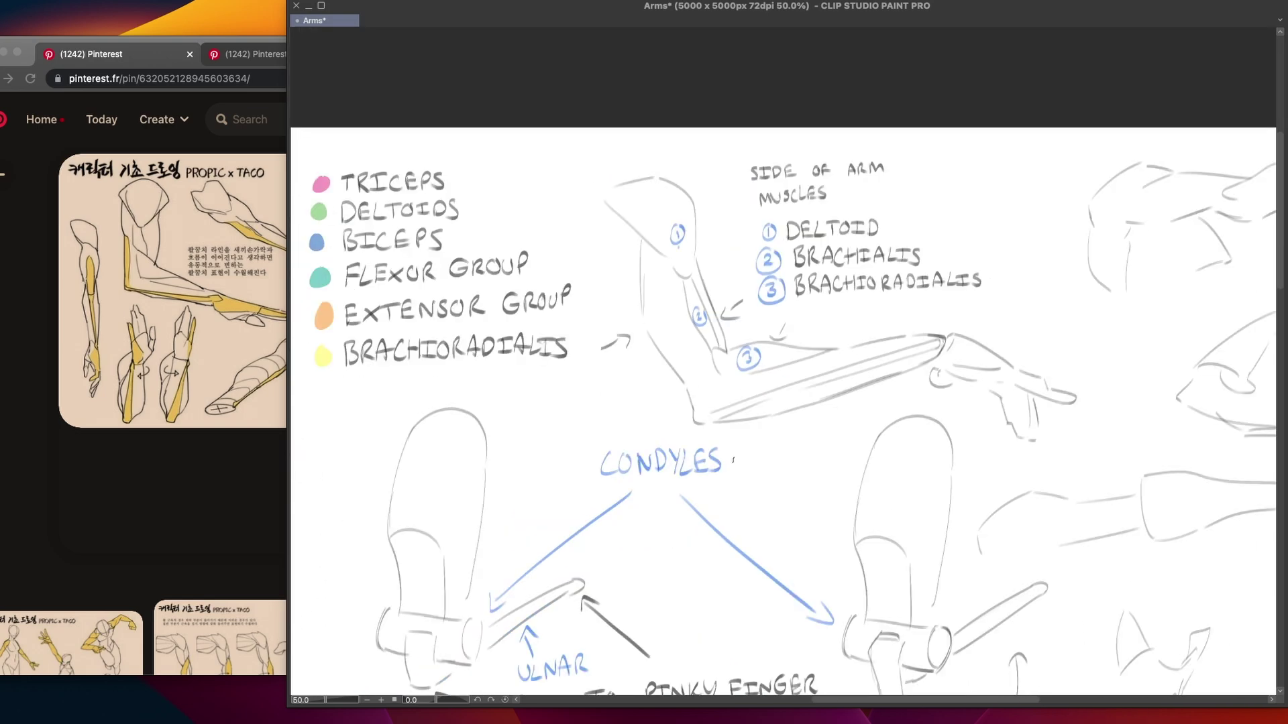
pyautogui.moveTo(633, 426); pyautogui.dragTo(668, 417)
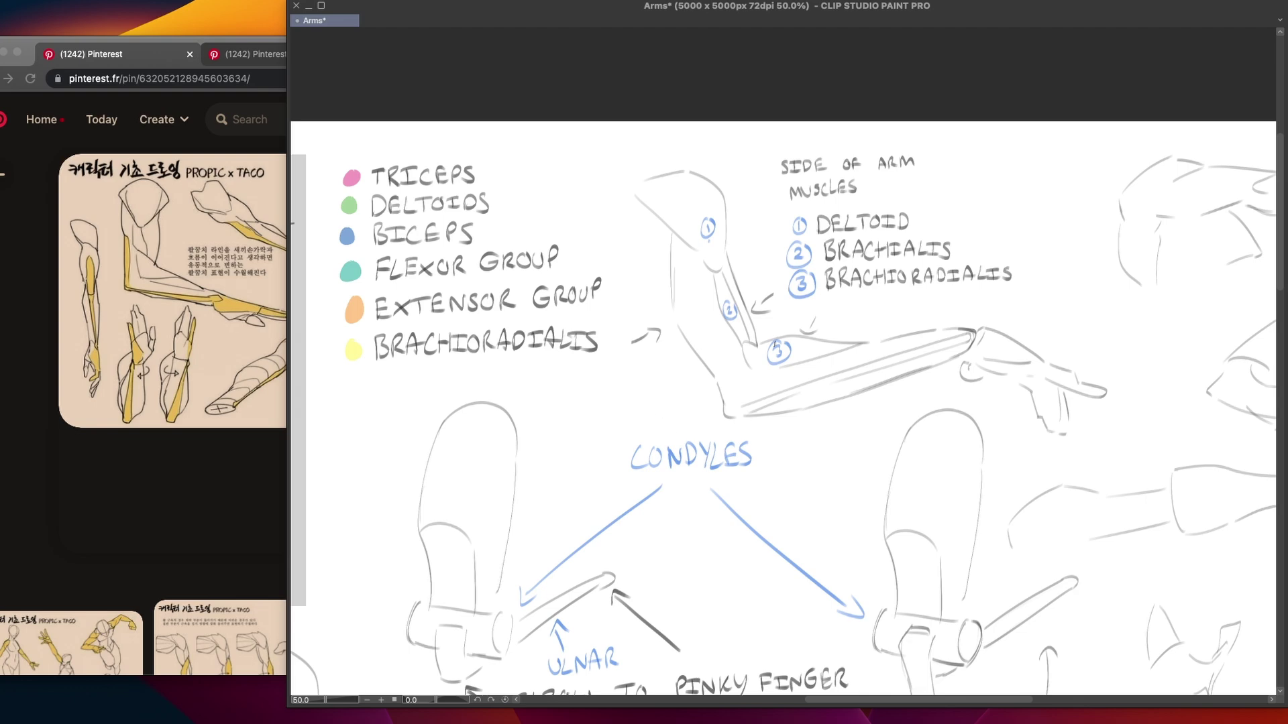
pyautogui.moveTo(588, 505); pyautogui.dragTo(1090, 447)
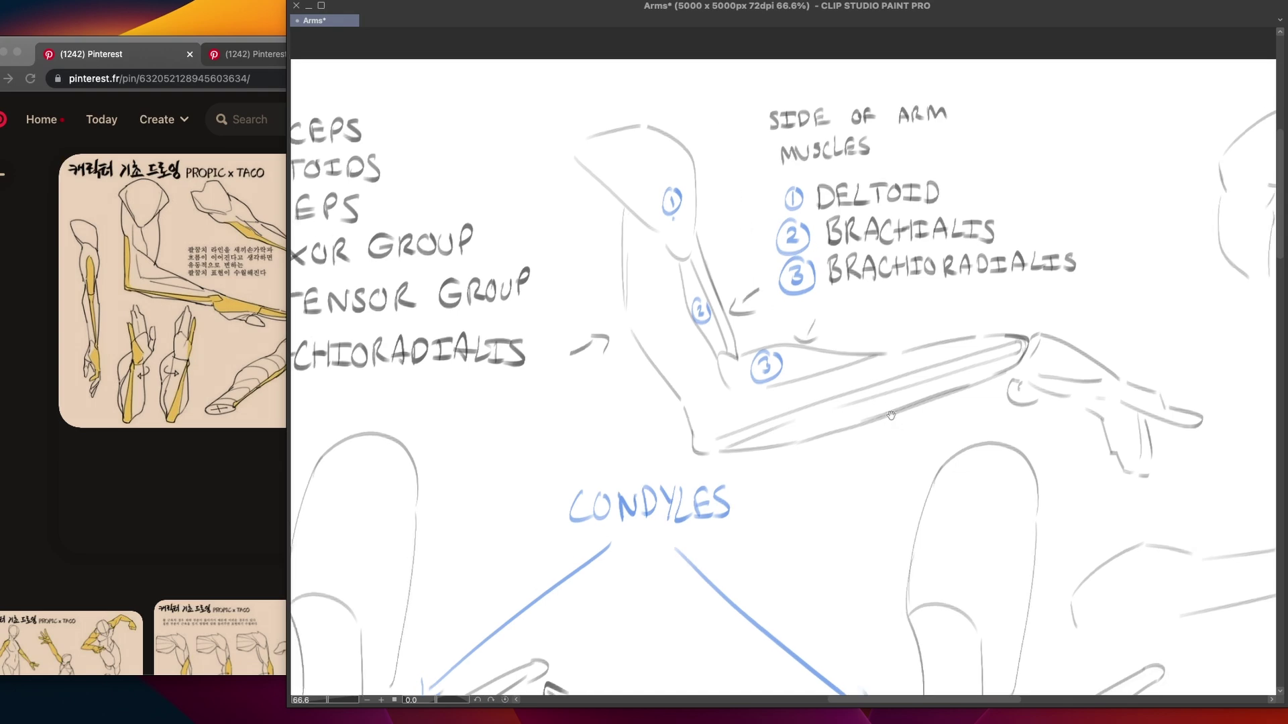
# Trace the contour from the upper arm into the forearm on the lower sketch of a hanging arm, and undo the strokes
pyautogui.moveTo(872, 671); pyautogui.dragTo(805, 201)
pyautogui.moveTo(848, 554); pyautogui.dragTo(794, 289)
pyautogui.moveTo(803, 511); pyautogui.dragTo(808, 291)
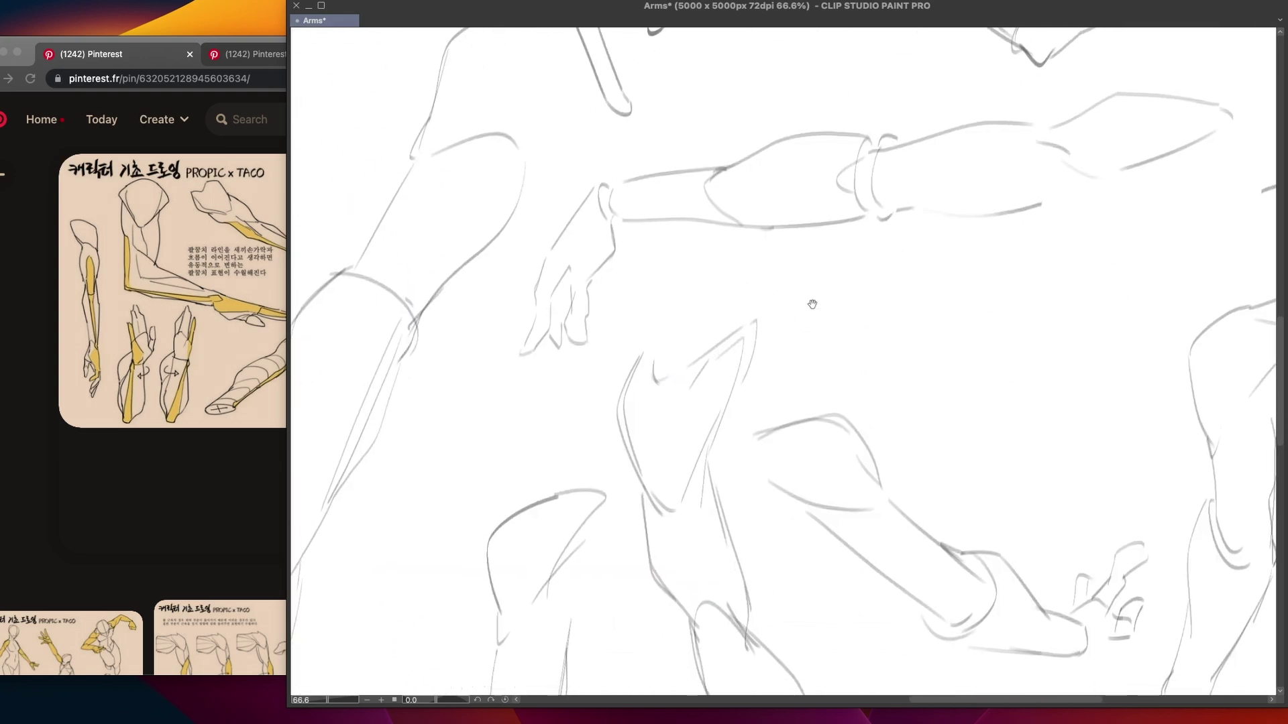
pyautogui.moveTo(810, 610); pyautogui.dragTo(753, 423)
pyautogui.moveTo(567, 327)
pyautogui.mouseDown()
pyautogui.moveTo(561, 403)
pyautogui.moveTo(597, 440)
pyautogui.mouseUp()
pyautogui.hotkey('ctrl', 'z')
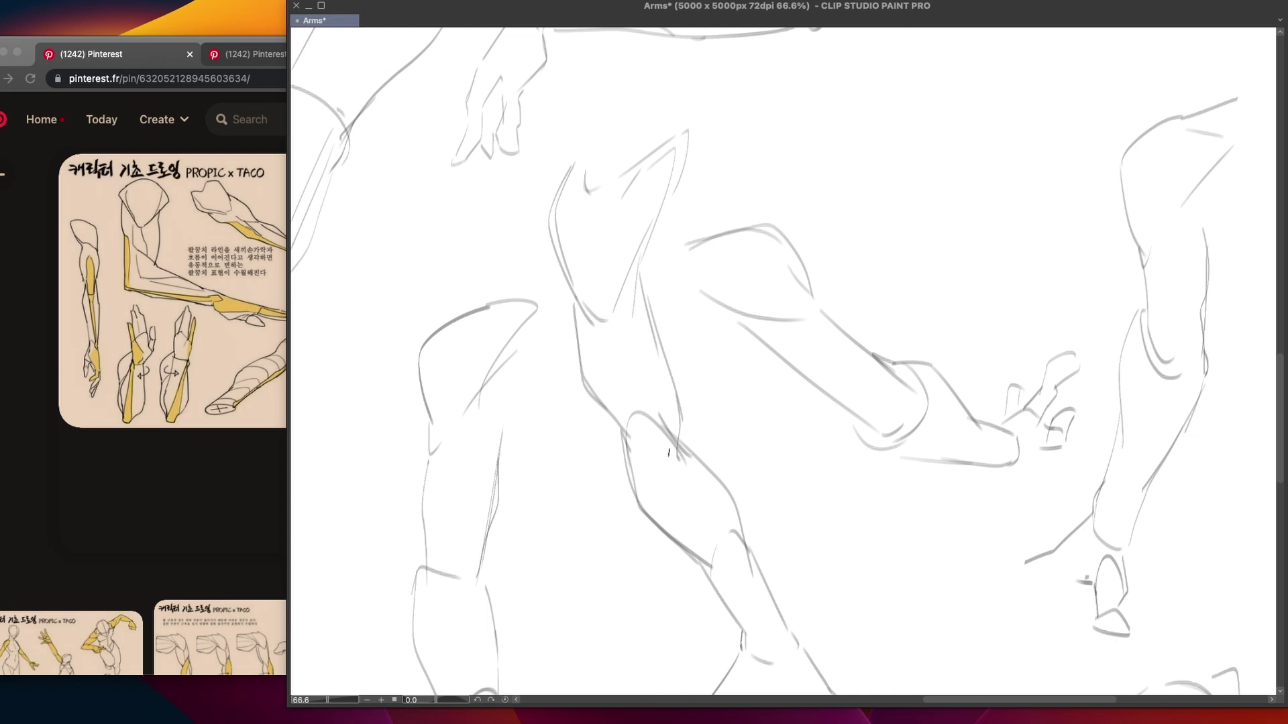
pyautogui.moveTo(565, 341); pyautogui.dragTo(694, 554)
pyautogui.hotkey('ctrl', 'z')
pyautogui.hotkey('ctrl', 'z')
# Trace the swing of the ulna along the curved double arrow on the second condyle diagram, and undo the stroke
pyautogui.moveTo(735, 597)
pyautogui.mouseDown()
pyautogui.moveTo(1073, 671)
pyautogui.moveTo(1115, 543)
pyautogui.mouseUp()
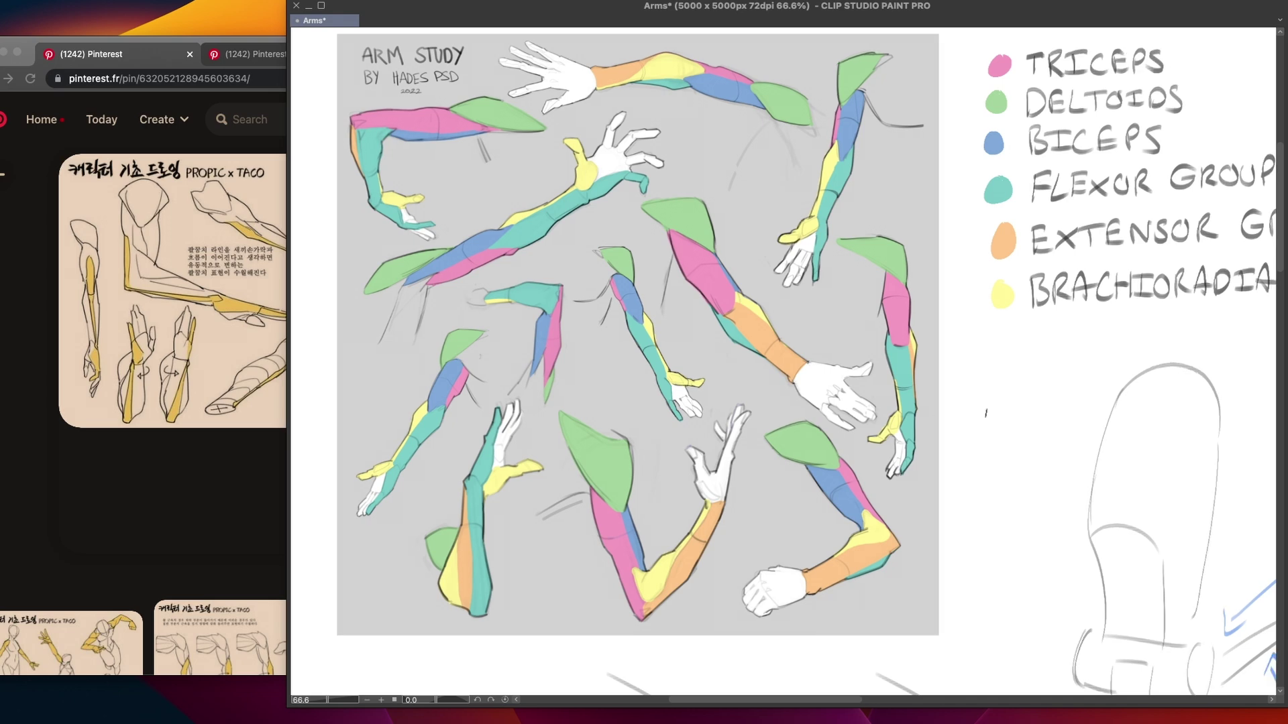
pyautogui.moveTo(1261, 403); pyautogui.dragTo(721, 446)
pyautogui.moveTo(983, 444)
pyautogui.mouseDown()
pyautogui.moveTo(816, 424)
pyautogui.moveTo(719, 431)
pyautogui.mouseUp()
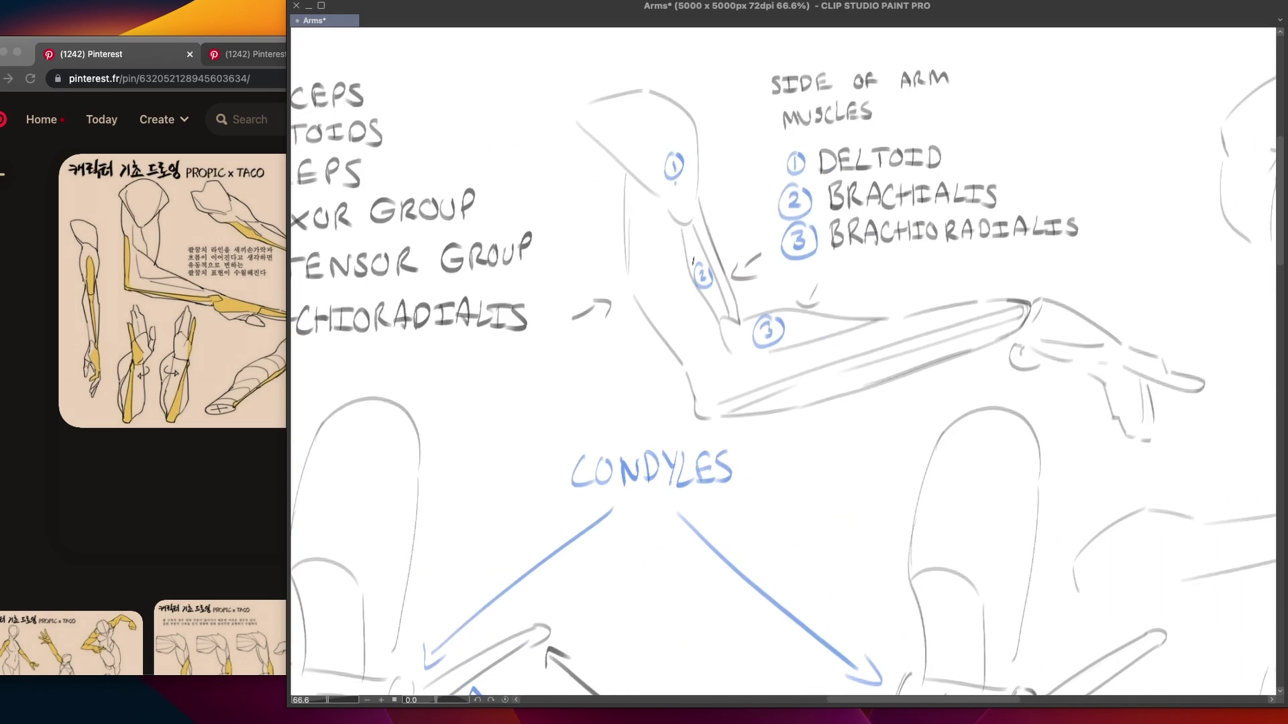
pyautogui.scroll(-10, 784, 361)
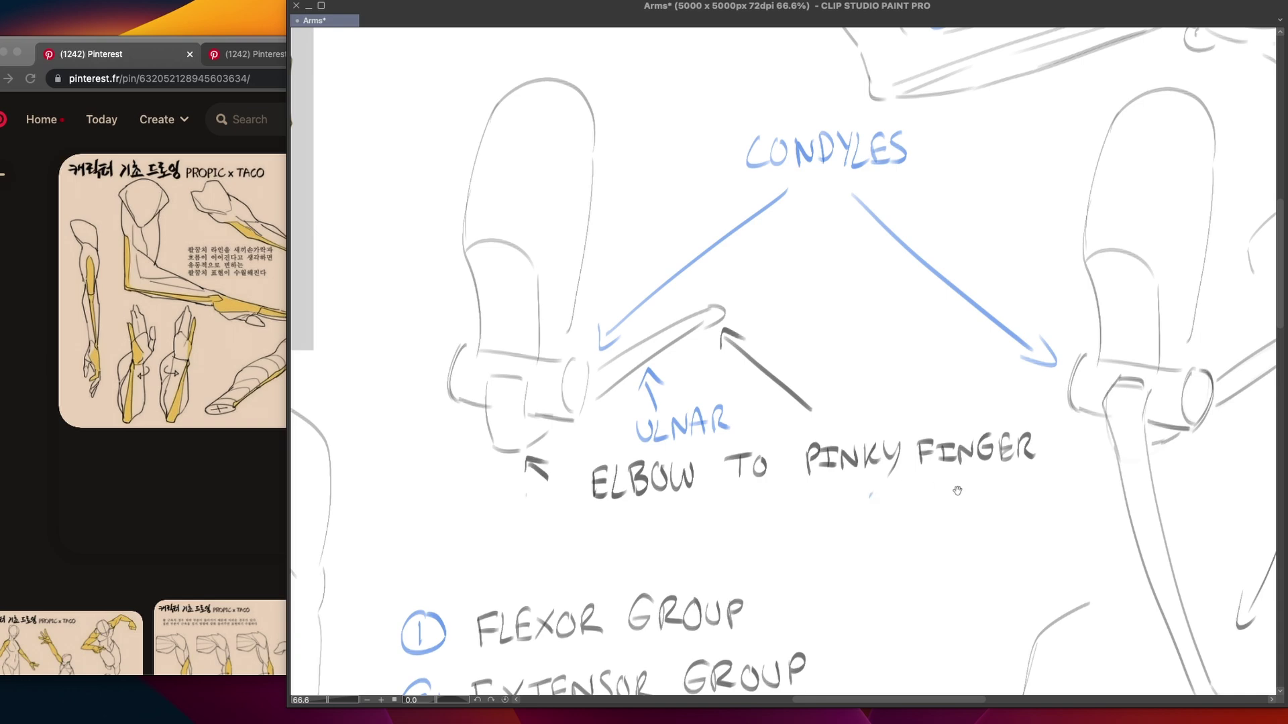
pyautogui.hscroll(10, 930, 487)
pyautogui.scroll(-3, 930, 488)
pyautogui.moveTo(920, 344)
pyautogui.mouseDown()
pyautogui.moveTo(865, 496)
pyautogui.moveTo(894, 509)
pyautogui.mouseUp()
pyautogui.press('super+z')
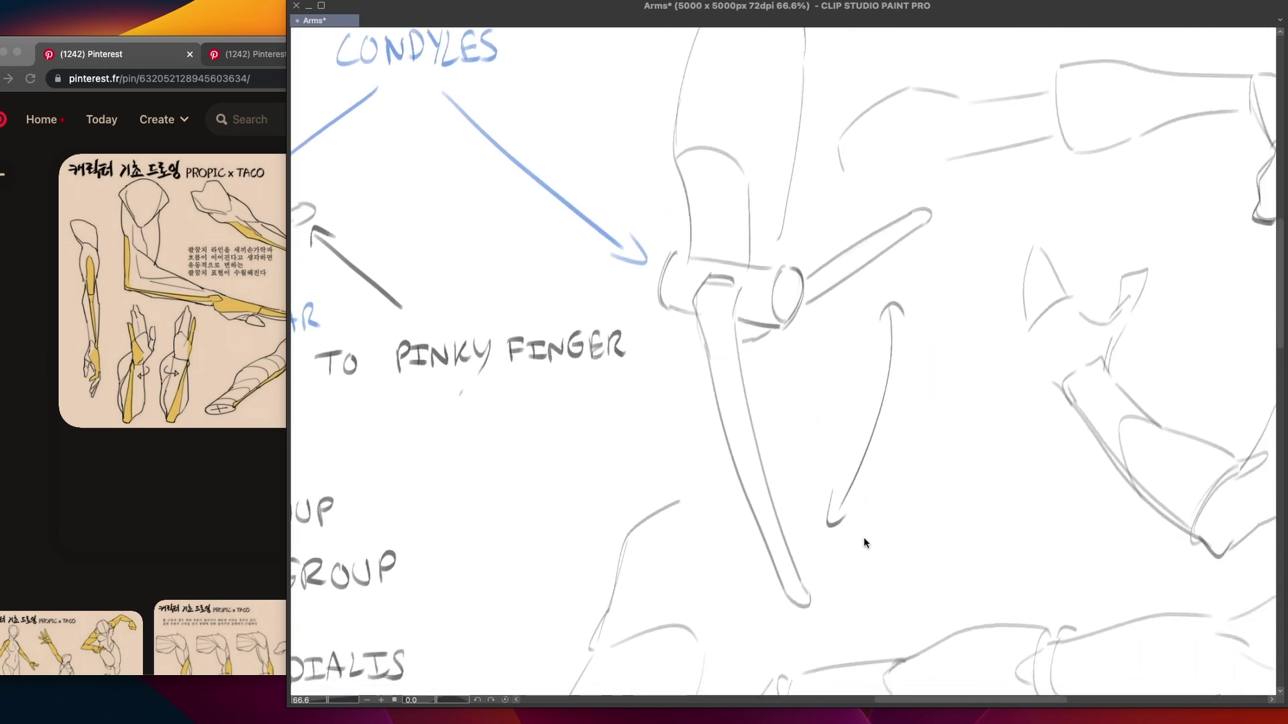
# Draw temporary strokes between the two numbered arm drawings and across the first arm's flexor and extensor groups, and undo them
pyautogui.moveTo(678, 485); pyautogui.dragTo(873, 487)
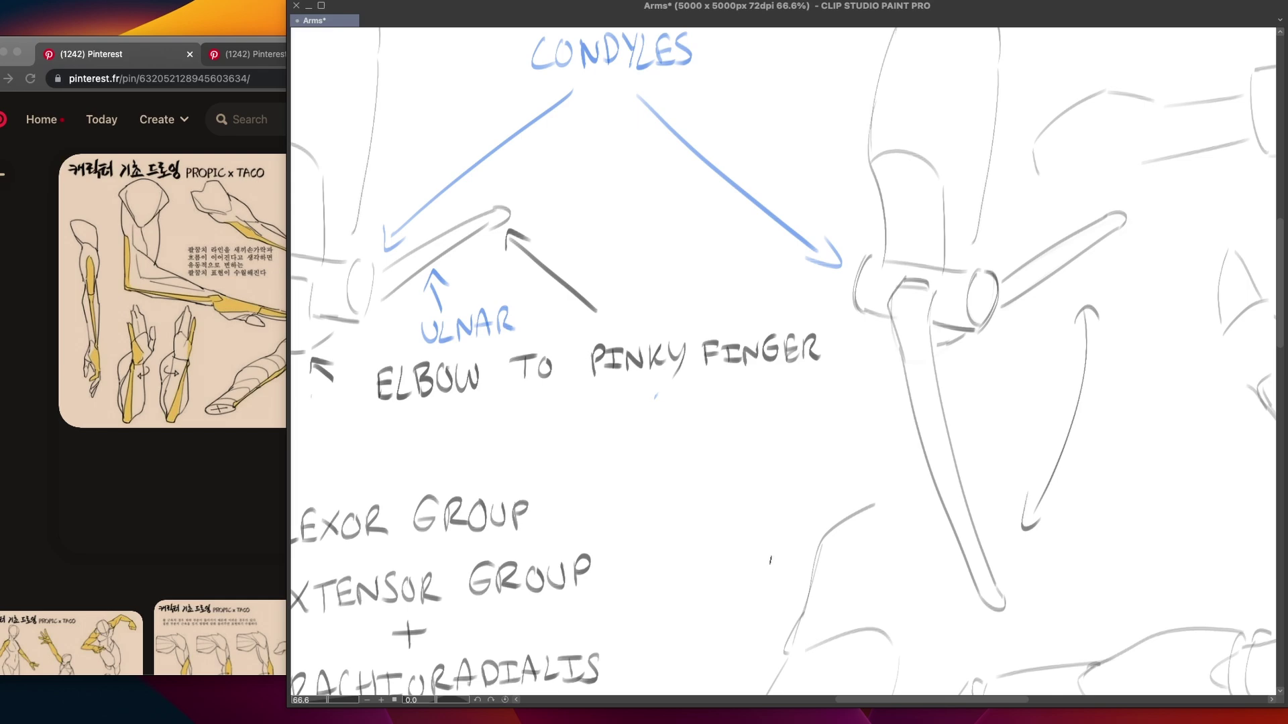
pyautogui.scroll(-5, 770, 560)
pyautogui.hscroll(-5, 770, 560)
pyautogui.scroll(-5, 865, 419)
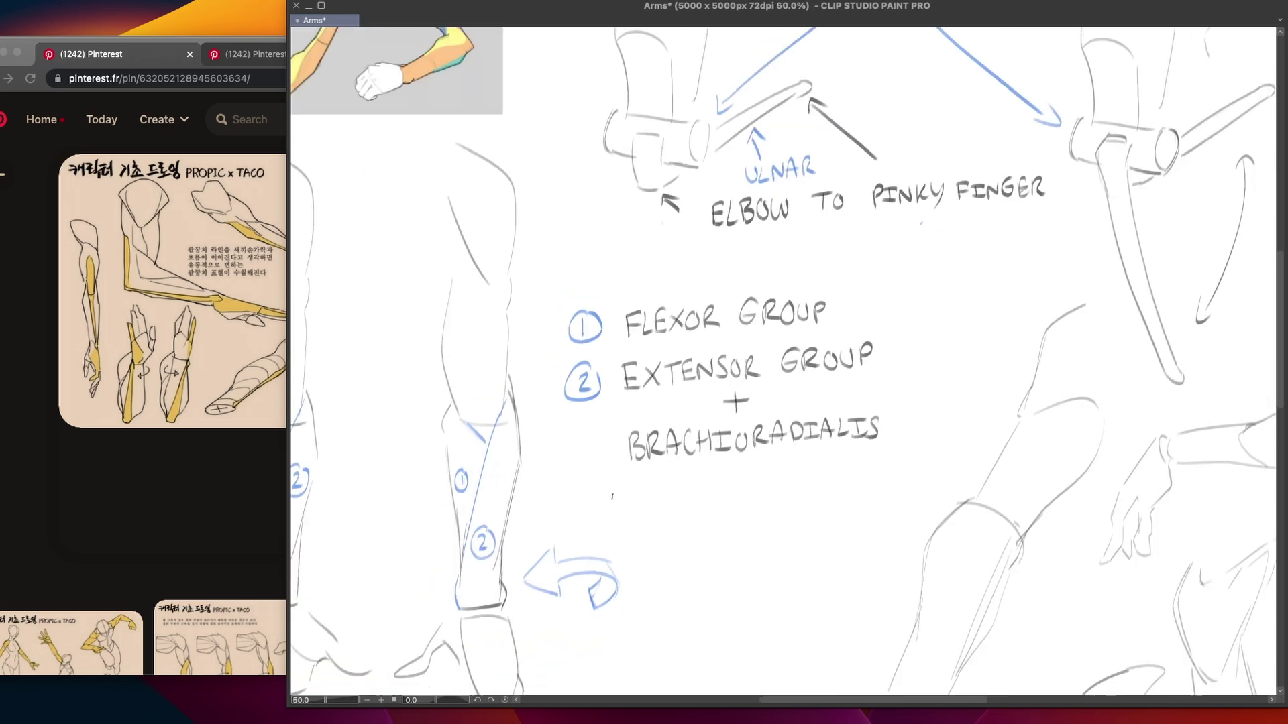
pyautogui.scroll(-2, 864, 418)
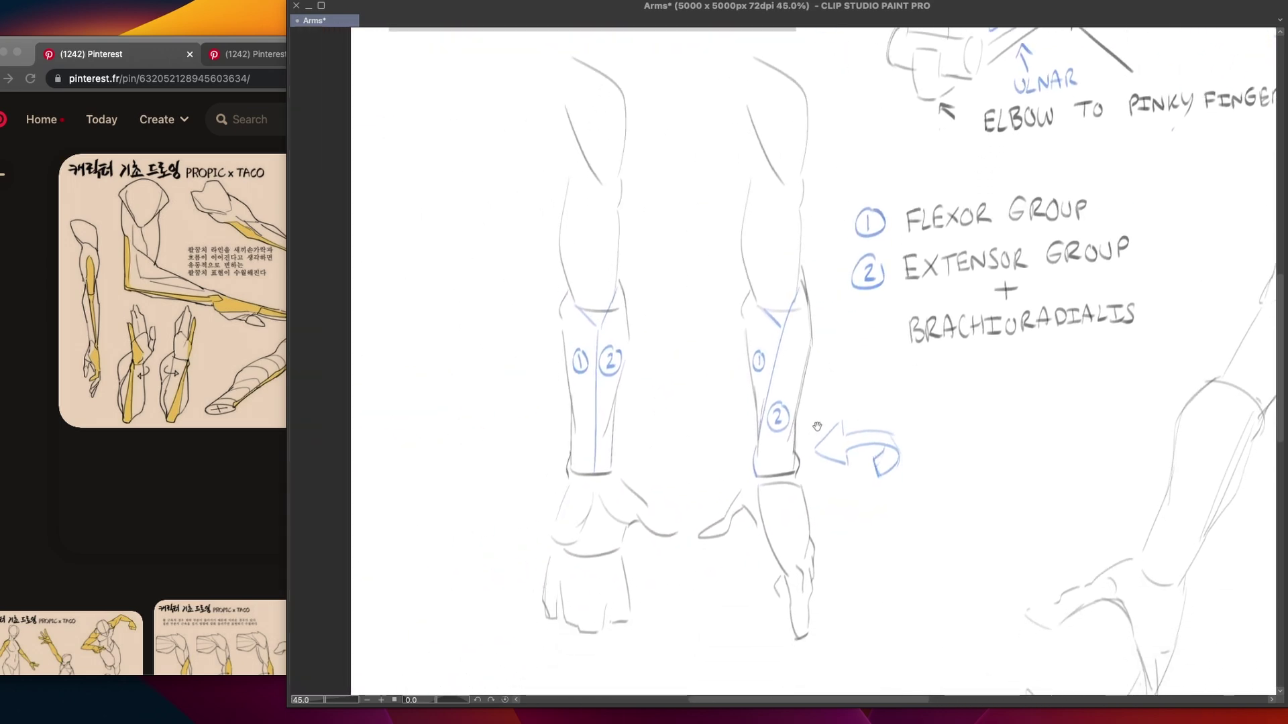
pyautogui.scroll(-1, 692, 431)
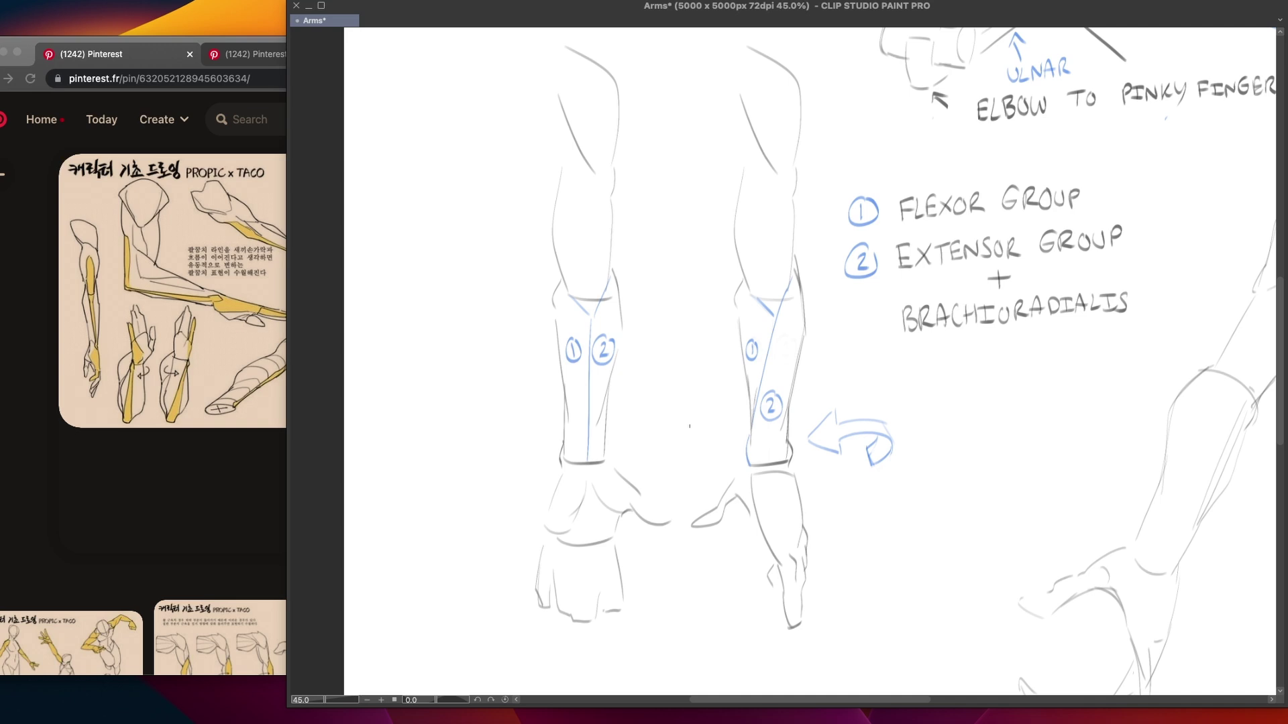
pyautogui.moveTo(765, 565)
pyautogui.mouseDown()
pyautogui.moveTo(739, 581)
pyautogui.moveTo(733, 541)
pyautogui.mouseUp()
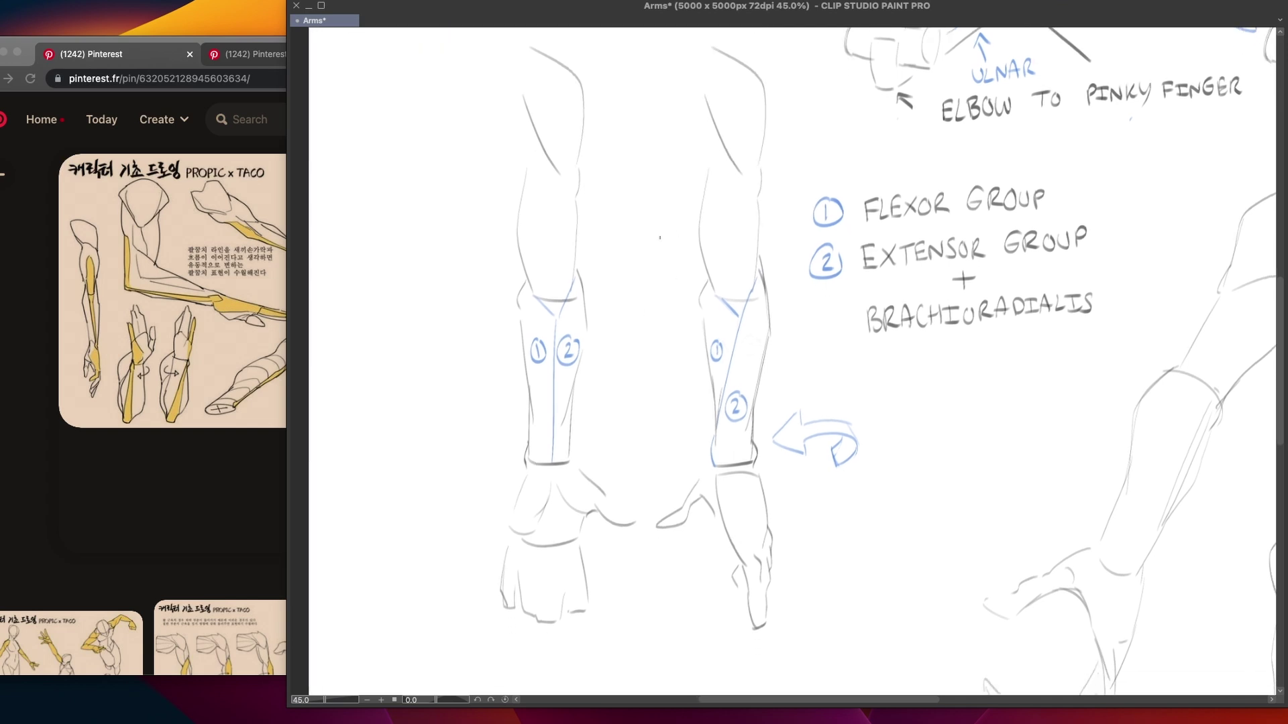
pyautogui.moveTo(652, 239); pyautogui.dragTo(624, 270)
pyautogui.moveTo(537, 374); pyautogui.dragTo(490, 406)
pyautogui.moveTo(518, 370)
pyautogui.mouseDown()
pyautogui.moveTo(536, 374)
pyautogui.moveTo(534, 396)
pyautogui.moveTo(603, 367)
pyautogui.mouseUp()
pyautogui.press('super+z')
pyautogui.press('super+z')
pyautogui.press('super+z')
pyautogui.press('super+z')
pyautogui.press('super+z')
# Trace the thumb on the second numbered arm drawing, and undo the stroke
pyautogui.scroll(-2, 870, 388)
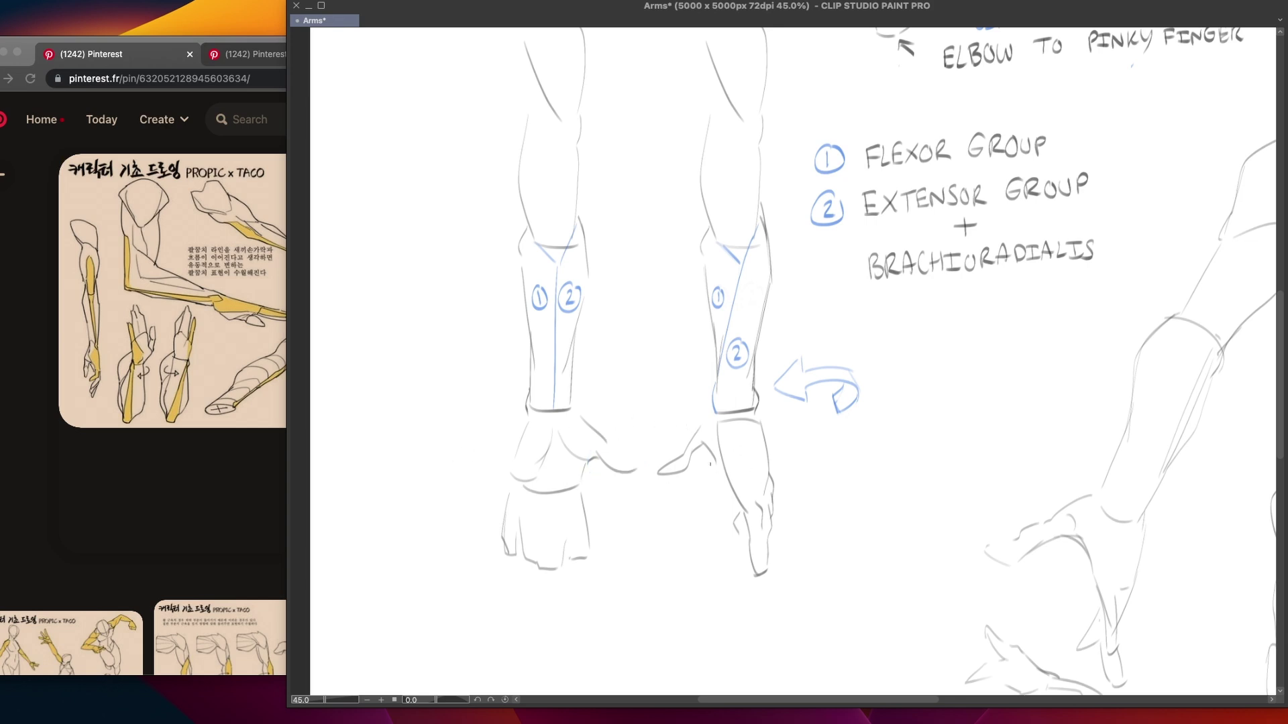
pyautogui.moveTo(673, 448); pyautogui.dragTo(709, 460)
pyautogui.press('super+z')
# Underline the Brachioradialis label in the colour legend beside the arm study, and undo the line
pyautogui.scroll(10, 823, 374)
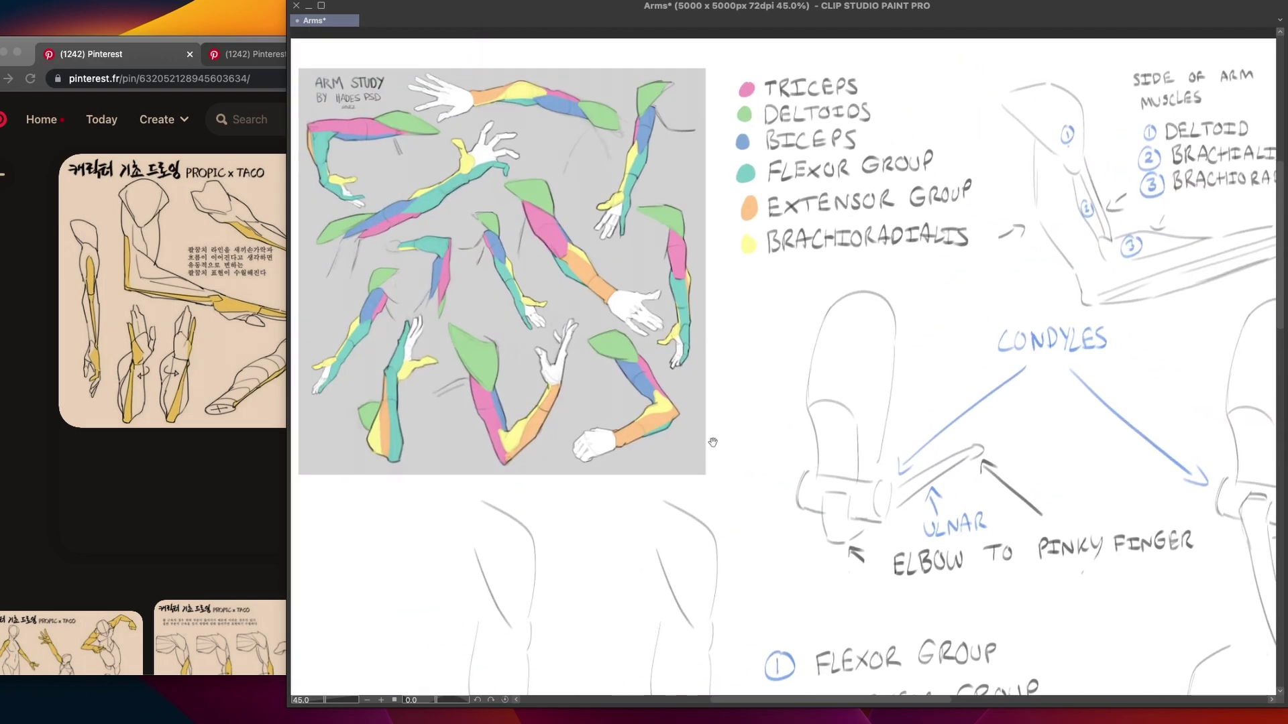
pyautogui.scroll(2, 712, 445)
pyautogui.moveTo(797, 322); pyautogui.dragTo(1000, 321)
pyautogui.press('super+z')
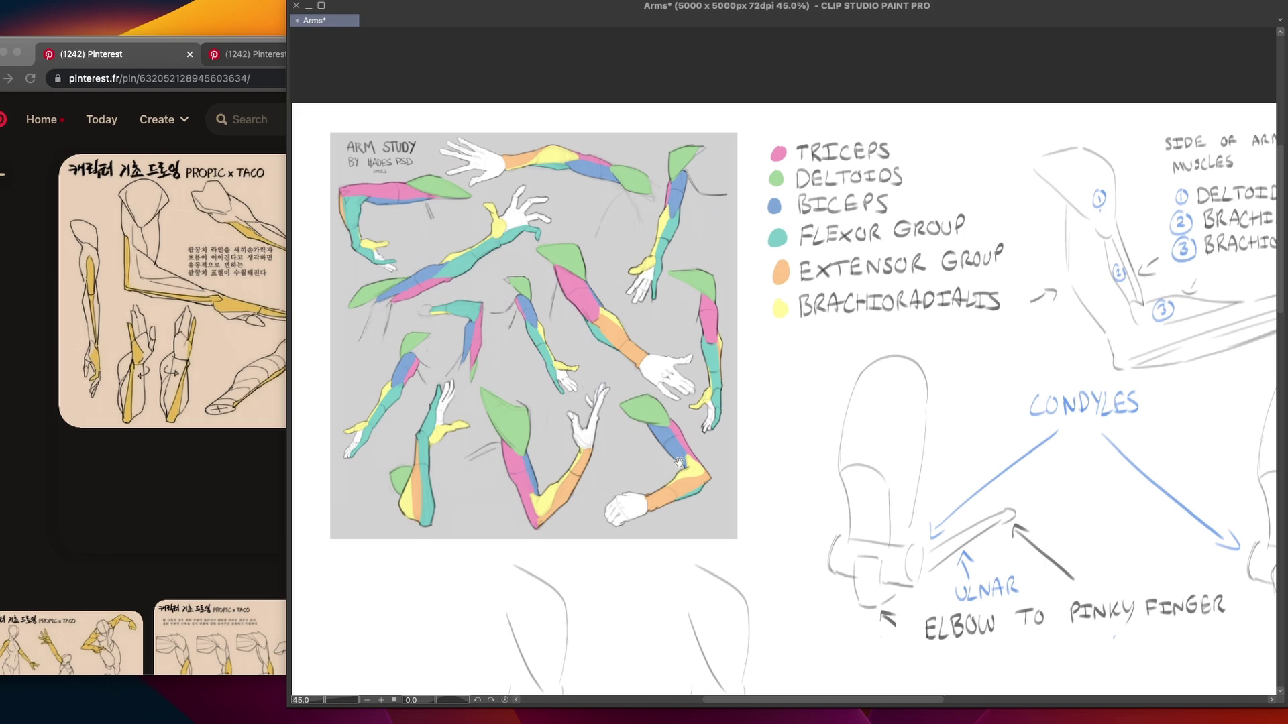
# Circle in blue where the brachialis meets the brachioradialis on the side-of-arm drawing, and undo the circle
pyautogui.moveTo(694, 448); pyautogui.dragTo(768, 351)
pyautogui.scroll(5, 624, 372)
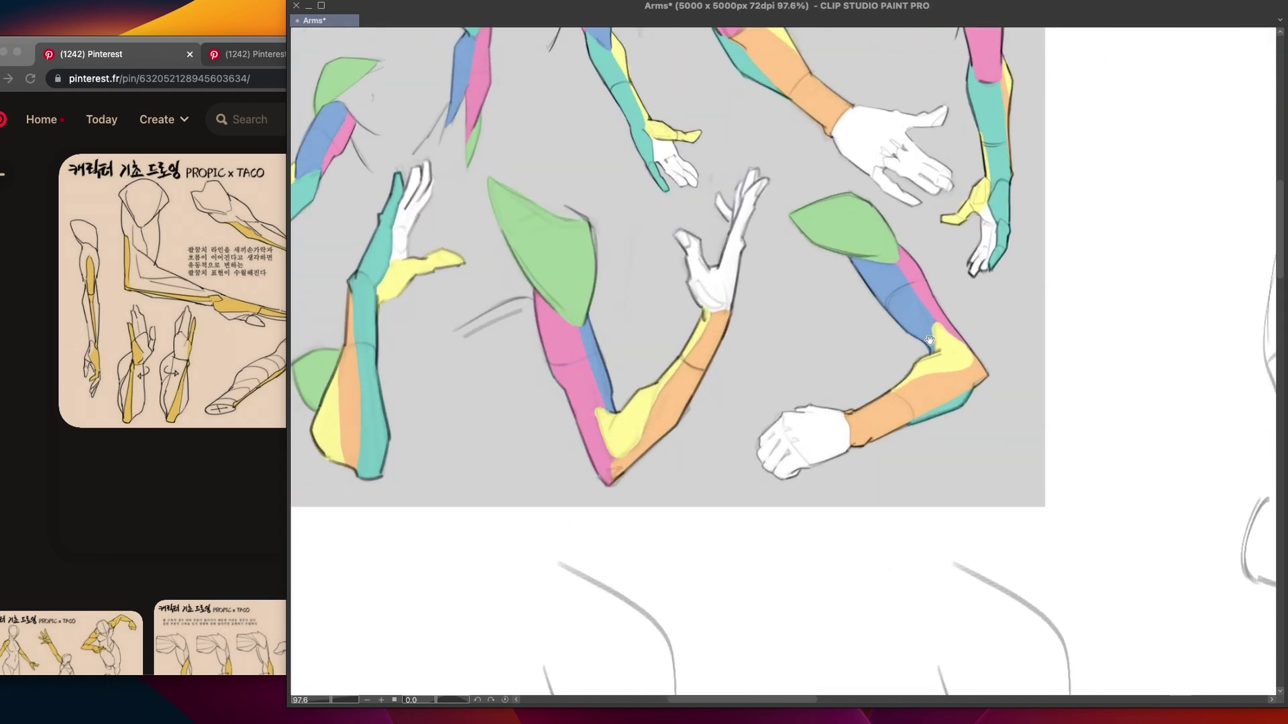
pyautogui.hscroll(10, 597, 416)
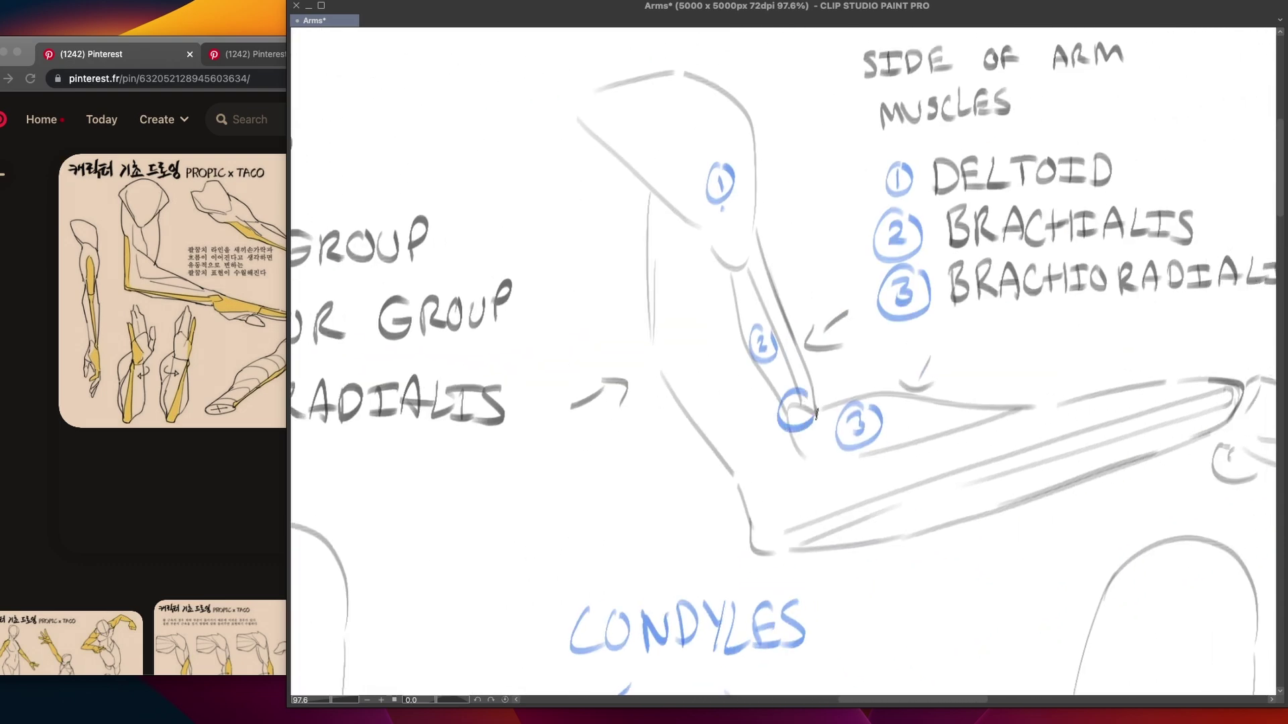
pyautogui.hscroll(-10, 930, 414)
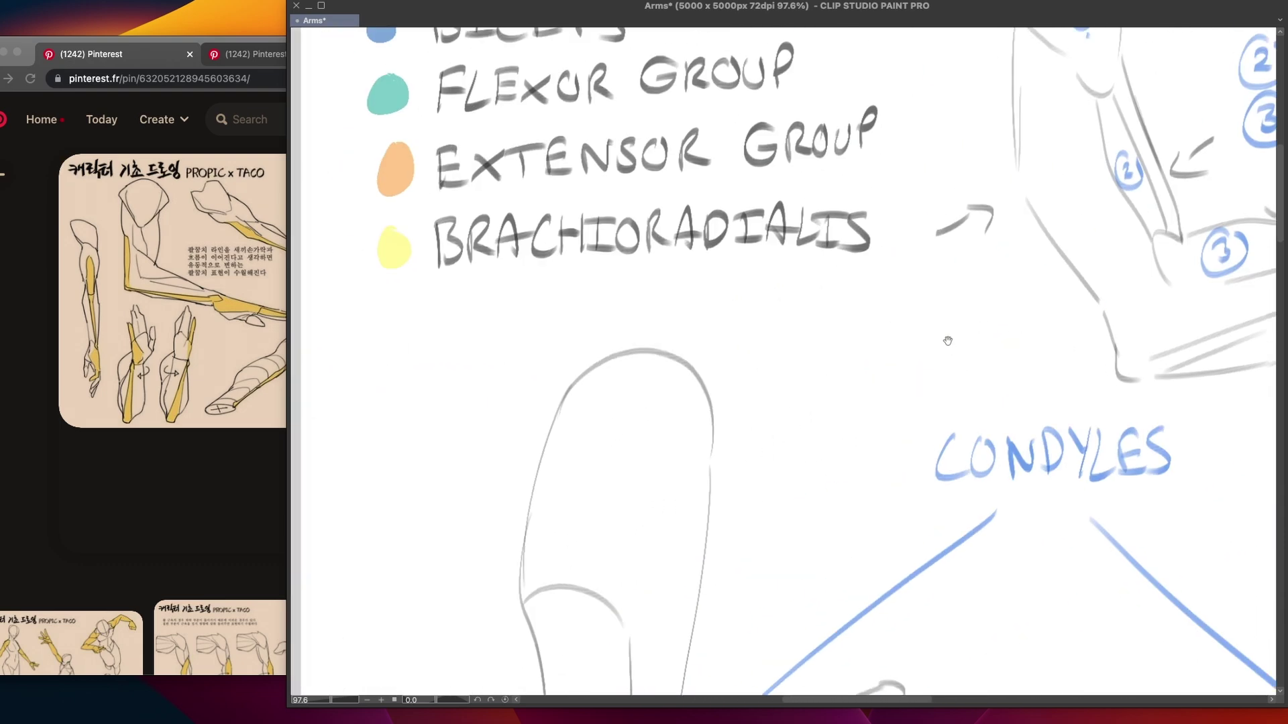
# Hatch the extensor and brachioradialis area in blue on the second numbered forearm, mark the same area on the first, and undo all strokes
pyautogui.scroll(-5, 725, 545)
pyautogui.hotkey('ctrl', '-')
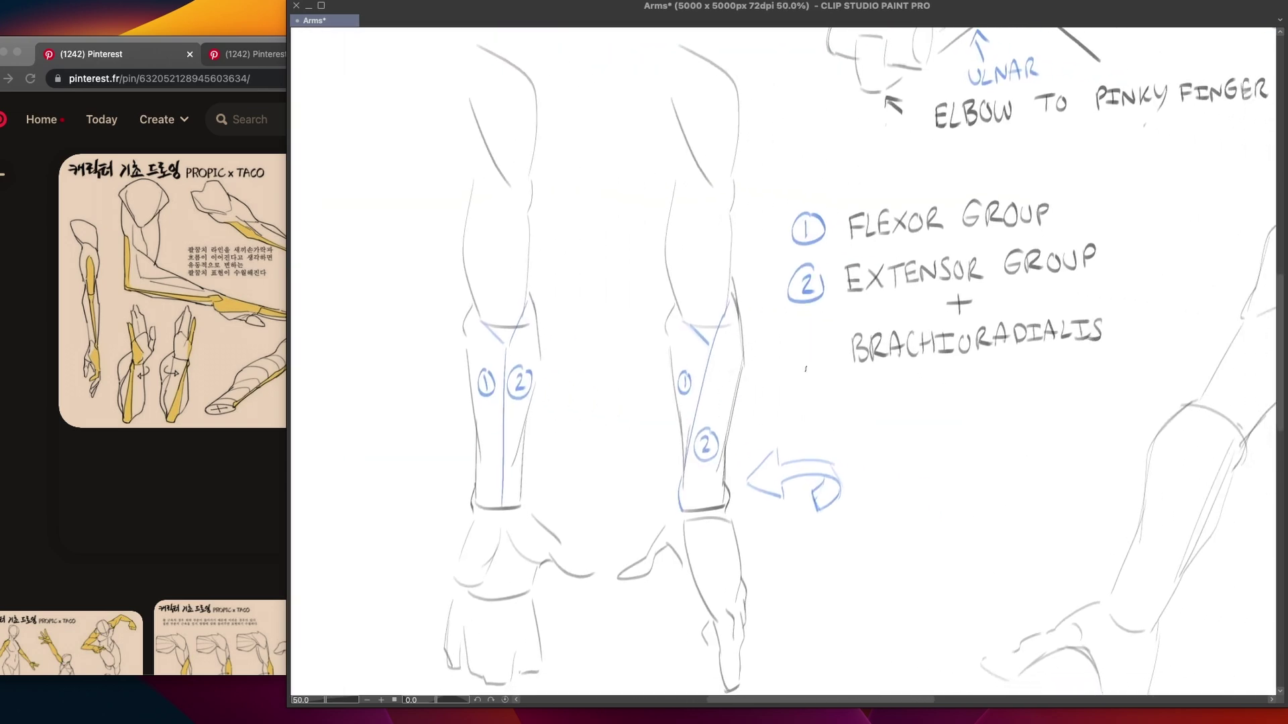
pyautogui.moveTo(731, 305); pyautogui.dragTo(701, 405)
pyautogui.moveTo(742, 366)
pyautogui.mouseDown()
pyautogui.moveTo(690, 442)
pyautogui.moveTo(726, 422)
pyautogui.moveTo(715, 494)
pyautogui.mouseUp()
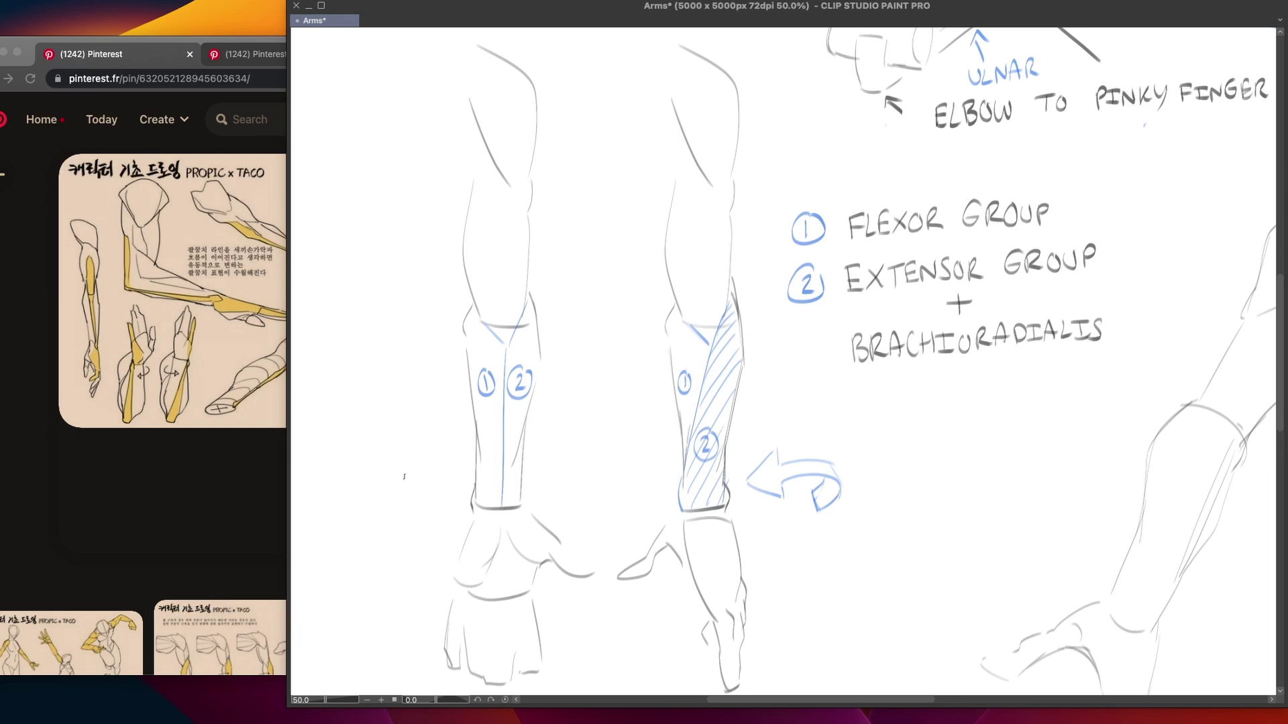
pyautogui.moveTo(527, 314)
pyautogui.mouseDown()
pyautogui.moveTo(506, 355)
pyautogui.moveTo(530, 341)
pyautogui.moveTo(535, 360)
pyautogui.moveTo(509, 453)
pyautogui.moveTo(510, 510)
pyautogui.mouseUp()
pyautogui.hotkey('ctrl', 'z')
pyautogui.hotkey('ctrl', 'z')
pyautogui.hotkey('ctrl', 'z')
pyautogui.hotkey('ctrl', 'z')
pyautogui.hotkey('ctrl', 'z')
pyautogui.hotkey('ctrl', 'z')
pyautogui.hotkey('ctrl', 'z')
pyautogui.hotkey('ctrl', 'z')
pyautogui.hotkey('ctrl', 'z')
pyautogui.hotkey('ctrl', 'z')
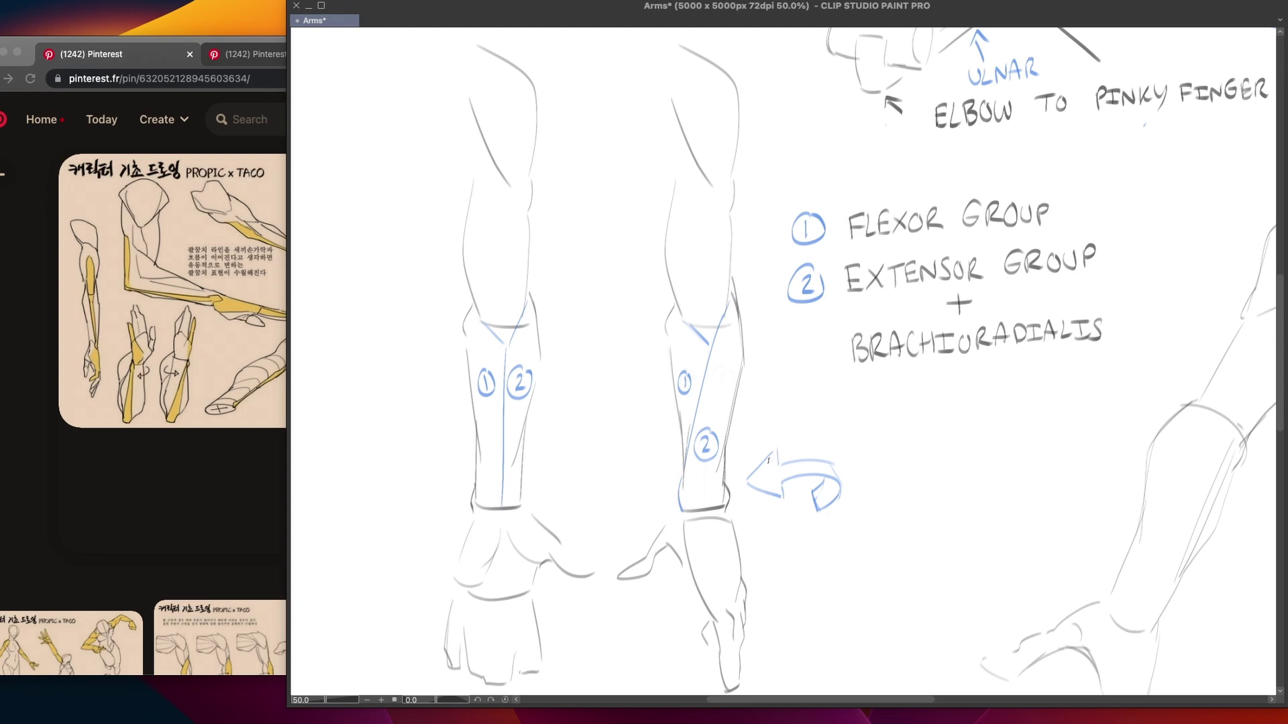
# Examine the rotation arrow and numbered forearm groups on the two arm drawings, and compare them with the colour-coded arm study
pyautogui.scroll(-2, 718, 503)
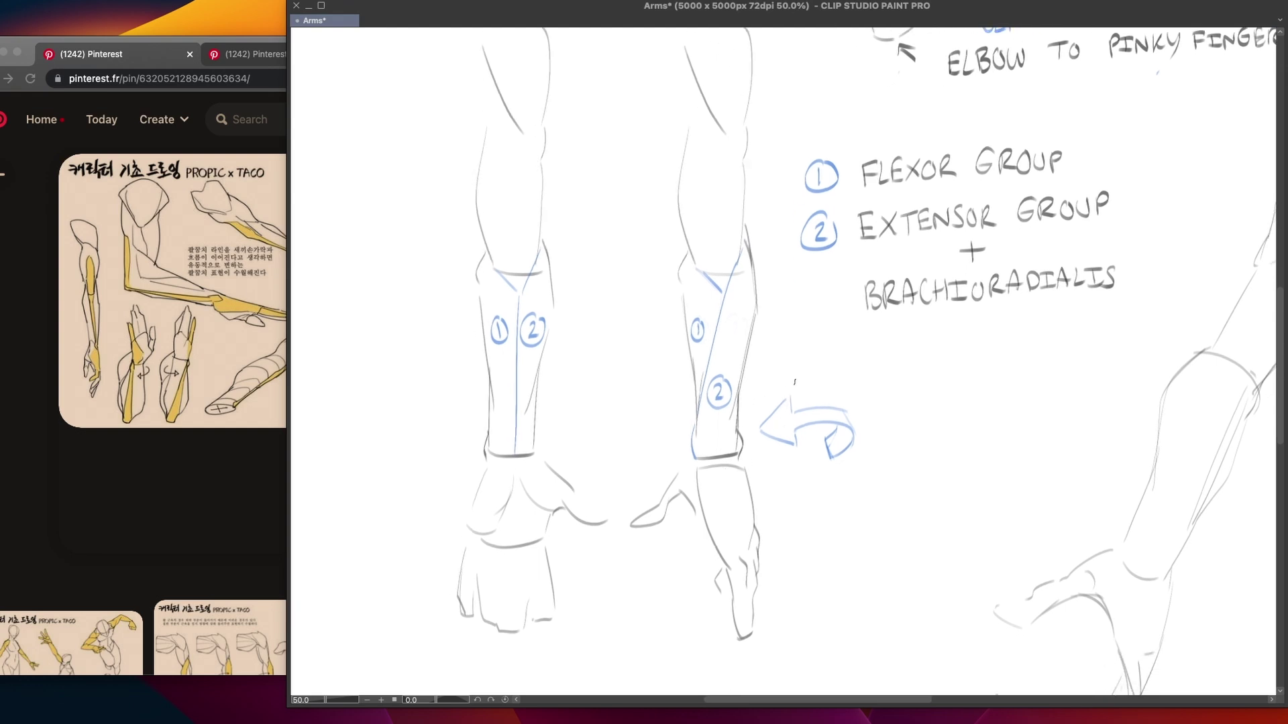
pyautogui.moveTo(820, 380); pyautogui.dragTo(786, 427)
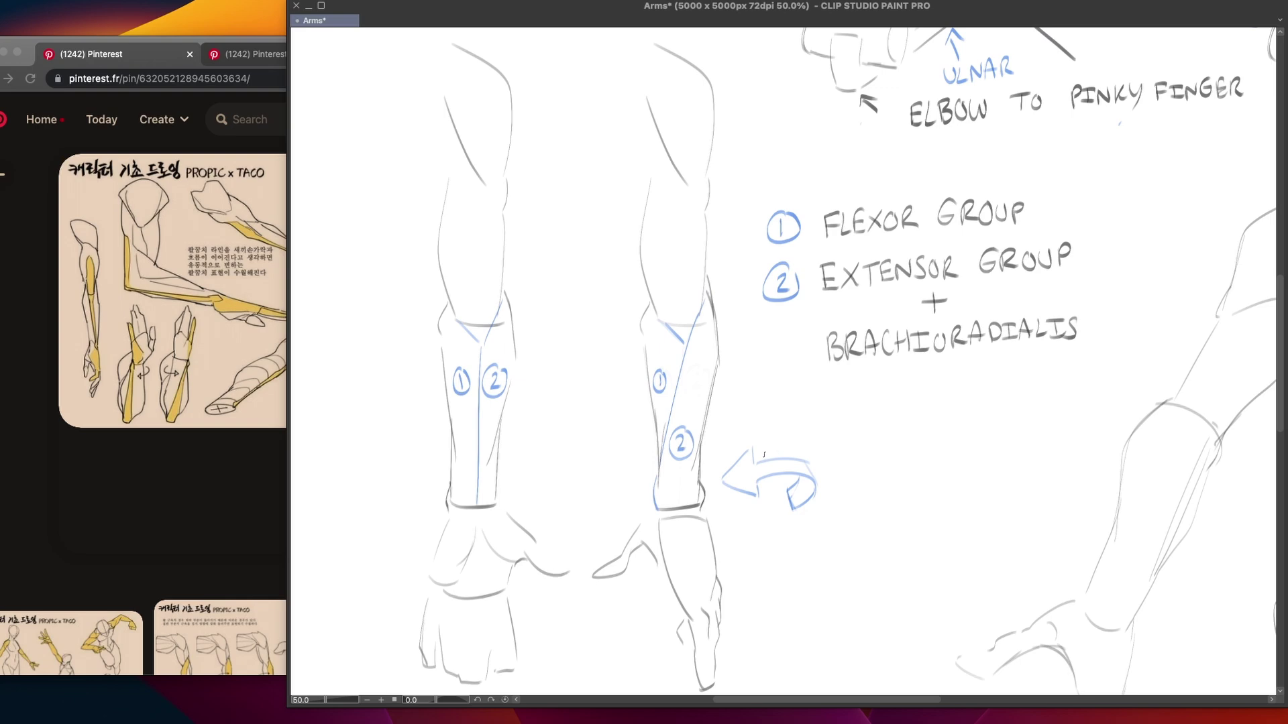
pyautogui.moveTo(748, 492); pyautogui.dragTo(754, 472)
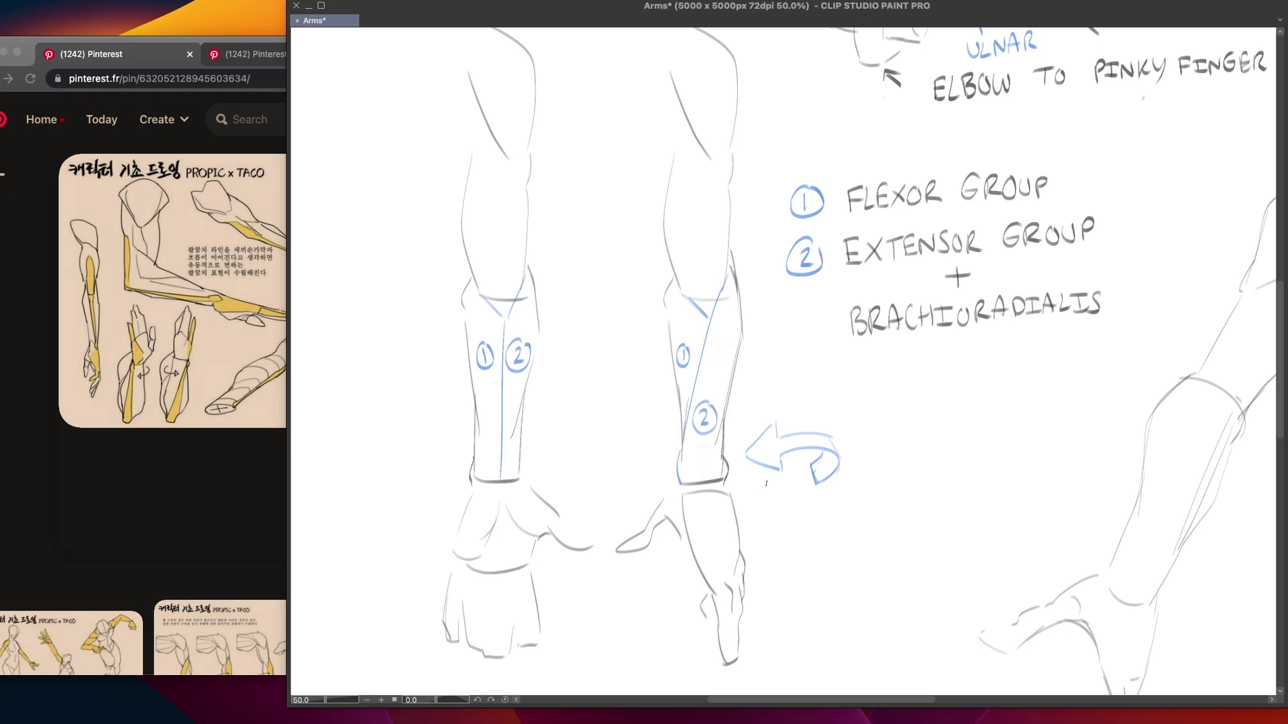
pyautogui.hscroll(-2, 902, 406)
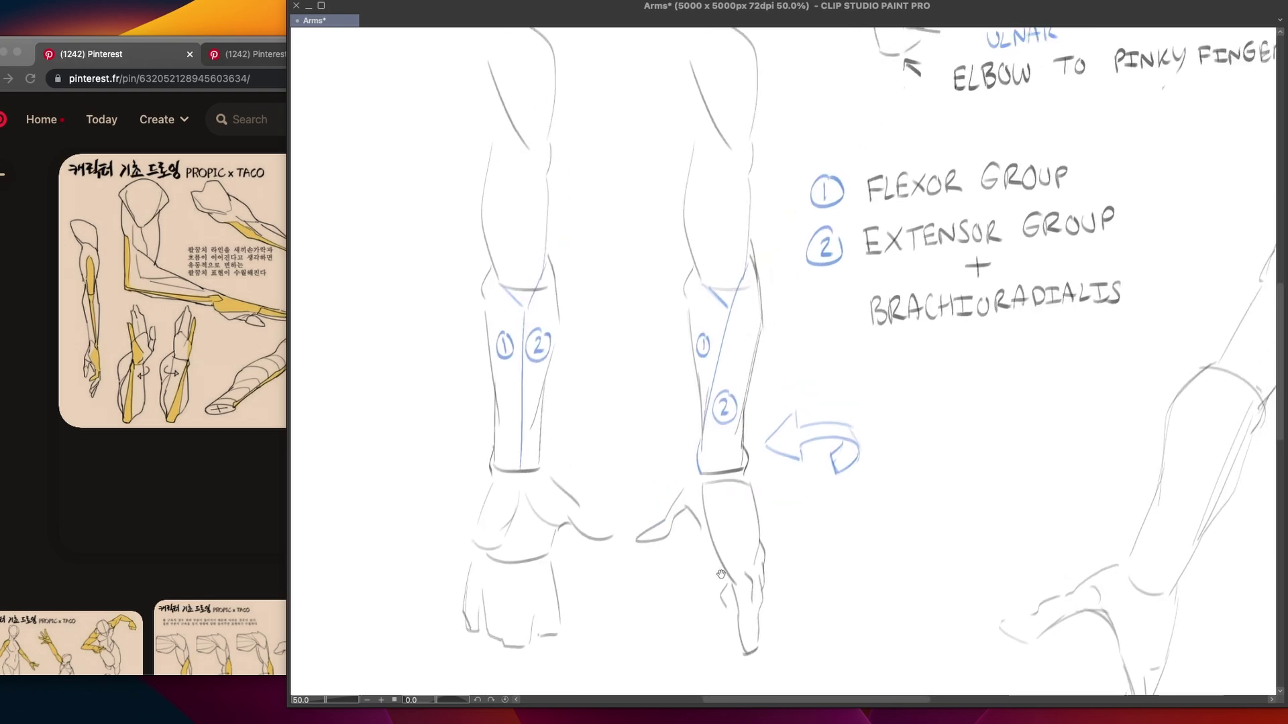
pyautogui.scroll(5, 647, 433)
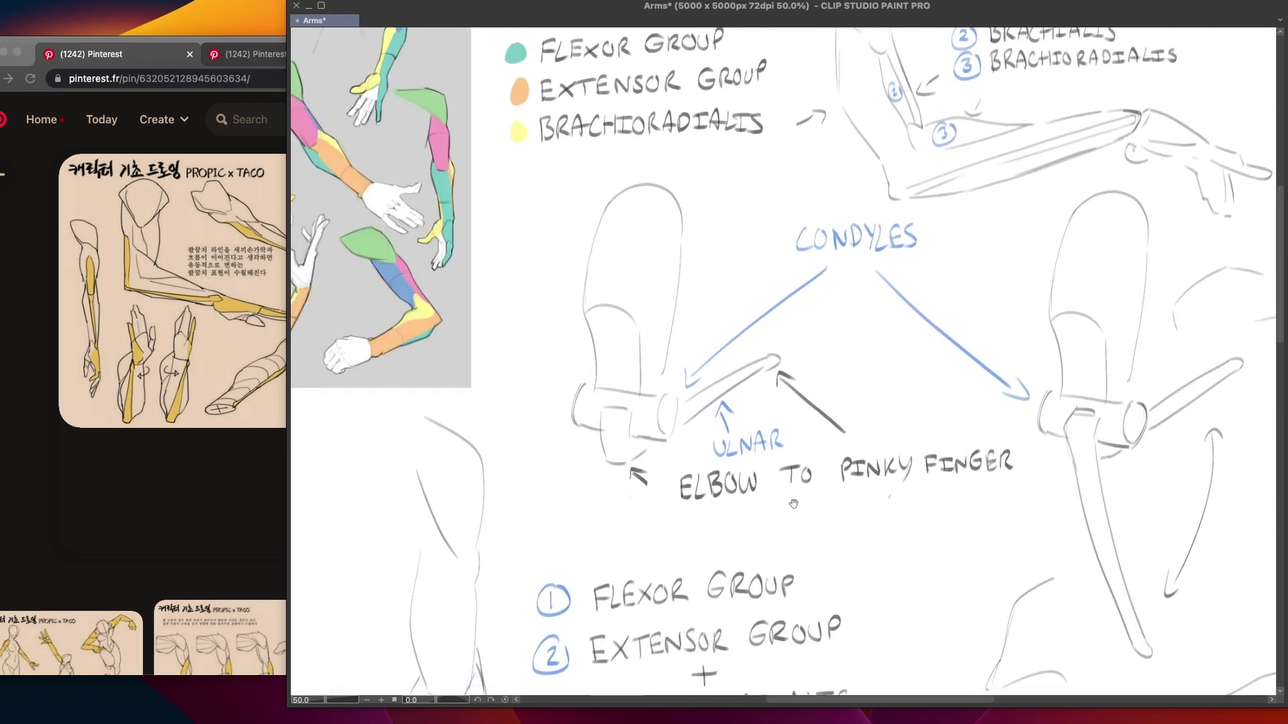
pyautogui.hscroll(-5, 750, 466)
pyautogui.moveTo(750, 467); pyautogui.dragTo(723, 537)
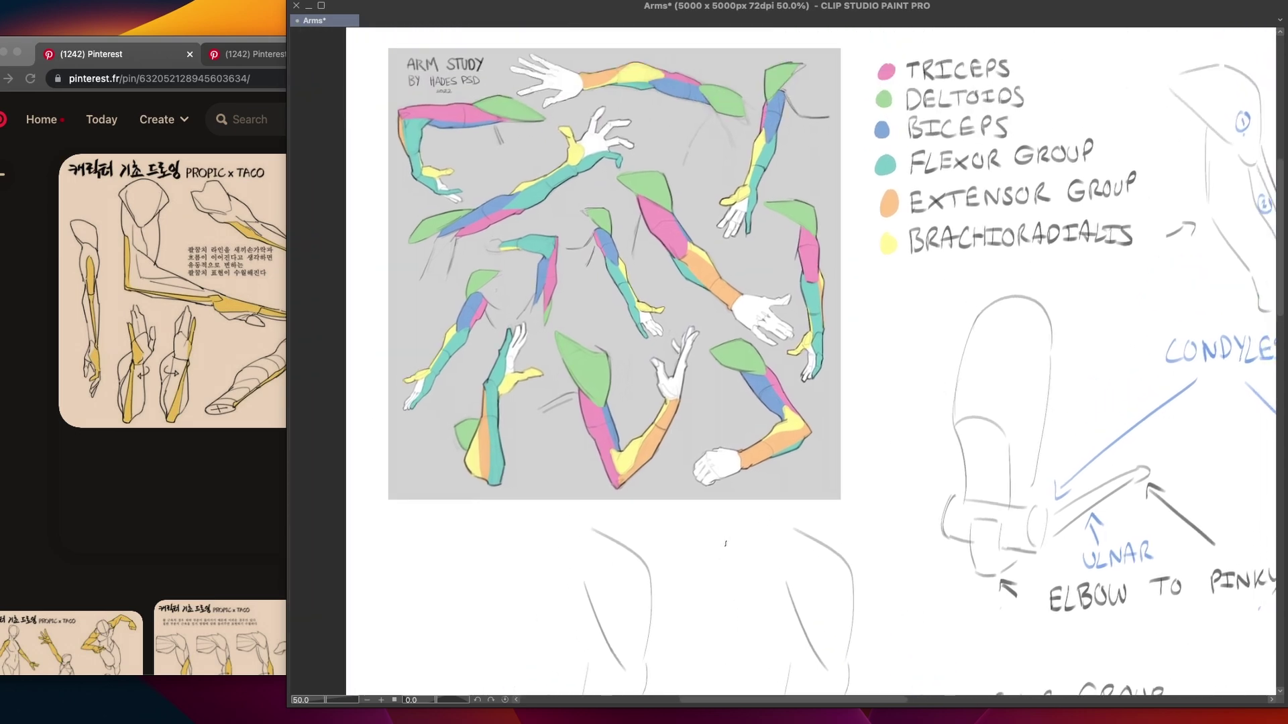
pyautogui.scroll(-10, 731, 417)
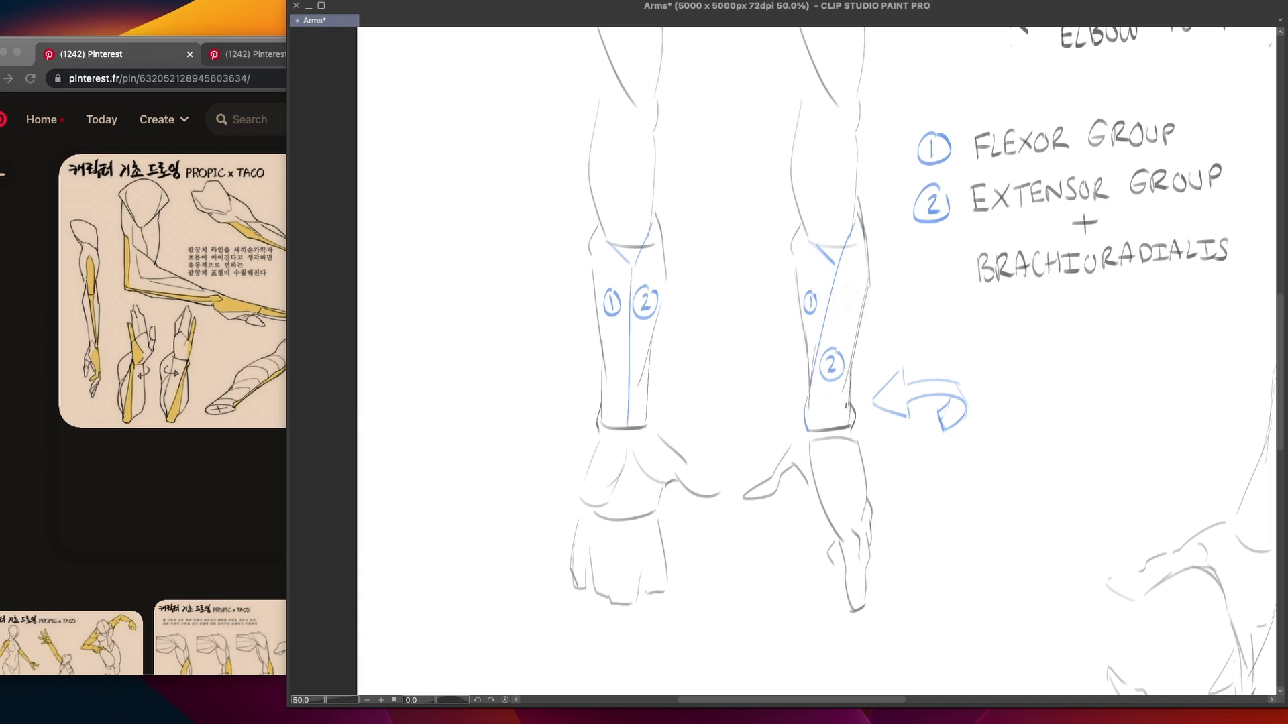
# Review the side-of-arm muscle drawing, the colour legend, and both condyle diagrams with the ulnar bone
pyautogui.scroll(5, 813, 413)
pyautogui.hscroll(8, 813, 412)
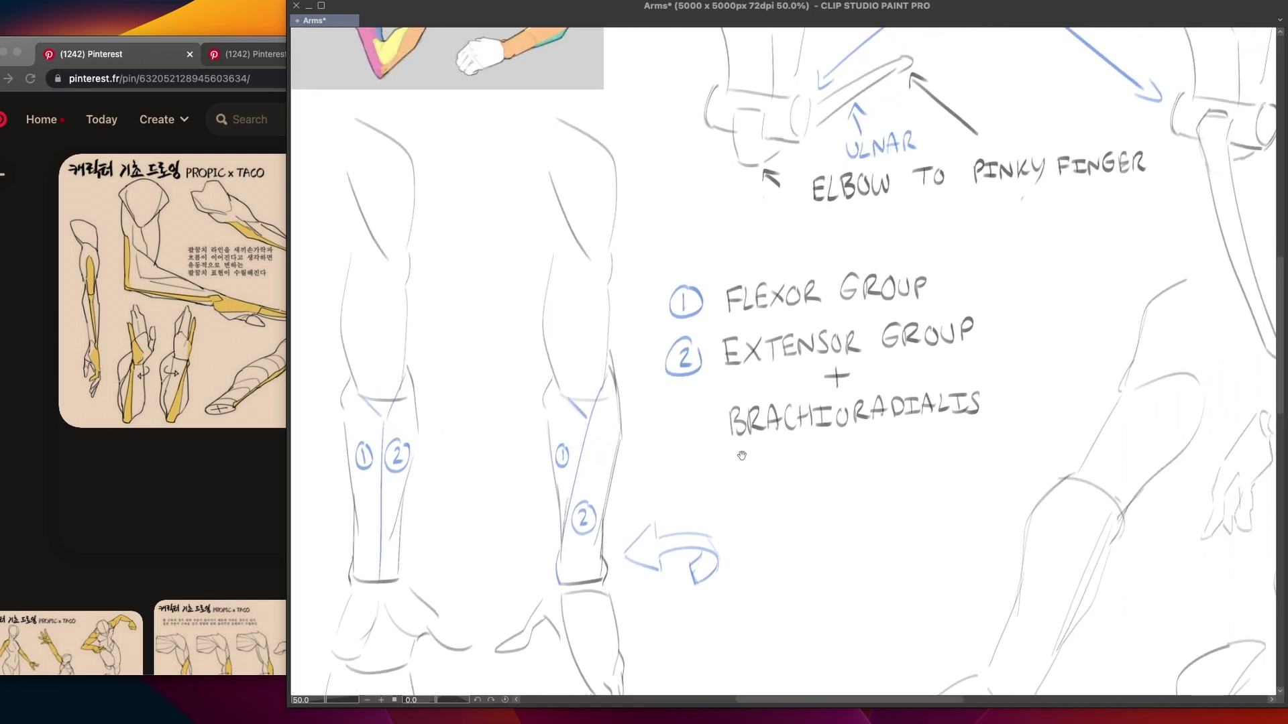
pyautogui.scroll(10, 740, 456)
pyautogui.hscroll(8, 739, 457)
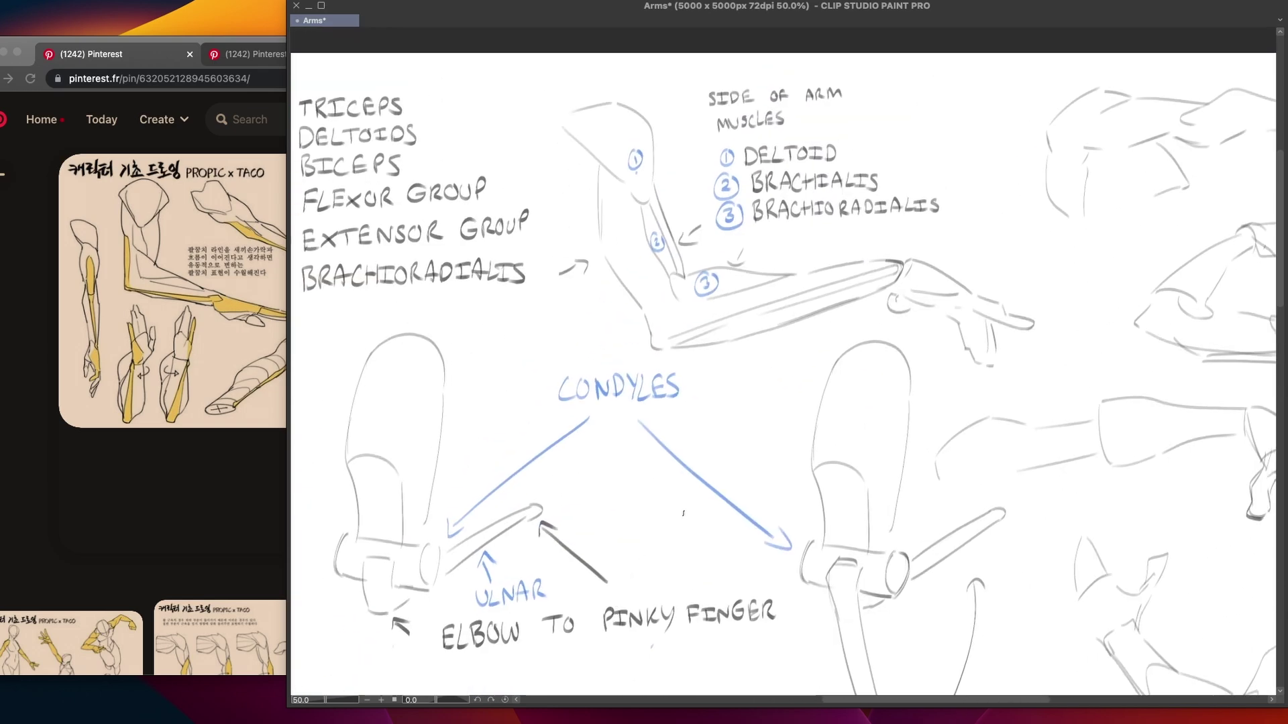
pyautogui.scroll(5, 603, 499)
pyautogui.hscroll(-6, 603, 499)
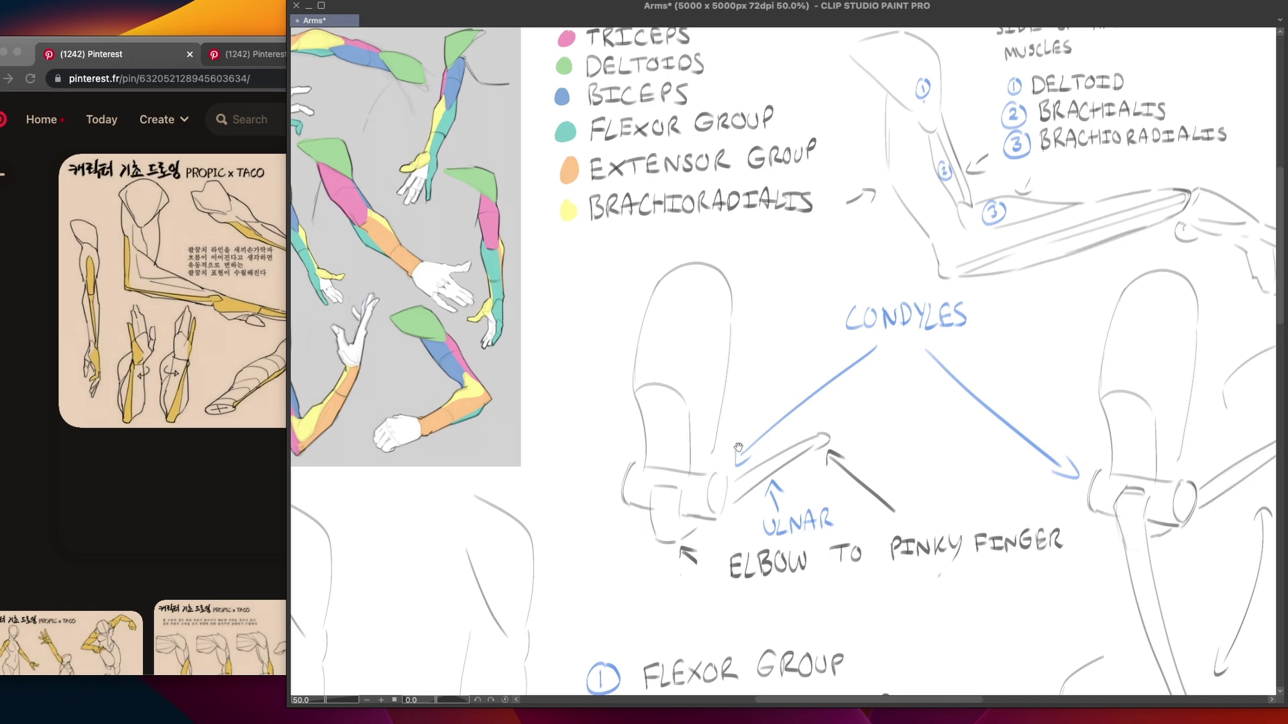
pyautogui.scroll(1, 587, 609)
pyautogui.hscroll(3, 587, 609)
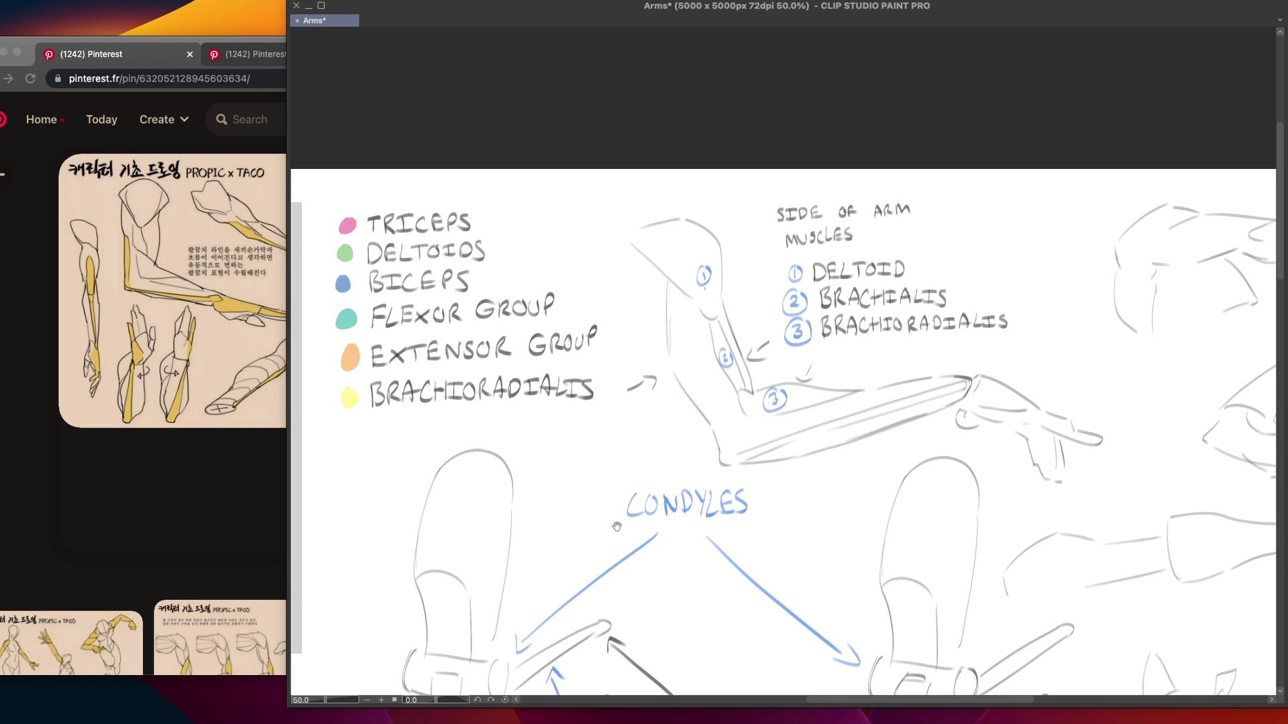
pyautogui.scroll(-10, 681, 500)
pyautogui.hscroll(-3, 680, 500)
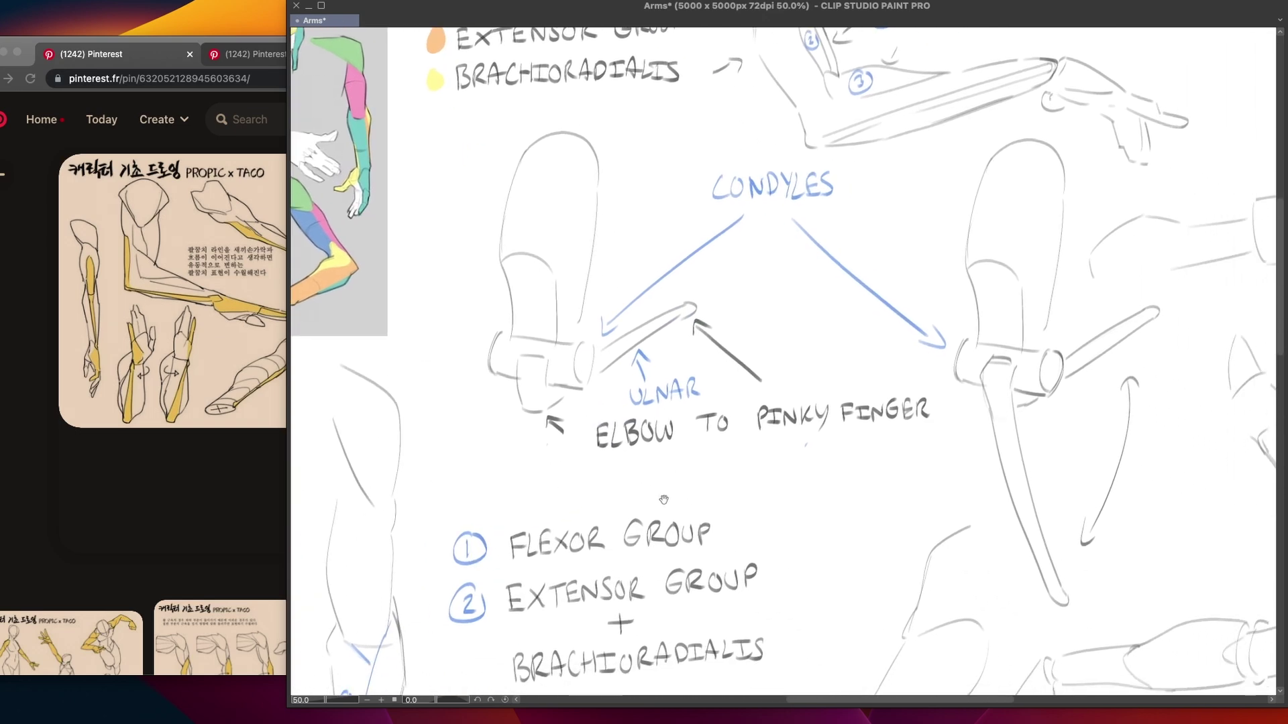
pyautogui.hscroll(3, 680, 500)
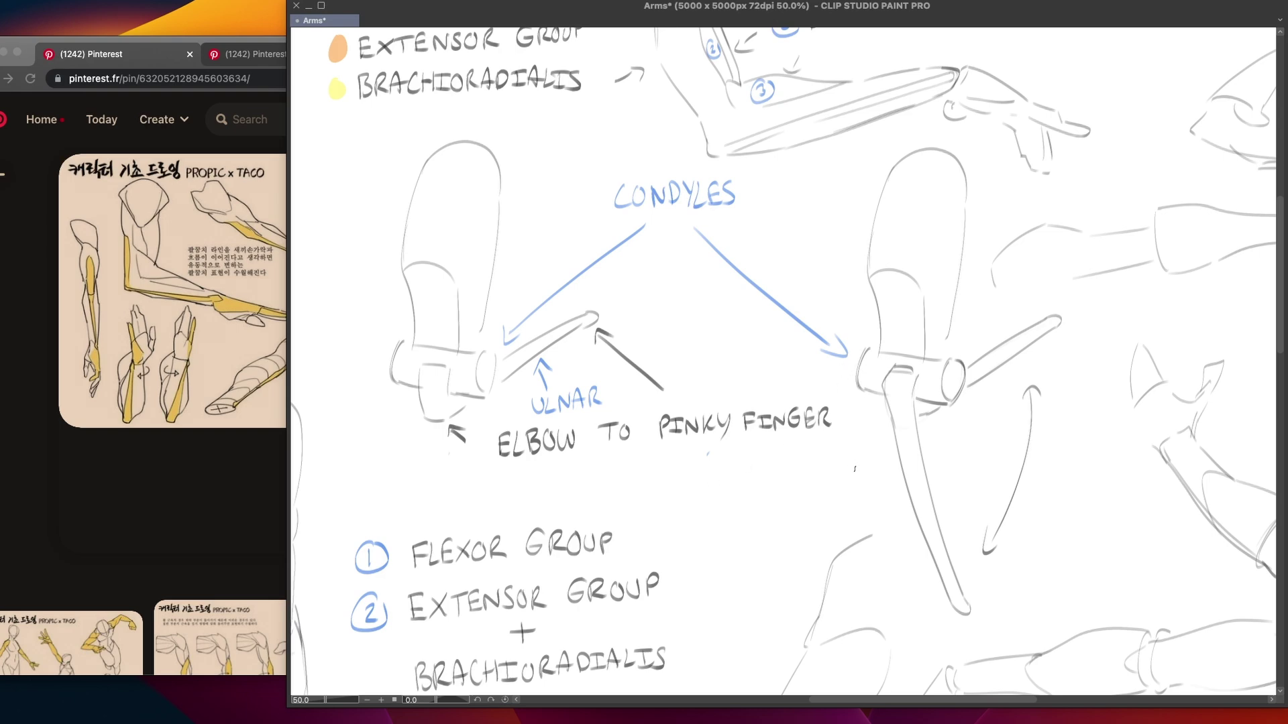
pyautogui.hscroll(2, 856, 383)
pyautogui.scroll(-1, 856, 383)
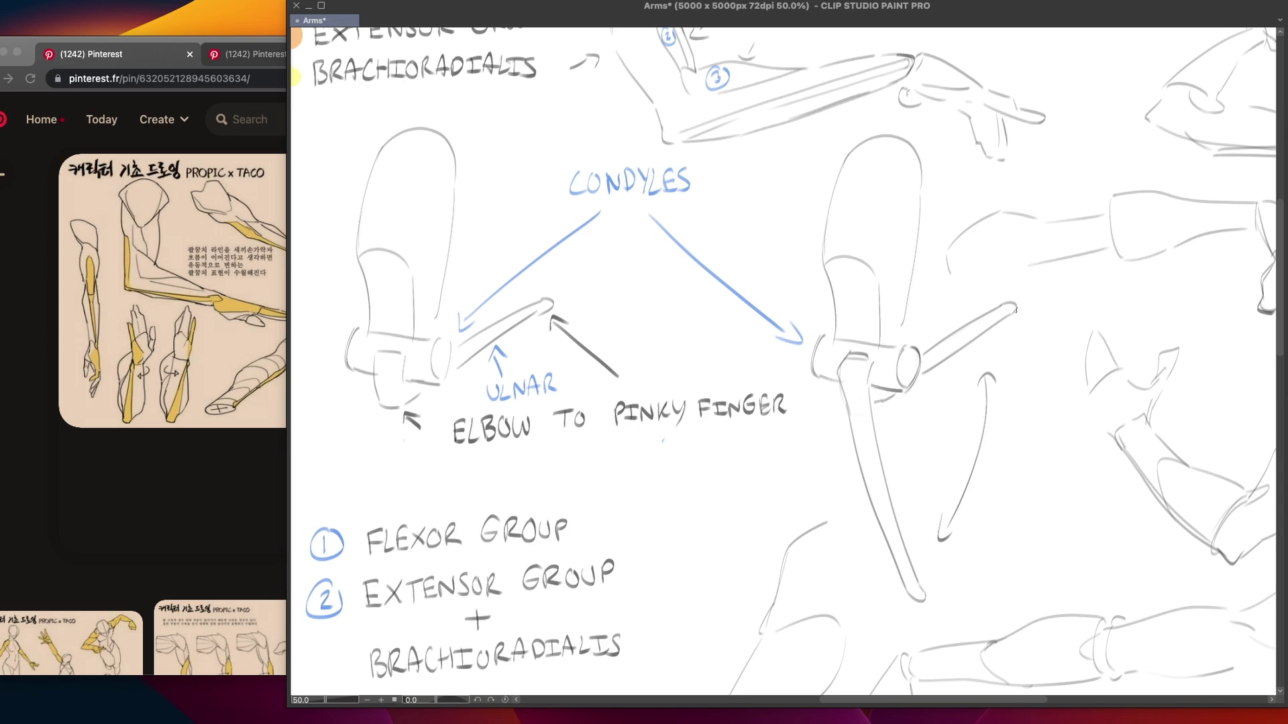
# Examine the two numbered forearm drawings again and the reaching-arm sketch beside them
pyautogui.hscroll(-10, 734, 506)
pyautogui.scroll(-8, 733, 505)
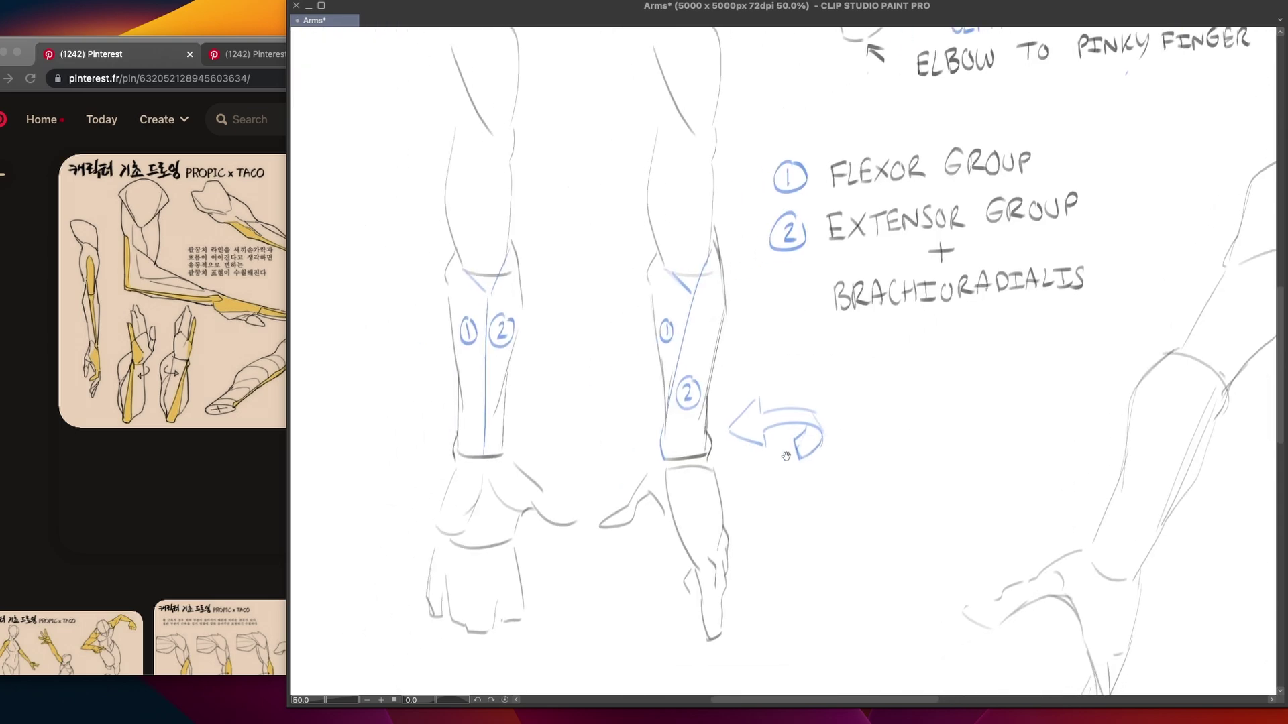
pyautogui.scroll(-1, 714, 512)
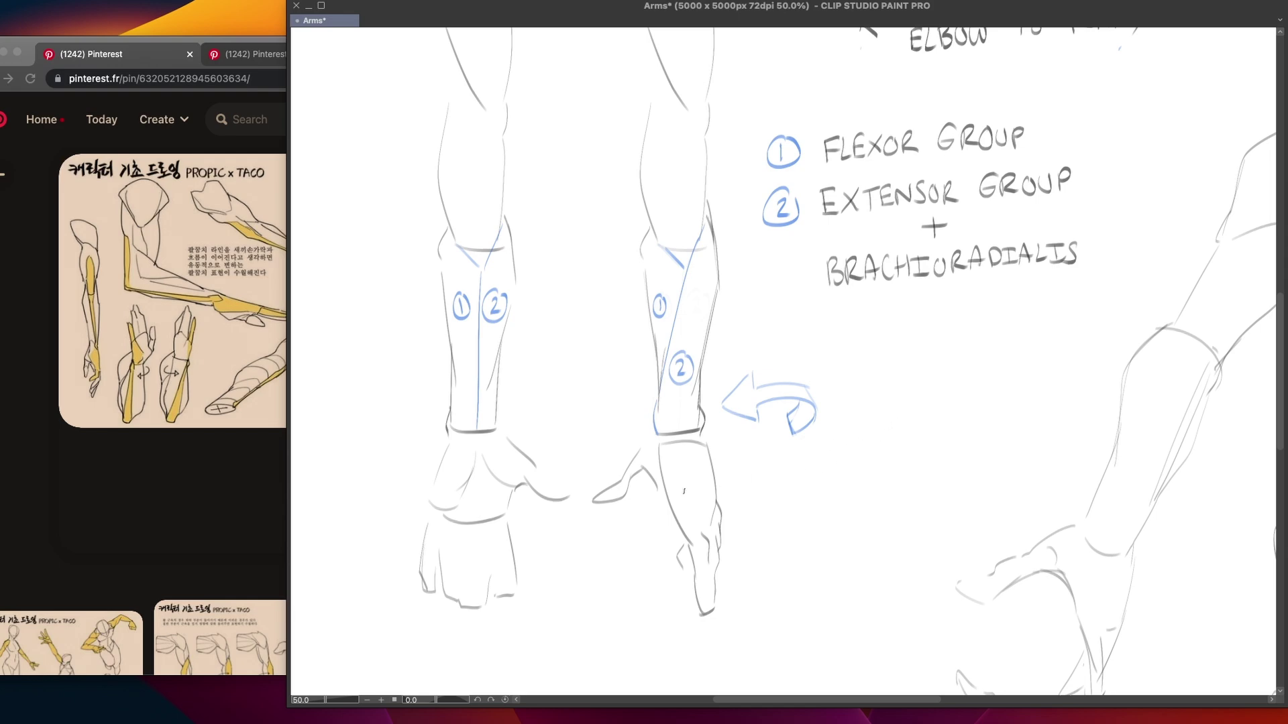
pyautogui.hscroll(15, 937, 437)
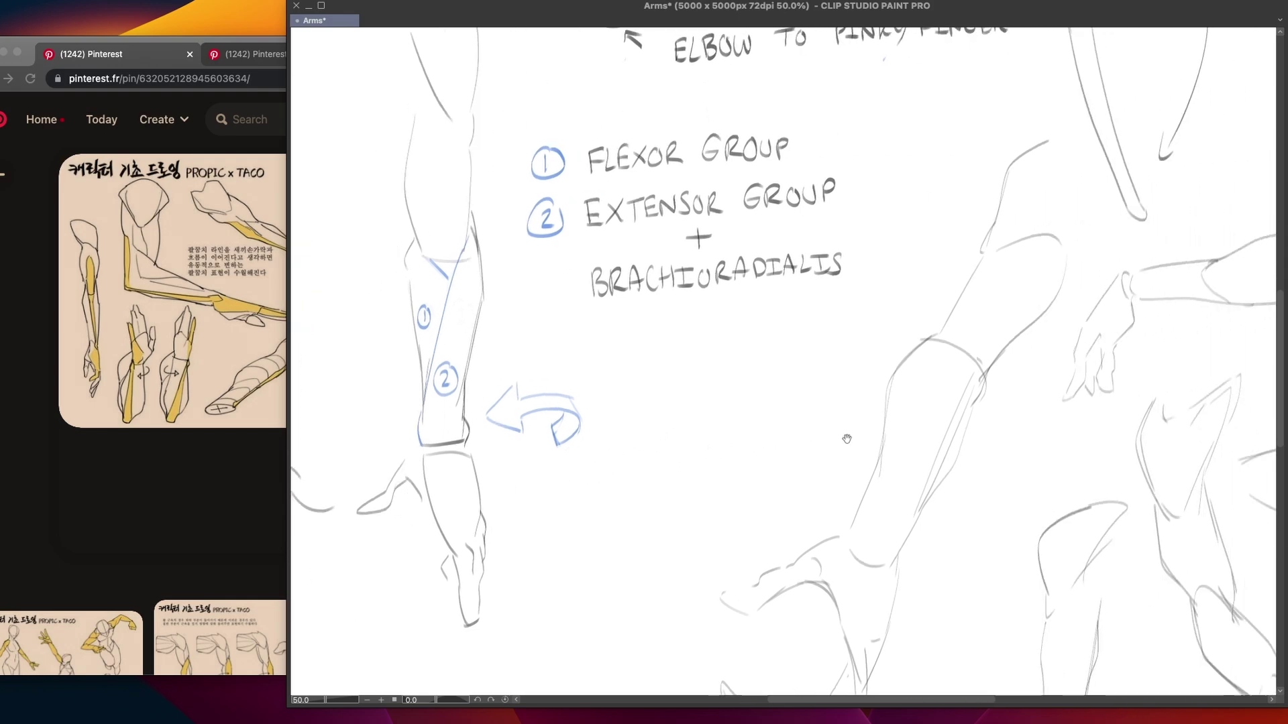
# Browse the Pinterest references on the deltoid, fluid elbow flow and wrist shape, and compare them with the arm study sheet
pyautogui.scroll(-10, 789, 456)
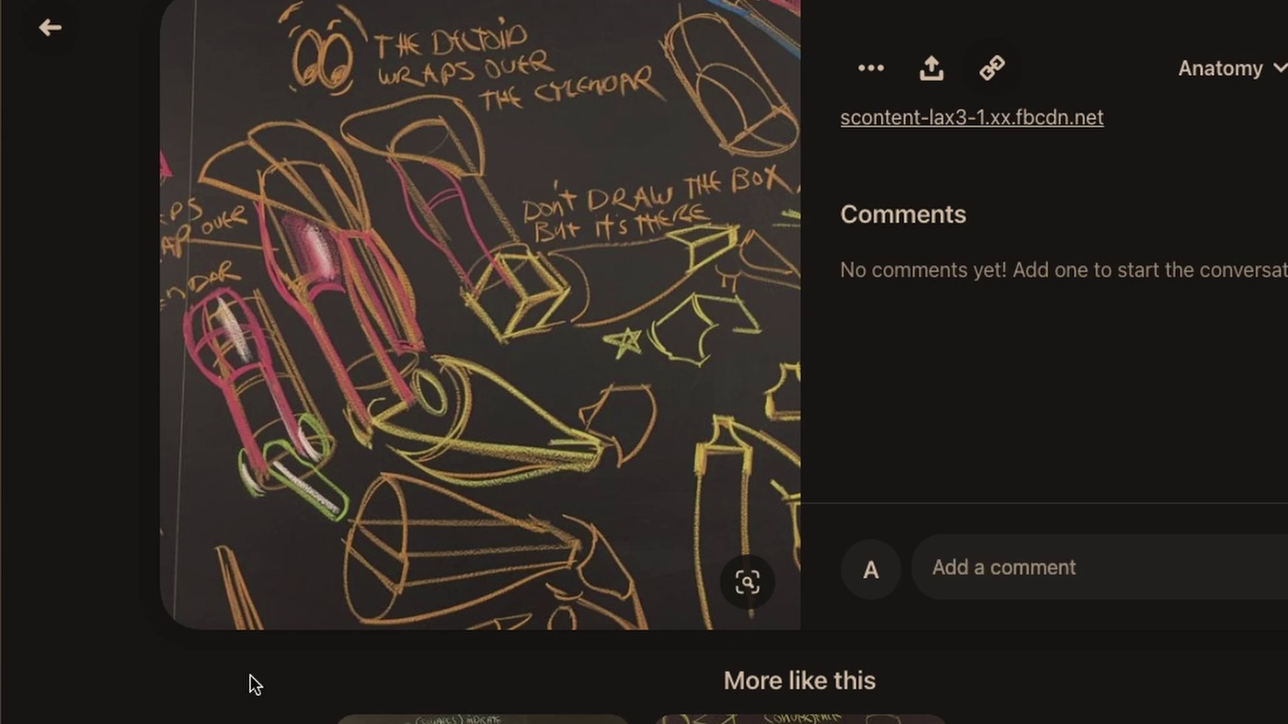
pyautogui.moveTo(290, 613)
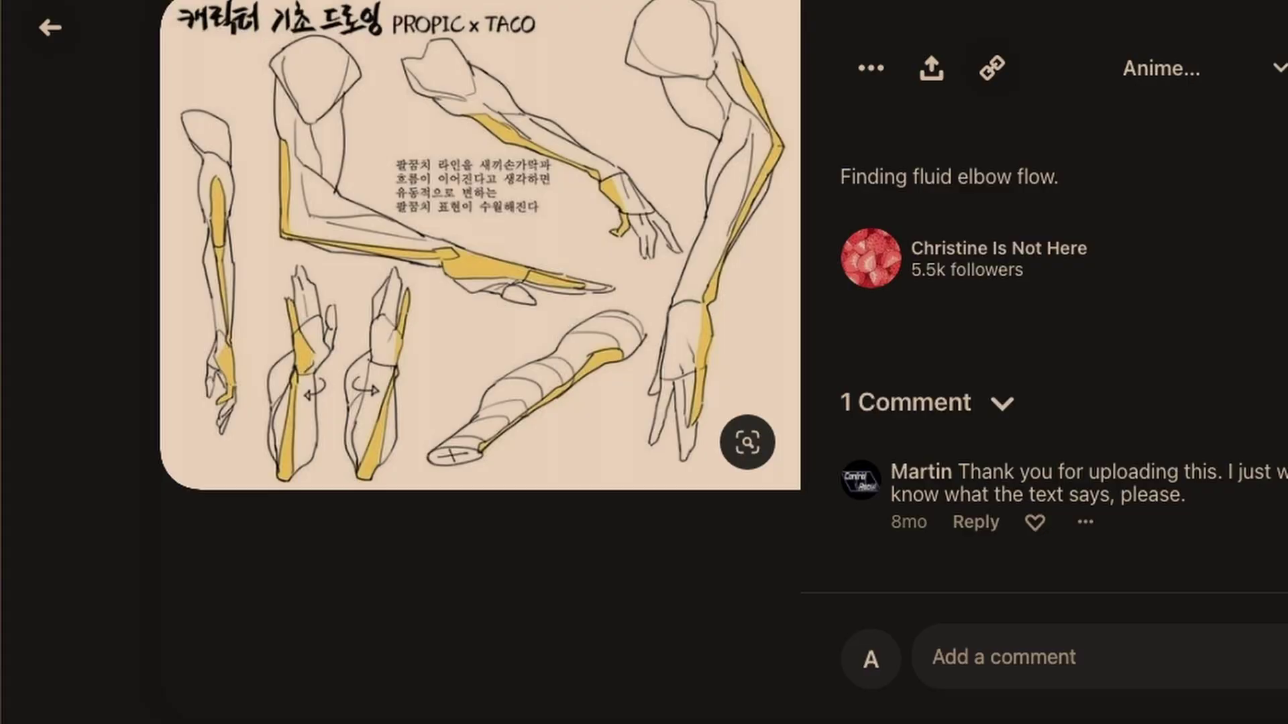
pyautogui.scroll(-10, 682, 340)
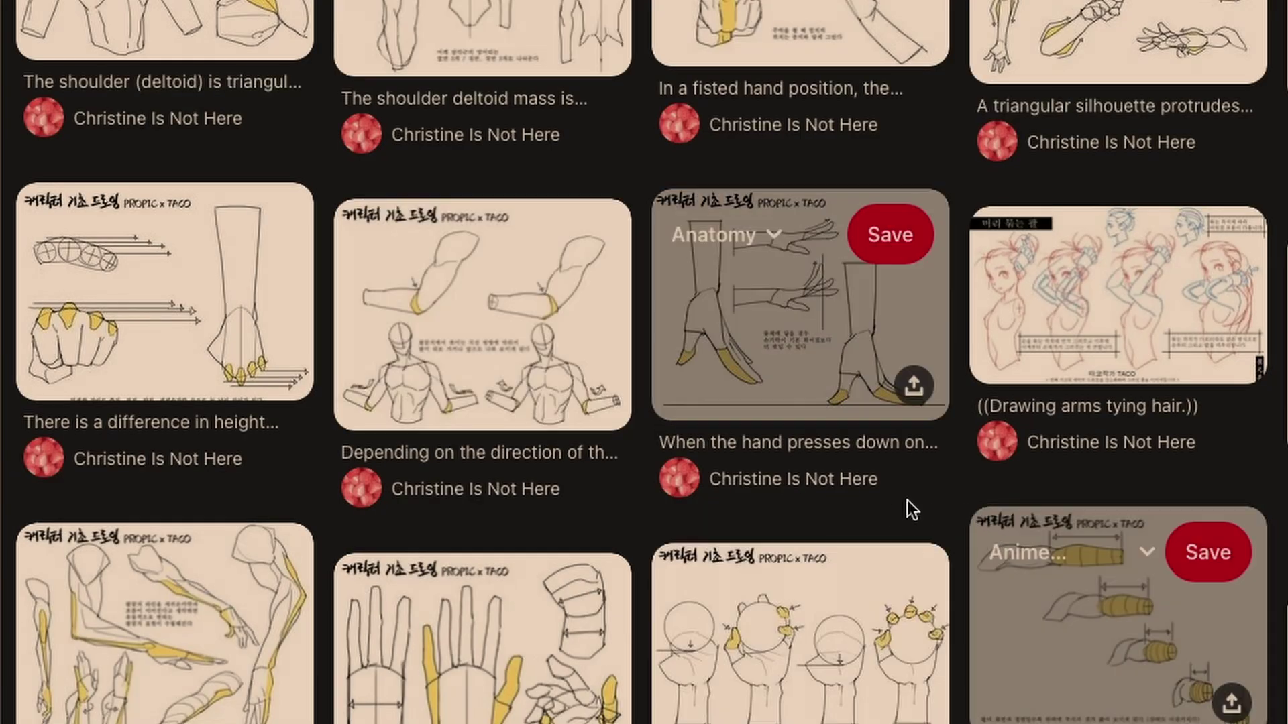
pyautogui.scroll(10, 613, 494)
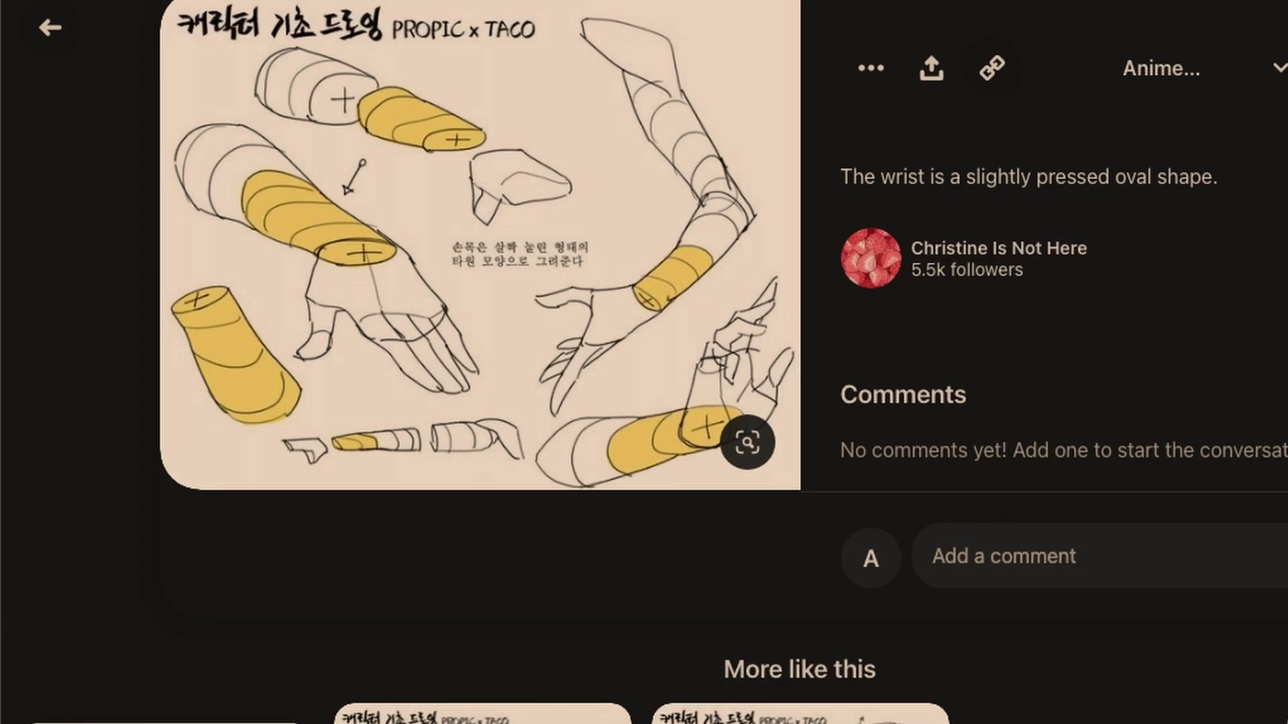
pyautogui.scroll(-10, 644, 363)
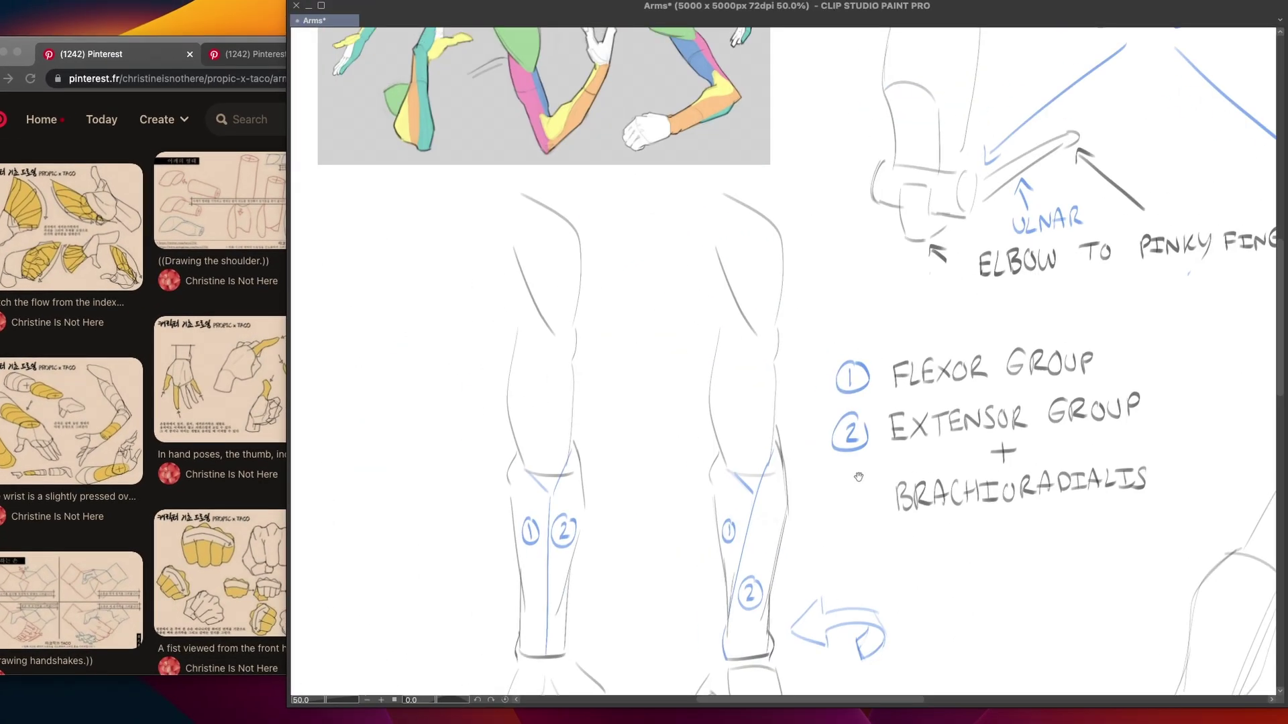
pyautogui.scroll(5, 859, 477)
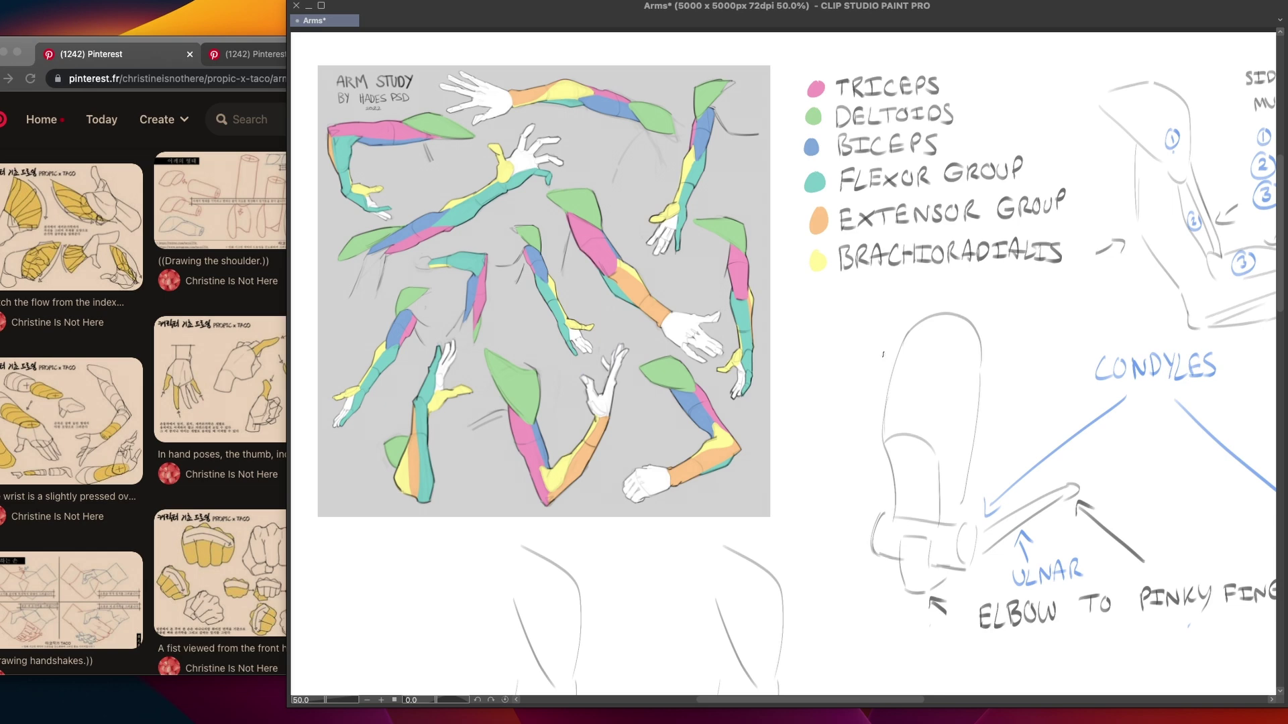
# Open the Pinterest forearm-twist reference, draw a blue stroke beneath the Brachioradialis label on the sheet, undo it, and return to the reference
pyautogui.click(134, 339)
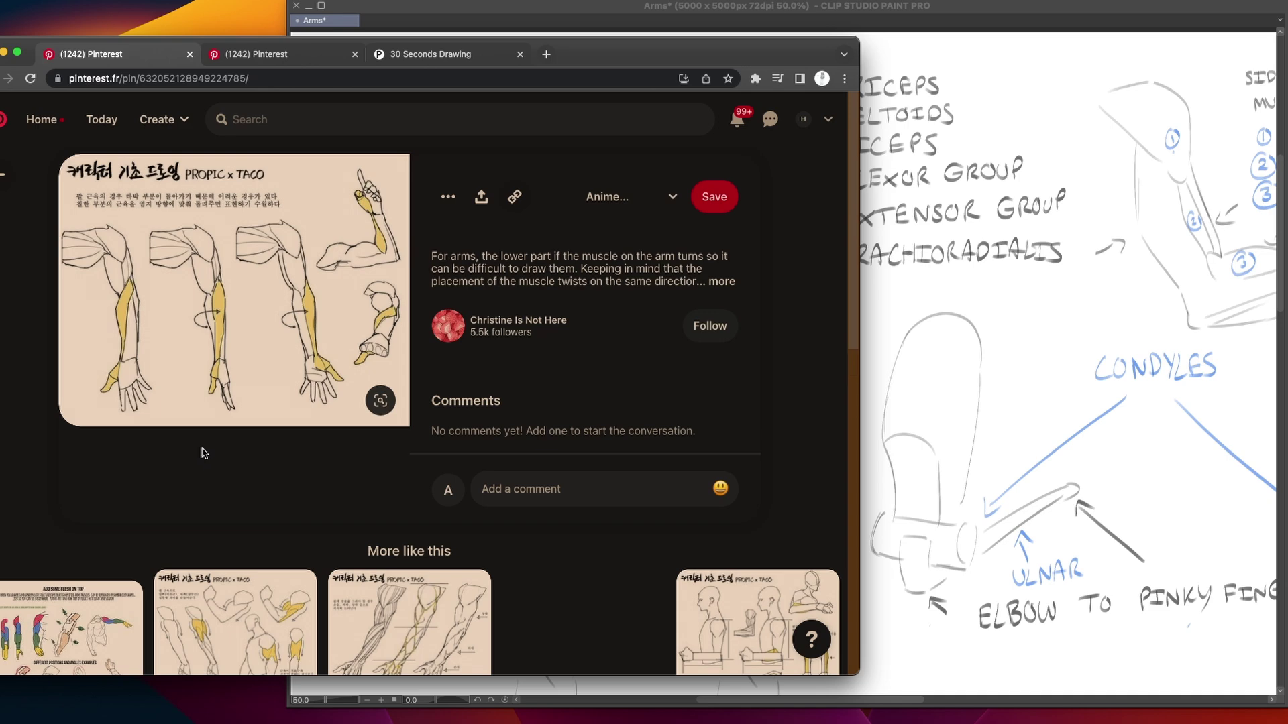
pyautogui.press('super+Tab')
pyautogui.moveTo(798, 282); pyautogui.dragTo(859, 283)
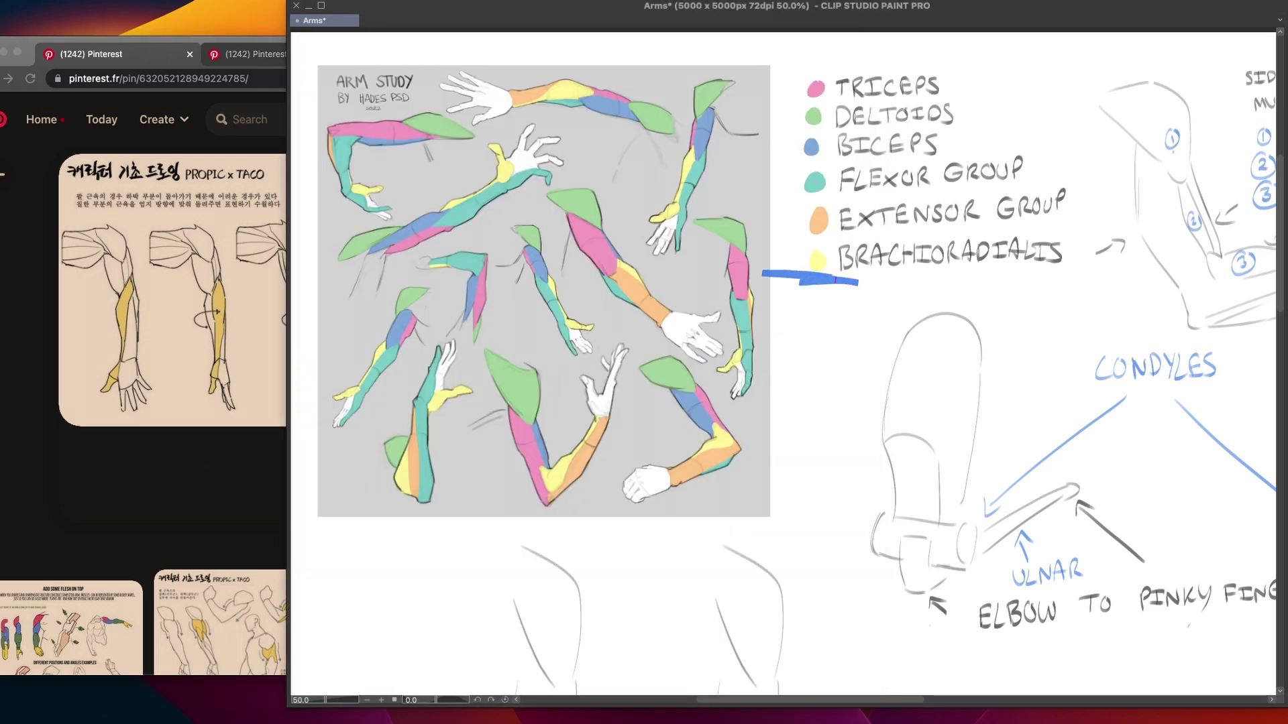
pyautogui.press('super+z')
pyautogui.press('super+Tab')
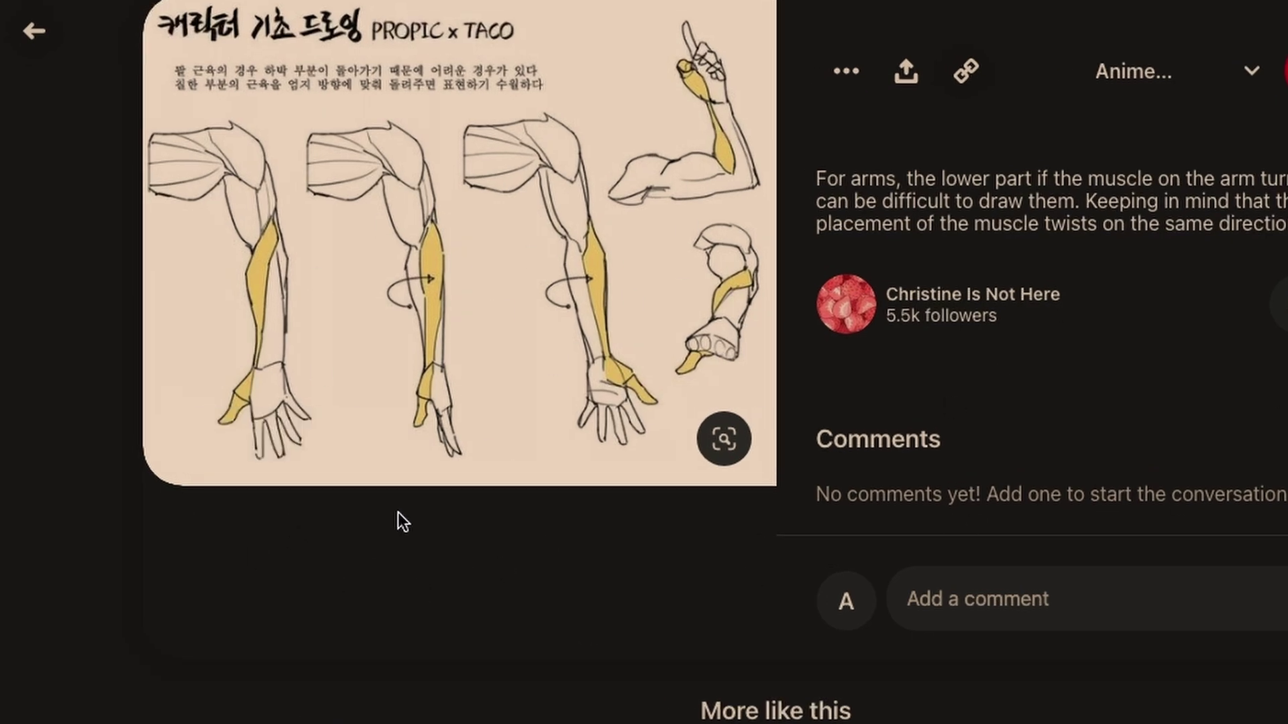
# Find and open the related pin about the triangular silhouette protruding from the lower arm, and examine its highlighted forearm bulges
pyautogui.moveTo(363, 463)
pyautogui.scroll(-10, 1098, 185)
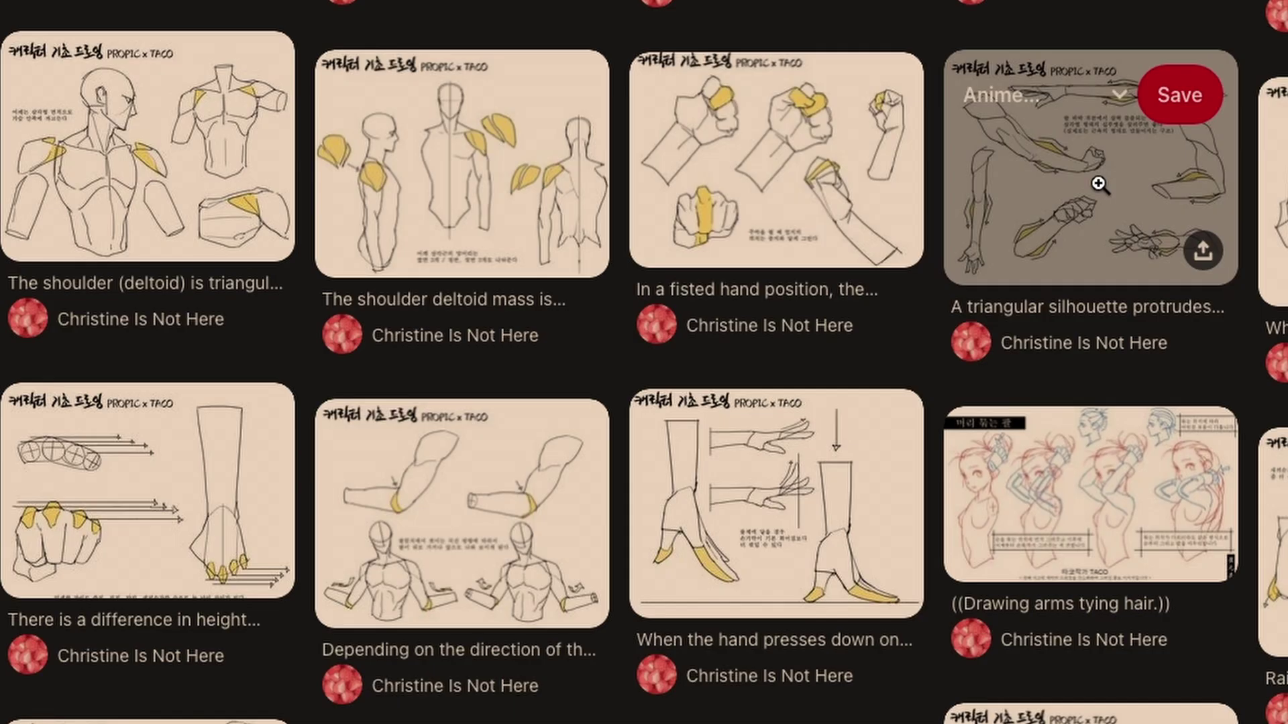
pyautogui.click(1082, 185)
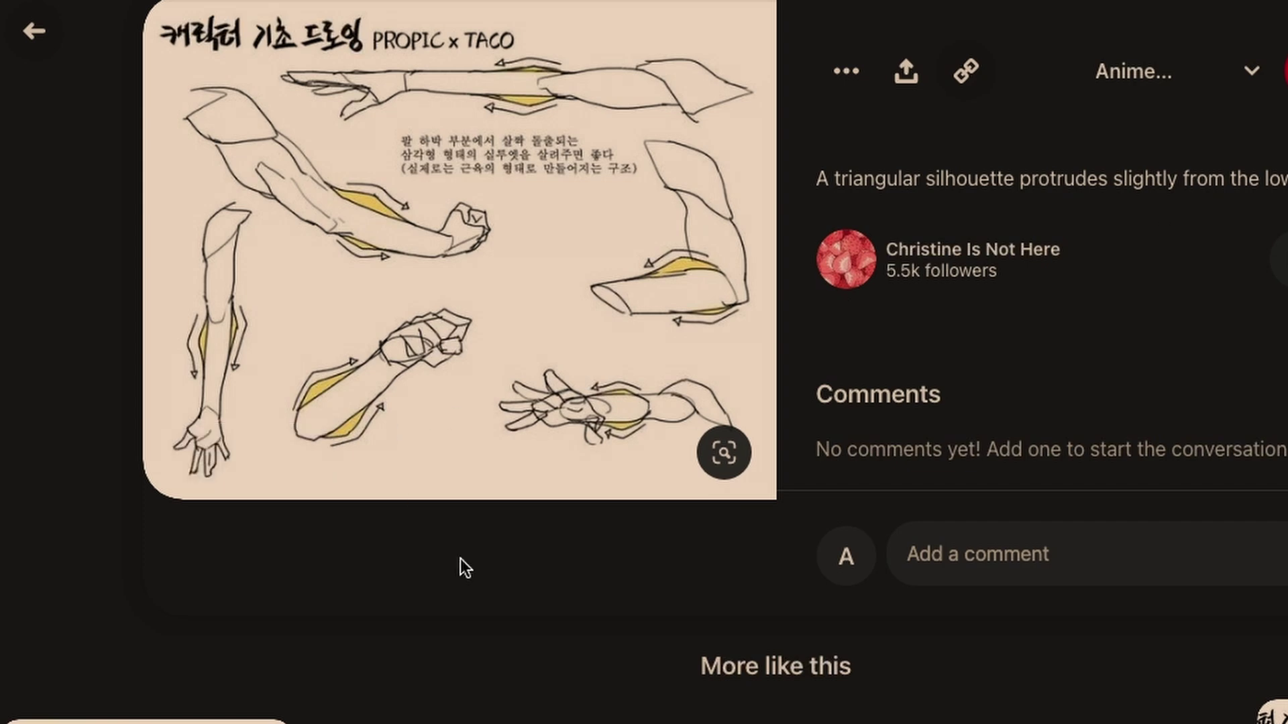
pyautogui.moveTo(344, 275)
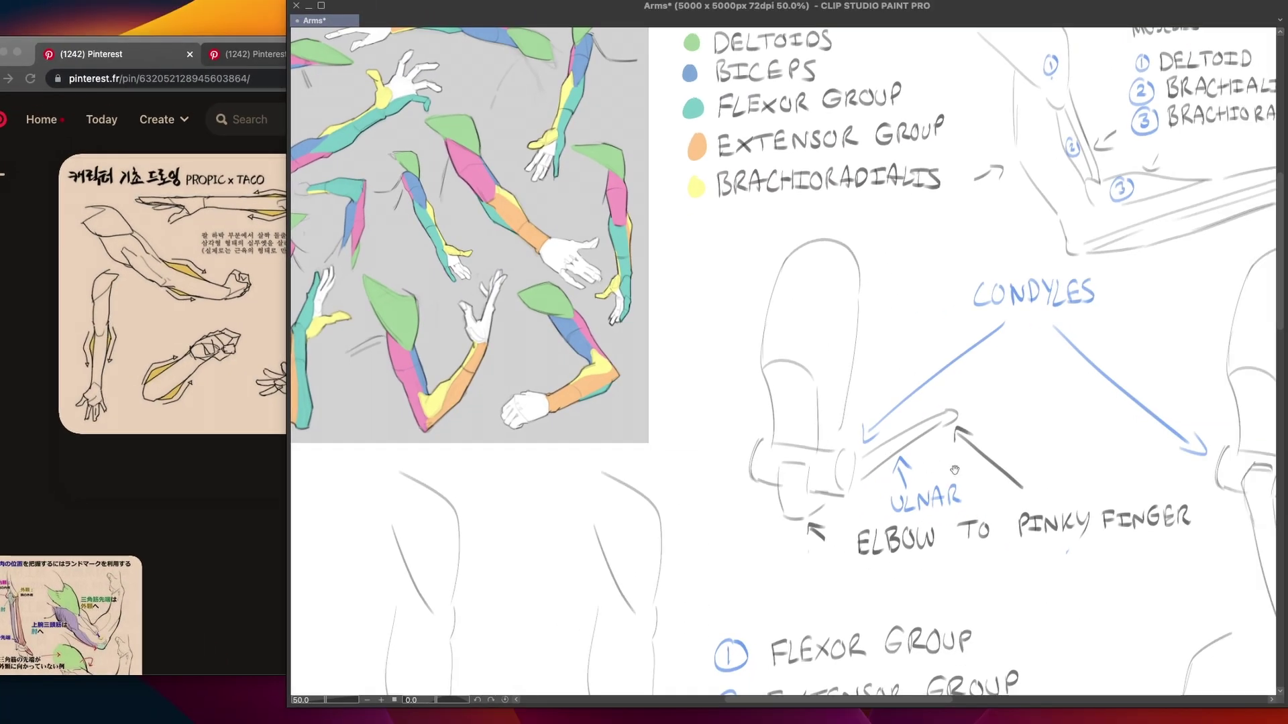
# Examine the condyle diagrams and the arm pose sketches on the Arms sheet for the same forearm bulges
pyautogui.moveTo(957, 466); pyautogui.dragTo(924, 450)
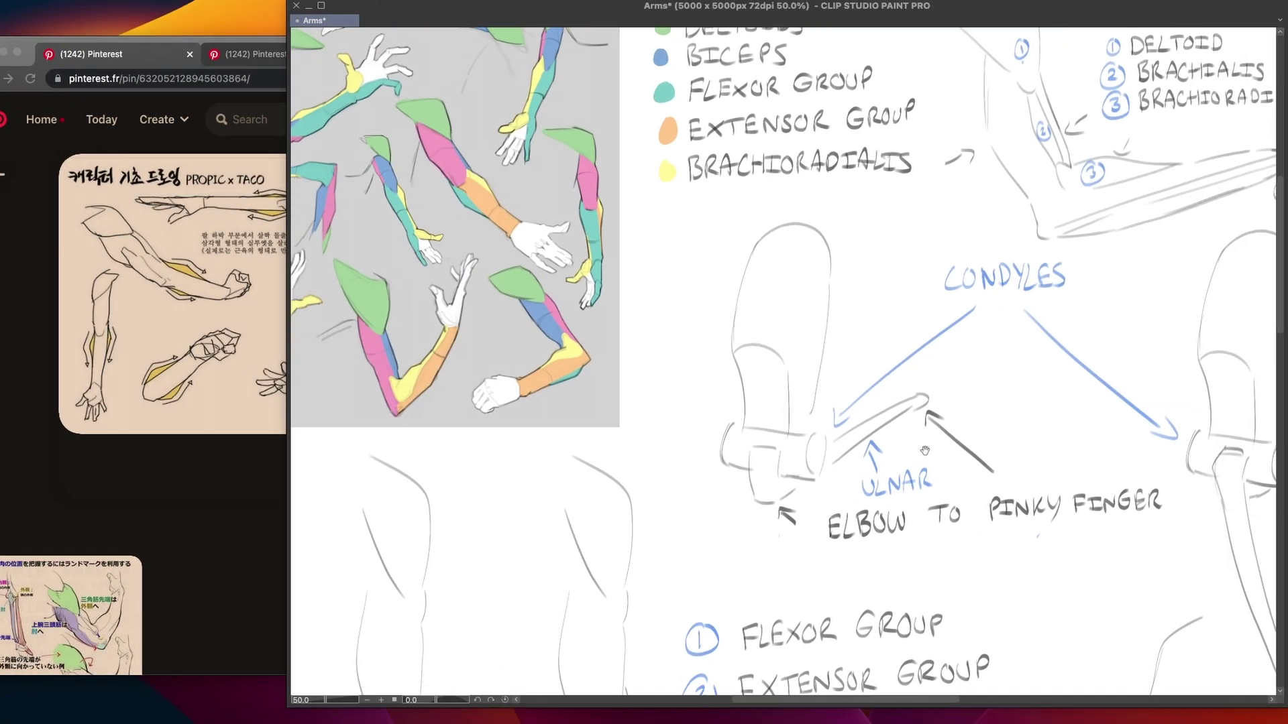
pyautogui.moveTo(906, 515); pyautogui.dragTo(723, 381)
pyautogui.moveTo(903, 471)
pyautogui.mouseDown()
pyautogui.moveTo(721, 393)
pyautogui.moveTo(551, 360)
pyautogui.mouseUp()
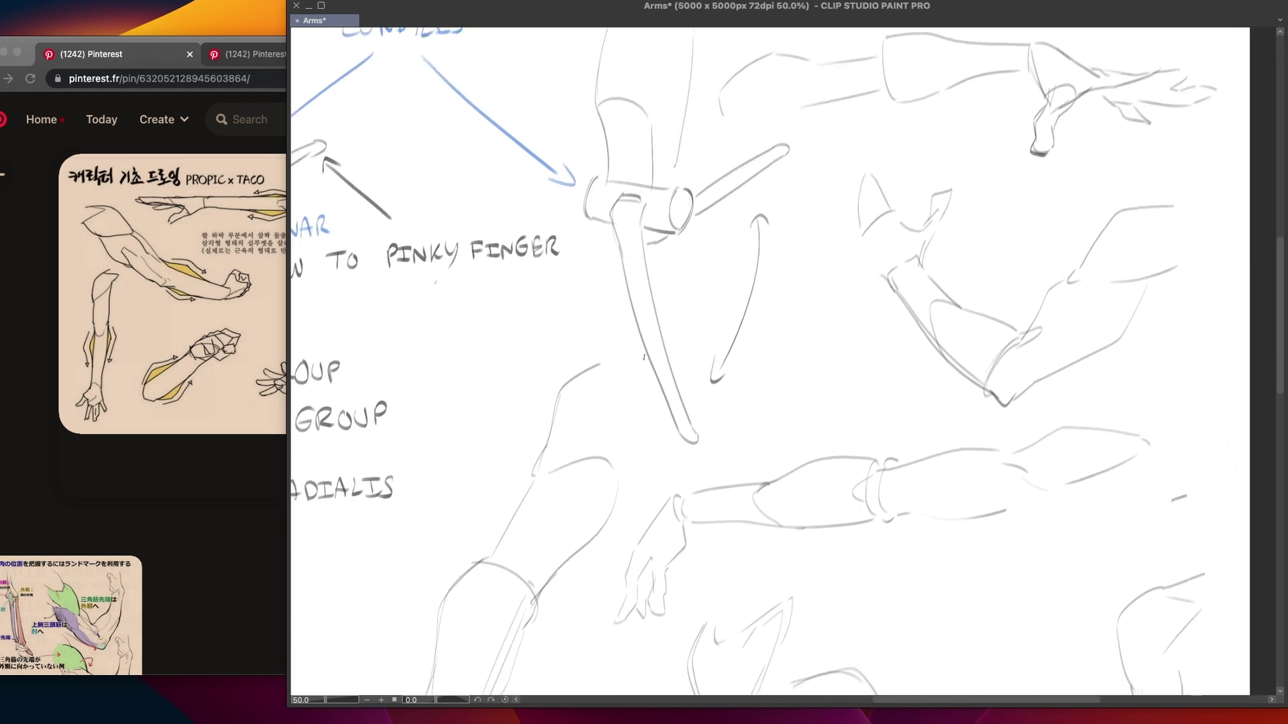
pyautogui.moveTo(727, 424); pyautogui.dragTo(689, 330)
pyautogui.moveTo(643, 479); pyautogui.dragTo(772, 298)
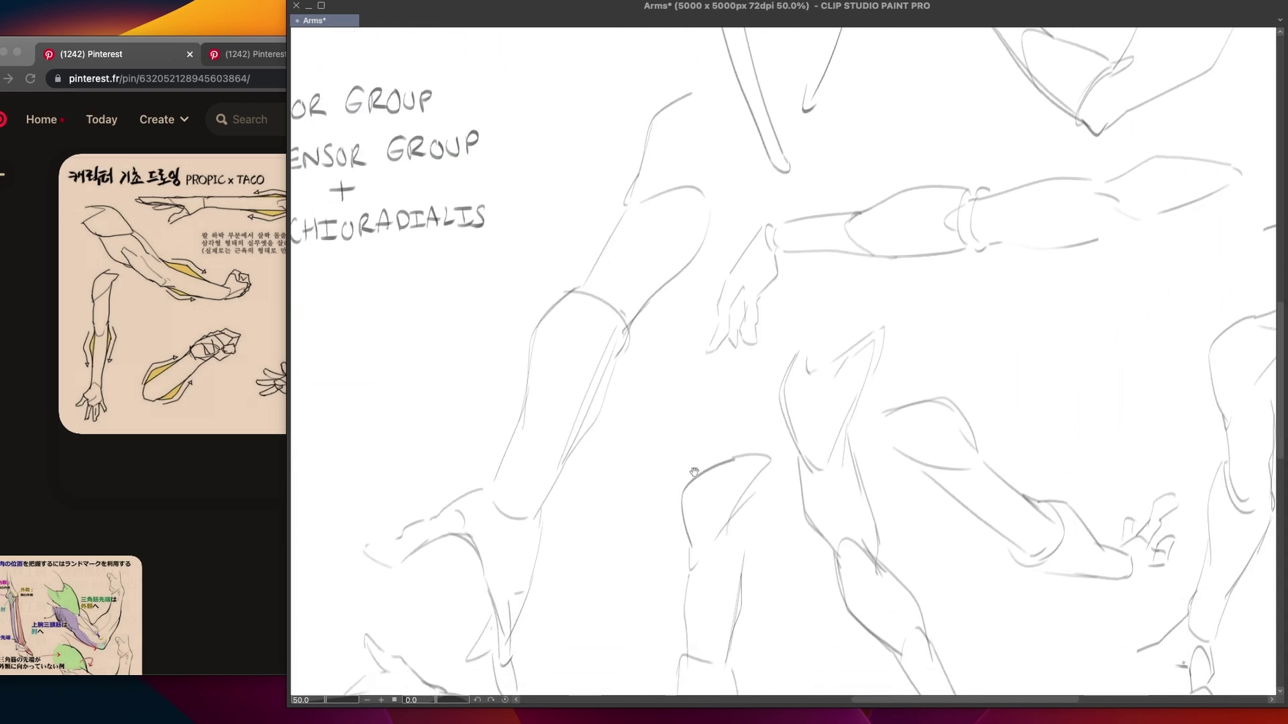
pyautogui.moveTo(678, 450); pyautogui.dragTo(682, 252)
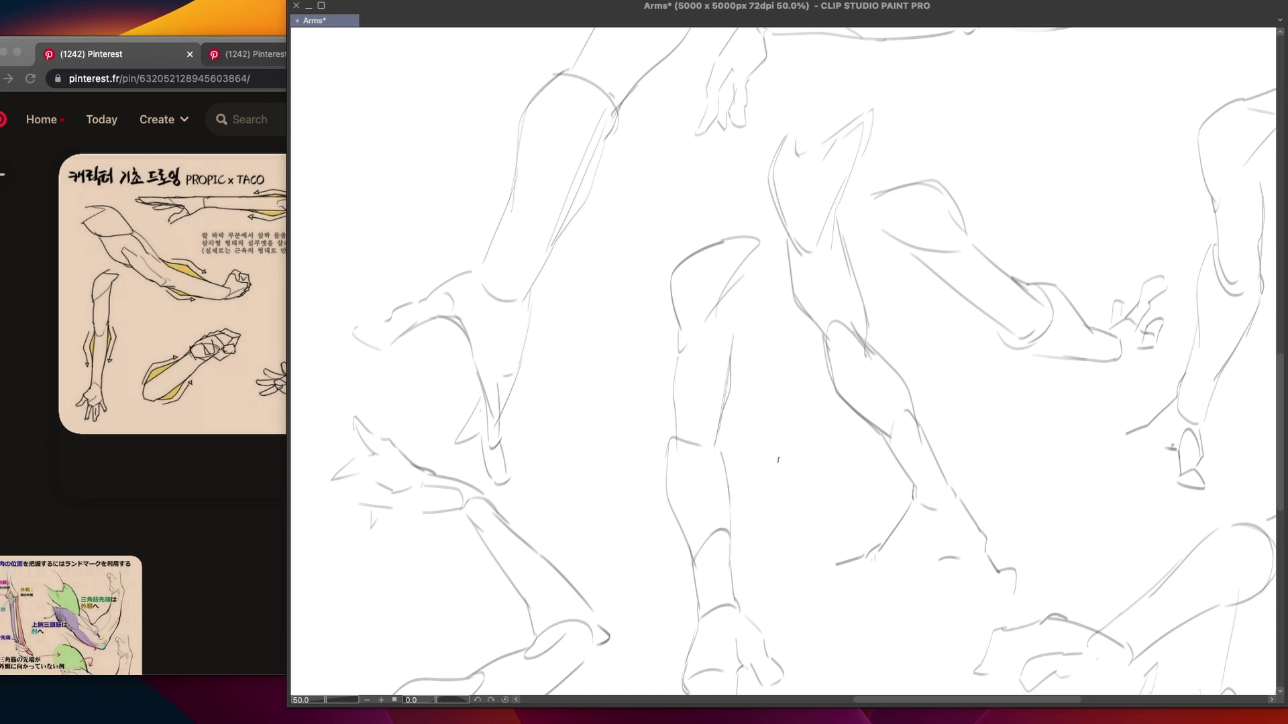
pyautogui.moveTo(585, 477); pyautogui.dragTo(793, 441)
pyautogui.moveTo(820, 353); pyautogui.dragTo(823, 371)
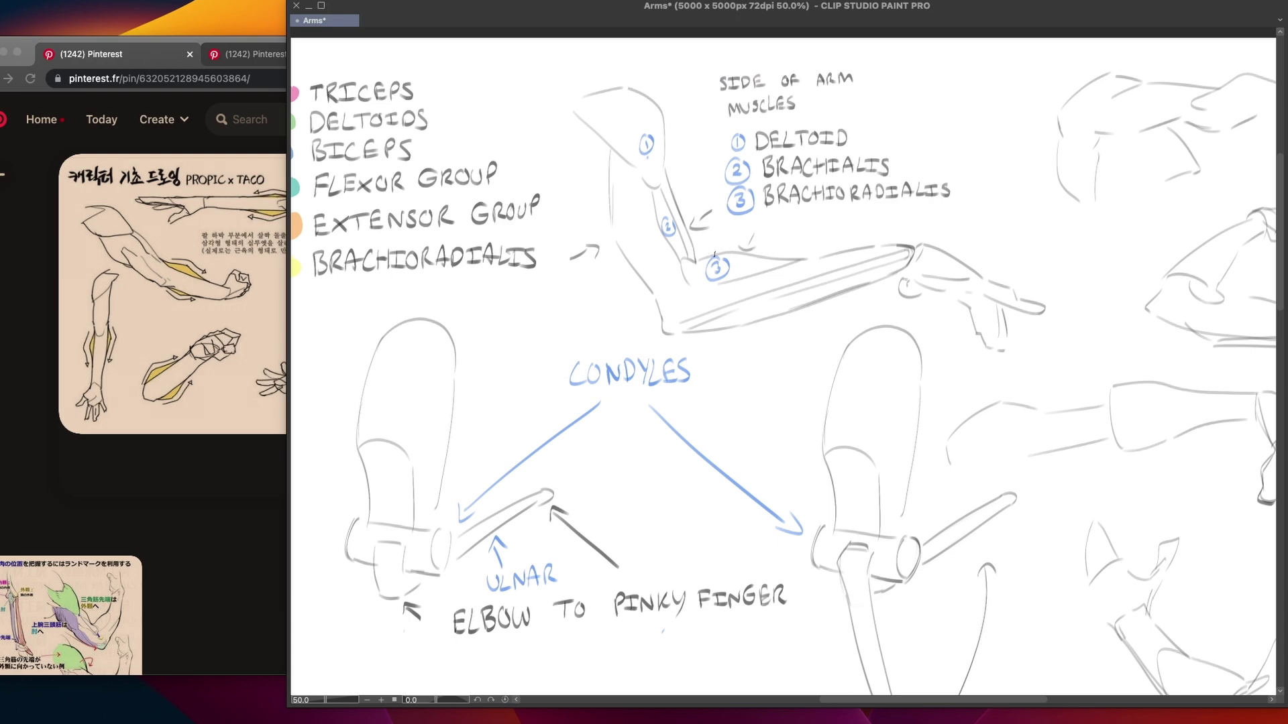
# Trace the brachioradialis bulge and the lower forearm bulge in blue along both edges of the side-of-arm drawing
pyautogui.moveTo(701, 259)
pyautogui.mouseDown()
pyautogui.moveTo(765, 256)
pyautogui.moveTo(737, 242)
pyautogui.moveTo(724, 249)
pyautogui.moveTo(823, 259)
pyautogui.mouseUp()
pyautogui.press('super+z')
pyautogui.moveTo(697, 331)
pyautogui.mouseDown()
pyautogui.moveTo(766, 322)
pyautogui.moveTo(850, 284)
pyautogui.mouseUp()
pyautogui.moveTo(779, 348)
pyautogui.mouseDown()
pyautogui.moveTo(775, 325)
pyautogui.moveTo(792, 333)
pyautogui.mouseUp()
pyautogui.hotkey('ctrl', 'z')
pyautogui.hotkey('ctrl', 'z')
pyautogui.moveTo(701, 334); pyautogui.dragTo(854, 293)
pyautogui.hotkey('ctrl', 'z')
pyautogui.moveTo(696, 329)
pyautogui.mouseDown()
pyautogui.moveTo(747, 331)
pyautogui.moveTo(849, 293)
pyautogui.mouseUp()
# Try a blue diagonal across the side-of-arm forearm to show the offset between its two bulges, and undo it
pyautogui.moveTo(707, 229); pyautogui.dragTo(801, 363)
pyautogui.hotkey('ctrl', 'z')
pyautogui.moveTo(712, 230); pyautogui.dragTo(782, 366)
pyautogui.hotkey('ctrl', 'z')
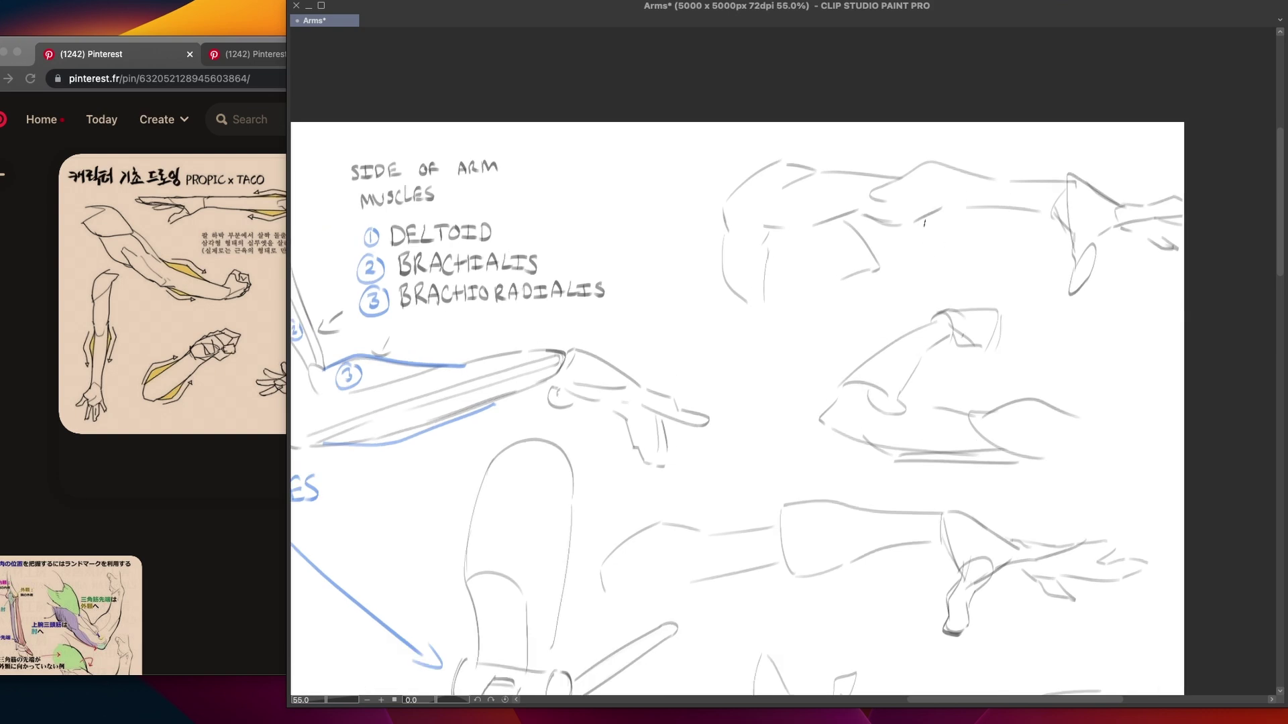
# Mark the slant across the forearm of the topmost arm sketch in blue, and undo the strokes
pyautogui.moveTo(945, 143); pyautogui.dragTo(880, 249)
pyautogui.moveTo(928, 145); pyautogui.dragTo(983, 144)
pyautogui.press('super+z')
pyautogui.press('super+z')
# Mark the offset forearm bulges on the horizontal arm with the hanging hand, and undo the marks
pyautogui.moveTo(911, 403); pyautogui.dragTo(846, 272)
pyautogui.moveTo(838, 389); pyautogui.dragTo(882, 273)
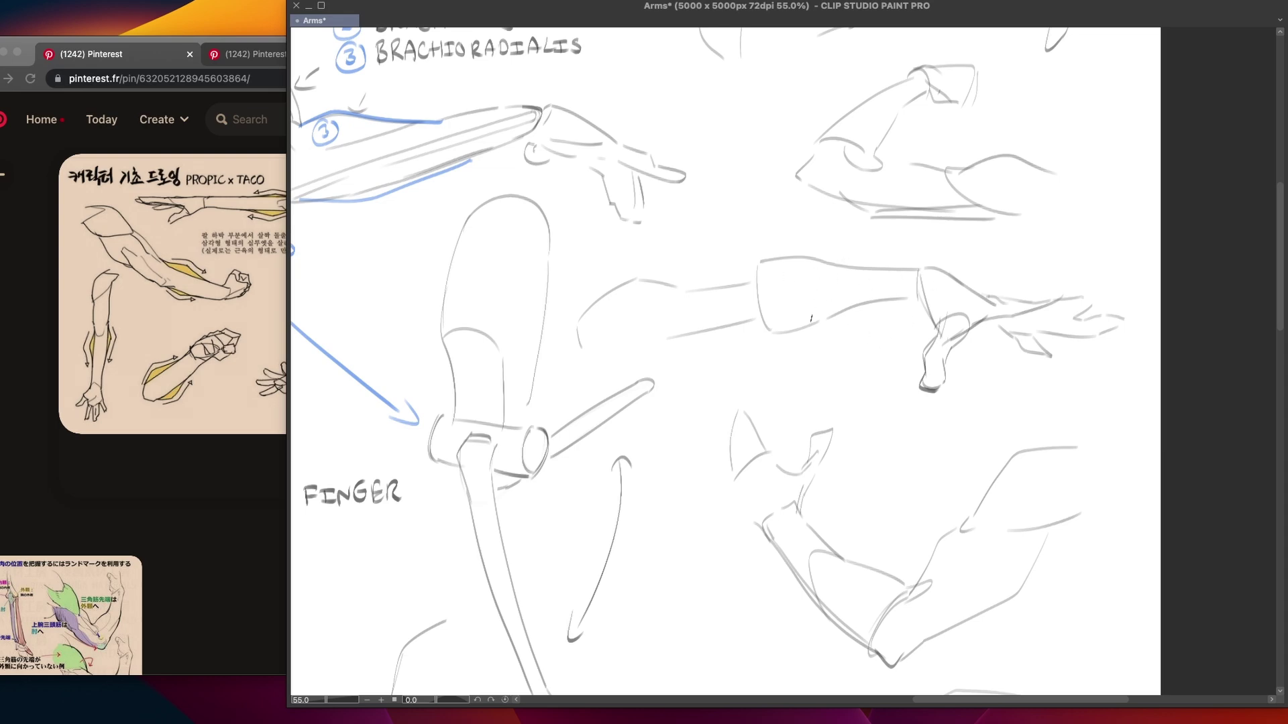
pyautogui.moveTo(935, 559)
pyautogui.mouseDown()
pyautogui.moveTo(985, 181)
pyautogui.moveTo(1043, 137)
pyautogui.mouseUp()
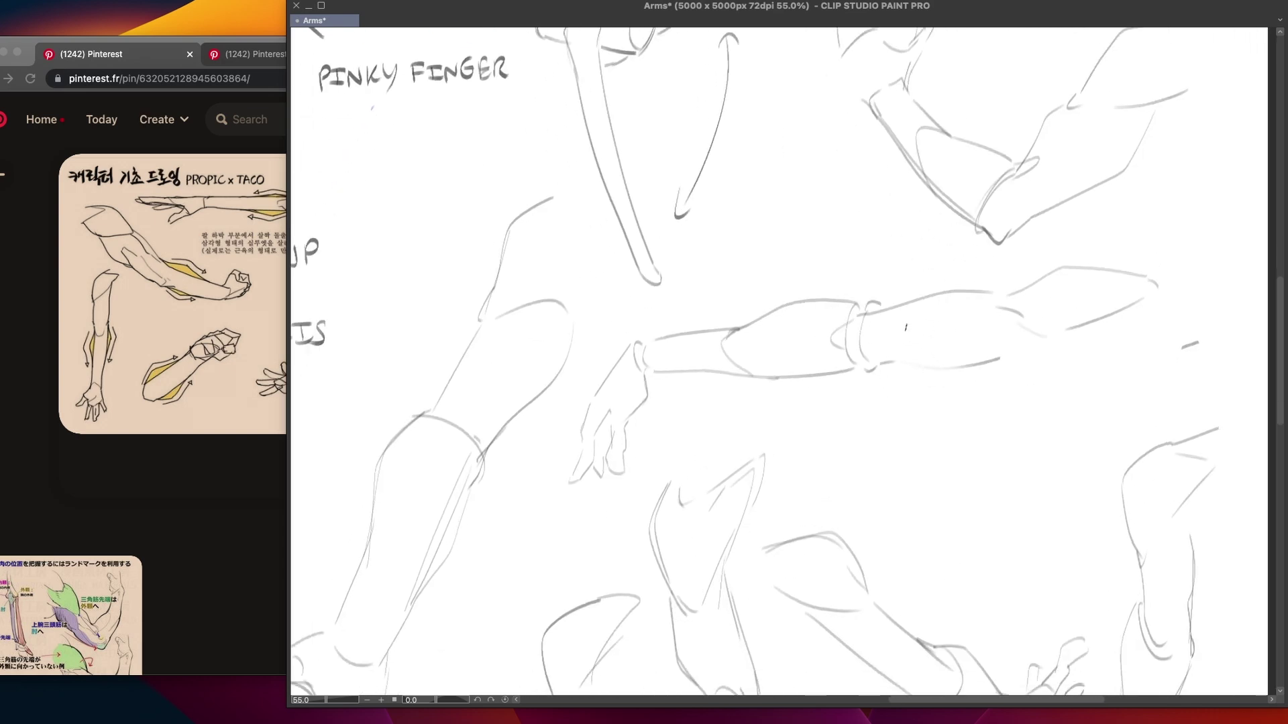
pyautogui.moveTo(771, 314); pyautogui.dragTo(823, 301)
pyautogui.moveTo(767, 426)
pyautogui.mouseDown()
pyautogui.moveTo(805, 256)
pyautogui.moveTo(813, 289)
pyautogui.mouseUp()
pyautogui.hotkey('ctrl', 'z')
pyautogui.hotkey('ctrl', 'z')
pyautogui.hotkey('ctrl', 'z')
# Mark both forearm bulges of the large diagonal reaching arm in blue, and undo all the strokes
pyautogui.moveTo(742, 428); pyautogui.dragTo(966, 278)
pyautogui.moveTo(738, 386)
pyautogui.mouseDown()
pyautogui.moveTo(729, 366)
pyautogui.moveTo(691, 366)
pyautogui.moveTo(655, 433)
pyautogui.mouseUp()
pyautogui.moveTo(642, 262); pyautogui.dragTo(613, 335)
pyautogui.moveTo(599, 262)
pyautogui.mouseDown()
pyautogui.moveTo(702, 441)
pyautogui.moveTo(643, 257)
pyautogui.mouseUp()
pyautogui.press('super+z')
pyautogui.press('super+z')
pyautogui.press('super+z')
pyautogui.press('super+z')
# Draw a blue double-headed arrow across the angled downward arm's forearm, and try an edge stroke on the straight arm's forearm beside it
pyautogui.moveTo(959, 524)
pyautogui.mouseDown()
pyautogui.moveTo(939, 389)
pyautogui.moveTo(901, 298)
pyautogui.moveTo(829, 244)
pyautogui.mouseUp()
pyautogui.moveTo(793, 310)
pyautogui.mouseDown()
pyautogui.moveTo(969, 317)
pyautogui.moveTo(961, 329)
pyautogui.moveTo(806, 322)
pyautogui.mouseUp()
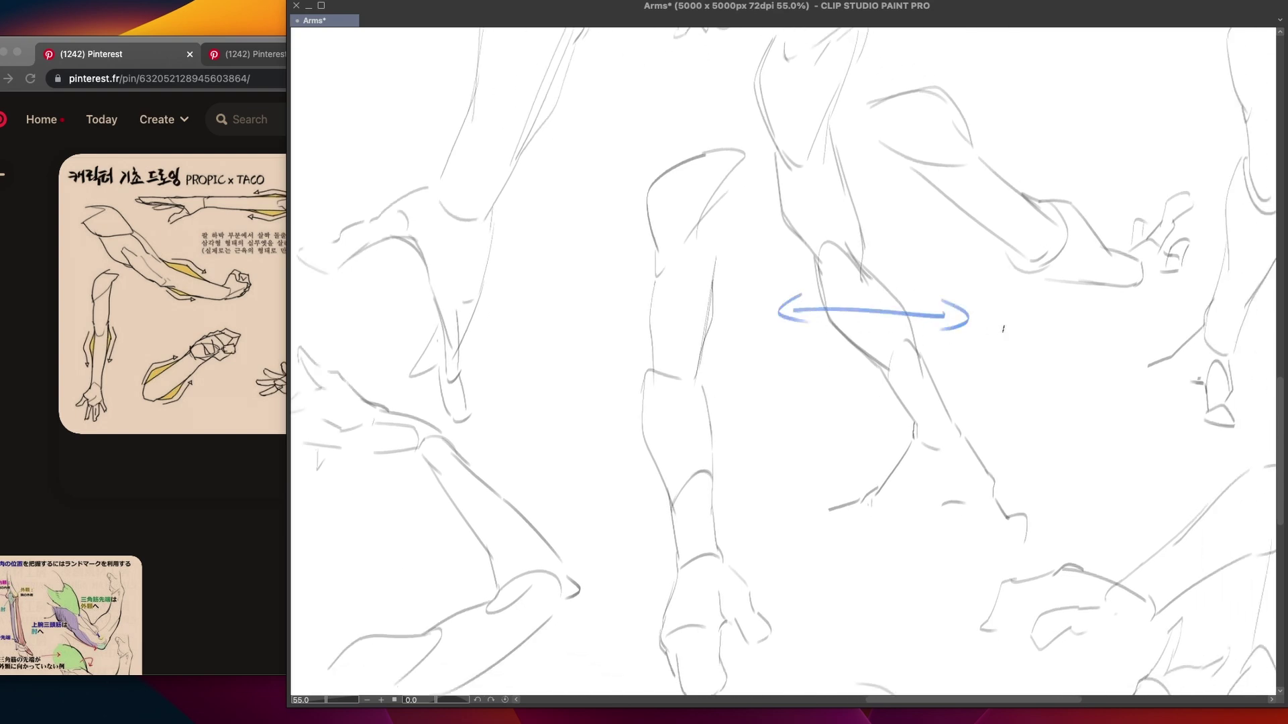
pyautogui.moveTo(788, 408); pyautogui.dragTo(834, 358)
pyautogui.moveTo(753, 337); pyautogui.dragTo(762, 402)
pyautogui.press('super+z')
pyautogui.moveTo(752, 338); pyautogui.dragTo(762, 402)
pyautogui.press('super+z')
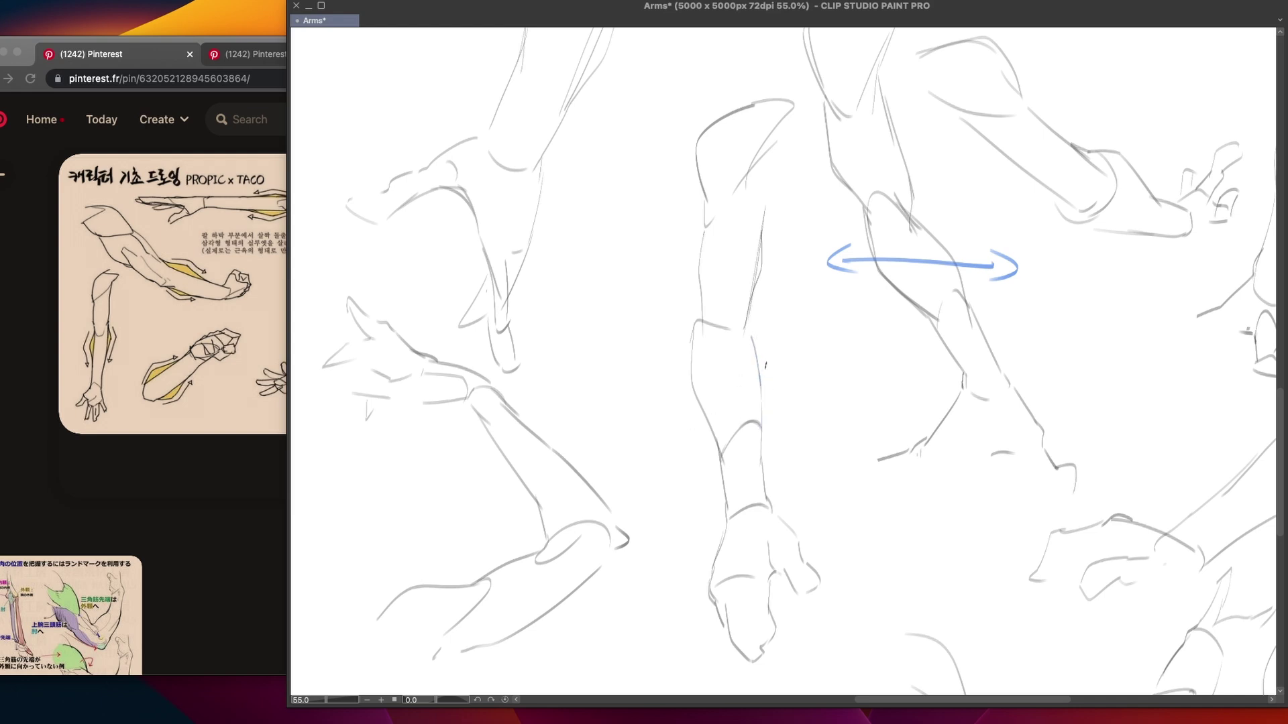
# Draw a slanted blue double-headed arrow across the straight hanging arm's forearm, and undo the arrows on both arms
pyautogui.moveTo(661, 392); pyautogui.dragTo(805, 360)
pyautogui.moveTo(660, 377)
pyautogui.mouseDown()
pyautogui.moveTo(650, 404)
pyautogui.moveTo(679, 404)
pyautogui.mouseUp()
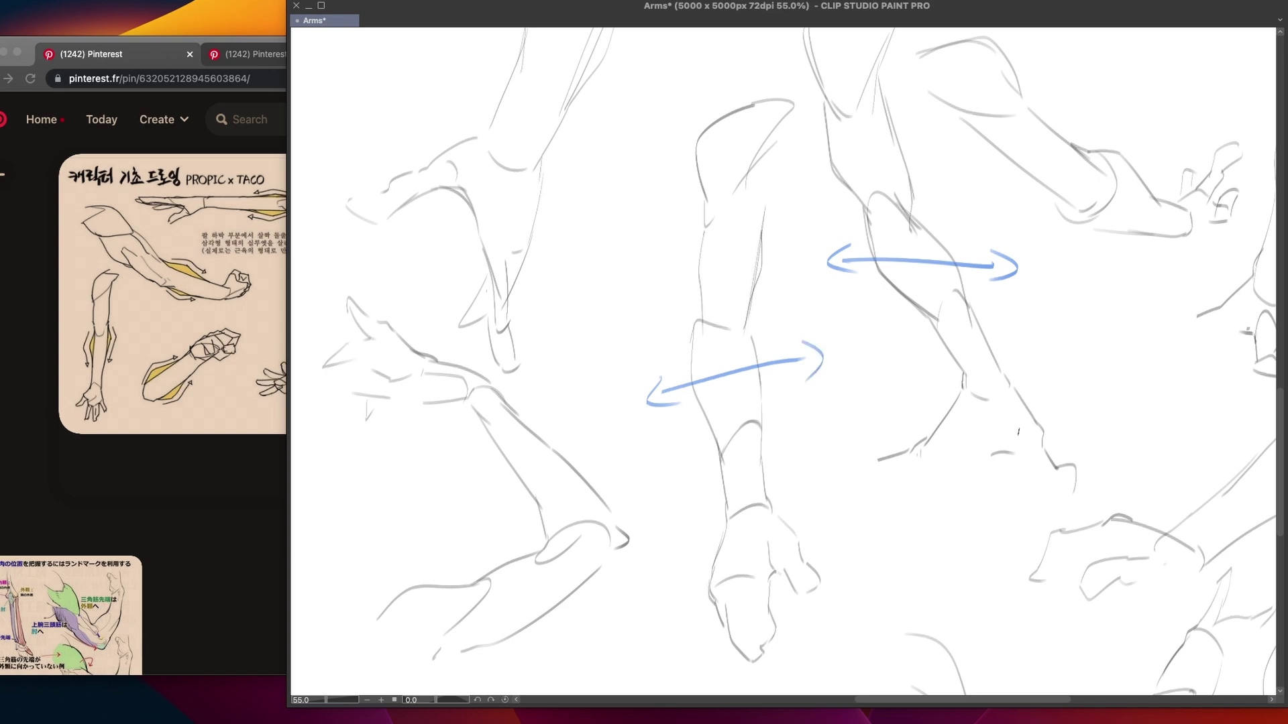
pyautogui.press('super+z')
pyautogui.press('super+z')
pyautogui.scroll(-3, 967, 429)
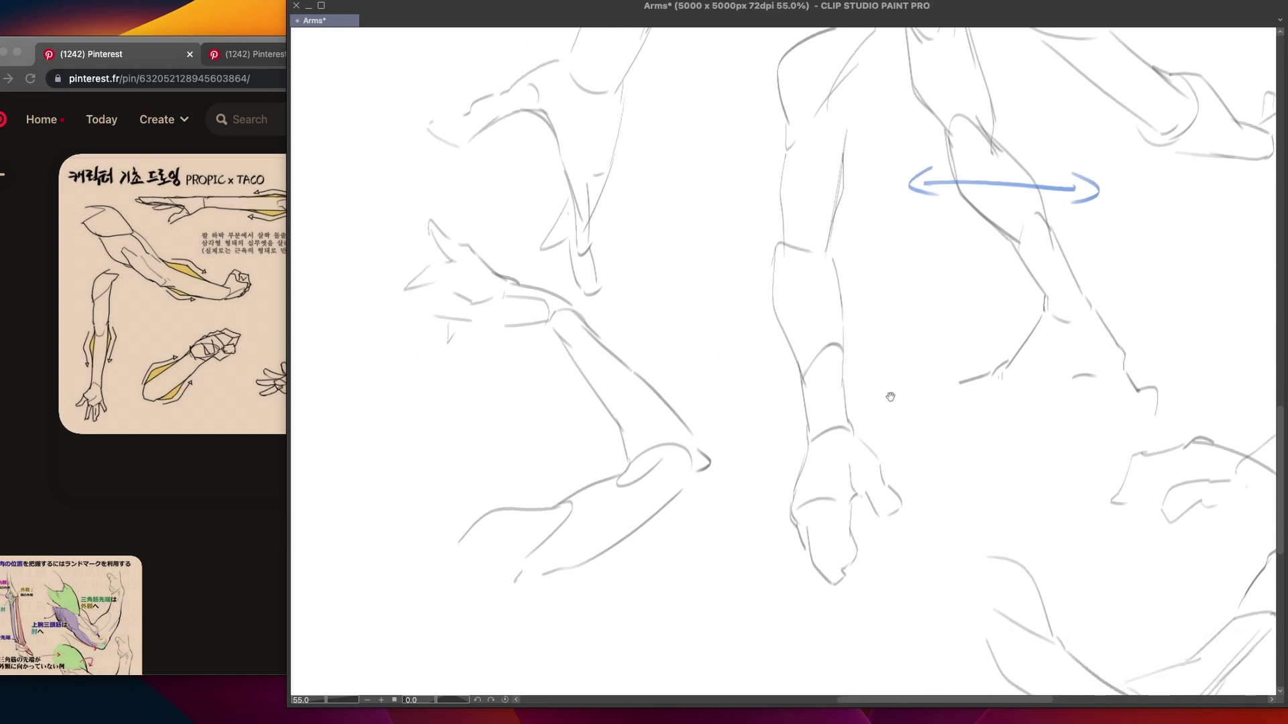
pyautogui.scroll(-2, 972, 402)
pyautogui.press('super+z')
pyautogui.press('super+z')
pyautogui.press('super+z')
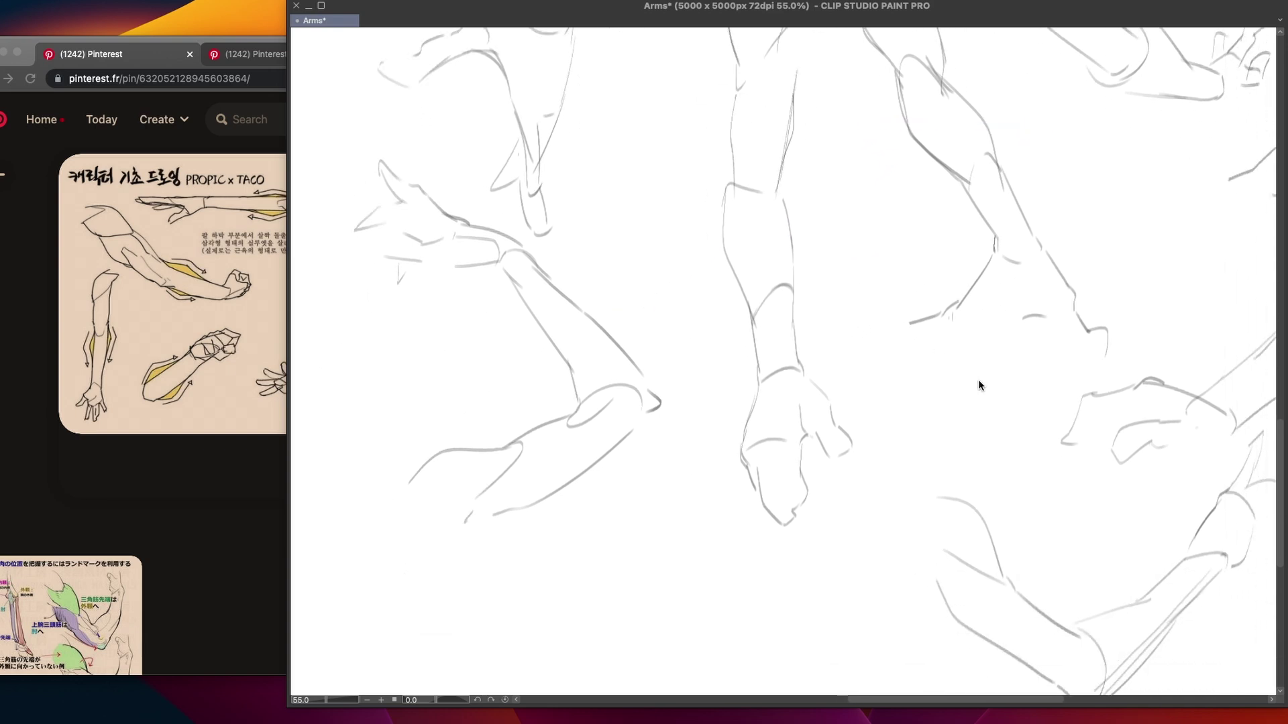
# Trace both forearm bulges on the hanging arm near the canvas edge, join them with a diagonal blue arrow, and undo the marks
pyautogui.scroll(5, 978, 379)
pyautogui.hscroll(5, 978, 379)
pyautogui.hscroll(5, 874, 344)
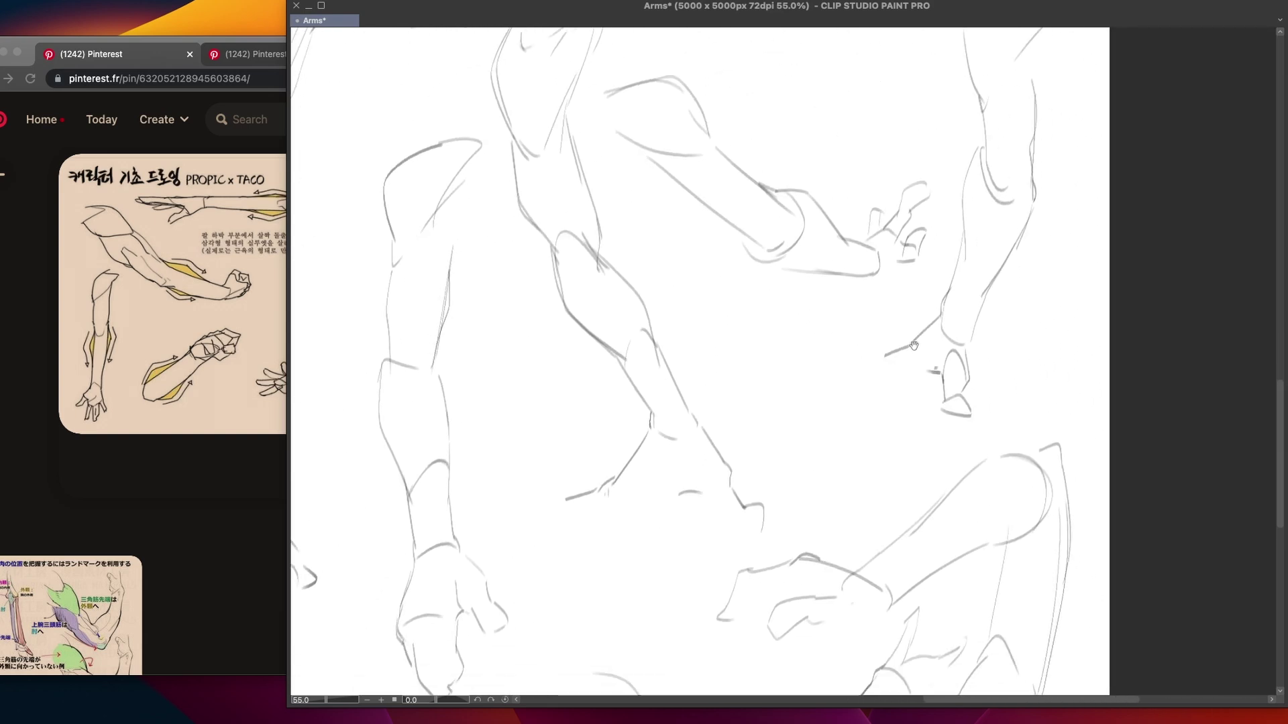
pyautogui.moveTo(843, 178); pyautogui.dragTo(828, 247)
pyautogui.press('super+z')
pyautogui.moveTo(844, 179); pyautogui.dragTo(829, 247)
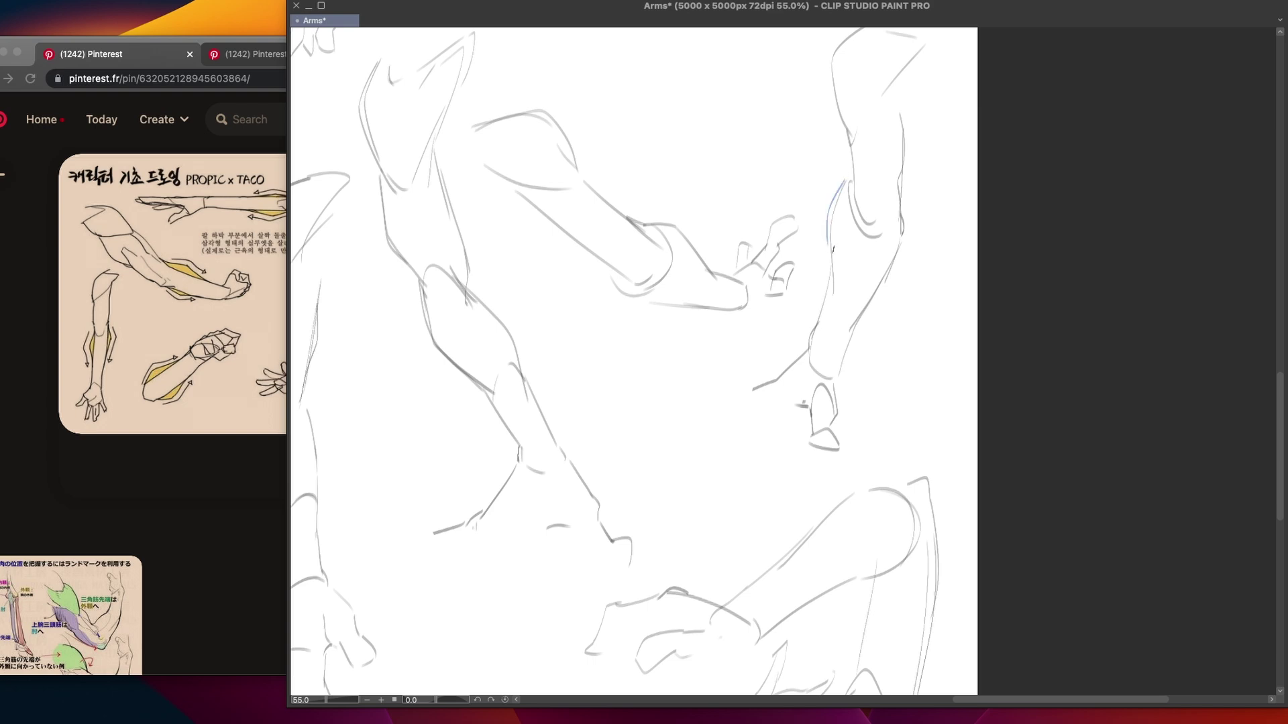
pyautogui.moveTo(899, 266); pyautogui.dragTo(863, 319)
pyautogui.moveTo(821, 188); pyautogui.dragTo(897, 307)
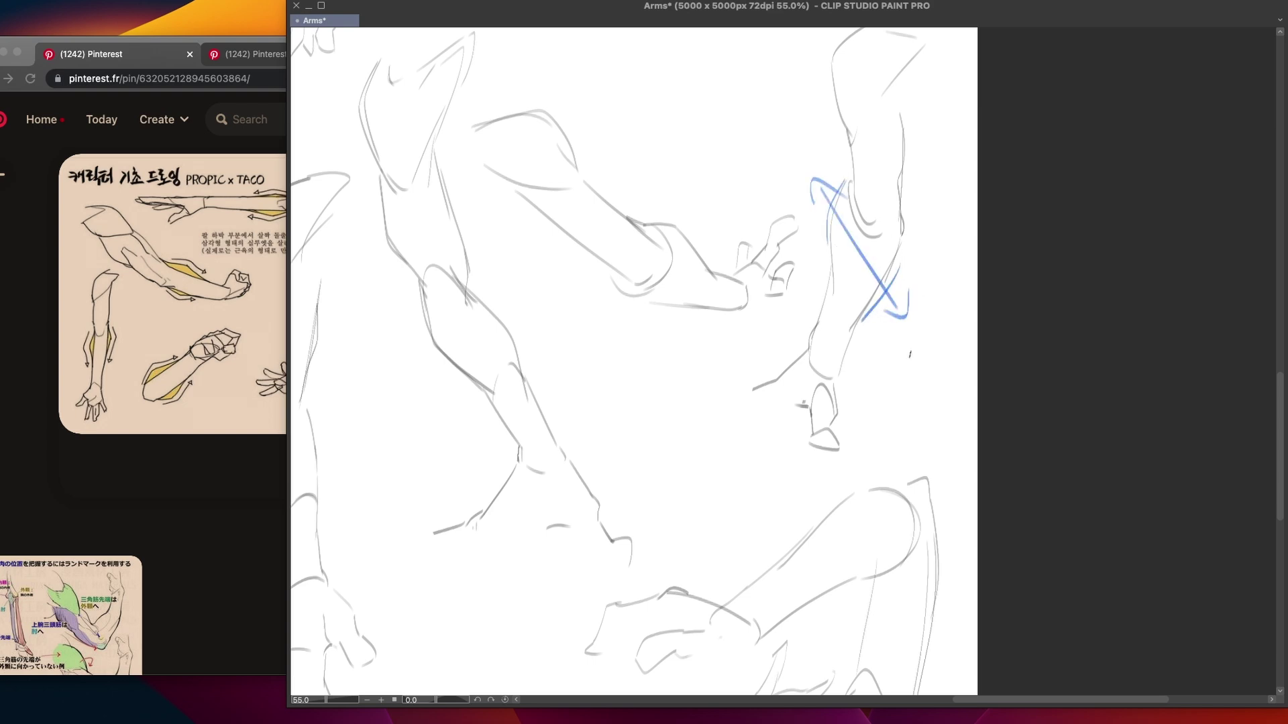
pyautogui.press('super+z')
pyautogui.press('super+z')
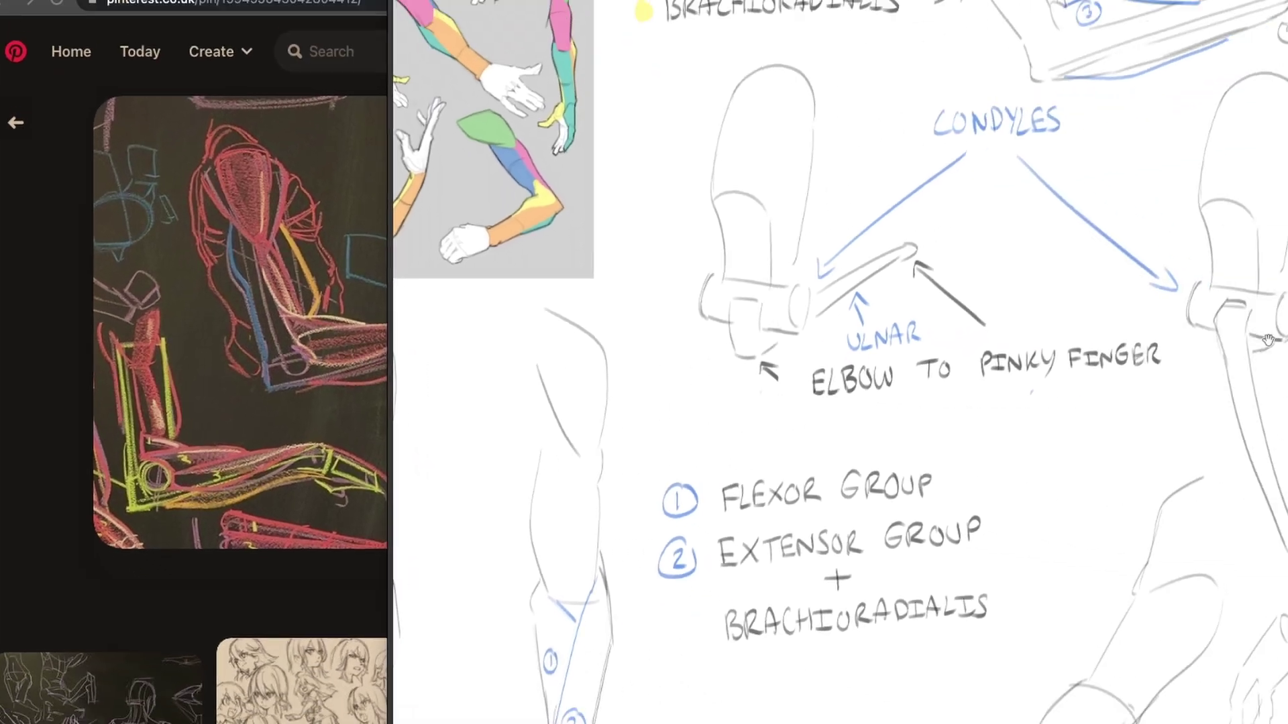
# Outline the hand of the topmost arm sketch as a blue triangle, and undo the outline
pyautogui.moveTo(1141, 201); pyautogui.dragTo(735, 355)
pyautogui.scroll(4, 840, 95)
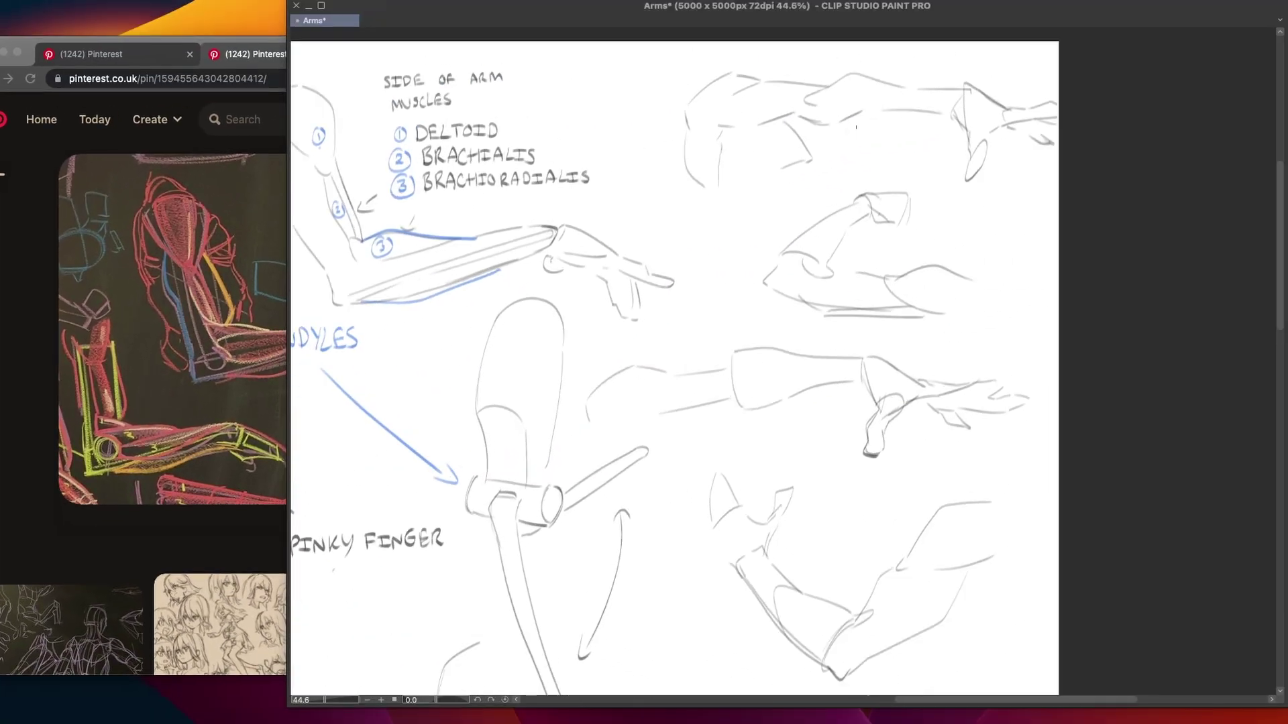
pyautogui.scroll(1, 839, 108)
pyautogui.moveTo(829, 130); pyautogui.dragTo(798, 218)
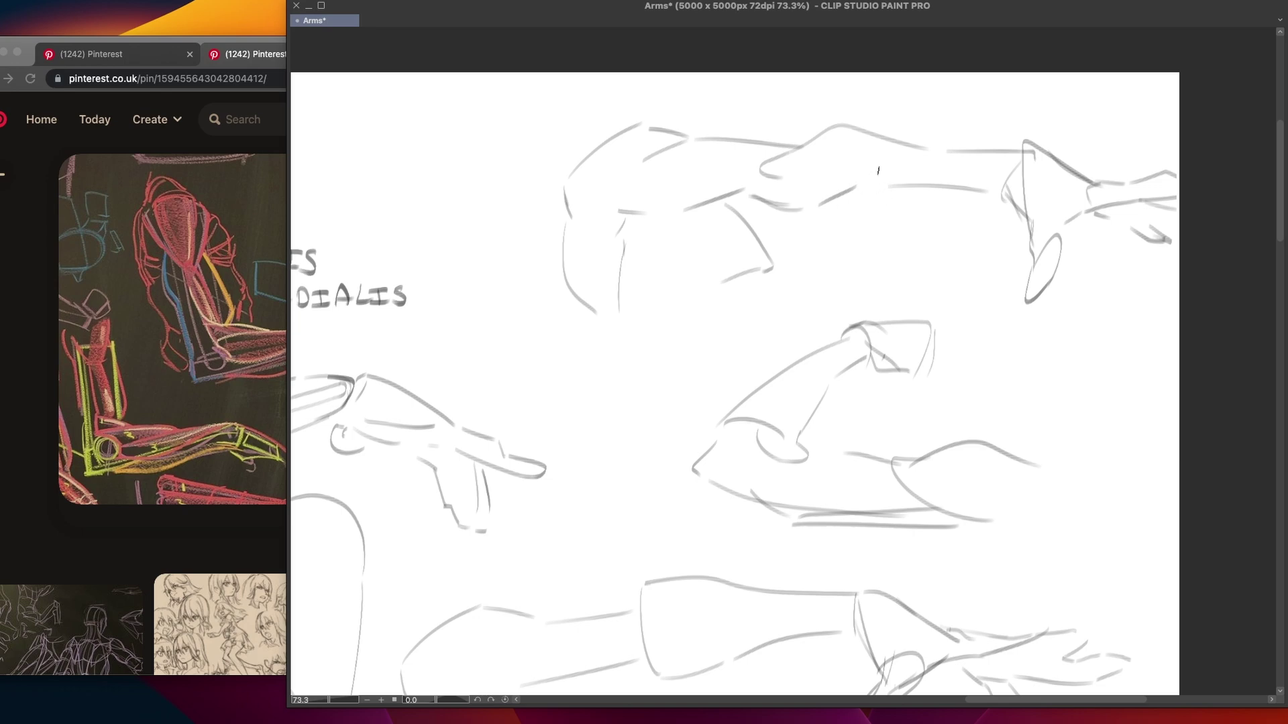
pyautogui.moveTo(1053, 311); pyautogui.dragTo(898, 302)
pyautogui.moveTo(950, 178)
pyautogui.mouseDown()
pyautogui.moveTo(884, 133)
pyautogui.moveTo(870, 199)
pyautogui.moveTo(966, 181)
pyautogui.mouseUp()
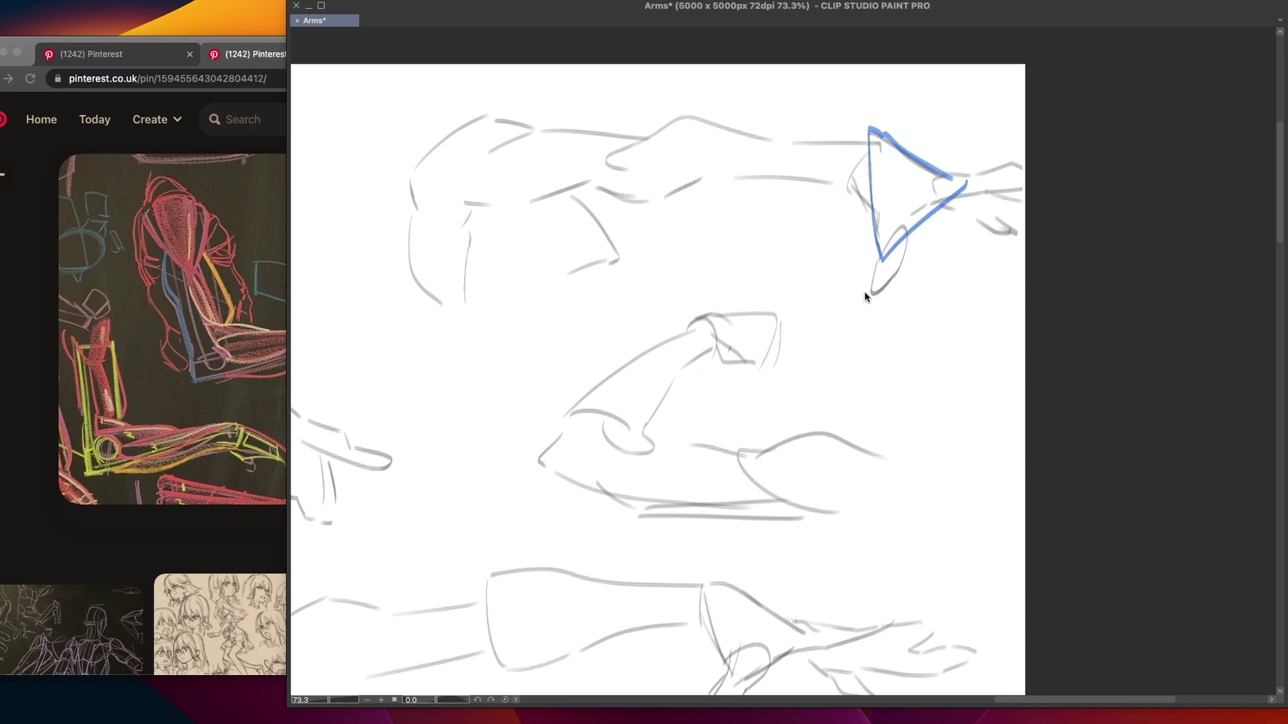
pyautogui.hotkey('ctrl', 'z')
pyautogui.hotkey('ctrl', 'z')
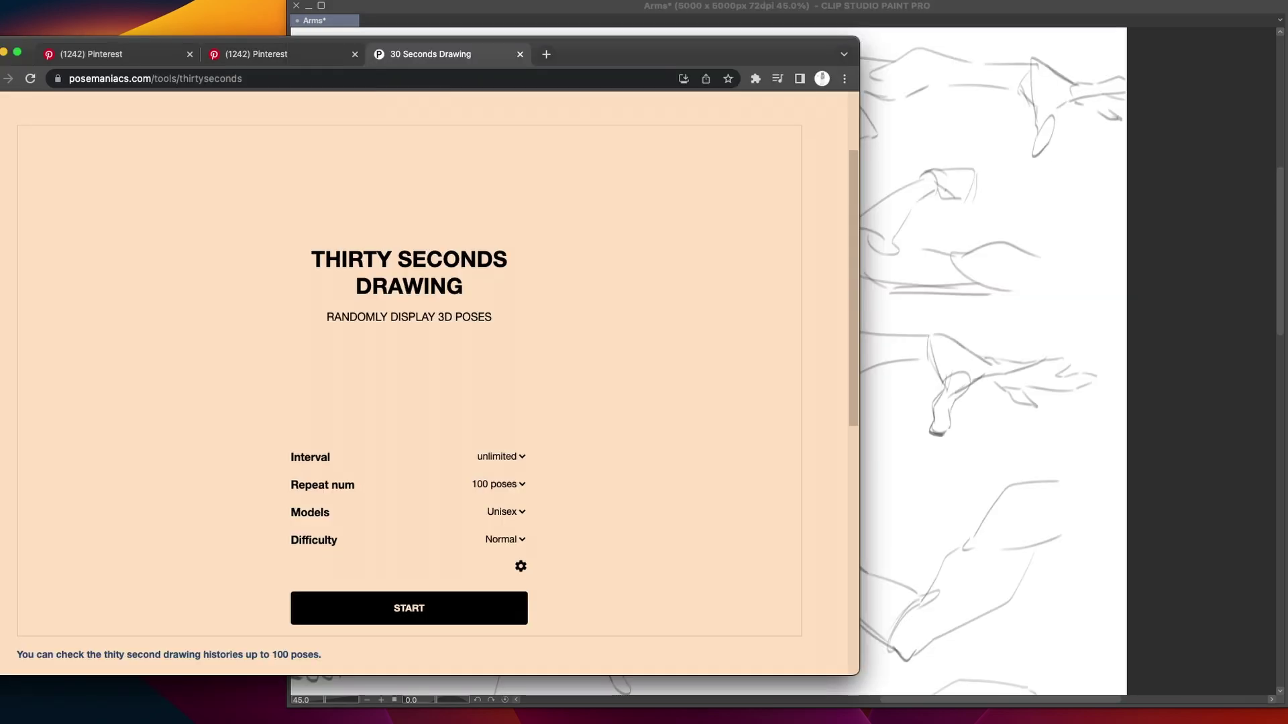
# Switch from the Posemaniacs thirty-second drawing page back to the Arms sheet, and review the labelled diagrams beside the arm sketches
pyautogui.click(701, 3)
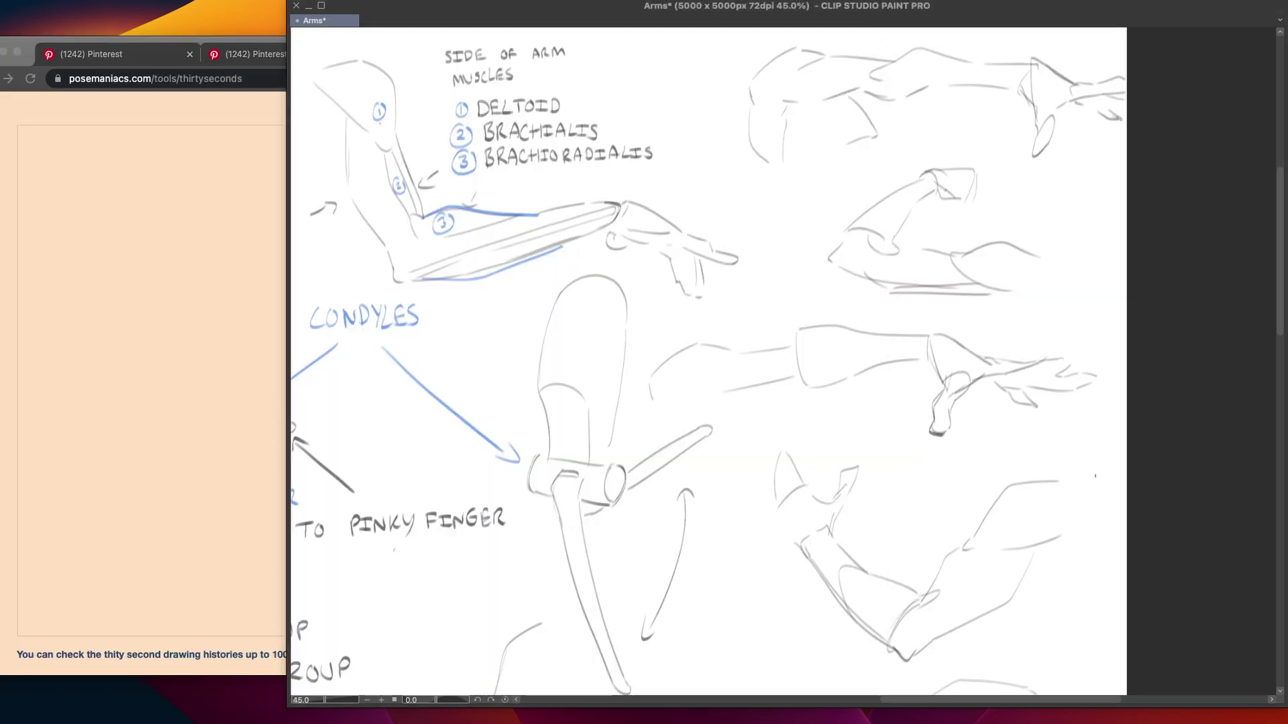
pyautogui.scroll(-2, 789, 495)
pyautogui.moveTo(782, 496); pyautogui.dragTo(846, 463)
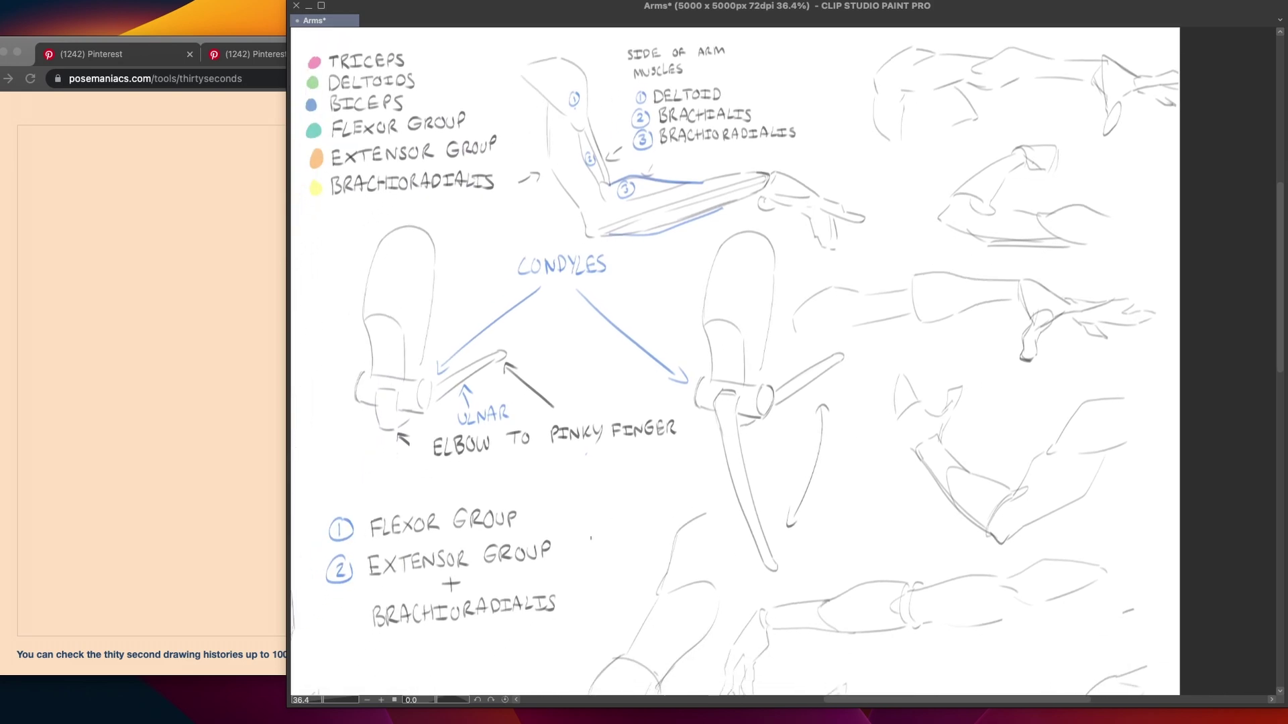
# Examine the outstretched and bent arm sketches beside the condyle diagrams on the Arms sheet
pyautogui.scroll(-5, 590, 537)
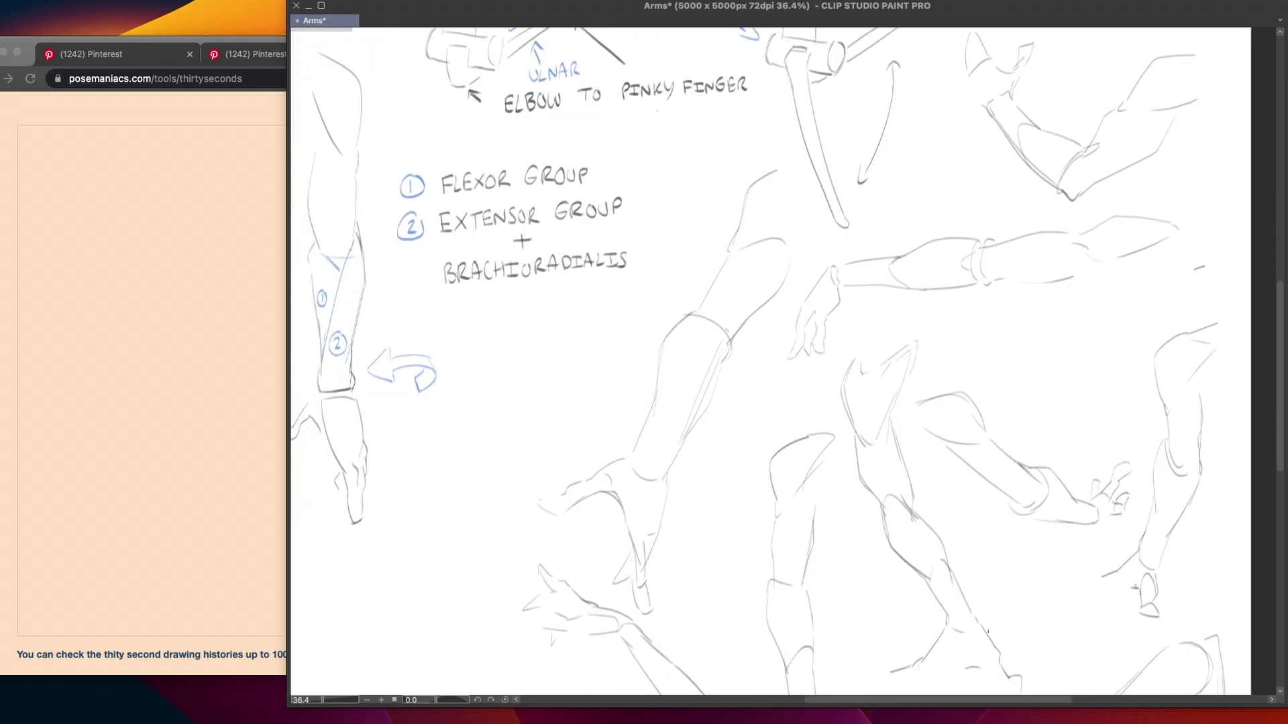
pyautogui.scroll(2, 946, 579)
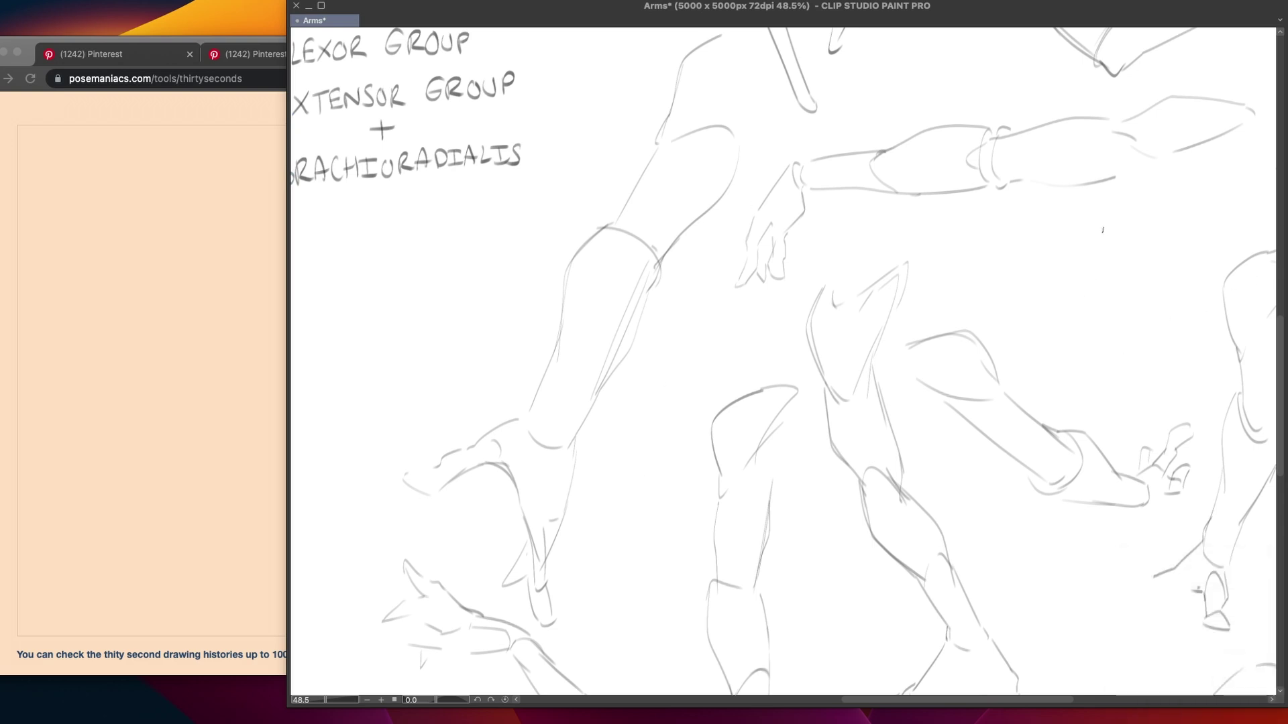
pyautogui.scroll(5, 895, 335)
pyautogui.hscroll(5, 896, 335)
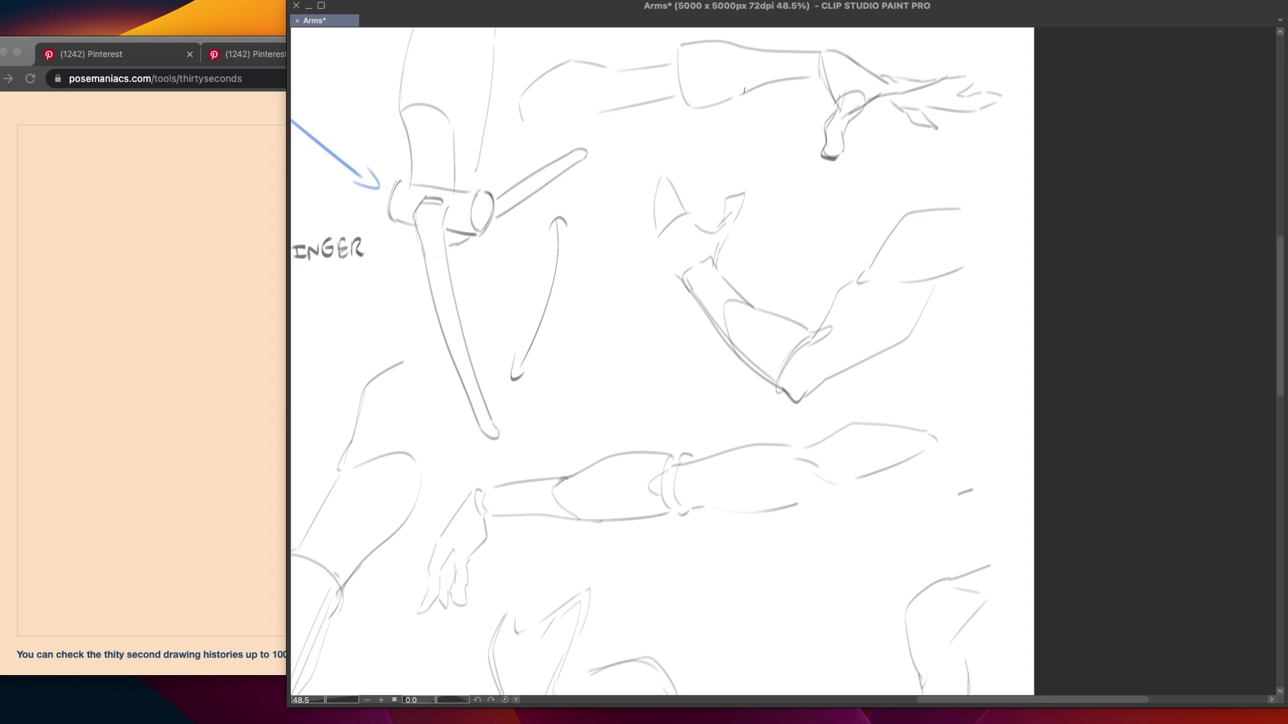
pyautogui.scroll(2, 748, 96)
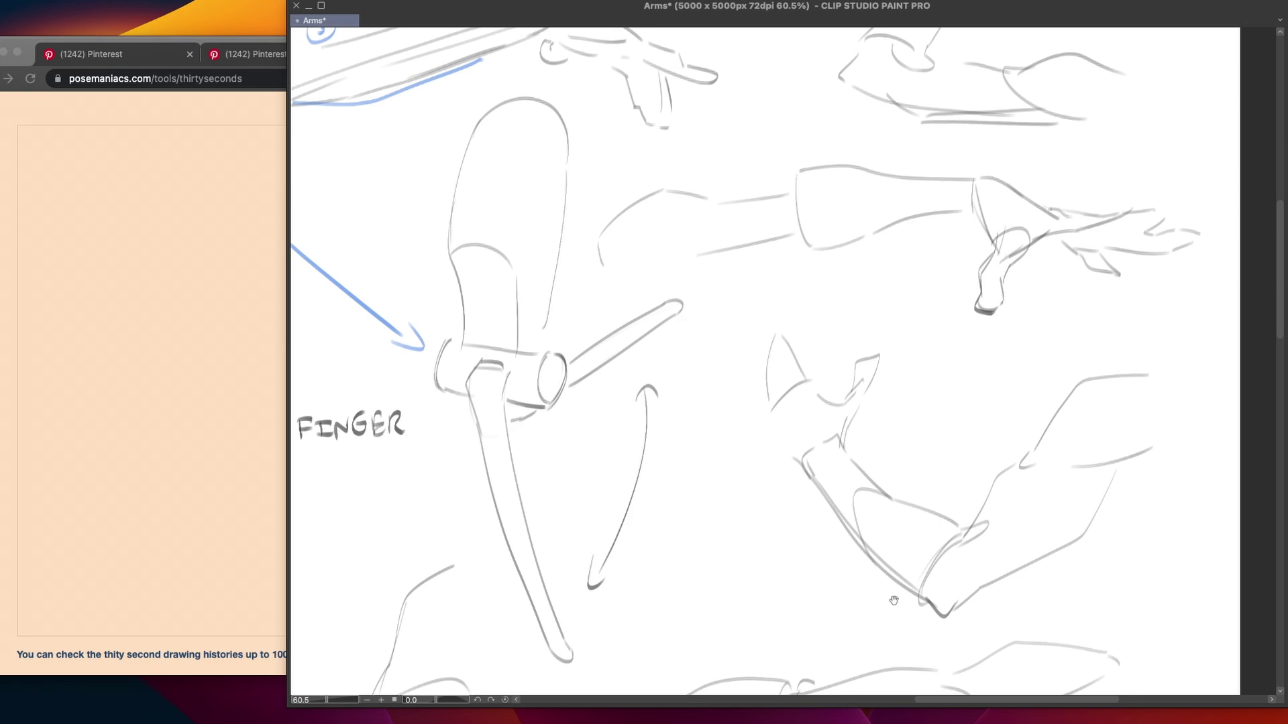
pyautogui.moveTo(894, 597); pyautogui.dragTo(919, 321)
pyautogui.moveTo(725, 425)
pyautogui.mouseDown()
pyautogui.moveTo(771, 537)
pyautogui.moveTo(848, 324)
pyautogui.moveTo(776, 365)
pyautogui.moveTo(593, 555)
pyautogui.moveTo(744, 414)
pyautogui.moveTo(506, 155)
pyautogui.moveTo(612, 391)
pyautogui.mouseUp()
pyautogui.moveTo(939, 543); pyautogui.dragTo(829, 117)
pyautogui.moveTo(830, 469); pyautogui.dragTo(829, 302)
pyautogui.moveTo(825, 496); pyautogui.dragTo(819, 333)
pyautogui.moveTo(846, 170)
pyautogui.mouseDown()
pyautogui.moveTo(817, 371)
pyautogui.moveTo(773, 397)
pyautogui.moveTo(791, 601)
pyautogui.mouseUp()
pyautogui.moveTo(704, 546); pyautogui.dragTo(818, 490)
pyautogui.moveTo(805, 202); pyautogui.dragTo(765, 423)
pyautogui.moveTo(969, 101)
pyautogui.mouseDown()
pyautogui.moveTo(848, 215)
pyautogui.moveTo(772, 392)
pyautogui.moveTo(879, 225)
pyautogui.moveTo(828, 212)
pyautogui.mouseUp()
pyautogui.hotkey('ctrl', 'z')
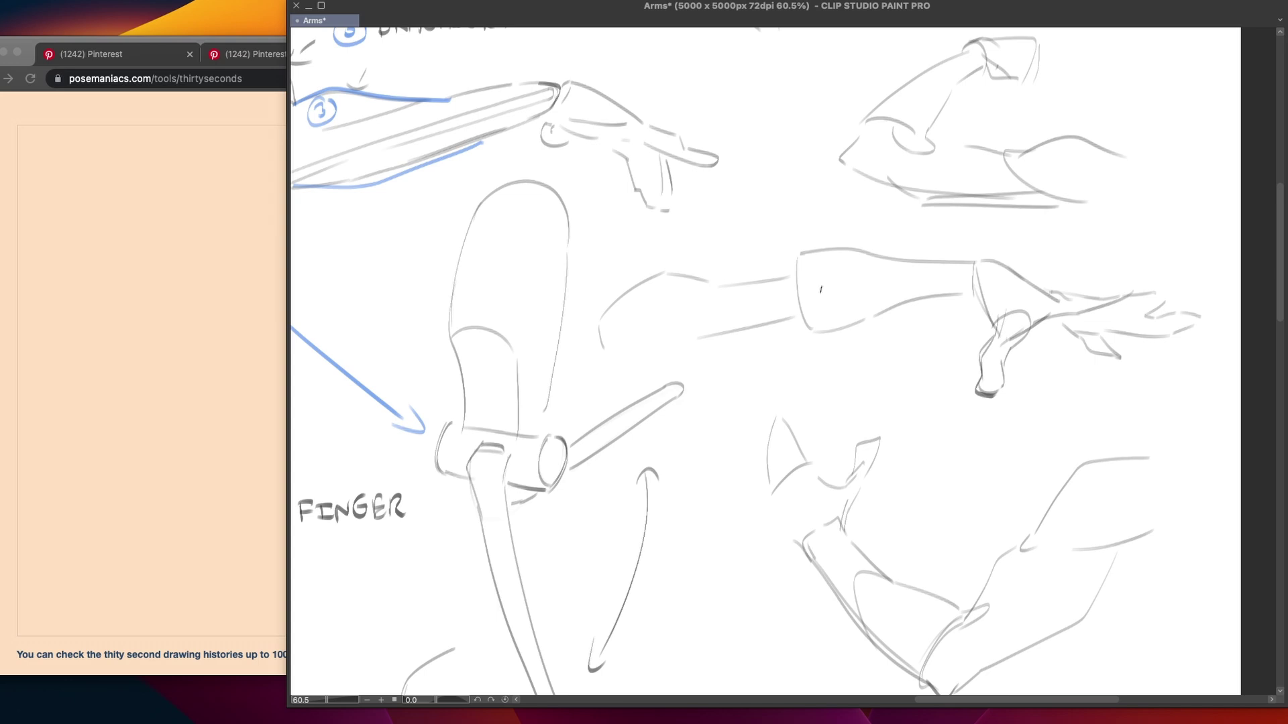
# Draw a diagonal blue line across the forearm of the numbered side-of-arm diagram, and undo the line
pyautogui.moveTo(580, 294); pyautogui.dragTo(888, 381)
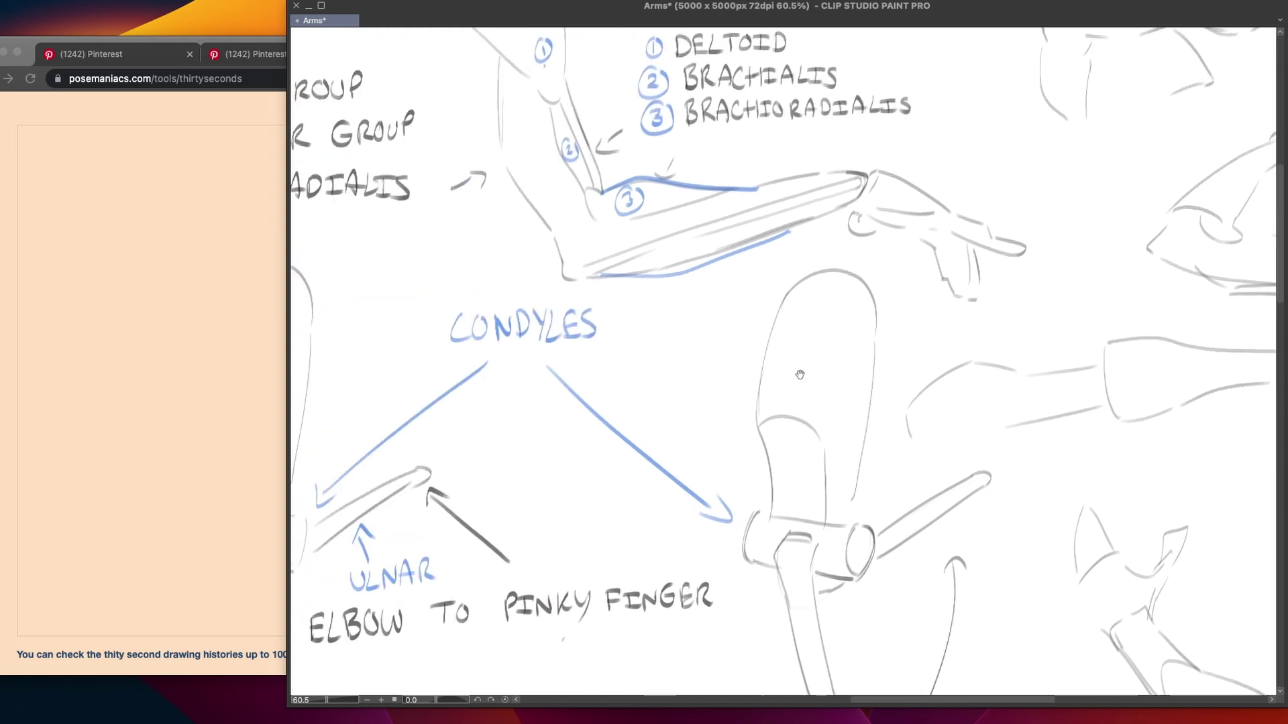
pyautogui.moveTo(628, 149); pyautogui.dragTo(736, 335)
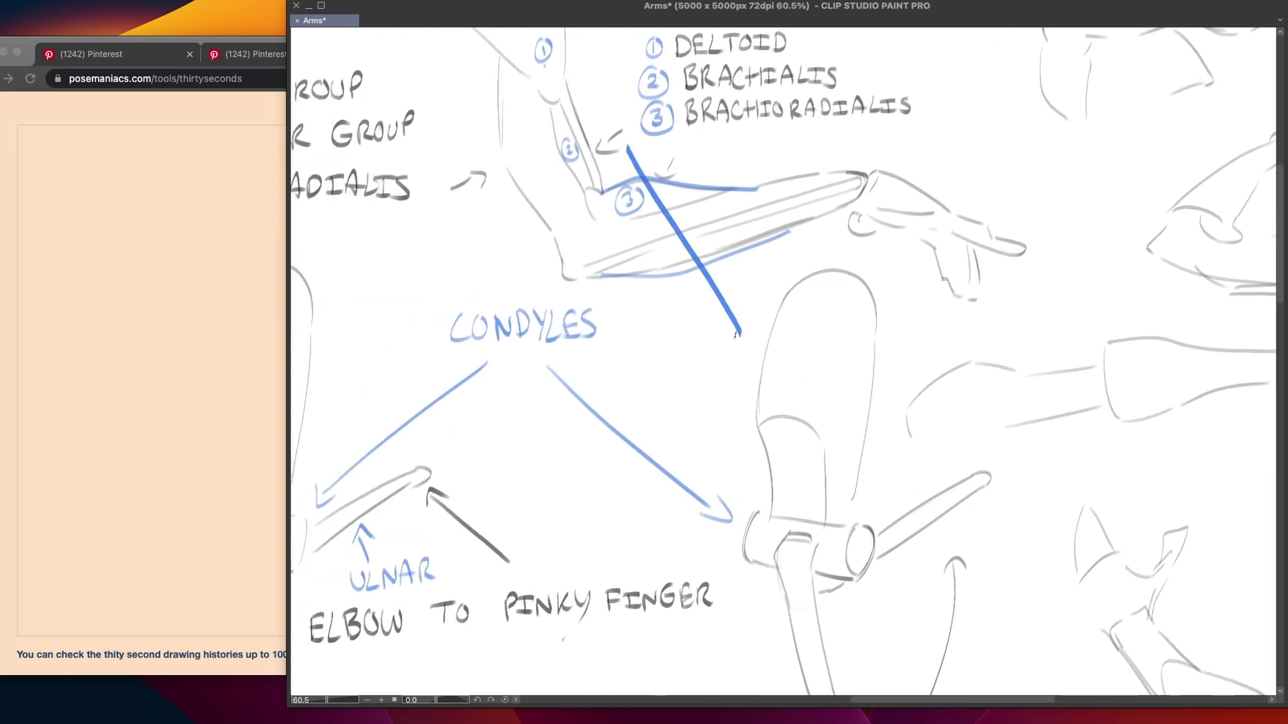
pyautogui.hotkey('ctrl', 'z')
# Switch to Pinterest and show the PROPIC x TACO reference on the triangular silhouette of the lower arm
pyautogui.hscroll(-5, 732, 344)
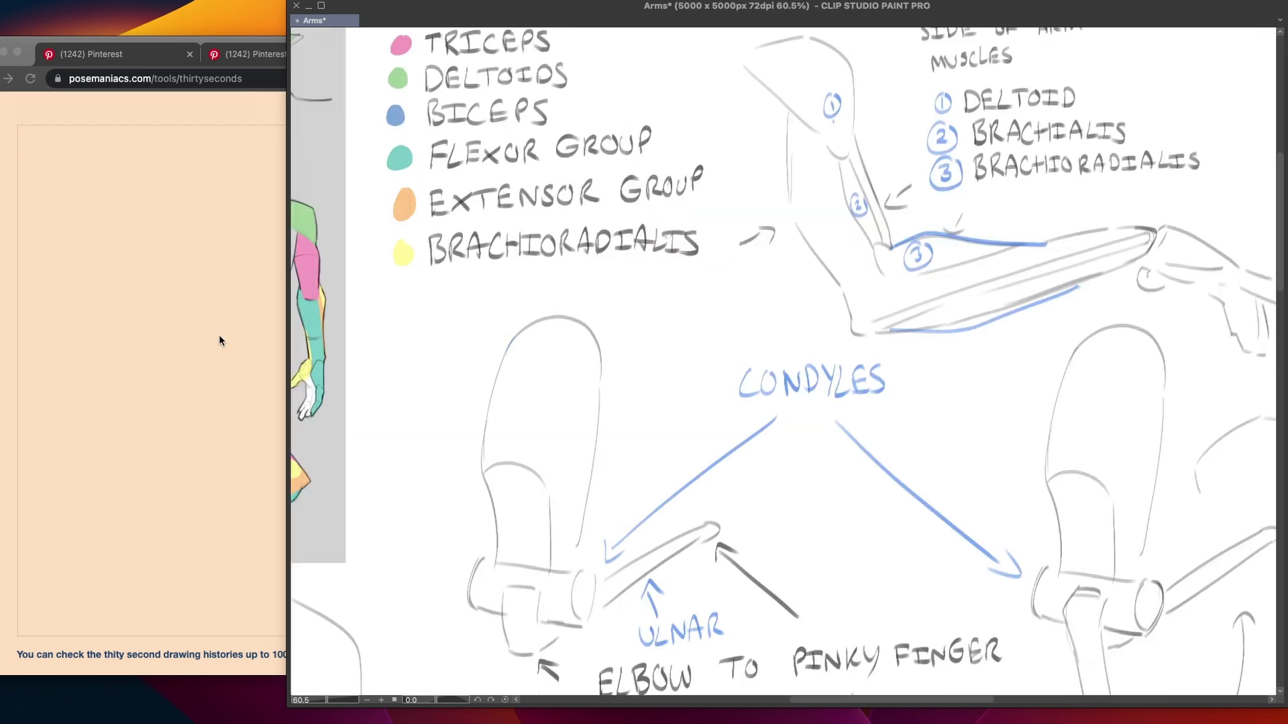
pyautogui.click(239, 348)
pyautogui.click(91, 54)
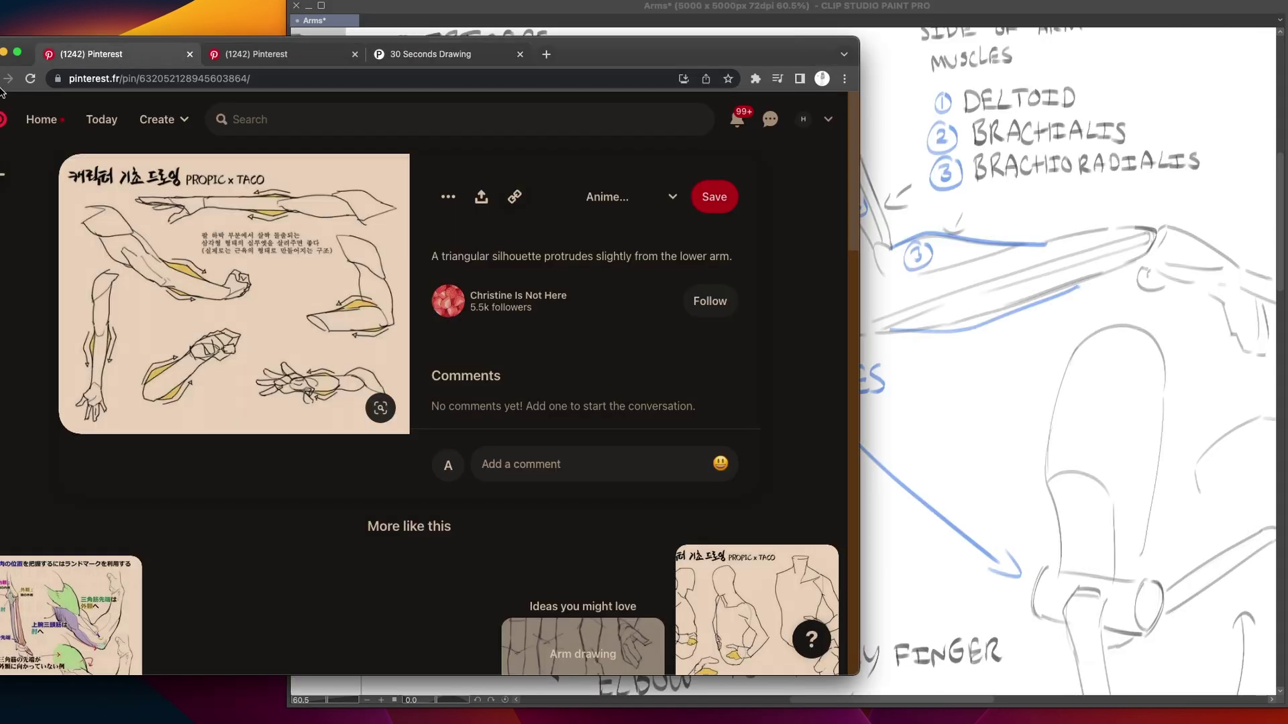
# Return to the Arms sheet and examine the outstretched arm sketch next to the condyle diagram
pyautogui.click(1078, 493)
pyautogui.moveTo(1078, 493); pyautogui.dragTo(580, 406)
pyautogui.moveTo(953, 303)
pyautogui.mouseDown()
pyautogui.moveTo(846, 301)
pyautogui.moveTo(958, 296)
pyautogui.mouseUp()
pyautogui.hotkey('ctrl', 'z')
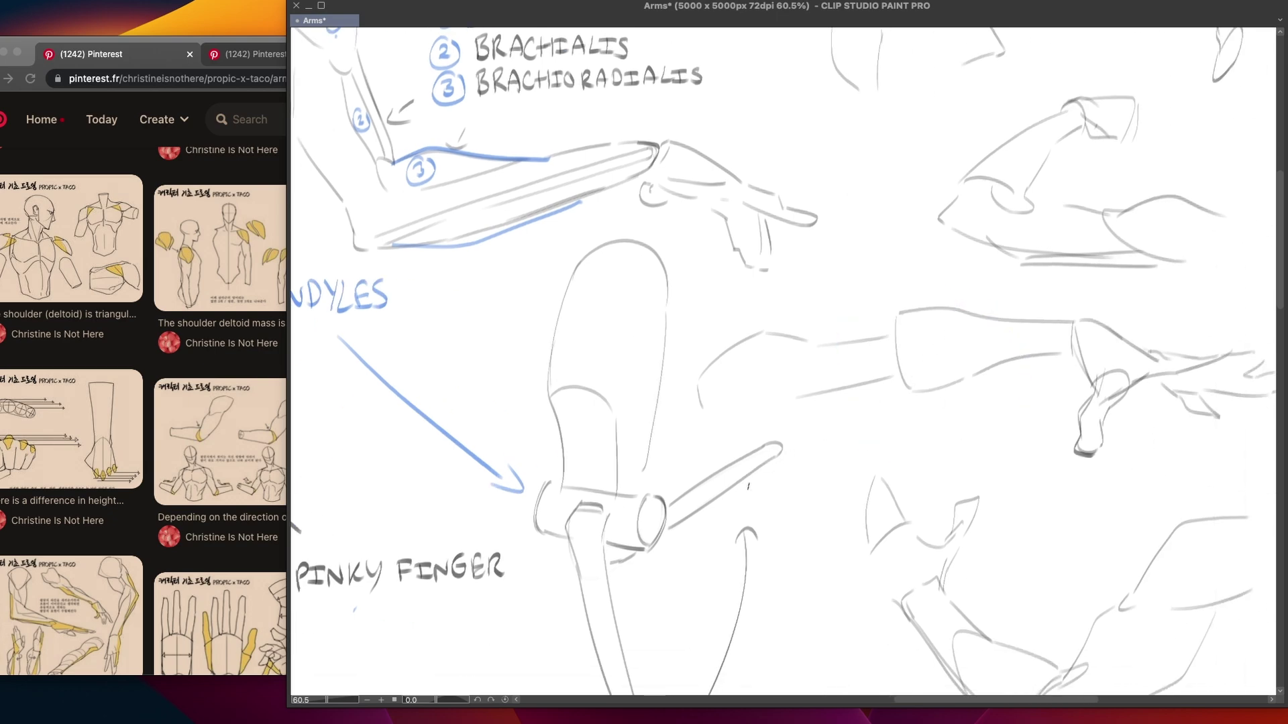
pyautogui.hscroll(-3, 783, 363)
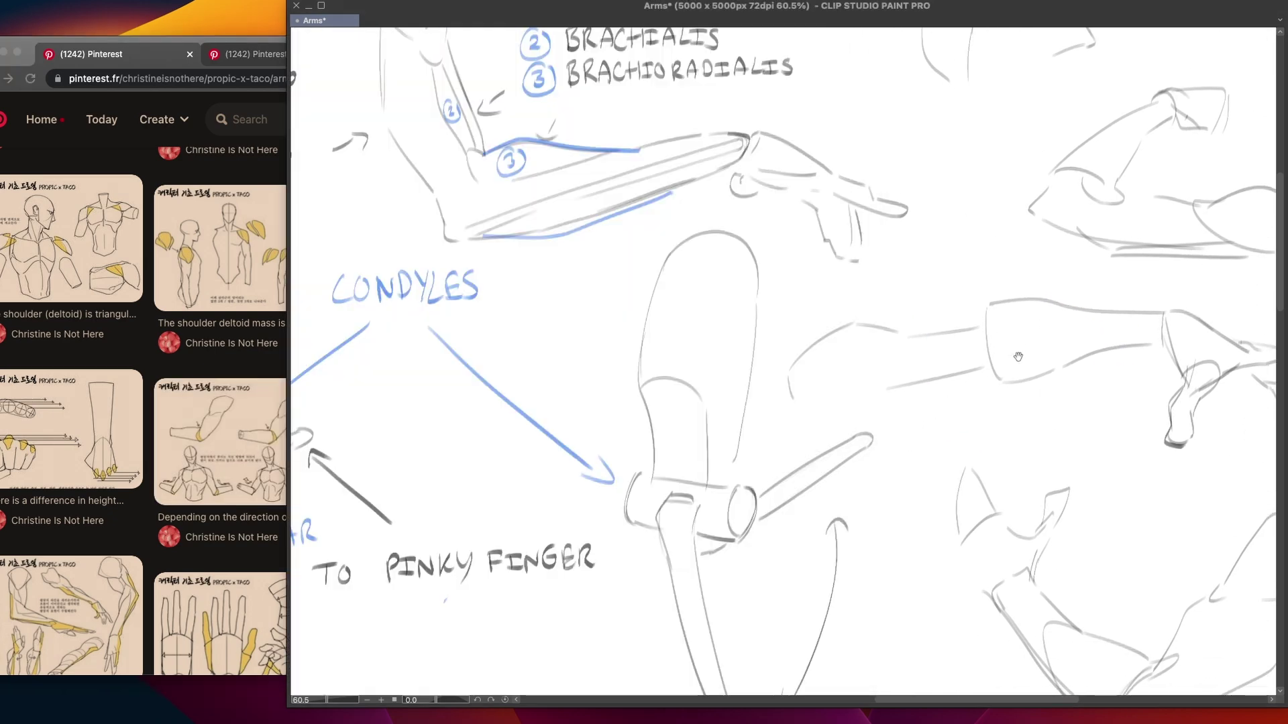
pyautogui.hscroll(5, 642, 507)
pyautogui.hscroll(-3, 643, 507)
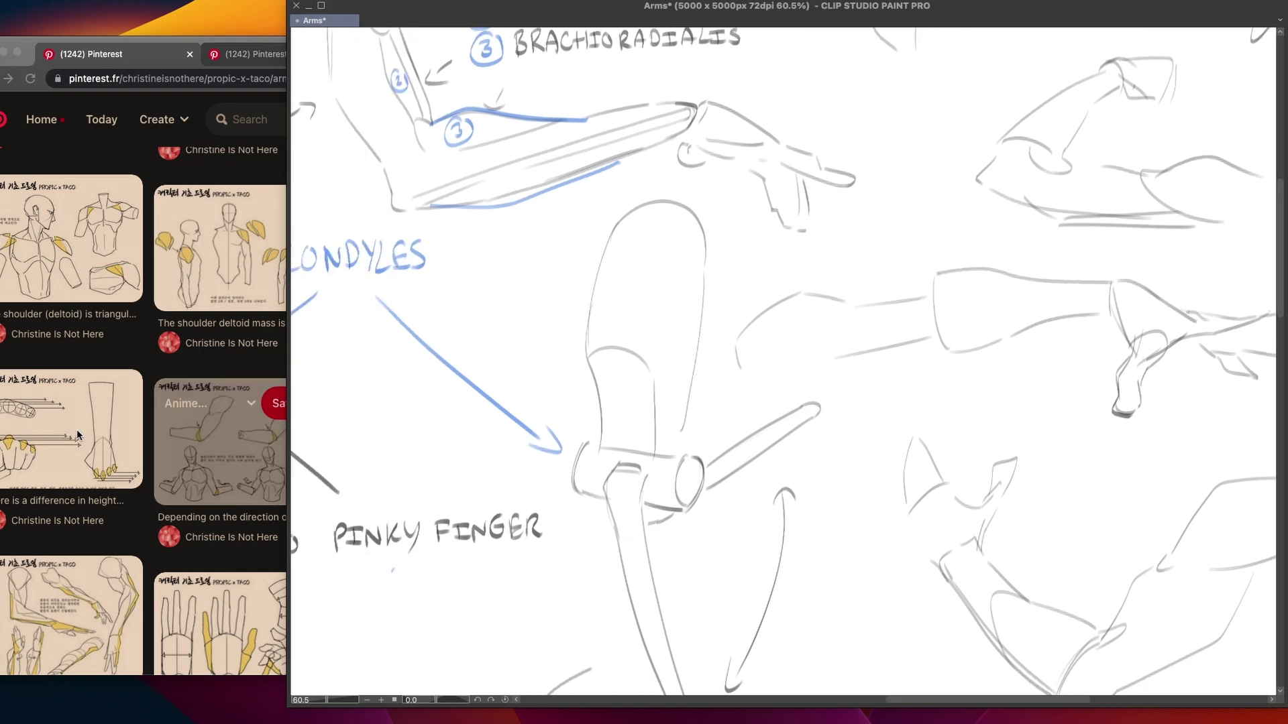
# Open the Pinterest reference about the flow from the shoulder to the arms, and study its arm silhouettes
pyautogui.click(164, 380)
pyautogui.click(247, 420)
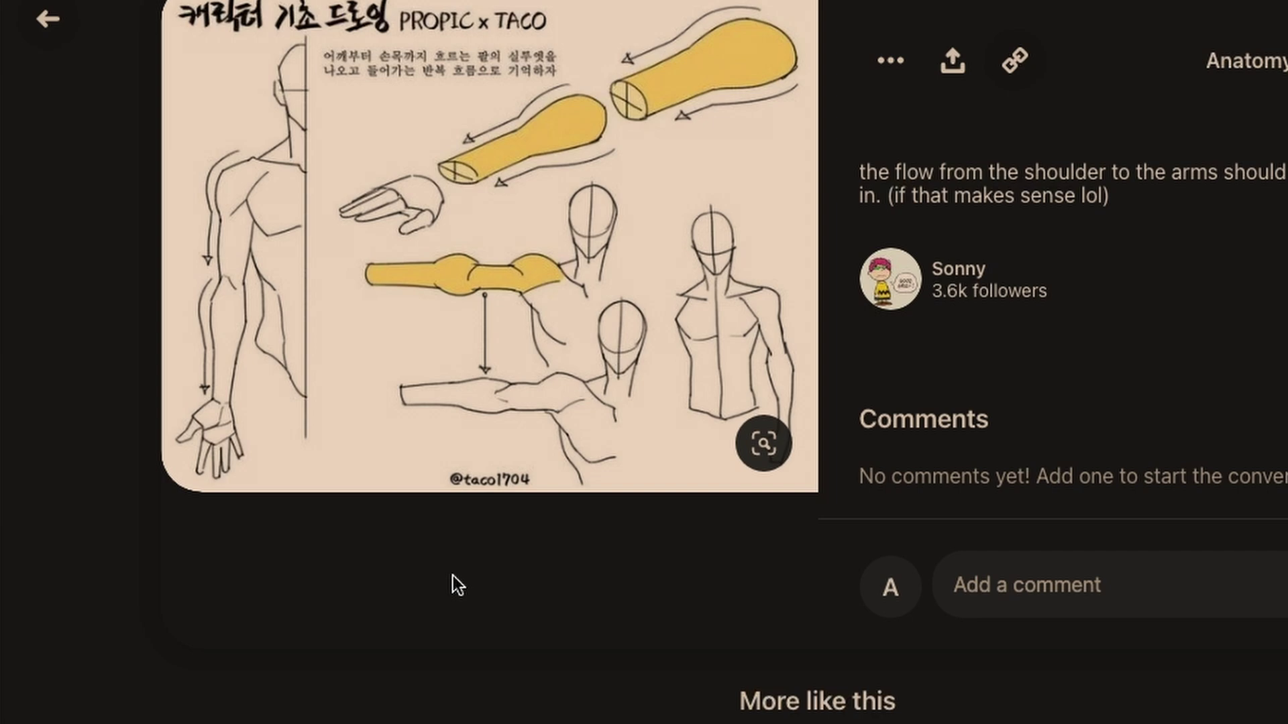
pyautogui.moveTo(530, 403)
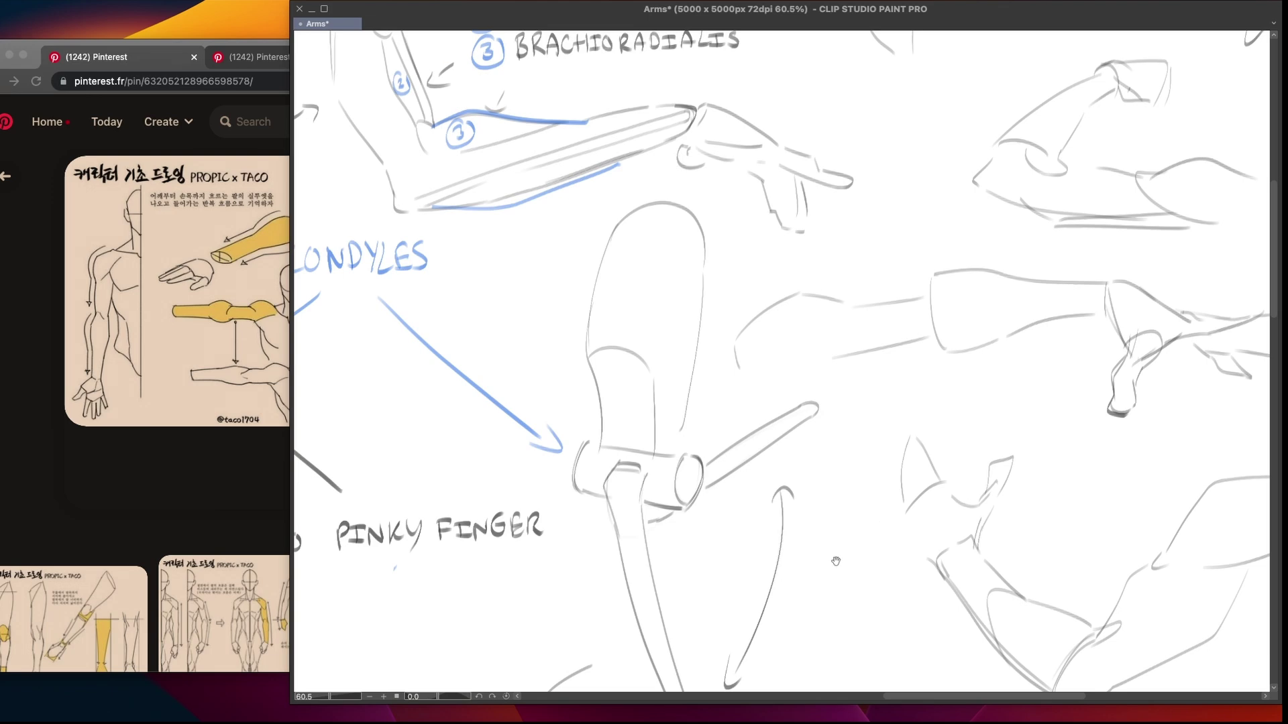
# Return to the Arms sheet and examine the silhouettes of the horizontal, hanging and bent arm sketches in its lower half
pyautogui.moveTo(869, 584); pyautogui.dragTo(880, 468)
pyautogui.scroll(-6, 881, 468)
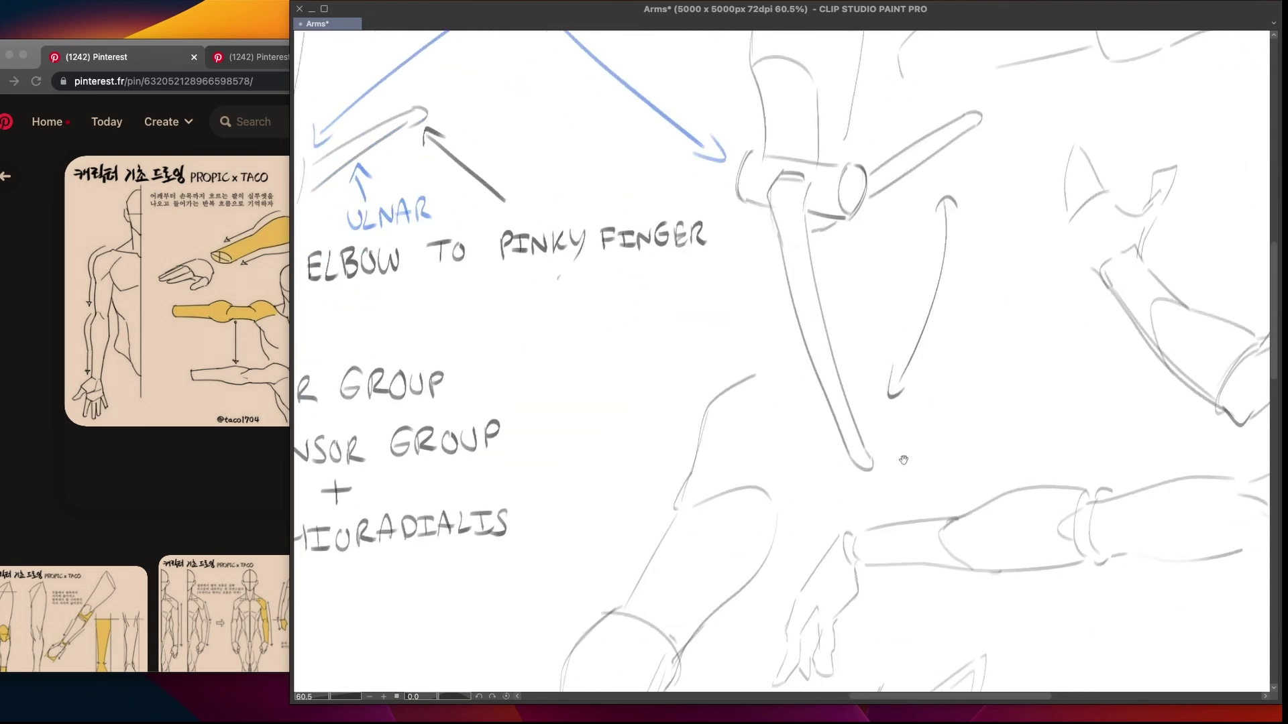
pyautogui.hscroll(3, 960, 466)
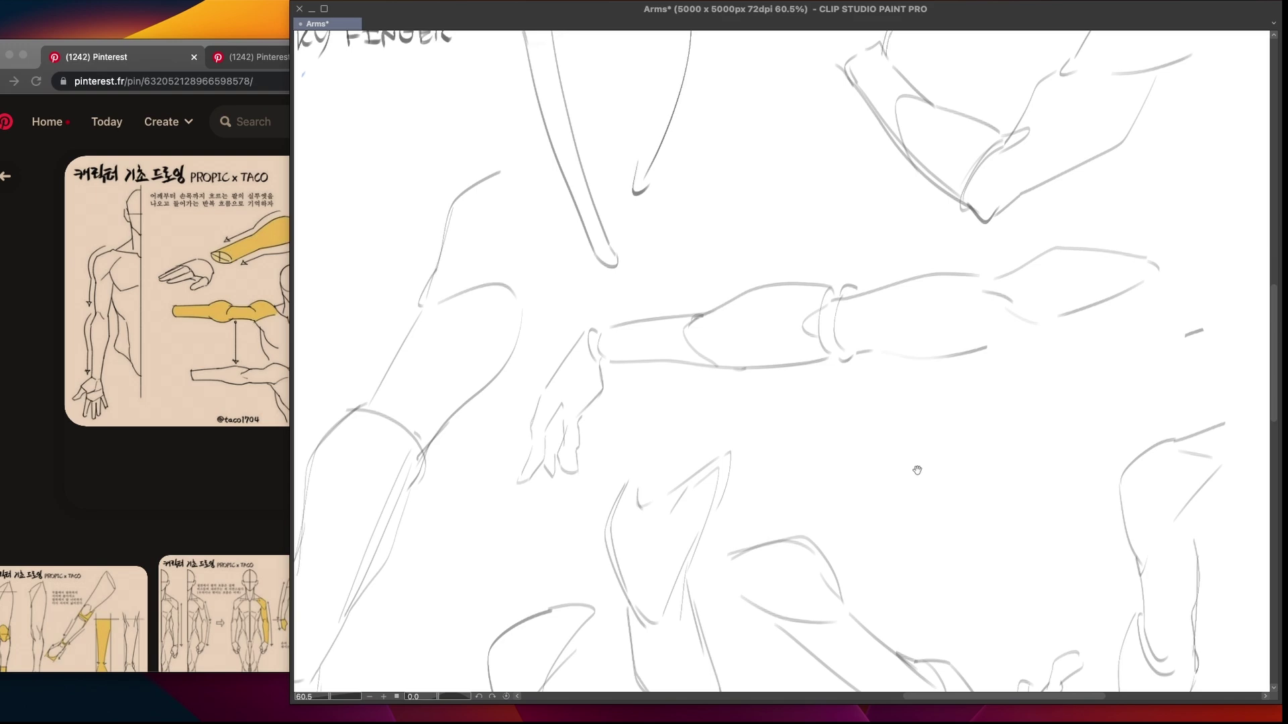
pyautogui.hscroll(1, 922, 463)
pyautogui.scroll(-3, 926, 456)
pyautogui.scroll(-2, 894, 468)
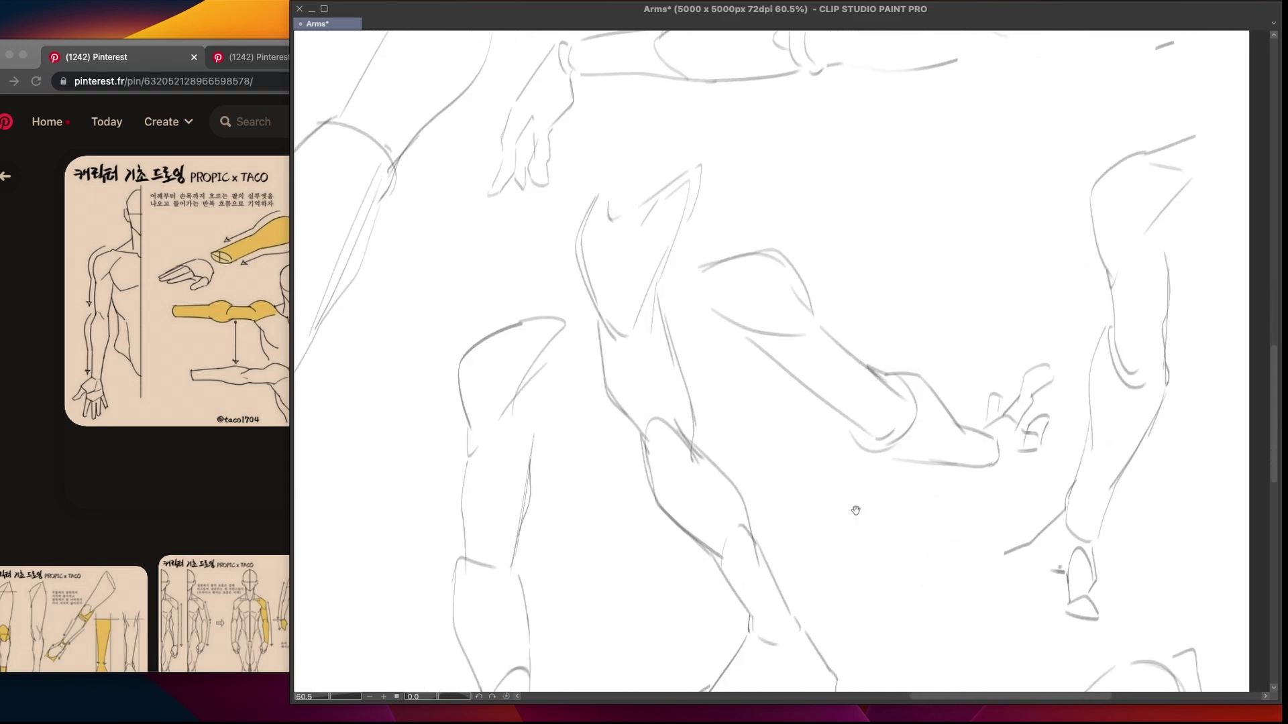
pyautogui.scroll(-1, 865, 575)
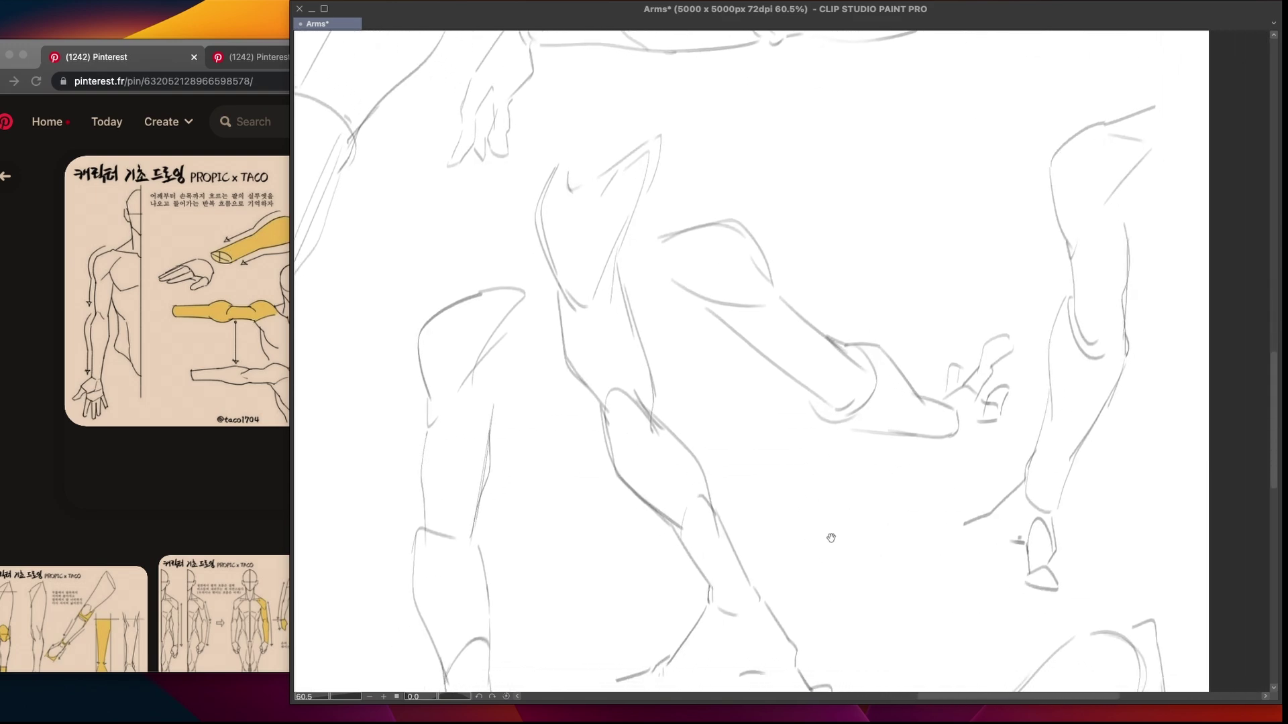
pyautogui.scroll(-2, 855, 573)
pyautogui.scroll(-2, 877, 503)
pyautogui.hscroll(-2, 876, 502)
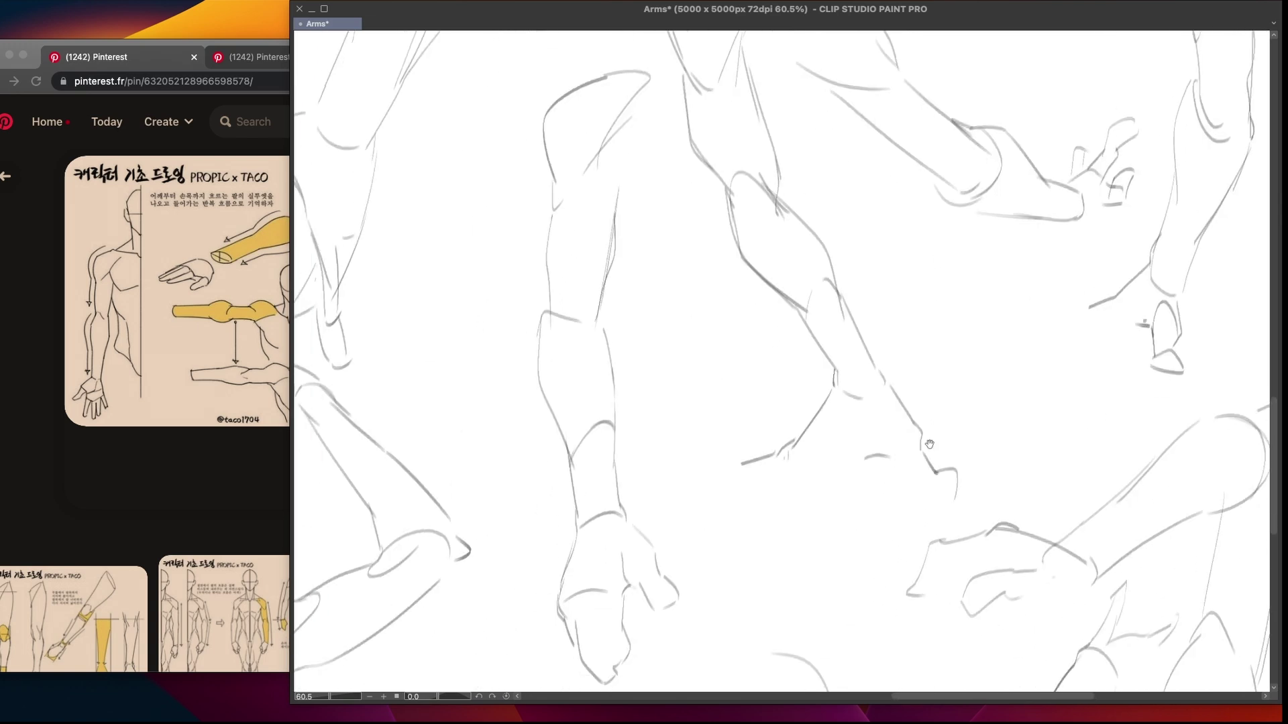
pyautogui.scroll(-2, 939, 442)
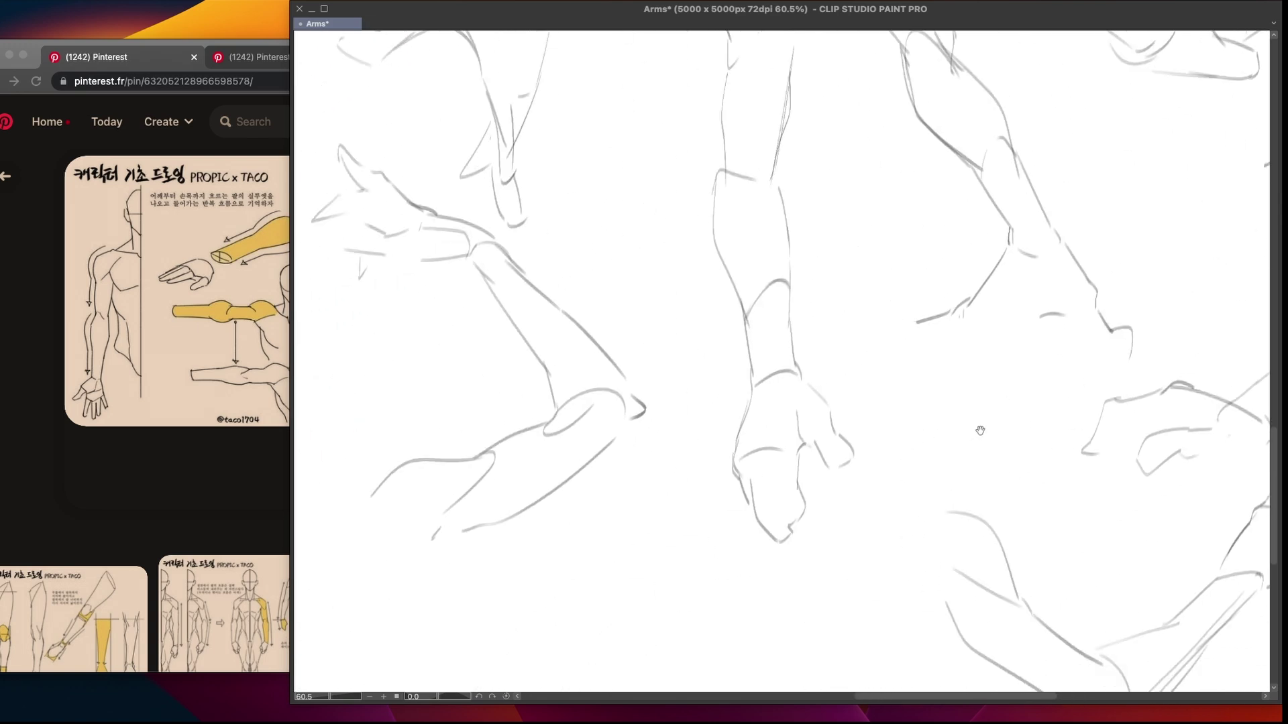
# Draw a blue arrow pointing at the forearm of the diagonal hanging arm sketch, and undo the arrow
pyautogui.scroll(3, 979, 425)
pyautogui.hscroll(4, 978, 426)
pyautogui.moveTo(865, 299)
pyautogui.mouseDown()
pyautogui.moveTo(779, 312)
pyautogui.moveTo(783, 331)
pyautogui.mouseUp()
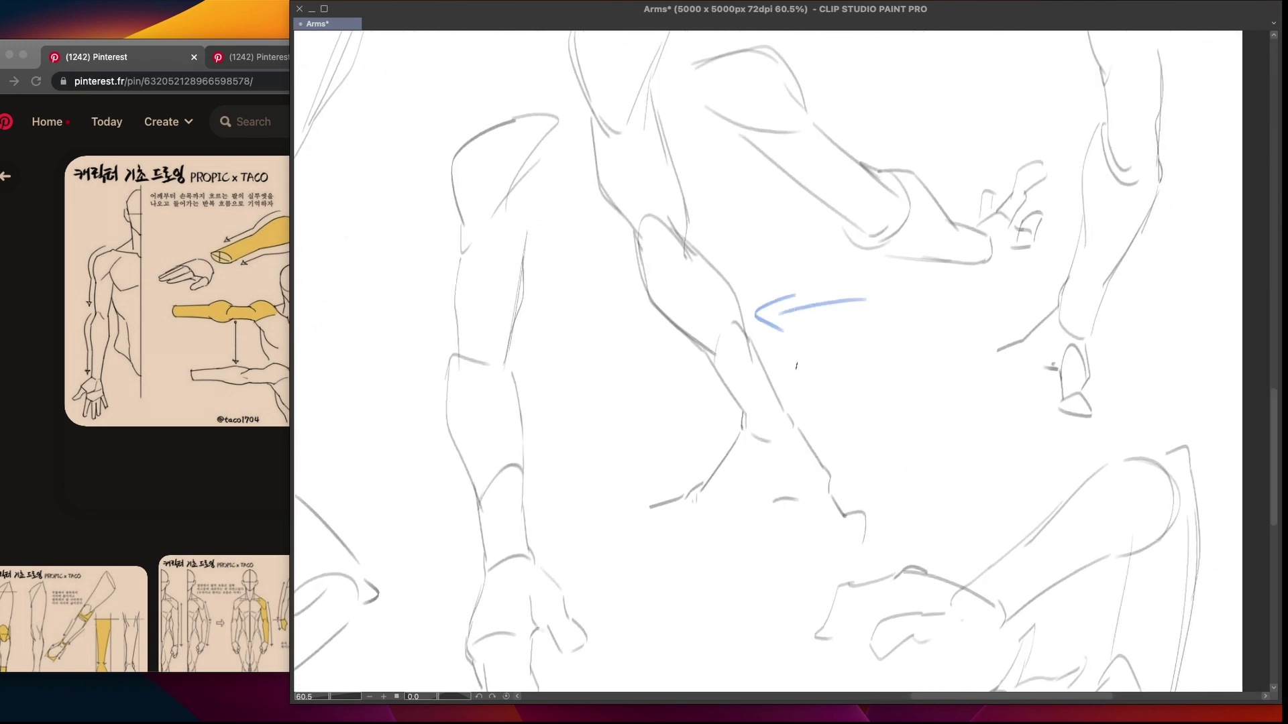
pyautogui.hotkey('ctrl', 'z')
pyautogui.hotkey('ctrl', 'z')
# Review the hanging arm and hand sketches, the numbered flexor and extensor arm, and the condyle diagrams across the sheet
pyautogui.scroll(-2, 695, 480)
pyautogui.hscroll(-3, 695, 480)
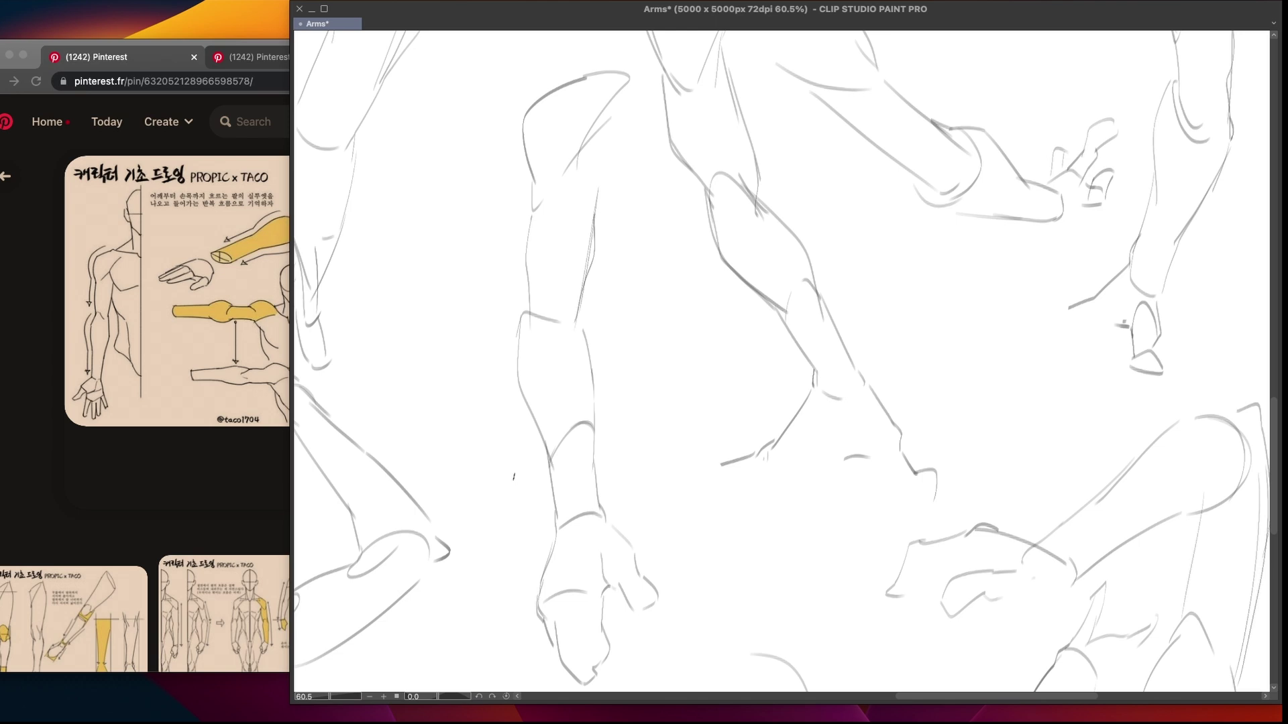
pyautogui.moveTo(767, 383); pyautogui.dragTo(654, 383)
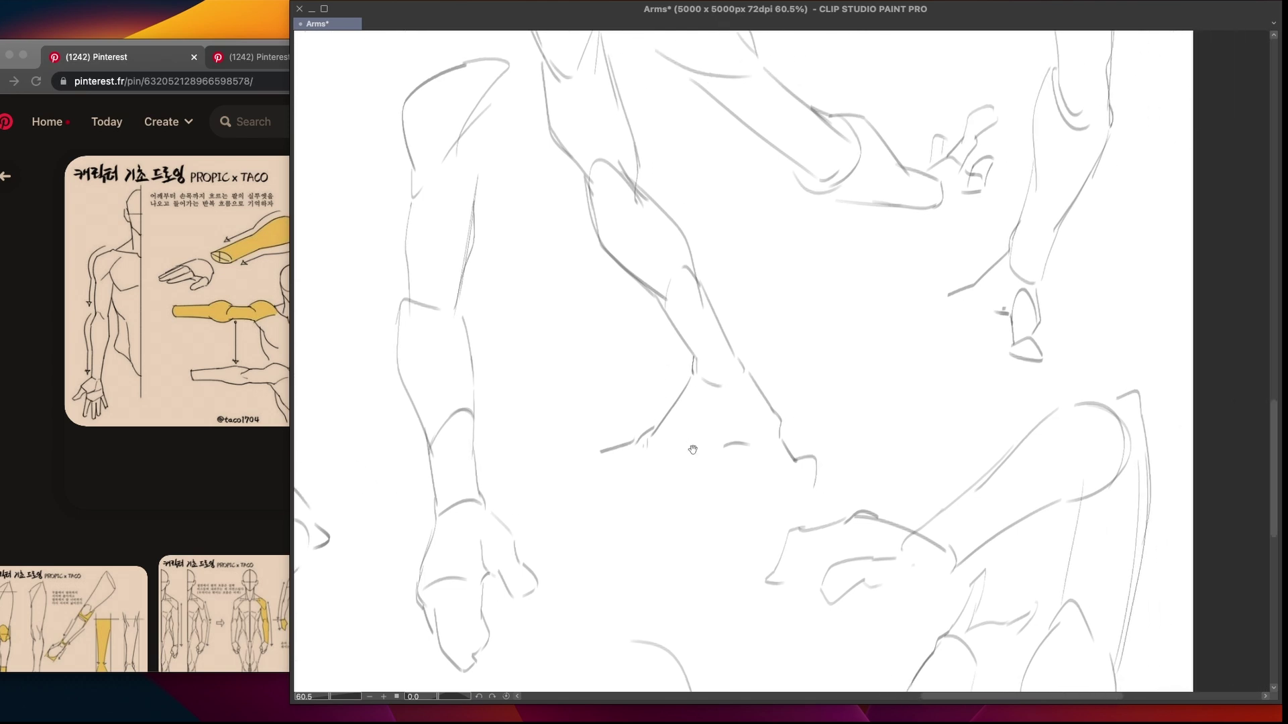
pyautogui.moveTo(658, 477); pyautogui.dragTo(665, 467)
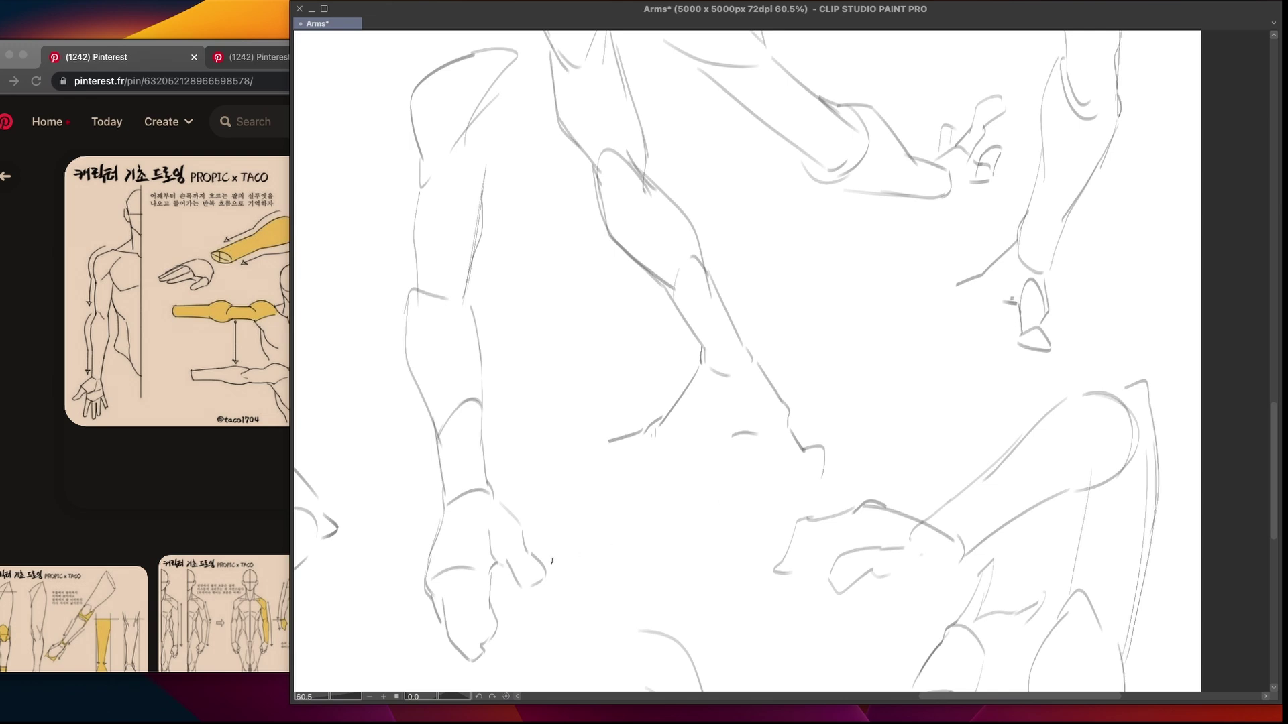
pyautogui.moveTo(552, 560)
pyautogui.mouseDown()
pyautogui.moveTo(563, 469)
pyautogui.moveTo(916, 465)
pyautogui.mouseUp()
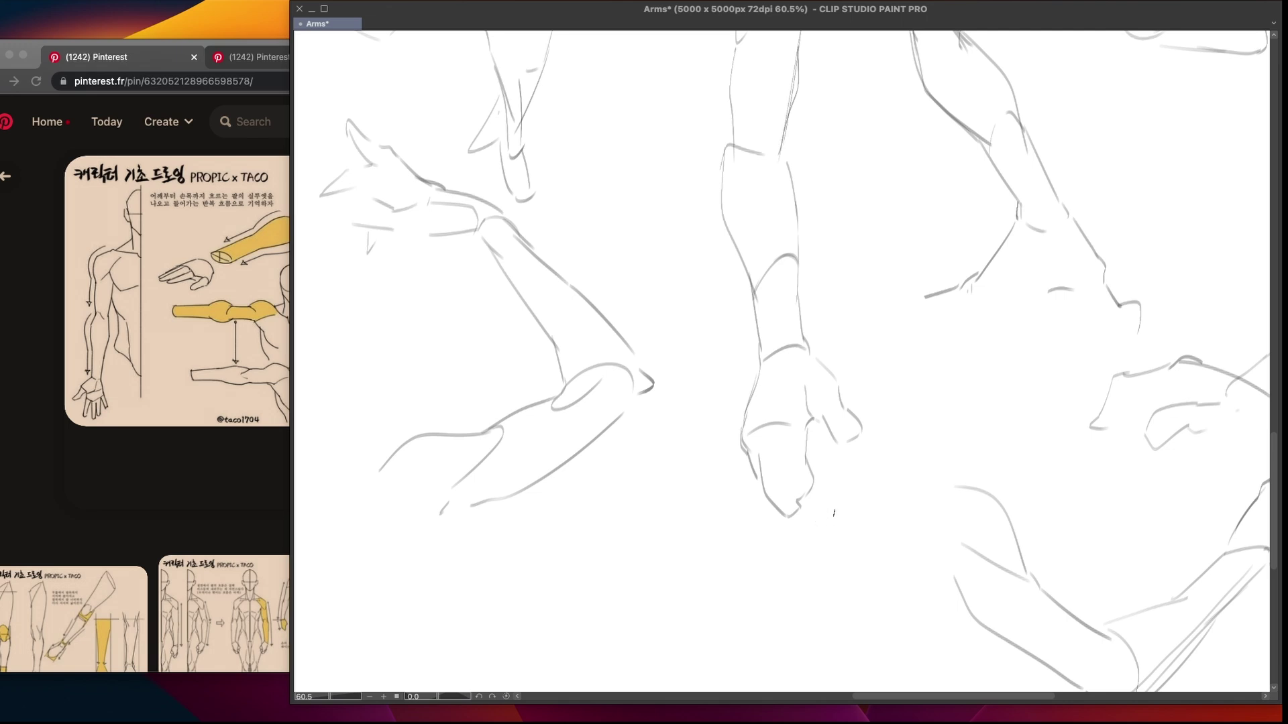
pyautogui.moveTo(719, 496)
pyautogui.mouseDown()
pyautogui.moveTo(811, 515)
pyautogui.moveTo(780, 510)
pyautogui.moveTo(659, 721)
pyautogui.mouseUp()
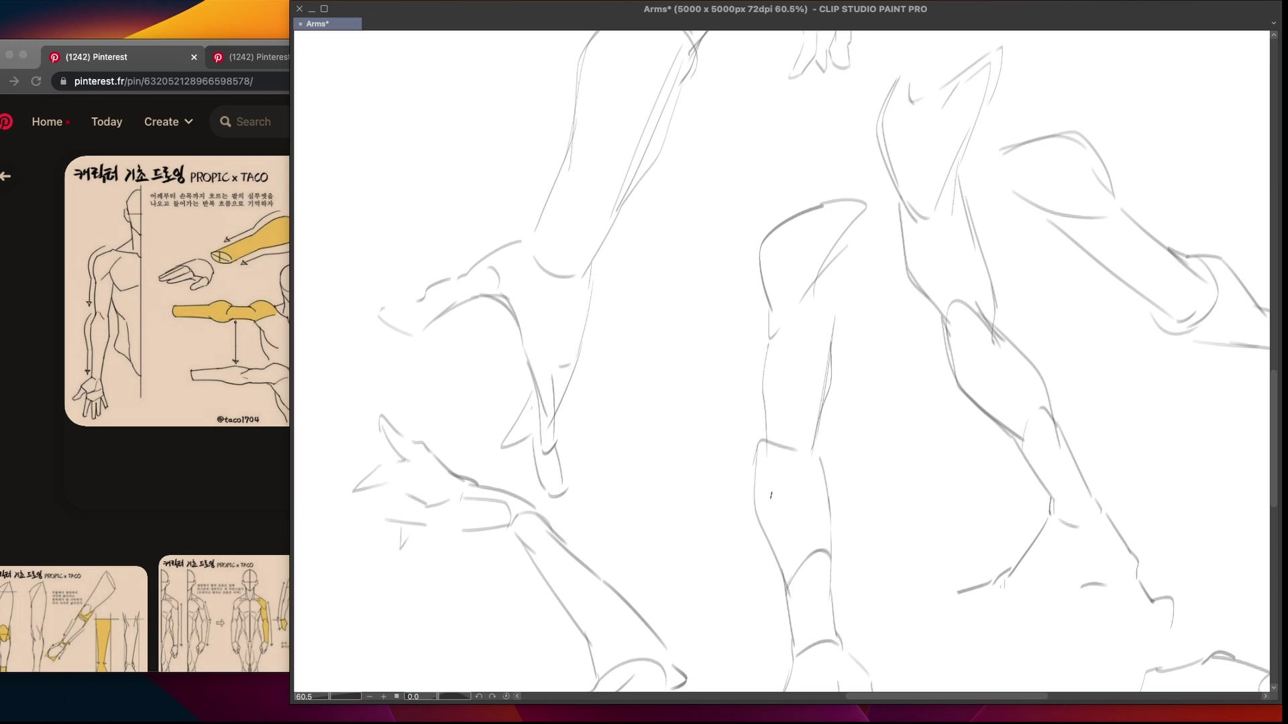
pyautogui.hscroll(-15, 746, 503)
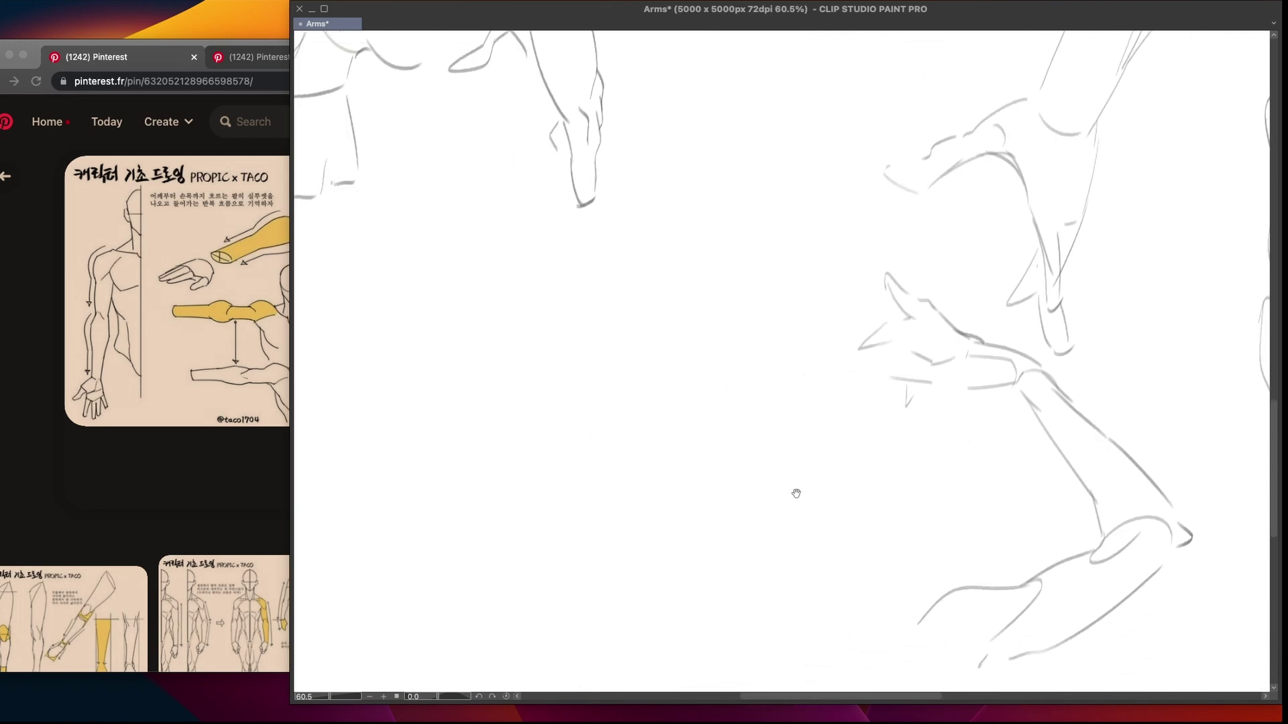
pyautogui.hscroll(-3, 785, 577)
pyautogui.scroll(2, 785, 577)
pyautogui.hscroll(11, 704, 586)
pyautogui.scroll(7, 705, 586)
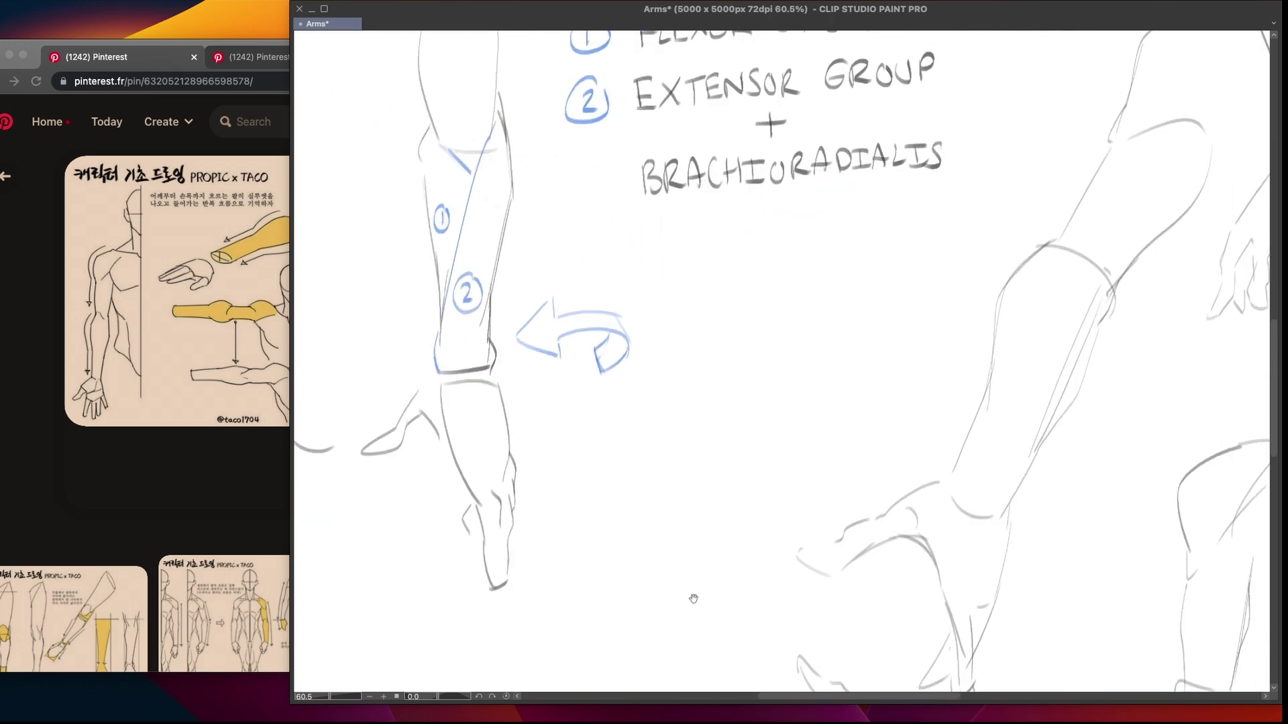
pyautogui.hscroll(10, 727, 625)
pyautogui.scroll(5, 728, 625)
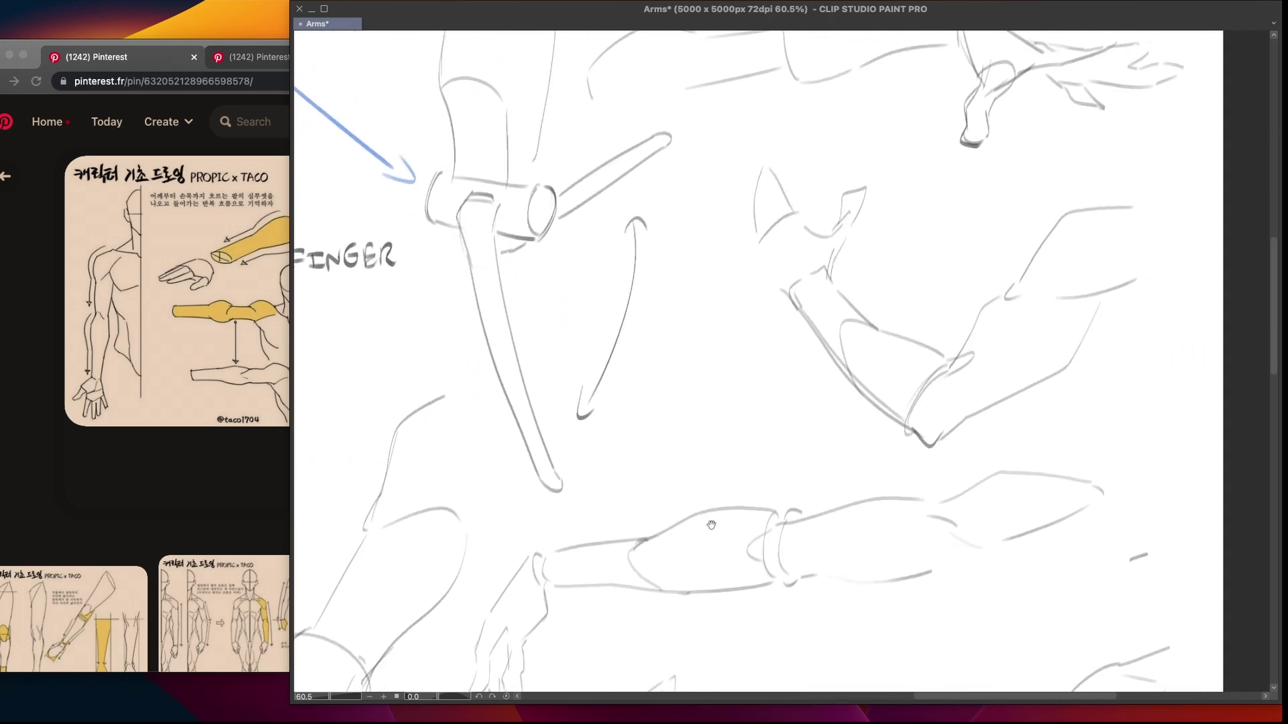
pyautogui.hscroll(-17, 704, 525)
pyautogui.scroll(-2, 704, 525)
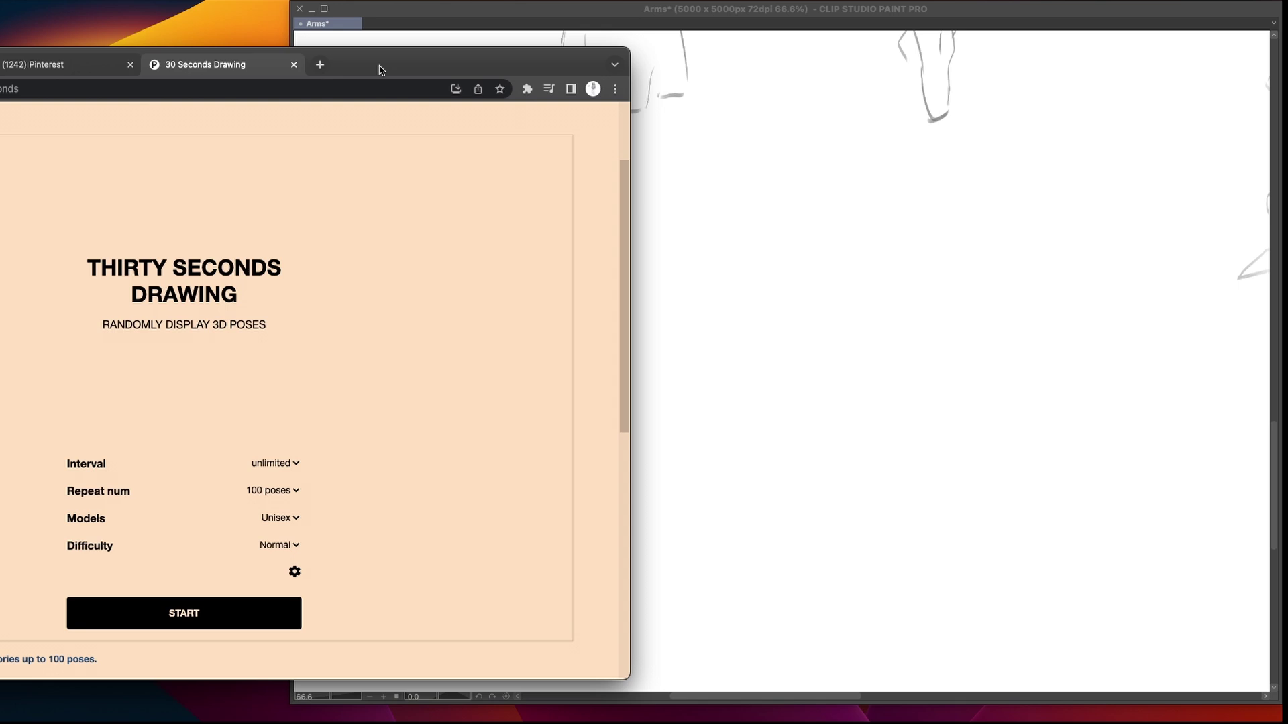
# Switch to the Posemaniacs thirty-second drawing page and start a session of random 3D poses
pyautogui.moveTo(381, 69); pyautogui.dragTo(372, 61)
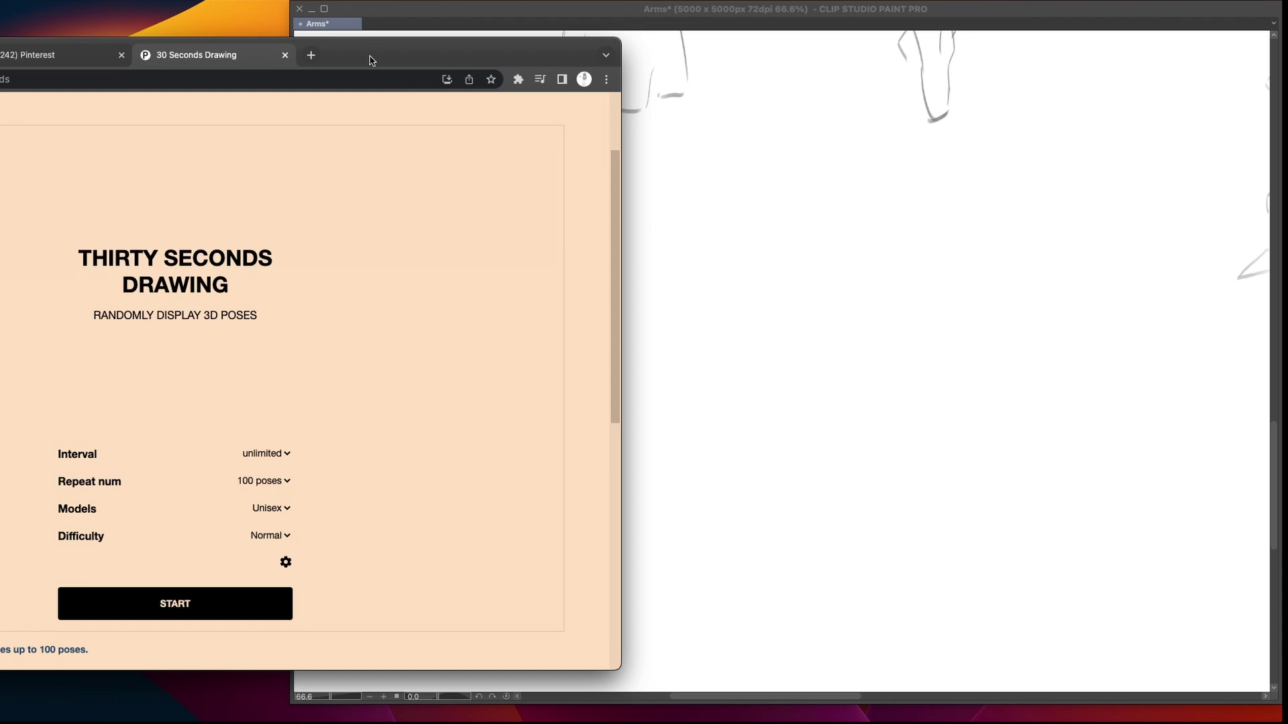
pyautogui.click(147, 607)
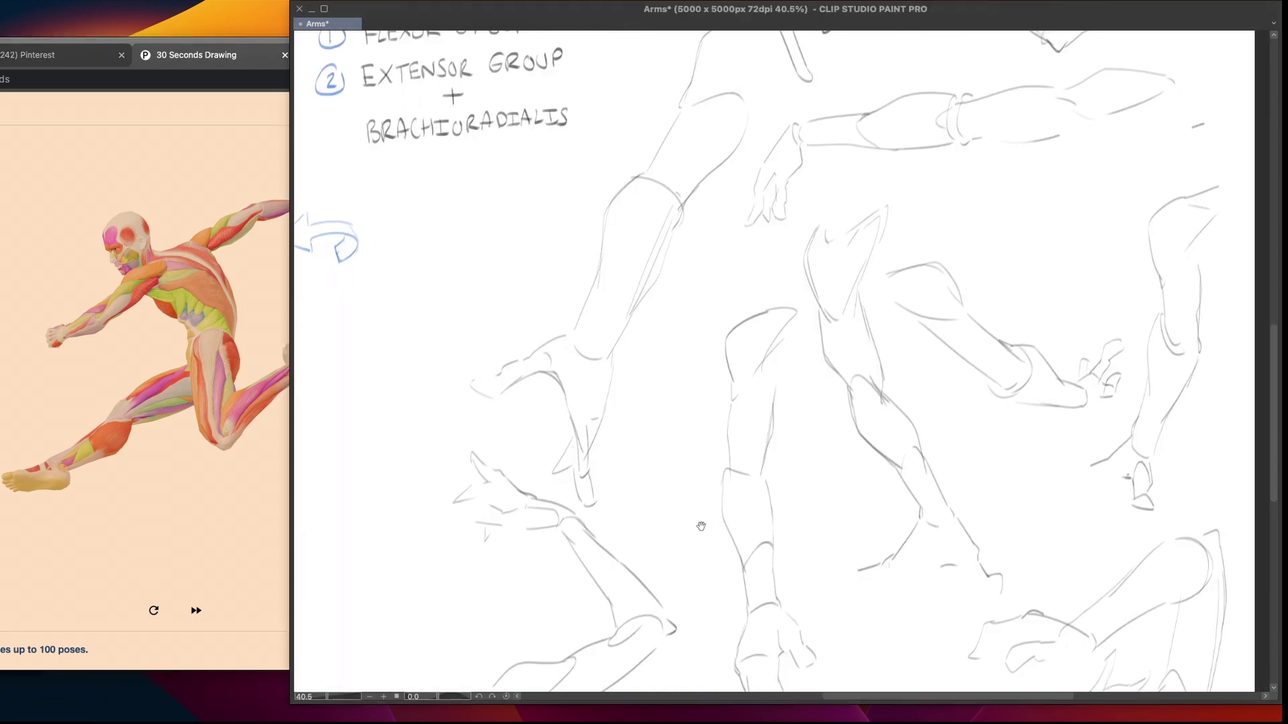
# Return to the Arms sheet beside the displayed 3D pose, and look closely at the outstretched arm sketch
pyautogui.moveTo(668, 527); pyautogui.dragTo(722, 497)
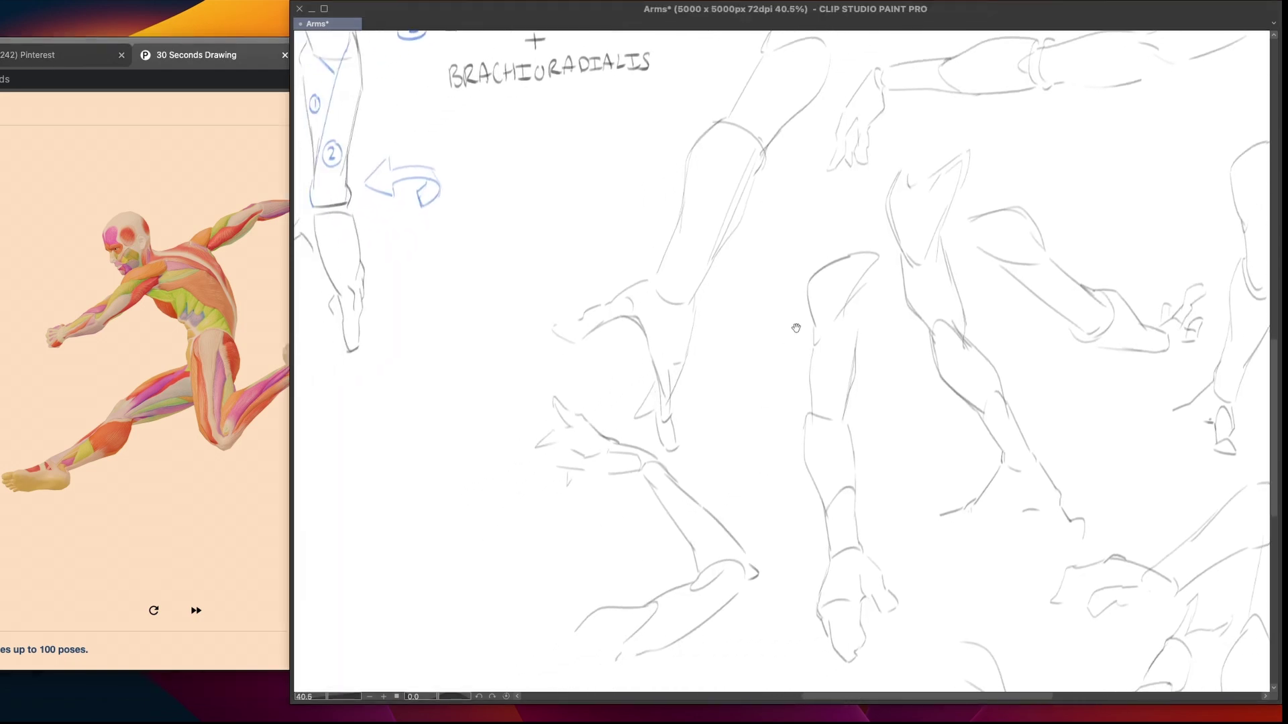
pyautogui.scroll(5, 813, 279)
pyautogui.scroll(5, 871, 237)
pyautogui.moveTo(780, 248); pyautogui.dragTo(778, 259)
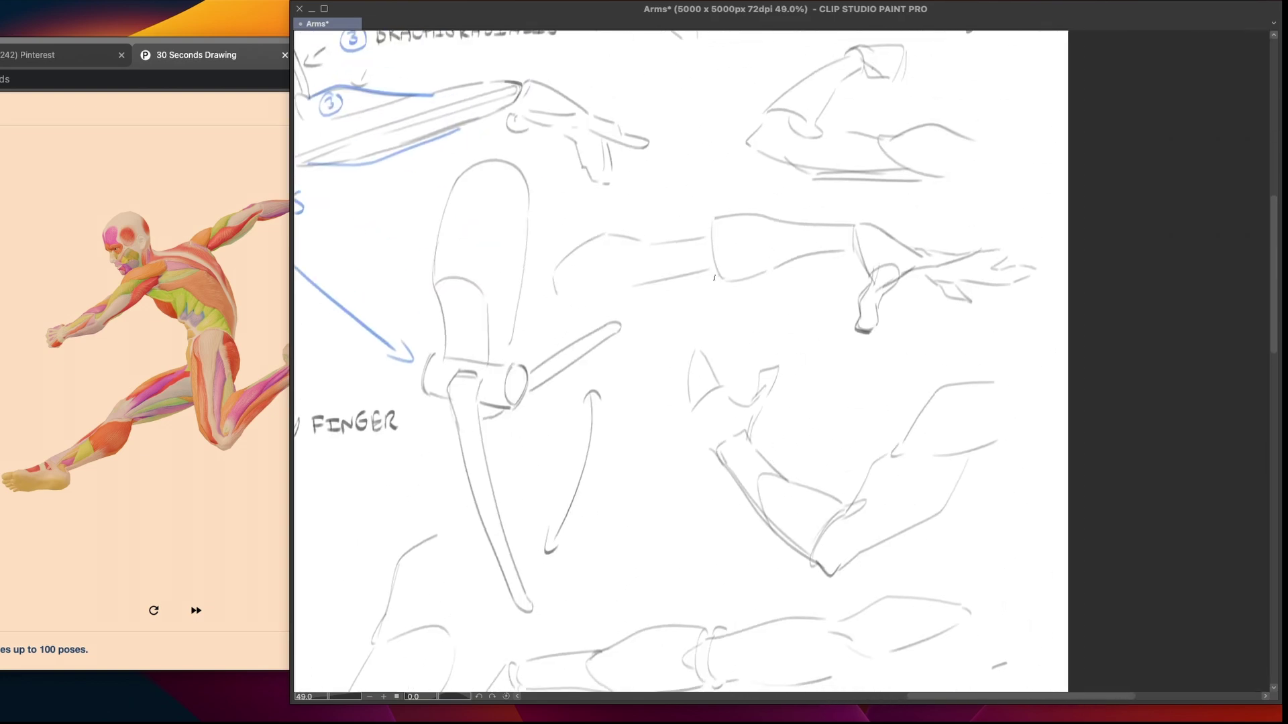
pyautogui.scroll(4, 758, 221)
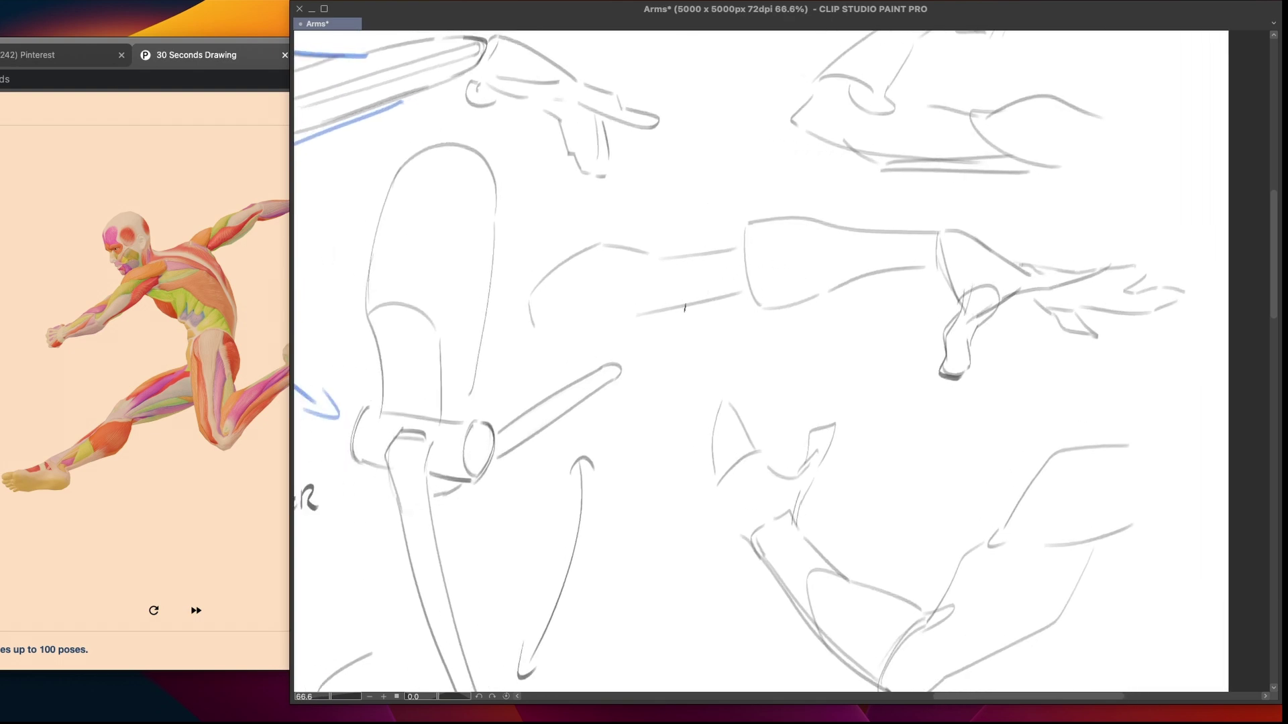
# Try marking the lower edge and the width of the outstretched arm sketch's upper arm, and undo the marks
pyautogui.moveTo(617, 323); pyautogui.dragTo(740, 290)
pyautogui.moveTo(631, 260)
pyautogui.mouseDown()
pyautogui.moveTo(745, 249)
pyautogui.moveTo(681, 267)
pyautogui.moveTo(687, 316)
pyautogui.mouseUp()
pyautogui.hotkey('ctrl', 'z')
pyautogui.hotkey('ctrl', 'z')
pyautogui.hotkey('ctrl', 'z')
pyautogui.hotkey('ctrl', 'z')
# Trace over the upper and lower forearm contours of the outstretched arm sketch, and undo the strokes
pyautogui.moveTo(746, 247); pyautogui.dragTo(779, 310)
pyautogui.moveTo(752, 220); pyautogui.dragTo(869, 231)
pyautogui.hotkey('ctrl', 'z')
pyautogui.moveTo(740, 226)
pyautogui.mouseDown()
pyautogui.moveTo(794, 217)
pyautogui.moveTo(906, 247)
pyautogui.mouseUp()
pyautogui.moveTo(777, 310); pyautogui.dragTo(932, 266)
pyautogui.moveTo(861, 244); pyautogui.dragTo(944, 234)
pyautogui.hotkey('ctrl', 'z')
pyautogui.hotkey('ctrl', 'z')
pyautogui.hotkey('ctrl', 'z')
pyautogui.hotkey('ctrl', 'z')
# Mark the elbow and wrist points on the bent arm labelled deltoid, brachialis and brachioradialis, and undo the marks
pyautogui.moveTo(900, 288); pyautogui.dragTo(937, 119)
pyautogui.moveTo(462, 191)
pyautogui.mouseDown()
pyautogui.moveTo(580, 379)
pyautogui.moveTo(769, 570)
pyautogui.mouseUp()
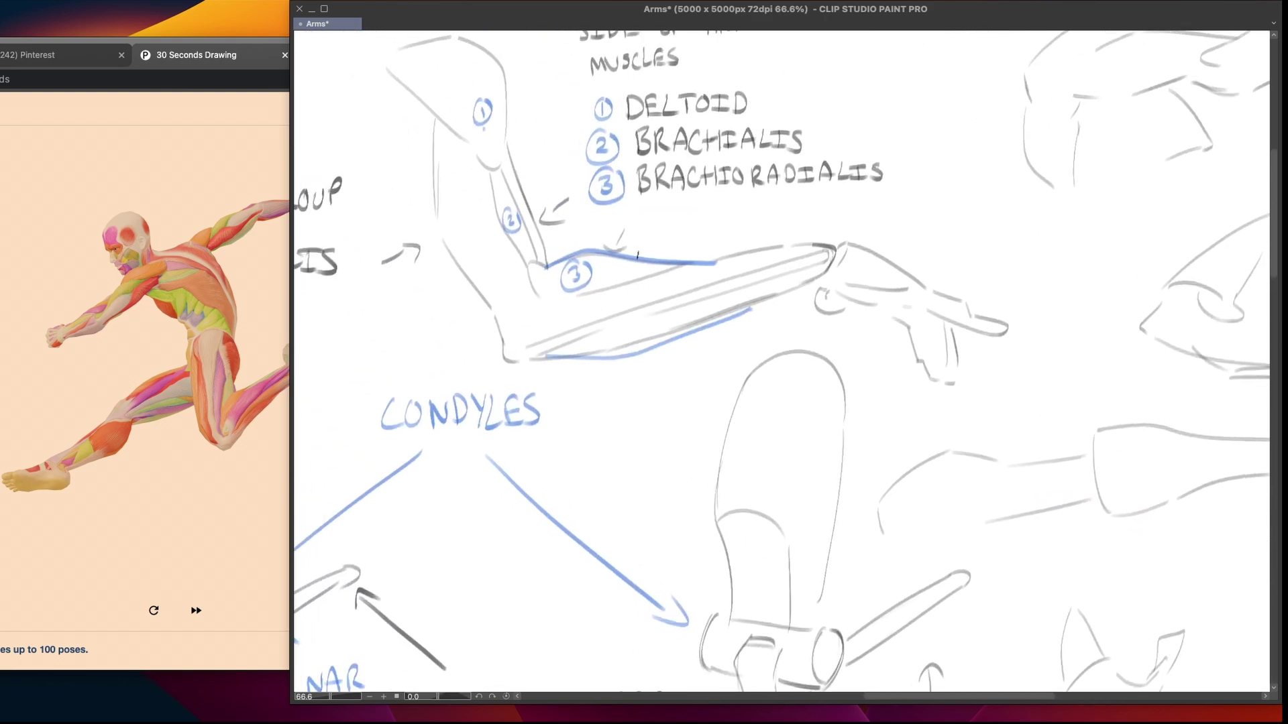
pyautogui.moveTo(582, 220); pyautogui.dragTo(652, 390)
pyautogui.moveTo(505, 353); pyautogui.dragTo(515, 360)
pyautogui.moveTo(829, 253); pyautogui.dragTo(826, 261)
pyautogui.hotkey('ctrl', 'z')
pyautogui.hotkey('ctrl', 'z')
pyautogui.moveTo(656, 507); pyautogui.dragTo(688, 467)
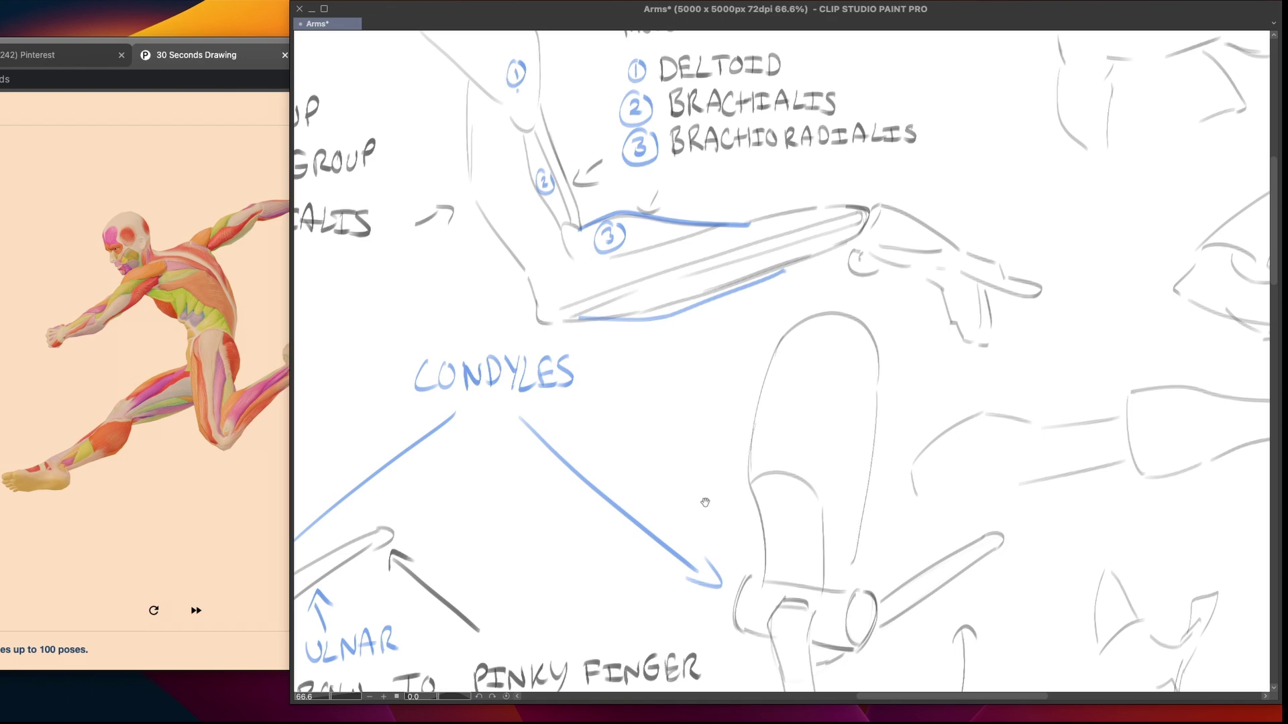
# Sketch a curved shoulder contour ending in a small hook in the blank area below the hand sketches
pyautogui.scroll(-15, 719, 491)
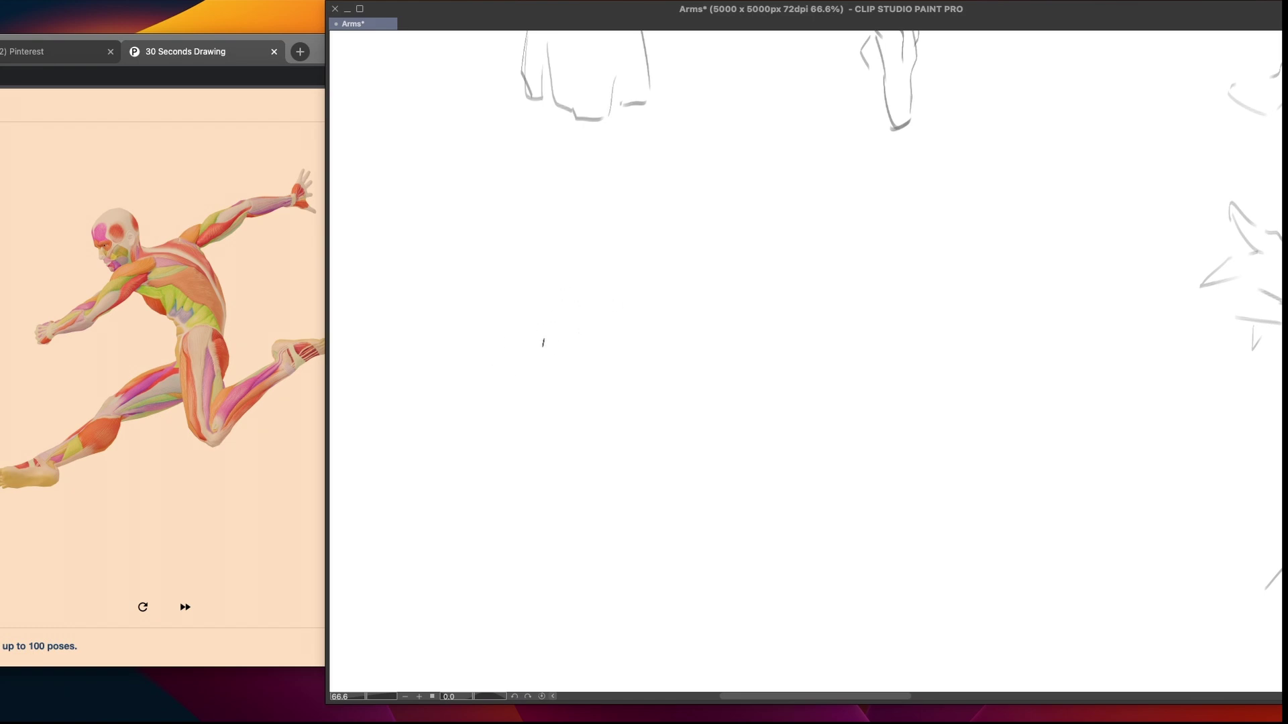
pyautogui.moveTo(481, 358); pyautogui.dragTo(609, 299)
pyautogui.hotkey('ctrl', 'z')
pyautogui.moveTo(474, 356); pyautogui.dragTo(590, 298)
pyautogui.moveTo(589, 297); pyautogui.dragTo(602, 296)
pyautogui.moveTo(710, 262)
pyautogui.mouseDown()
pyautogui.moveTo(644, 330)
pyautogui.moveTo(517, 388)
pyautogui.moveTo(513, 417)
pyautogui.moveTo(592, 364)
pyautogui.moveTo(534, 497)
pyautogui.moveTo(636, 205)
pyautogui.mouseUp()
pyautogui.moveTo(597, 142)
pyautogui.mouseDown()
pyautogui.moveTo(500, 201)
pyautogui.moveTo(642, 221)
pyautogui.mouseUp()
pyautogui.hotkey('ctrl', 'z')
# Trace both upper arm contours of the large hanging arm sketch beside the muscle group labels, and undo the strokes
pyautogui.moveTo(338, 582)
pyautogui.mouseDown()
pyautogui.moveTo(429, 491)
pyautogui.moveTo(717, 303)
pyautogui.moveTo(821, 132)
pyautogui.mouseUp()
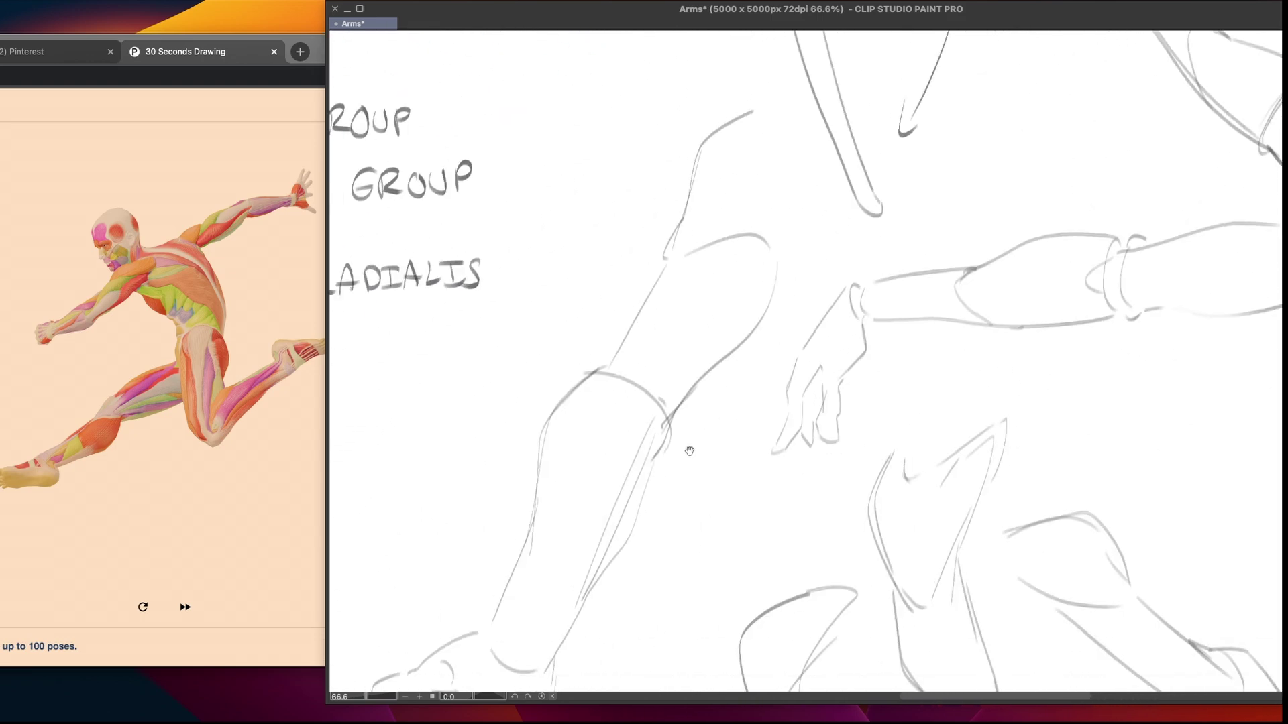
pyautogui.moveTo(692, 445); pyautogui.dragTo(696, 462)
pyautogui.moveTo(663, 276); pyautogui.dragTo(614, 371)
pyautogui.moveTo(788, 276)
pyautogui.mouseDown()
pyautogui.moveTo(783, 336)
pyautogui.moveTo(702, 411)
pyautogui.mouseUp()
pyautogui.hotkey('ctrl', 'z')
pyautogui.moveTo(789, 290); pyautogui.dragTo(703, 405)
pyautogui.hotkey('ctrl', 'z')
pyautogui.hotkey('ctrl', 'z')
# Compare the new shoulder contour with the hanging and outstretched arm sketches across the sheet
pyautogui.moveTo(389, 470)
pyautogui.mouseDown()
pyautogui.moveTo(460, 465)
pyautogui.moveTo(673, 365)
pyautogui.moveTo(787, 334)
pyautogui.moveTo(684, 391)
pyautogui.moveTo(713, 373)
pyautogui.mouseUp()
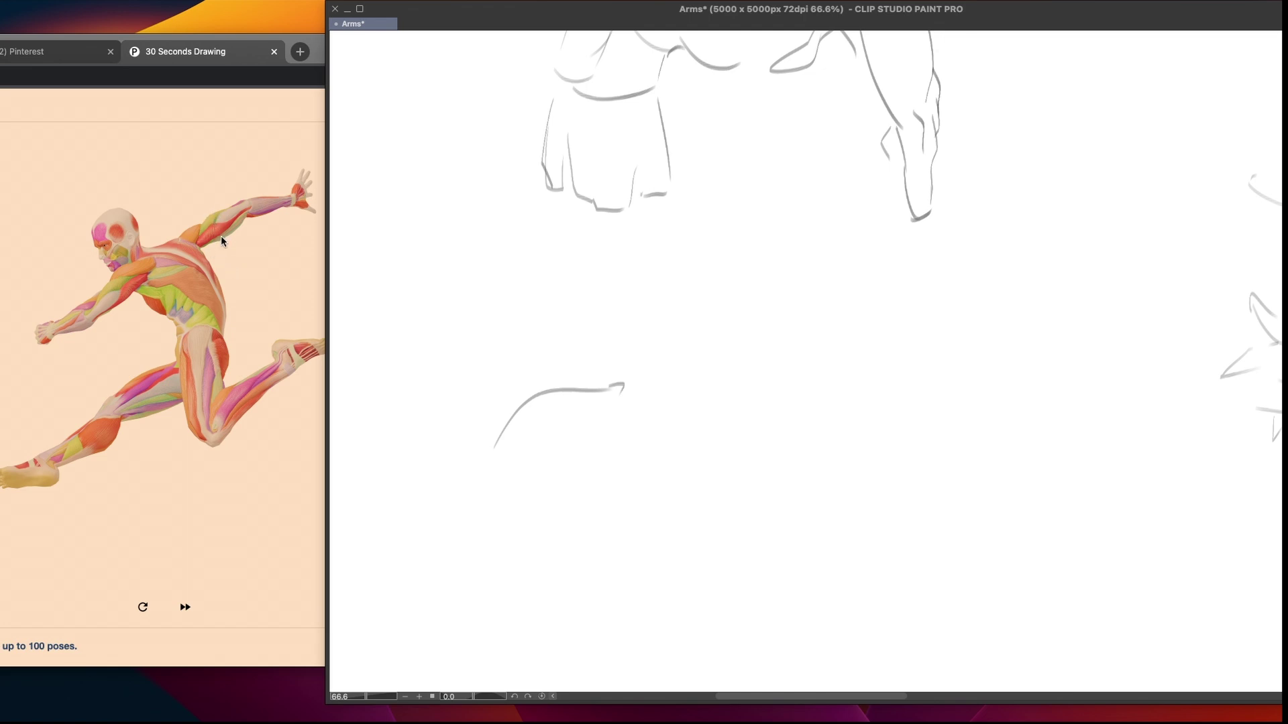
pyautogui.moveTo(839, 419)
pyautogui.mouseDown()
pyautogui.moveTo(563, 437)
pyautogui.moveTo(684, 371)
pyautogui.moveTo(597, 399)
pyautogui.mouseUp()
pyautogui.moveTo(765, 334); pyautogui.dragTo(684, 418)
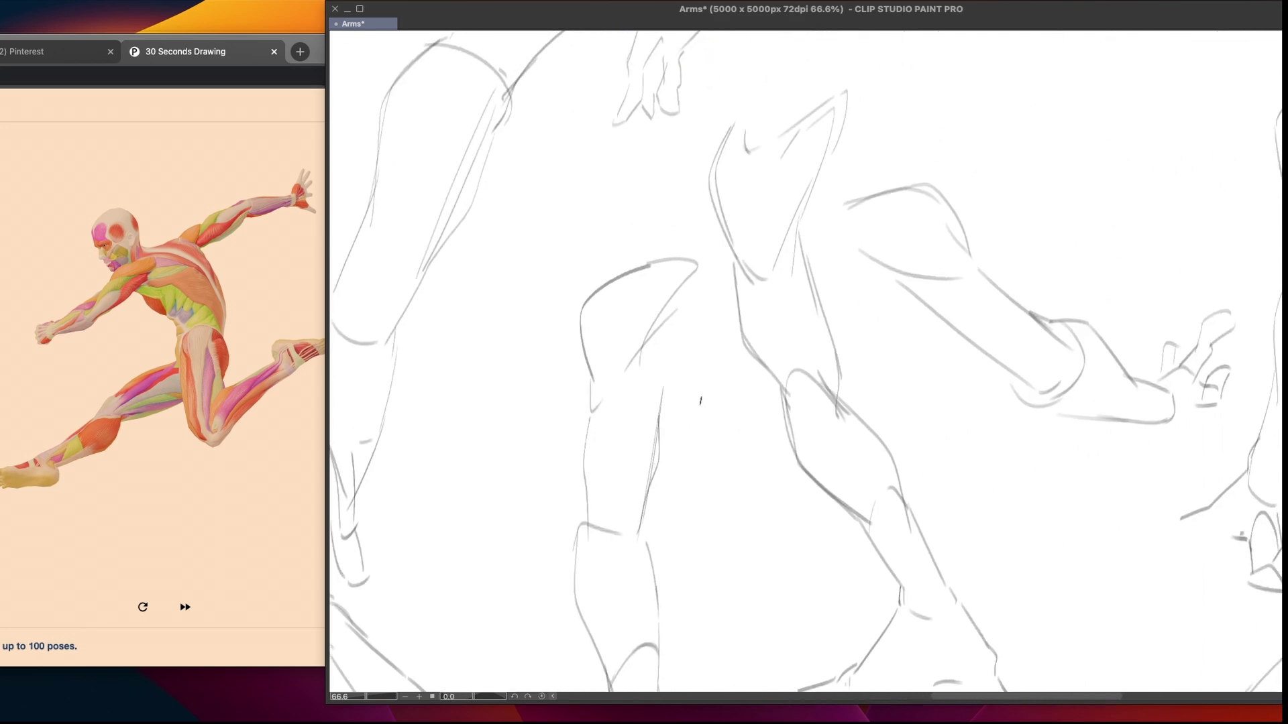
pyautogui.moveTo(759, 400); pyautogui.dragTo(599, 429)
pyautogui.moveTo(658, 396)
pyautogui.mouseDown()
pyautogui.moveTo(637, 393)
pyautogui.moveTo(689, 404)
pyautogui.moveTo(688, 476)
pyautogui.mouseUp()
pyautogui.moveTo(652, 359); pyautogui.dragTo(633, 483)
pyautogui.moveTo(617, 428); pyautogui.dragTo(723, 431)
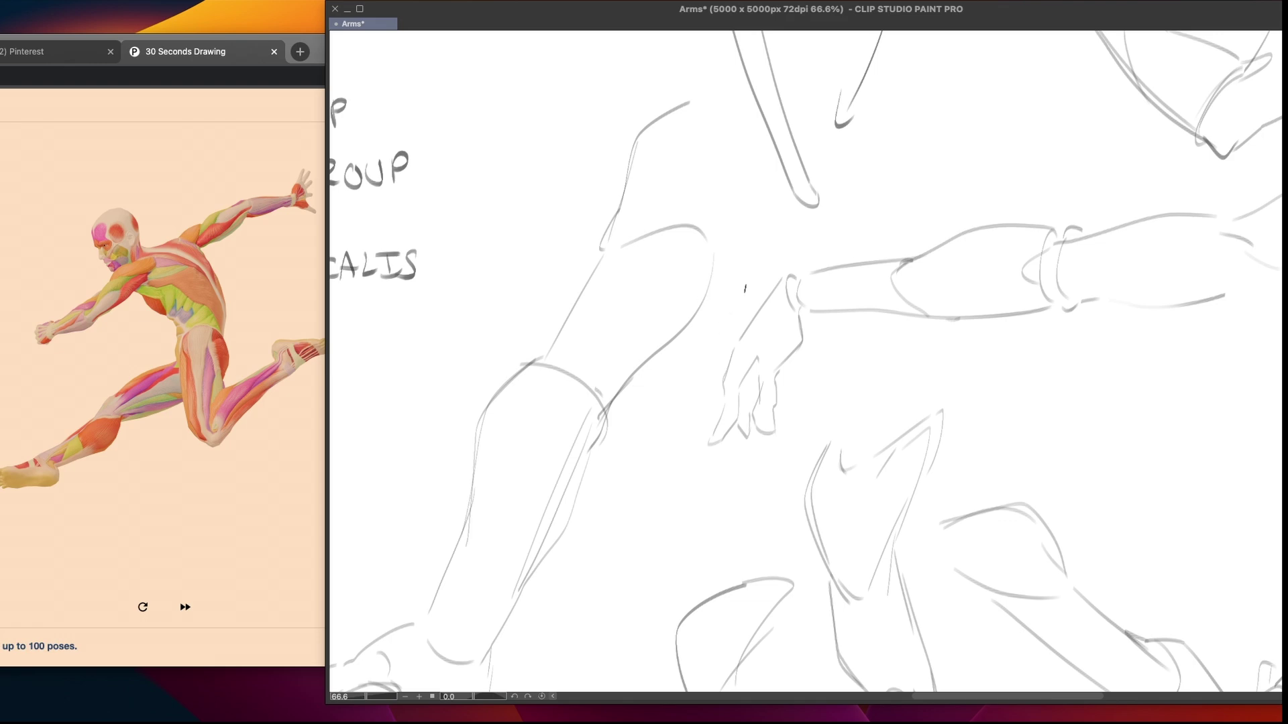
pyautogui.moveTo(723, 290); pyautogui.dragTo(715, 315)
# Draw contour arrows and a slanted double-headed arrow across the raised-hand arm in the coloured reference, and undo them
pyautogui.moveTo(558, 333)
pyautogui.mouseDown()
pyautogui.moveTo(735, 277)
pyautogui.moveTo(664, 431)
pyautogui.moveTo(617, 448)
pyautogui.mouseUp()
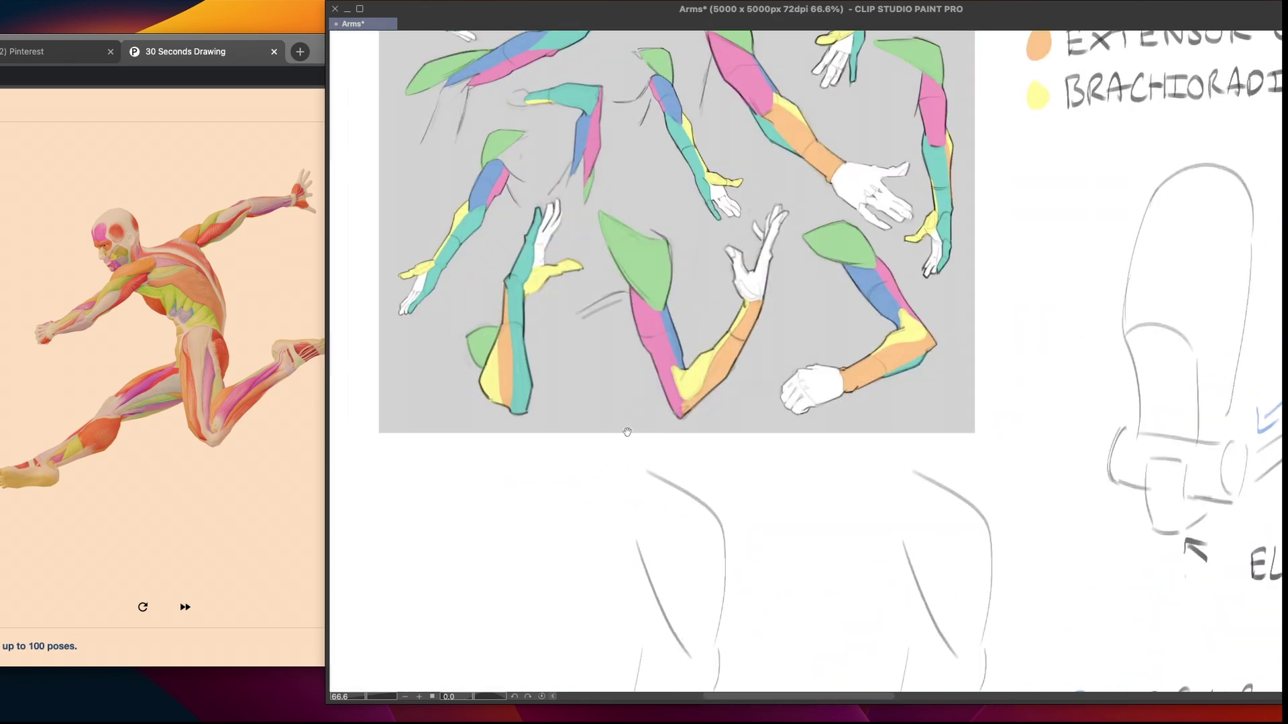
pyautogui.scroll(5, 665, 373)
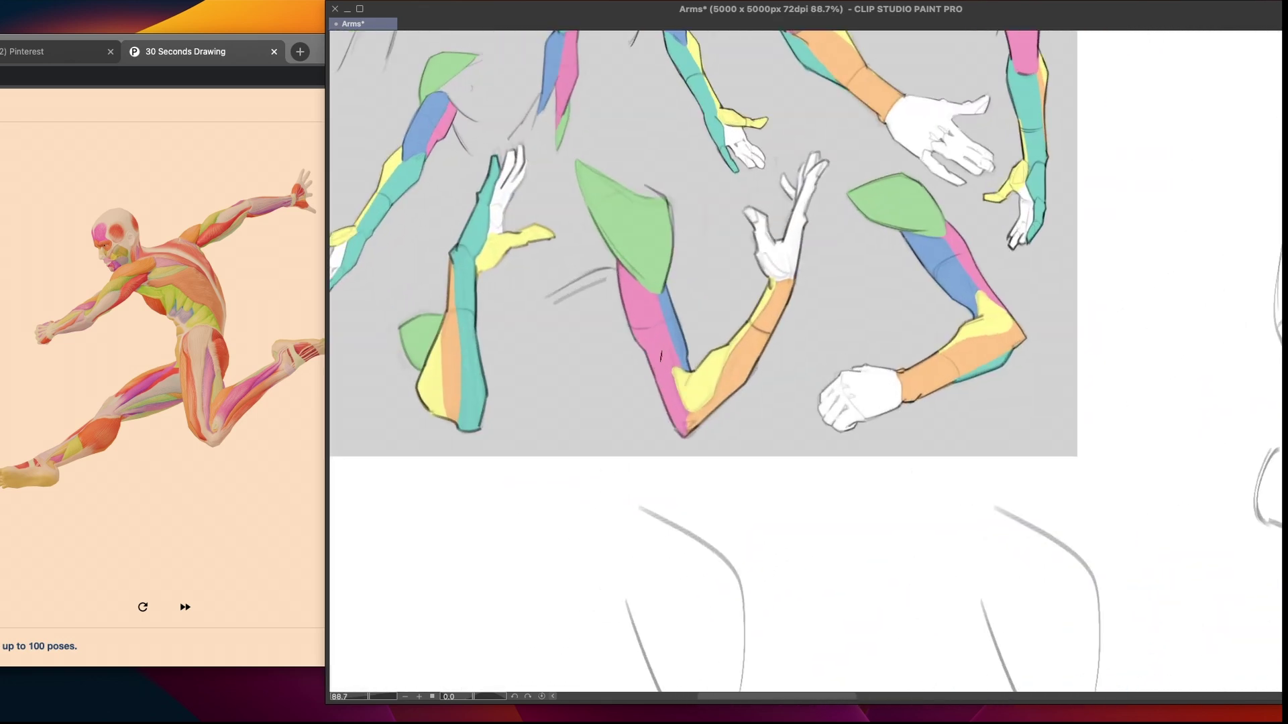
pyautogui.moveTo(567, 360)
pyautogui.mouseDown()
pyautogui.moveTo(611, 330)
pyautogui.moveTo(604, 362)
pyautogui.mouseUp()
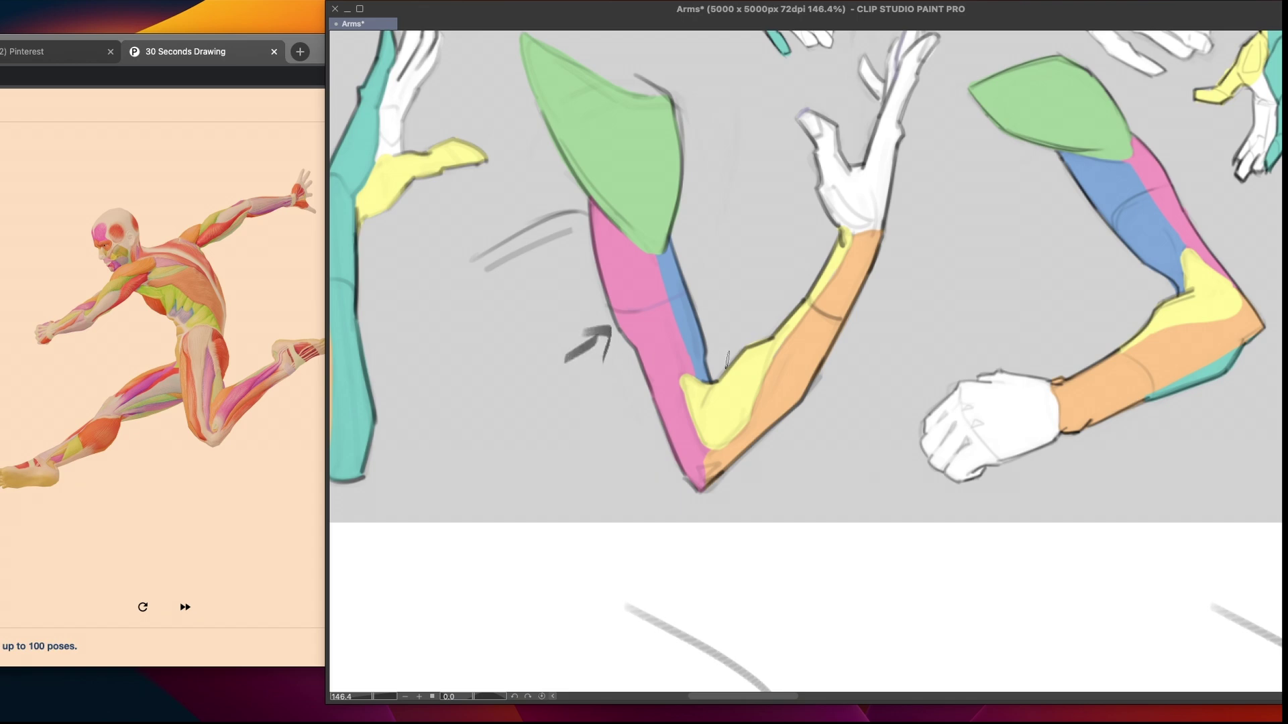
pyautogui.moveTo(742, 324)
pyautogui.mouseDown()
pyautogui.moveTo(718, 350)
pyautogui.moveTo(731, 347)
pyautogui.mouseUp()
pyautogui.moveTo(540, 312)
pyautogui.mouseDown()
pyautogui.moveTo(743, 354)
pyautogui.moveTo(731, 367)
pyautogui.mouseUp()
pyautogui.moveTo(555, 291); pyautogui.dragTo(563, 364)
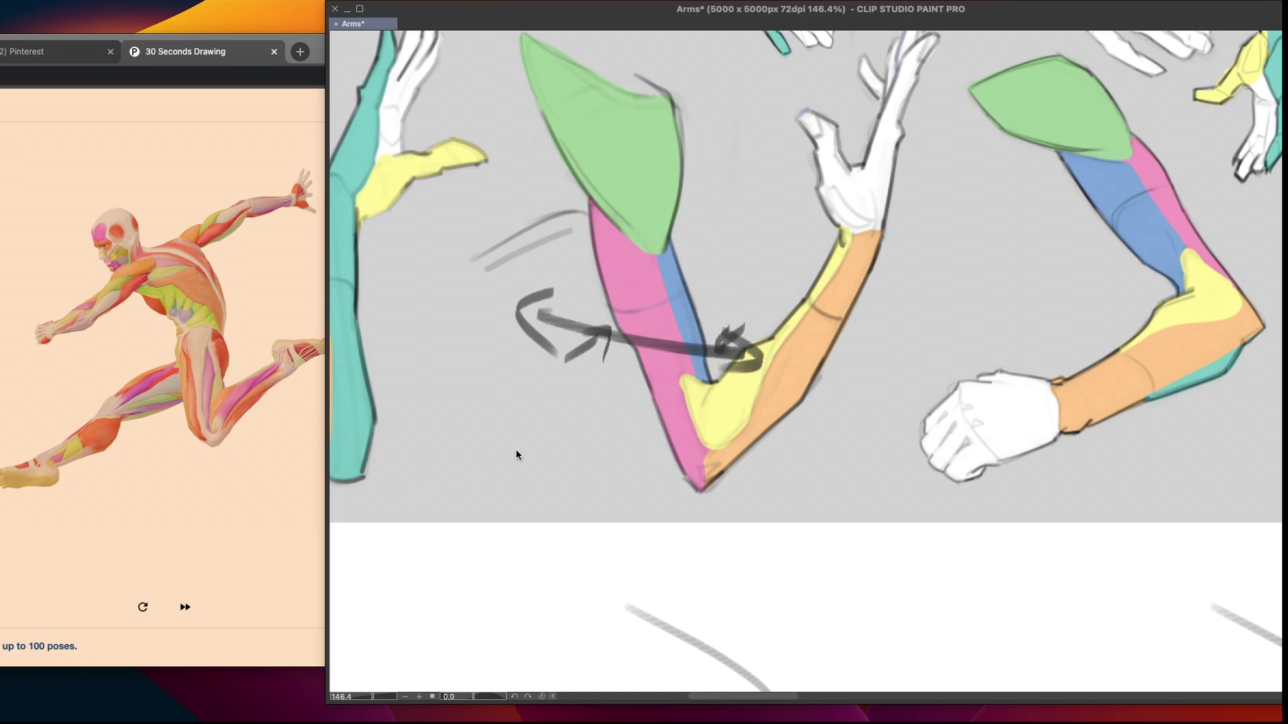
pyautogui.hotkey('ctrl', 'z')
pyautogui.hotkey('ctrl', 'z')
pyautogui.hotkey('ctrl', 'z')
pyautogui.hotkey('ctrl', 'z')
pyautogui.hotkey('ctrl', 'z')
pyautogui.hotkey('ctrl', 'z')
pyautogui.hotkey('ctrl', 'z')
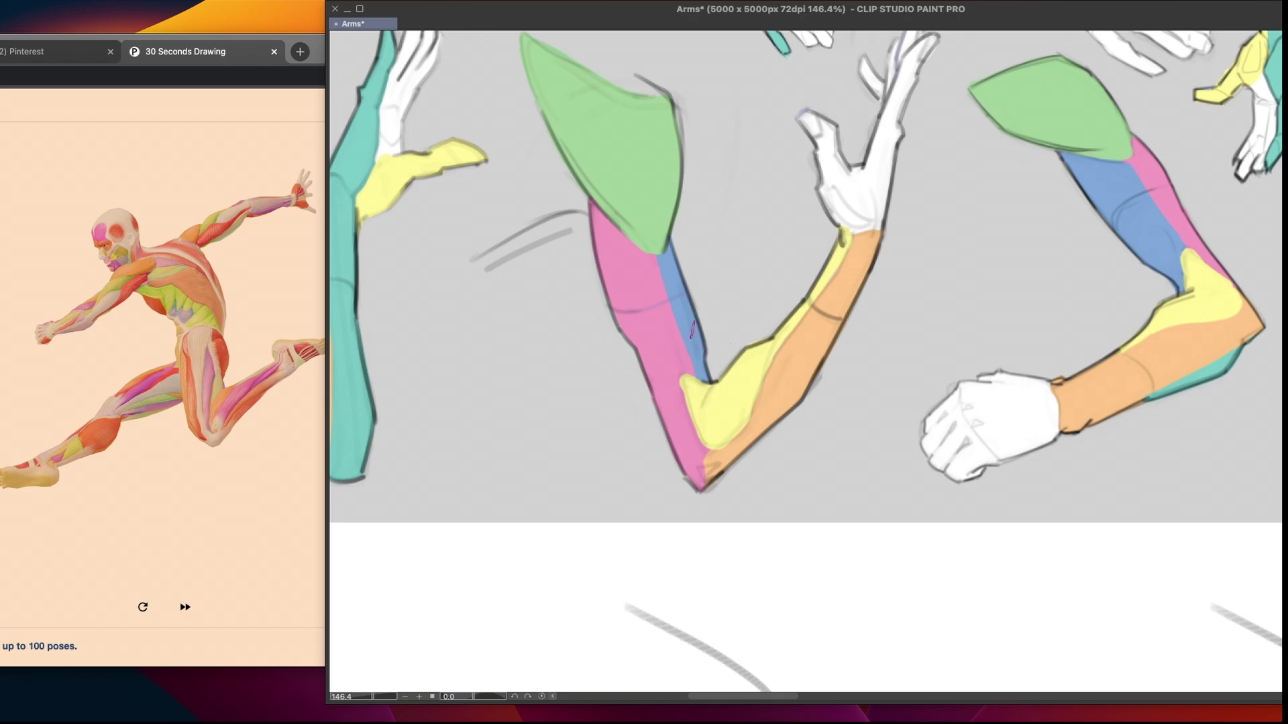
# Draw a double-headed arrow across the upper arm of the fist-handed reference arm, and undo it
pyautogui.hscroll(10, 928, 251)
pyautogui.scroll(4, 927, 252)
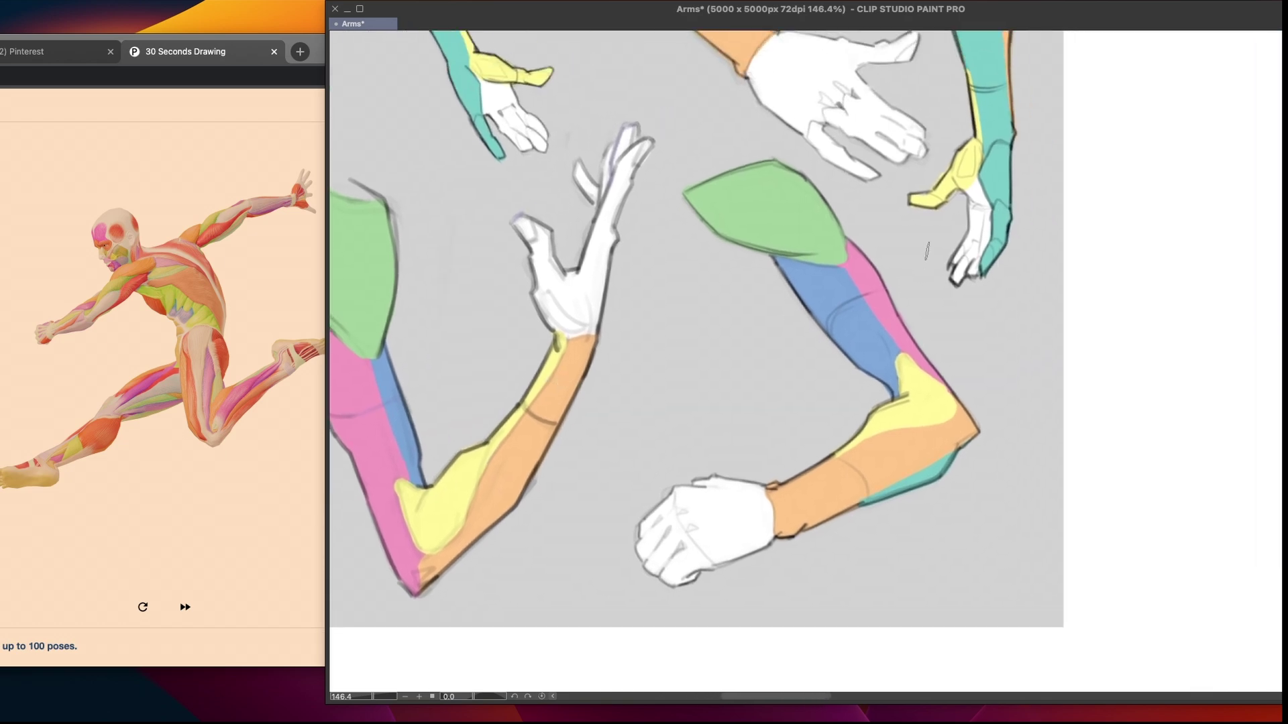
pyautogui.moveTo(884, 249)
pyautogui.mouseDown()
pyautogui.moveTo(849, 402)
pyautogui.moveTo(869, 403)
pyautogui.moveTo(907, 273)
pyautogui.mouseUp()
pyautogui.hotkey('ctrl', 'z')
pyautogui.hotkey('ctrl', 'z')
pyautogui.hotkey('ctrl', 'z')
pyautogui.hotkey('ctrl', 'z')
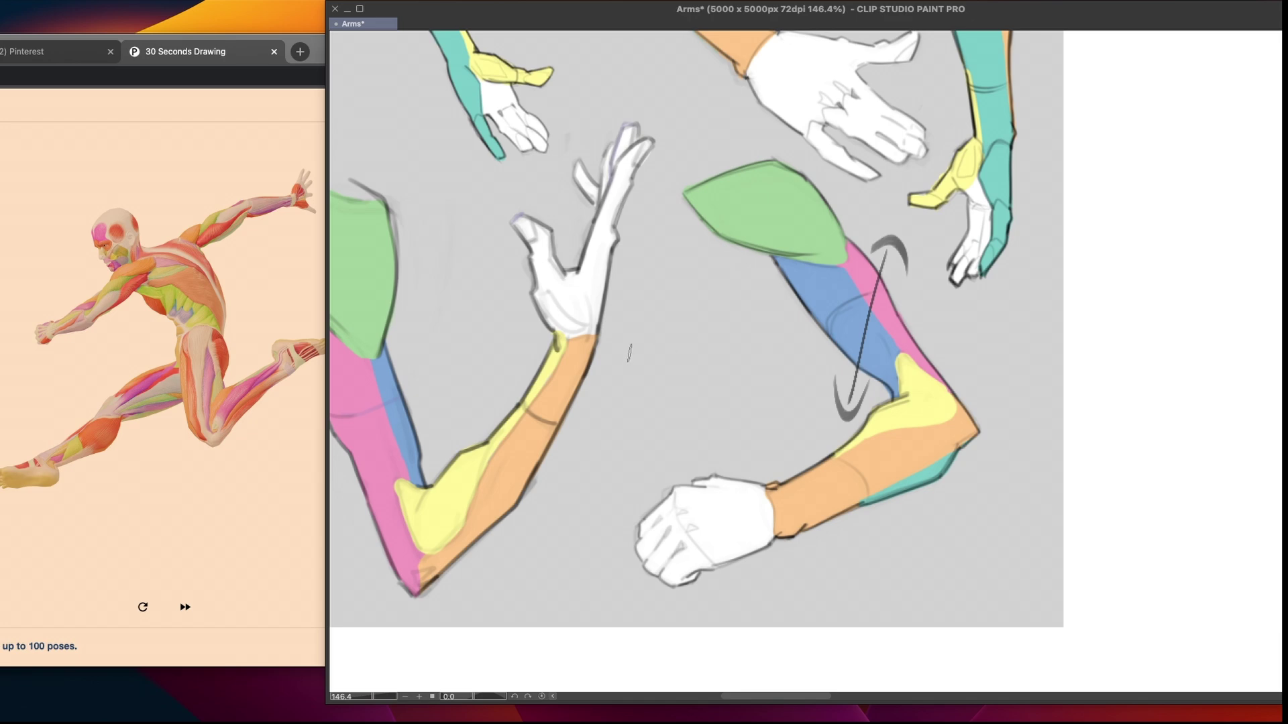
# Draw a diagonal double-headed arrow across the blue and pink upper arm of the sharply bent reference arm, and undo it
pyautogui.moveTo(587, 287)
pyautogui.mouseDown()
pyautogui.moveTo(802, 539)
pyautogui.moveTo(832, 597)
pyautogui.mouseUp()
pyautogui.moveTo(642, 298)
pyautogui.mouseDown()
pyautogui.moveTo(911, 259)
pyautogui.moveTo(935, 291)
pyautogui.mouseUp()
pyautogui.moveTo(640, 237); pyautogui.dragTo(743, 348)
pyautogui.moveTo(630, 260); pyautogui.dragTo(677, 228)
pyautogui.moveTo(728, 328); pyautogui.dragTo(757, 363)
pyautogui.hotkey('ctrl', 'z')
pyautogui.hotkey('ctrl', 'z')
pyautogui.hotkey('ctrl', 'z')
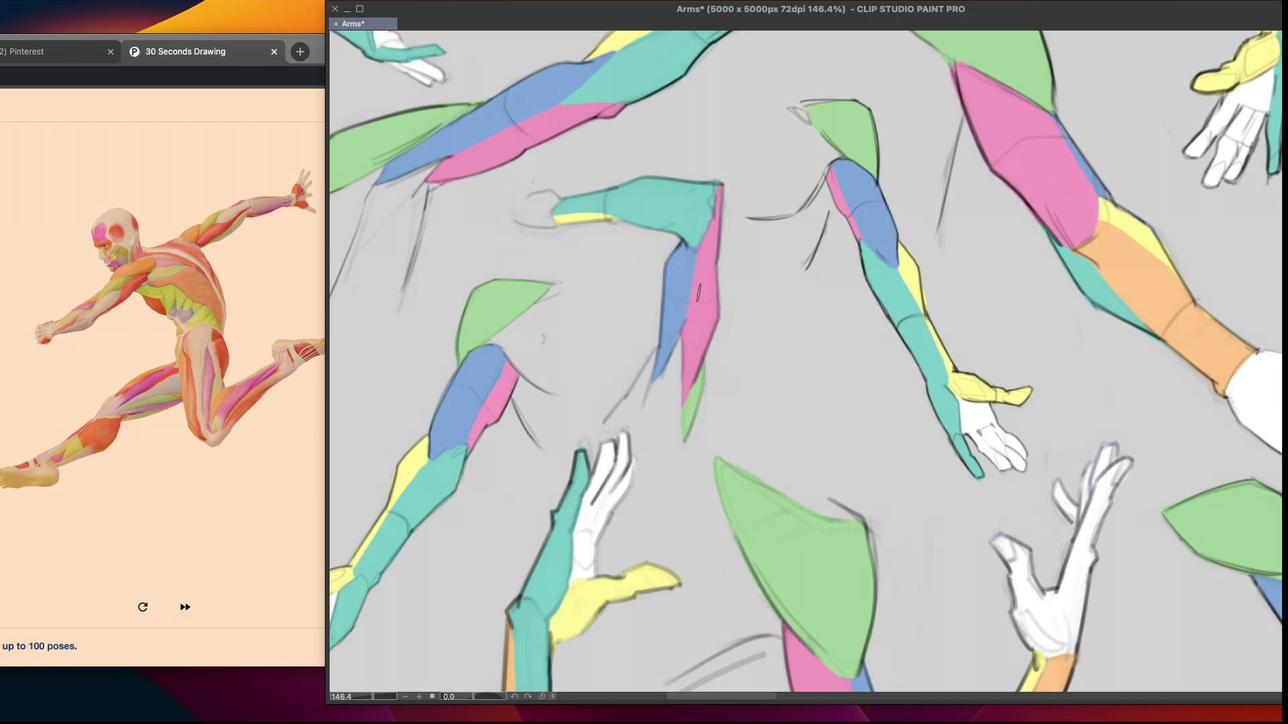
# Extend the new shoulder sketch with the deltoid's inner edge and the upper and lower contours of the upper arm
pyautogui.scroll(-10, 710, 436)
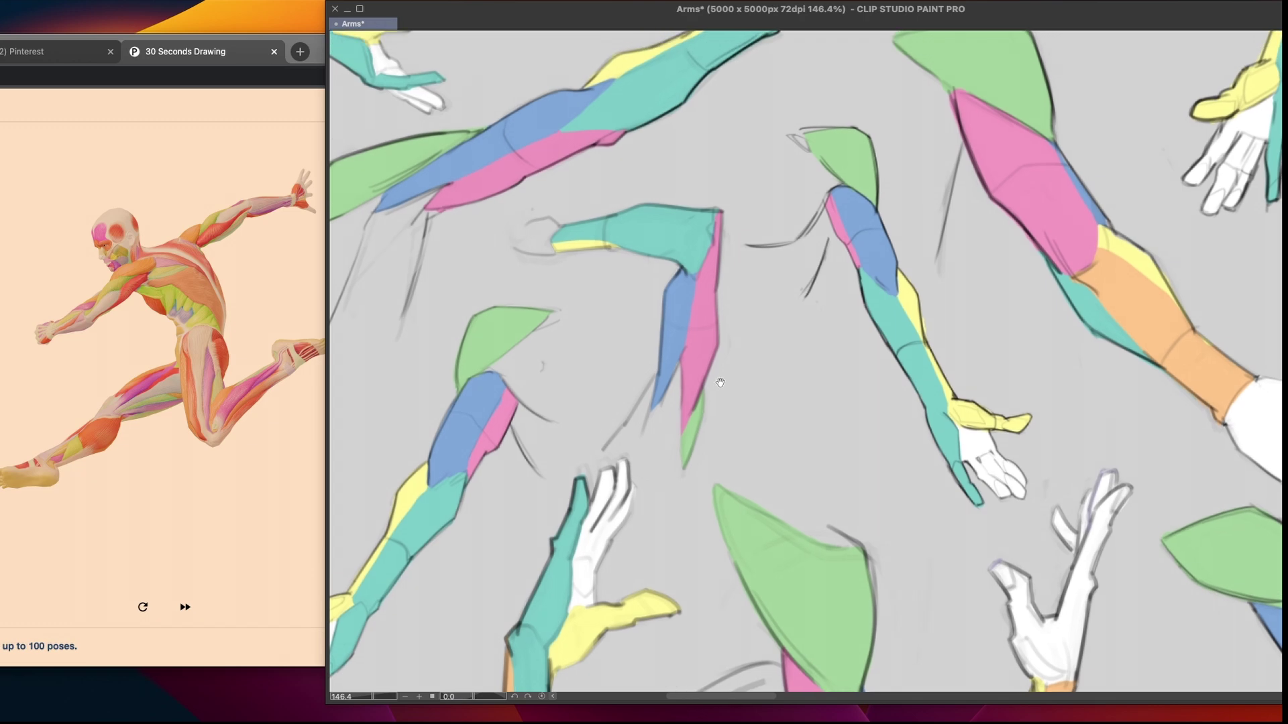
pyautogui.moveTo(687, 402); pyautogui.dragTo(685, 289)
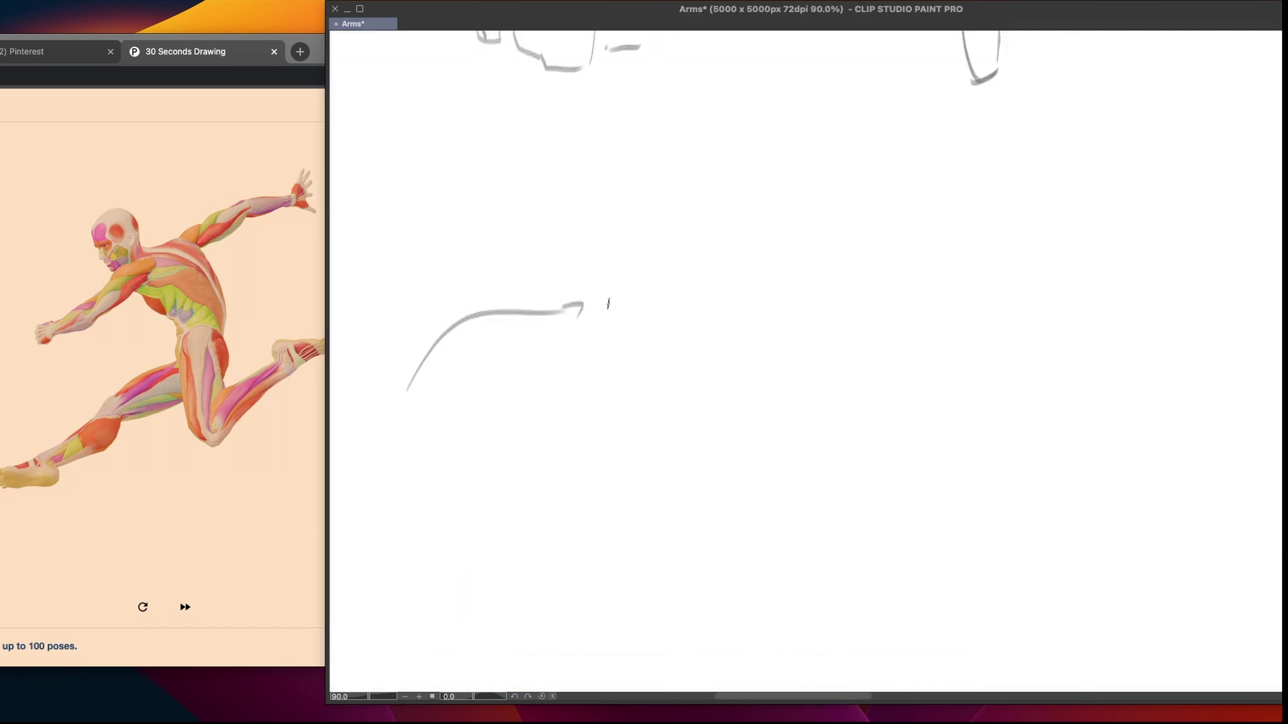
pyautogui.moveTo(578, 314); pyautogui.dragTo(743, 246)
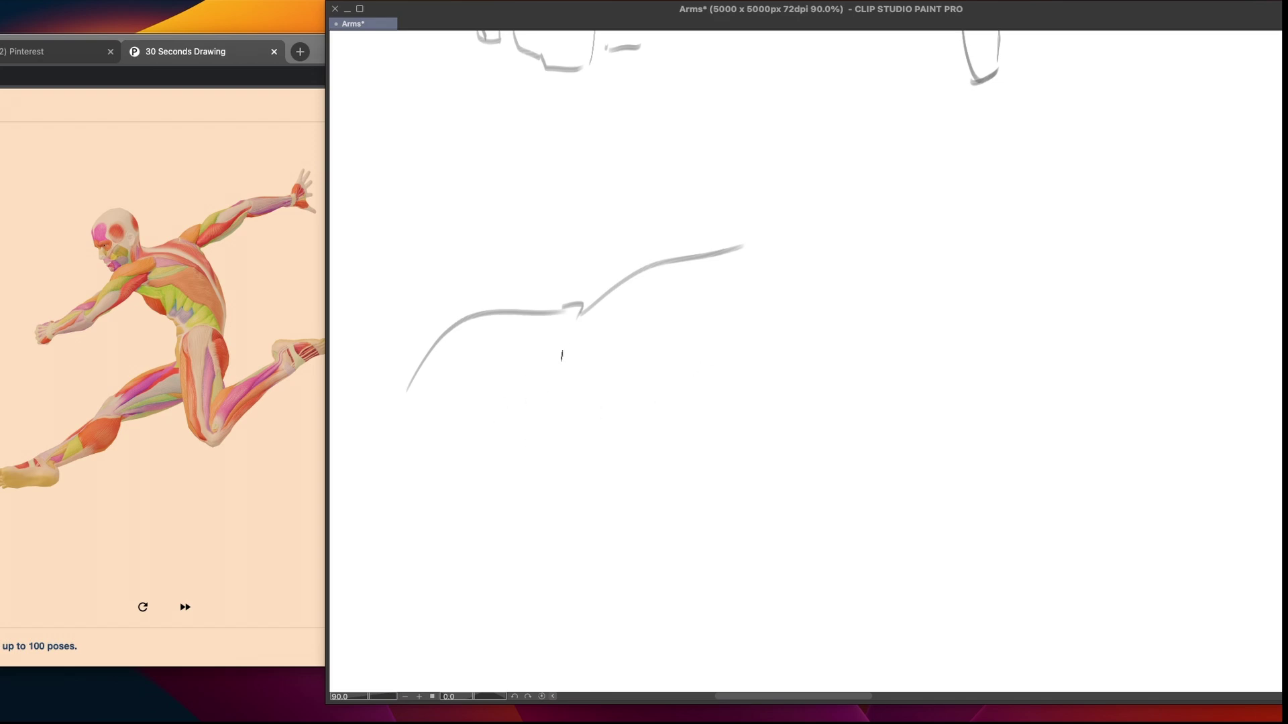
pyautogui.moveTo(575, 316); pyautogui.dragTo(498, 415)
pyautogui.hotkey('ctrl', 'z')
pyautogui.moveTo(579, 317); pyautogui.dragTo(515, 421)
pyautogui.moveTo(596, 442); pyautogui.dragTo(782, 341)
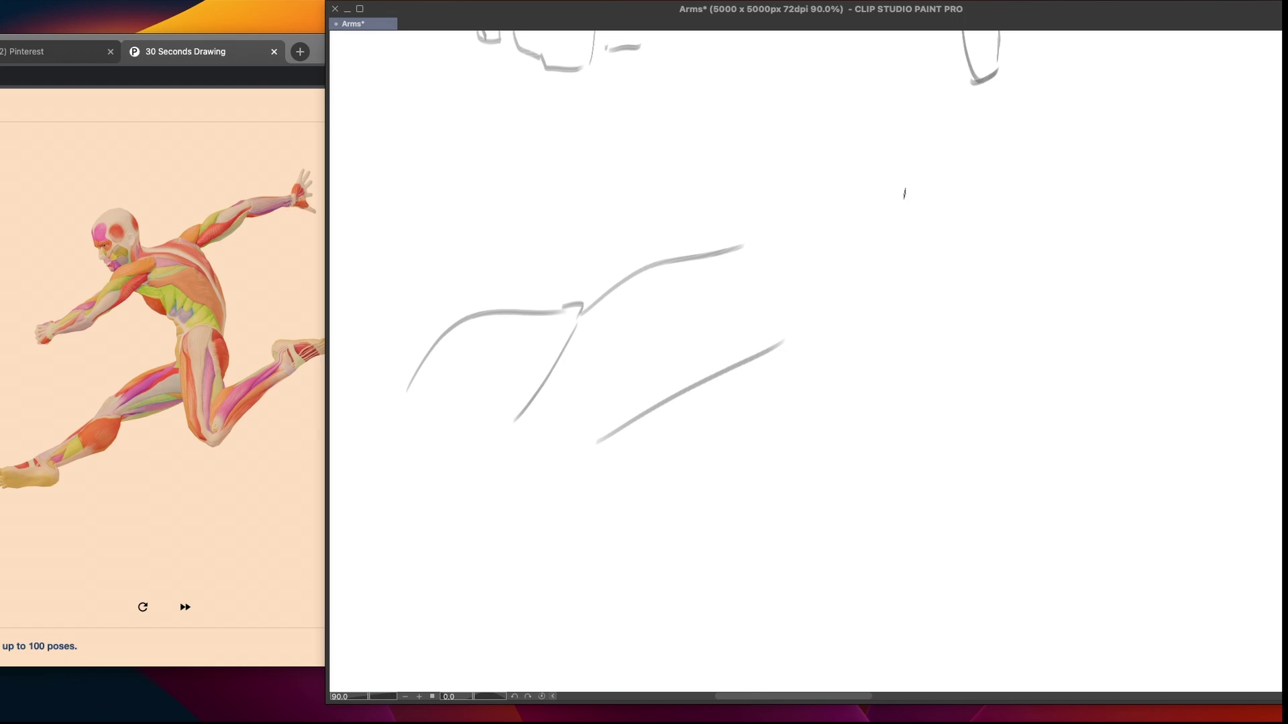
# Add a rounded overlap curve at the elbow and a long top forearm contour ending in a small wrist bump
pyautogui.scroll(-2, 822, 287)
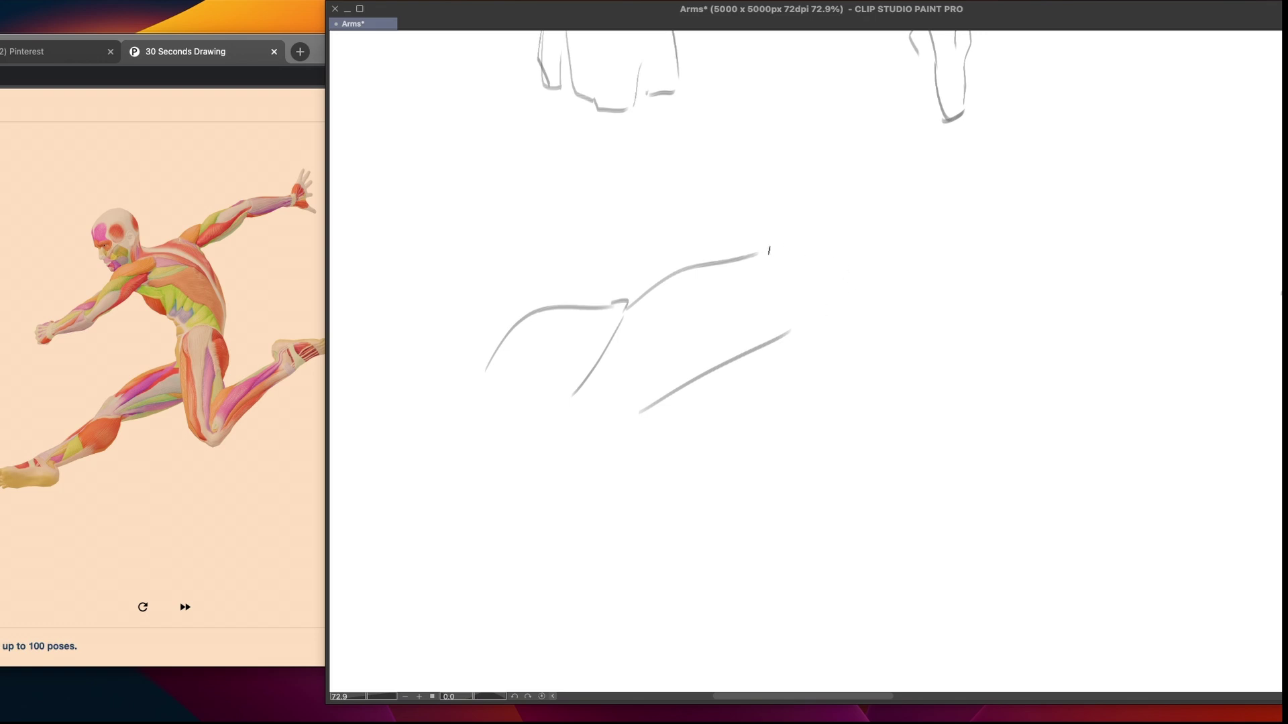
pyautogui.moveTo(765, 246)
pyautogui.mouseDown()
pyautogui.moveTo(794, 230)
pyautogui.moveTo(815, 342)
pyautogui.mouseUp()
pyautogui.hotkey('ctrl', 'z')
pyautogui.moveTo(778, 233); pyautogui.dragTo(813, 330)
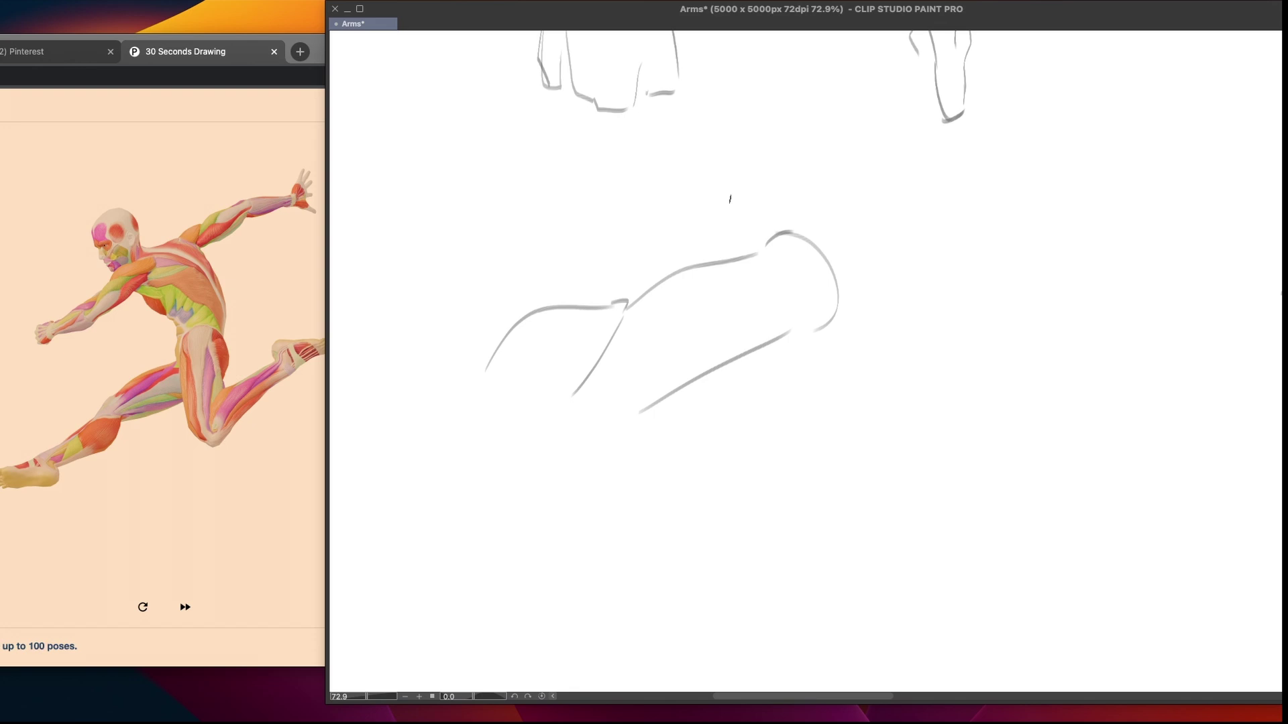
pyautogui.moveTo(778, 230); pyautogui.dragTo(960, 231)
pyautogui.moveTo(795, 231)
pyautogui.mouseDown()
pyautogui.moveTo(1007, 221)
pyautogui.moveTo(1033, 241)
pyautogui.moveTo(1021, 214)
pyautogui.mouseUp()
pyautogui.hotkey('ctrl', 'z')
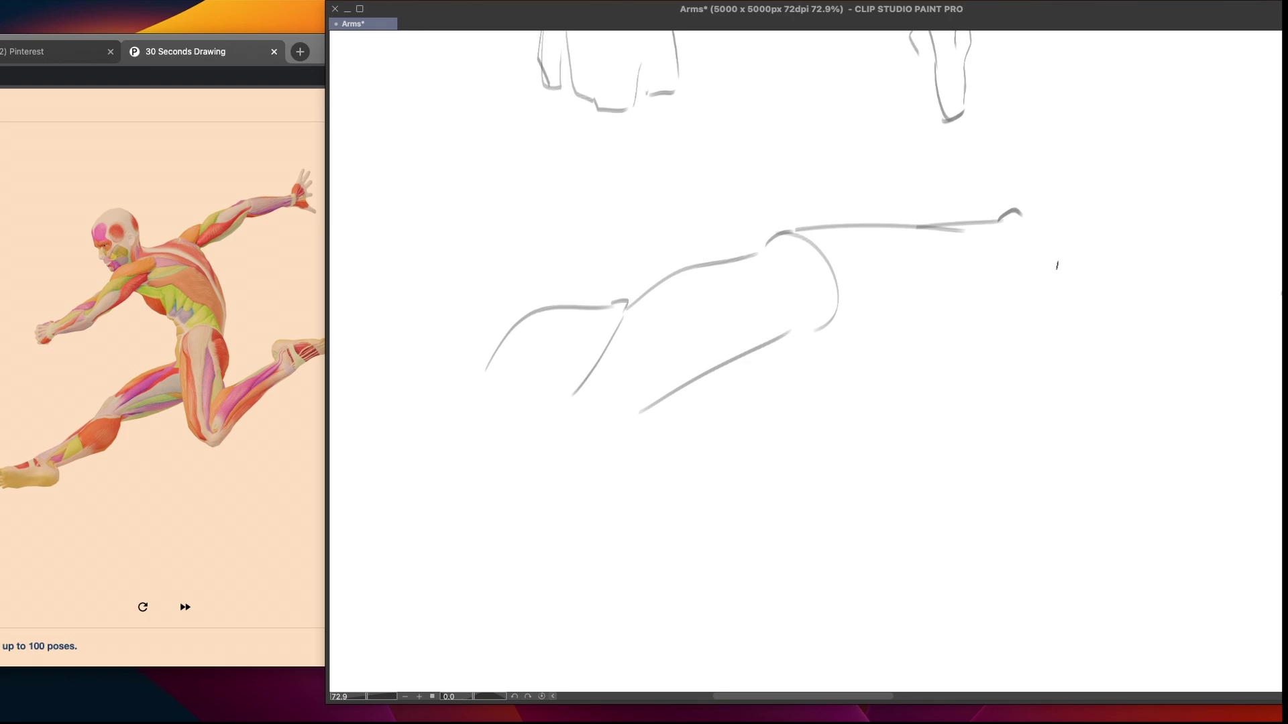
# Draw an angular mark under the wrist of the fist-handed reference arm, and undo it
pyautogui.moveTo(836, 233)
pyautogui.mouseDown()
pyautogui.moveTo(770, 316)
pyautogui.moveTo(750, 507)
pyautogui.mouseUp()
pyautogui.scroll(20, 751, 506)
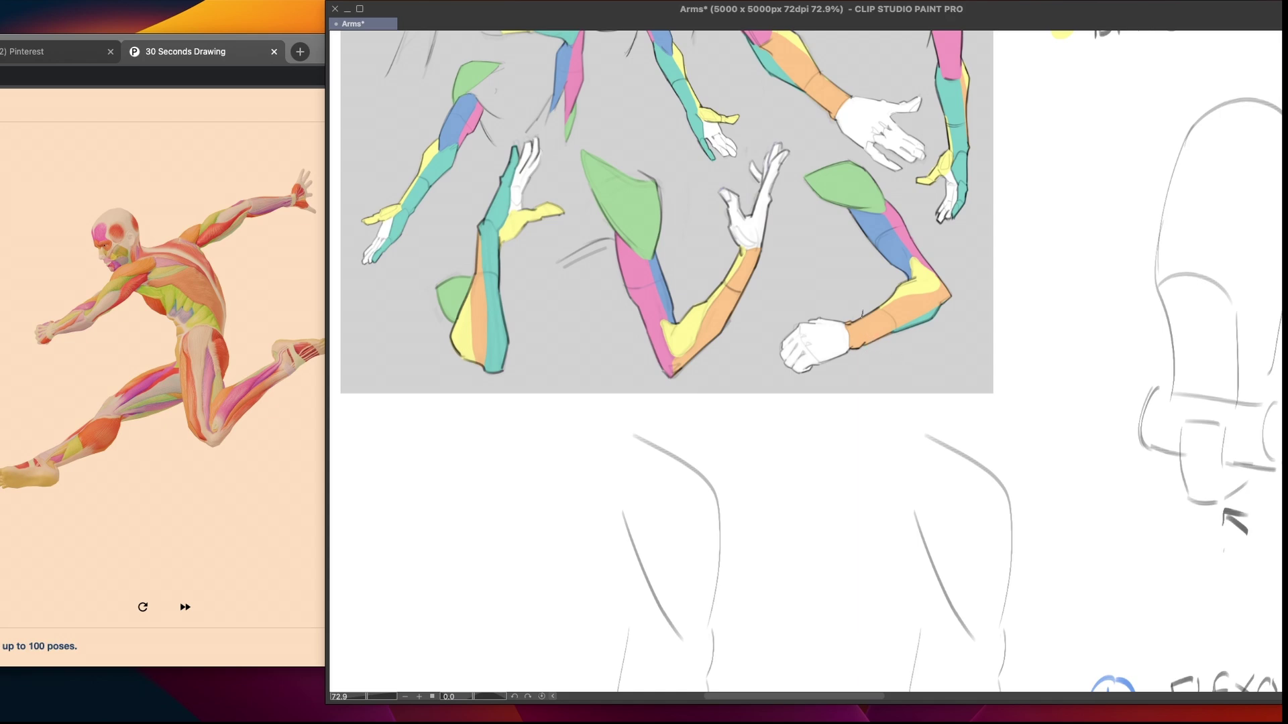
pyautogui.scroll(-2, 848, 305)
pyautogui.scroll(4, 847, 306)
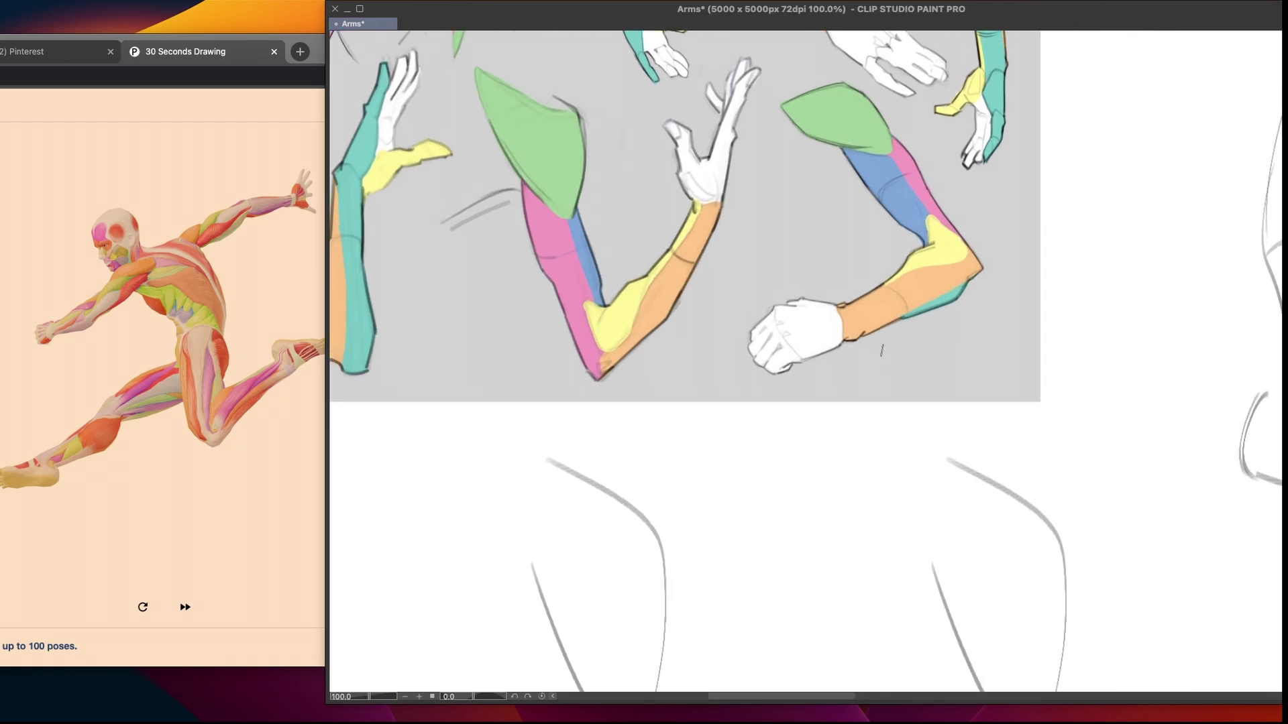
pyautogui.scroll(5, 882, 355)
pyautogui.moveTo(808, 356); pyautogui.dragTo(884, 329)
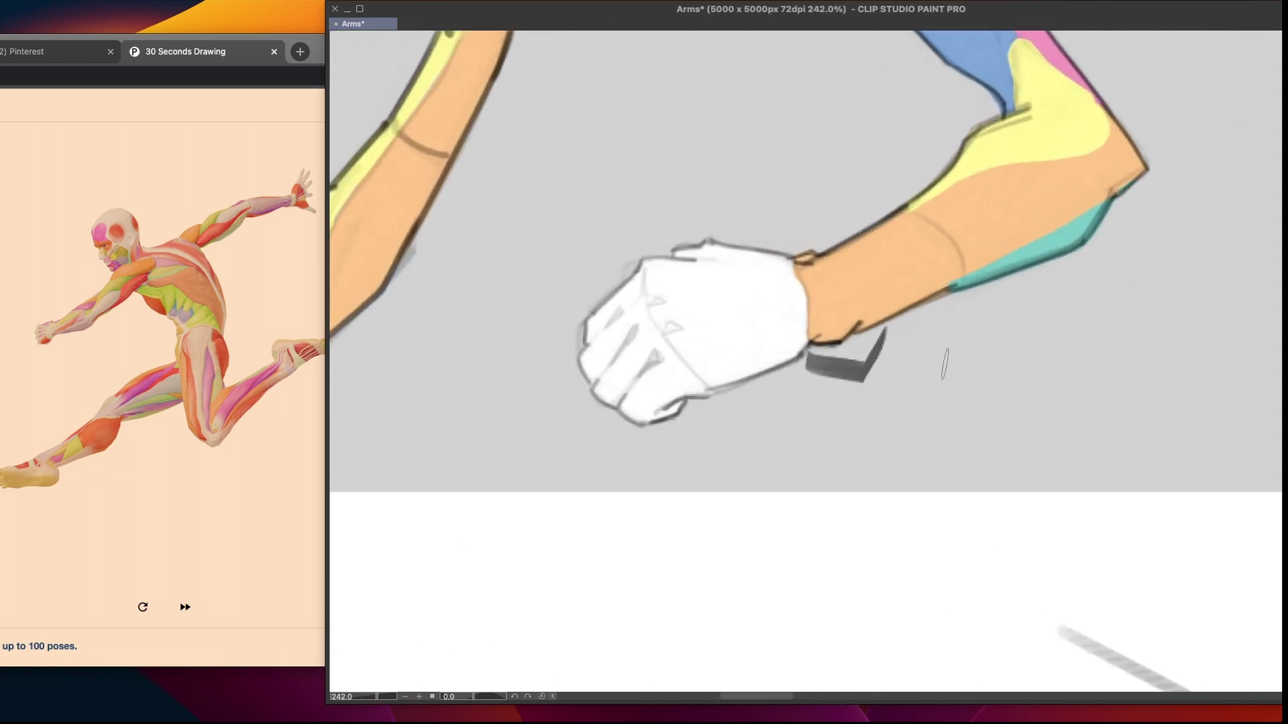
pyautogui.hotkey('ctrl', 'z')
pyautogui.moveTo(813, 365)
pyautogui.mouseDown()
pyautogui.moveTo(846, 389)
pyautogui.moveTo(885, 329)
pyautogui.moveTo(908, 333)
pyautogui.mouseUp()
pyautogui.hotkey('ctrl', 'z')
pyautogui.hotkey('ctrl', 'z')
pyautogui.hotkey('ctrl', 'z')
# Examine the reference hands and wrists, and the forearm numbered for the flexor and extensor groups
pyautogui.moveTo(734, 318)
pyautogui.mouseDown()
pyautogui.moveTo(872, 505)
pyautogui.moveTo(929, 687)
pyautogui.mouseUp()
pyautogui.moveTo(738, 235); pyautogui.dragTo(738, 396)
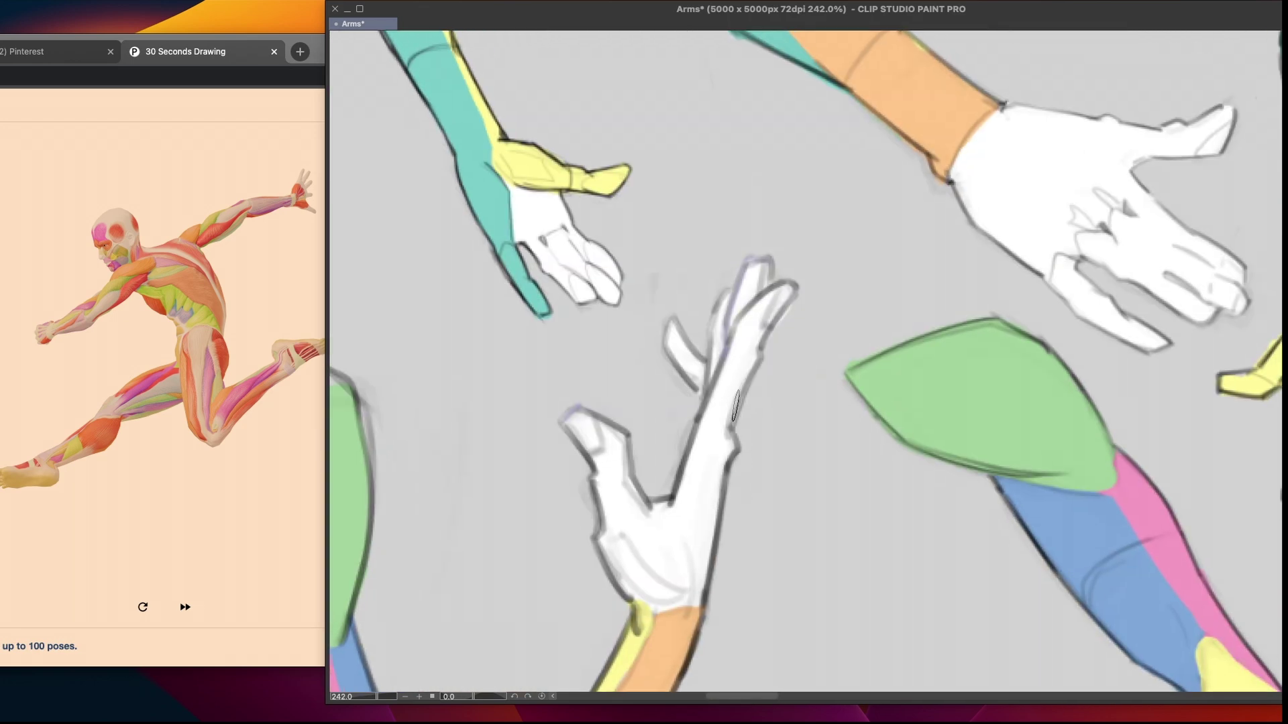
pyautogui.scroll(-2, 771, 473)
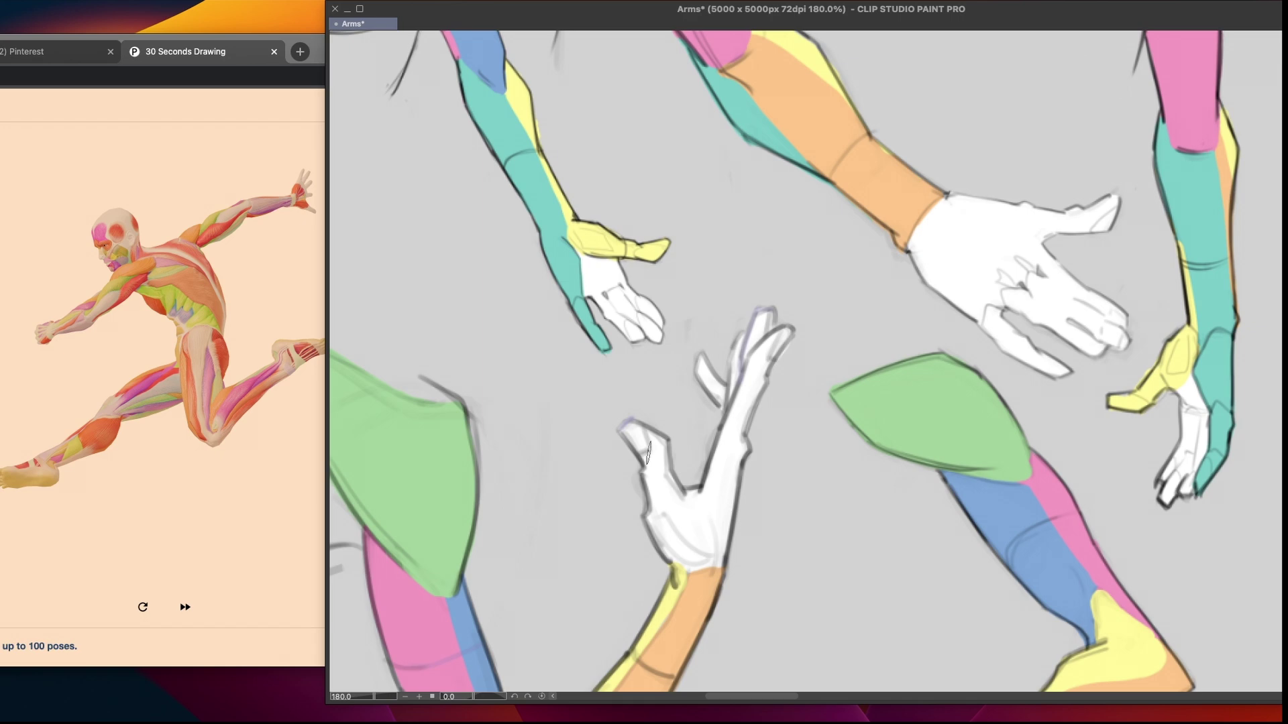
pyautogui.scroll(-15, 647, 452)
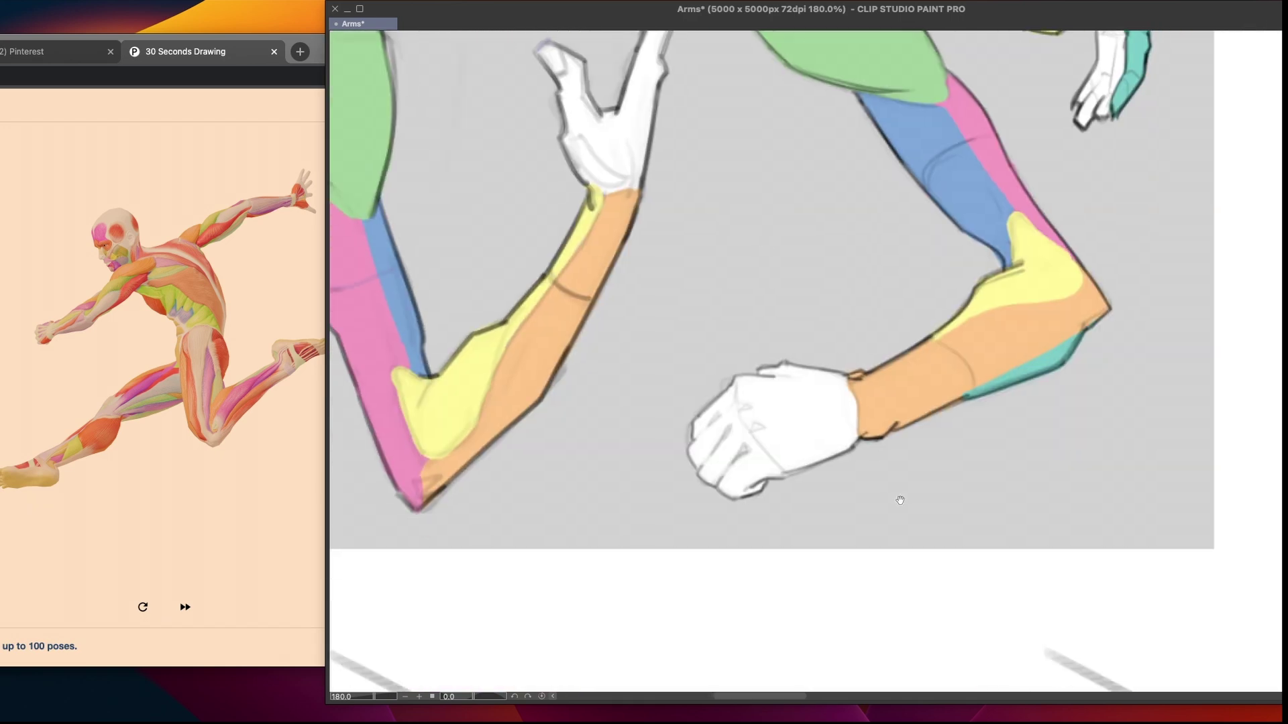
pyautogui.scroll(-3, 782, 297)
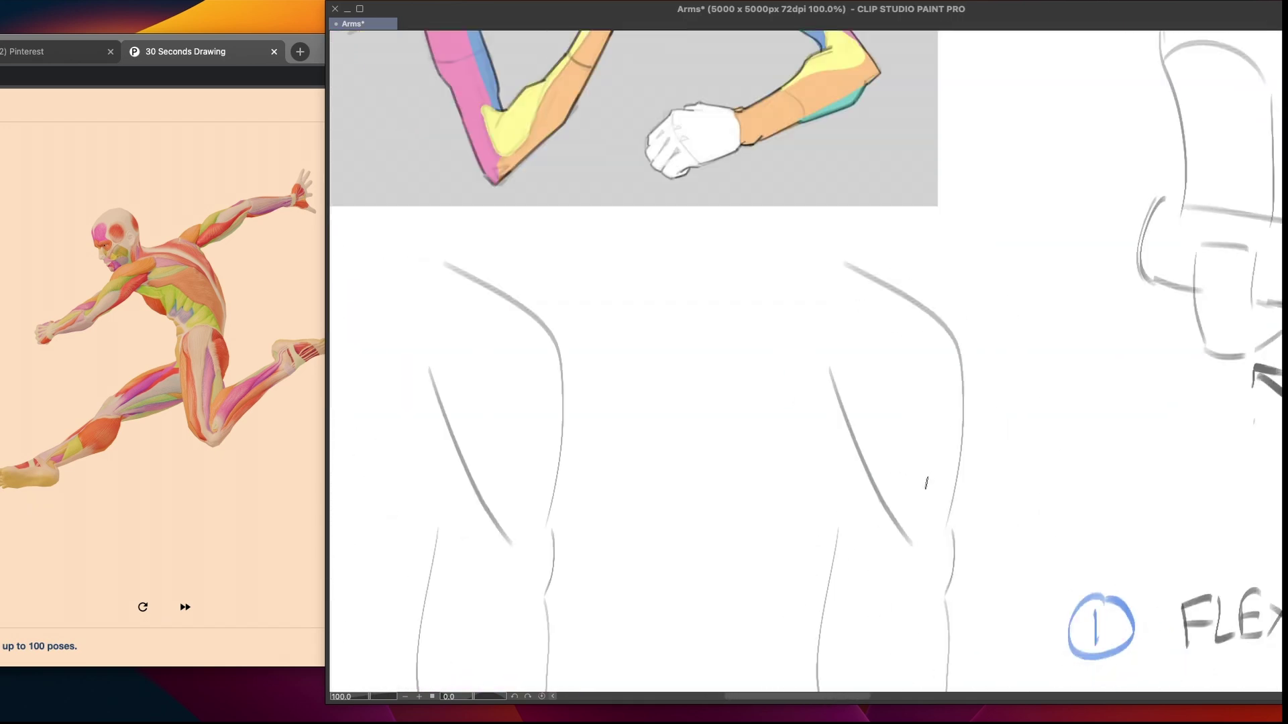
pyautogui.scroll(-15, 919, 568)
pyautogui.hscroll(6, 919, 568)
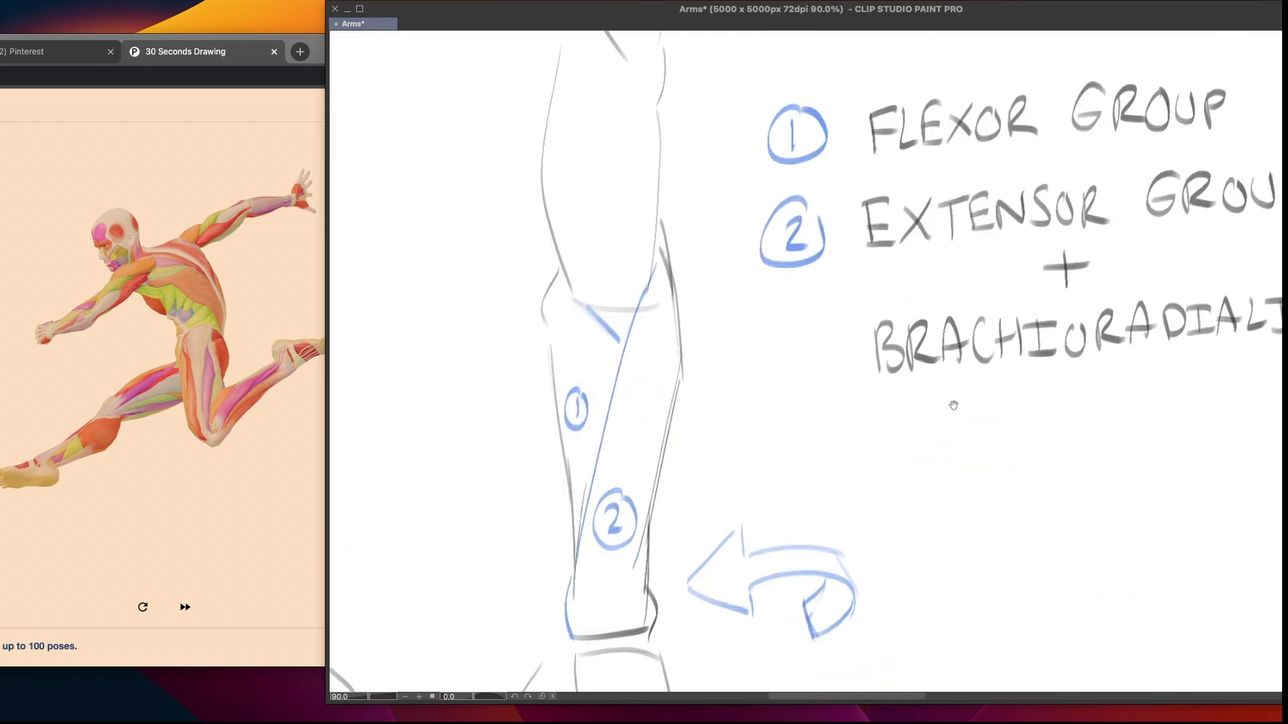
# Draw a small arrow pointing at the wrist of the forearm split evenly between areas 1 and 2, and undo it
pyautogui.scroll(6, 546, 287)
pyautogui.hscroll(-8, 546, 287)
pyautogui.moveTo(808, 365)
pyautogui.mouseDown()
pyautogui.moveTo(843, 399)
pyautogui.moveTo(798, 403)
pyautogui.mouseUp()
pyautogui.press('super+z')
pyautogui.press('super+z')
pyautogui.hscroll(-5, 671, 403)
pyautogui.moveTo(530, 389); pyautogui.dragTo(549, 378)
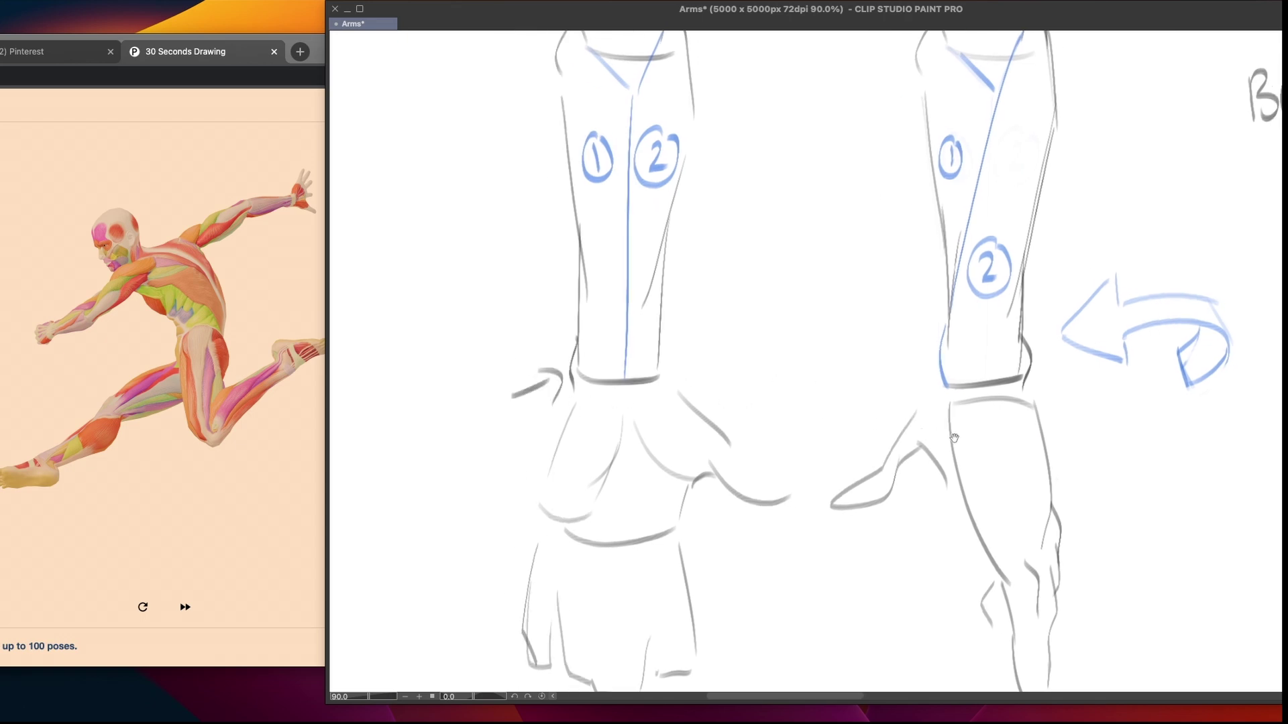
pyautogui.press('super+z')
# Draw a short arrow beside the wrist of the straight hanging arm sketch, and undo it
pyautogui.hscroll(12, 986, 453)
pyautogui.scroll(-4, 986, 453)
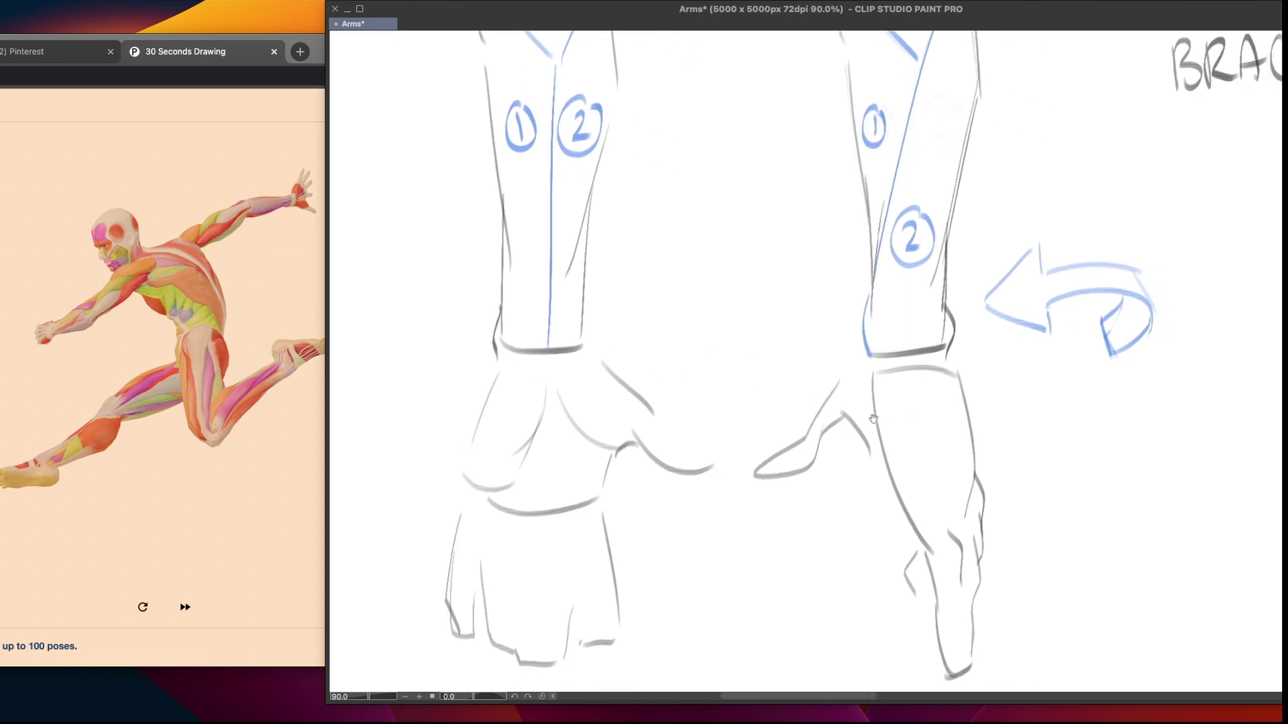
pyautogui.hscroll(10, 1012, 411)
pyautogui.scroll(-4, 905, 360)
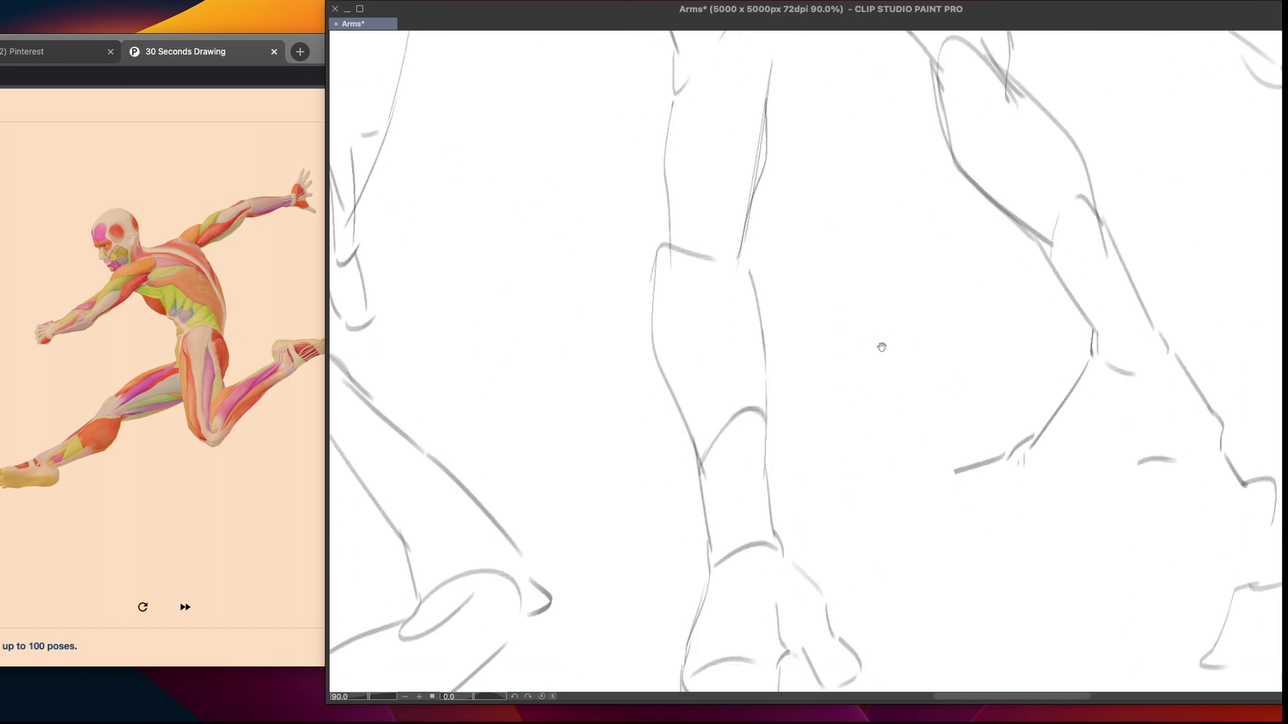
pyautogui.hscroll(-10, 905, 446)
pyautogui.scroll(-3, 905, 446)
pyautogui.moveTo(648, 436); pyautogui.dragTo(685, 420)
pyautogui.press('super+z')
pyautogui.press('super+z')
# Examine the wrists and hands of the bent, reaching and hanging arm sketches across the sheet
pyautogui.hscroll(-10, 840, 325)
pyautogui.scroll(-4, 840, 325)
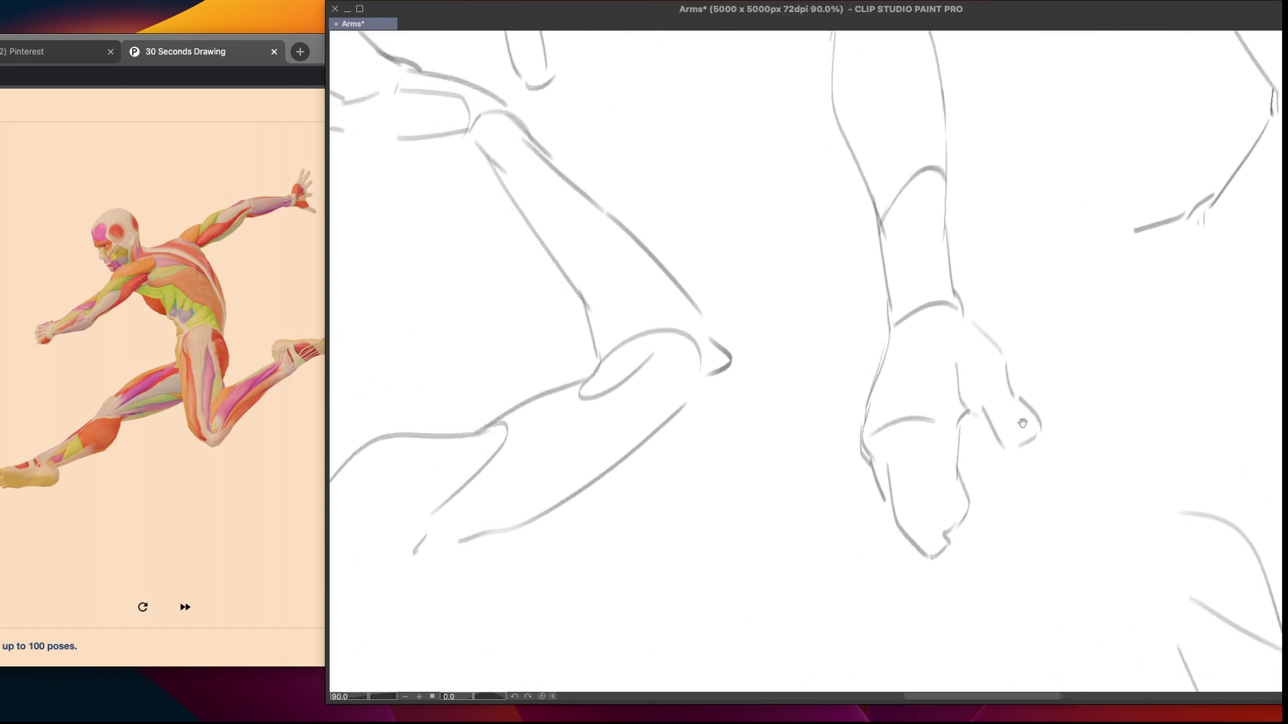
pyautogui.hscroll(4, 839, 324)
pyautogui.hscroll(15, 839, 324)
pyautogui.scroll(-4, 839, 324)
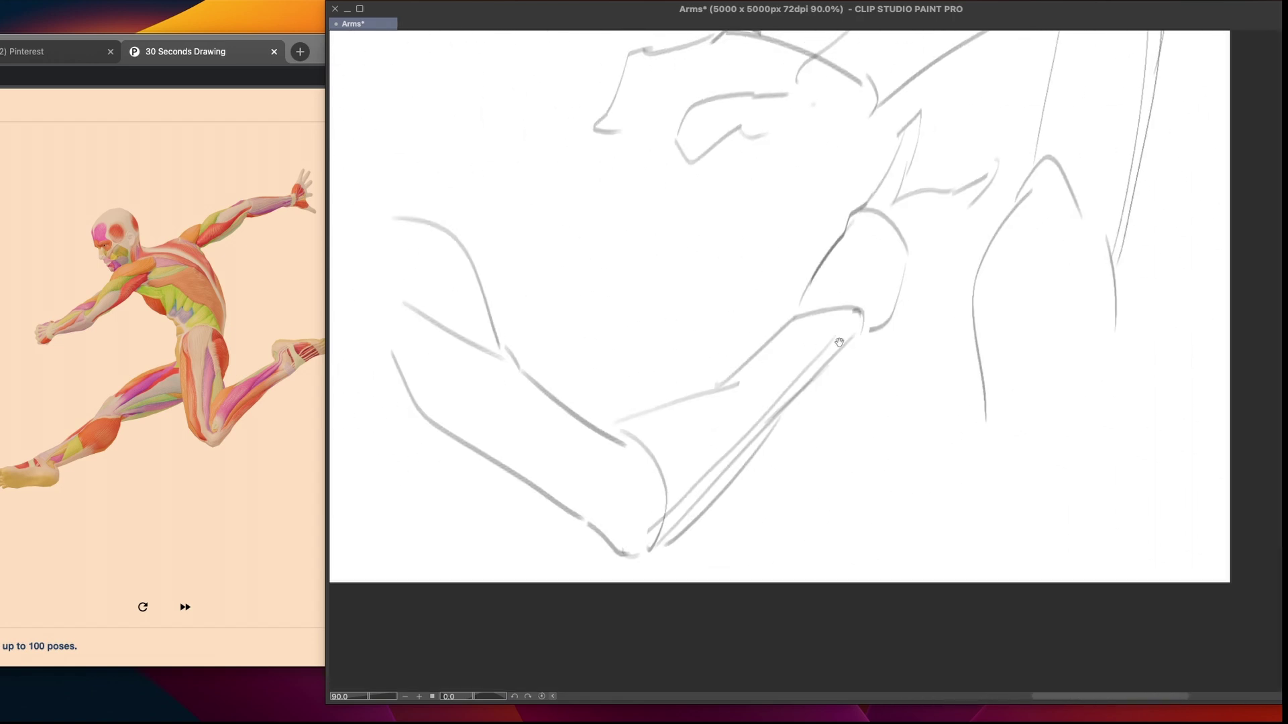
pyautogui.scroll(1, 832, 464)
pyautogui.scroll(-5, 832, 464)
pyautogui.hscroll(2, 831, 464)
pyautogui.scroll(3, 667, 483)
pyautogui.hscroll(-2, 647, 483)
pyautogui.scroll(1, 647, 483)
# Draw a short mark near an arm sketch's wrist, and undo it
pyautogui.moveTo(752, 403)
pyautogui.mouseDown()
pyautogui.moveTo(781, 396)
pyautogui.moveTo(780, 417)
pyautogui.mouseUp()
pyautogui.press('super+z')
pyautogui.press('super+z')
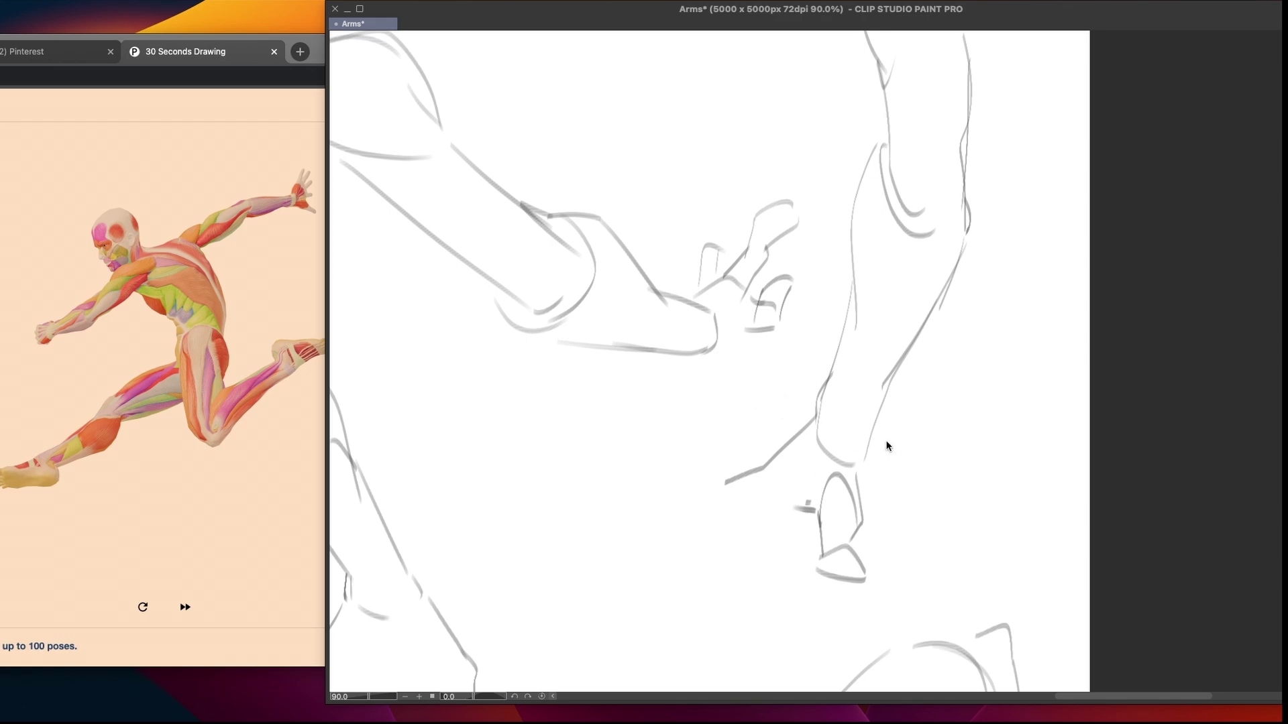
# Draw the curved end of the wrist on the new outstretched arm, running down from the small wrist bump
pyautogui.hscroll(-20, 885, 445)
pyautogui.scroll(-5, 822, 521)
pyautogui.scroll(-5, 817, 398)
pyautogui.hscroll(-10, 678, 451)
pyautogui.hscroll(-8, 649, 423)
pyautogui.scroll(-3, 649, 423)
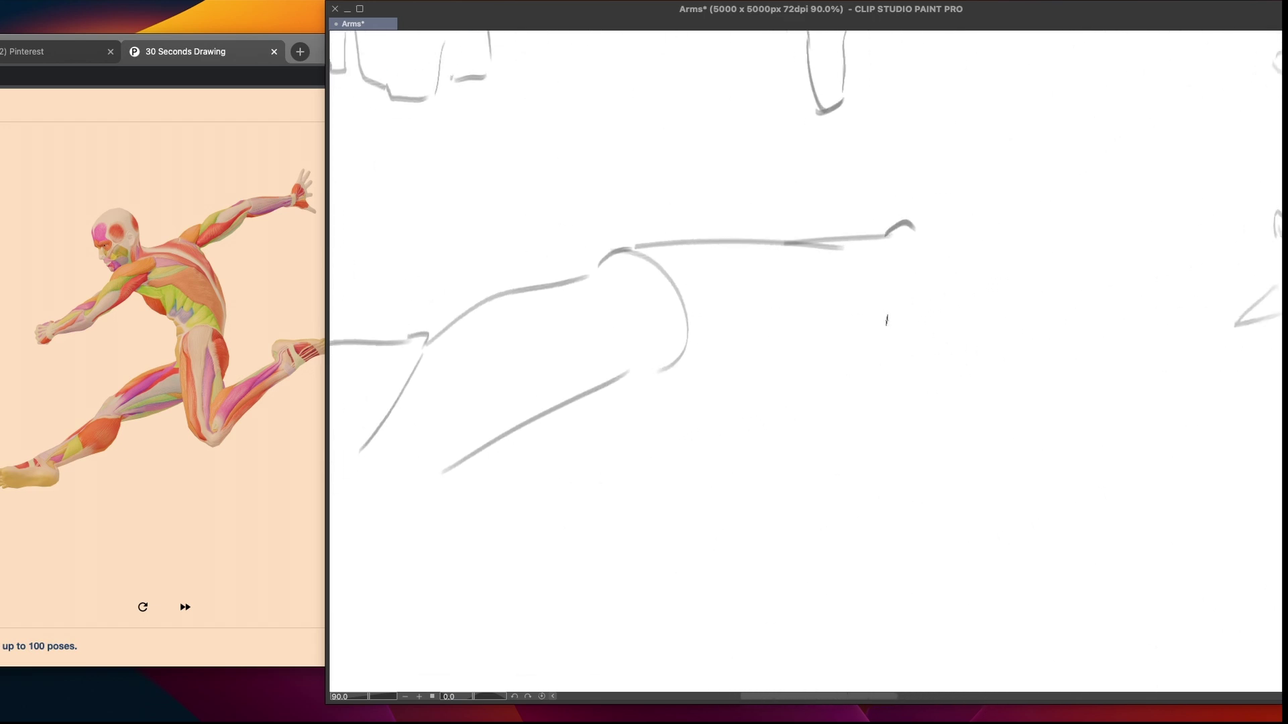
pyautogui.scroll(-2, 897, 281)
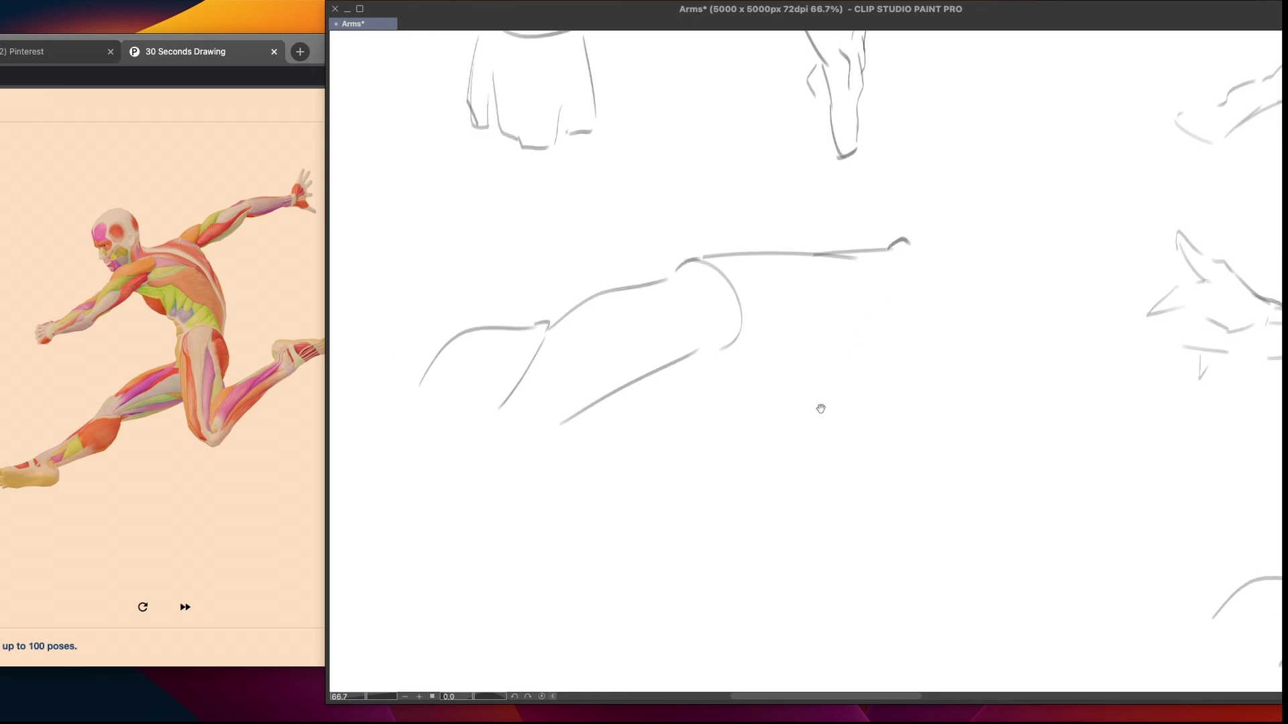
pyautogui.scroll(-1, 816, 411)
pyautogui.moveTo(916, 232); pyautogui.dragTo(899, 273)
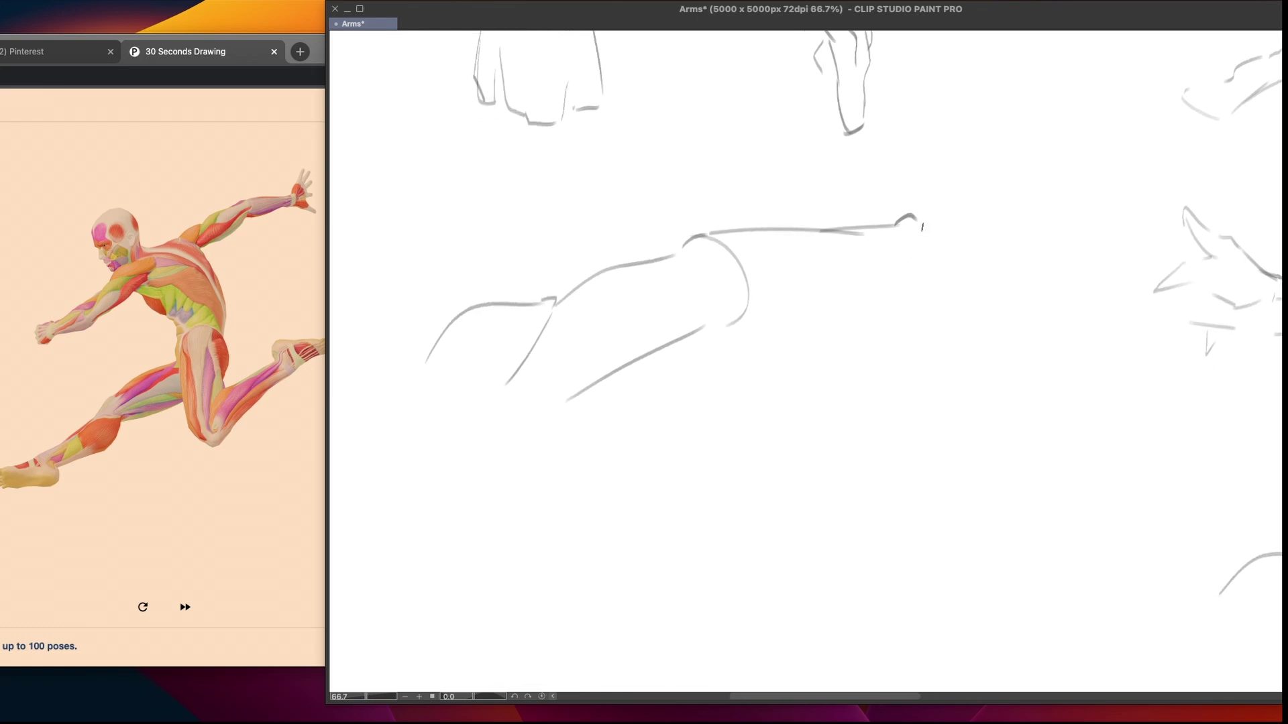
pyautogui.moveTo(918, 231); pyautogui.dragTo(897, 280)
pyautogui.hotkey('ctrl', 'z')
pyautogui.moveTo(1031, 181)
pyautogui.mouseDown()
pyautogui.moveTo(1053, 187)
pyautogui.moveTo(1024, 265)
pyautogui.mouseUp()
pyautogui.hotkey('ctrl', 'z')
pyautogui.hotkey('ctrl', 'z')
pyautogui.hotkey('ctrl', 'z')
pyautogui.moveTo(921, 227); pyautogui.dragTo(899, 280)
pyautogui.hotkey('ctrl', 'z')
# Draw the forearm's lower contour on the new arm from the wrist back to the elbow curve
pyautogui.moveTo(925, 231)
pyautogui.mouseDown()
pyautogui.moveTo(898, 278)
pyautogui.moveTo(746, 326)
pyautogui.mouseUp()
pyautogui.hotkey('ctrl', 'z')
pyautogui.moveTo(846, 280); pyautogui.dragTo(745, 324)
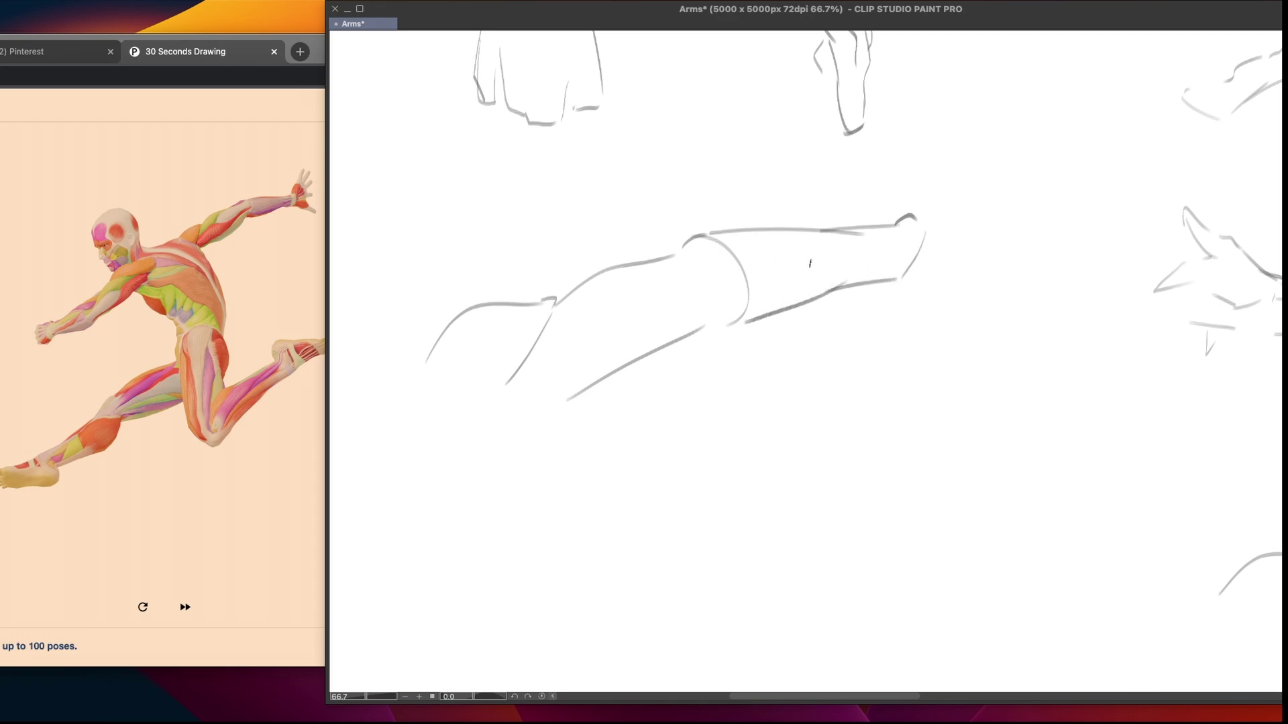
# Mark the elbow bone with a small hooked curve inside the new arm's elbow
pyautogui.moveTo(710, 265)
pyautogui.mouseDown()
pyautogui.moveTo(737, 256)
pyautogui.moveTo(728, 243)
pyautogui.moveTo(744, 249)
pyautogui.moveTo(716, 256)
pyautogui.moveTo(741, 256)
pyautogui.mouseUp()
pyautogui.hotkey('ctrl', 'z')
pyautogui.hotkey('ctrl', 'z')
pyautogui.hotkey('ctrl', 'z')
pyautogui.hotkey('ctrl', 'z')
pyautogui.moveTo(709, 272); pyautogui.dragTo(730, 262)
pyautogui.hotkey('ctrl', 'z')
pyautogui.moveTo(719, 261); pyautogui.dragTo(725, 273)
pyautogui.moveTo(722, 261); pyautogui.dragTo(731, 277)
pyautogui.press('super+z')
pyautogui.moveTo(721, 257); pyautogui.dragTo(734, 270)
# Undo the trial ulna lines between elbow mark and wrist, and join the upper arm's top contour to the elbow
pyautogui.moveTo(723, 257)
pyautogui.mouseDown()
pyautogui.moveTo(915, 226)
pyautogui.moveTo(736, 259)
pyautogui.mouseUp()
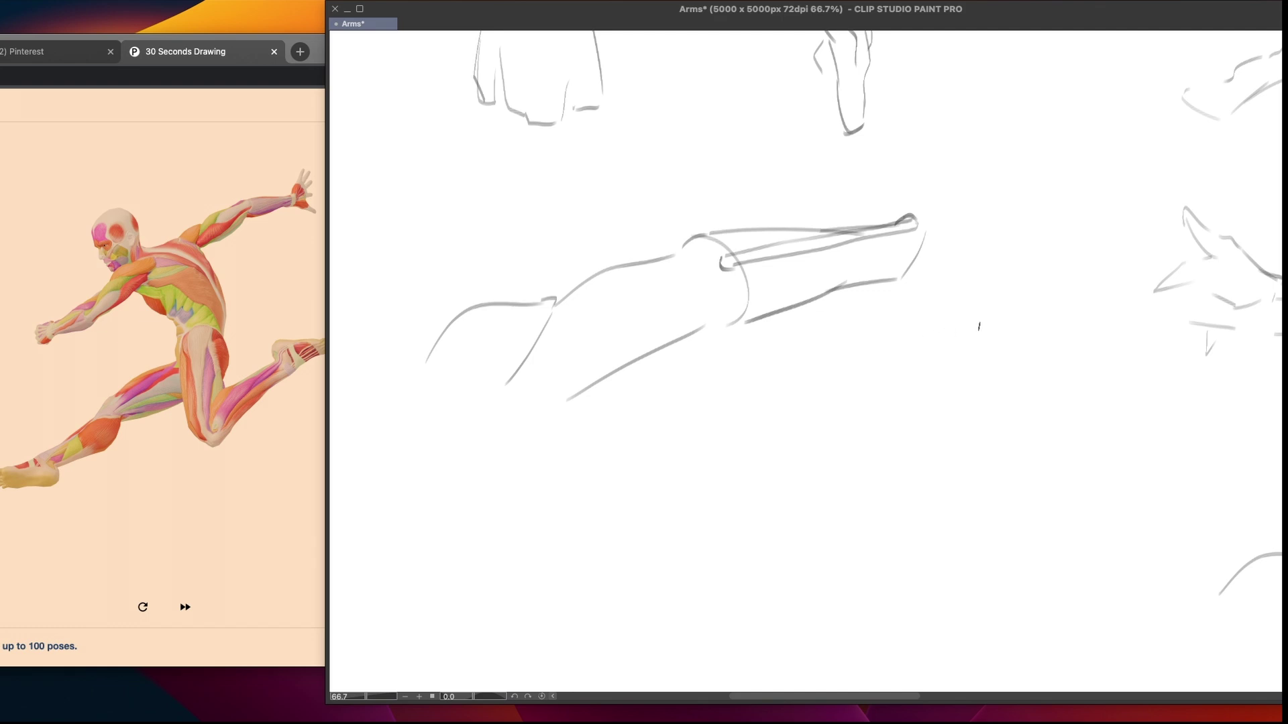
pyautogui.hotkey('ctrl', 'z')
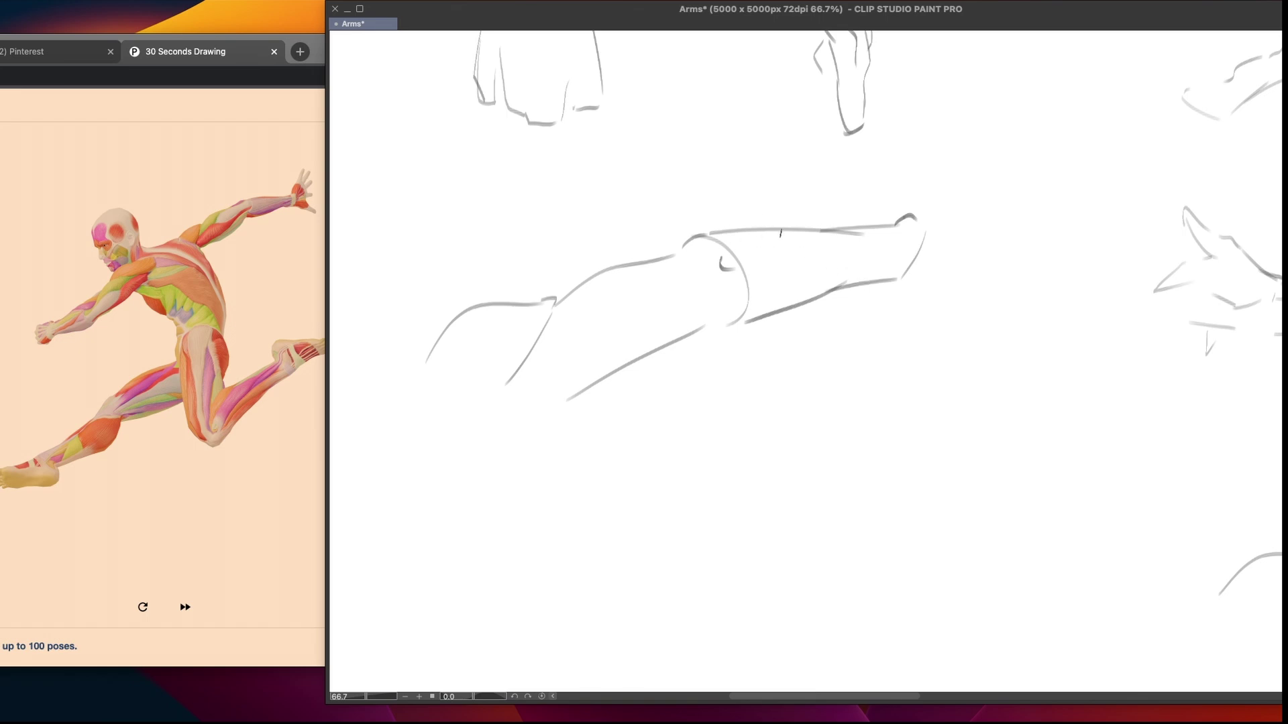
pyautogui.moveTo(714, 231); pyautogui.dragTo(672, 252)
# Draw a straight diagonal guide line across the elbow, compare it with the other arm sketches, and undo it
pyautogui.moveTo(686, 213); pyautogui.dragTo(821, 327)
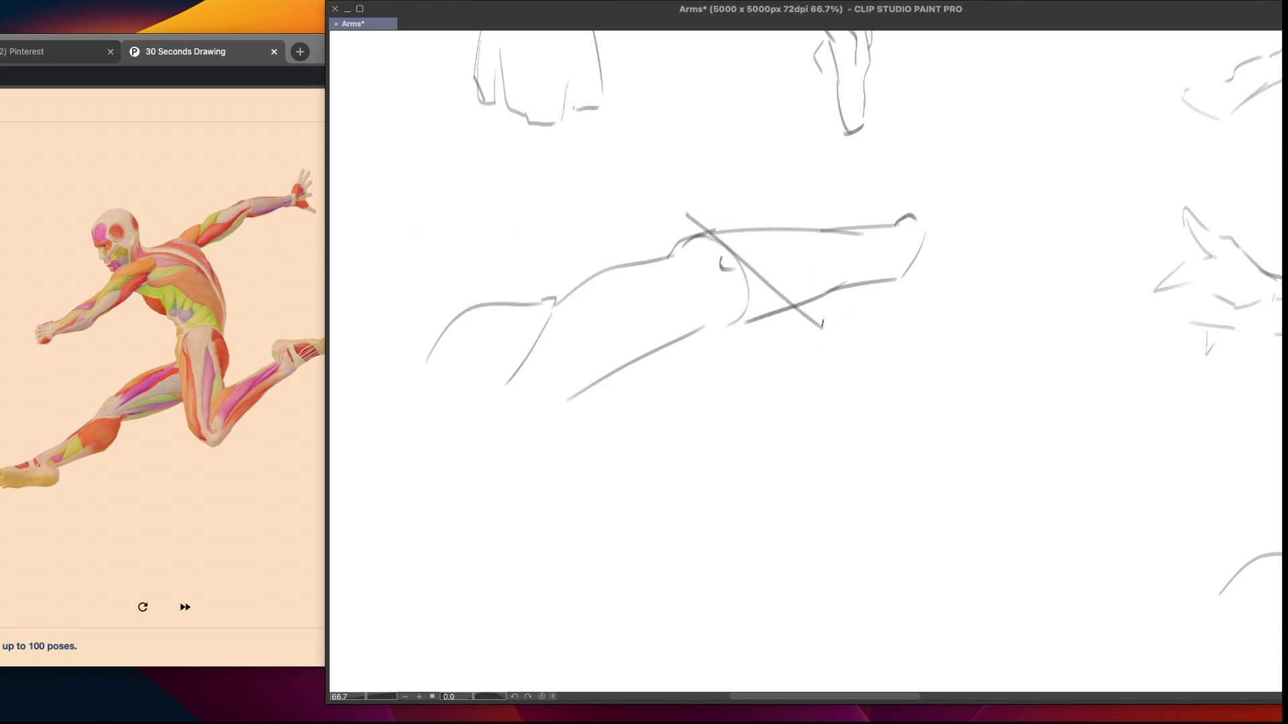
pyautogui.hotkey('ctrl', 'z')
pyautogui.moveTo(684, 214); pyautogui.dragTo(852, 325)
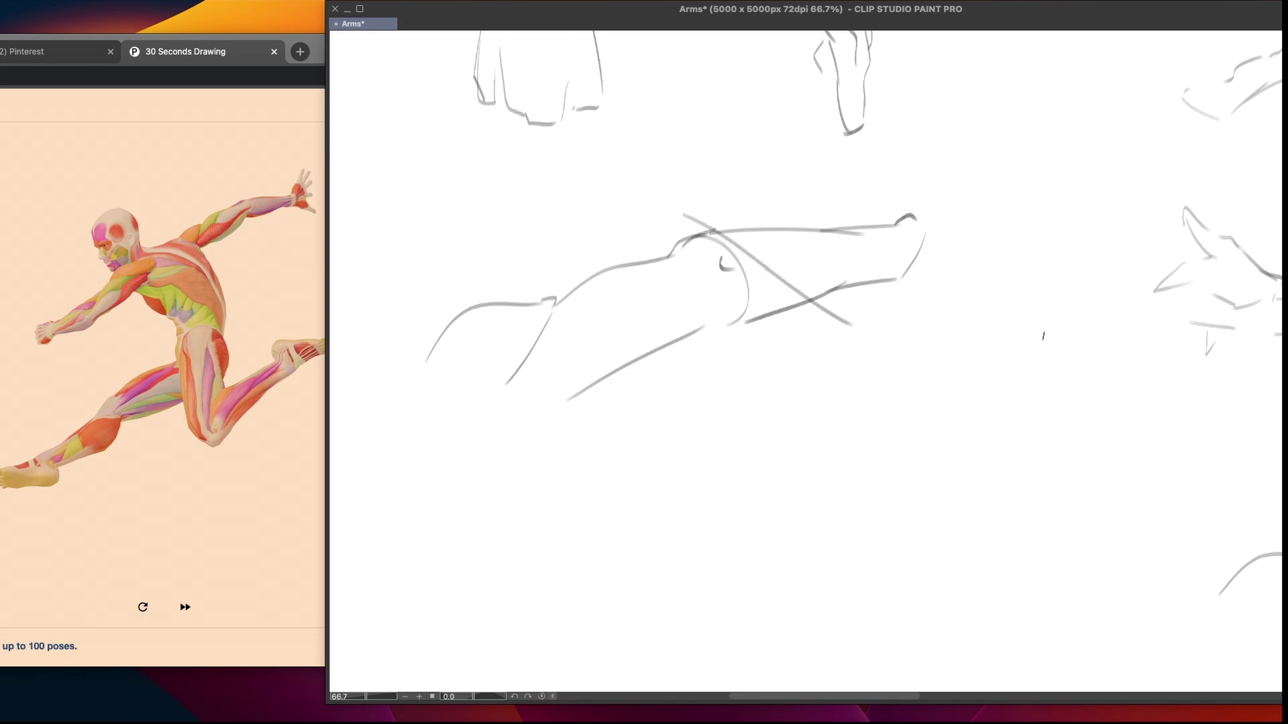
pyautogui.moveTo(1043, 293)
pyautogui.mouseDown()
pyautogui.moveTo(1072, 376)
pyautogui.moveTo(724, 405)
pyautogui.moveTo(548, 488)
pyautogui.mouseUp()
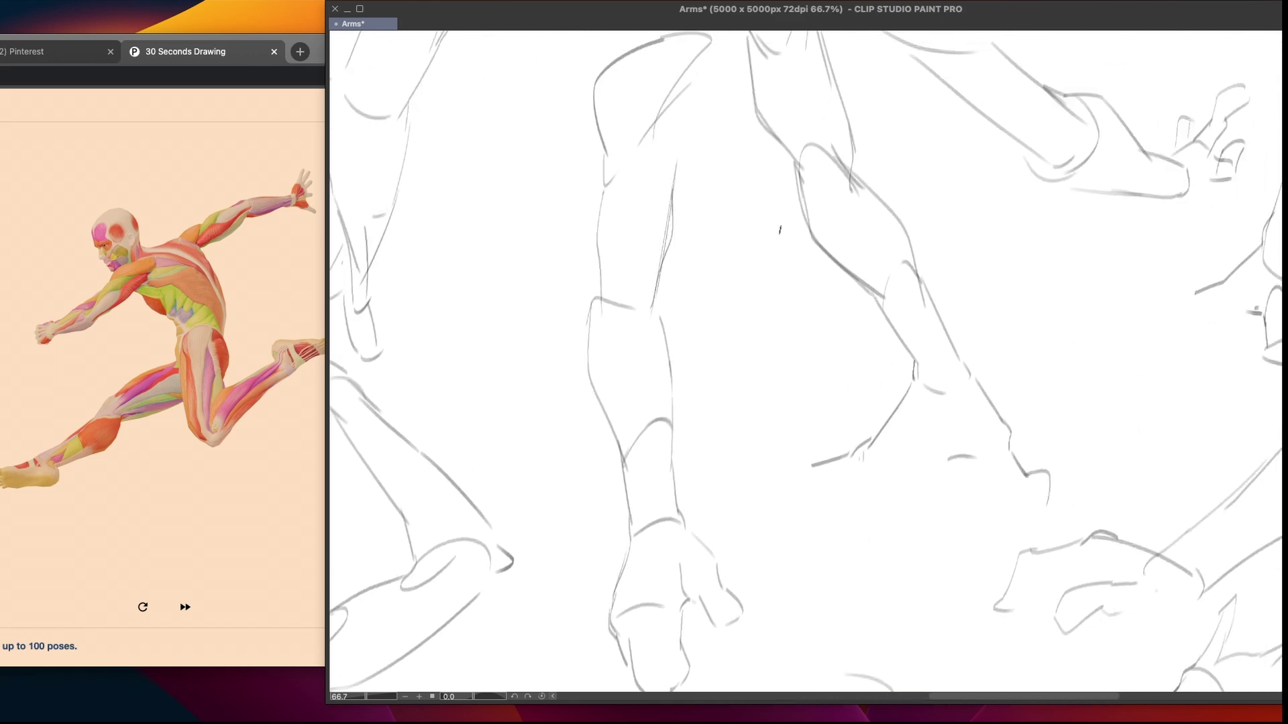
pyautogui.moveTo(972, 253)
pyautogui.mouseDown()
pyautogui.moveTo(642, 336)
pyautogui.moveTo(1000, 304)
pyautogui.moveTo(837, 293)
pyautogui.moveTo(923, 305)
pyautogui.mouseUp()
pyautogui.hotkey('ctrl', 'z')
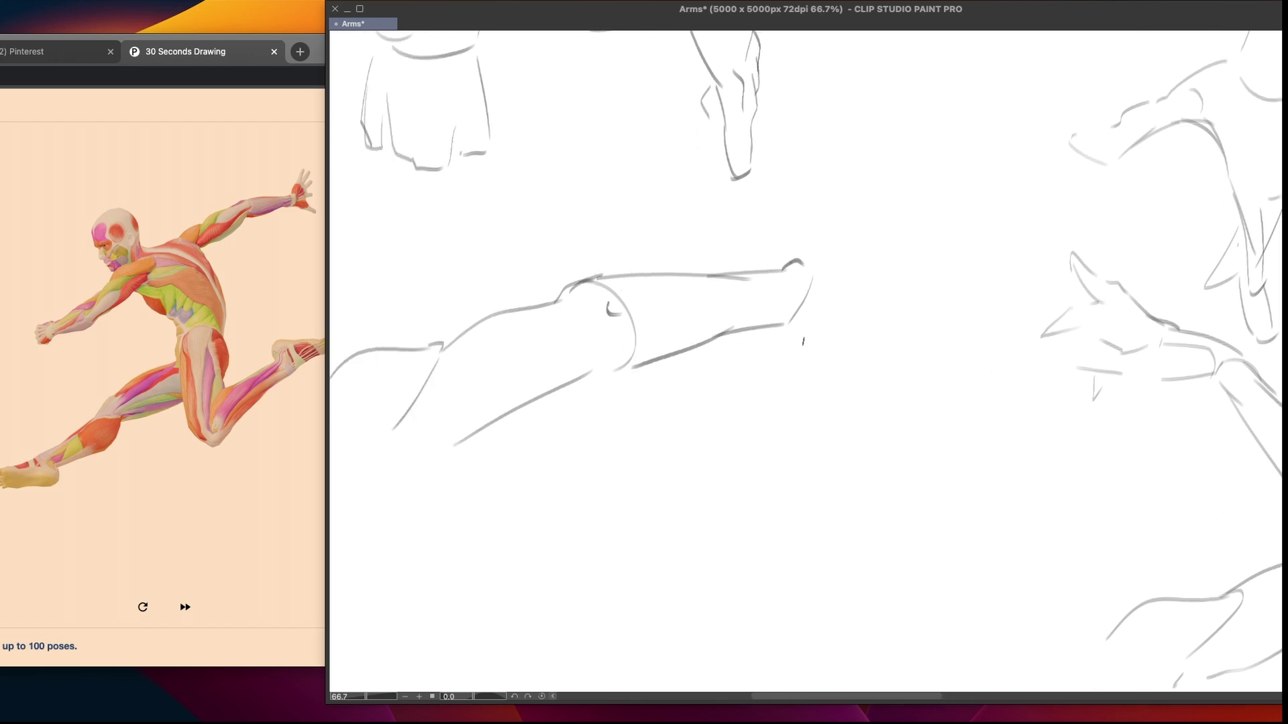
# Draw a small curved bump on the underside of the new arm's elbow, between the upper arm and forearm contours
pyautogui.moveTo(726, 367); pyautogui.dragTo(753, 350)
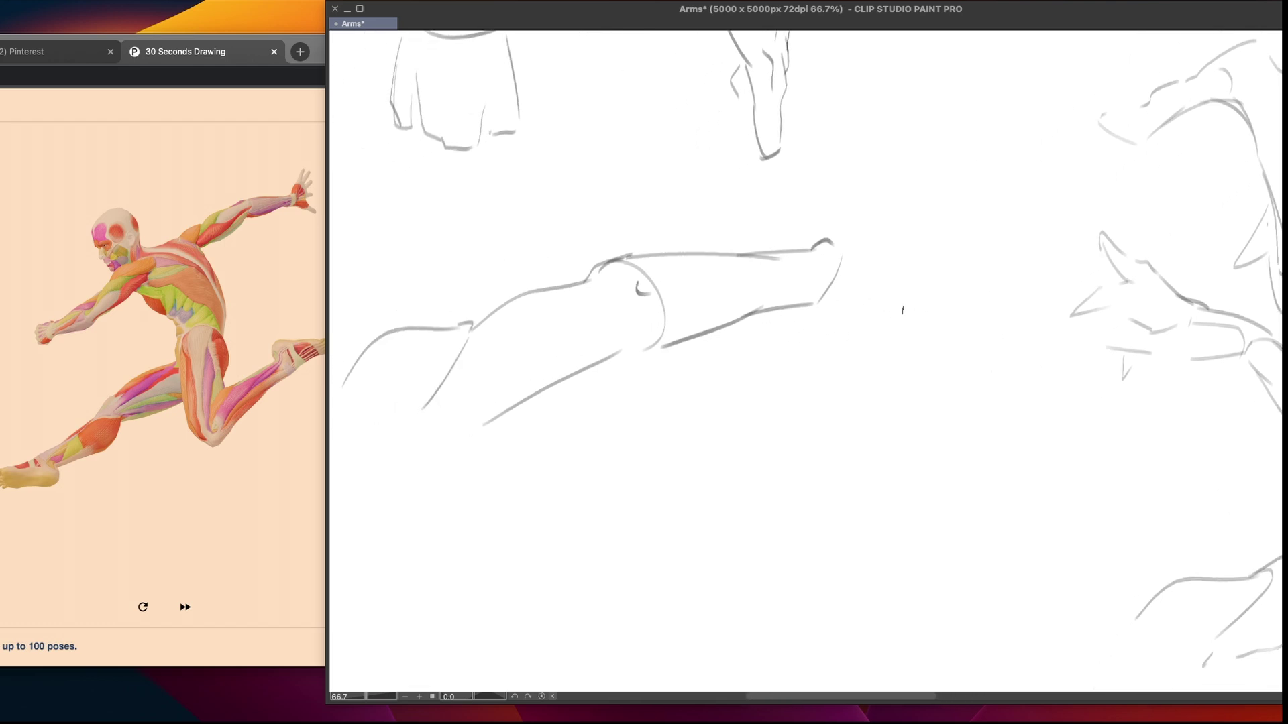
pyautogui.moveTo(870, 296)
pyautogui.mouseDown()
pyautogui.moveTo(914, 310)
pyautogui.moveTo(990, 257)
pyautogui.mouseUp()
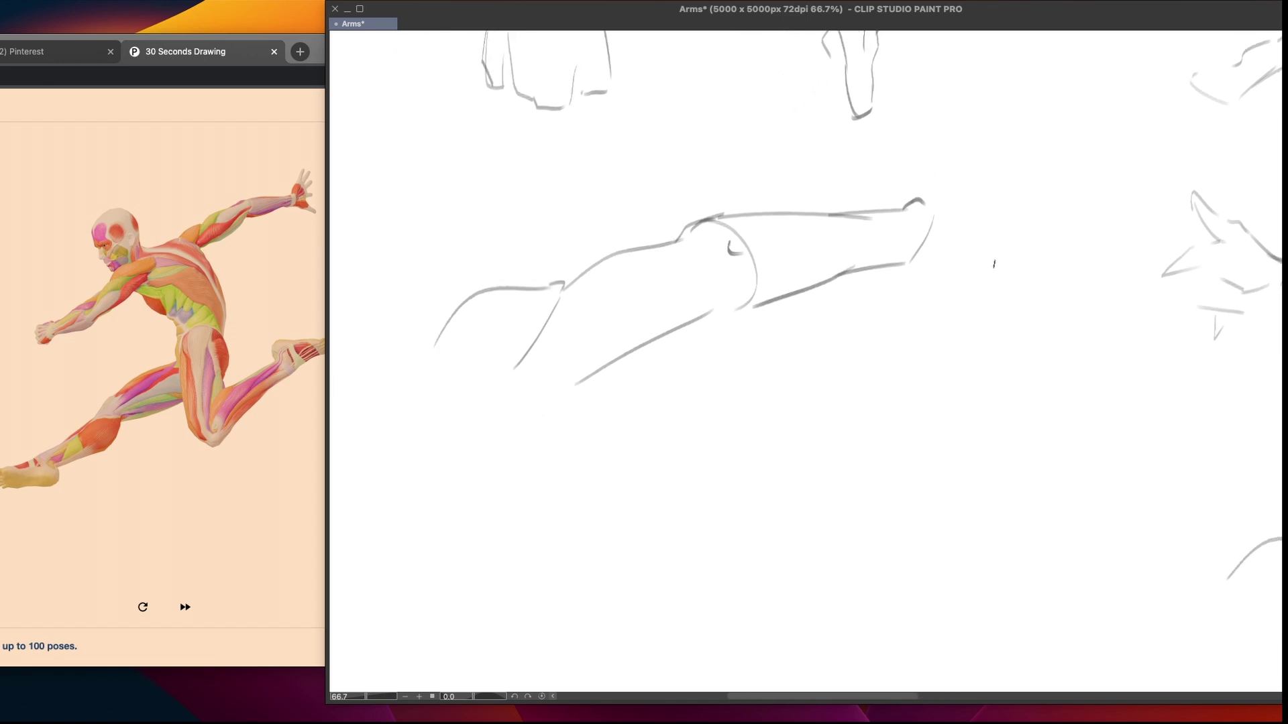
pyautogui.moveTo(714, 314)
pyautogui.mouseDown()
pyautogui.moveTo(785, 307)
pyautogui.moveTo(742, 302)
pyautogui.mouseUp()
pyautogui.hotkey('ctrl', 'z')
pyautogui.hotkey('ctrl', 'z')
pyautogui.moveTo(718, 308); pyautogui.dragTo(745, 304)
pyautogui.hotkey('ctrl', 'z')
# Examine the elbows and forearms of the numbered, raised and horizontal arm sketches and the muscle group labels
pyautogui.scroll(15, 843, 307)
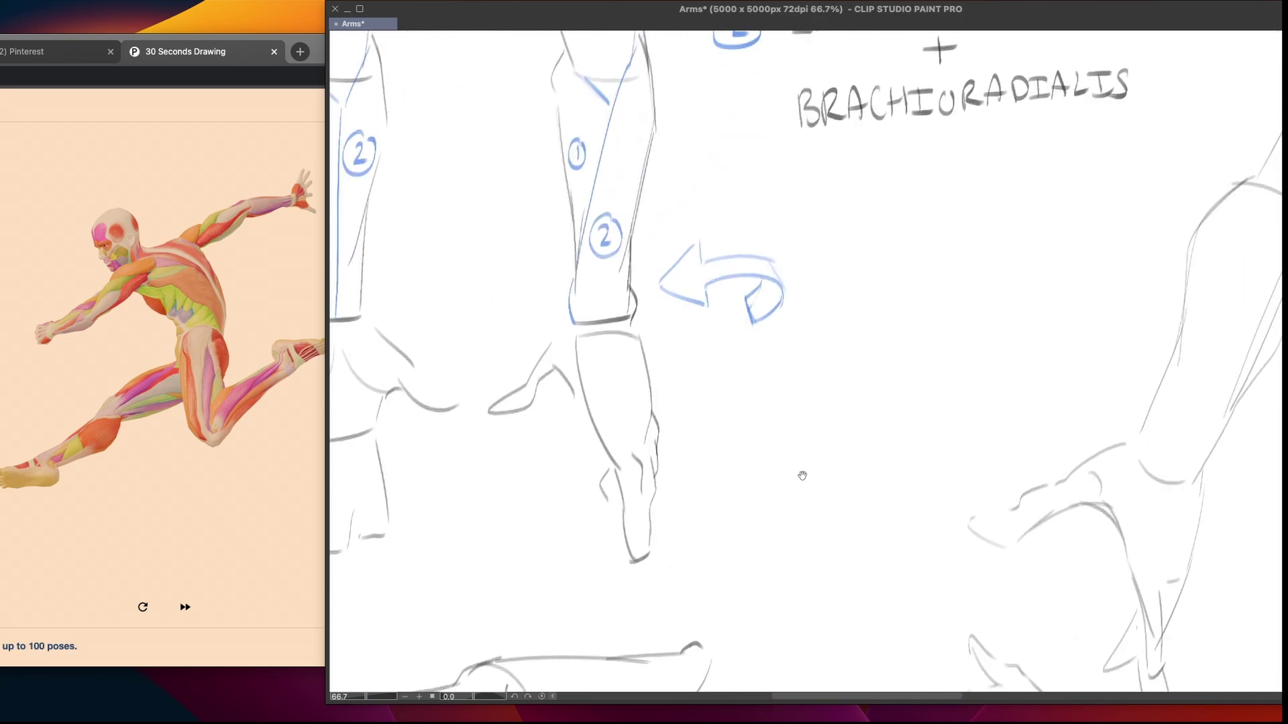
pyautogui.scroll(5, 798, 431)
pyautogui.hscroll(6, 798, 431)
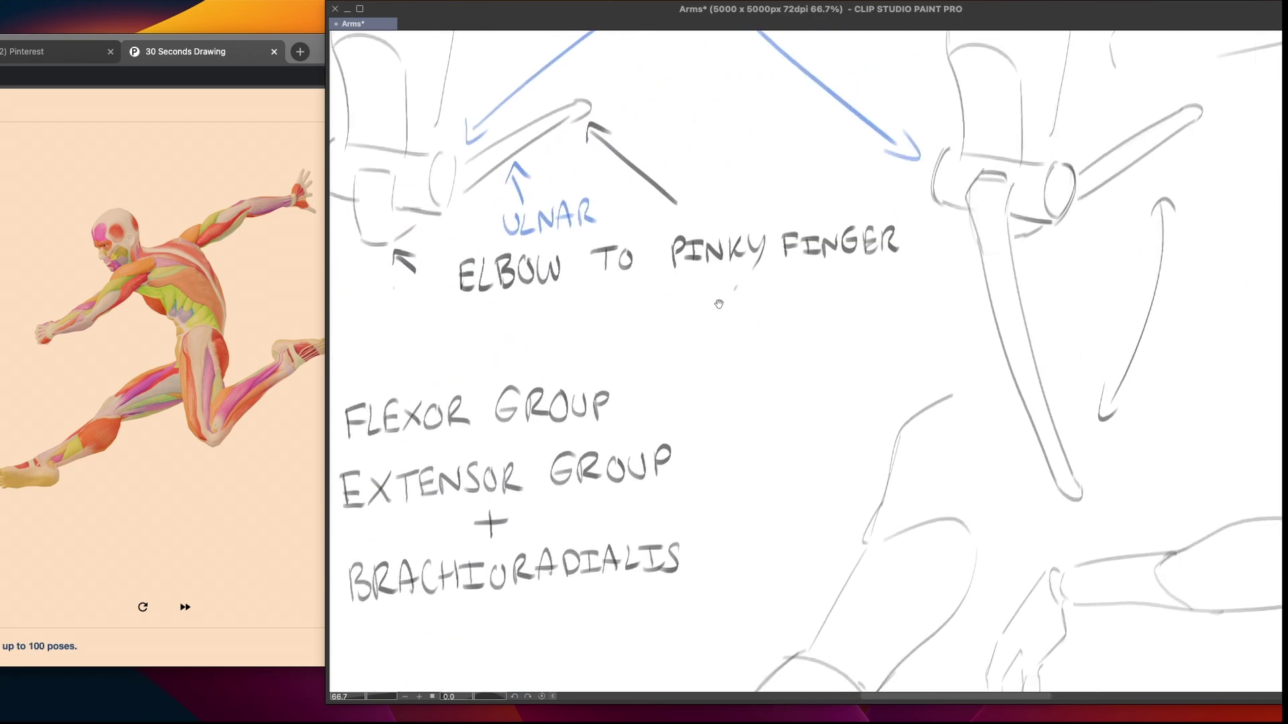
pyautogui.scroll(-5, 815, 424)
pyautogui.hscroll(2, 814, 423)
pyautogui.scroll(-3, 872, 410)
pyautogui.hscroll(4, 872, 411)
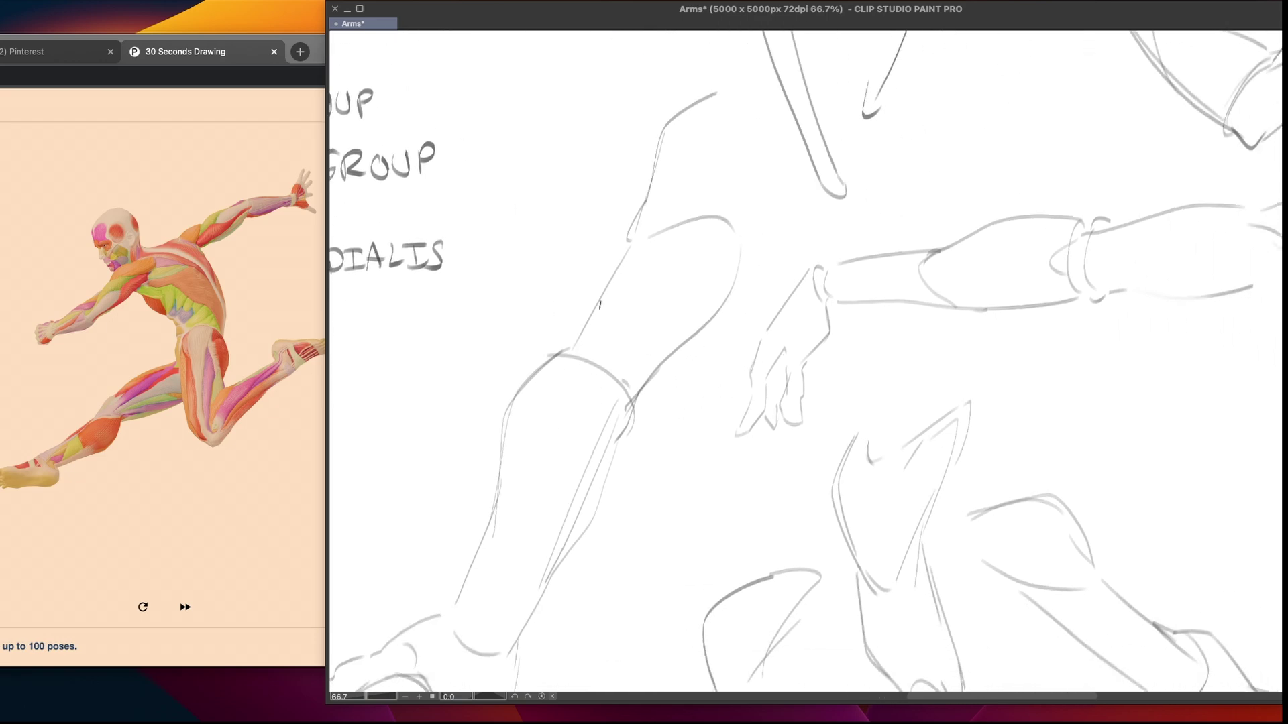
pyautogui.moveTo(617, 474); pyautogui.dragTo(890, 383)
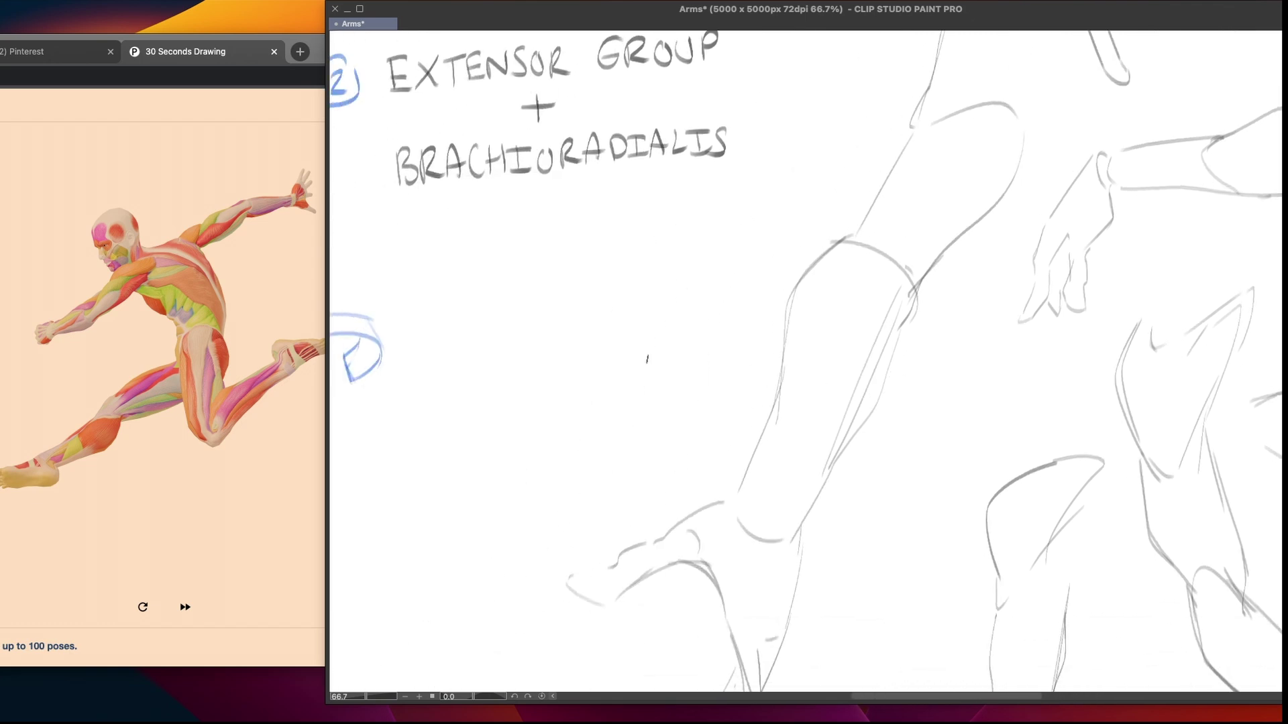
pyautogui.moveTo(647, 359)
pyautogui.mouseDown()
pyautogui.moveTo(758, 480)
pyautogui.moveTo(828, 394)
pyautogui.mouseUp()
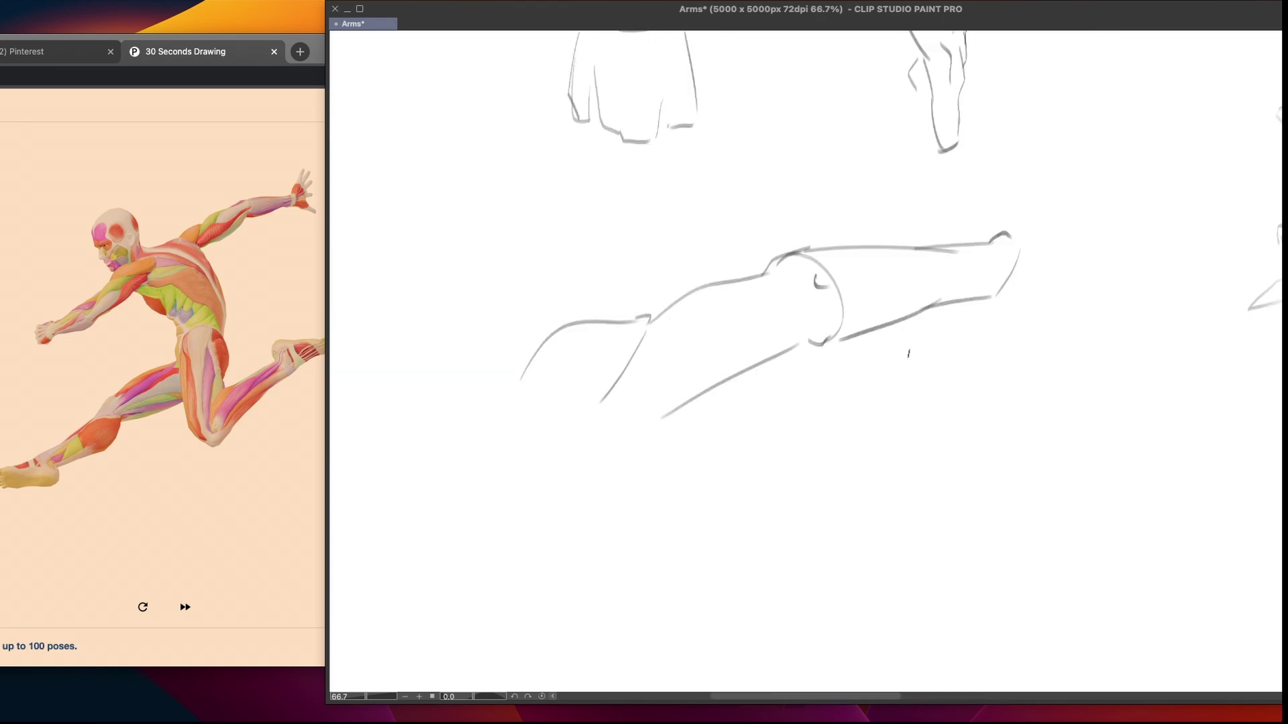
# Trace over the lower contour of the new arm's upper arm several times, and undo the strokes
pyautogui.moveTo(903, 345); pyautogui.dragTo(826, 336)
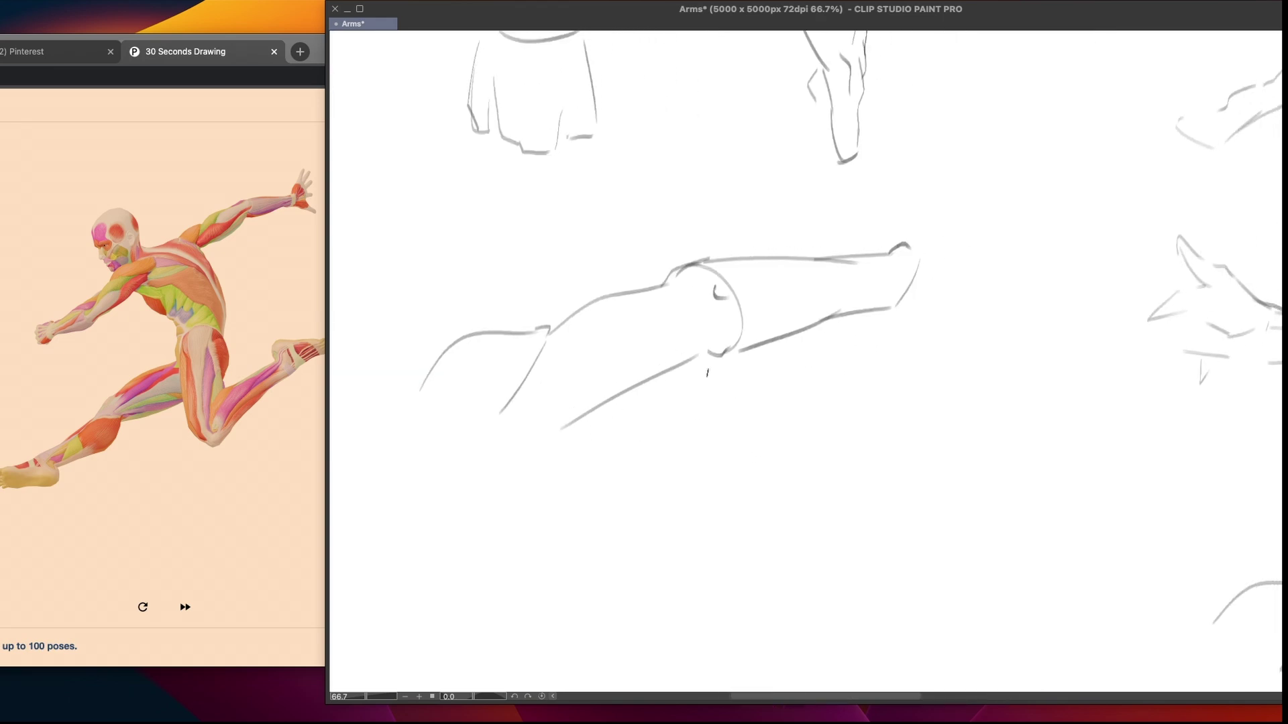
pyautogui.moveTo(682, 379); pyautogui.dragTo(779, 336)
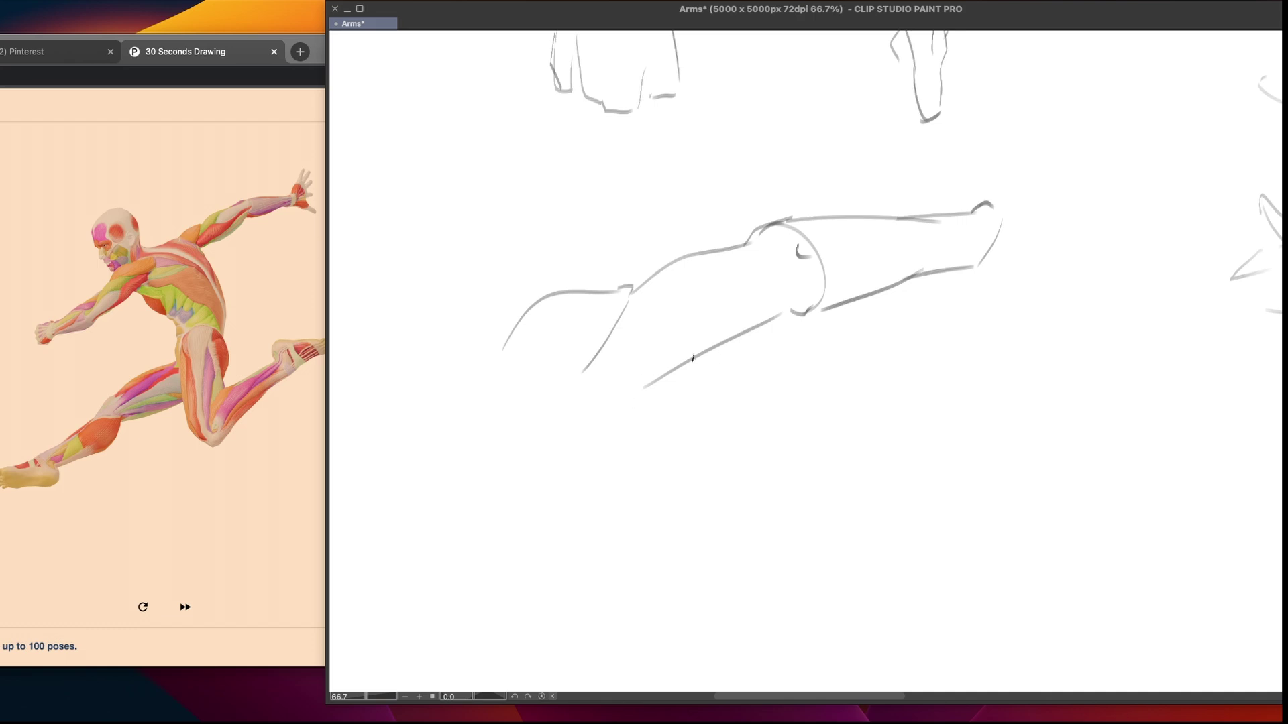
pyautogui.moveTo(672, 248); pyautogui.dragTo(667, 245)
pyautogui.moveTo(778, 319); pyautogui.dragTo(641, 397)
pyautogui.hotkey('ctrl', 'z')
pyautogui.moveTo(778, 312)
pyautogui.mouseDown()
pyautogui.moveTo(758, 338)
pyautogui.moveTo(624, 404)
pyautogui.mouseUp()
pyautogui.hotkey('ctrl', 'z')
pyautogui.hotkey('ctrl', 'z')
pyautogui.moveTo(780, 312); pyautogui.dragTo(631, 398)
pyautogui.hotkey('ctrl', 'z')
# Sketch the bent-back hand's palm and heel from the wrist of the new arm, with the thumb beside it
pyautogui.moveTo(998, 244)
pyautogui.mouseDown()
pyautogui.moveTo(970, 281)
pyautogui.moveTo(953, 281)
pyautogui.mouseUp()
pyautogui.moveTo(979, 203); pyautogui.dragTo(954, 227)
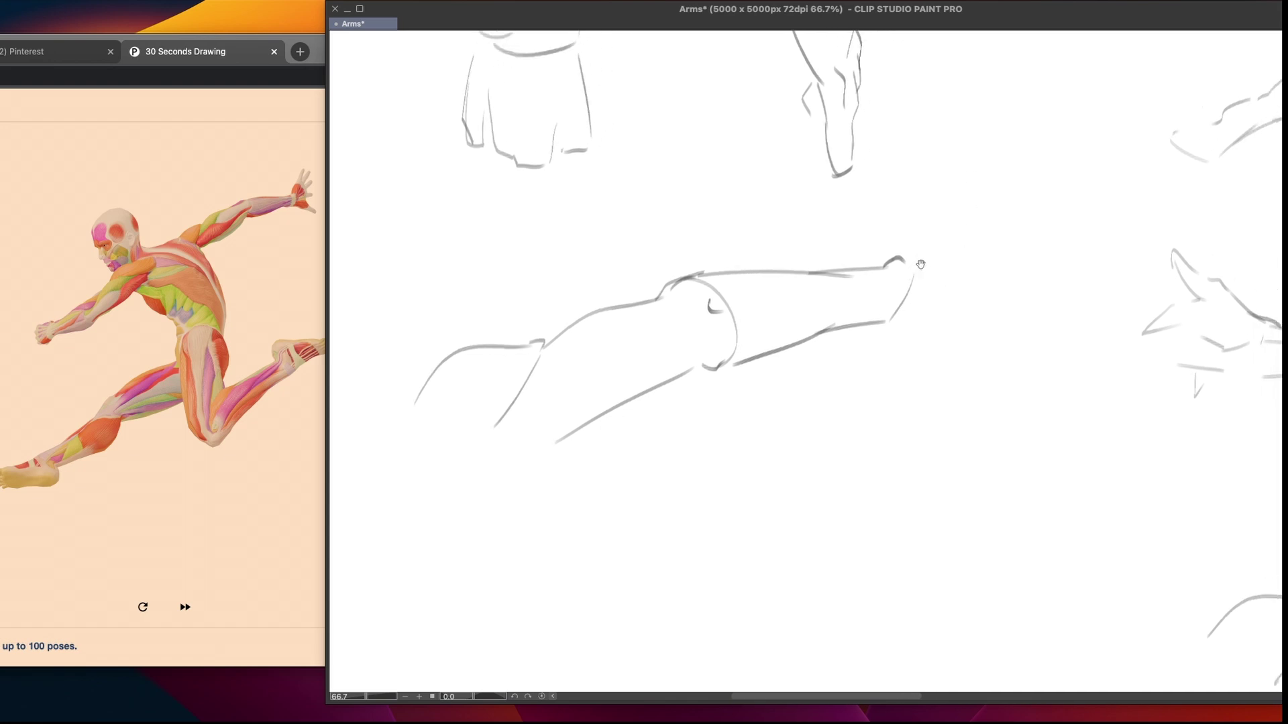
pyautogui.moveTo(920, 273); pyautogui.dragTo(916, 271)
pyautogui.moveTo(926, 178)
pyautogui.mouseDown()
pyautogui.moveTo(895, 253)
pyautogui.moveTo(902, 244)
pyautogui.mouseUp()
pyautogui.hotkey('ctrl', 'z')
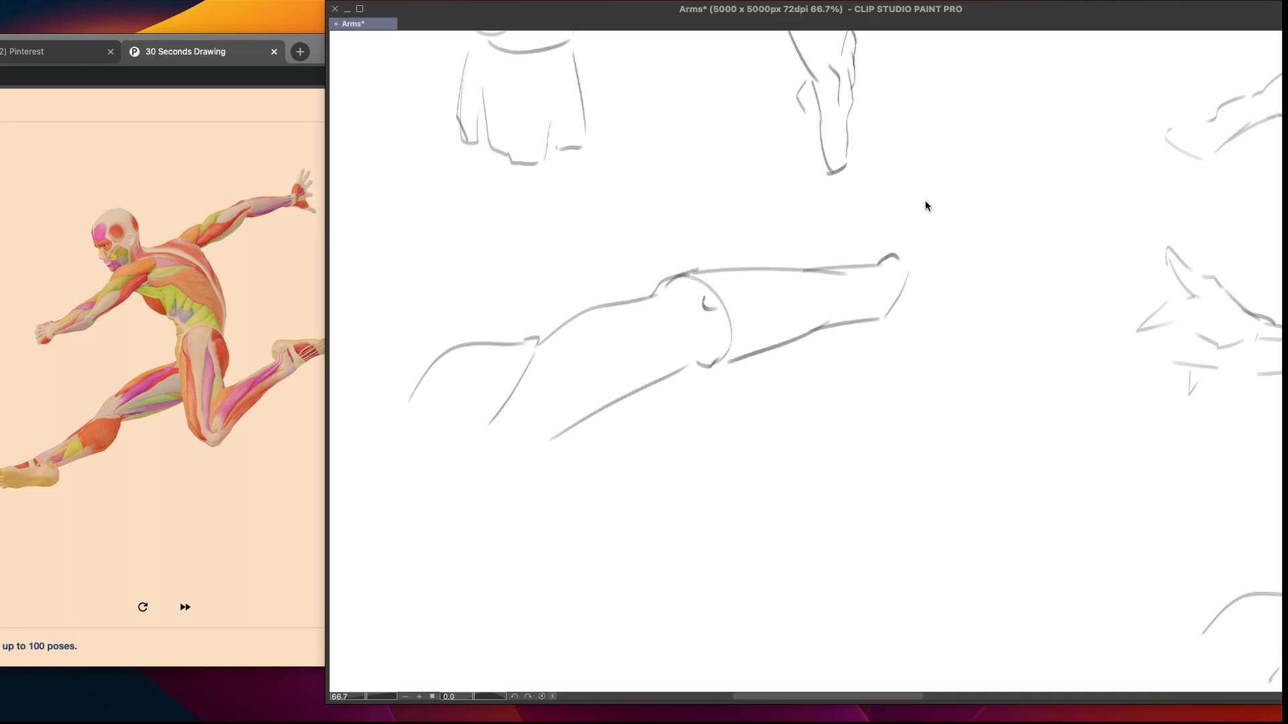
pyautogui.moveTo(936, 182)
pyautogui.mouseDown()
pyautogui.moveTo(934, 308)
pyautogui.moveTo(906, 313)
pyautogui.mouseUp()
pyautogui.hotkey('ctrl', 'z')
pyautogui.moveTo(906, 313)
pyautogui.mouseDown()
pyautogui.moveTo(983, 316)
pyautogui.moveTo(991, 301)
pyautogui.moveTo(984, 318)
pyautogui.moveTo(963, 290)
pyautogui.moveTo(936, 307)
pyautogui.mouseUp()
pyautogui.hotkey('ctrl', 'z')
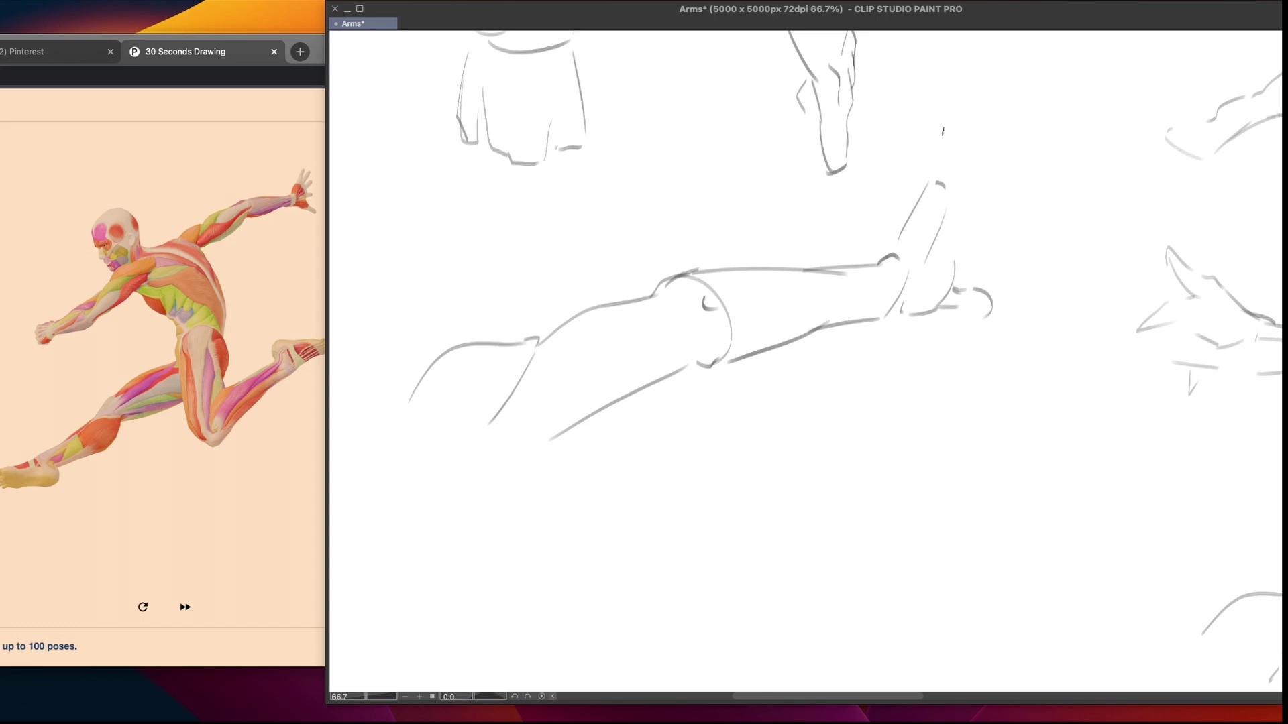
# Extend the raised hand with long upright fingers and a short curved fingertip beside the palm
pyautogui.moveTo(931, 166); pyautogui.dragTo(925, 190)
pyautogui.moveTo(932, 163); pyautogui.dragTo(958, 109)
pyautogui.moveTo(931, 167)
pyautogui.mouseDown()
pyautogui.moveTo(956, 97)
pyautogui.moveTo(966, 105)
pyautogui.moveTo(953, 173)
pyautogui.mouseUp()
pyautogui.hotkey('ctrl', 'z')
pyautogui.moveTo(986, 232)
pyautogui.mouseDown()
pyautogui.moveTo(979, 258)
pyautogui.moveTo(994, 256)
pyautogui.moveTo(960, 263)
pyautogui.moveTo(991, 256)
pyautogui.mouseUp()
pyautogui.moveTo(990, 106)
pyautogui.mouseDown()
pyautogui.moveTo(998, 124)
pyautogui.moveTo(963, 142)
pyautogui.moveTo(965, 182)
pyautogui.mouseUp()
pyautogui.hotkey('ctrl', 'z')
pyautogui.hotkey('ctrl', 'z')
pyautogui.hotkey('ctrl', 'z')
pyautogui.moveTo(982, 109)
pyautogui.mouseDown()
pyautogui.moveTo(987, 138)
pyautogui.moveTo(990, 124)
pyautogui.moveTo(972, 157)
pyautogui.mouseUp()
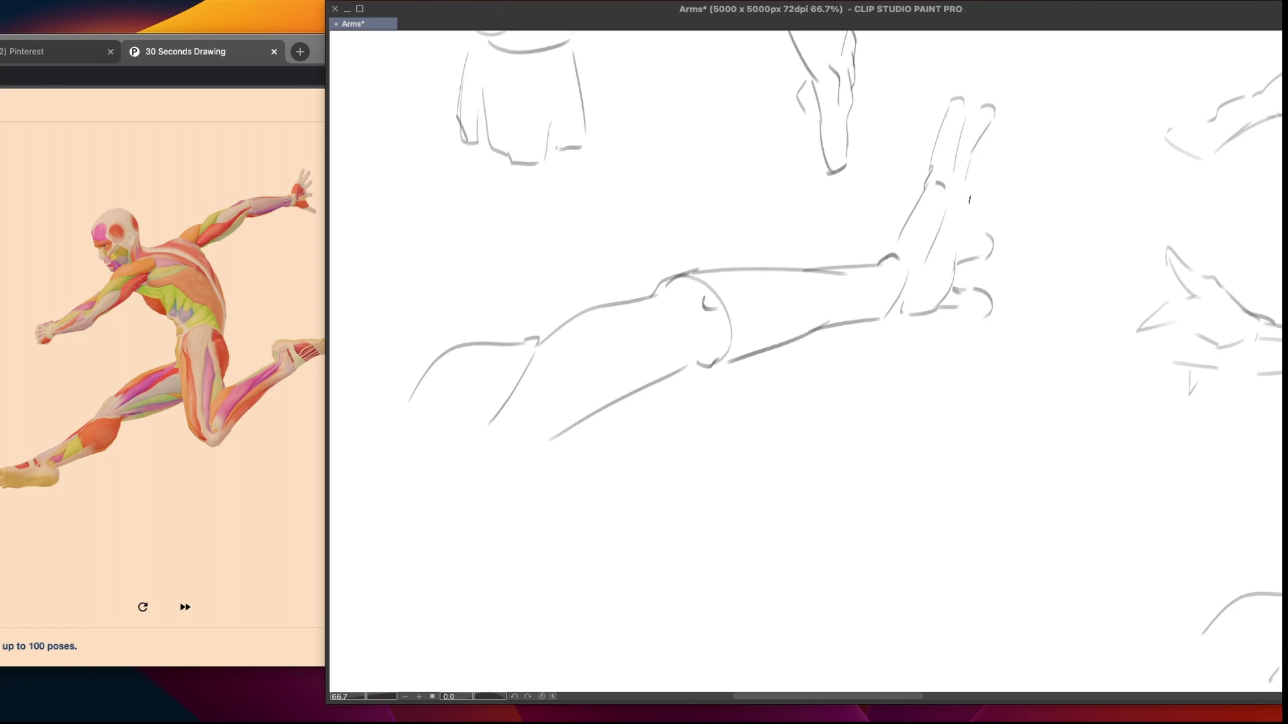
# Redraw the hand's long upright finger and indicate the remaining fingers with short curved tips
pyautogui.hotkey('ctrl', 'z')
pyautogui.hotkey('ctrl', 'z')
pyautogui.moveTo(951, 97); pyautogui.dragTo(933, 169)
pyautogui.hotkey('ctrl', 'z')
pyautogui.moveTo(949, 104)
pyautogui.mouseDown()
pyautogui.moveTo(964, 108)
pyautogui.moveTo(960, 134)
pyautogui.moveTo(964, 100)
pyautogui.moveTo(968, 147)
pyautogui.mouseUp()
pyautogui.hotkey('ctrl', 'z')
pyautogui.hotkey('ctrl', 'z')
pyautogui.moveTo(982, 107)
pyautogui.mouseDown()
pyautogui.moveTo(992, 120)
pyautogui.moveTo(966, 175)
pyautogui.mouseUp()
pyautogui.hotkey('ctrl', 'z')
pyautogui.moveTo(986, 106); pyautogui.dragTo(966, 161)
pyautogui.hotkey('ctrl', 'z')
pyautogui.hotkey('ctrl', 'z')
pyautogui.moveTo(991, 185); pyautogui.dragTo(998, 210)
pyautogui.moveTo(987, 110); pyautogui.dragTo(991, 130)
pyautogui.moveTo(675, 479); pyautogui.dragTo(728, 440)
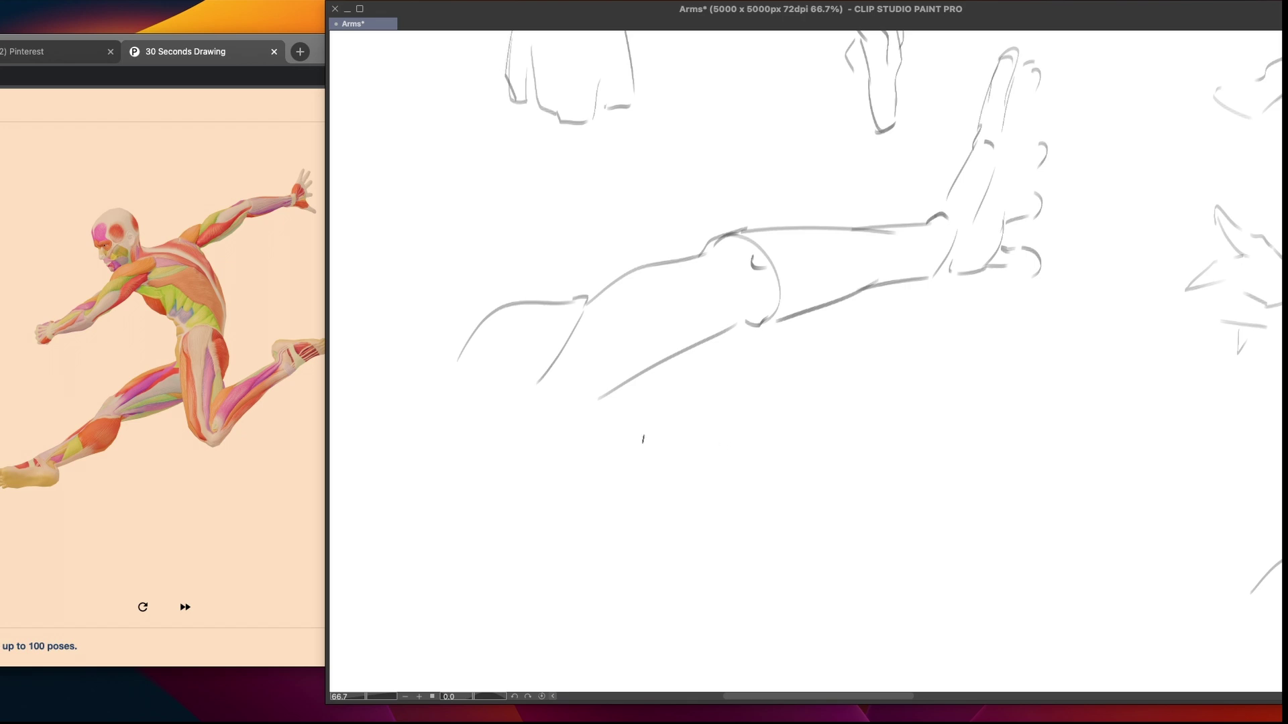
# Examine the new arm's raised hand alongside the hands of the neighbouring sketches
pyautogui.moveTo(957, 310); pyautogui.dragTo(903, 353)
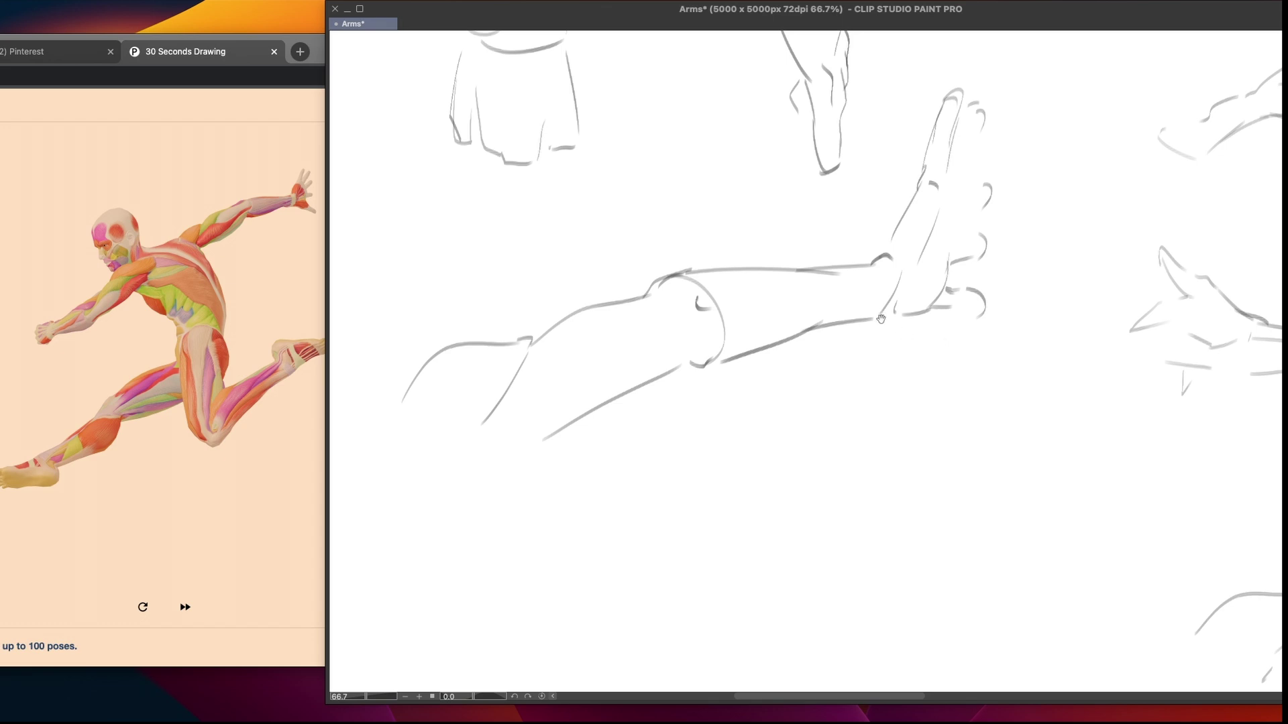
pyautogui.moveTo(869, 300); pyautogui.dragTo(892, 345)
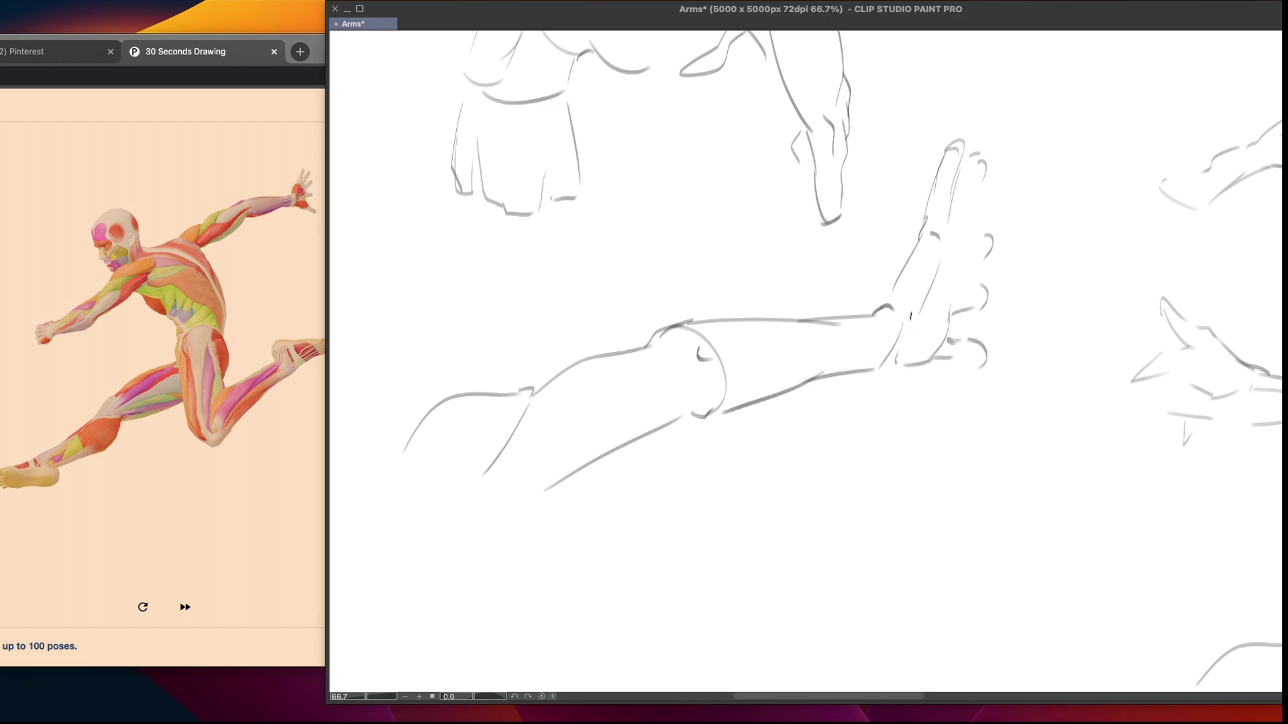
pyautogui.moveTo(963, 276); pyautogui.dragTo(929, 318)
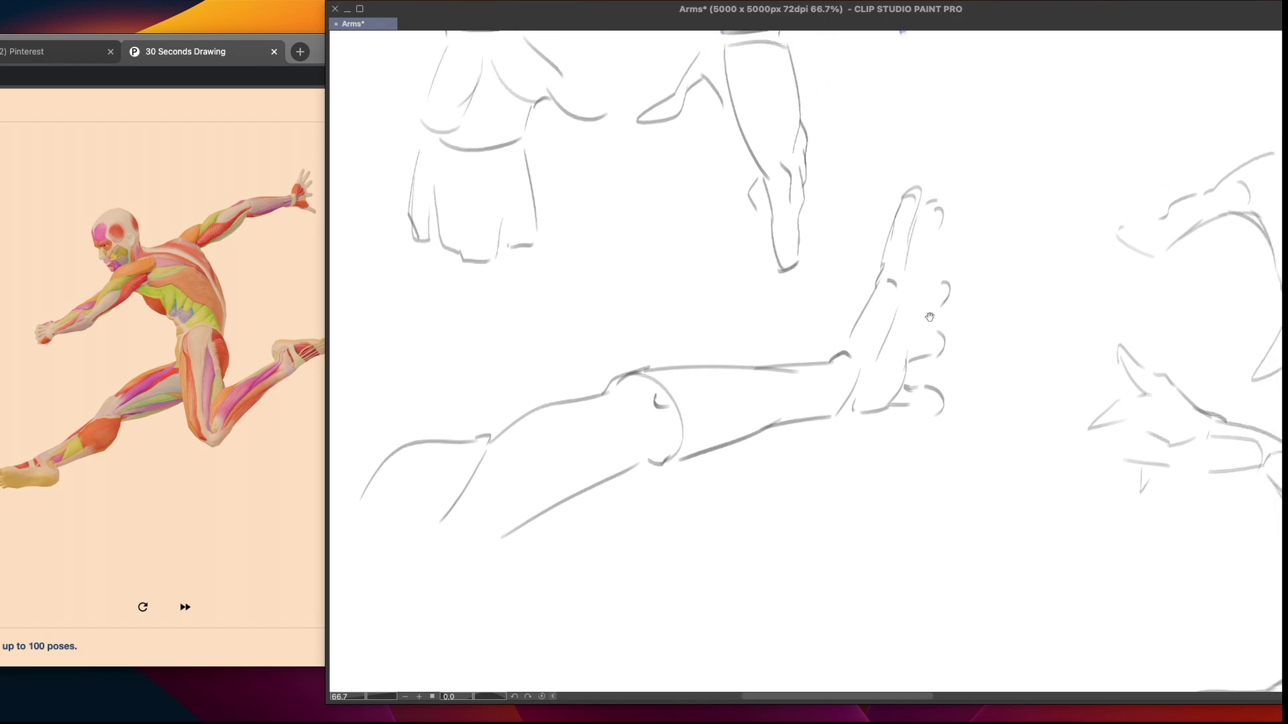
pyautogui.moveTo(1027, 293); pyautogui.dragTo(939, 304)
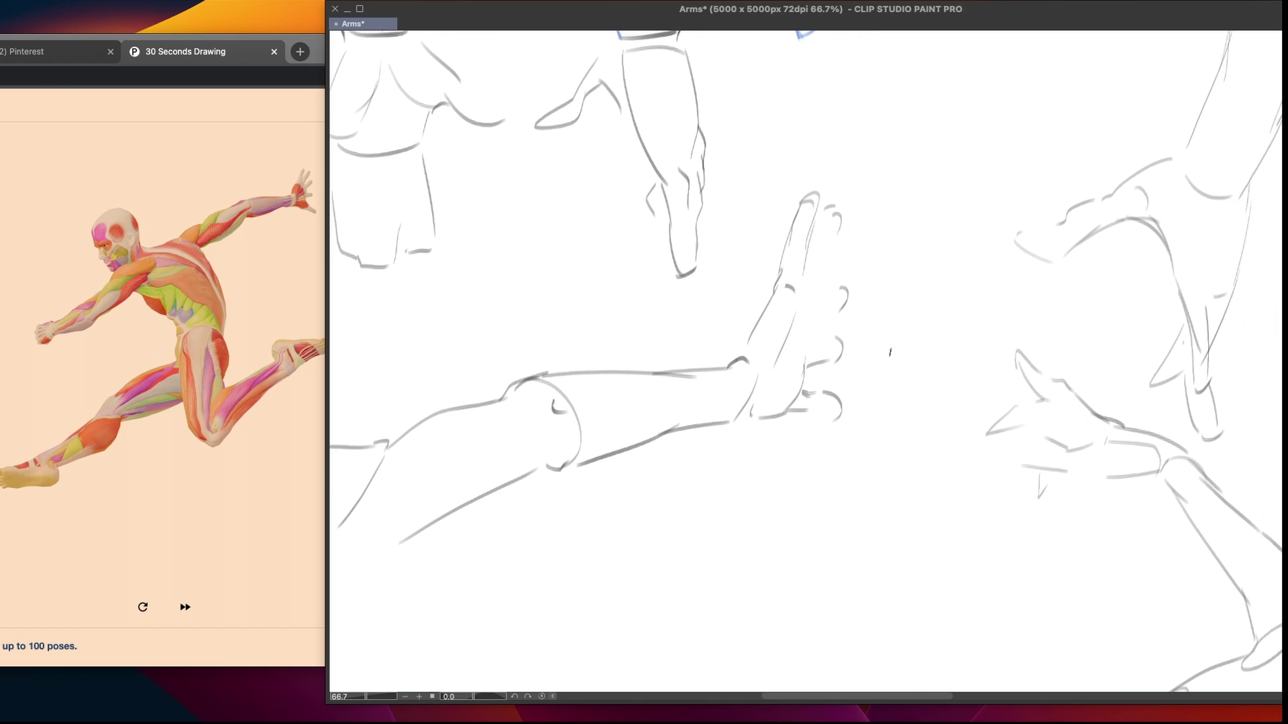
pyautogui.moveTo(931, 416); pyautogui.dragTo(655, 482)
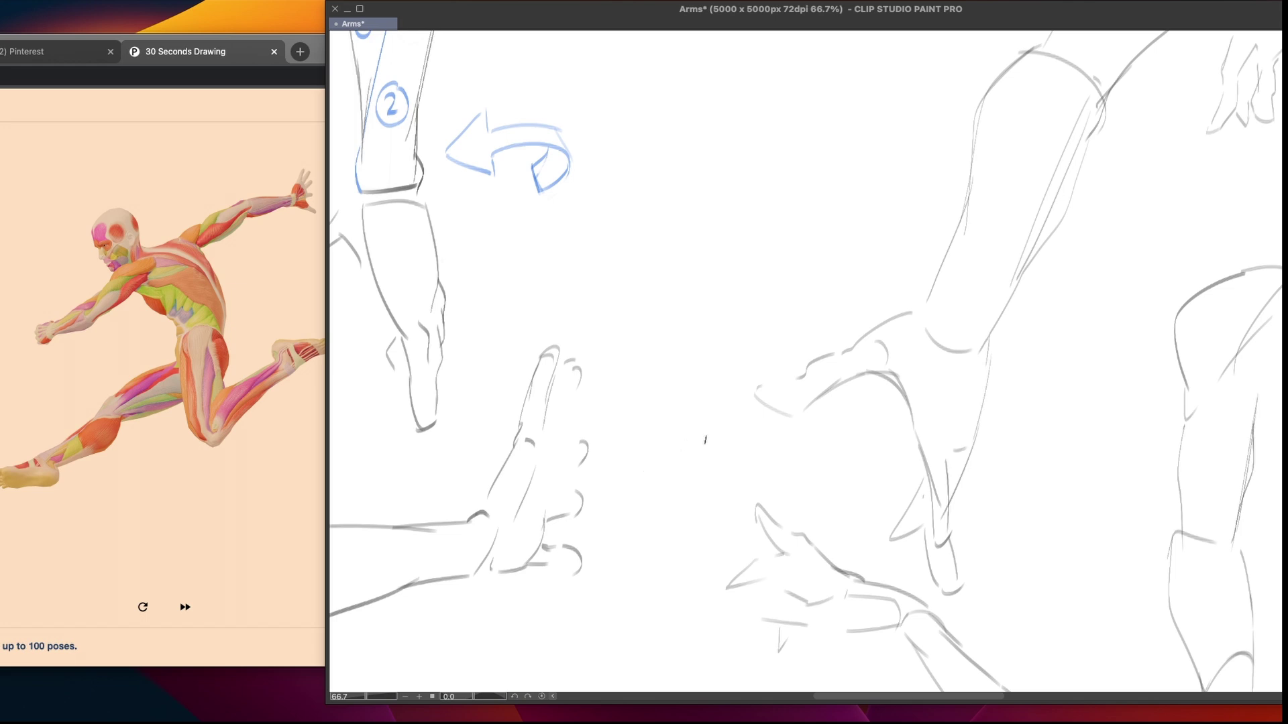
pyautogui.moveTo(621, 485); pyautogui.dragTo(1045, 205)
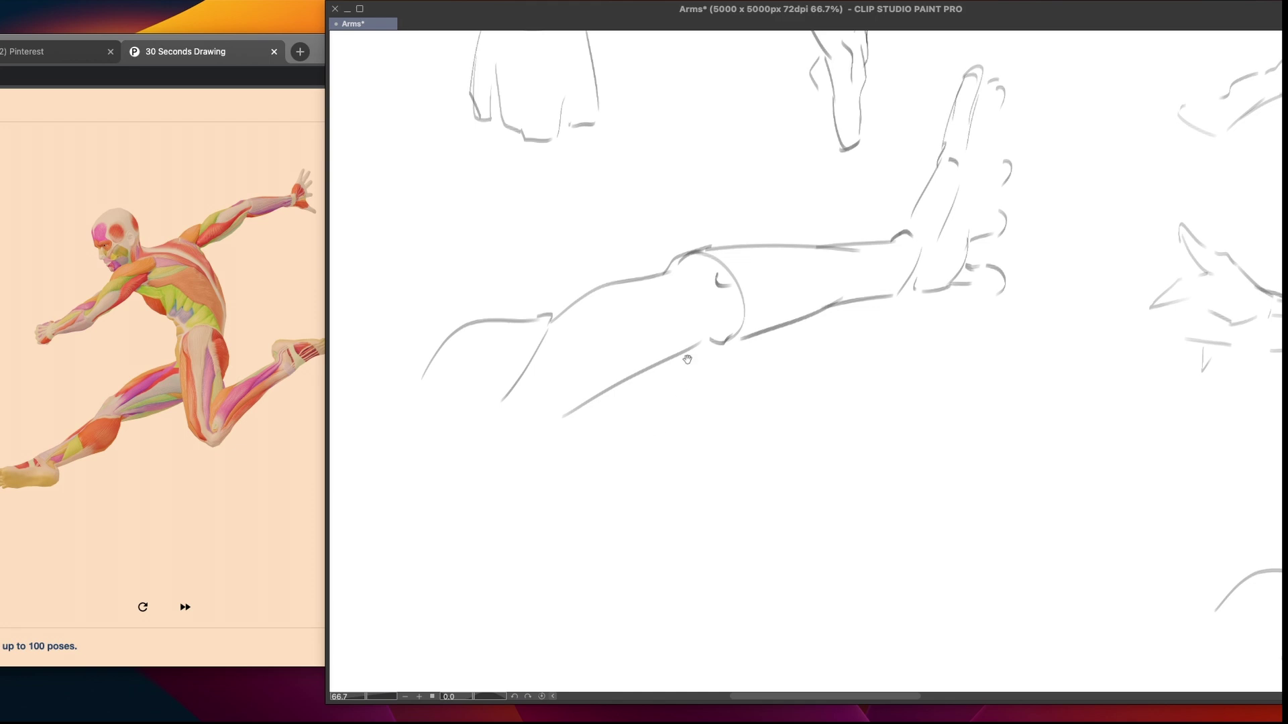
# Draw a heavier bulging contour above the new arm's upper arm, from the shoulder notch to the elbow
pyautogui.hscroll(-3, 693, 358)
pyautogui.scroll(1, 694, 358)
pyautogui.moveTo(604, 316); pyautogui.dragTo(700, 287)
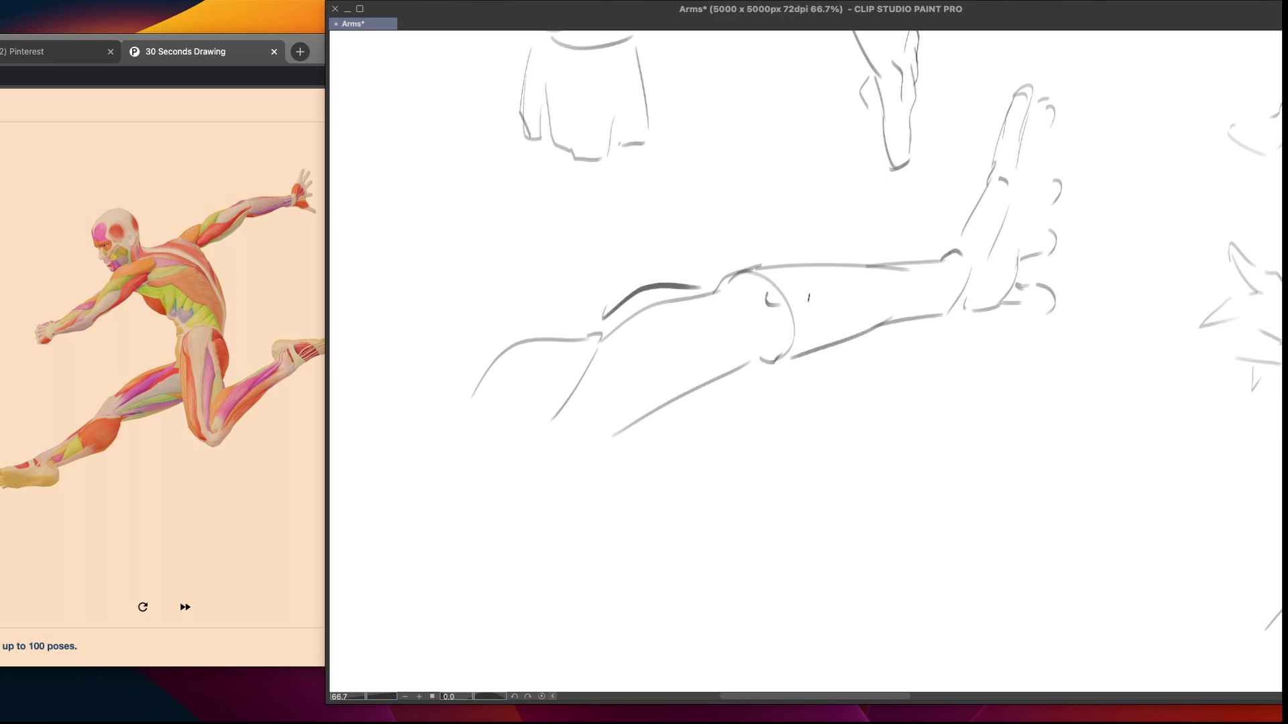
pyautogui.hotkey('ctrl', 'z')
pyautogui.moveTo(608, 318)
pyautogui.mouseDown()
pyautogui.moveTo(648, 287)
pyautogui.moveTo(721, 283)
pyautogui.mouseUp()
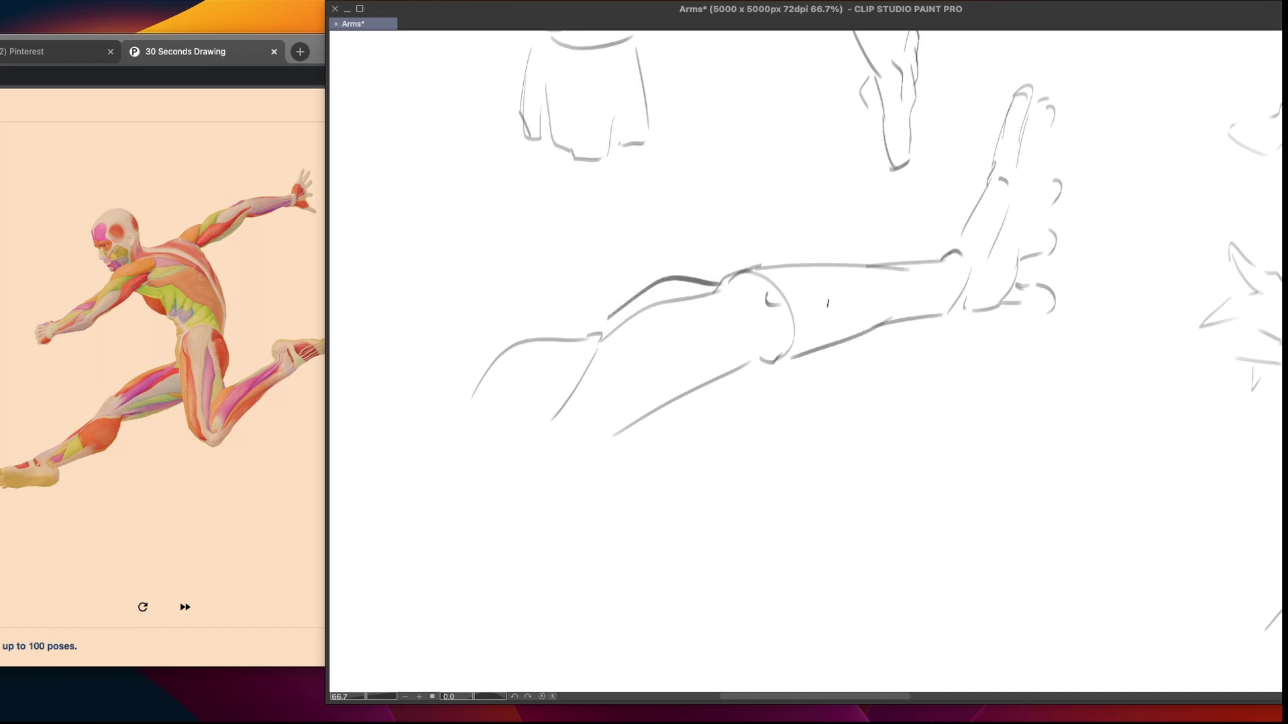
# Undo the heavier bulging contour above the new arm's upper arm together with a trial stroke along its underside
pyautogui.moveTo(616, 450)
pyautogui.mouseDown()
pyautogui.moveTo(722, 394)
pyautogui.moveTo(753, 380)
pyautogui.mouseUp()
pyautogui.hotkey('ctrl', 'z')
pyautogui.hotkey('ctrl', 'z')
# Try heavier contour strokes along the raised hand's fingers and beneath the new arm's shoulder
pyautogui.moveTo(1007, 86); pyautogui.dragTo(963, 228)
pyautogui.hotkey('ctrl', 'z')
pyautogui.moveTo(1004, 103); pyautogui.dragTo(955, 226)
pyautogui.moveTo(1062, 104); pyautogui.dragTo(1056, 275)
pyautogui.hotkey('ctrl', 'z')
pyautogui.hotkey('ctrl', 'z')
pyautogui.moveTo(454, 399)
pyautogui.mouseDown()
pyautogui.moveTo(518, 323)
pyautogui.moveTo(619, 319)
pyautogui.moveTo(556, 437)
pyautogui.mouseUp()
pyautogui.hotkey('ctrl', 'z')
pyautogui.hotkey('ctrl', 'z')
# Try a slanted perspective box below the new arm's hand, with front, side and top faces
pyautogui.moveTo(804, 441)
pyautogui.mouseDown()
pyautogui.moveTo(647, 494)
pyautogui.moveTo(691, 451)
pyautogui.moveTo(721, 471)
pyautogui.moveTo(758, 451)
pyautogui.mouseUp()
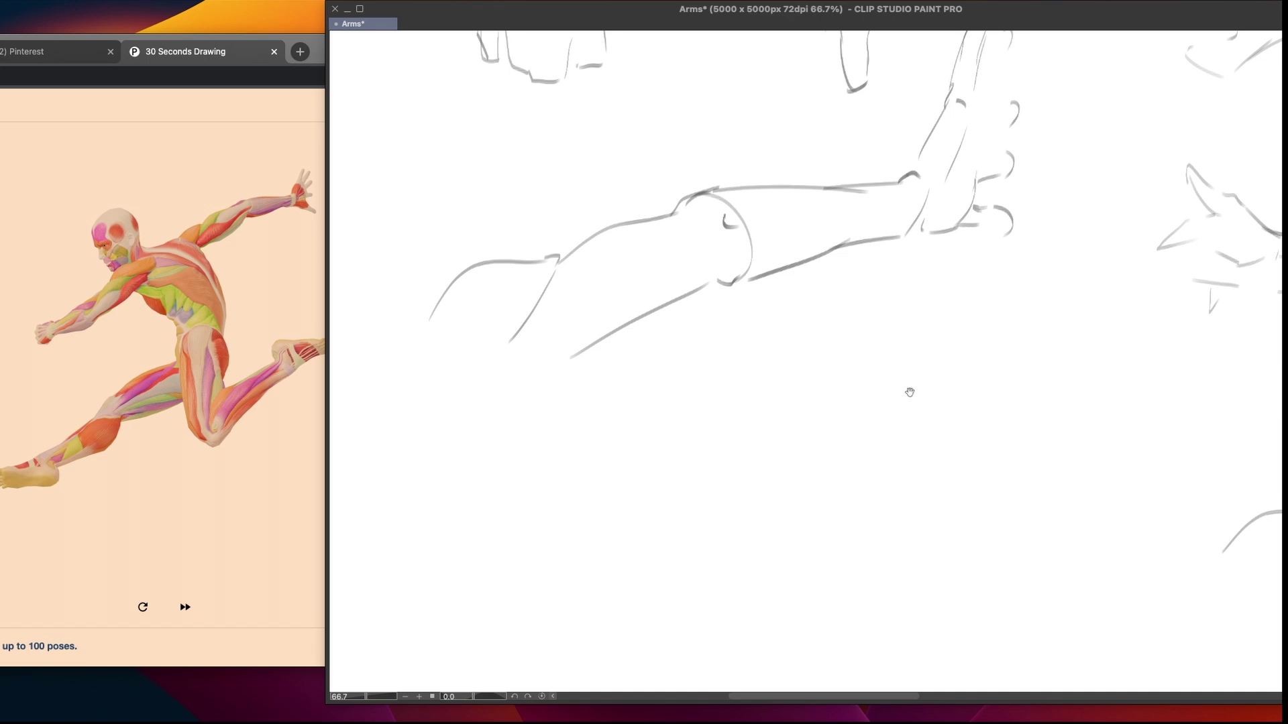
pyautogui.moveTo(897, 402); pyautogui.dragTo(879, 374)
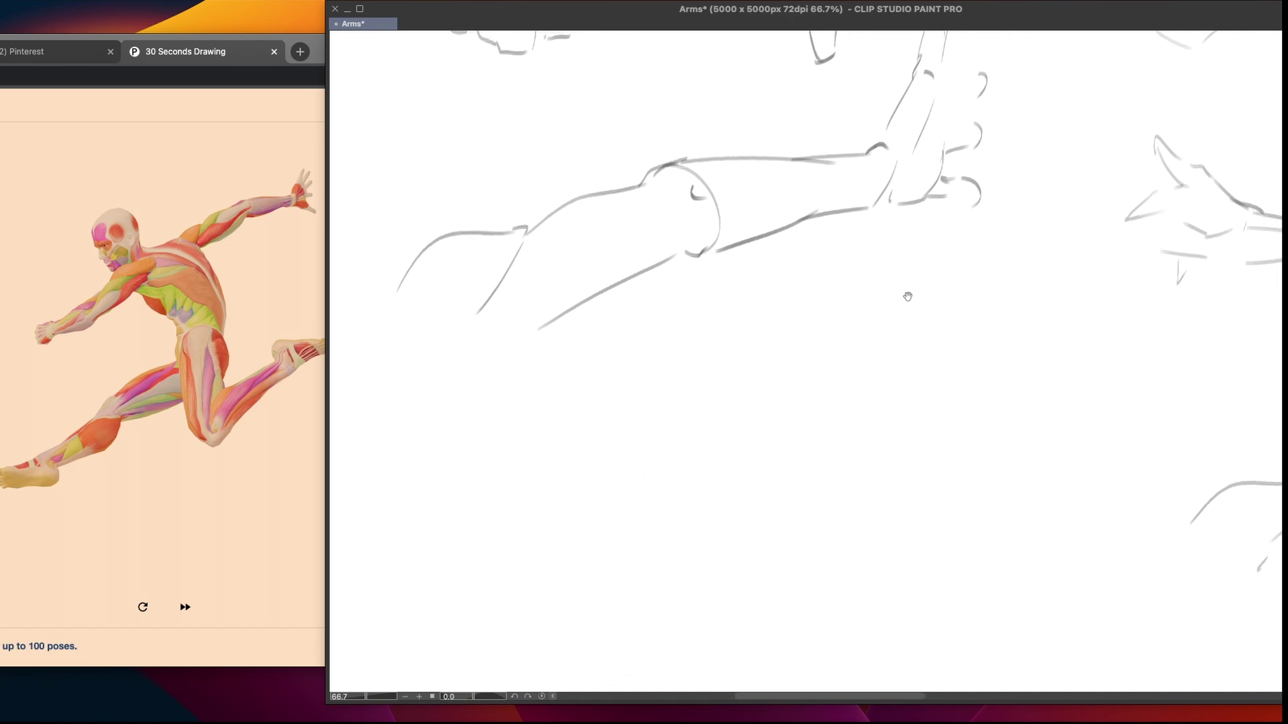
pyautogui.moveTo(934, 288); pyautogui.dragTo(764, 388)
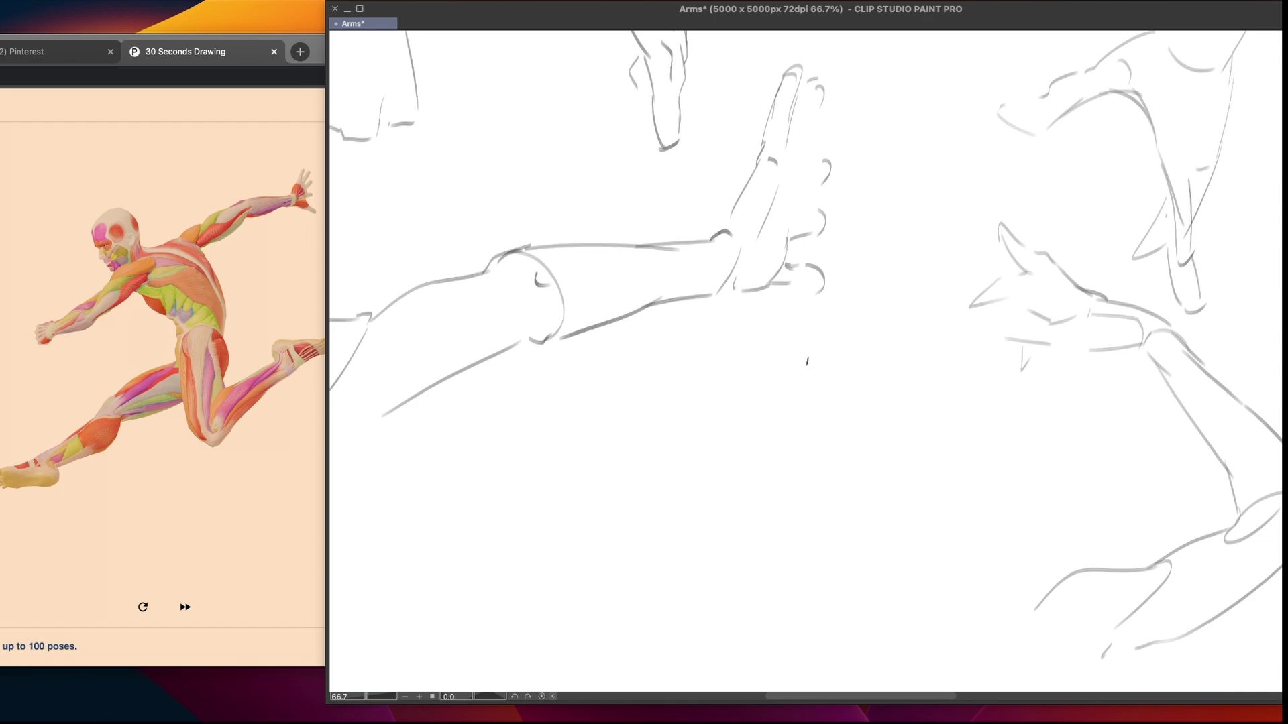
pyautogui.moveTo(740, 346); pyautogui.dragTo(841, 319)
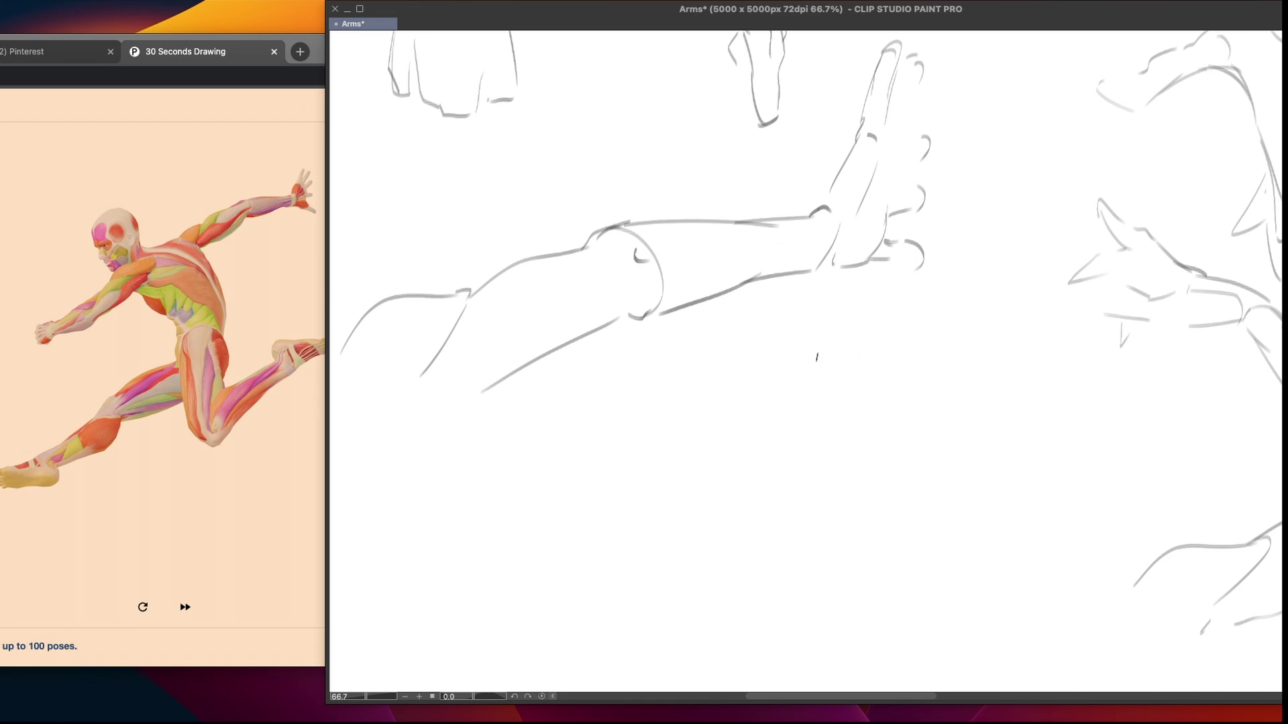
pyautogui.moveTo(767, 363); pyautogui.dragTo(874, 320)
pyautogui.hotkey('ctrl', 'z')
pyautogui.moveTo(798, 330)
pyautogui.mouseDown()
pyautogui.moveTo(900, 311)
pyautogui.moveTo(910, 332)
pyautogui.moveTo(870, 384)
pyautogui.mouseUp()
pyautogui.moveTo(790, 331)
pyautogui.mouseDown()
pyautogui.moveTo(771, 381)
pyautogui.moveTo(883, 371)
pyautogui.moveTo(793, 399)
pyautogui.mouseUp()
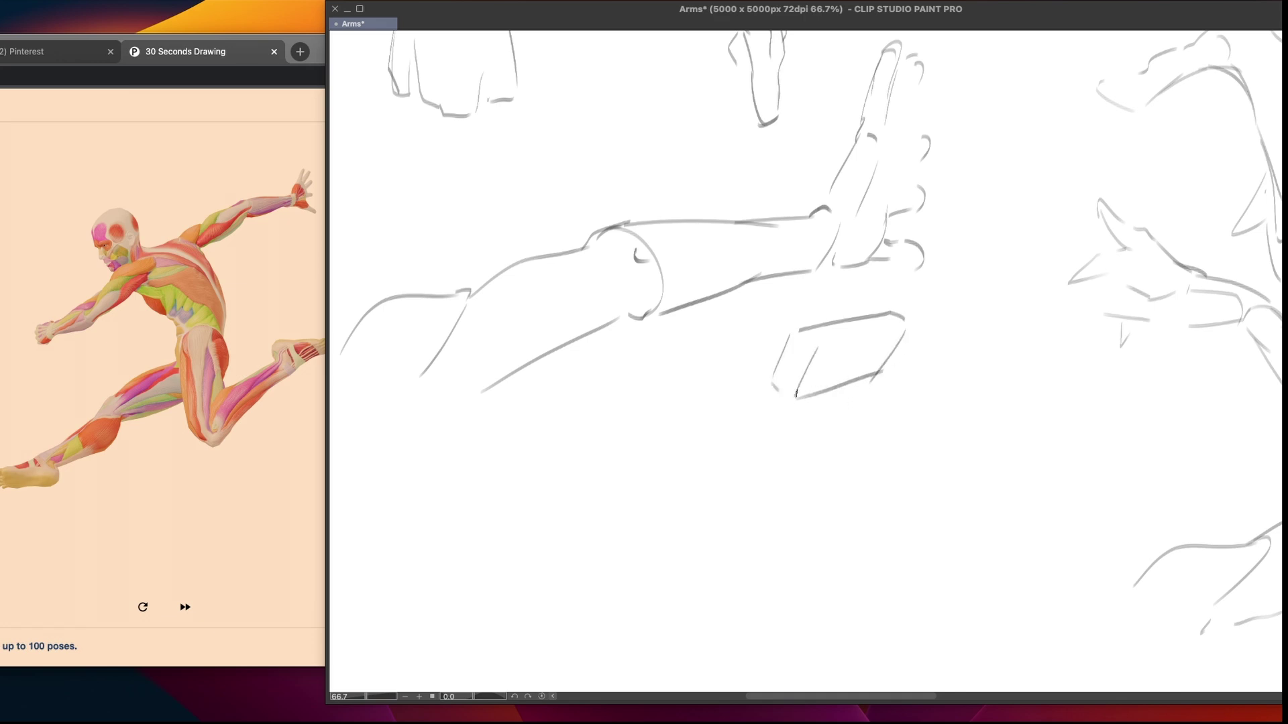
pyautogui.moveTo(823, 348); pyautogui.dragTo(906, 329)
pyautogui.moveTo(800, 330); pyautogui.dragTo(819, 348)
# Try a curved division across the new arm's forearm and a matching dividing edge across the slanted box
pyautogui.moveTo(747, 221)
pyautogui.mouseDown()
pyautogui.moveTo(772, 233)
pyautogui.moveTo(757, 282)
pyautogui.mouseUp()
pyautogui.moveTo(746, 219); pyautogui.dragTo(759, 285)
pyautogui.hotkey('ctrl', 'z')
pyautogui.moveTo(821, 323)
pyautogui.mouseDown()
pyautogui.moveTo(835, 331)
pyautogui.moveTo(822, 395)
pyautogui.mouseUp()
pyautogui.moveTo(756, 220); pyautogui.dragTo(764, 281)
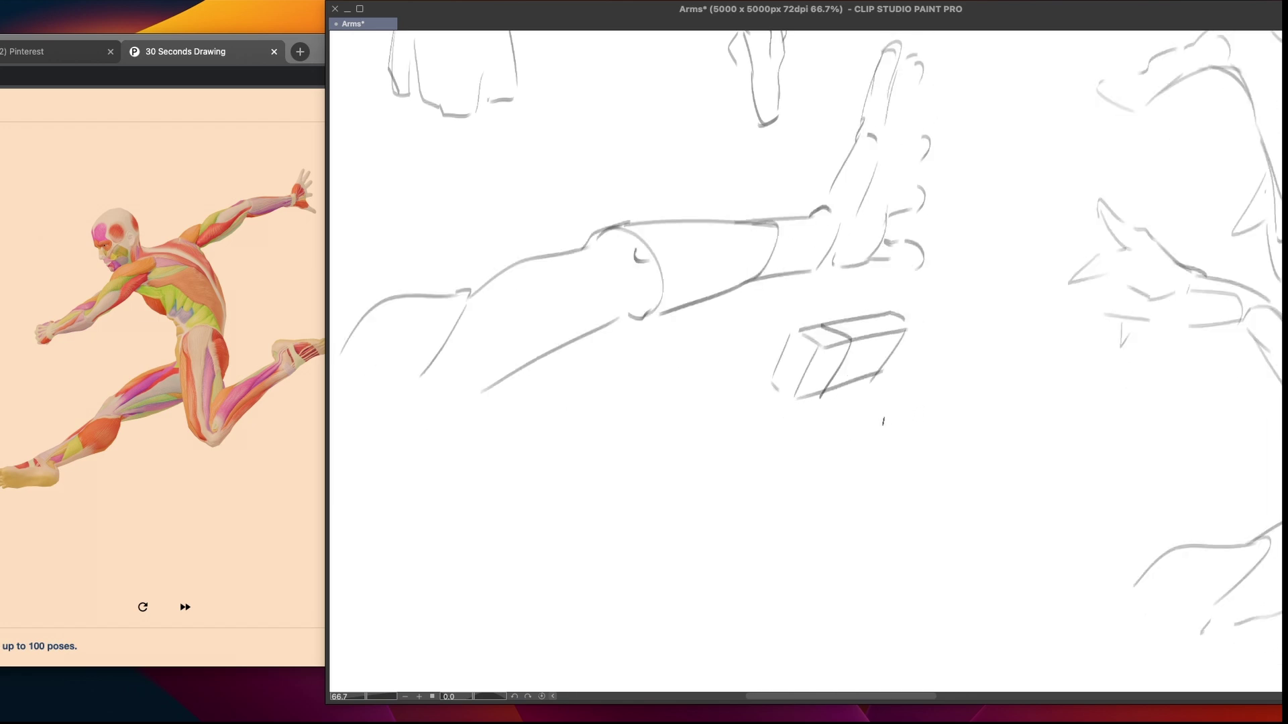
# Undo the slanted box and the dividing curve across the forearm
pyautogui.press('super+z')
pyautogui.press('super+z')
pyautogui.press('super+z')
pyautogui.press('super+z')
pyautogui.press('super+z')
pyautogui.press('super+z')
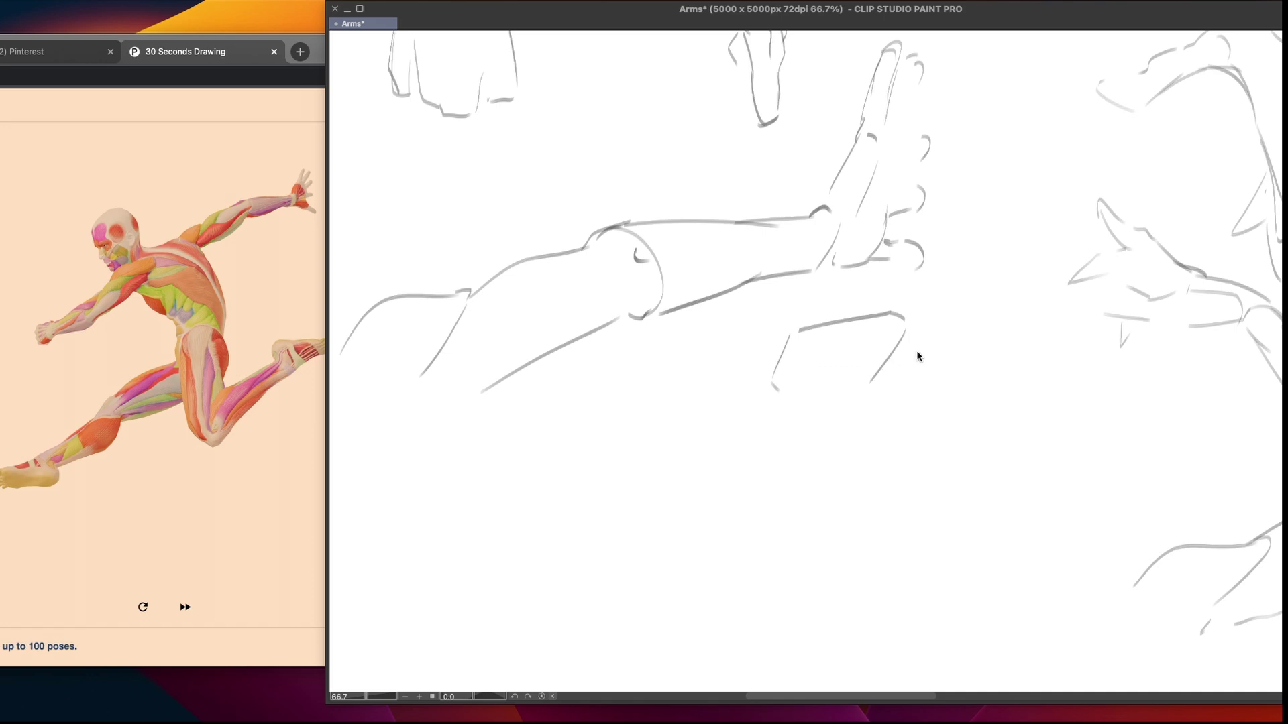
pyautogui.press('super+z')
pyautogui.press('super+z')
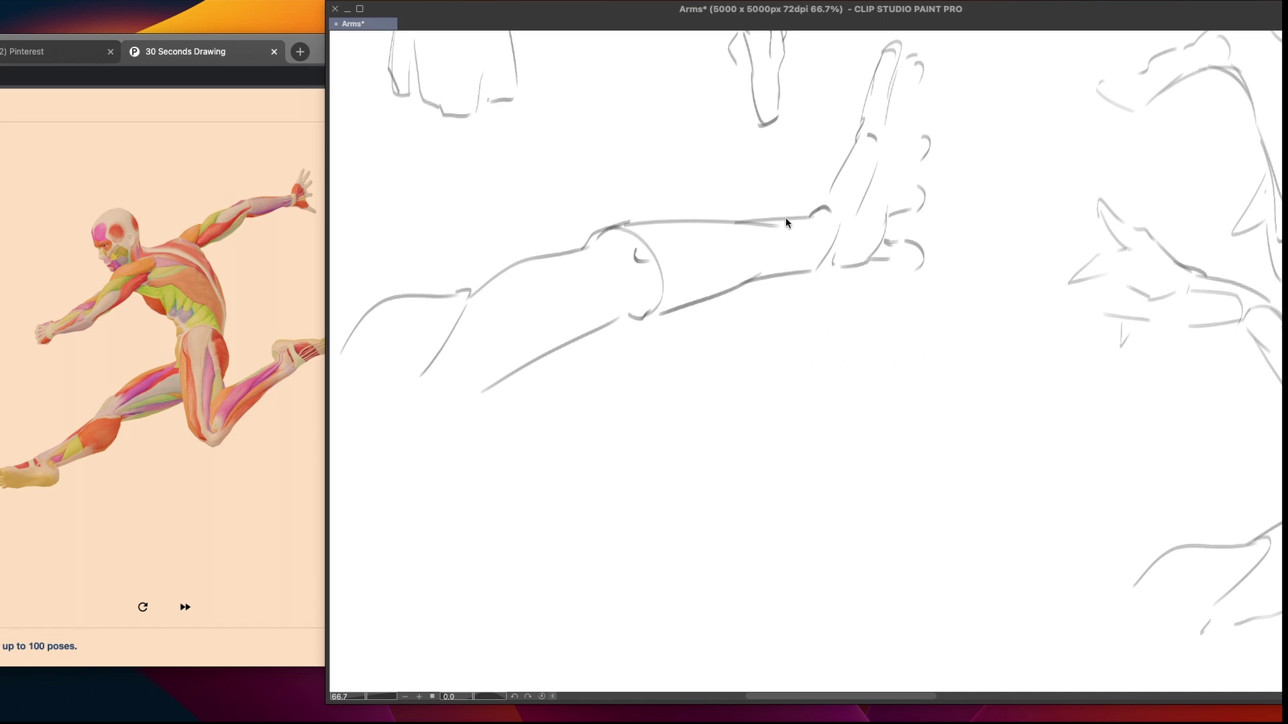
# Draw a curved cross-section line across the new arm's forearm where it narrows toward the wrist
pyautogui.moveTo(765, 220); pyautogui.dragTo(752, 285)
pyautogui.press('super+z')
pyautogui.moveTo(761, 222)
pyautogui.mouseDown()
pyautogui.moveTo(783, 254)
pyautogui.moveTo(740, 276)
pyautogui.mouseUp()
pyautogui.moveTo(756, 221); pyautogui.dragTo(765, 277)
pyautogui.press('super+z')
pyautogui.moveTo(755, 220); pyautogui.dragTo(768, 284)
pyautogui.press('super+z')
pyautogui.moveTo(757, 223); pyautogui.dragTo(757, 277)
pyautogui.moveTo(734, 223); pyautogui.dragTo(756, 277)
# Try bulging muscle contours along both sides of the upper arm block in the condyles diagram
pyautogui.moveTo(770, 505); pyautogui.dragTo(900, 392)
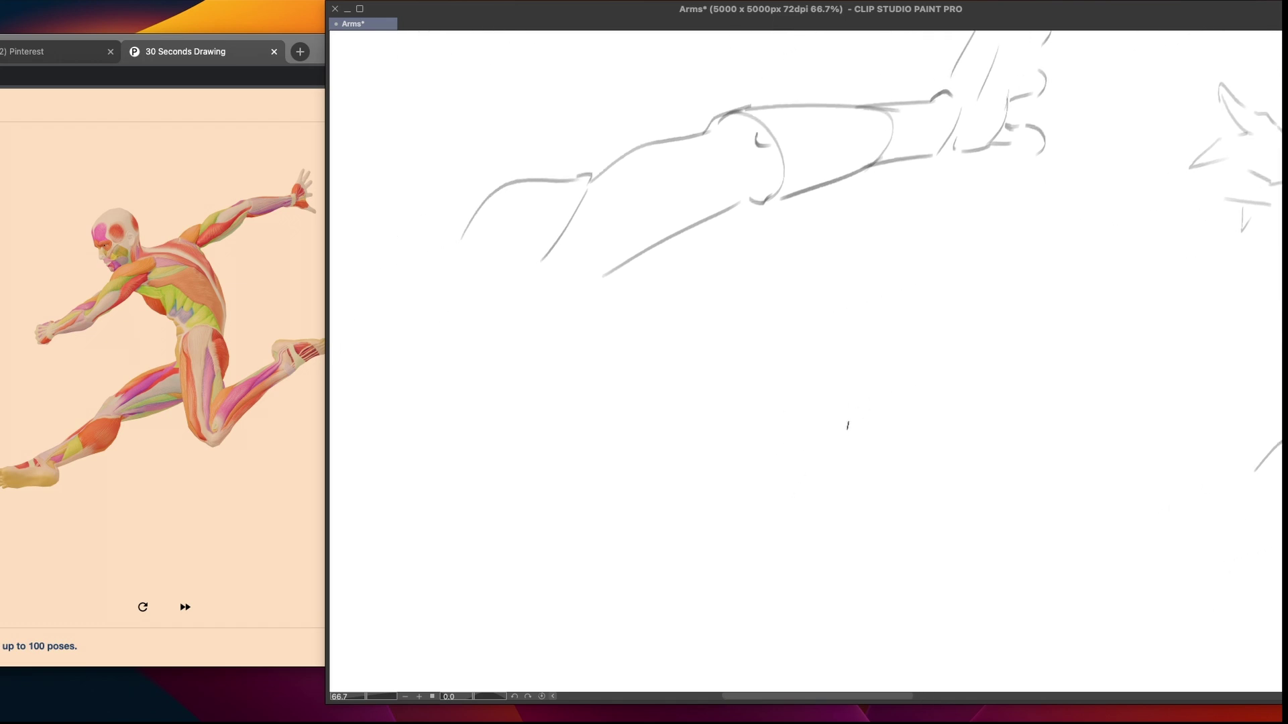
pyautogui.moveTo(822, 391); pyautogui.dragTo(807, 428)
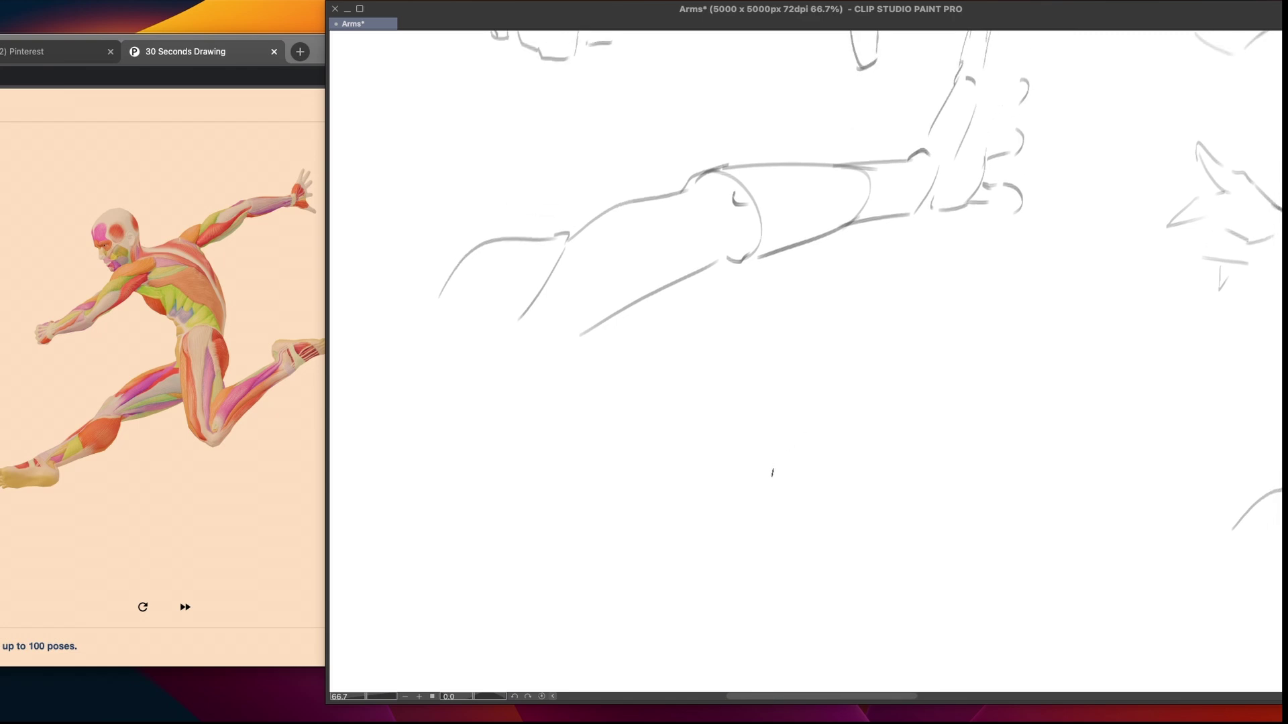
pyautogui.moveTo(710, 371)
pyautogui.mouseDown()
pyautogui.moveTo(686, 495)
pyautogui.moveTo(638, 405)
pyautogui.moveTo(733, 425)
pyautogui.moveTo(712, 553)
pyautogui.moveTo(760, 628)
pyautogui.mouseUp()
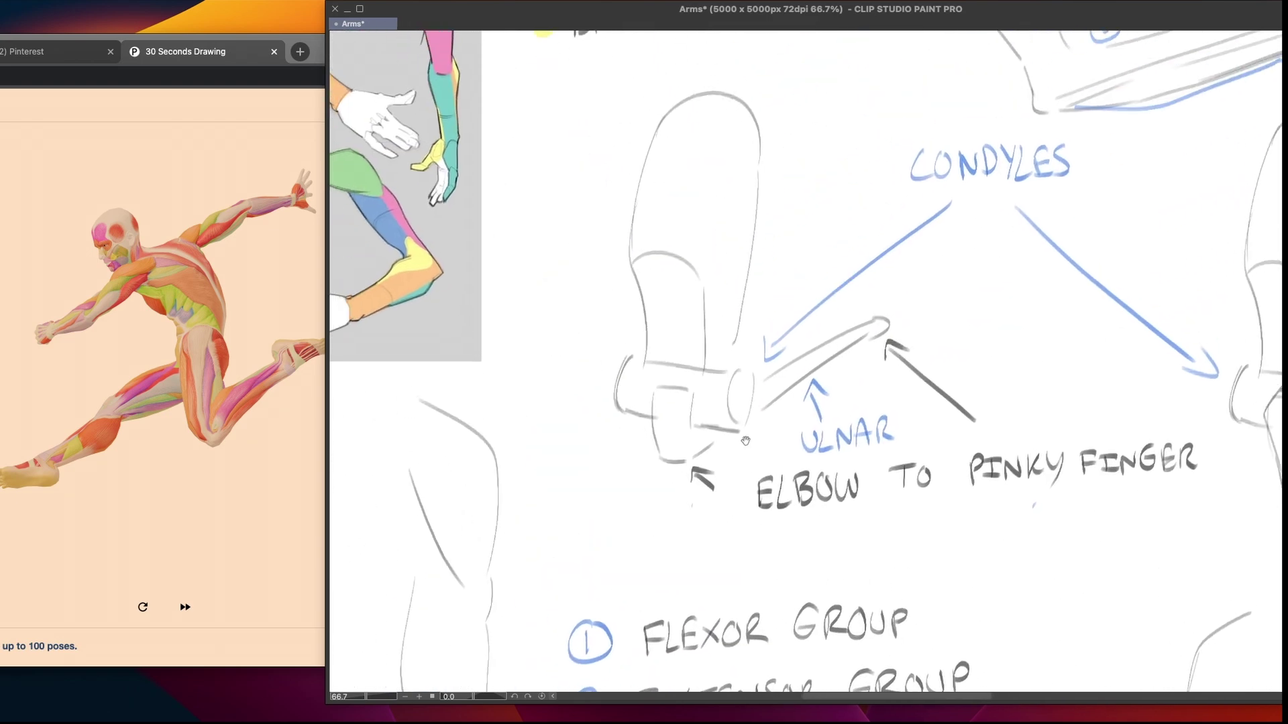
pyautogui.moveTo(537, 238); pyautogui.dragTo(583, 228)
pyautogui.moveTo(584, 213); pyautogui.dragTo(591, 254)
pyautogui.hotkey('ctrl', 'z')
pyautogui.hotkey('ctrl', 'z')
pyautogui.moveTo(639, 124)
pyautogui.mouseDown()
pyautogui.moveTo(614, 265)
pyautogui.moveTo(640, 354)
pyautogui.mouseUp()
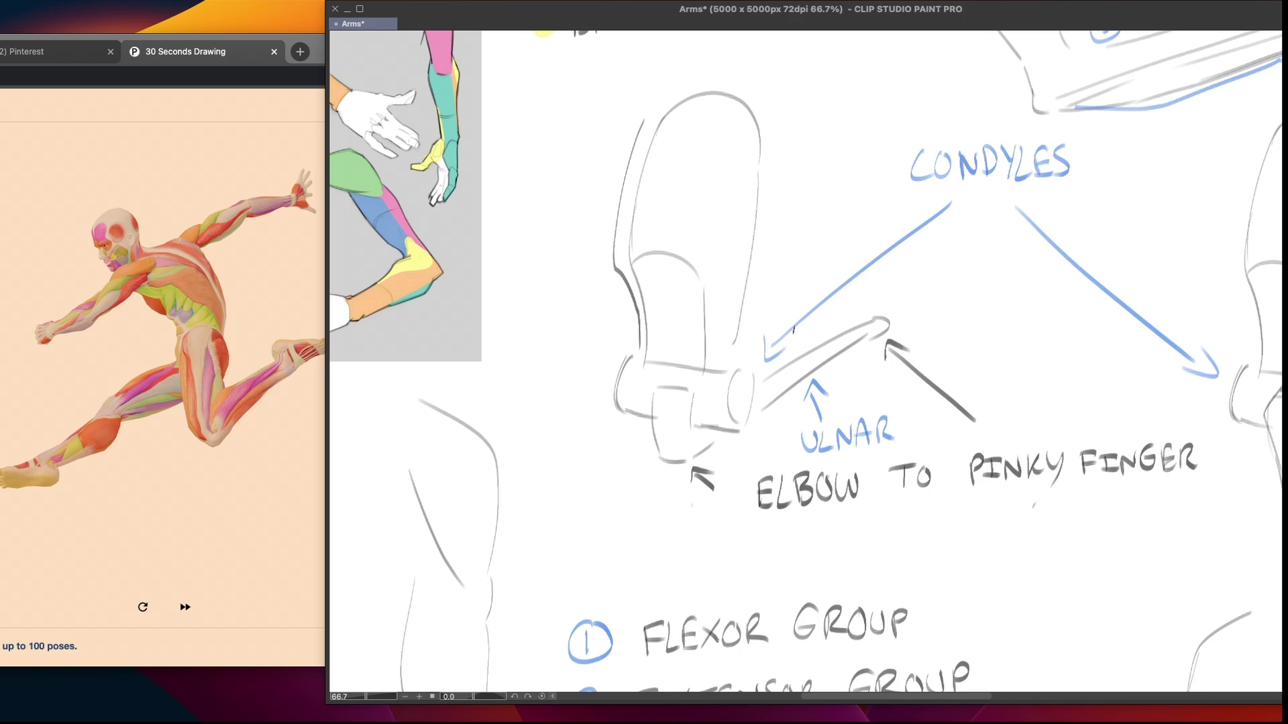
pyautogui.moveTo(776, 159); pyautogui.dragTo(753, 335)
pyautogui.hotkey('ctrl', 'z')
pyautogui.hotkey('ctrl', 'z')
# Sketch a separate tapered muscle shape below the new arm, with an arched upper edge and a flatter lower edge
pyautogui.moveTo(723, 634)
pyautogui.mouseDown()
pyautogui.moveTo(773, 392)
pyautogui.moveTo(900, 109)
pyautogui.mouseUp()
pyautogui.moveTo(751, 430); pyautogui.dragTo(791, 336)
pyautogui.moveTo(717, 542); pyautogui.dragTo(753, 382)
pyautogui.moveTo(728, 518); pyautogui.dragTo(739, 431)
pyautogui.moveTo(649, 593)
pyautogui.mouseDown()
pyautogui.moveTo(721, 495)
pyautogui.moveTo(745, 511)
pyautogui.moveTo(771, 440)
pyautogui.mouseUp()
pyautogui.moveTo(634, 490); pyautogui.dragTo(651, 466)
pyautogui.moveTo(863, 399)
pyautogui.mouseDown()
pyautogui.moveTo(733, 436)
pyautogui.moveTo(599, 500)
pyautogui.mouseUp()
pyautogui.moveTo(761, 396)
pyautogui.mouseDown()
pyautogui.moveTo(864, 348)
pyautogui.moveTo(927, 367)
pyautogui.mouseUp()
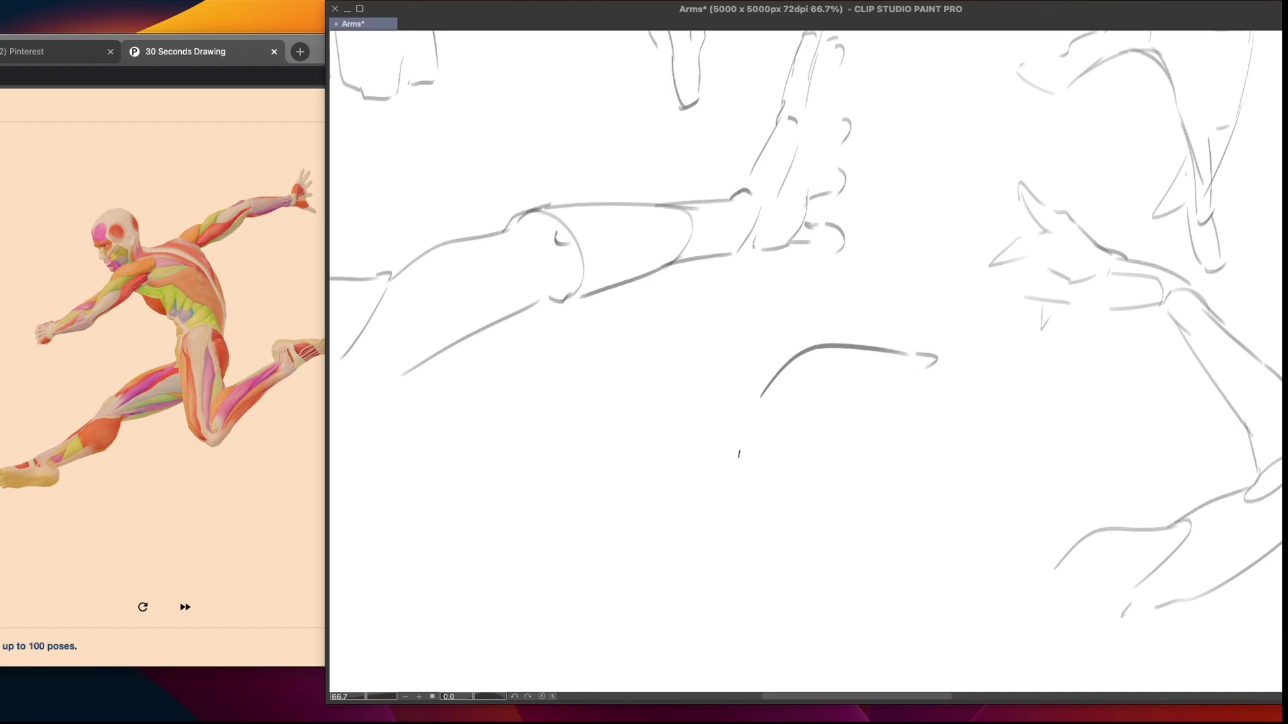
pyautogui.moveTo(759, 398)
pyautogui.mouseDown()
pyautogui.moveTo(760, 417)
pyautogui.moveTo(920, 386)
pyautogui.mouseUp()
# Compare the flexor and extensor group diagrams with the new arm and the separate muscle shape
pyautogui.scroll(-3, 839, 452)
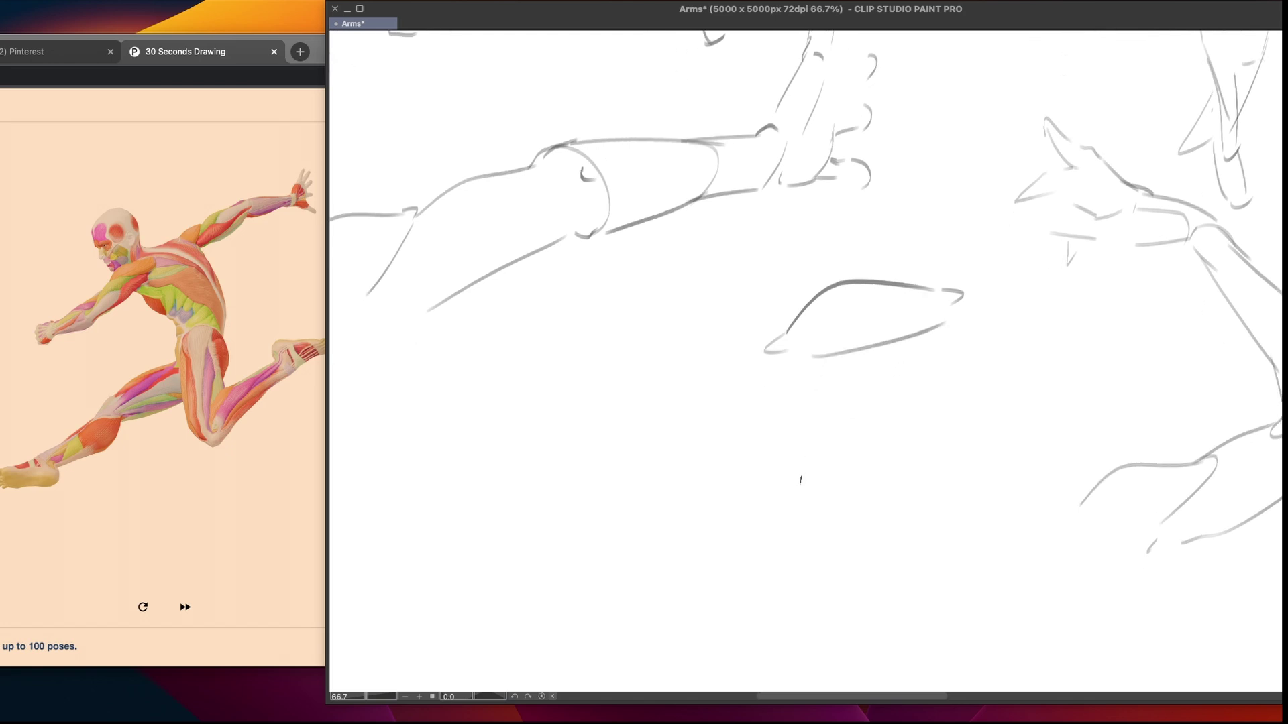
pyautogui.hscroll(-3, 805, 442)
pyautogui.scroll(-2, 804, 443)
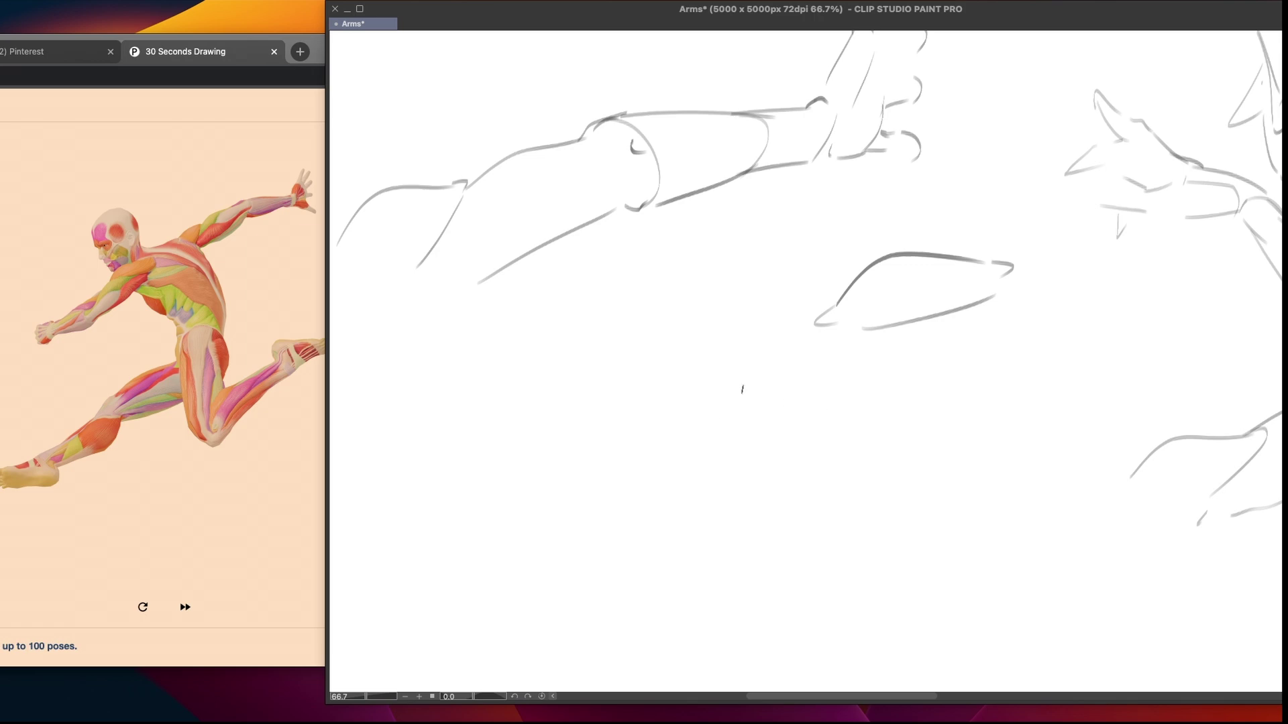
pyautogui.moveTo(730, 396); pyautogui.dragTo(716, 477)
pyautogui.moveTo(715, 408)
pyautogui.mouseDown()
pyautogui.moveTo(693, 480)
pyautogui.moveTo(658, 521)
pyautogui.mouseUp()
pyautogui.moveTo(711, 349); pyautogui.dragTo(632, 522)
pyautogui.moveTo(657, 478); pyautogui.dragTo(652, 576)
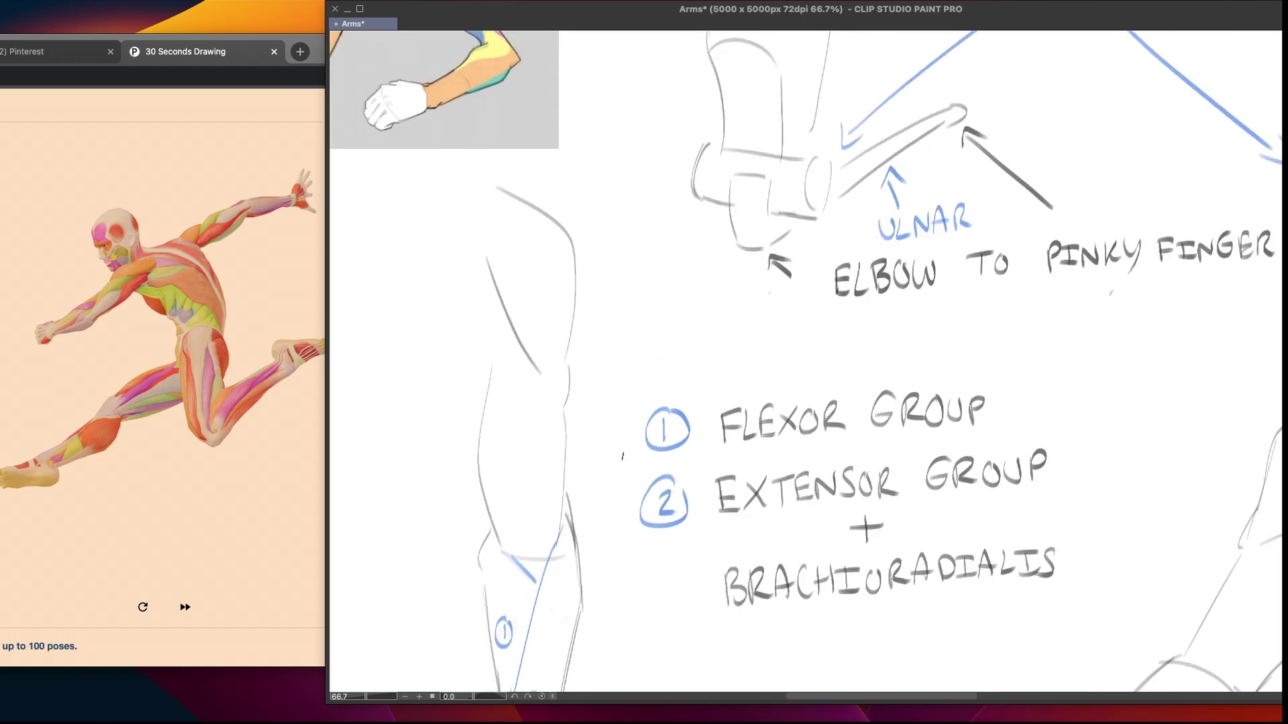
pyautogui.moveTo(643, 364); pyautogui.dragTo(705, 366)
pyautogui.moveTo(695, 491); pyautogui.dragTo(739, 151)
pyautogui.moveTo(697, 547); pyautogui.dragTo(717, 182)
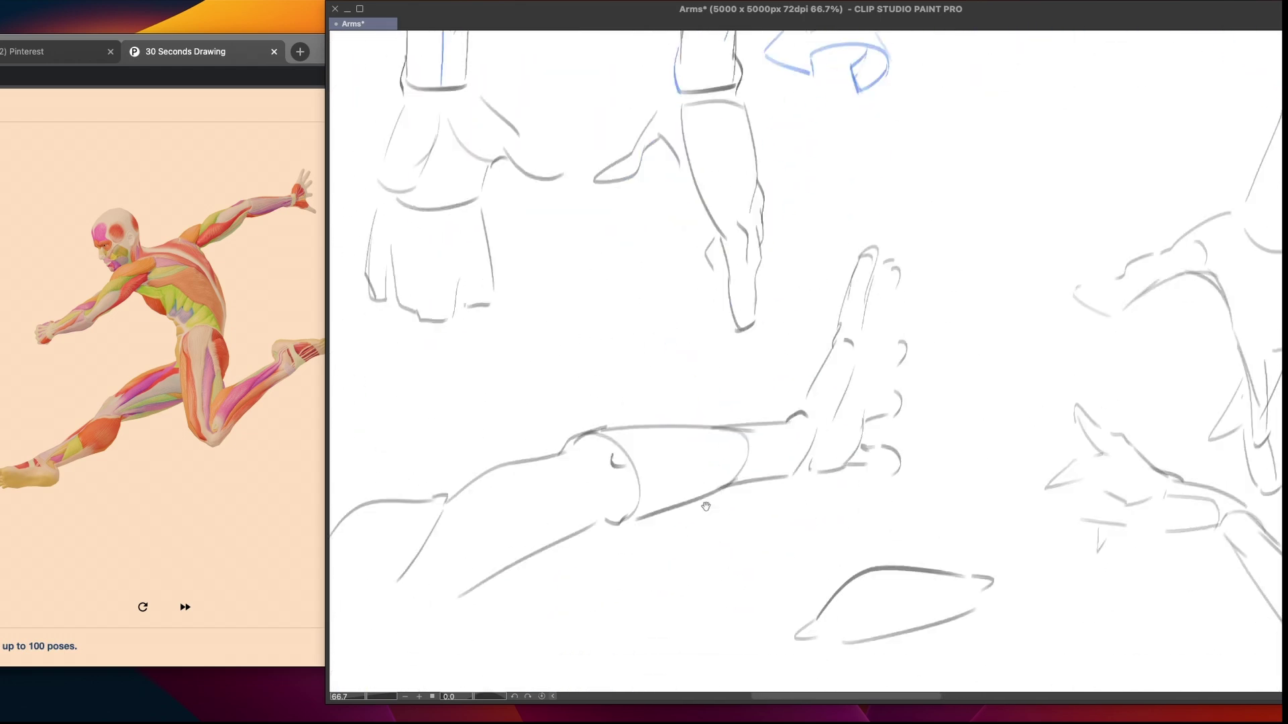
pyautogui.moveTo(707, 477); pyautogui.dragTo(709, 278)
pyautogui.moveTo(754, 495); pyautogui.dragTo(884, 394)
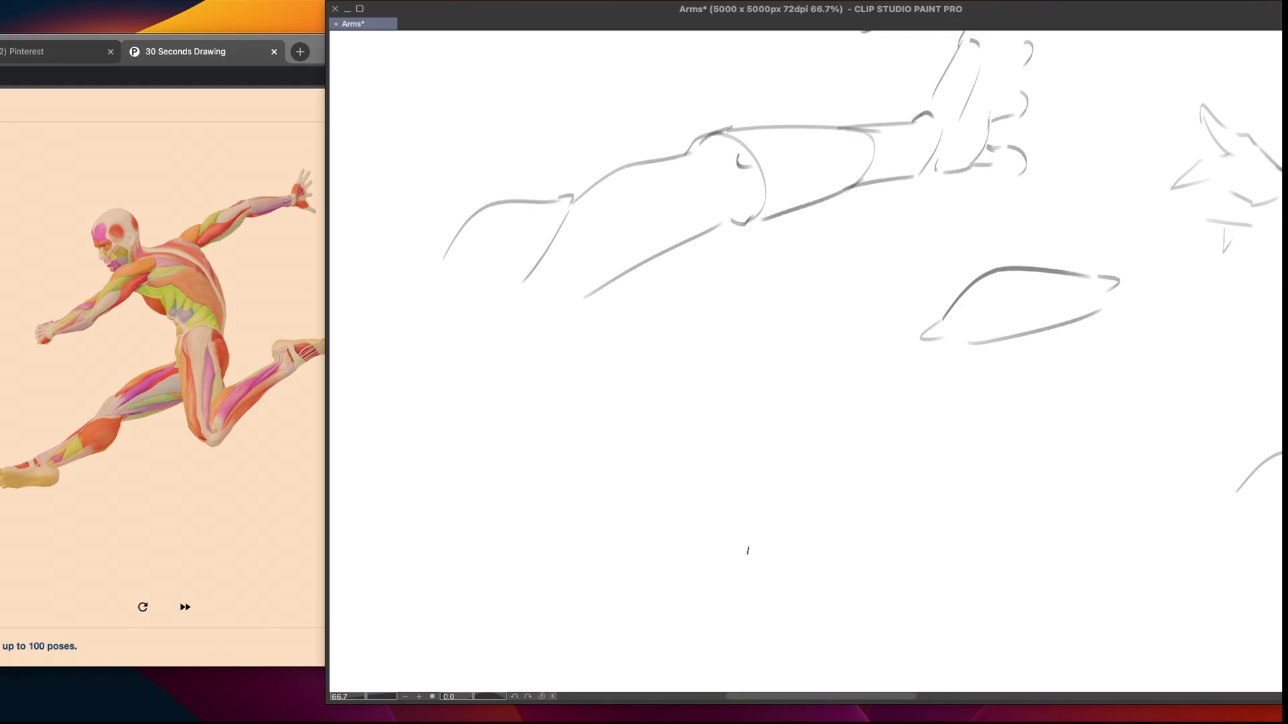
# Switch to the browser and view the Pinterest pin on how the bicep curves when flexed and stretched
pyautogui.press('super+Tab')
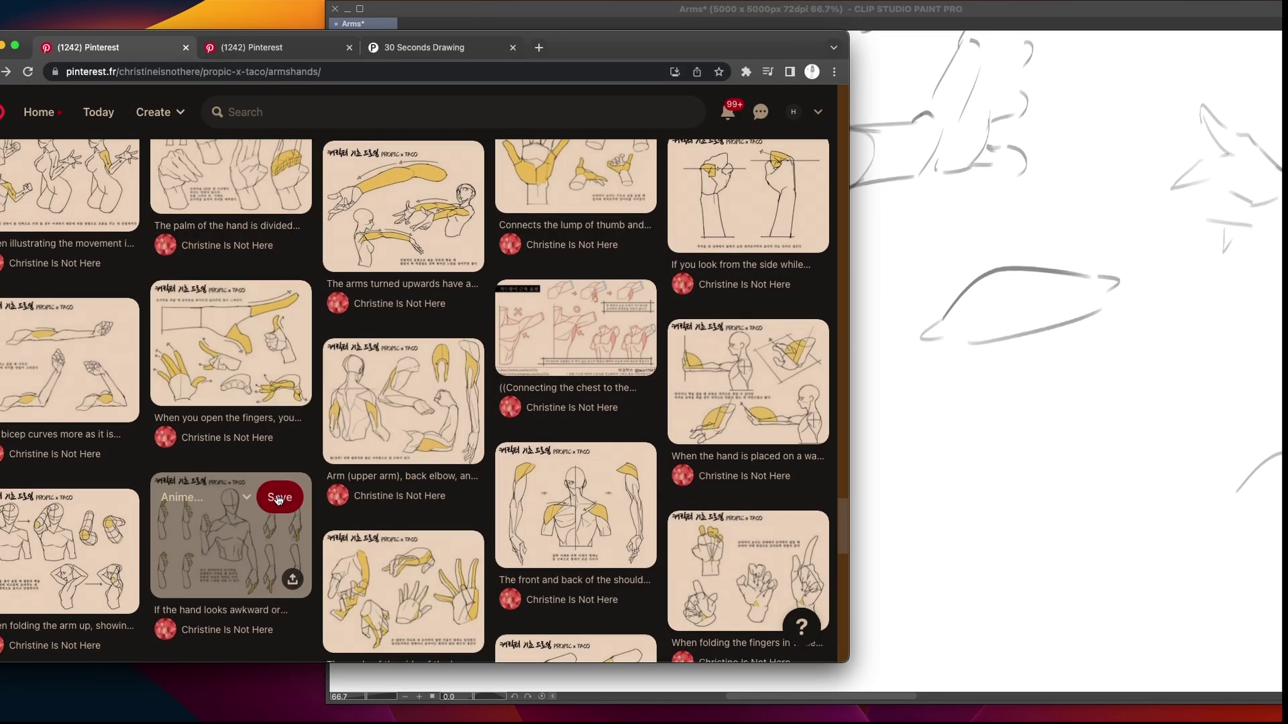
pyautogui.click(74, 375)
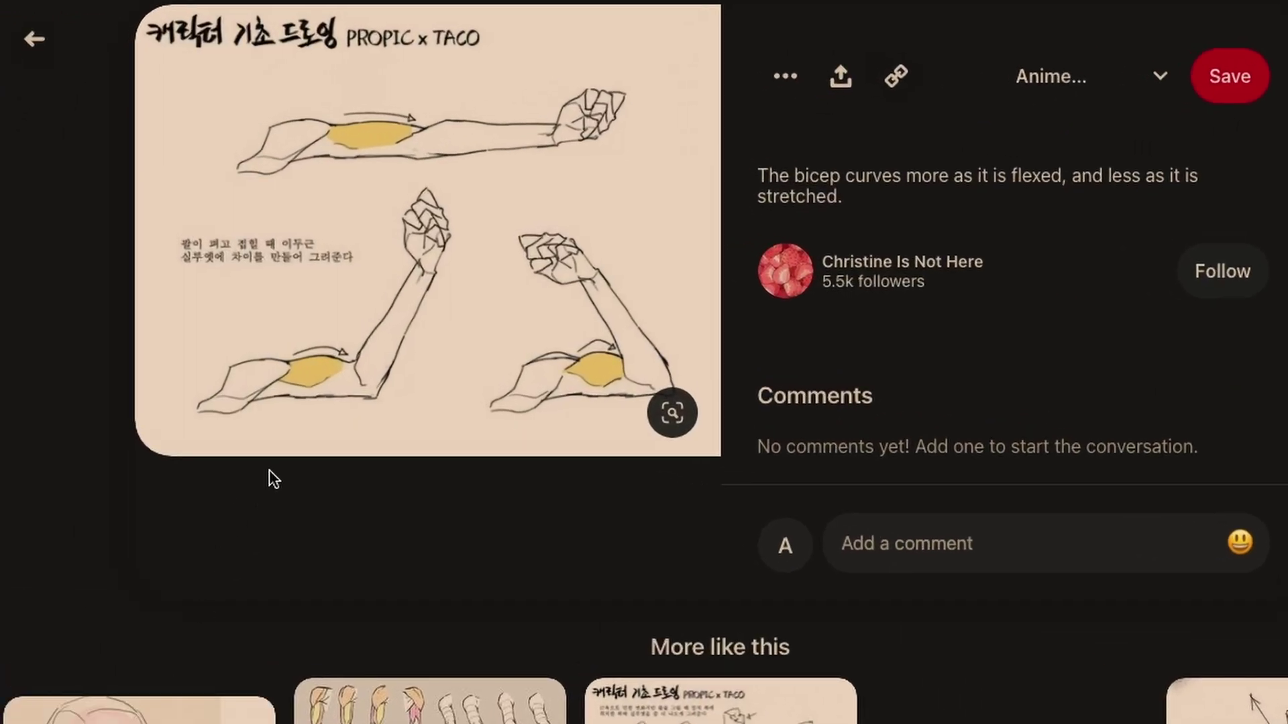
pyautogui.moveTo(269, 455)
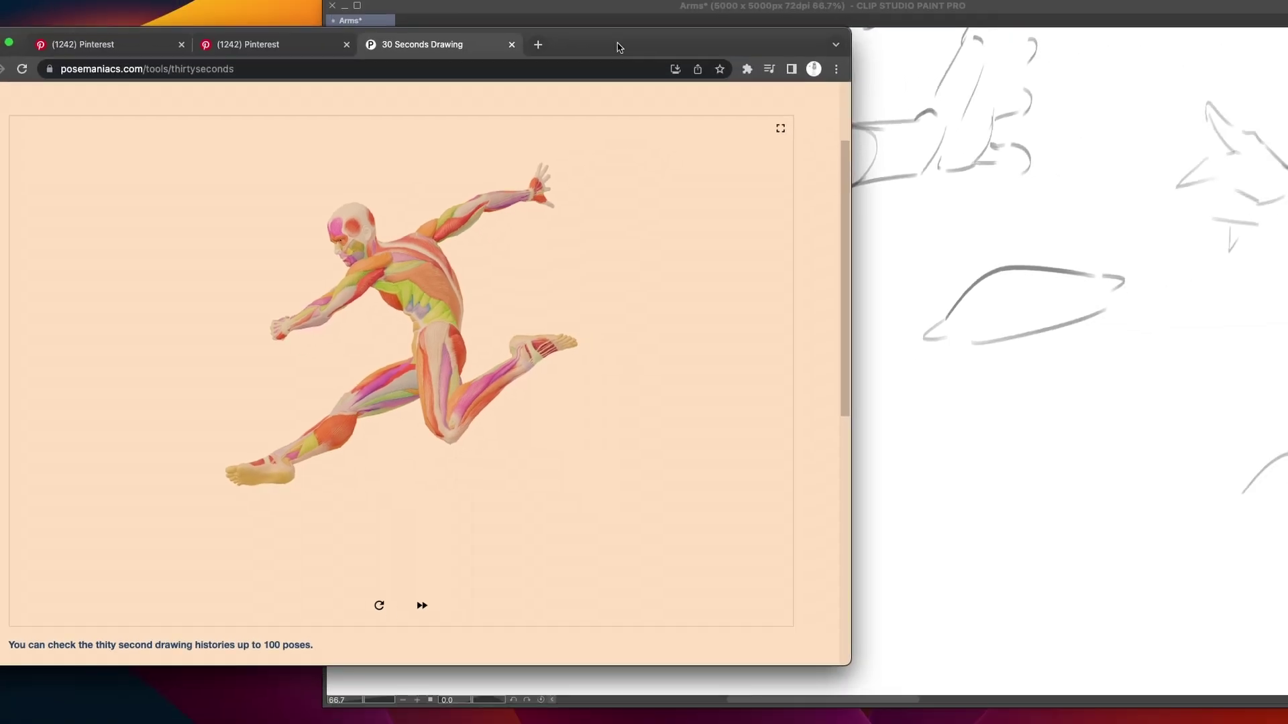
# Place the browser window with the Posemaniacs jumping pose beside the canvas and return to Clip Studio Paint
pyautogui.moveTo(615, 46); pyautogui.dragTo(359, 49)
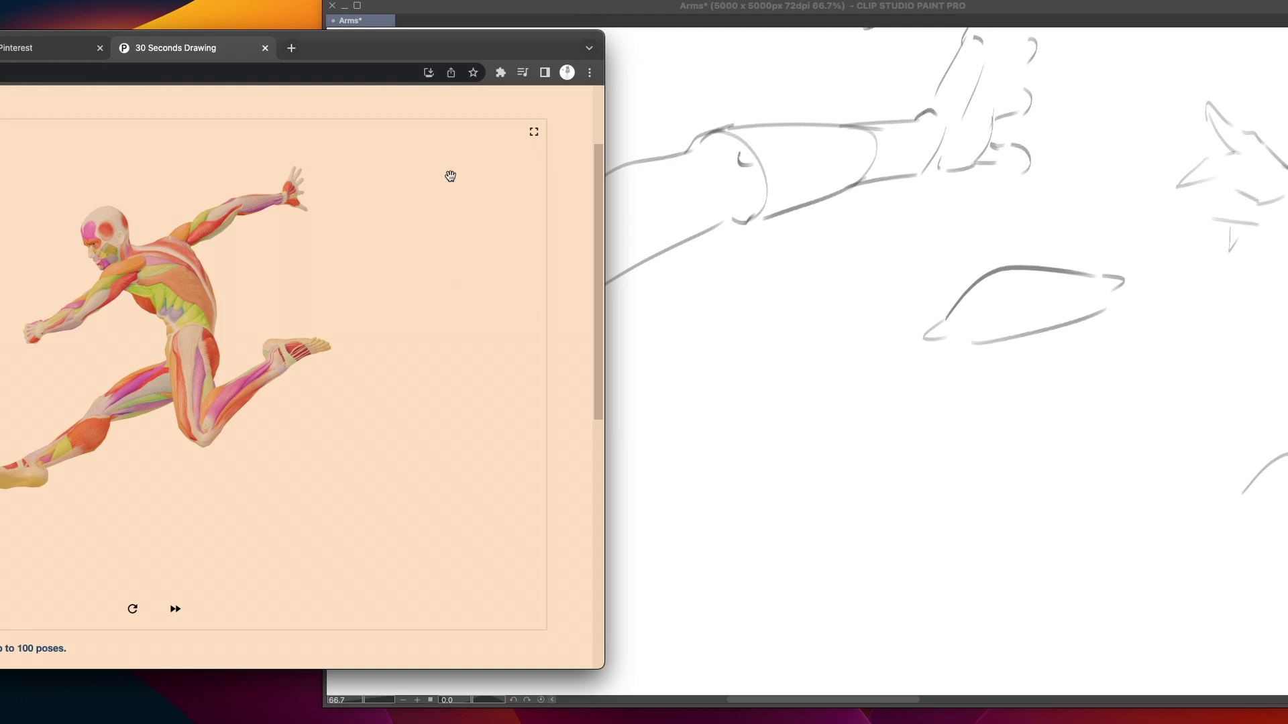
pyautogui.press('super+Tab')
# Examine the color-coded Arm Study reference and its muscle legend at the start of the sheet
pyautogui.scroll(10, 923, 396)
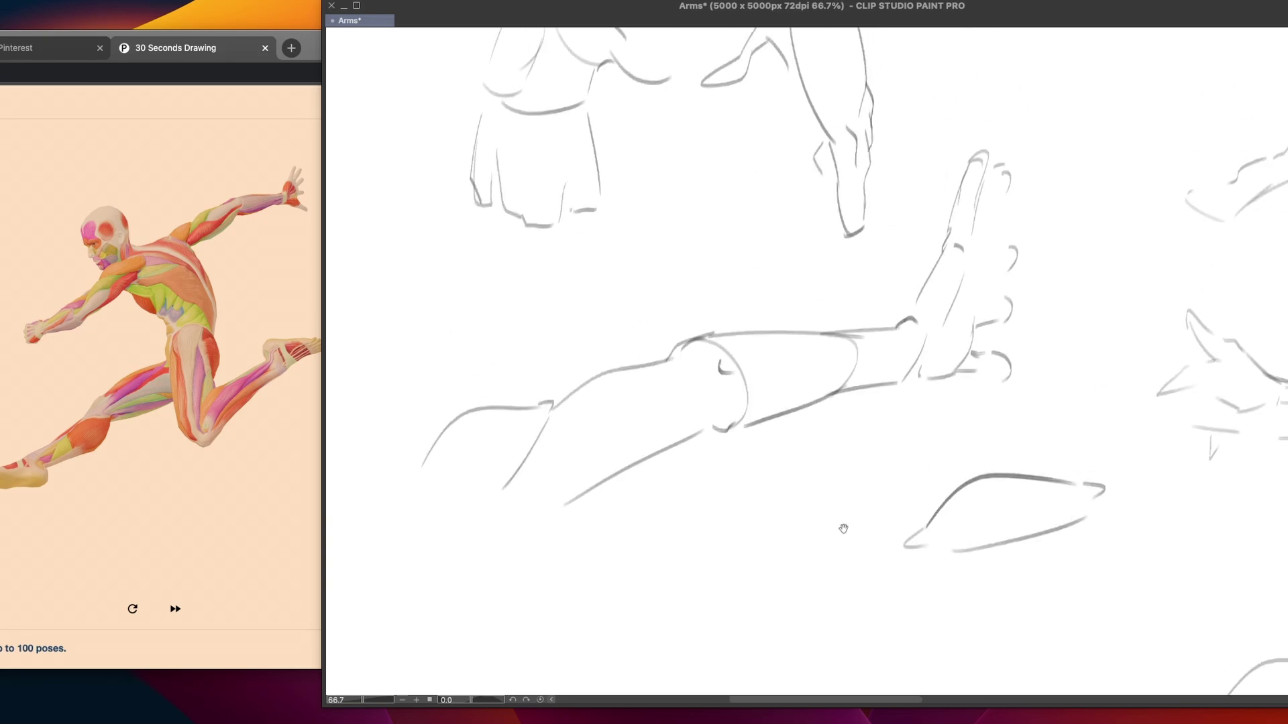
pyautogui.scroll(5, 778, 518)
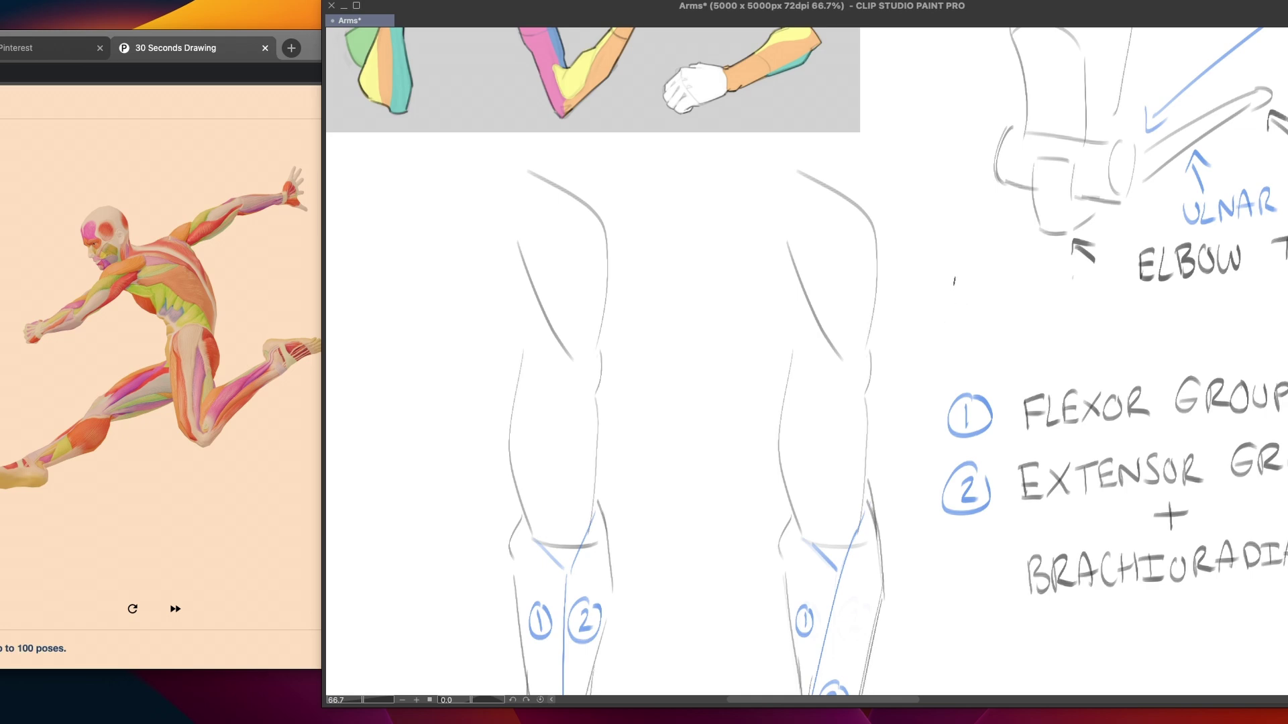
pyautogui.scroll(7, 715, 236)
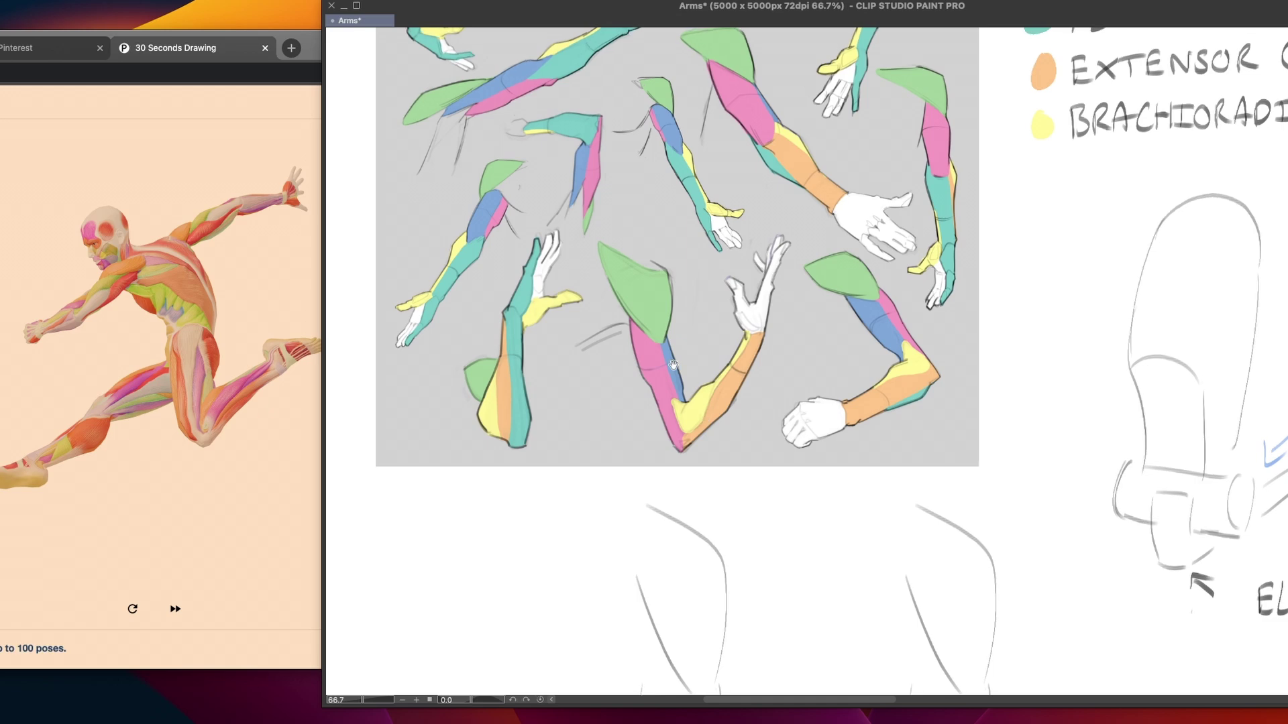
pyautogui.scroll(2, 710, 413)
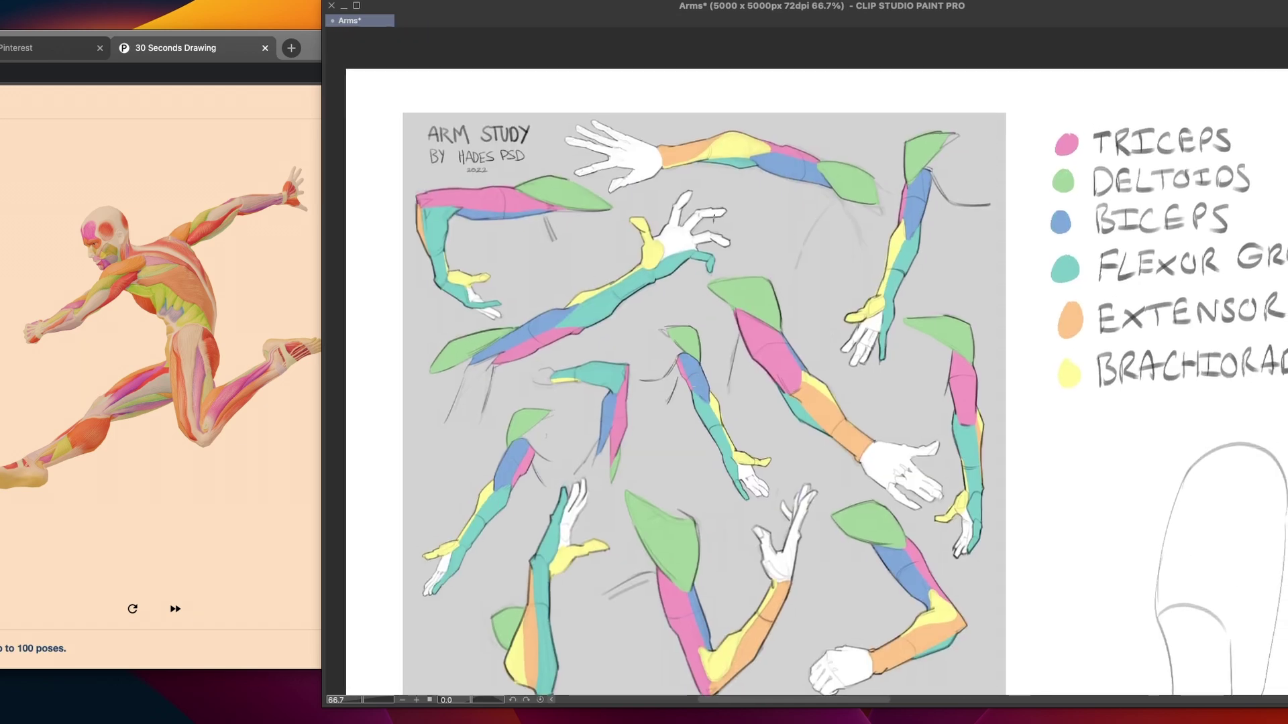
pyautogui.hscroll(2, 862, 328)
pyautogui.scroll(-1, 861, 328)
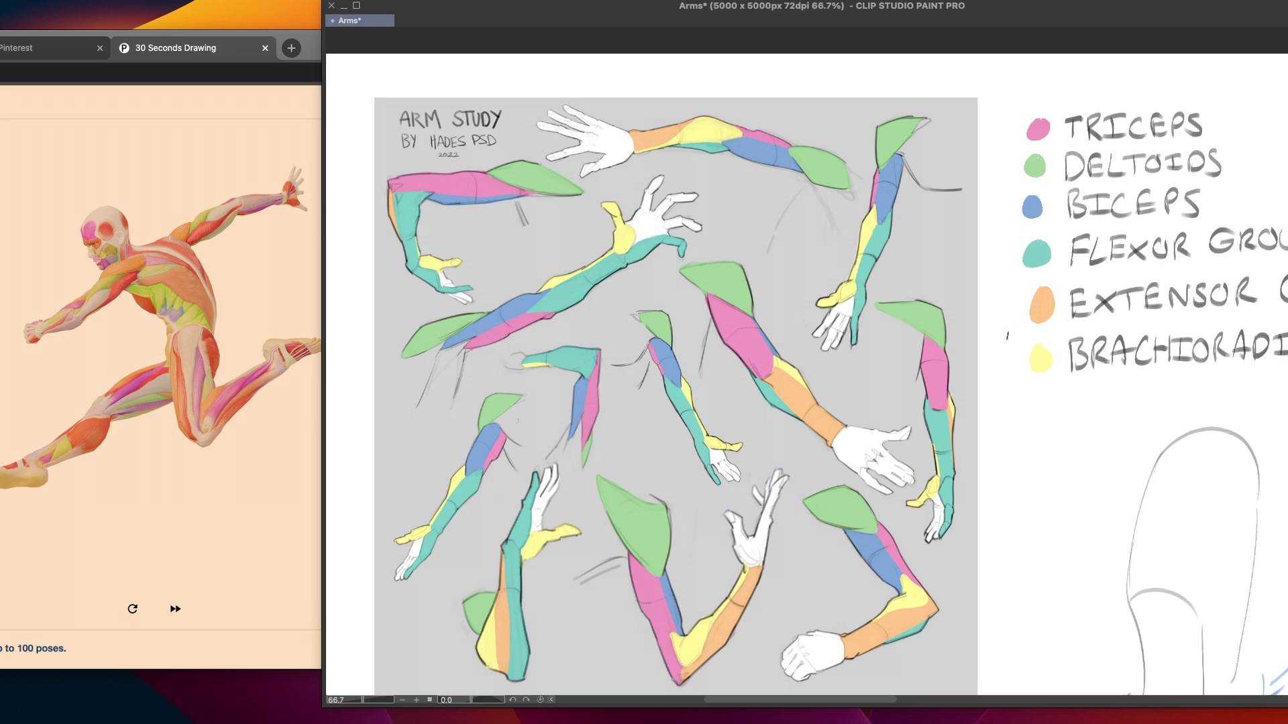
pyautogui.scroll(-2, 865, 358)
pyautogui.hscroll(-1, 865, 358)
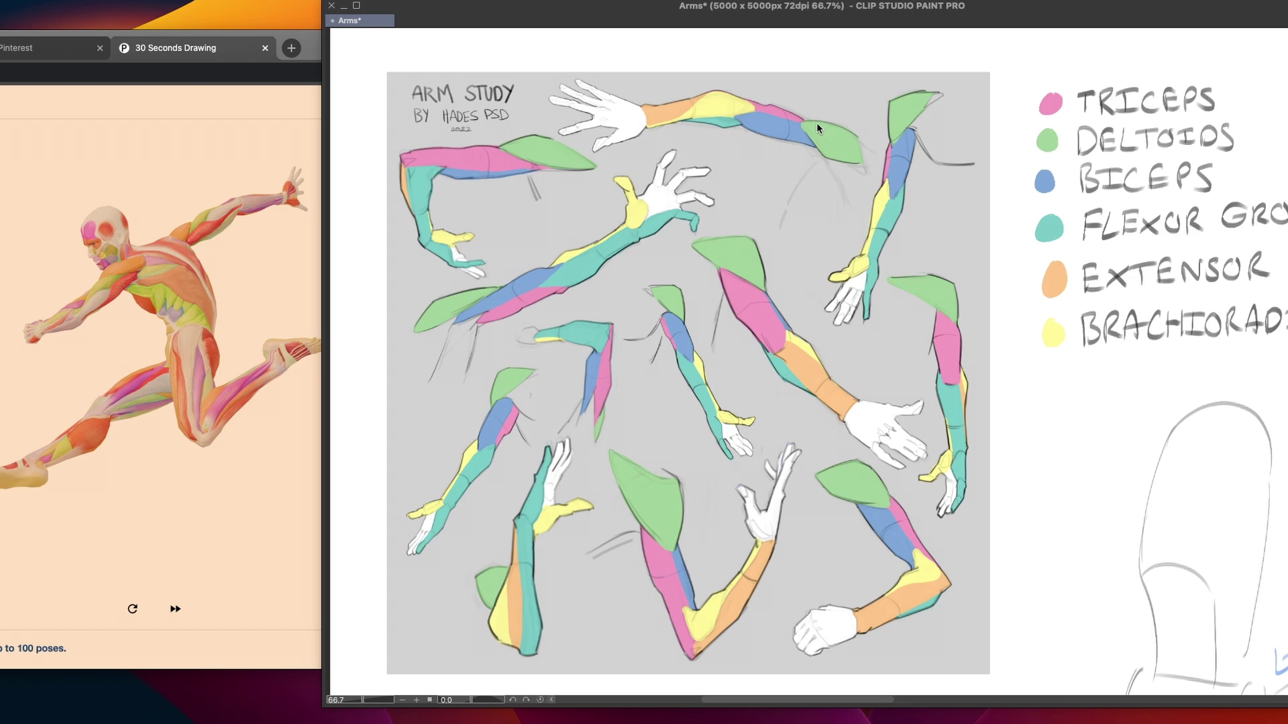
# Try outlining the green deltoids of the outstretched arm and the hanging arm in the Arm Study reference
pyautogui.moveTo(799, 115)
pyautogui.mouseDown()
pyautogui.moveTo(865, 149)
pyautogui.moveTo(839, 163)
pyautogui.moveTo(882, 146)
pyautogui.mouseUp()
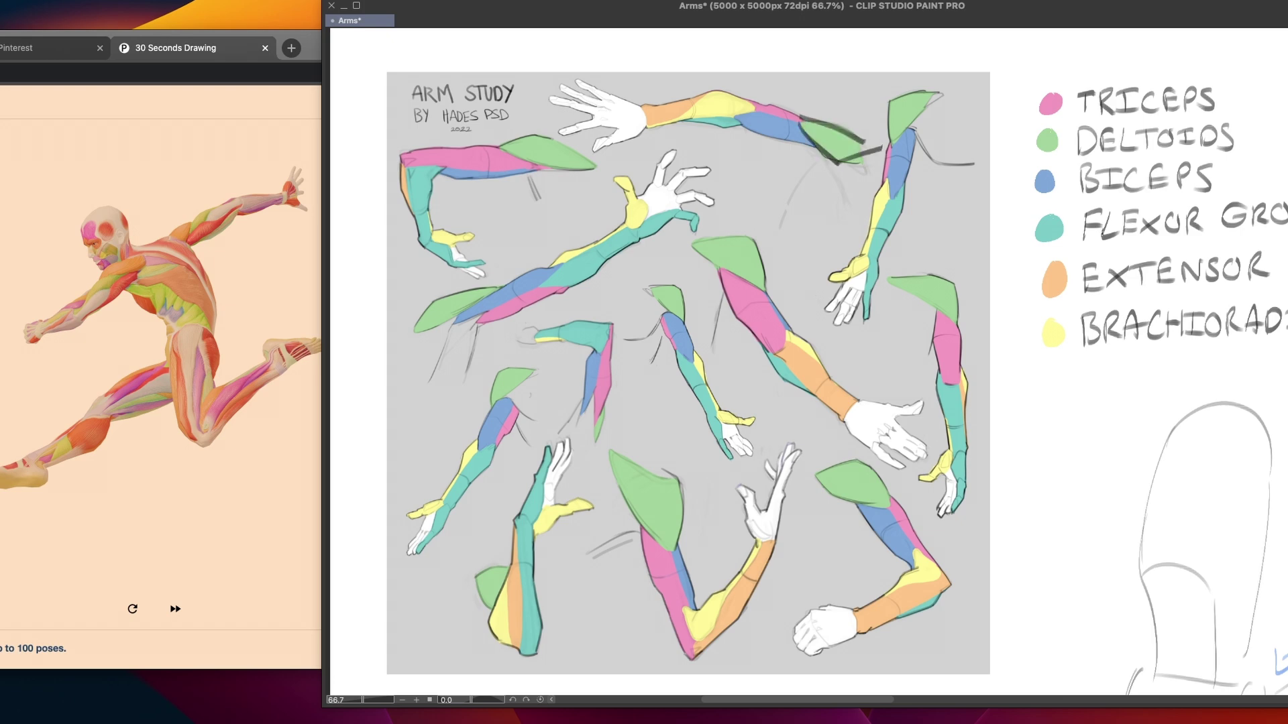
pyautogui.hotkey('ctrl', 'z')
pyautogui.hotkey('ctrl', 'z')
pyautogui.hotkey('ctrl', 'z')
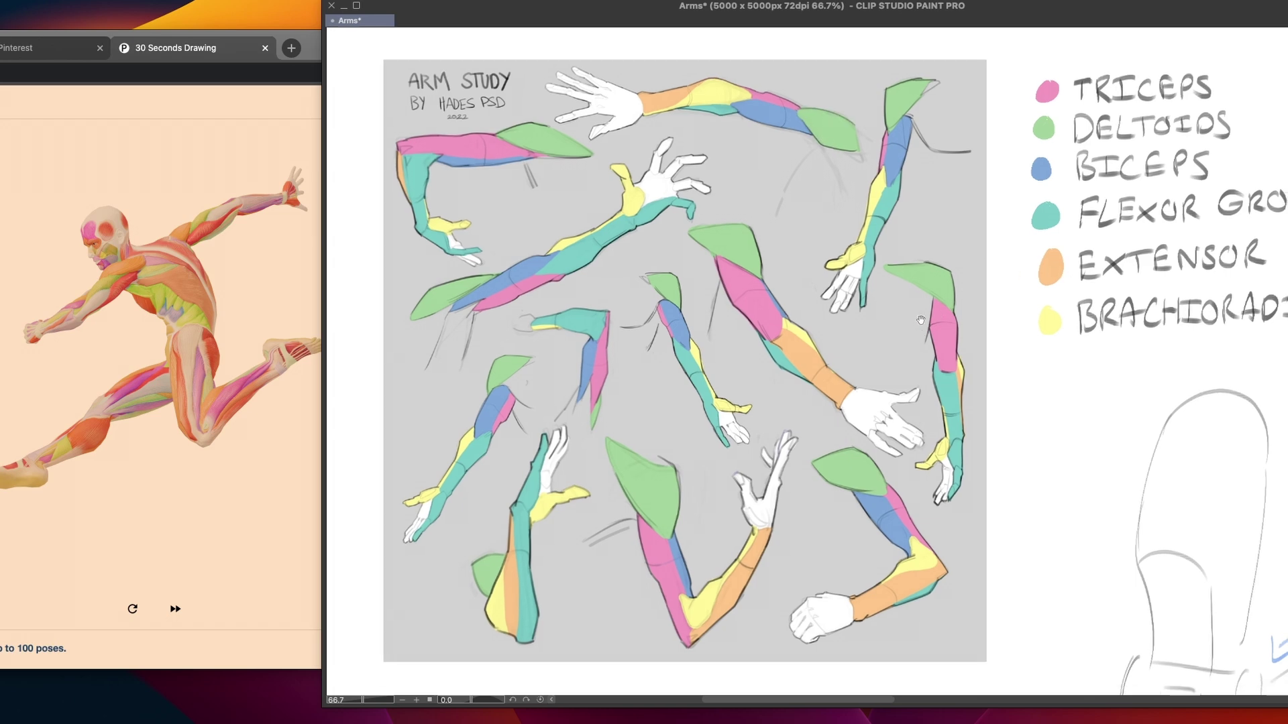
pyautogui.moveTo(949, 318); pyautogui.dragTo(934, 235)
pyautogui.moveTo(863, 195)
pyautogui.mouseDown()
pyautogui.moveTo(924, 192)
pyautogui.moveTo(930, 236)
pyautogui.moveTo(874, 202)
pyautogui.moveTo(930, 238)
pyautogui.mouseUp()
pyautogui.hotkey('ctrl', 'z')
pyautogui.hotkey('ctrl', 'z')
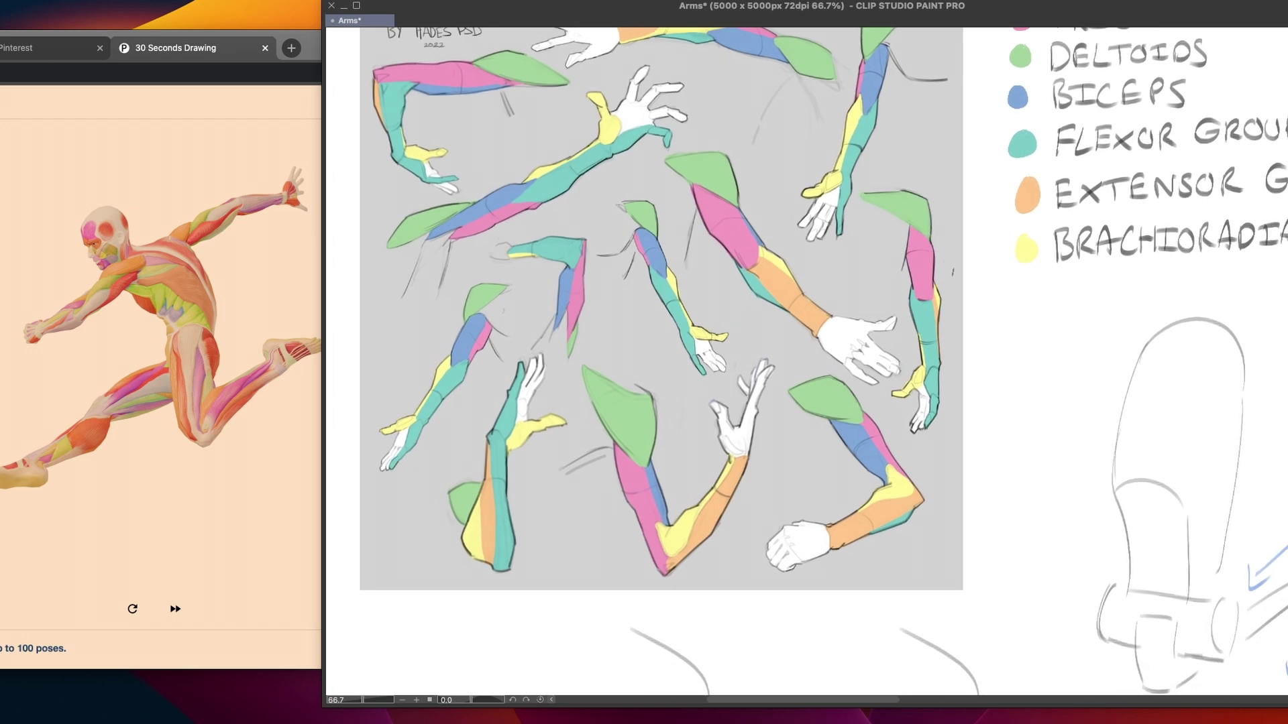
# Try outlining the green deltoids of the two bent arms in the lower row of the Arm Study reference
pyautogui.moveTo(879, 403); pyautogui.dragTo(854, 289)
pyautogui.moveTo(766, 273)
pyautogui.mouseDown()
pyautogui.moveTo(797, 263)
pyautogui.moveTo(837, 310)
pyautogui.mouseUp()
pyautogui.moveTo(815, 262); pyautogui.dragTo(840, 315)
pyautogui.hotkey('ctrl', 'z')
pyautogui.hotkey('ctrl', 'z')
pyautogui.hotkey('ctrl', 'z')
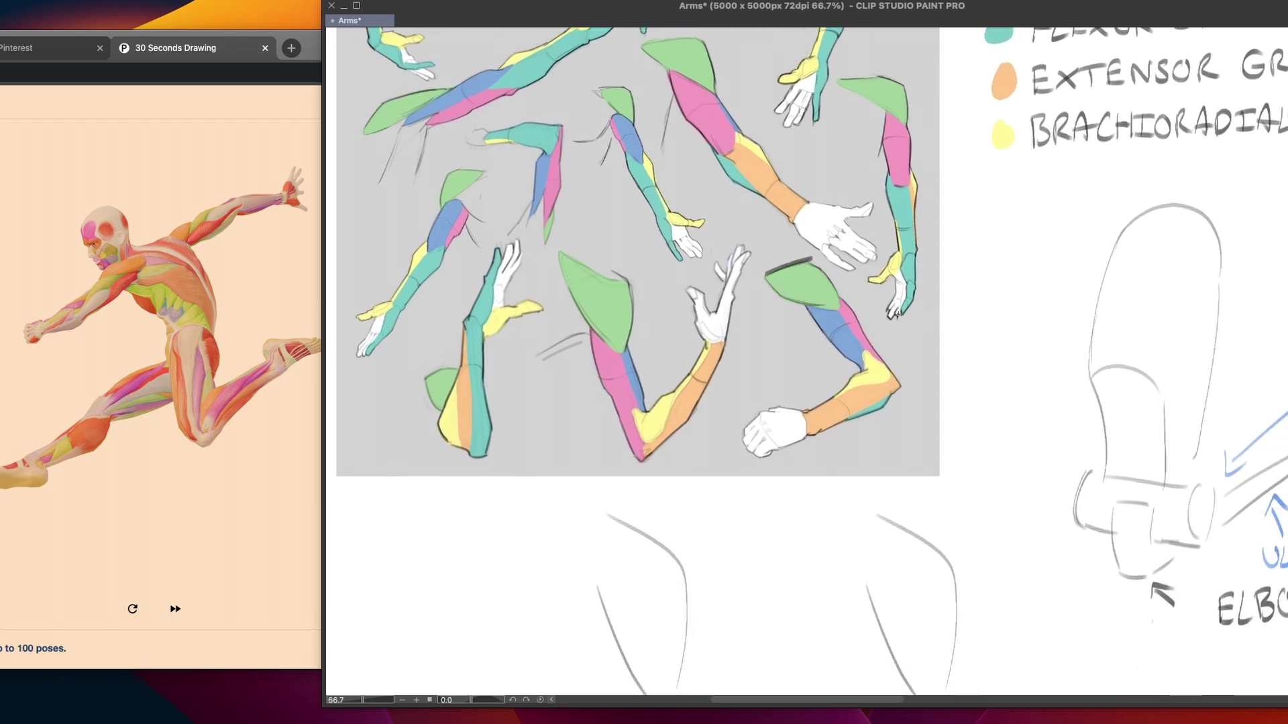
pyautogui.moveTo(560, 259); pyautogui.dragTo(617, 350)
pyautogui.moveTo(562, 257)
pyautogui.mouseDown()
pyautogui.moveTo(632, 291)
pyautogui.moveTo(633, 365)
pyautogui.mouseUp()
pyautogui.hotkey('ctrl', 'z')
pyautogui.hotkey('ctrl', 'z')
pyautogui.hotkey('ctrl', 'z')
# Try a heavier deltoid outline on the second numbered arm diagram beneath the Arm Study reference
pyautogui.scroll(-10, 966, 483)
pyautogui.hscroll(4, 966, 482)
pyautogui.moveTo(718, 195)
pyautogui.mouseDown()
pyautogui.moveTo(812, 405)
pyautogui.moveTo(842, 314)
pyautogui.moveTo(822, 400)
pyautogui.mouseUp()
pyautogui.hotkey('ctrl', 'z')
pyautogui.hotkey('ctrl', 'z')
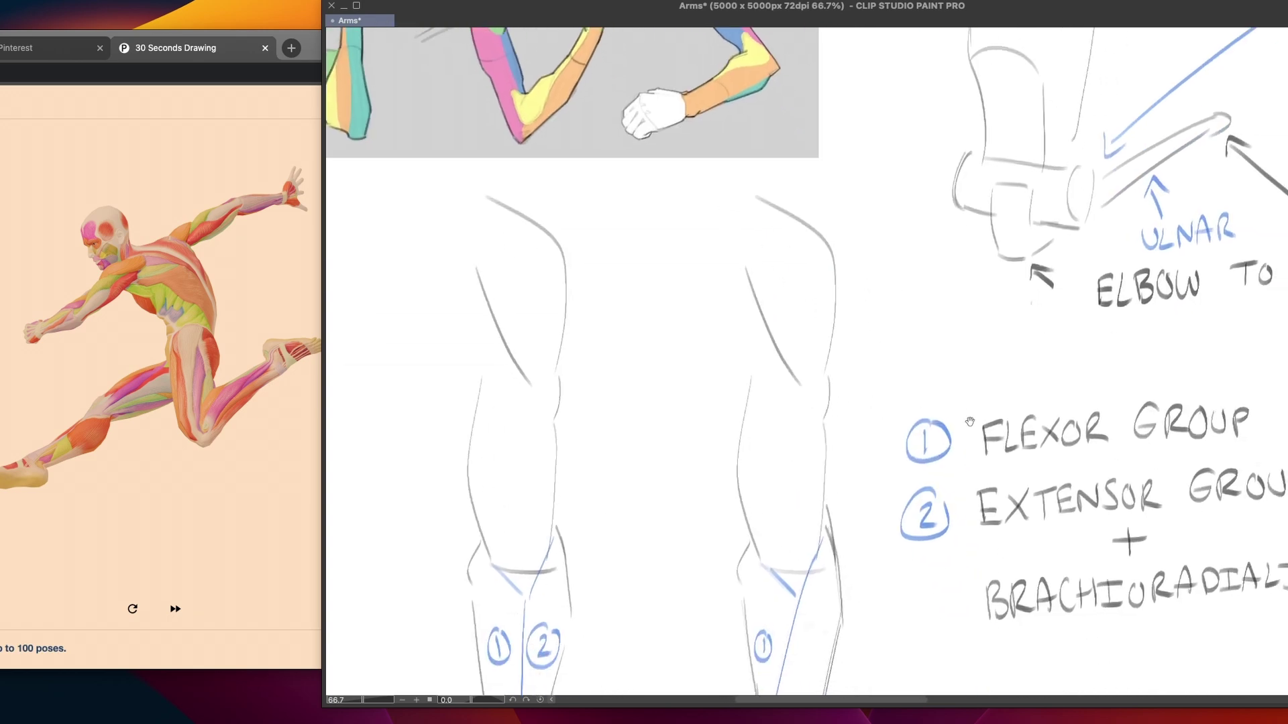
# Try a heavier deltoid outline on the shoulder of the bent arm sketch with the raised hand
pyautogui.hscroll(12, 844, 327)
pyautogui.scroll(-3, 843, 327)
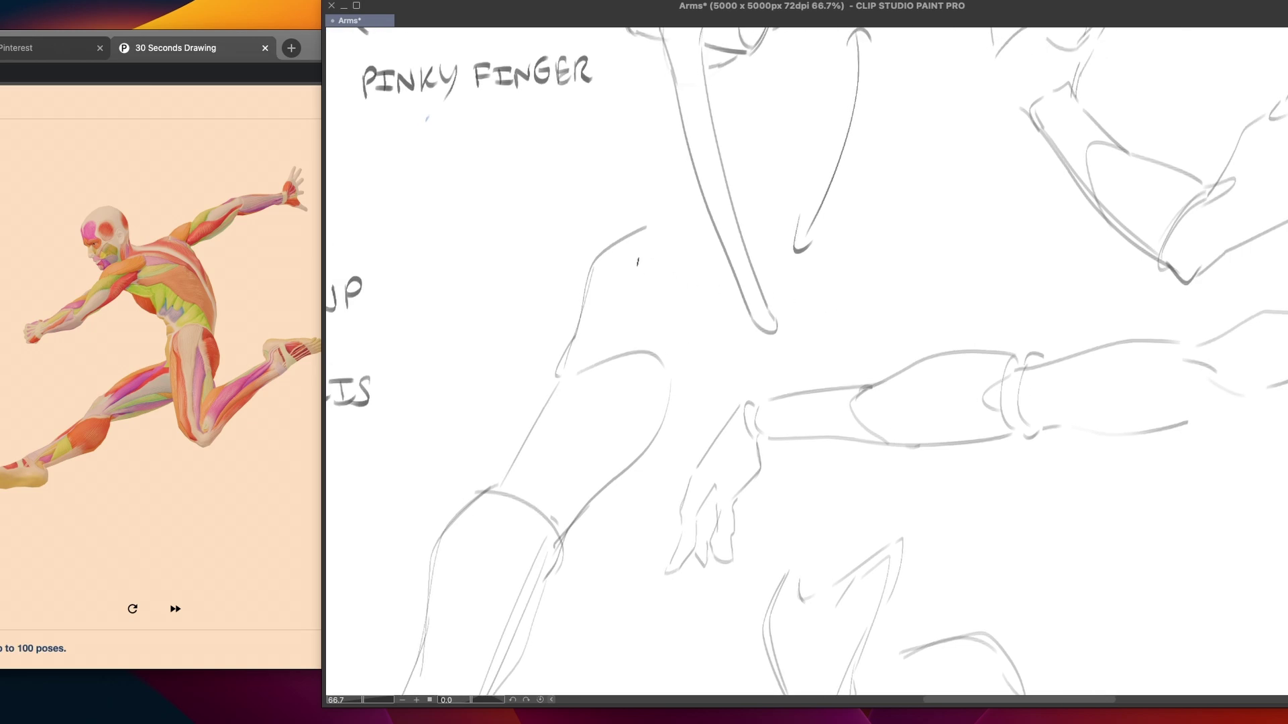
pyautogui.hscroll(10, 945, 282)
pyautogui.scroll(3, 946, 282)
pyautogui.moveTo(947, 153)
pyautogui.mouseDown()
pyautogui.moveTo(838, 172)
pyautogui.moveTo(795, 230)
pyautogui.moveTo(929, 142)
pyautogui.moveTo(791, 232)
pyautogui.mouseUp()
pyautogui.hotkey('ctrl', 'z')
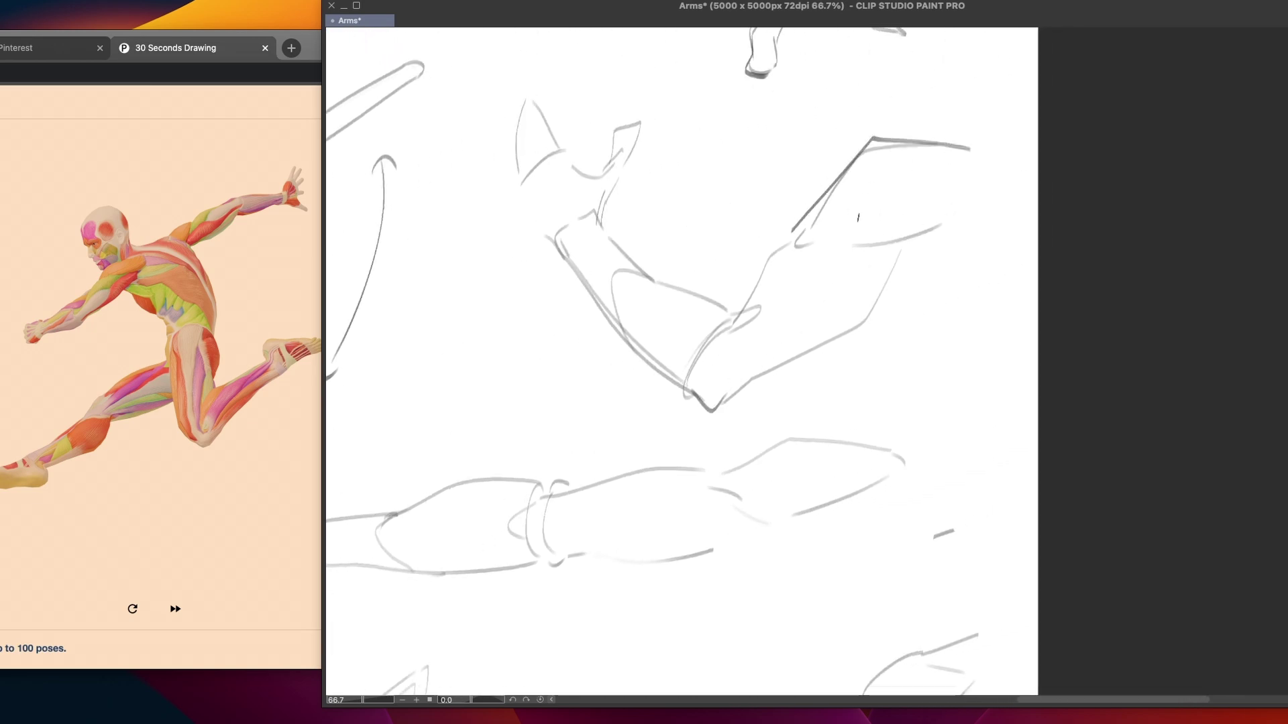
pyautogui.hotkey('ctrl', 'z')
# Try marking the deltoid on the shoulder of the horizontal outstretched arm sketch with the open hand
pyautogui.scroll(6, 798, 362)
pyautogui.hscroll(-5, 798, 363)
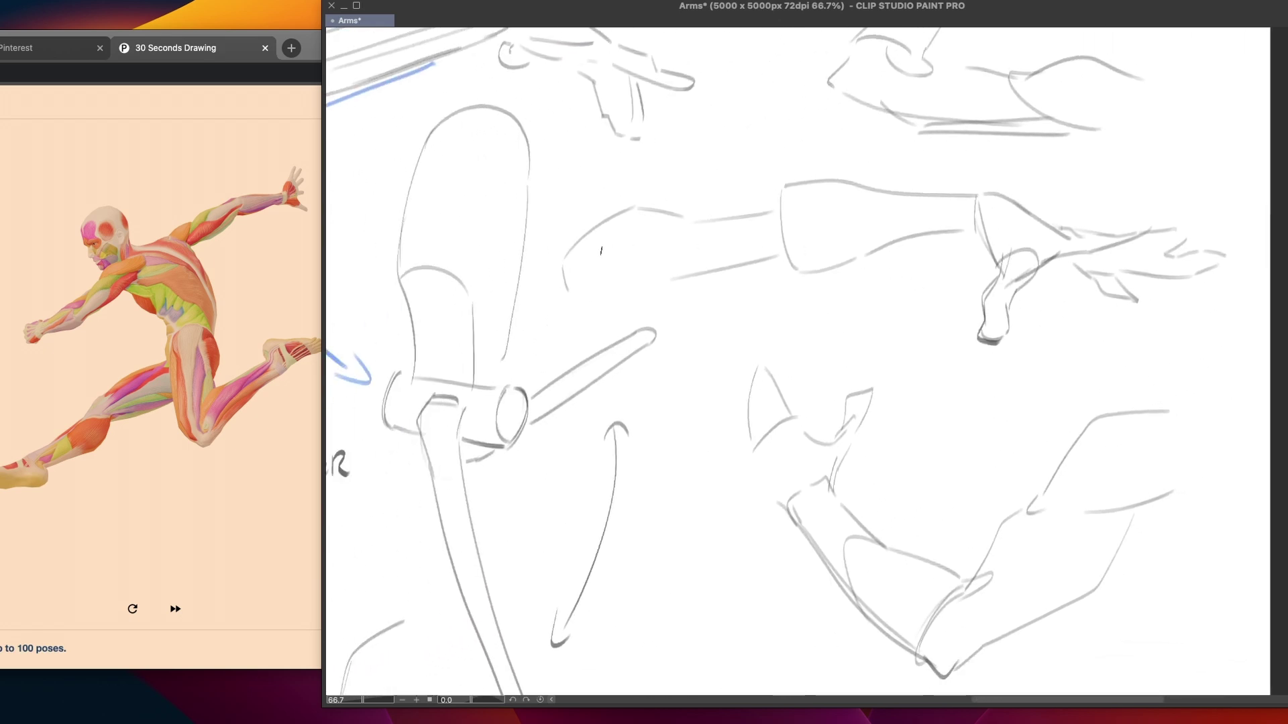
pyautogui.moveTo(680, 215)
pyautogui.mouseDown()
pyautogui.moveTo(591, 232)
pyautogui.moveTo(578, 290)
pyautogui.moveTo(698, 229)
pyautogui.mouseUp()
pyautogui.hotkey('ctrl', 'z')
pyautogui.hotkey('ctrl', 'z')
# Try outlining the deltoid of the flexed arm sketch above the horizontal outstretched arm
pyautogui.moveTo(826, 216); pyautogui.dragTo(746, 384)
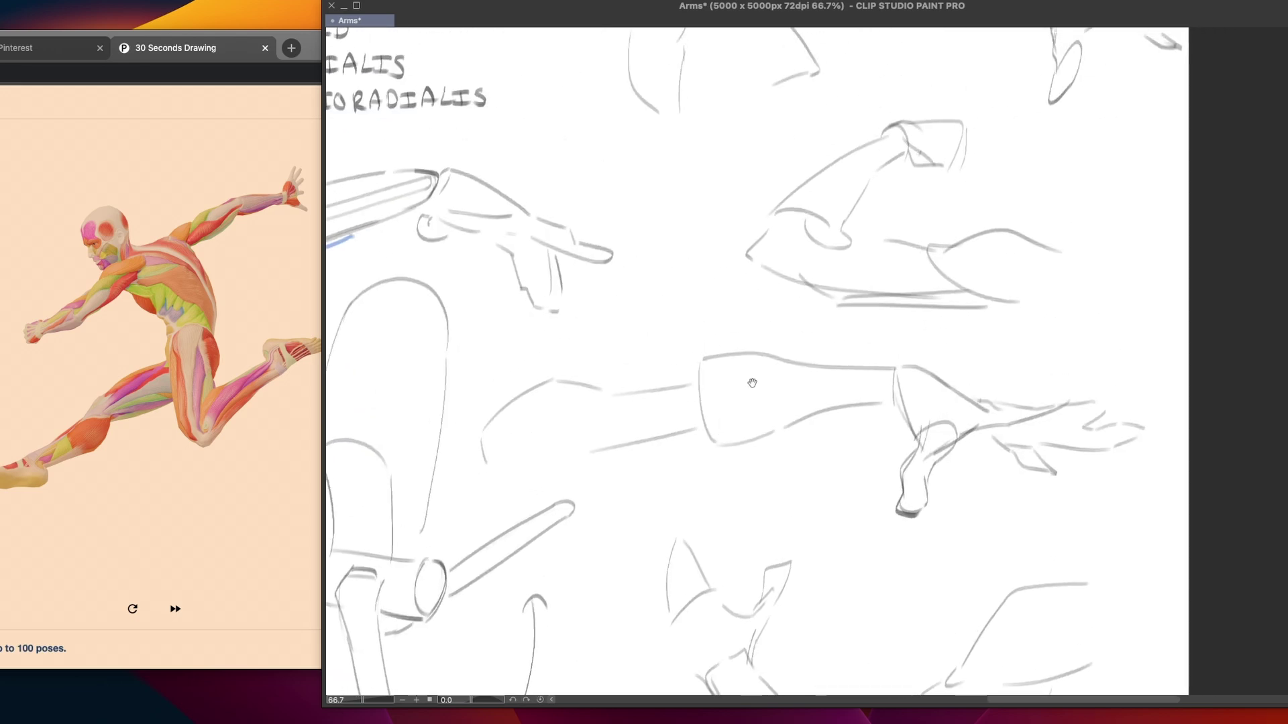
pyautogui.moveTo(932, 249)
pyautogui.mouseDown()
pyautogui.moveTo(1058, 267)
pyautogui.moveTo(1081, 297)
pyautogui.mouseUp()
pyautogui.hotkey('ctrl', 'z')
pyautogui.moveTo(930, 247)
pyautogui.mouseDown()
pyautogui.moveTo(1000, 233)
pyautogui.moveTo(1120, 296)
pyautogui.moveTo(947, 279)
pyautogui.moveTo(1121, 295)
pyautogui.mouseUp()
pyautogui.hotkey('ctrl', 'z')
pyautogui.hotkey('ctrl', 'z')
# Try a deltoid outline on the arm sketch higher up the sheet, above the flexed arm
pyautogui.moveTo(668, 311)
pyautogui.mouseDown()
pyautogui.moveTo(601, 424)
pyautogui.moveTo(532, 482)
pyautogui.moveTo(655, 369)
pyautogui.moveTo(644, 495)
pyautogui.mouseUp()
pyautogui.moveTo(787, 101)
pyautogui.mouseDown()
pyautogui.moveTo(732, 92)
pyautogui.moveTo(697, 176)
pyautogui.moveTo(778, 96)
pyautogui.moveTo(723, 94)
pyautogui.moveTo(802, 100)
pyautogui.moveTo(736, 92)
pyautogui.moveTo(696, 178)
pyautogui.mouseUp()
pyautogui.hotkey('ctrl', 'z')
pyautogui.hotkey('ctrl', 'z')
pyautogui.hotkey('ctrl', 'z')
pyautogui.hotkey('ctrl', 'z')
pyautogui.hotkey('ctrl', 'z')
# Sketch a long curved diagonal line in the empty area beneath the almond-shaped muscle sketch, redoing the stroke until it fits
pyautogui.scroll(-15, 884, 252)
pyautogui.hscroll(-10, 883, 251)
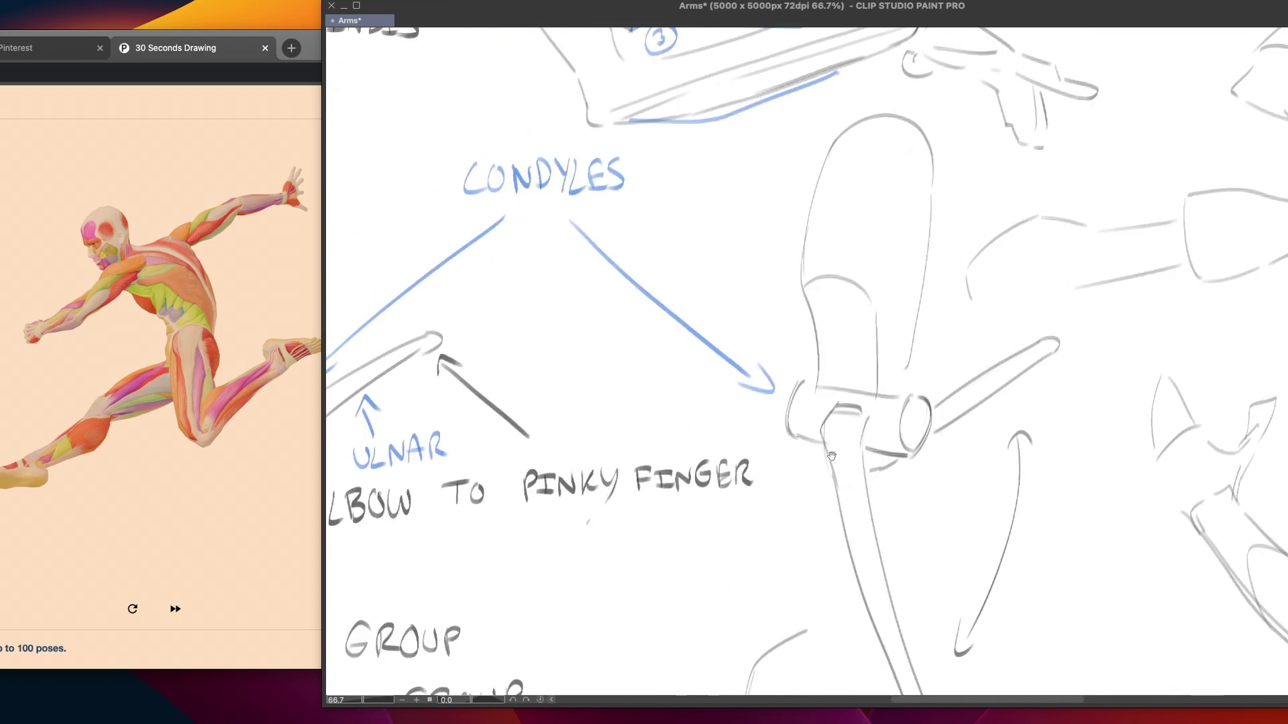
pyautogui.scroll(-15, 741, 357)
pyautogui.hscroll(-5, 741, 358)
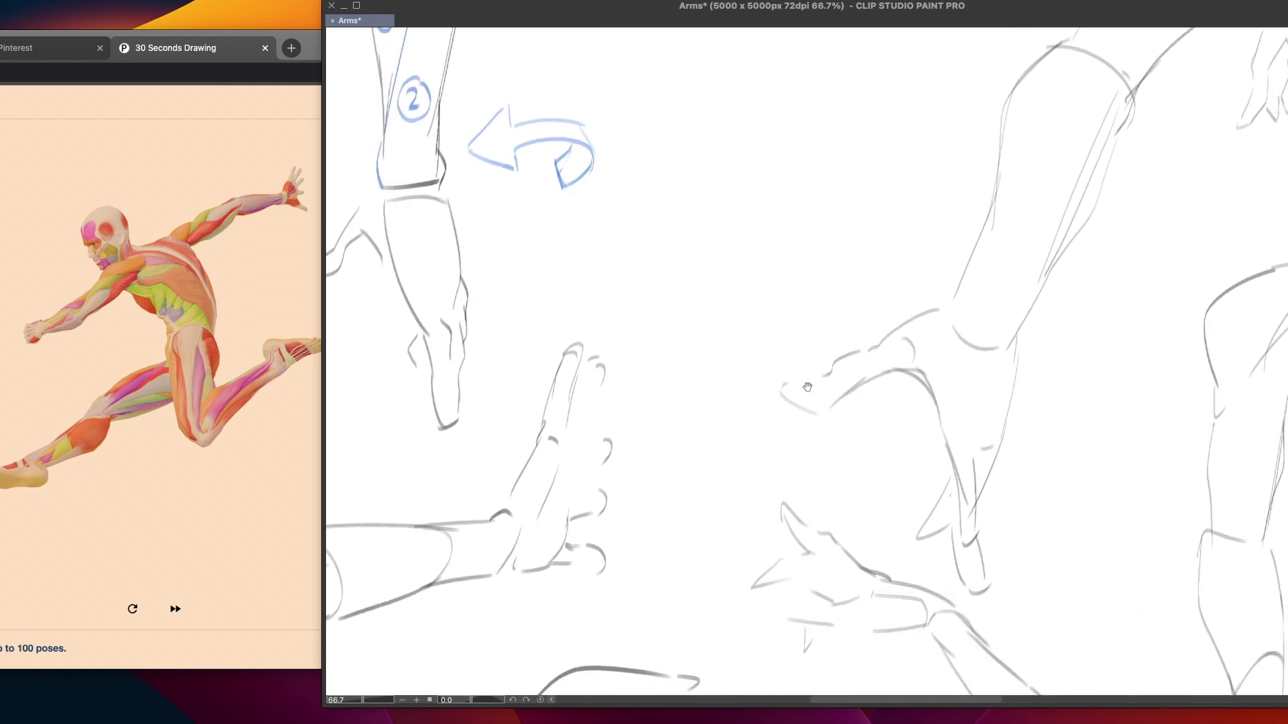
pyautogui.moveTo(803, 500)
pyautogui.mouseDown()
pyautogui.moveTo(833, 433)
pyautogui.moveTo(902, 419)
pyautogui.moveTo(922, 390)
pyautogui.mouseUp()
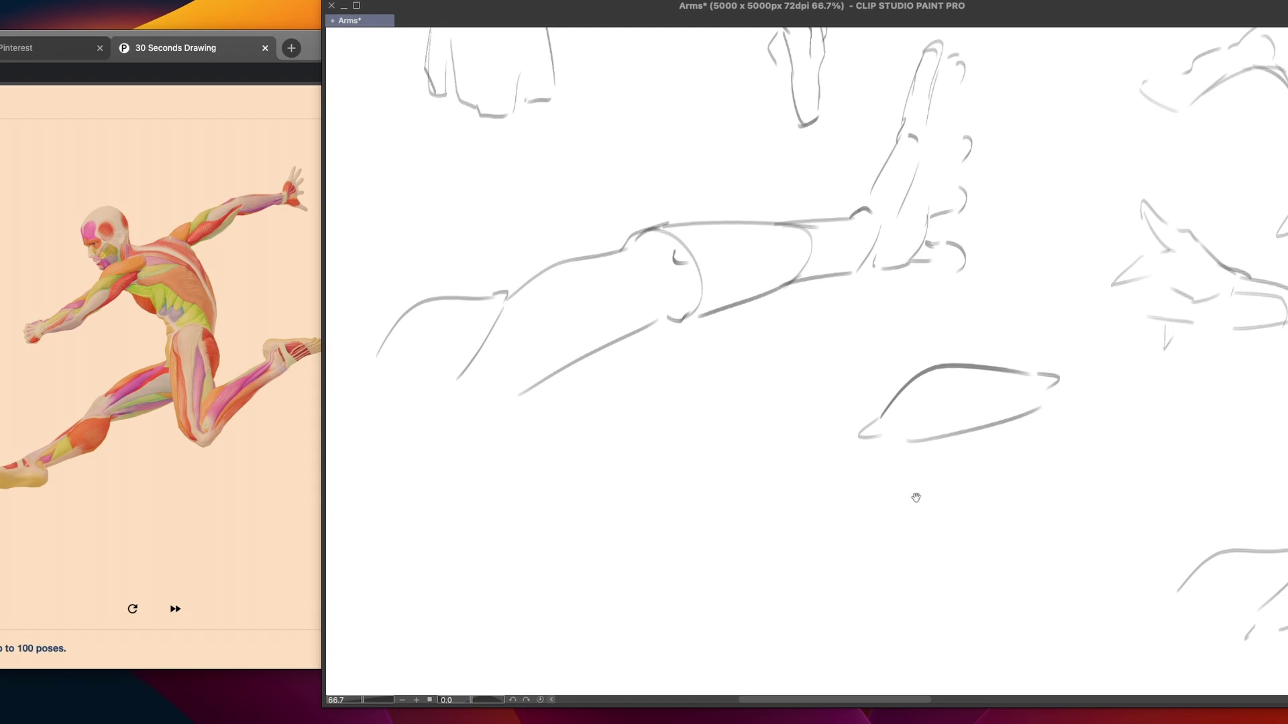
pyautogui.moveTo(917, 494); pyautogui.dragTo(972, 394)
pyautogui.moveTo(1086, 312); pyautogui.dragTo(929, 468)
pyautogui.press('super+z')
pyautogui.moveTo(1071, 353)
pyautogui.mouseDown()
pyautogui.moveTo(866, 489)
pyautogui.moveTo(918, 440)
pyautogui.mouseUp()
pyautogui.press('super+z')
pyautogui.moveTo(1020, 322); pyautogui.dragTo(793, 448)
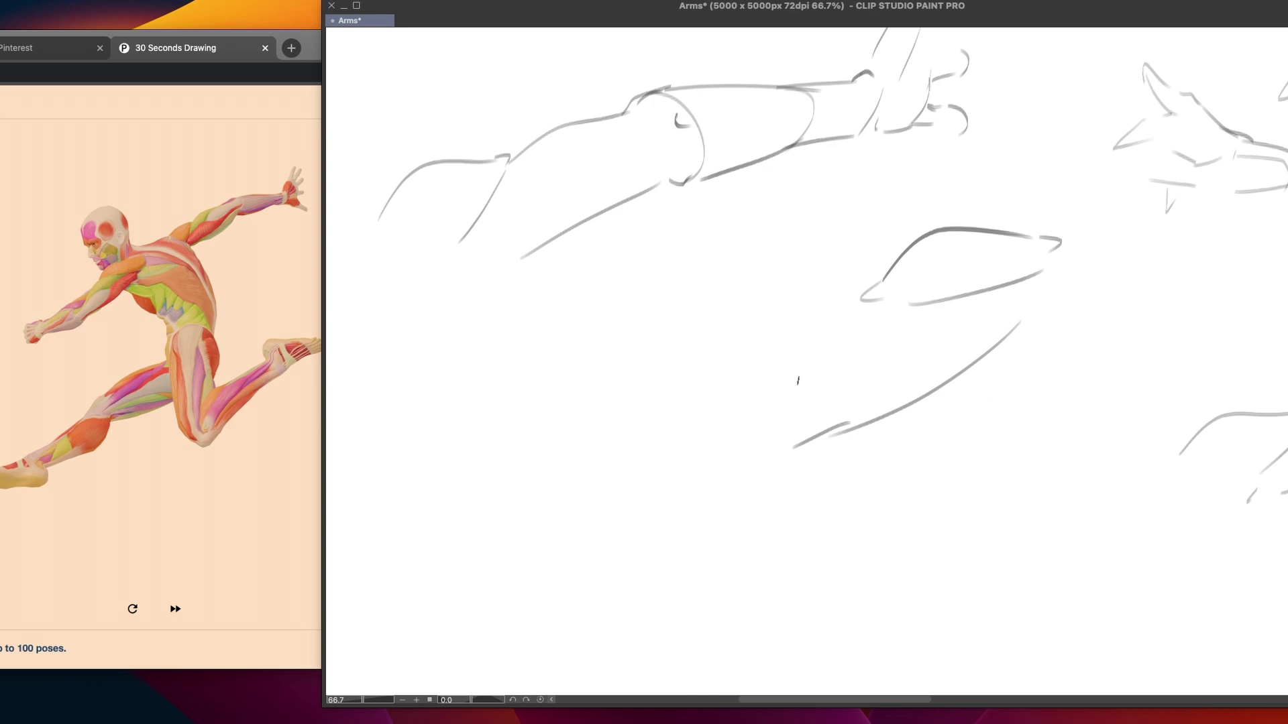
# Draw the curved elbow end of the upper arm in the middle arm sketch
pyautogui.moveTo(761, 367); pyautogui.dragTo(790, 460)
pyautogui.scroll(-2, 835, 487)
pyautogui.hscroll(-1, 835, 487)
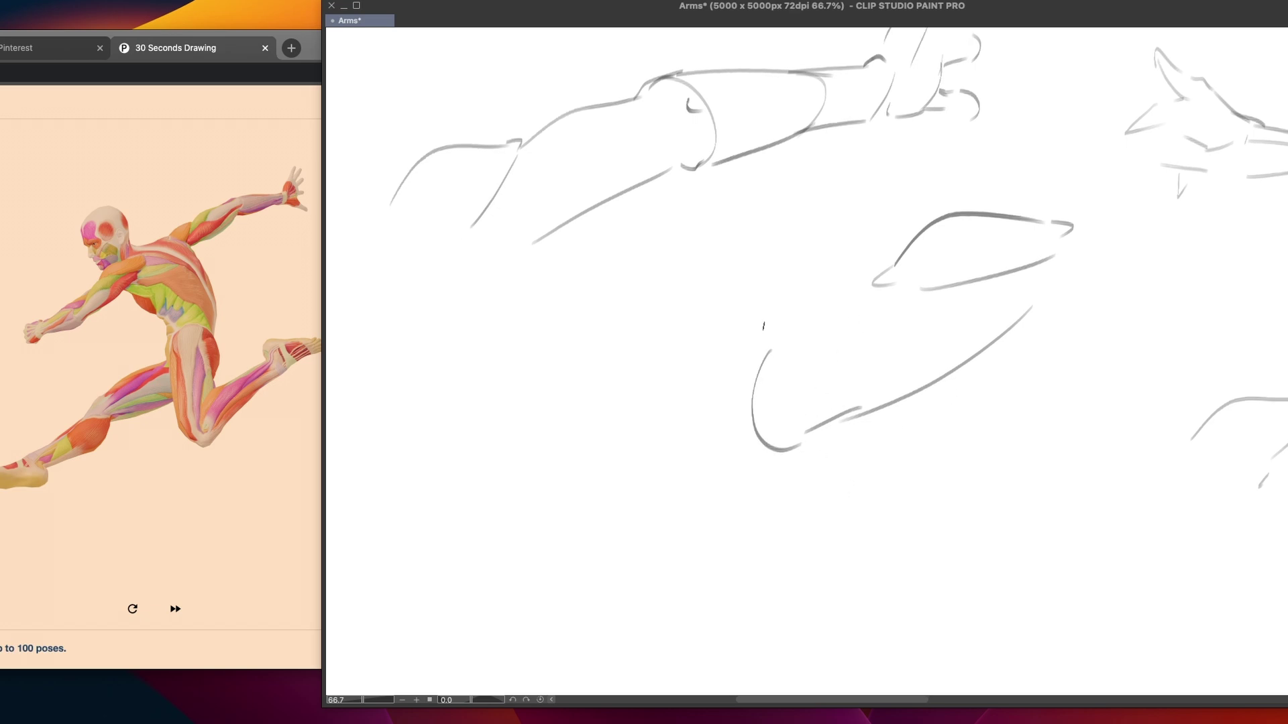
# Draw the upper arm's upper contour up to the shoulder muscle, overlap the two forms, and round off the shoulder tip
pyautogui.moveTo(795, 341); pyautogui.dragTo(878, 290)
pyautogui.hotkey('ctrl', 'z')
pyautogui.hotkey('ctrl', 'z')
pyautogui.moveTo(798, 342)
pyautogui.mouseDown()
pyautogui.moveTo(902, 294)
pyautogui.moveTo(802, 341)
pyautogui.mouseUp()
pyautogui.moveTo(886, 270); pyautogui.dragTo(873, 287)
pyautogui.moveTo(833, 405); pyautogui.dragTo(815, 413)
pyautogui.moveTo(1051, 237); pyautogui.dragTo(1049, 268)
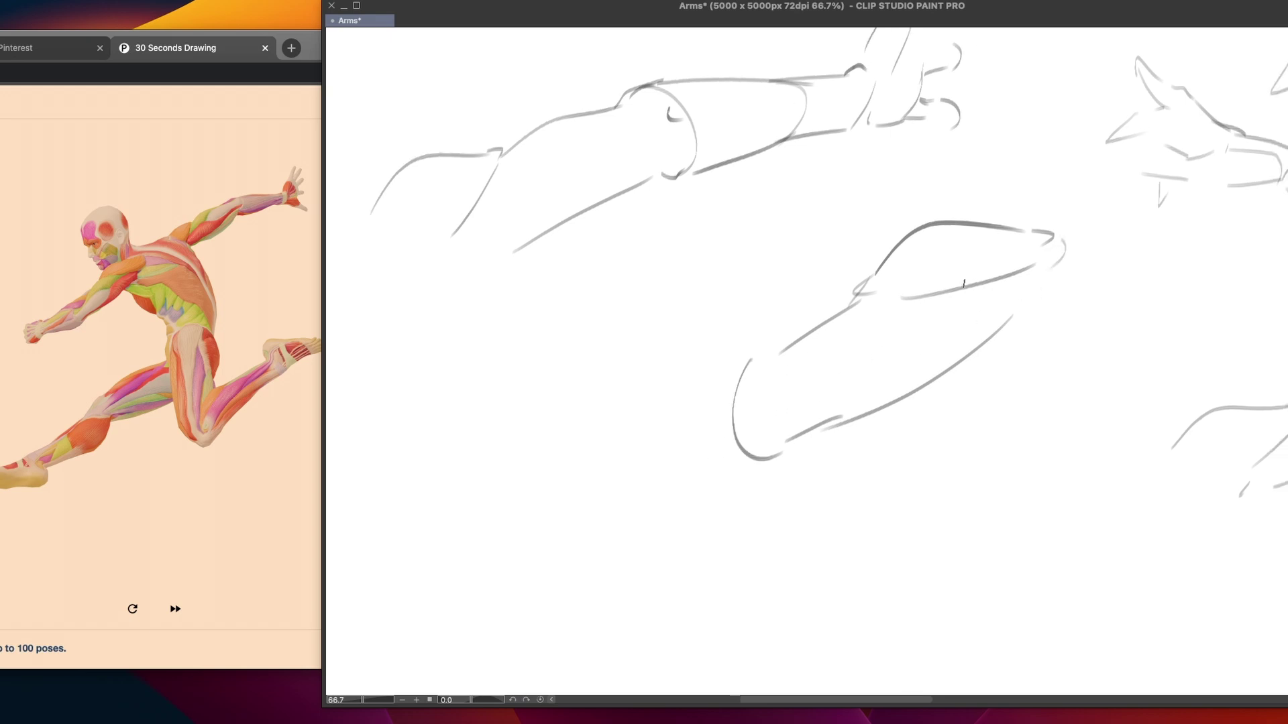
pyautogui.moveTo(846, 408); pyautogui.dragTo(851, 383)
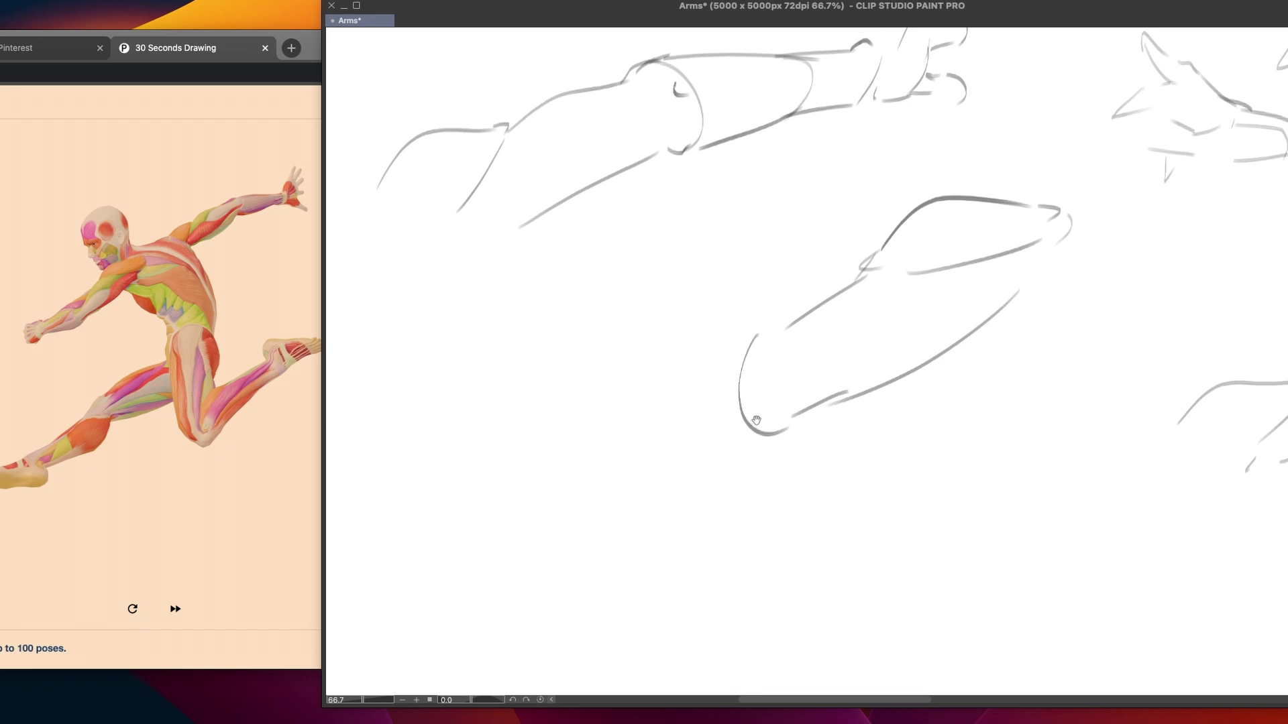
pyautogui.moveTo(755, 423); pyautogui.dragTo(766, 437)
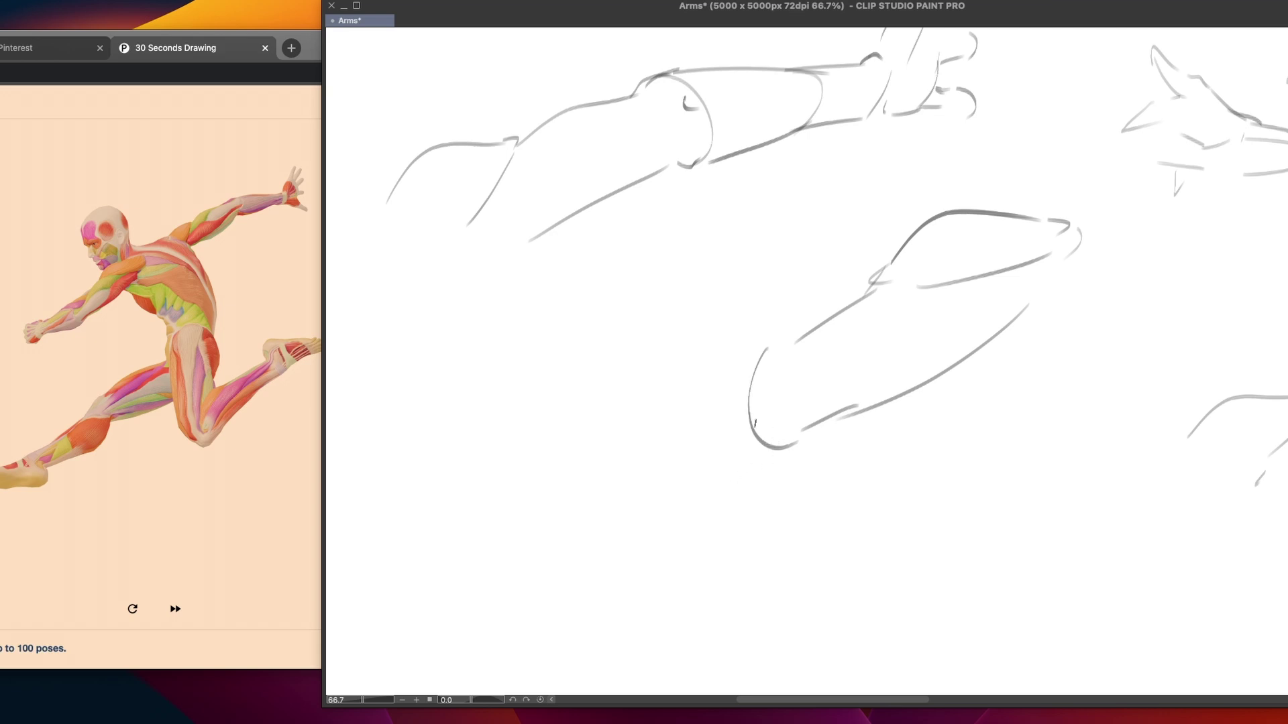
# Sketch the forearm's upper contour from the elbow and close it with a curved wrist end
pyautogui.moveTo(767, 340); pyautogui.dragTo(653, 409)
pyautogui.hotkey('ctrl', 'z')
pyautogui.moveTo(760, 343)
pyautogui.mouseDown()
pyautogui.moveTo(652, 390)
pyautogui.moveTo(660, 379)
pyautogui.moveTo(597, 387)
pyautogui.moveTo(585, 448)
pyautogui.mouseUp()
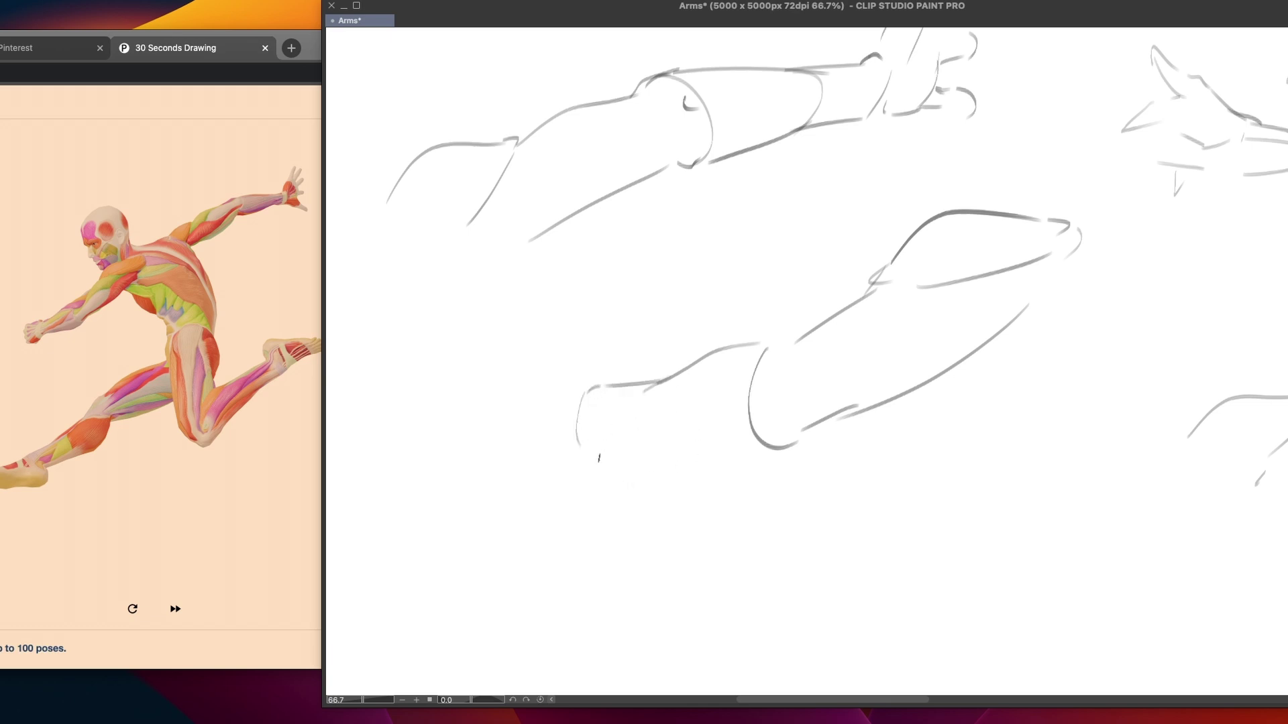
pyautogui.moveTo(599, 385)
pyautogui.mouseDown()
pyautogui.moveTo(574, 413)
pyautogui.moveTo(576, 448)
pyautogui.moveTo(613, 475)
pyautogui.moveTo(614, 456)
pyautogui.mouseUp()
pyautogui.hotkey('ctrl', 'z')
pyautogui.hotkey('ctrl', 'z')
pyautogui.hotkey('ctrl', 'z')
# Sketch a small side study of the two triceps heads in the empty area below the arm
pyautogui.moveTo(882, 47); pyautogui.dragTo(860, 46)
pyautogui.hotkey('ctrl', 'z')
pyautogui.moveTo(1026, 411)
pyautogui.mouseDown()
pyautogui.moveTo(971, 424)
pyautogui.moveTo(926, 505)
pyautogui.moveTo(1000, 497)
pyautogui.mouseUp()
pyautogui.moveTo(1061, 437)
pyautogui.mouseDown()
pyautogui.moveTo(1000, 500)
pyautogui.moveTo(980, 564)
pyautogui.mouseUp()
pyautogui.moveTo(1077, 454)
pyautogui.mouseDown()
pyautogui.moveTo(1030, 547)
pyautogui.moveTo(978, 573)
pyautogui.mouseUp()
pyautogui.press('super+z')
pyautogui.moveTo(1080, 460)
pyautogui.mouseDown()
pyautogui.moveTo(1047, 532)
pyautogui.moveTo(978, 572)
pyautogui.mouseUp()
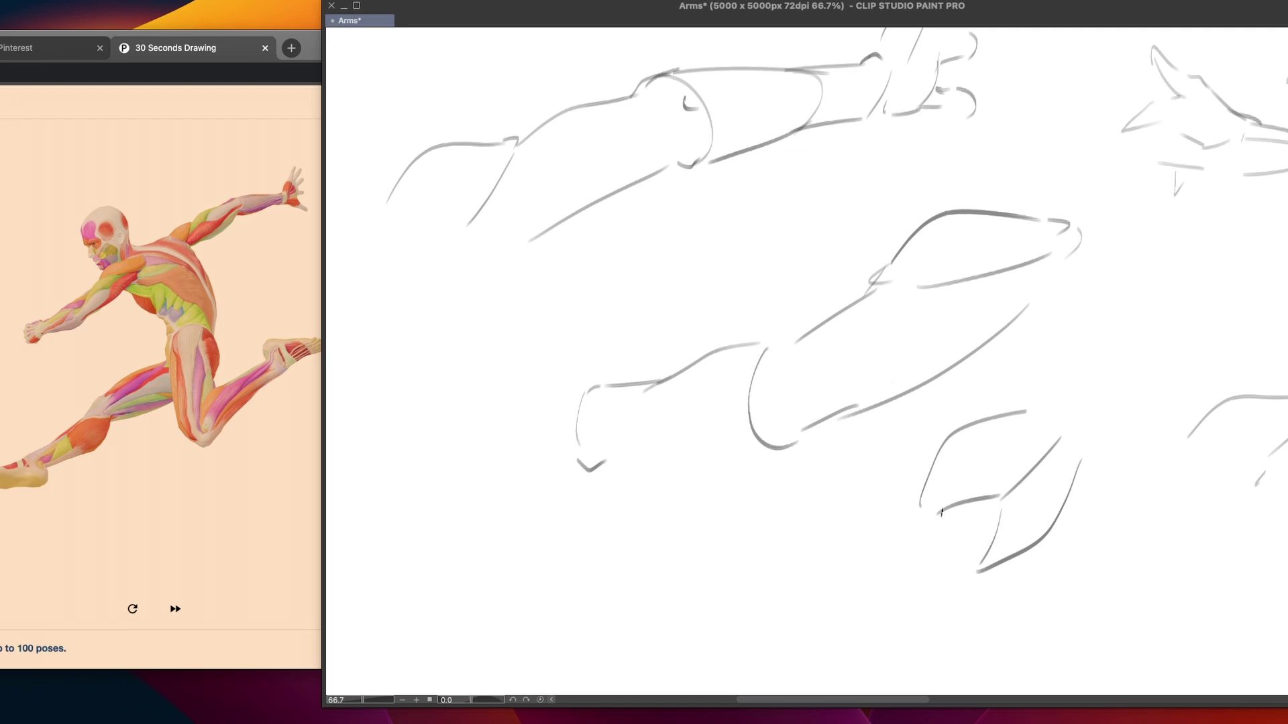
pyautogui.moveTo(975, 517); pyautogui.dragTo(1021, 465)
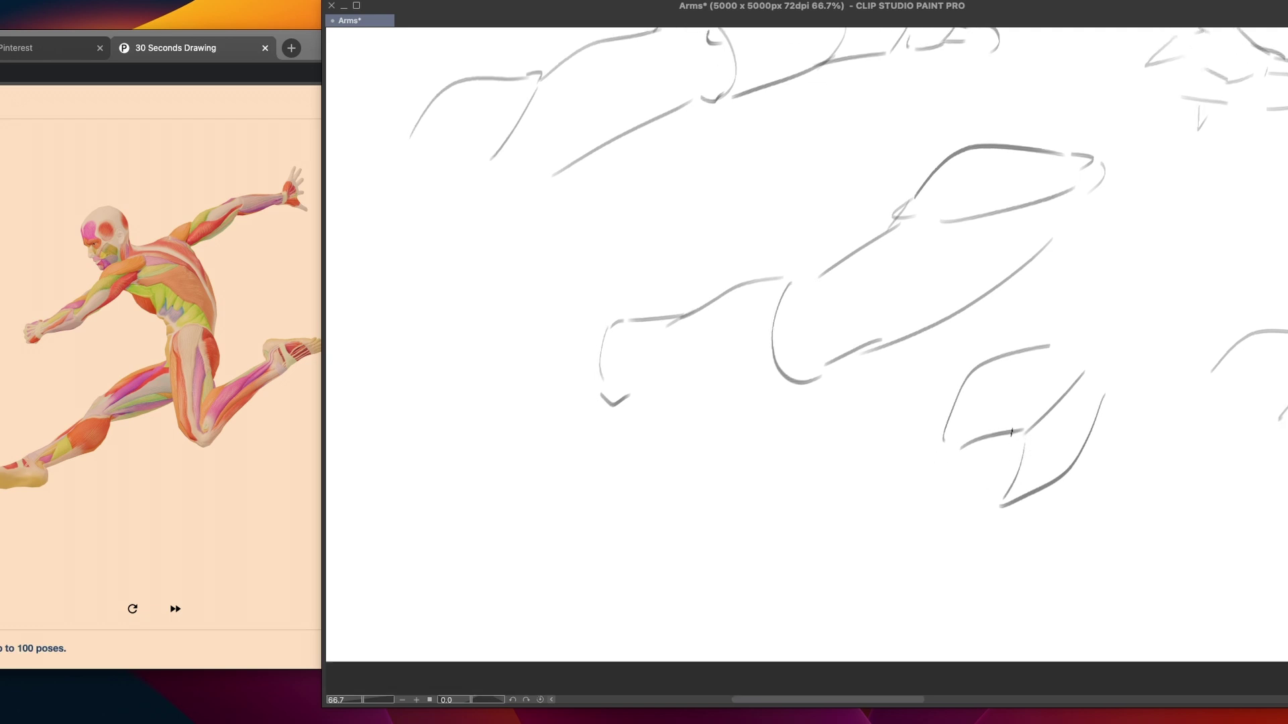
# Extend the triceps study with tapering double tendon lines ending in a small elbow curve
pyautogui.moveTo(941, 440); pyautogui.dragTo(857, 528)
pyautogui.press('super+z')
pyautogui.moveTo(954, 420)
pyautogui.mouseDown()
pyautogui.moveTo(865, 520)
pyautogui.moveTo(963, 448)
pyautogui.mouseUp()
pyautogui.moveTo(1000, 499)
pyautogui.mouseDown()
pyautogui.moveTo(916, 555)
pyautogui.moveTo(1013, 501)
pyautogui.mouseUp()
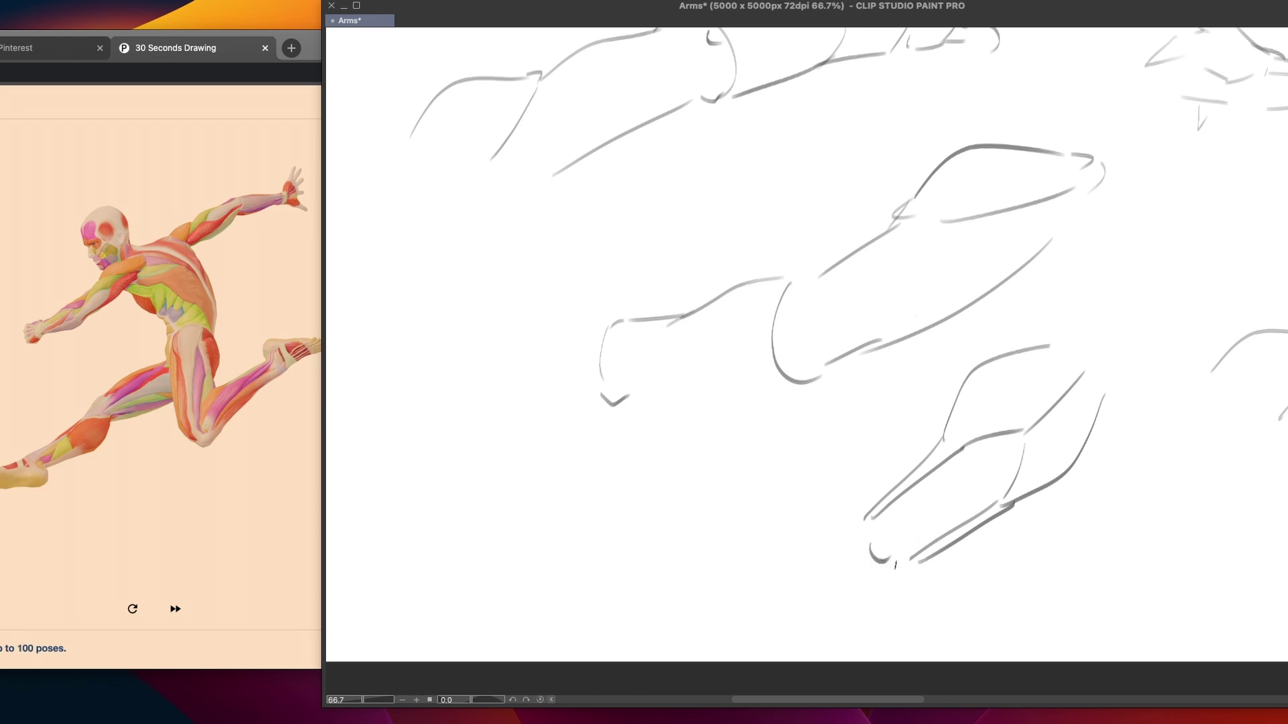
# Hatch the tendon area and the two muscle heads of the triceps study, and undo the hatching
pyautogui.moveTo(890, 527)
pyautogui.mouseDown()
pyautogui.moveTo(939, 550)
pyautogui.moveTo(1000, 482)
pyautogui.moveTo(1016, 439)
pyautogui.moveTo(987, 499)
pyautogui.moveTo(927, 537)
pyautogui.mouseUp()
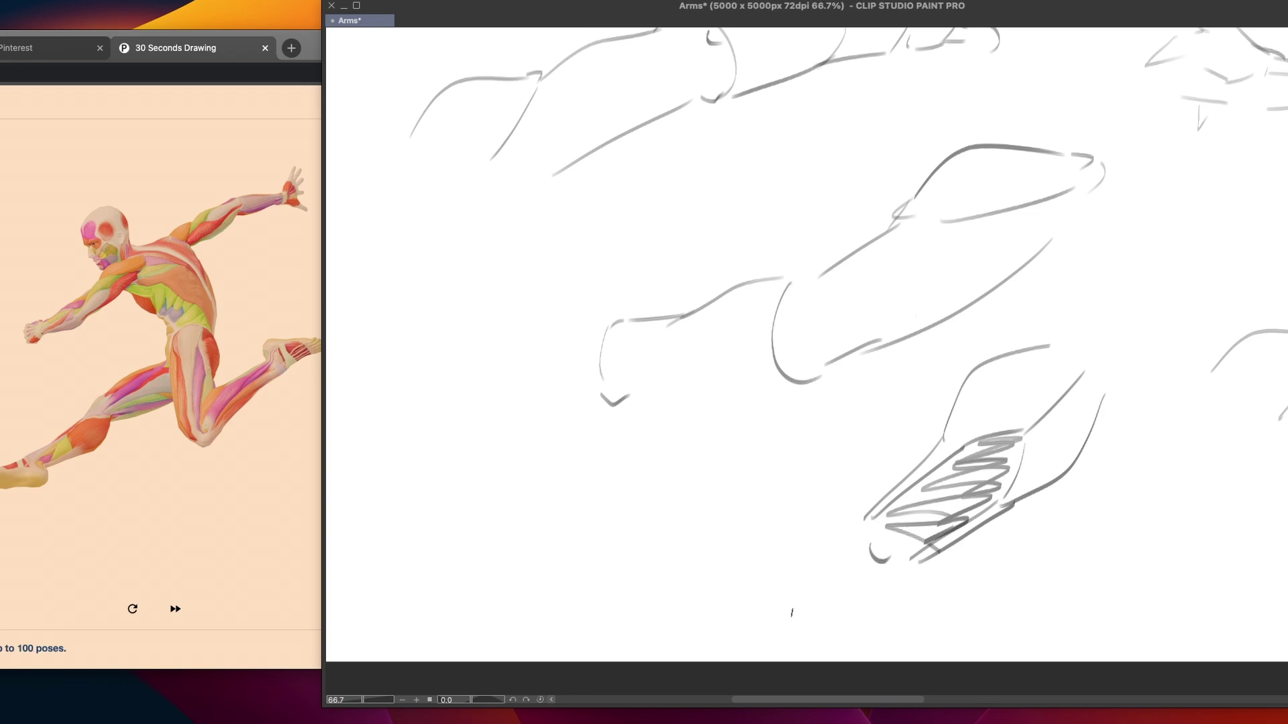
pyautogui.hotkey('ctrl', 'z')
pyautogui.moveTo(1048, 349)
pyautogui.mouseDown()
pyautogui.moveTo(973, 376)
pyautogui.moveTo(1048, 402)
pyautogui.moveTo(952, 448)
pyautogui.mouseUp()
pyautogui.moveTo(1107, 392); pyautogui.dragTo(1011, 494)
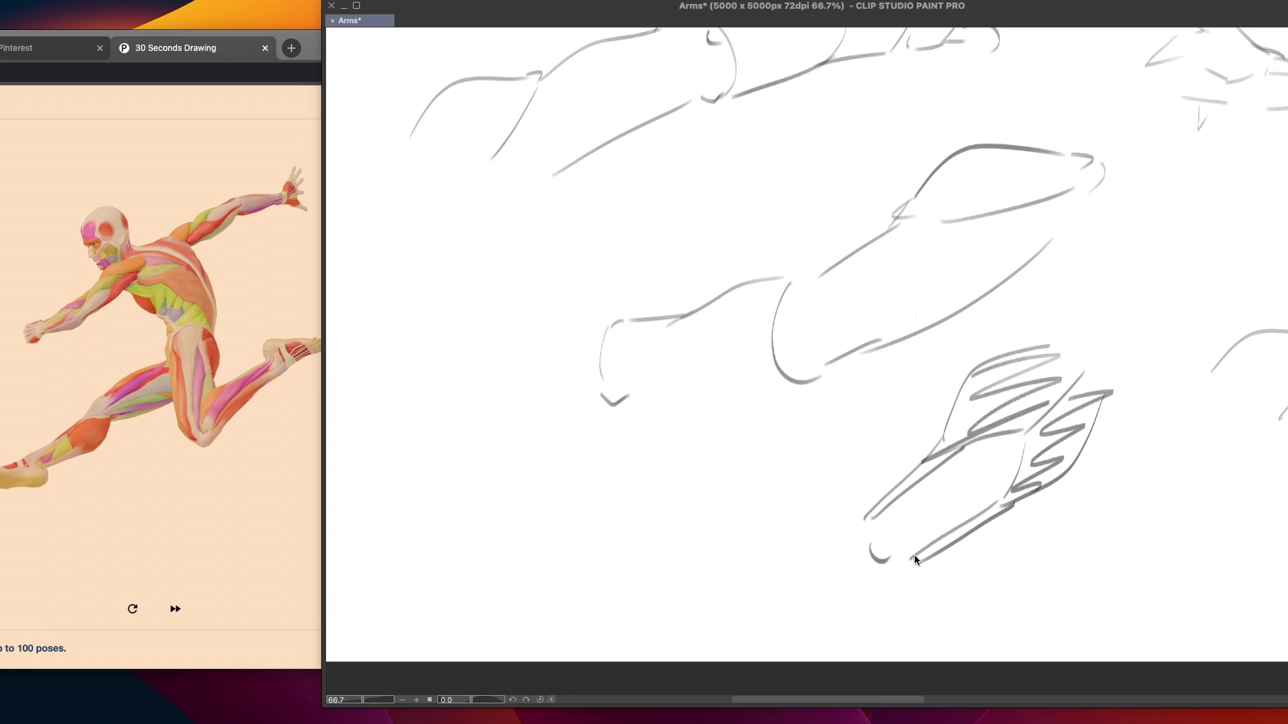
pyautogui.hotkey('ctrl', 'z')
pyautogui.hotkey('ctrl', 'z')
pyautogui.hotkey('ctrl', 'z')
pyautogui.hotkey('ctrl', 'z')
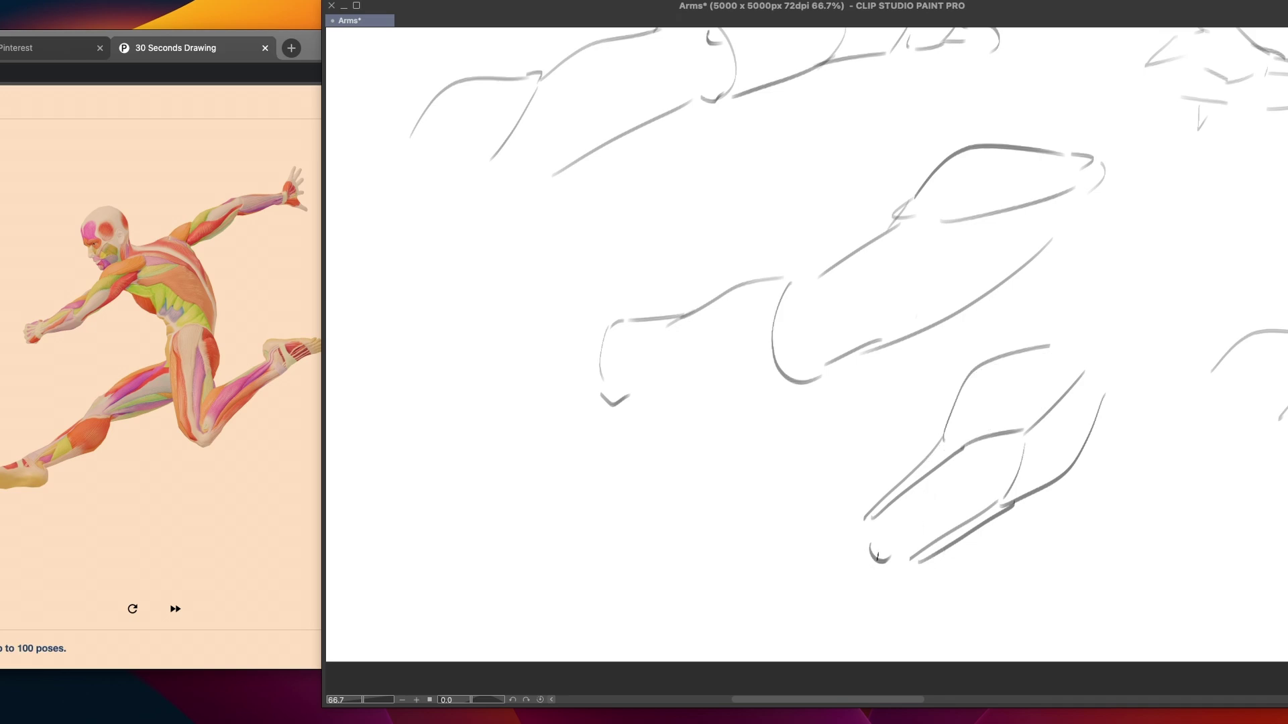
# Undo the whole triceps study stroke by stroke
pyautogui.moveTo(911, 559); pyautogui.dragTo(912, 569)
pyautogui.hotkey('ctrl', 'z')
pyautogui.hotkey('ctrl', 'z')
pyautogui.hotkey('ctrl', 'z')
pyautogui.hotkey('ctrl', 'z')
pyautogui.hotkey('ctrl', 'z')
pyautogui.hotkey('ctrl', 'z')
pyautogui.hotkey('ctrl', 'z')
pyautogui.hotkey('ctrl', 'z')
pyautogui.hotkey('ctrl', 'z')
pyautogui.hotkey('ctrl', 'z')
pyautogui.hotkey('ctrl', 'z')
pyautogui.hotkey('ctrl', 'z')
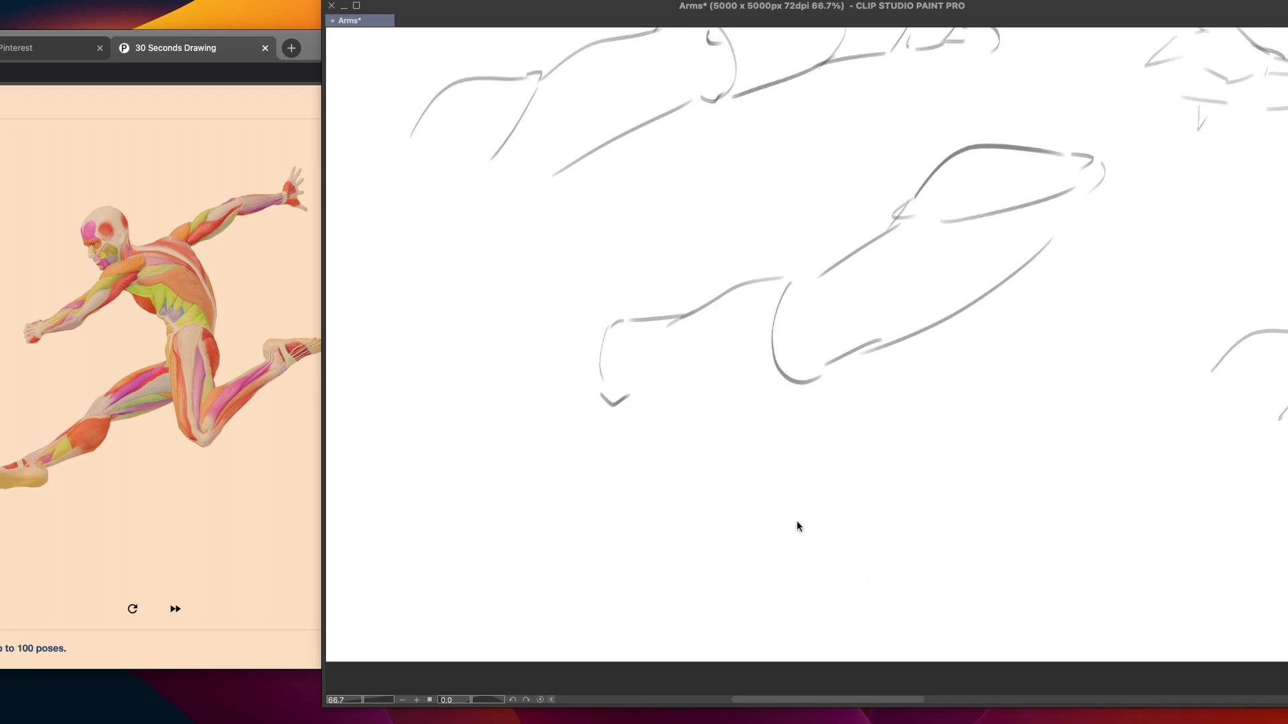
# Restore the triceps study and draw a line from the junction of the muscle heads down to the elbow
pyautogui.hotkey('ctrl', 'y')
pyautogui.hotkey('ctrl', 'y')
pyautogui.hotkey('ctrl', 'y')
pyautogui.hotkey('ctrl', 'y')
pyautogui.hotkey('ctrl', 'y')
pyautogui.hotkey('ctrl', 'y')
pyautogui.hotkey('ctrl', 'y')
pyautogui.hotkey('ctrl', 'y')
pyautogui.hotkey('ctrl', 'y')
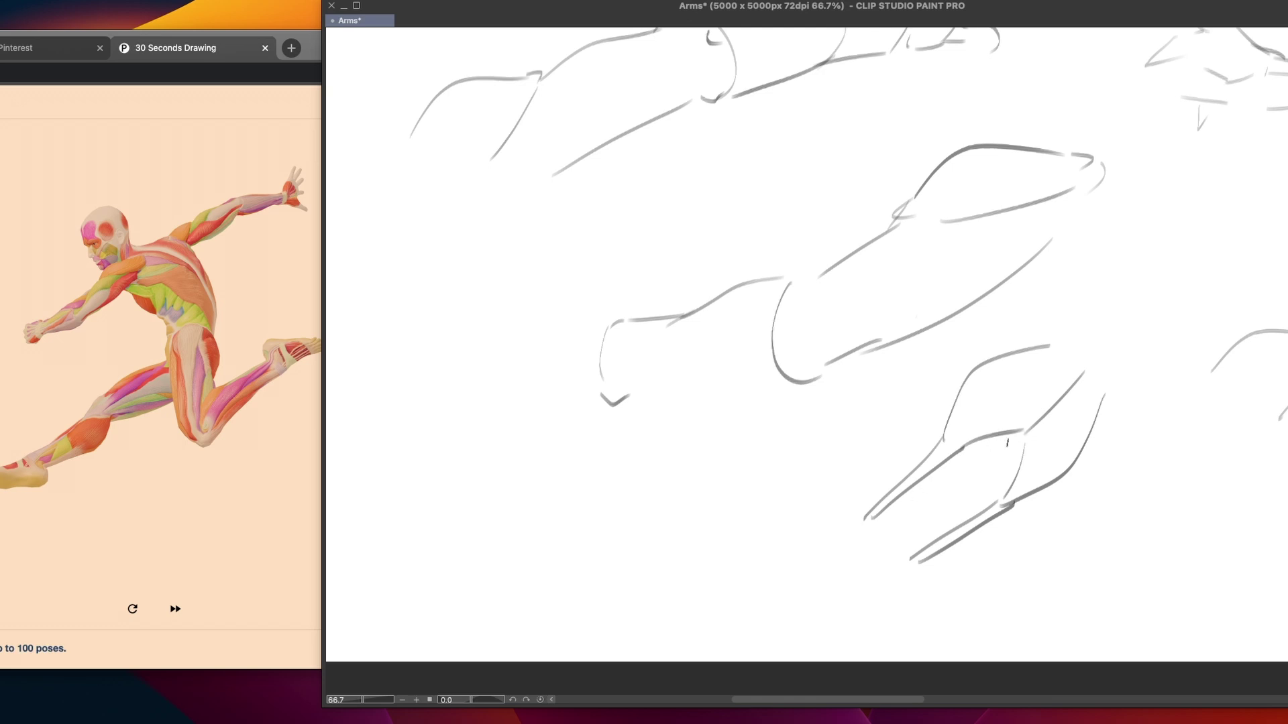
pyautogui.moveTo(1025, 434)
pyautogui.mouseDown()
pyautogui.moveTo(889, 550)
pyautogui.moveTo(897, 557)
pyautogui.mouseUp()
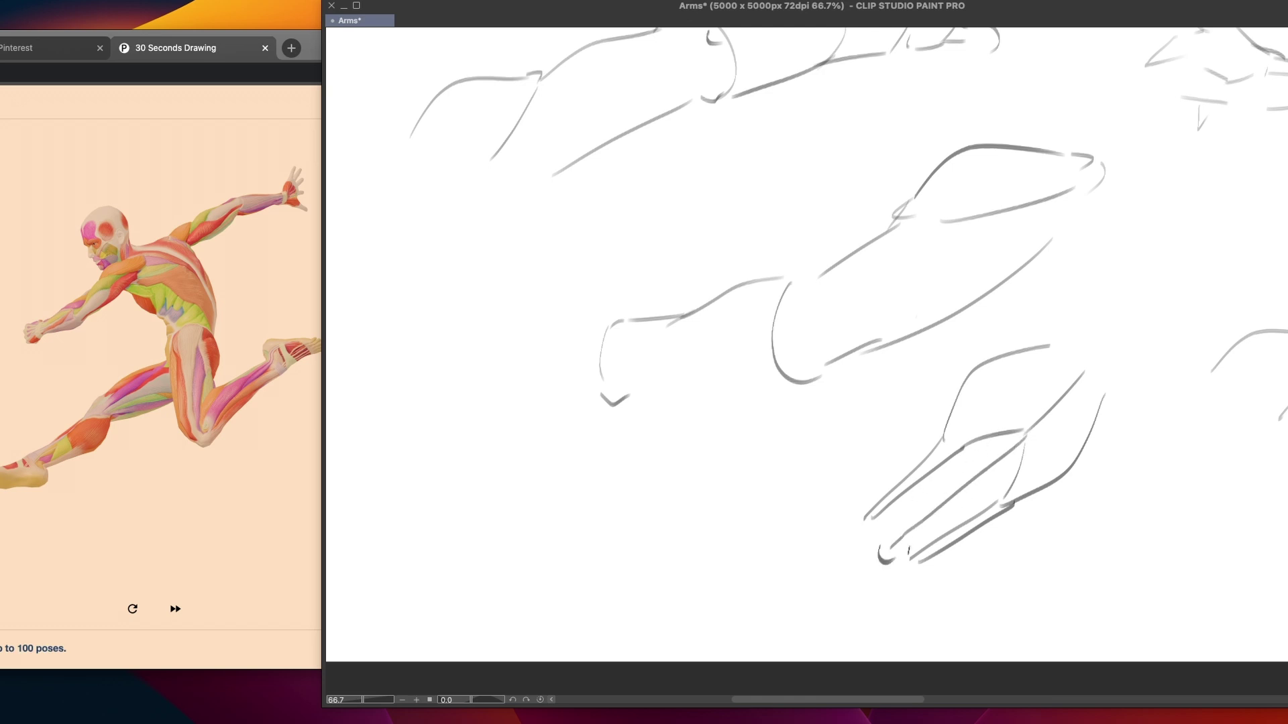
# Undo all strokes of the restored triceps study
pyautogui.hotkey('ctrl', 'z')
pyautogui.hotkey('ctrl', 'z')
pyautogui.hotkey('ctrl', 'z')
pyautogui.hotkey('ctrl', 'z')
pyautogui.hotkey('ctrl', 'z')
pyautogui.hotkey('ctrl', 'z')
pyautogui.hotkey('ctrl', 'z')
pyautogui.hotkey('ctrl', 'z')
pyautogui.hotkey('ctrl', 'z')
pyautogui.hotkey('ctrl', 'z')
# Draw the forearm's lower contour from wrist to elbow and add a small elbow mark inside the joint
pyautogui.moveTo(618, 395); pyautogui.dragTo(804, 386)
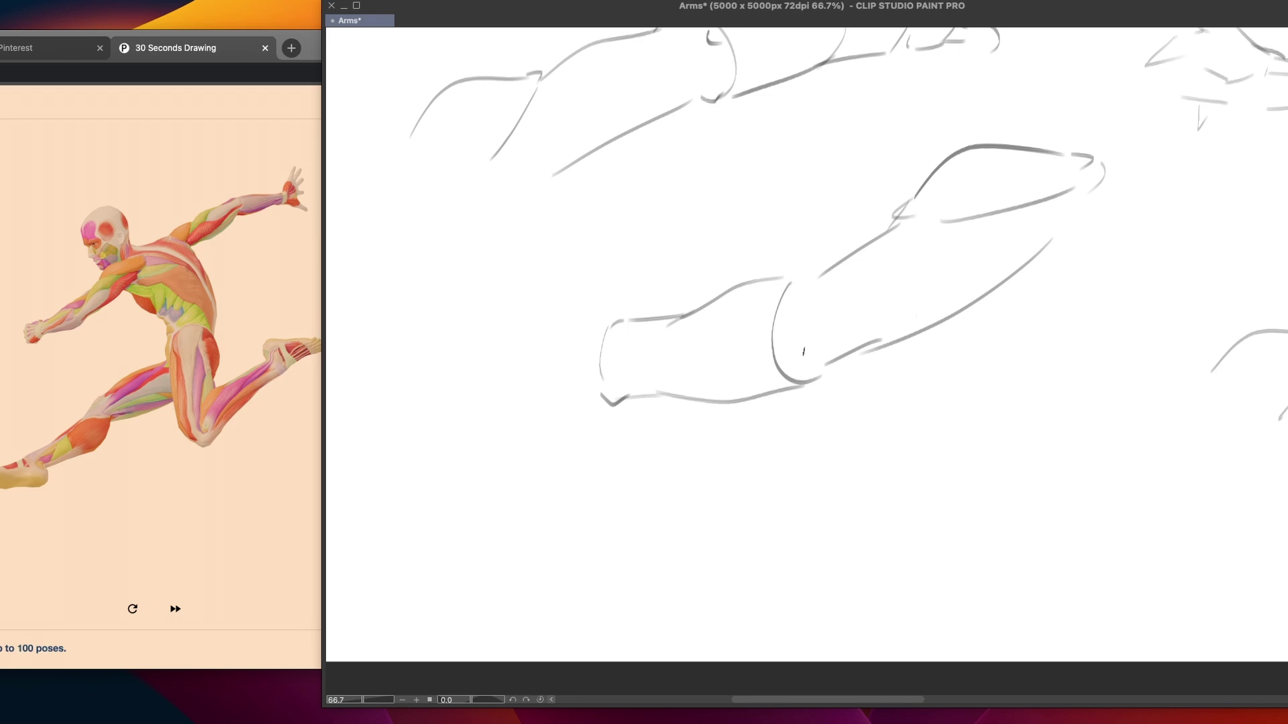
pyautogui.moveTo(800, 340)
pyautogui.mouseDown()
pyautogui.moveTo(830, 338)
pyautogui.moveTo(786, 362)
pyautogui.moveTo(825, 344)
pyautogui.mouseUp()
pyautogui.press('super+z')
# Try two straight bone guide lines through the forearm from the wrist to the elbow mark
pyautogui.moveTo(605, 390); pyautogui.dragTo(788, 358)
pyautogui.press('super+z')
pyautogui.moveTo(612, 387)
pyautogui.mouseDown()
pyautogui.moveTo(787, 353)
pyautogui.moveTo(686, 387)
pyautogui.moveTo(794, 366)
pyautogui.mouseUp()
pyautogui.press('super+z')
pyautogui.moveTo(630, 396)
pyautogui.mouseDown()
pyautogui.moveTo(804, 363)
pyautogui.moveTo(821, 348)
pyautogui.moveTo(806, 363)
pyautogui.mouseUp()
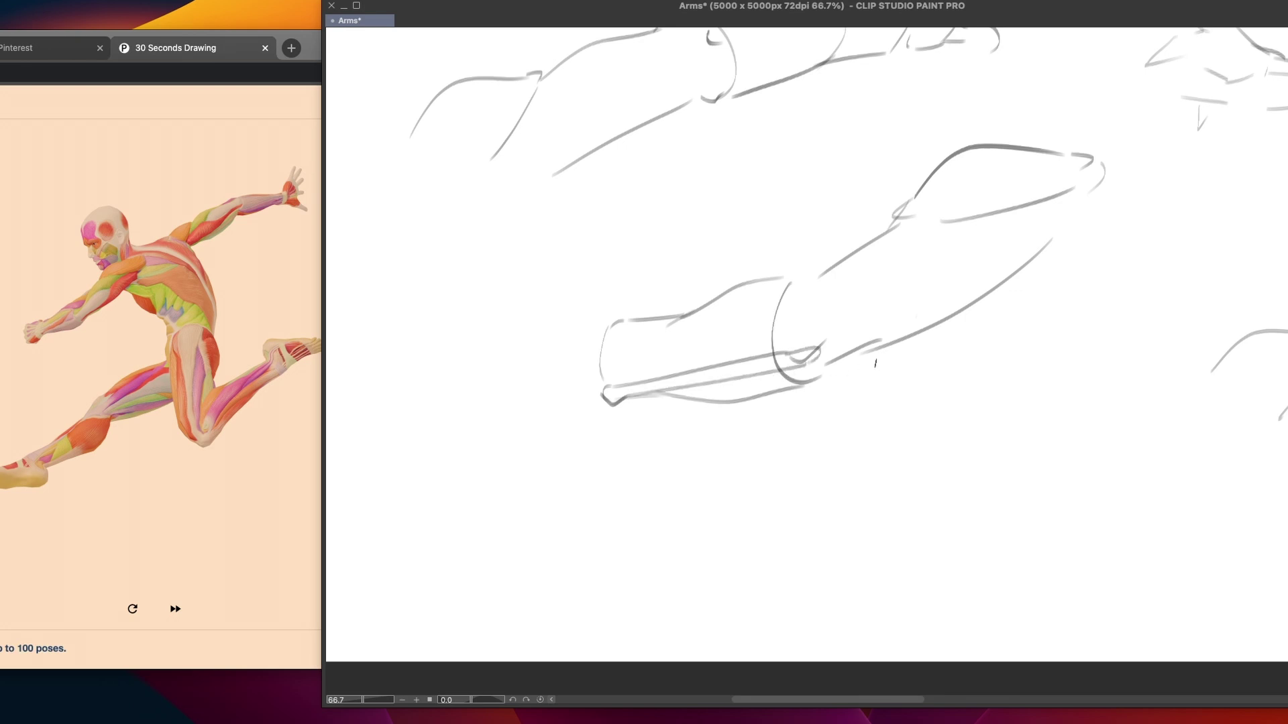
# Sketch an arrow pointing up at the forearm's bulging lower contour
pyautogui.moveTo(734, 419)
pyautogui.mouseDown()
pyautogui.moveTo(736, 471)
pyautogui.moveTo(765, 410)
pyautogui.moveTo(751, 432)
pyautogui.mouseUp()
pyautogui.press('super+z')
pyautogui.moveTo(681, 359); pyautogui.dragTo(715, 352)
pyautogui.press('super+z')
# Try reinforcing the upper contour between the elbow crease and the shoulder muscle
pyautogui.moveTo(786, 276)
pyautogui.mouseDown()
pyautogui.moveTo(835, 272)
pyautogui.moveTo(801, 292)
pyautogui.mouseUp()
pyautogui.press('super+z')
pyautogui.moveTo(899, 212); pyautogui.dragTo(912, 204)
pyautogui.press('super+z')
pyautogui.moveTo(898, 216); pyautogui.dragTo(829, 282)
pyautogui.press('super+z')
pyautogui.moveTo(896, 216); pyautogui.dragTo(817, 275)
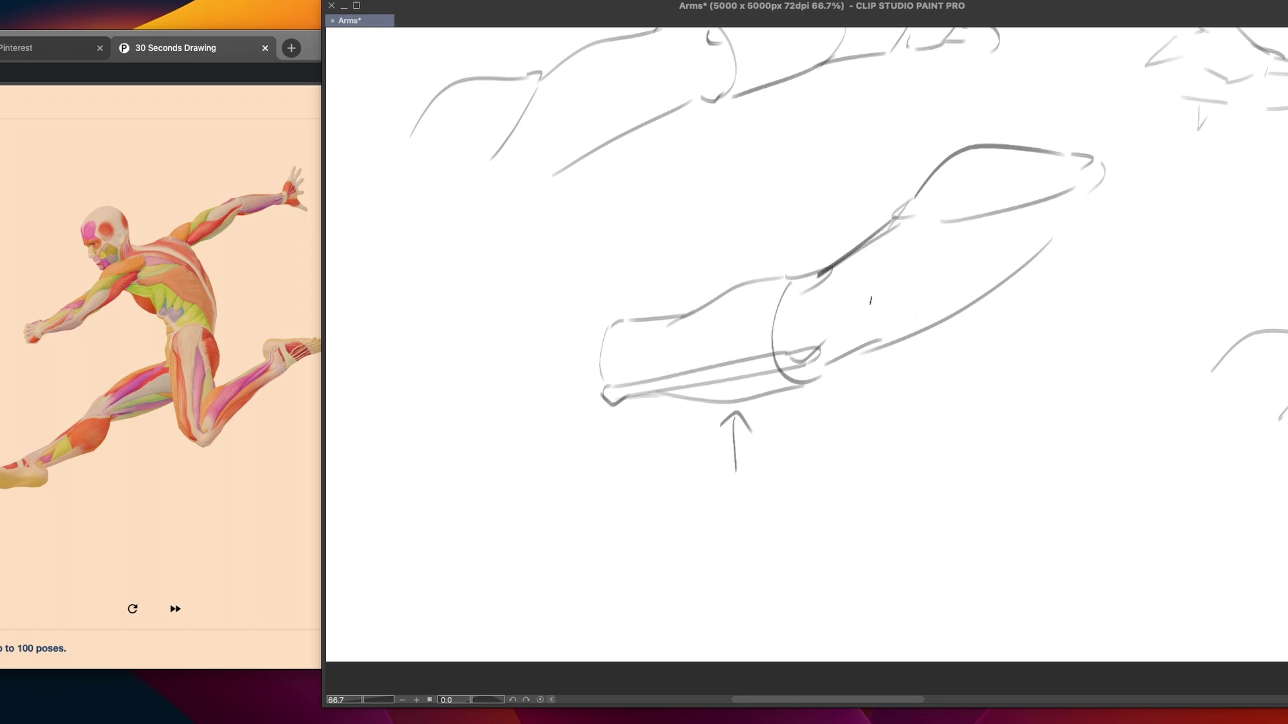
# Undo the reinforced contour, the arrow and the forearm guide lines
pyautogui.press('super+z')
pyautogui.press('super+z')
pyautogui.press('super+z')
pyautogui.press('super+z')
pyautogui.press('super+z')
pyautogui.press('super+z')
pyautogui.press('super+z')
pyautogui.press('super+z')
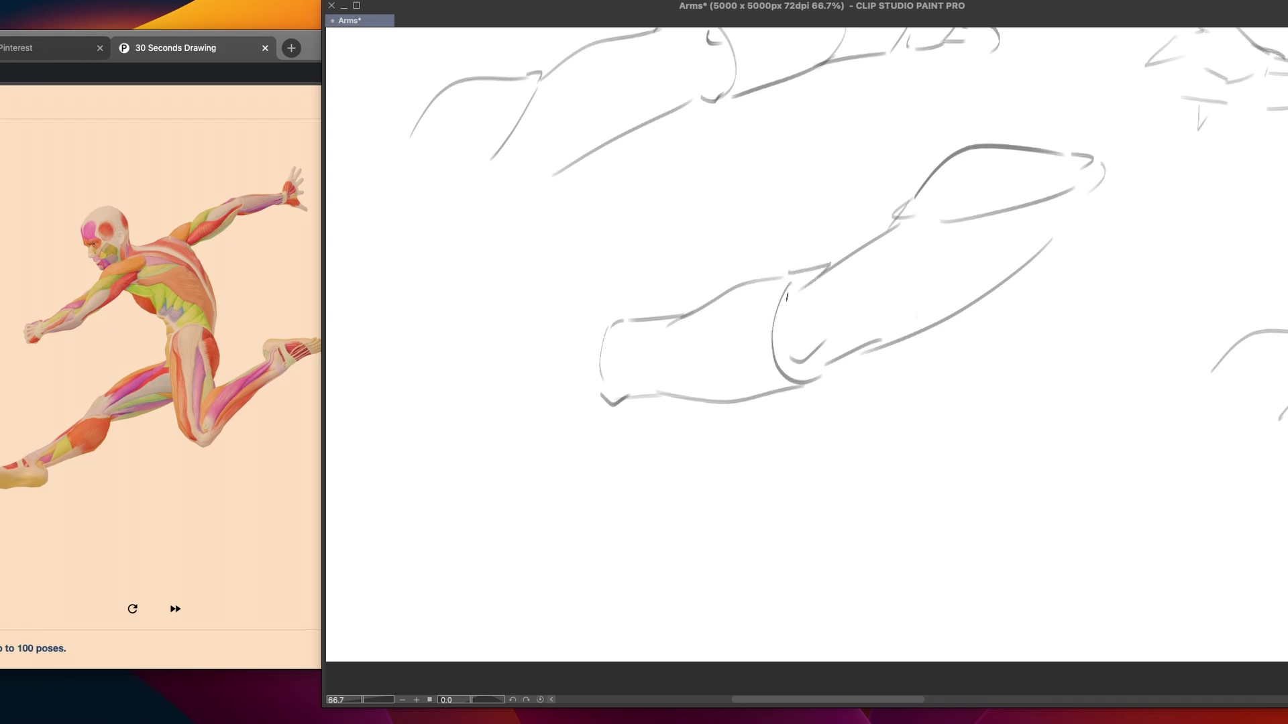
# Overlap the forearm's upper contour onto the upper arm at the elbow crease and add a second outline behind the shoulder muscle
pyautogui.moveTo(785, 277)
pyautogui.mouseDown()
pyautogui.moveTo(833, 263)
pyautogui.moveTo(799, 294)
pyautogui.moveTo(829, 266)
pyautogui.moveTo(815, 268)
pyautogui.moveTo(826, 276)
pyautogui.mouseUp()
pyautogui.press('super+z')
pyautogui.press('super+z')
pyautogui.moveTo(972, 217)
pyautogui.mouseDown()
pyautogui.moveTo(1090, 199)
pyautogui.moveTo(1111, 166)
pyautogui.moveTo(1111, 195)
pyautogui.mouseUp()
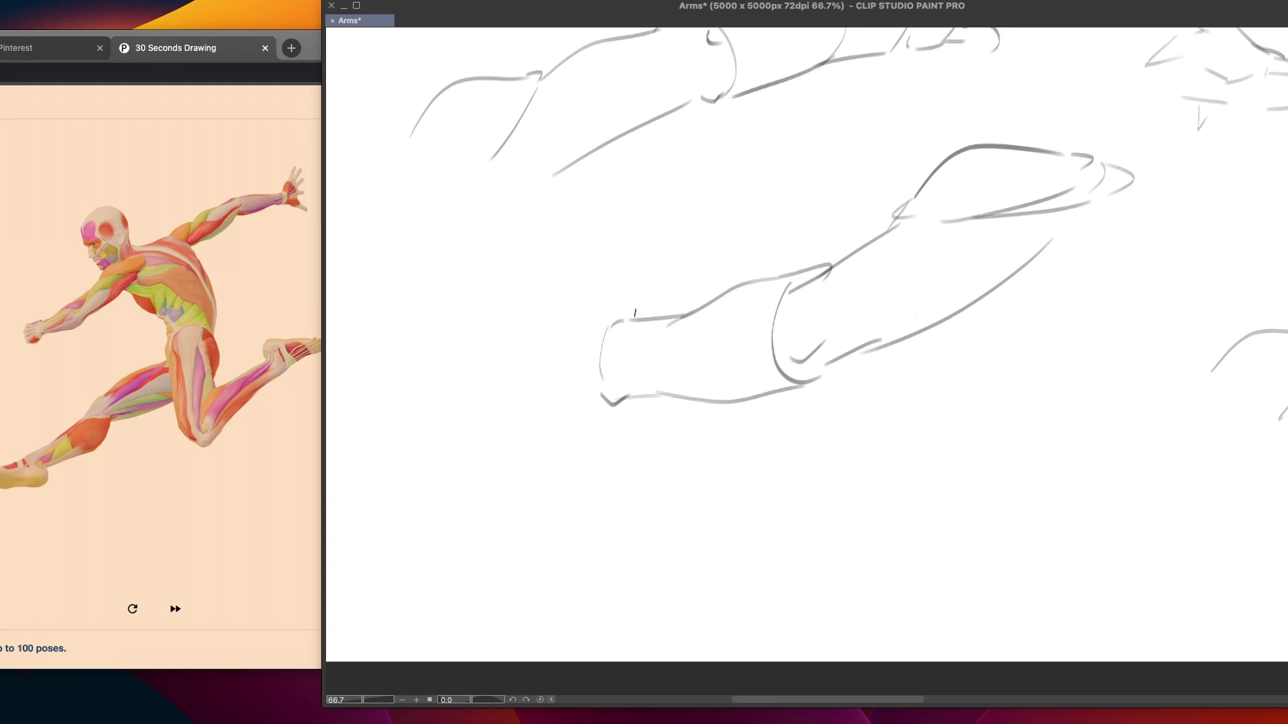
# Sketch a rounded fist outline beyond the wrist
pyautogui.moveTo(574, 313)
pyautogui.mouseDown()
pyautogui.moveTo(604, 311)
pyautogui.moveTo(608, 326)
pyautogui.moveTo(544, 312)
pyautogui.moveTo(514, 368)
pyautogui.mouseUp()
pyautogui.press('super+z')
pyautogui.press('super+z')
pyautogui.moveTo(532, 315)
pyautogui.mouseDown()
pyautogui.moveTo(508, 362)
pyautogui.moveTo(513, 395)
pyautogui.moveTo(581, 416)
pyautogui.moveTo(554, 423)
pyautogui.moveTo(596, 404)
pyautogui.mouseUp()
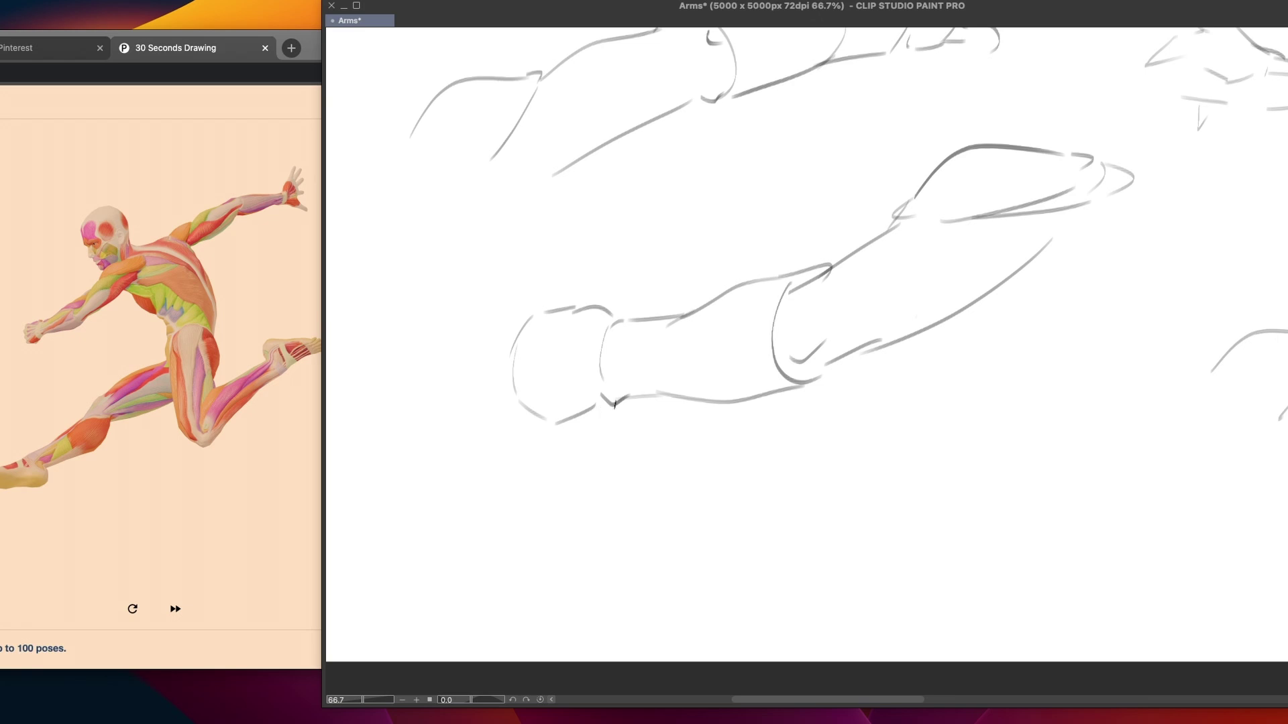
# Change the reference to the standing back-view pose and return to an empty area of the canvas
pyautogui.moveTo(753, 431)
pyautogui.mouseDown()
pyautogui.moveTo(710, 420)
pyautogui.moveTo(837, 511)
pyautogui.mouseUp()
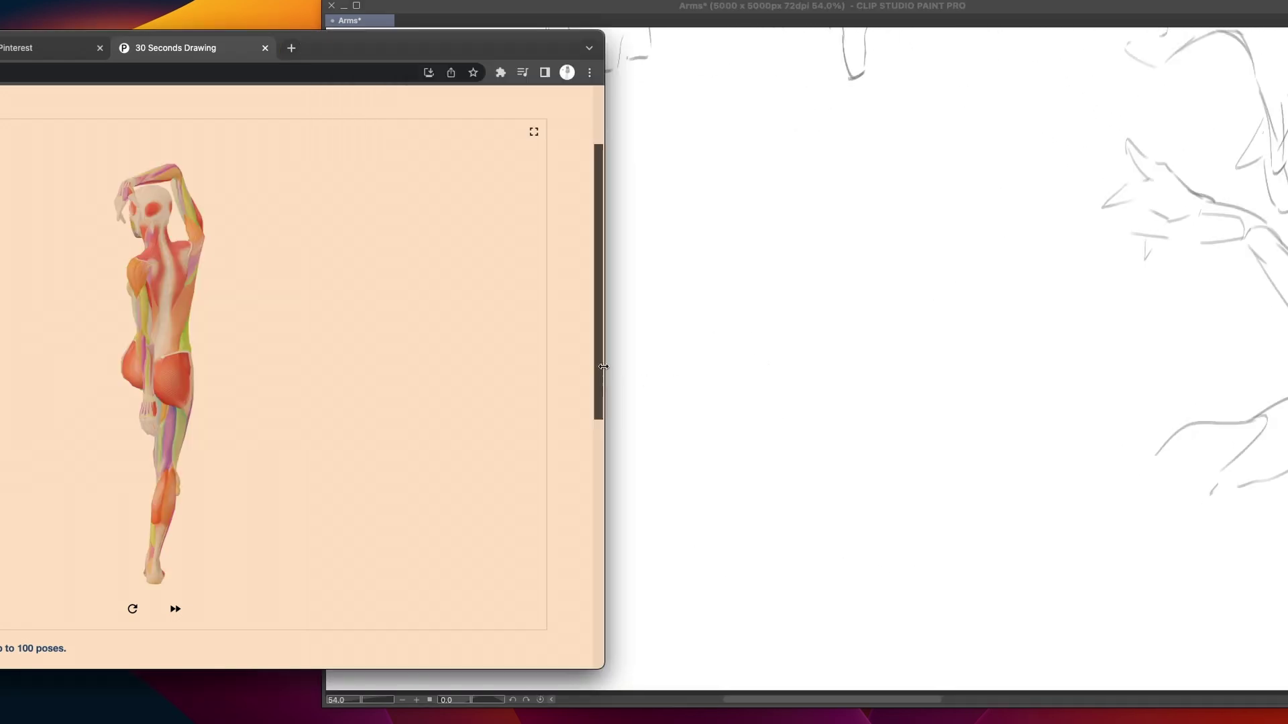
pyautogui.click(643, 360)
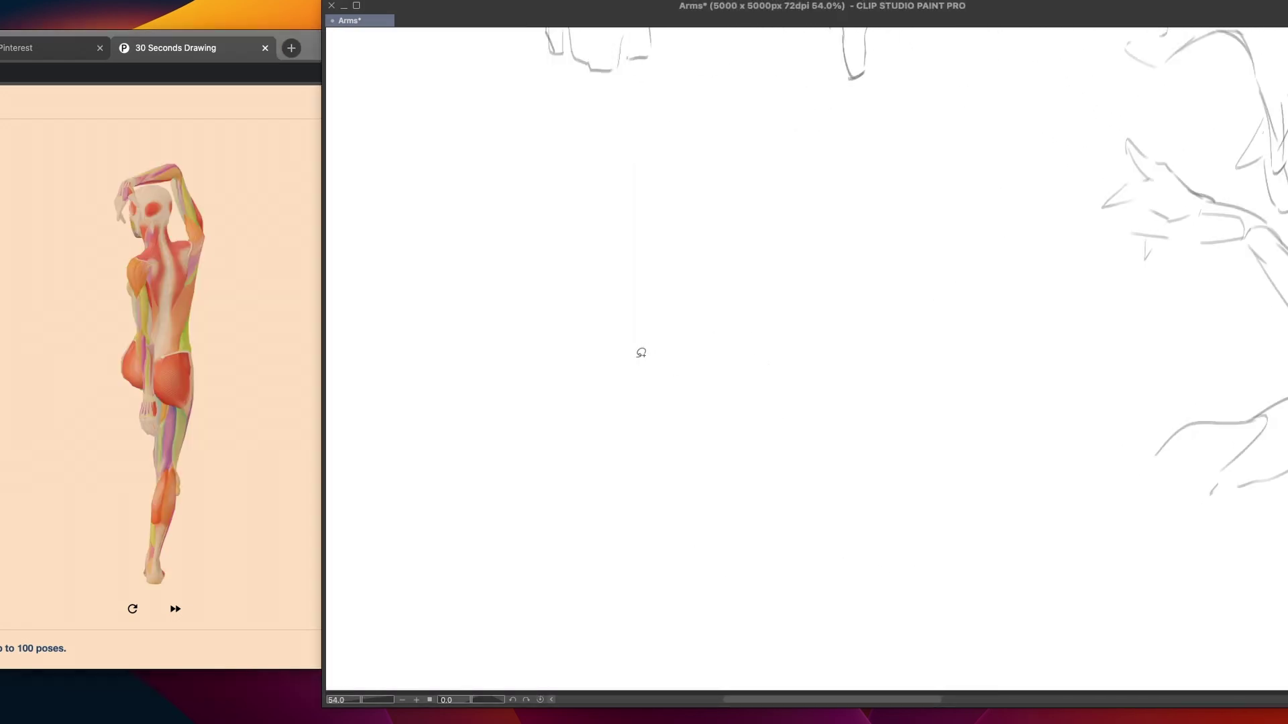
pyautogui.scroll(2, 632, 364)
pyautogui.moveTo(932, 290); pyautogui.dragTo(825, 351)
pyautogui.scroll(2, 813, 345)
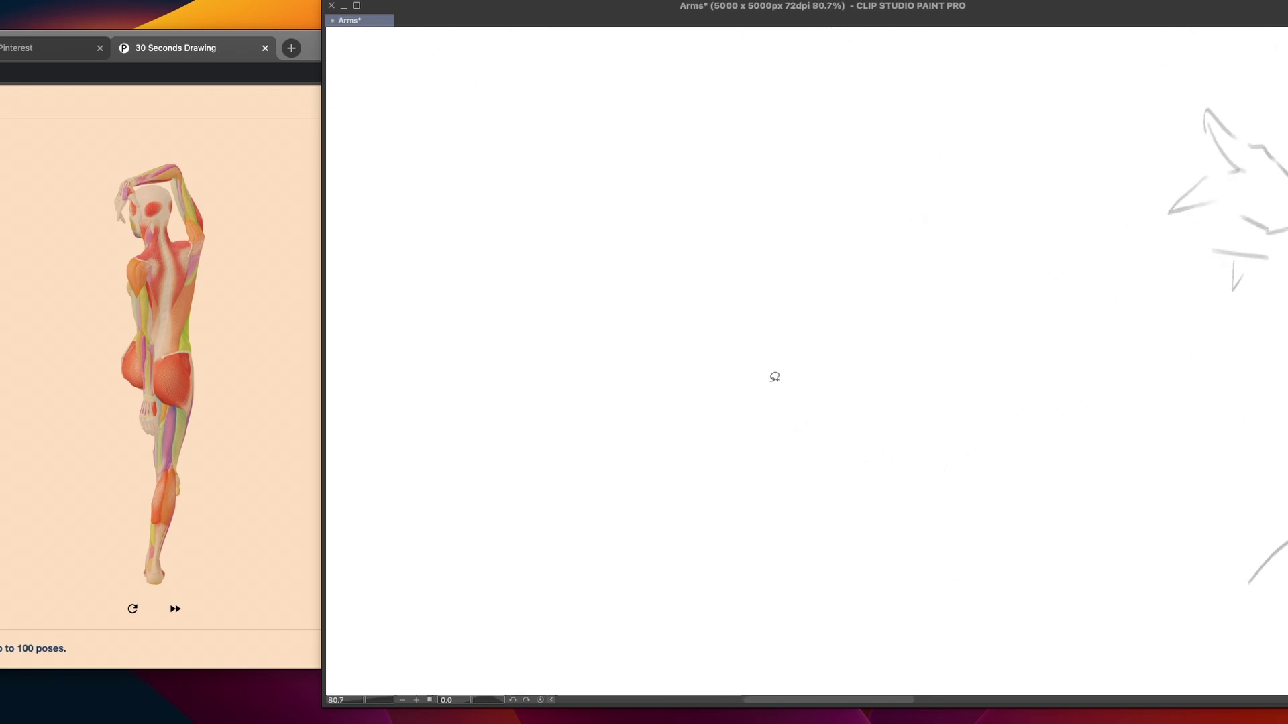
pyautogui.moveTo(718, 266)
pyautogui.mouseDown()
pyautogui.moveTo(760, 313)
pyautogui.moveTo(859, 331)
pyautogui.moveTo(853, 279)
pyautogui.mouseUp()
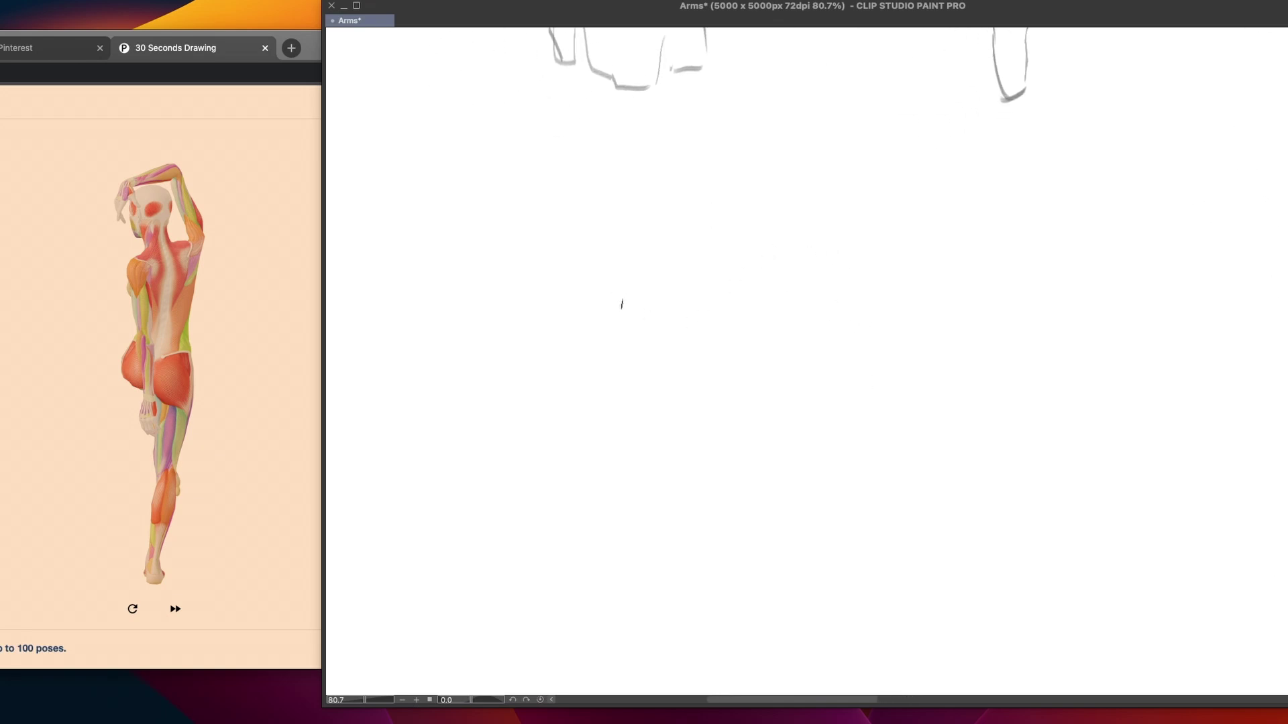
pyautogui.moveTo(617, 282); pyautogui.dragTo(716, 253)
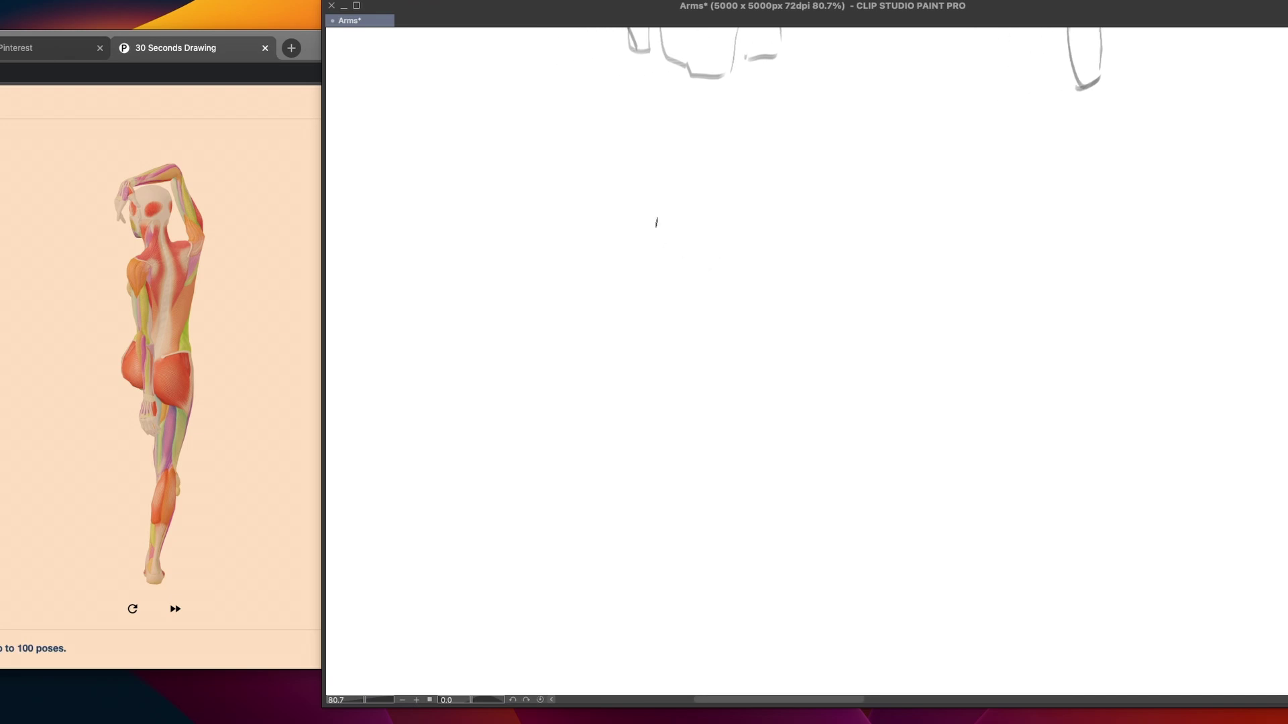
pyautogui.moveTo(627, 142); pyautogui.dragTo(603, 343)
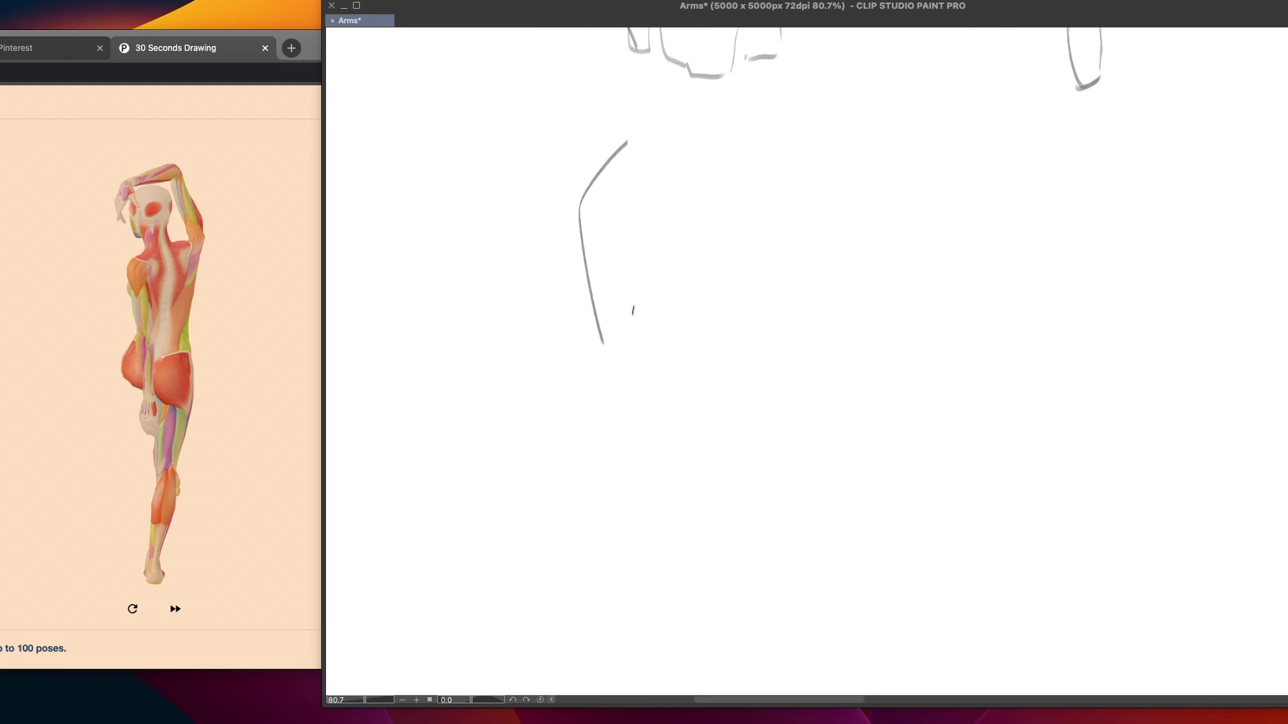
pyautogui.scroll(-1, 643, 224)
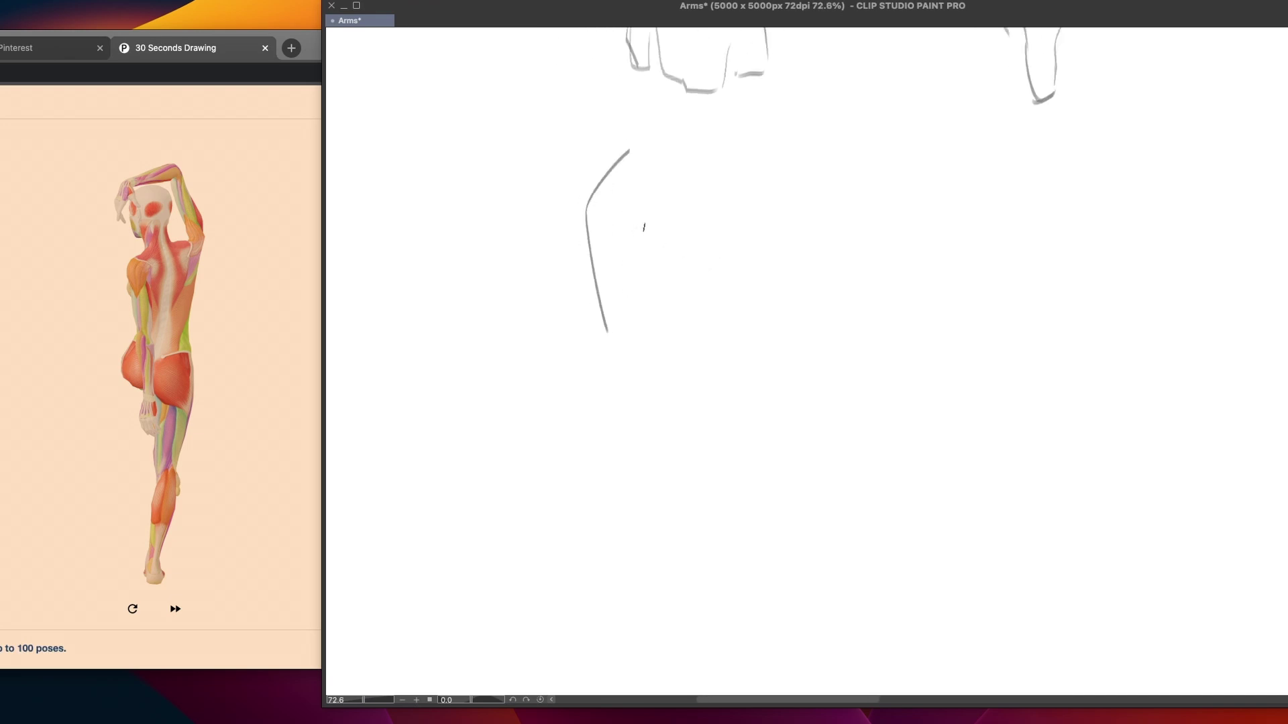
pyautogui.scroll(-1, 642, 229)
pyautogui.hotkey('ctrl', 'z')
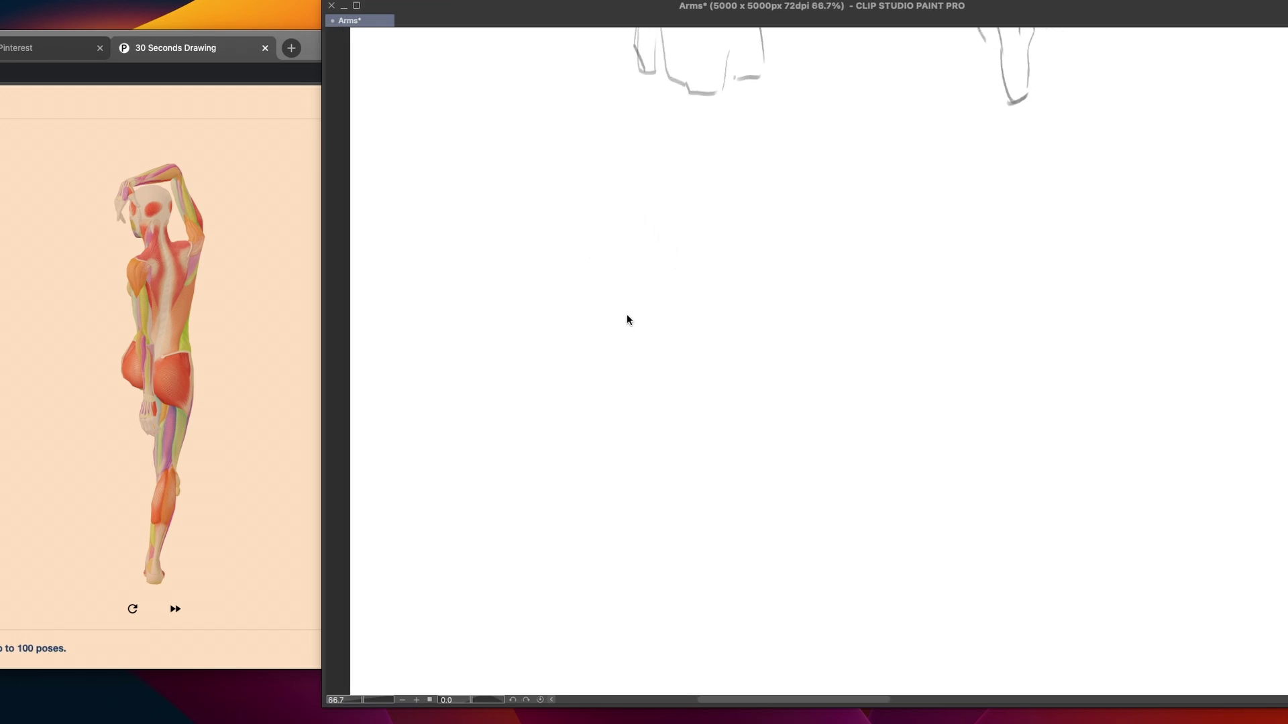
# Draw the teardrop-shaped deltoid of the hanging arm with a flat top and a pointed lower end
pyautogui.moveTo(640, 174)
pyautogui.mouseDown()
pyautogui.moveTo(607, 238)
pyautogui.moveTo(655, 361)
pyautogui.mouseUp()
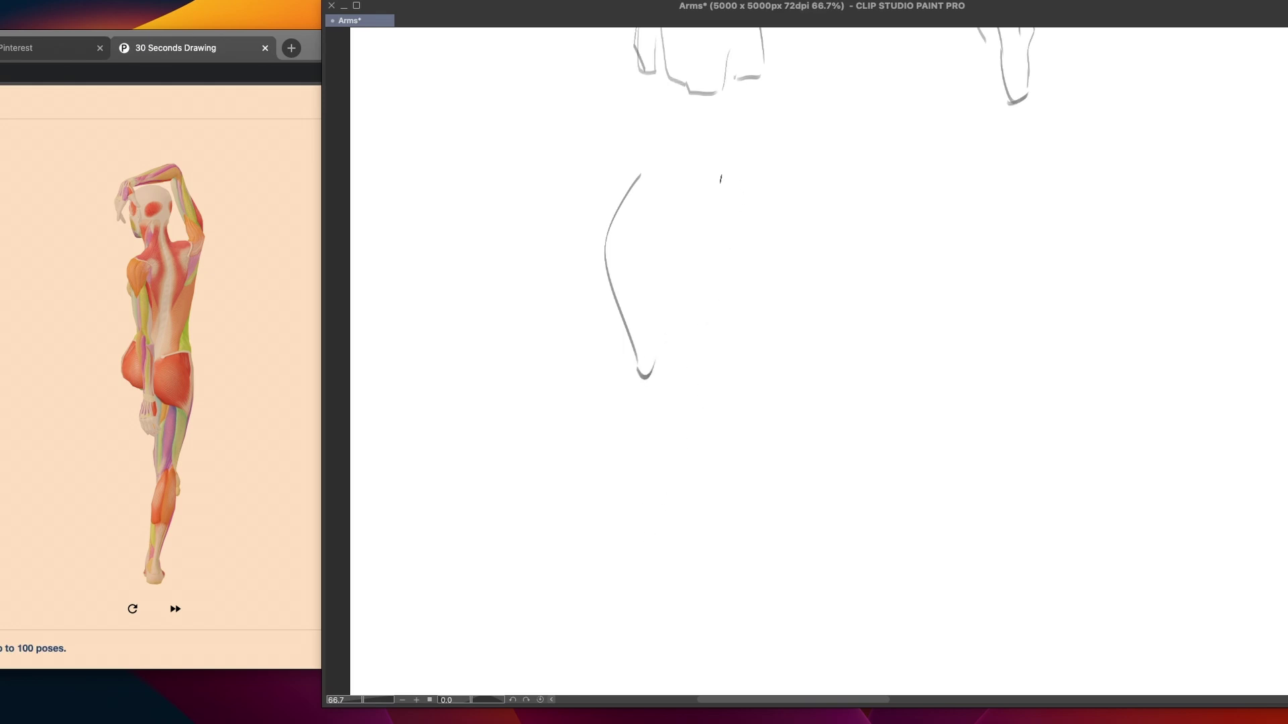
pyautogui.moveTo(654, 179)
pyautogui.mouseDown()
pyautogui.moveTo(751, 171)
pyautogui.moveTo(767, 184)
pyautogui.moveTo(687, 313)
pyautogui.mouseUp()
pyautogui.hotkey('ctrl', 'z')
pyautogui.hotkey('ctrl', 'z')
pyautogui.hotkey('ctrl', 'z')
pyautogui.scroll(-1, 715, 435)
pyautogui.scroll(-2, 749, 424)
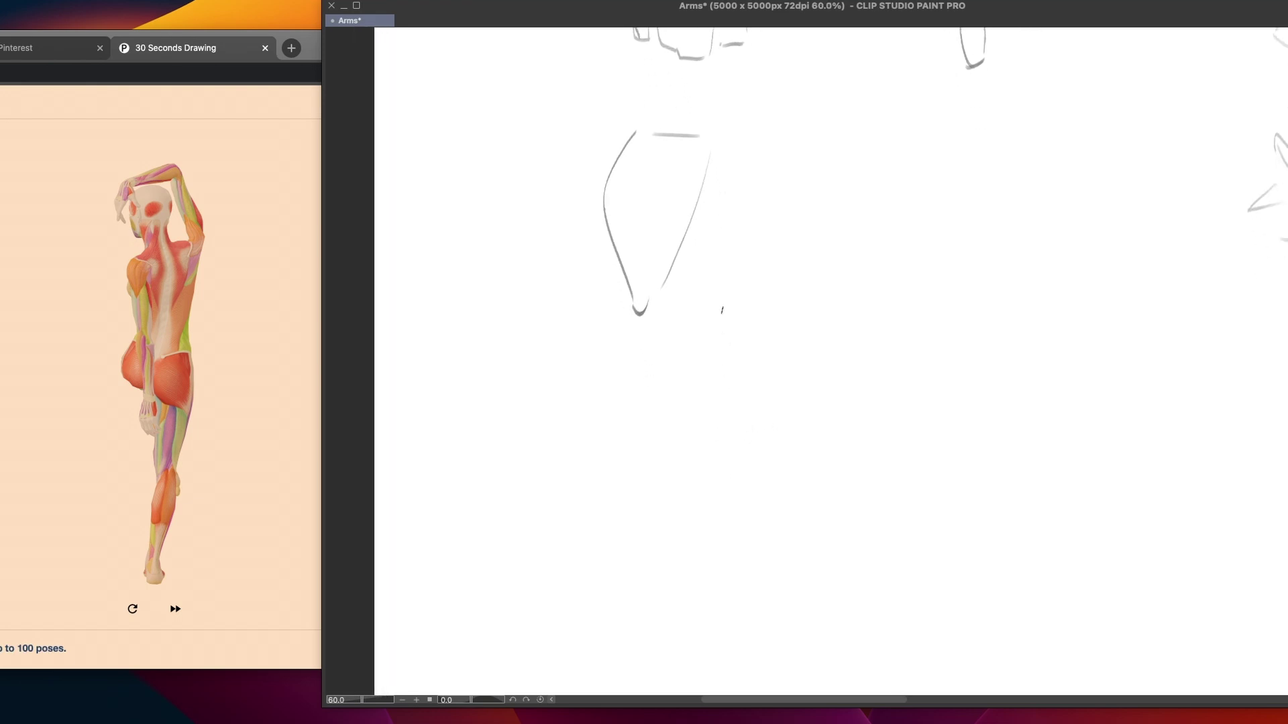
# Draw both side contours of the upper arm running down from the deltoid to the elbow
pyautogui.moveTo(704, 214); pyautogui.dragTo(705, 426)
pyautogui.moveTo(631, 327)
pyautogui.mouseDown()
pyautogui.moveTo(648, 447)
pyautogui.moveTo(718, 464)
pyautogui.mouseUp()
pyautogui.hotkey('ctrl', 'z')
# Draw the elbow as a wide upward-opening curve with a small bump above its left end
pyautogui.moveTo(645, 440); pyautogui.dragTo(701, 464)
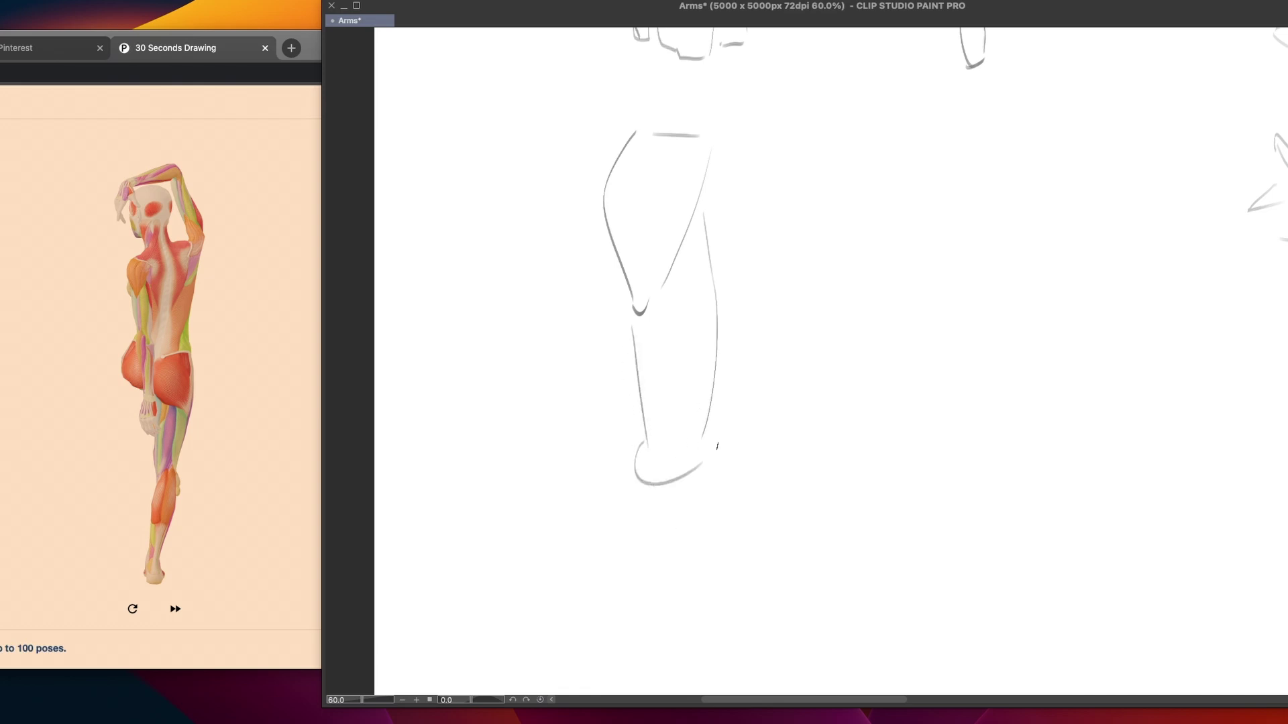
pyautogui.hotkey('ctrl', 'z')
pyautogui.moveTo(644, 435)
pyautogui.mouseDown()
pyautogui.moveTo(630, 443)
pyautogui.moveTo(721, 448)
pyautogui.moveTo(636, 439)
pyautogui.moveTo(709, 448)
pyautogui.moveTo(662, 442)
pyautogui.moveTo(628, 468)
pyautogui.moveTo(728, 468)
pyautogui.mouseUp()
pyautogui.hotkey('ctrl', 'z')
pyautogui.hotkey('ctrl', 'z')
pyautogui.hotkey('ctrl', 'z')
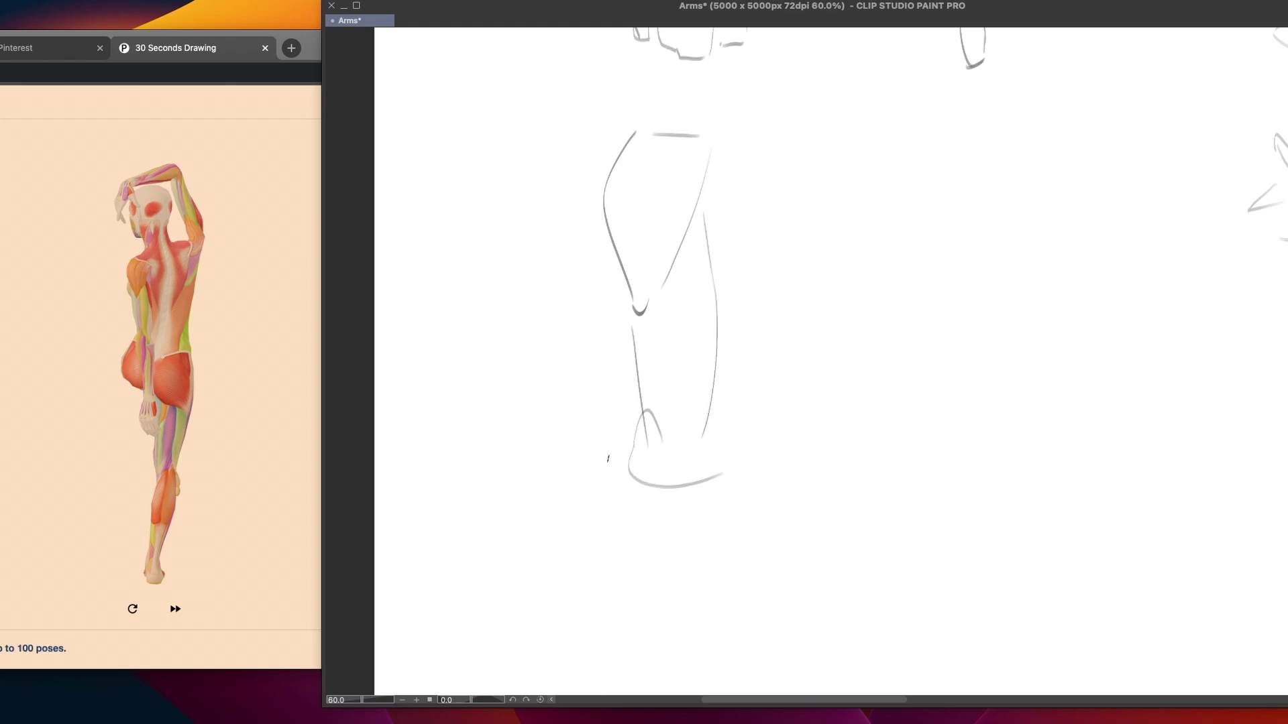
pyautogui.scroll(-1, 612, 462)
pyautogui.scroll(-1, 693, 463)
pyautogui.hotkey('ctrl', 'z')
# Draw the forearm's right contour tapering from the elbow down to the wrist
pyautogui.moveTo(621, 388)
pyautogui.mouseDown()
pyautogui.moveTo(614, 409)
pyautogui.moveTo(703, 400)
pyautogui.moveTo(684, 579)
pyautogui.mouseUp()
pyautogui.hotkey('ctrl', 'z')
pyautogui.hotkey('ctrl', 'z')
pyautogui.moveTo(703, 406); pyautogui.dragTo(682, 634)
# Draw the forearm's left contour and close the wrist with a shallow curve and a short tick
pyautogui.moveTo(615, 397); pyautogui.dragTo(607, 432)
pyautogui.moveTo(615, 473); pyautogui.dragTo(637, 585)
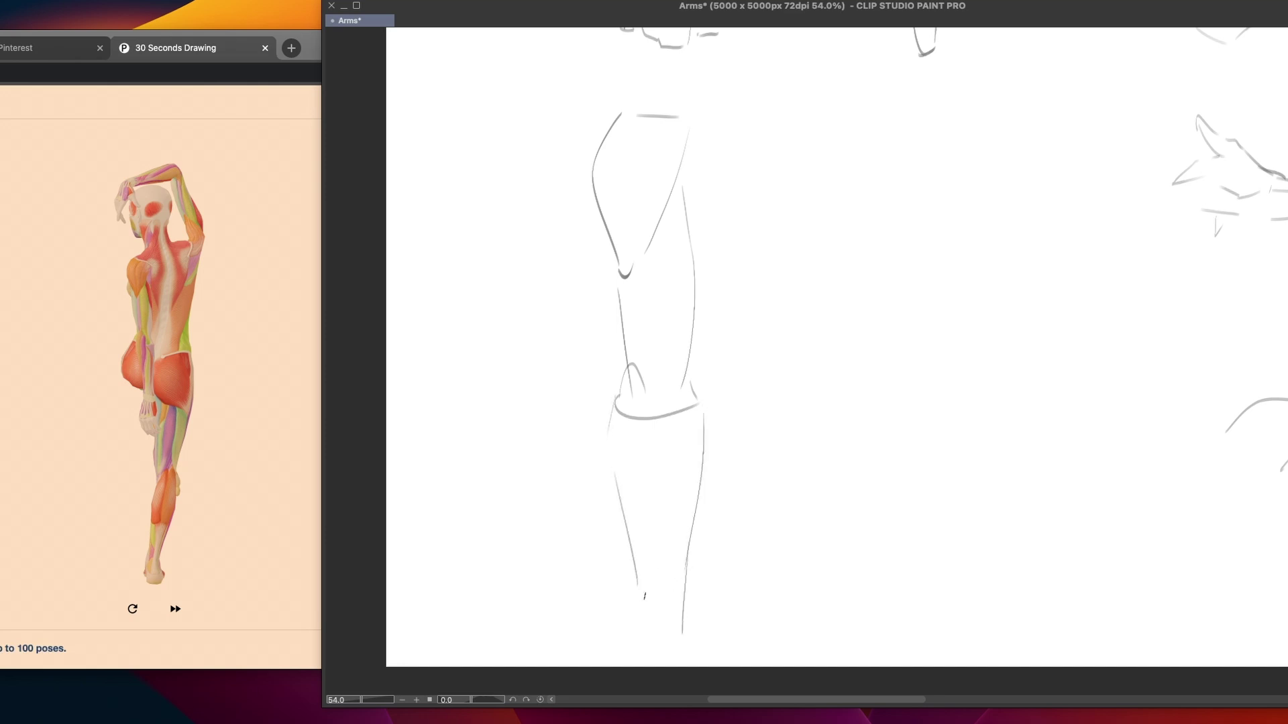
pyautogui.hotkey('ctrl', 'z')
pyautogui.moveTo(615, 396)
pyautogui.mouseDown()
pyautogui.moveTo(610, 442)
pyautogui.moveTo(637, 547)
pyautogui.mouseUp()
pyautogui.hotkey('ctrl', 'z')
pyautogui.hotkey('ctrl', 'z')
pyautogui.moveTo(615, 400)
pyautogui.mouseDown()
pyautogui.moveTo(621, 506)
pyautogui.moveTo(685, 629)
pyautogui.moveTo(647, 634)
pyautogui.moveTo(684, 637)
pyautogui.mouseUp()
pyautogui.moveTo(630, 622); pyautogui.dragTo(682, 632)
pyautogui.moveTo(683, 624); pyautogui.dragTo(689, 650)
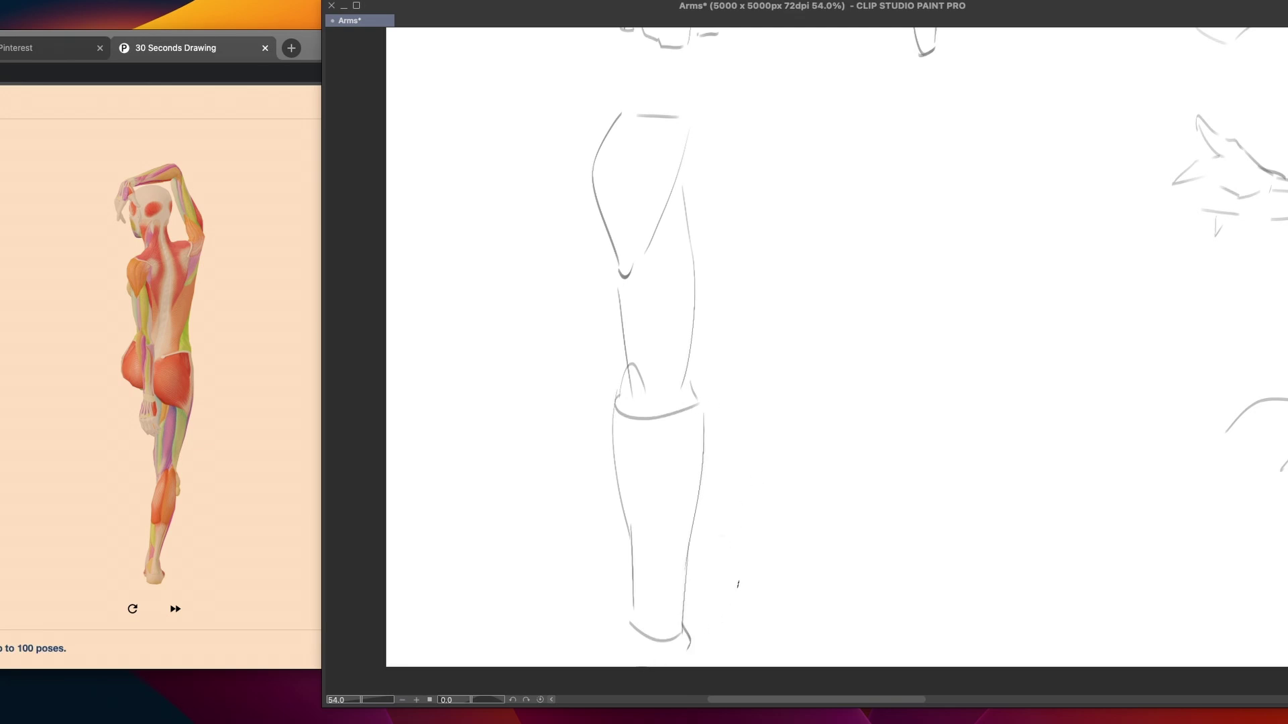
# Select the hanging arm sketch and move it up and toward the canvas's left edge, then clear the selection
pyautogui.press('m')
pyautogui.moveTo(785, 331)
pyautogui.mouseDown()
pyautogui.moveTo(504, 195)
pyautogui.moveTo(521, 595)
pyautogui.moveTo(778, 647)
pyautogui.mouseUp()
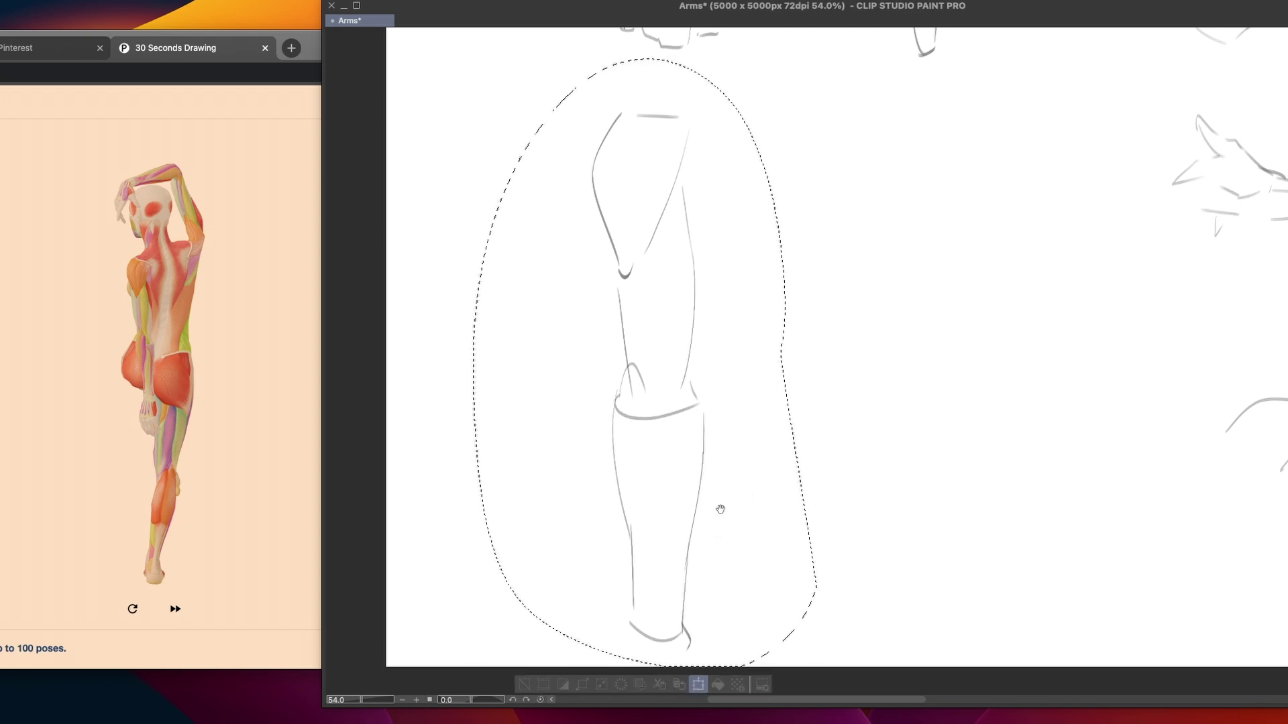
pyautogui.hotkey('ctrl', 't')
pyautogui.scroll(3, 733, 572)
pyautogui.moveTo(733, 572)
pyautogui.mouseDown()
pyautogui.moveTo(615, 394)
pyautogui.moveTo(616, 356)
pyautogui.mouseUp()
pyautogui.click(584, 587)
pyautogui.hotkey('ctrl', 'd')
pyautogui.scroll(1, 554, 568)
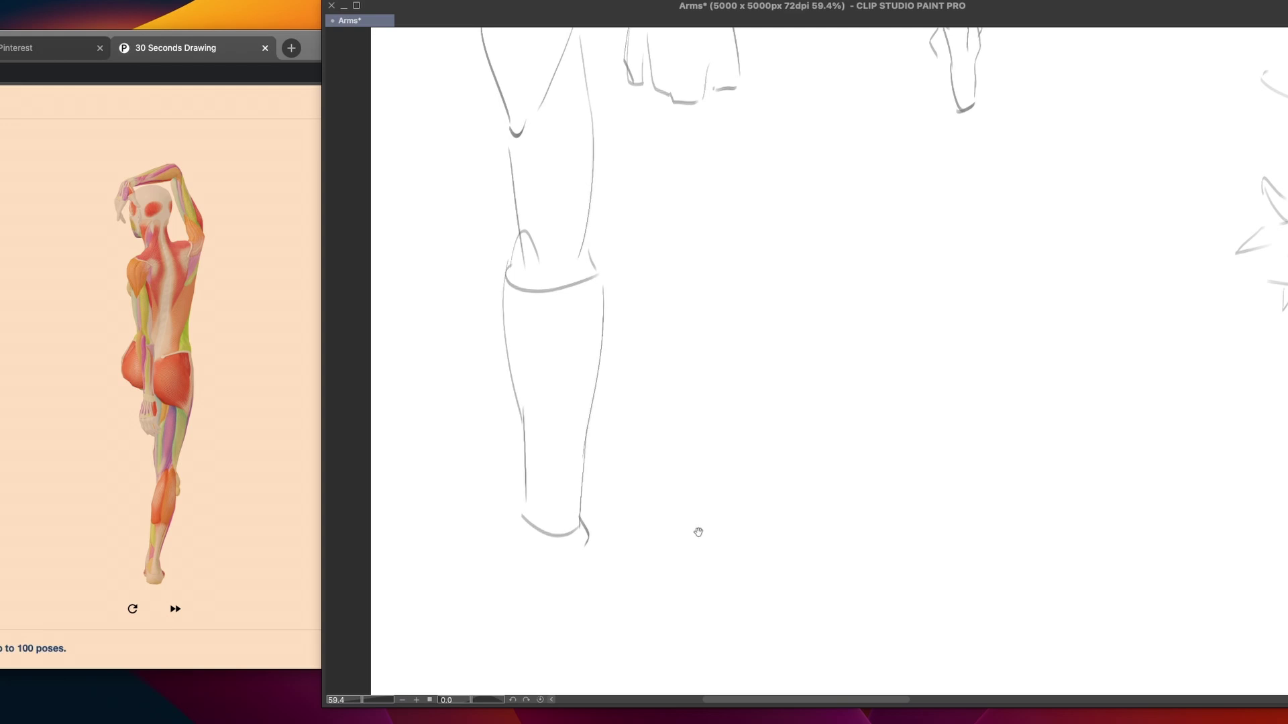
# Reinforce the left contour of the hanging arm's forearm and draw a shallow curve across its middle
pyautogui.moveTo(690, 535); pyautogui.dragTo(751, 420)
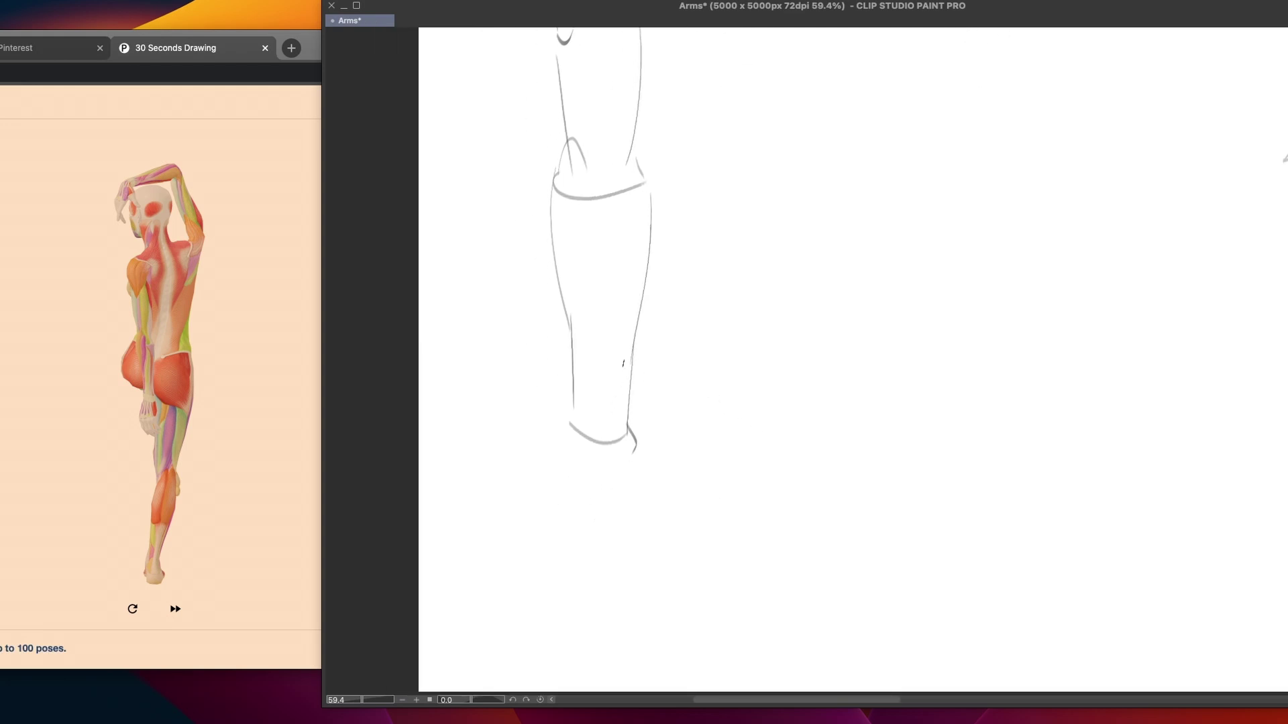
pyautogui.moveTo(623, 366); pyautogui.dragTo(628, 411)
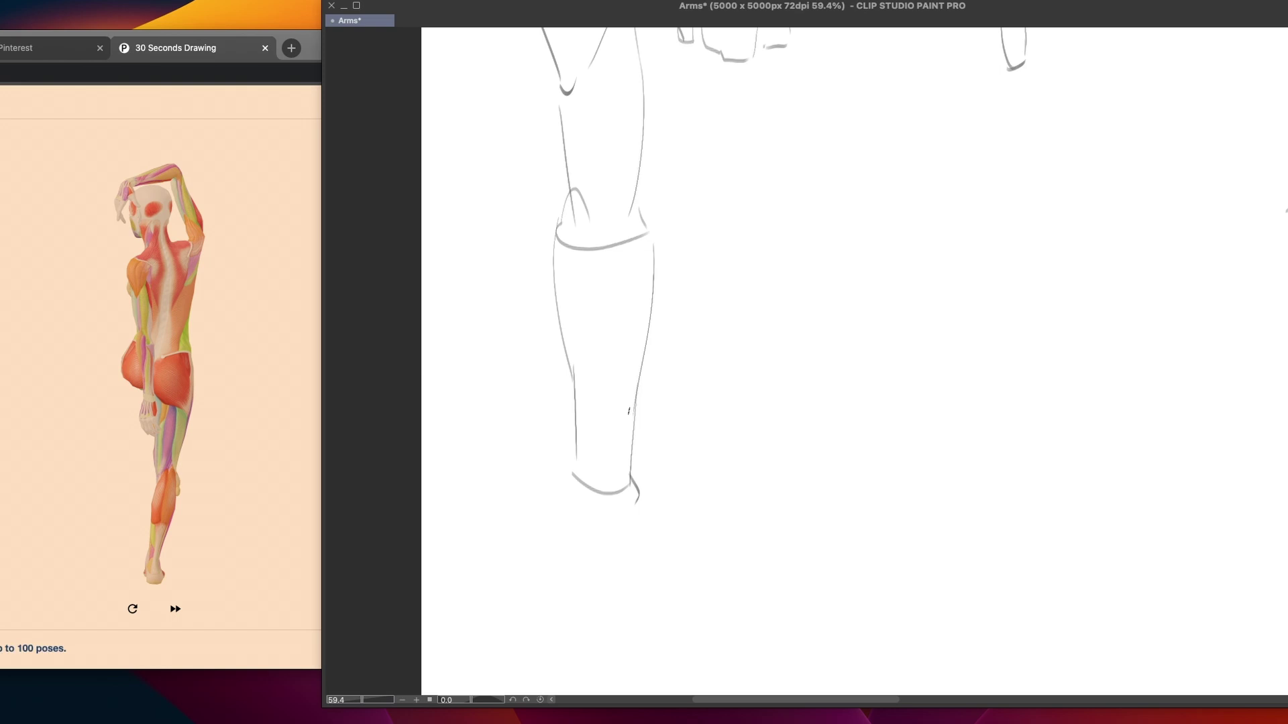
pyautogui.moveTo(559, 216)
pyautogui.mouseDown()
pyautogui.moveTo(571, 377)
pyautogui.moveTo(635, 372)
pyautogui.mouseUp()
pyautogui.scroll(-2, 612, 509)
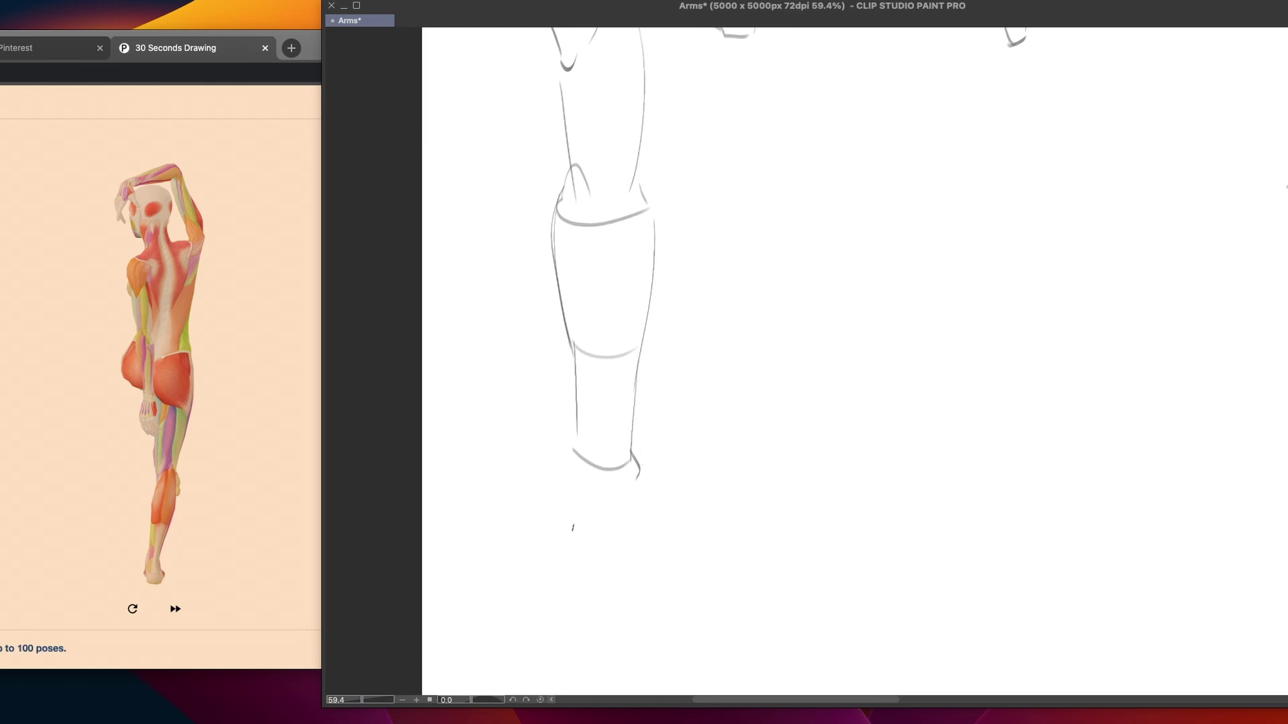
# Draw both side contours of the hand below the hanging arm's wrist
pyautogui.moveTo(571, 449); pyautogui.dragTo(568, 511)
pyautogui.moveTo(618, 414); pyautogui.dragTo(615, 469)
pyautogui.hotkey('ctrl', 'z')
pyautogui.hotkey('ctrl', 'z')
pyautogui.moveTo(566, 461)
pyautogui.mouseDown()
pyautogui.moveTo(555, 530)
pyautogui.moveTo(606, 561)
pyautogui.moveTo(570, 559)
pyautogui.moveTo(599, 570)
pyautogui.mouseUp()
pyautogui.hotkey('ctrl', 'z')
pyautogui.moveTo(631, 439); pyautogui.dragTo(625, 566)
pyautogui.moveTo(630, 441); pyautogui.dragTo(635, 479)
pyautogui.hotkey('ctrl', 'z')
pyautogui.hotkey('ctrl', 'z')
pyautogui.hotkey('ctrl', 'y')
# Draw the outer finger edge and the short curled strokes of the finger ends on the hanging hand
pyautogui.moveTo(552, 550); pyautogui.dragTo(561, 614)
pyautogui.hotkey('ctrl', 'z')
pyautogui.moveTo(548, 540)
pyautogui.mouseDown()
pyautogui.moveTo(568, 613)
pyautogui.moveTo(561, 605)
pyautogui.moveTo(621, 638)
pyautogui.mouseUp()
pyautogui.moveTo(559, 601); pyautogui.dragTo(576, 615)
pyautogui.moveTo(578, 622); pyautogui.dragTo(586, 636)
pyautogui.moveTo(629, 570); pyautogui.dragTo(633, 588)
pyautogui.moveTo(635, 593)
pyautogui.mouseDown()
pyautogui.moveTo(658, 618)
pyautogui.moveTo(653, 638)
pyautogui.moveTo(610, 644)
pyautogui.moveTo(605, 603)
pyautogui.moveTo(624, 646)
pyautogui.mouseUp()
pyautogui.hotkey('ctrl', 'z')
pyautogui.hotkey('ctrl', 'z')
# Erase the stray mark in the blank area beside the hanging arm
pyautogui.moveTo(745, 489)
pyautogui.mouseDown()
pyautogui.moveTo(655, 577)
pyautogui.moveTo(653, 529)
pyautogui.moveTo(630, 516)
pyautogui.mouseUp()
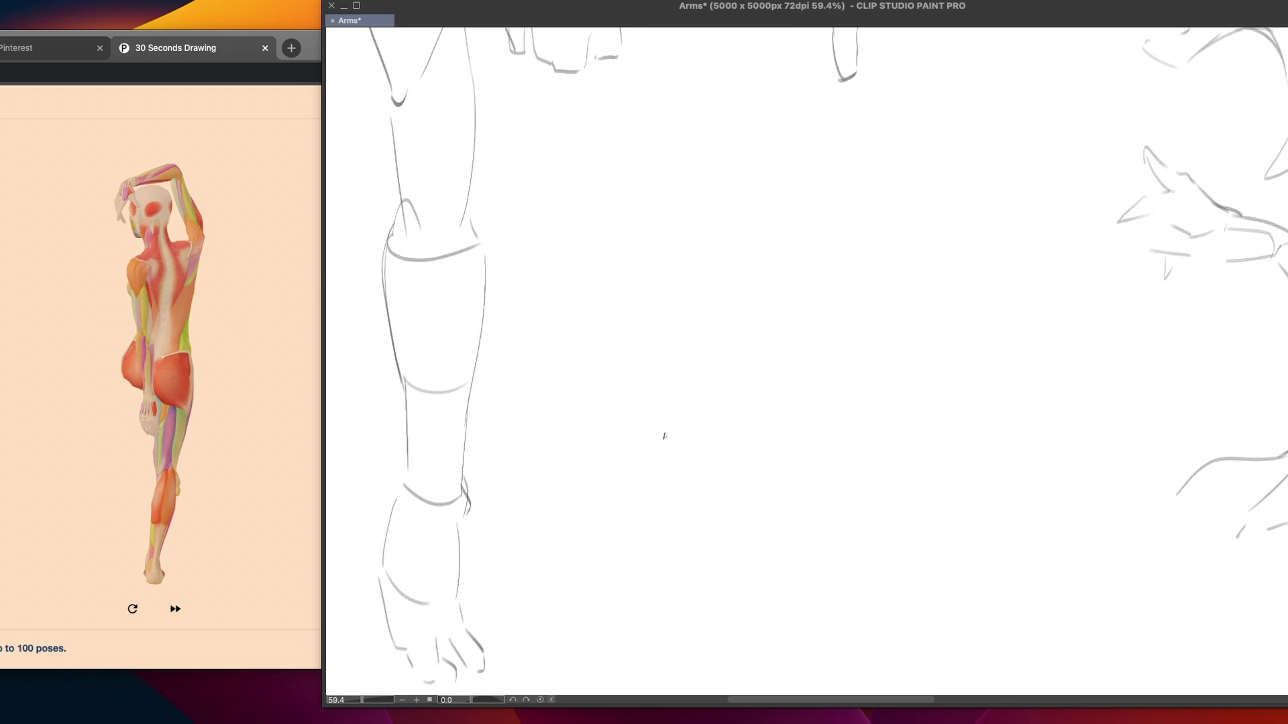
pyautogui.scroll(1, 724, 396)
pyautogui.scroll(1, 782, 382)
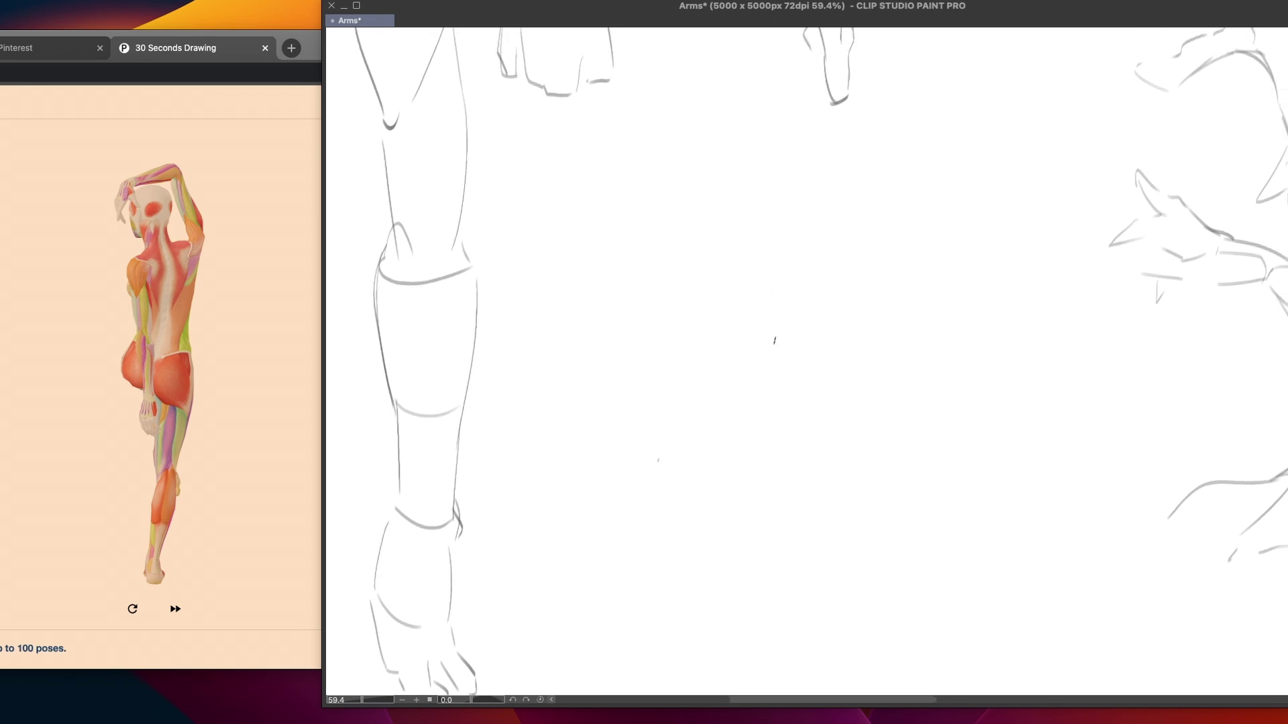
pyautogui.moveTo(776, 293)
pyautogui.mouseDown()
pyautogui.moveTo(741, 413)
pyautogui.moveTo(655, 444)
pyautogui.moveTo(687, 442)
pyautogui.mouseUp()
pyautogui.press('super+z')
pyautogui.press('m')
pyautogui.press('Delete')
pyautogui.press('super+d')
pyautogui.press('p')
# Draw the deltoid of a new raised arm as an open leaf-shaped outline with a pointed upper end
pyautogui.moveTo(801, 289); pyautogui.dragTo(778, 411)
pyautogui.press('super+z')
pyautogui.moveTo(875, 289); pyautogui.dragTo(847, 405)
pyautogui.press('super+z')
pyautogui.press('super+z')
pyautogui.moveTo(866, 302)
pyautogui.mouseDown()
pyautogui.moveTo(906, 303)
pyautogui.moveTo(916, 321)
pyautogui.moveTo(917, 393)
pyautogui.mouseUp()
pyautogui.press('super+z')
pyautogui.moveTo(926, 334)
pyautogui.mouseDown()
pyautogui.moveTo(929, 409)
pyautogui.moveTo(914, 421)
pyautogui.mouseUp()
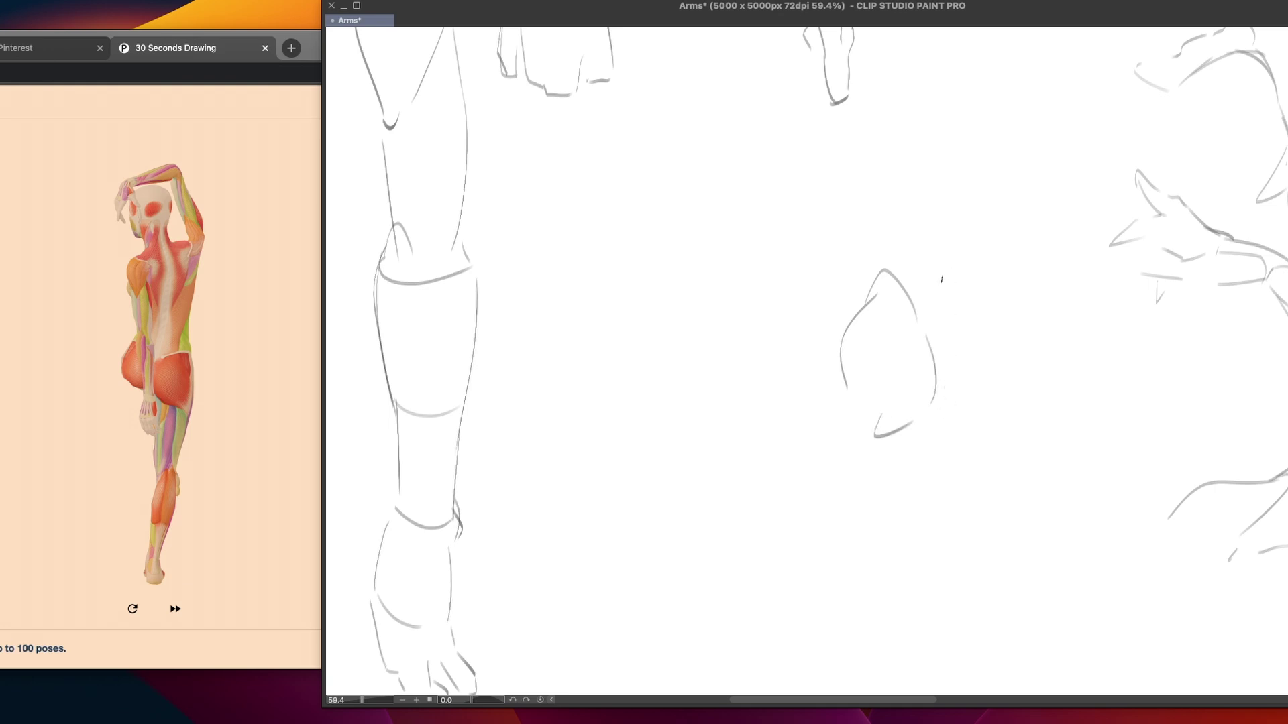
# Select the new deltoid outline and move it straight down to make room for the raised upper arm
pyautogui.moveTo(914, 242); pyautogui.dragTo(936, 379)
pyautogui.press('super+z')
pyautogui.press('m')
pyautogui.moveTo(966, 282)
pyautogui.mouseDown()
pyautogui.moveTo(833, 248)
pyautogui.moveTo(1002, 435)
pyautogui.moveTo(937, 594)
pyautogui.mouseUp()
pyautogui.press('super+t')
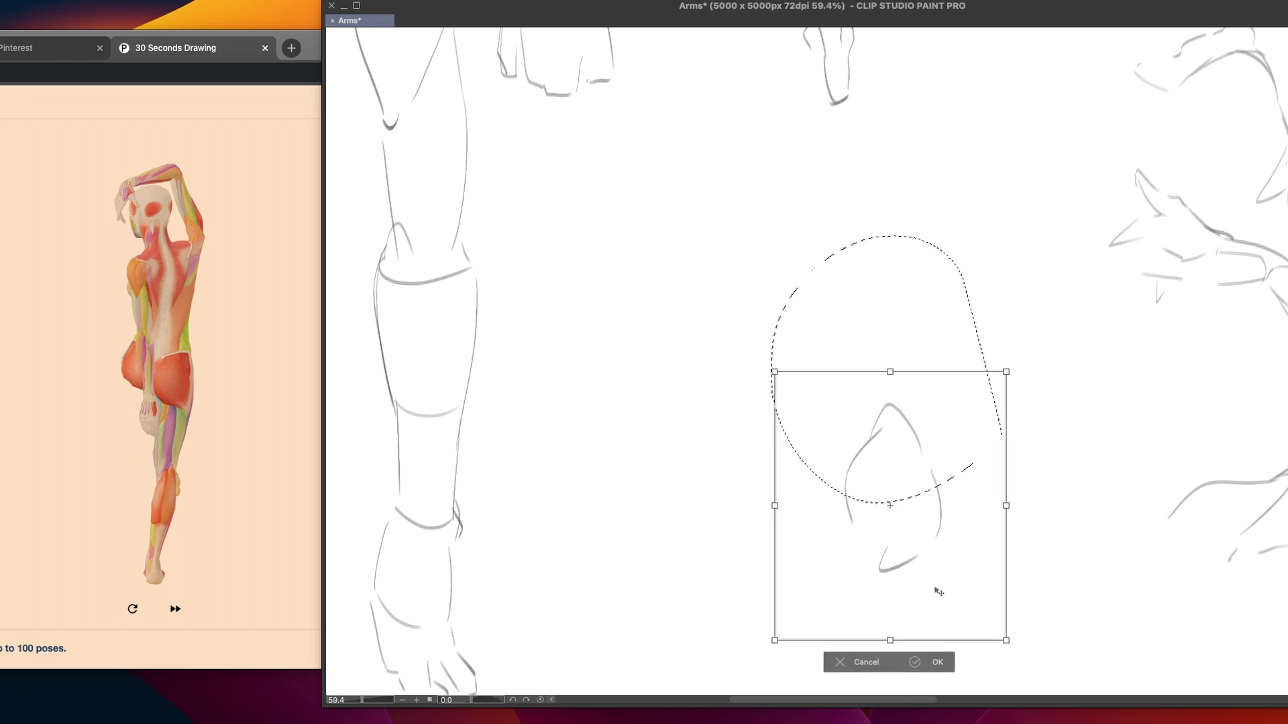
pyautogui.click(935, 662)
pyautogui.press('p')
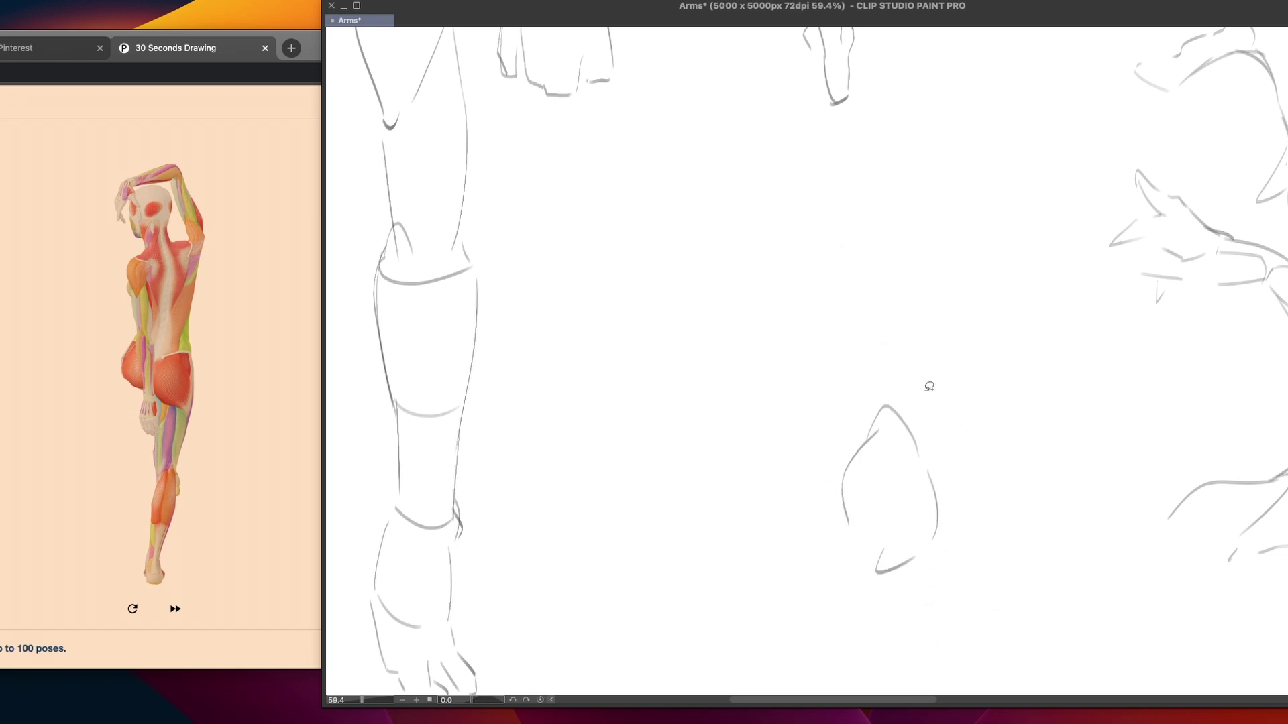
# Draw both contours of the raised upper arm running up from the deltoid toward the elbow
pyautogui.moveTo(894, 265); pyautogui.dragTo(947, 478)
pyautogui.press('super+z')
pyautogui.moveTo(892, 259); pyautogui.dragTo(945, 471)
pyautogui.press('super+z')
pyautogui.moveTo(890, 253); pyautogui.dragTo(945, 482)
pyautogui.moveTo(882, 226); pyautogui.dragTo(888, 245)
pyautogui.moveTo(827, 301); pyautogui.dragTo(867, 410)
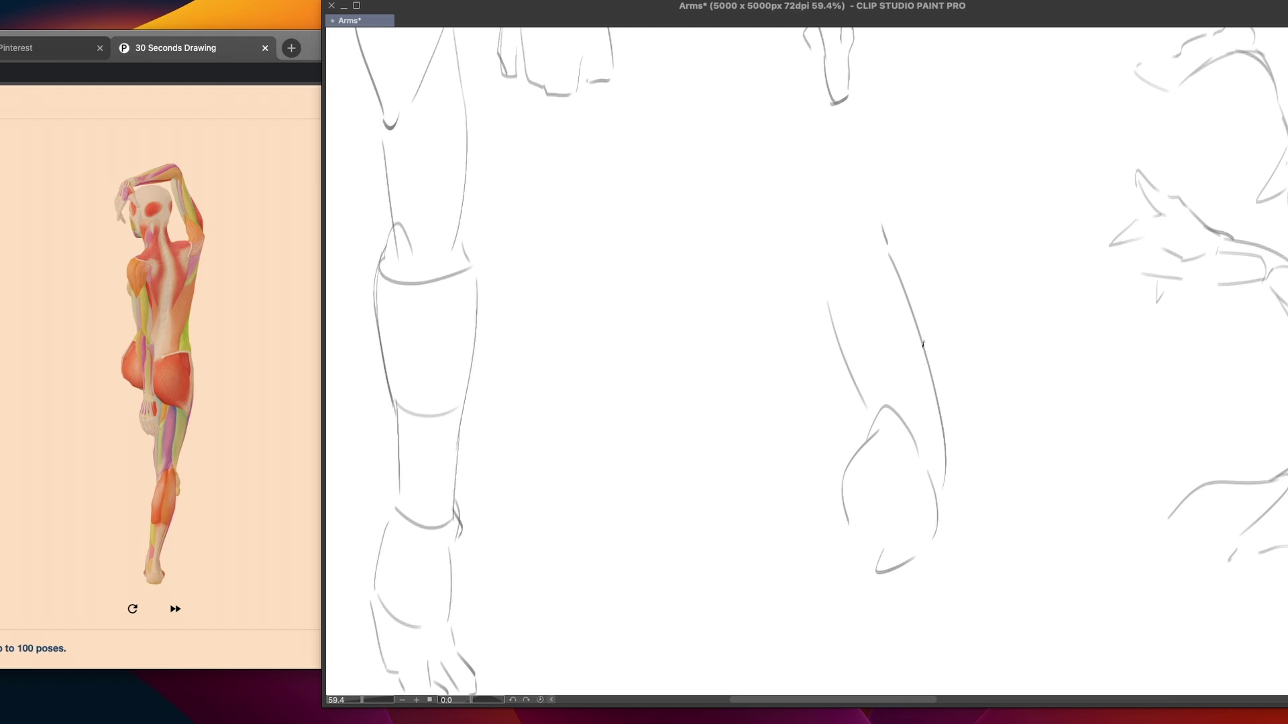
pyautogui.moveTo(865, 407); pyautogui.dragTo(869, 439)
# Draw the raised arm's rounded elbow end and the forearm's upper contour sloping down to the wrist
pyautogui.moveTo(822, 184); pyautogui.dragTo(827, 285)
pyautogui.moveTo(819, 183); pyautogui.dragTo(617, 263)
pyautogui.moveTo(667, 343)
pyautogui.mouseDown()
pyautogui.moveTo(911, 322)
pyautogui.moveTo(800, 302)
pyautogui.moveTo(793, 270)
pyautogui.moveTo(776, 290)
pyautogui.mouseUp()
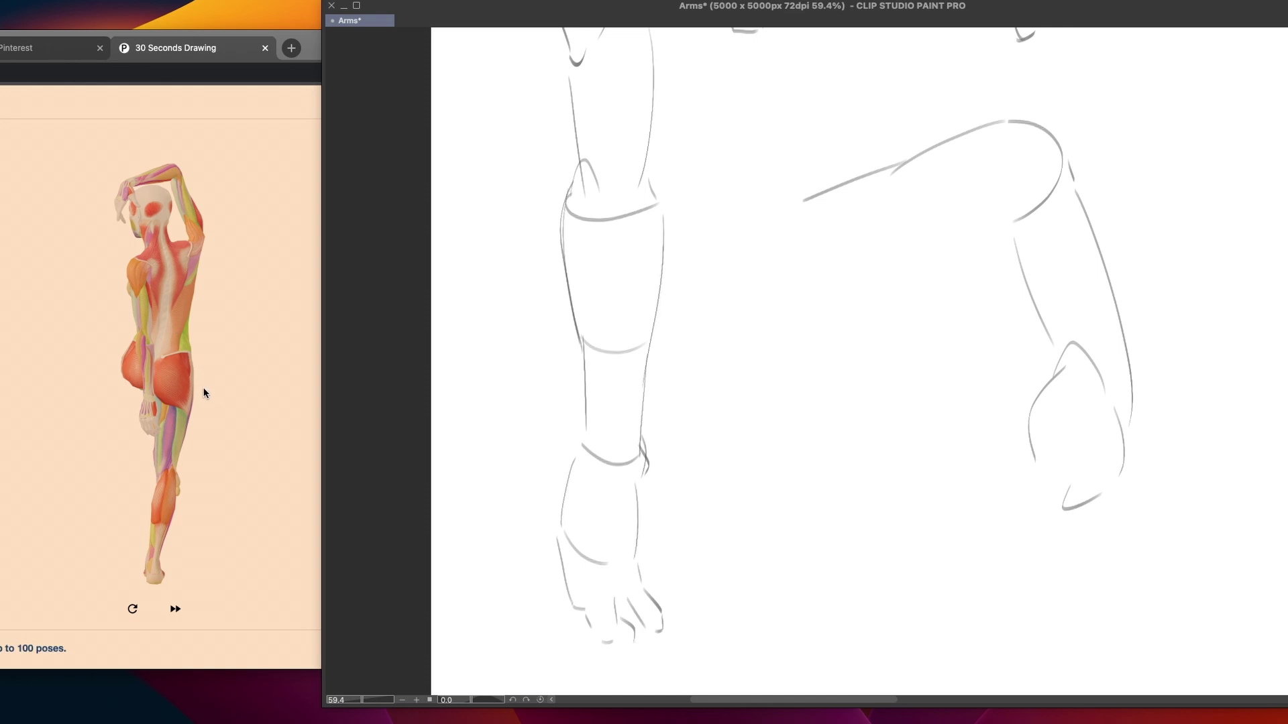
# Try sketching a small elbow circle and long bone lines down the right side of the hanging forearm
pyautogui.moveTo(639, 201); pyautogui.dragTo(657, 204)
pyautogui.moveTo(641, 203); pyautogui.dragTo(633, 463)
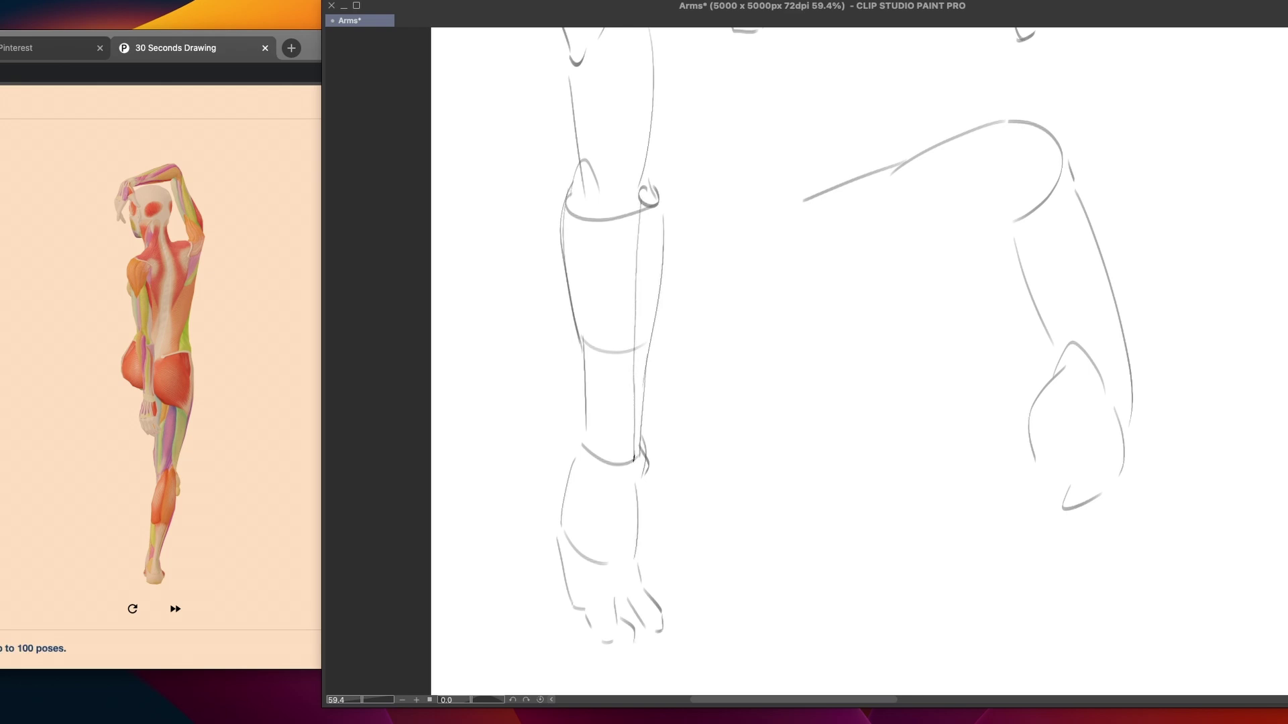
pyautogui.moveTo(656, 209); pyautogui.dragTo(639, 470)
pyautogui.moveTo(664, 205); pyautogui.dragTo(646, 389)
pyautogui.hotkey('ctrl', 'z')
pyautogui.moveTo(663, 201); pyautogui.dragTo(648, 373)
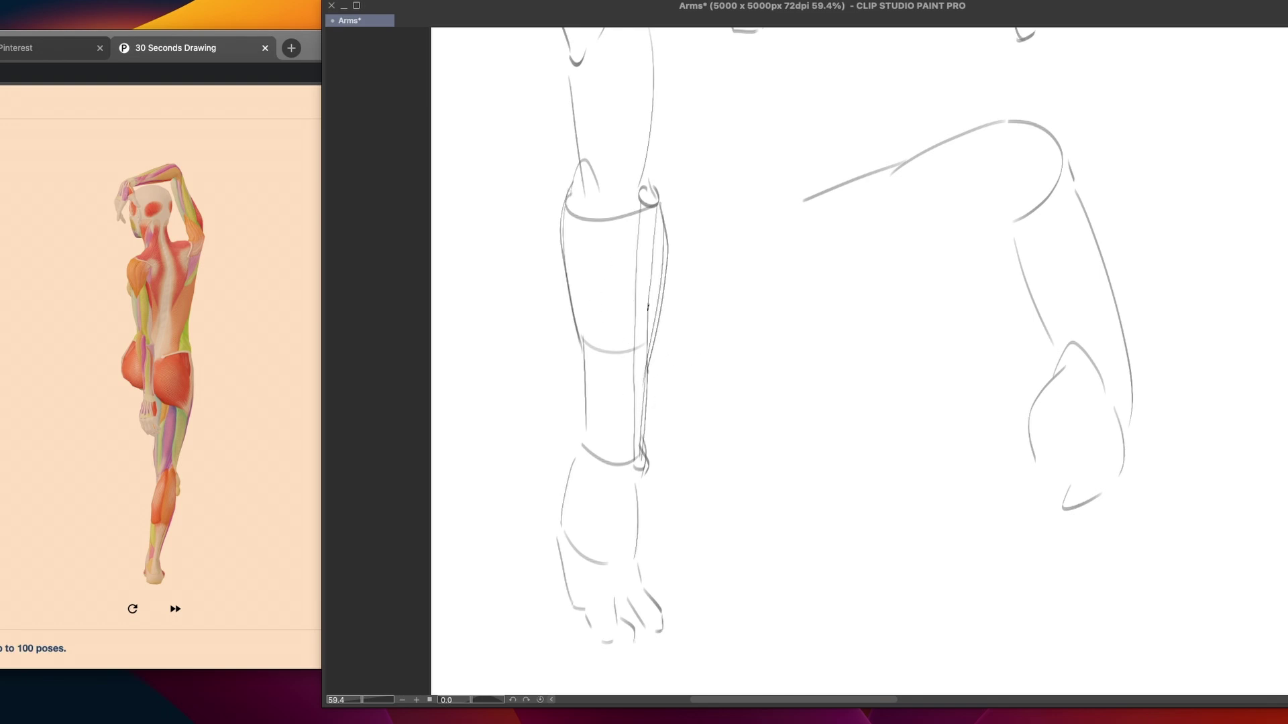
pyautogui.press('super+z')
pyautogui.press('super+z')
pyautogui.press('super+z')
pyautogui.press('super+z')
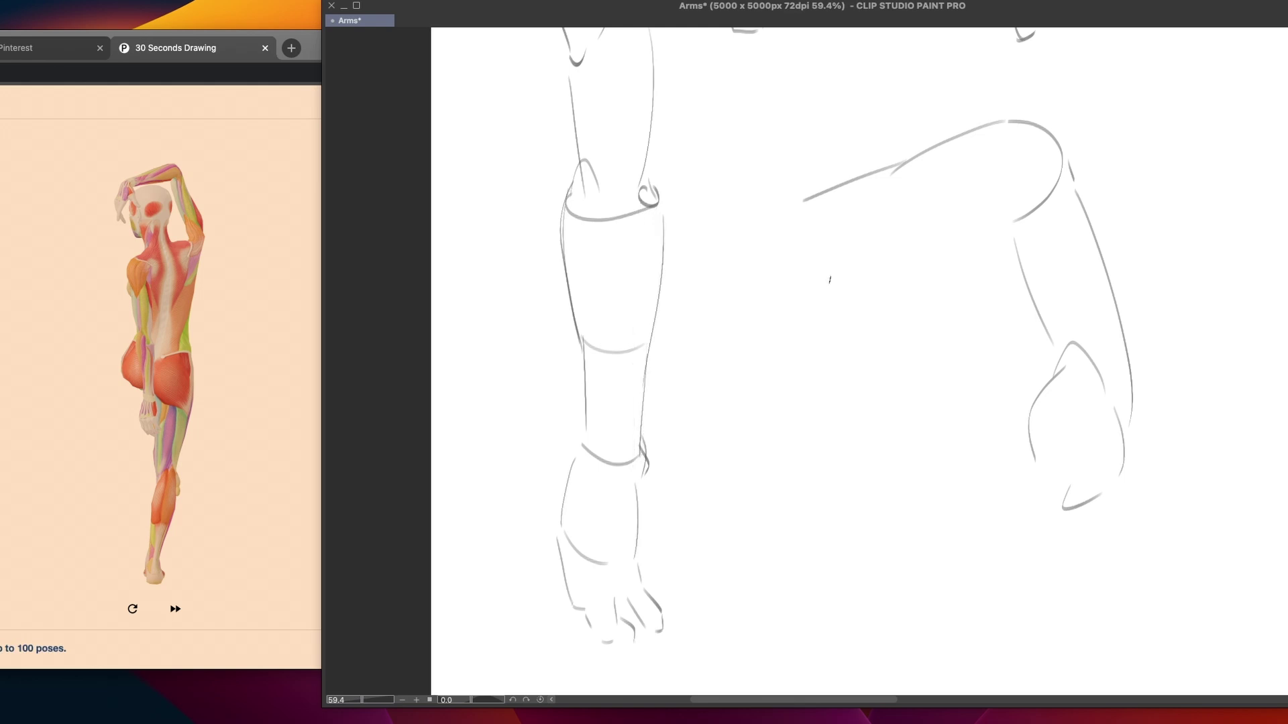
# Try redrawing the left contour of the hanging upper arm just above the elbow
pyautogui.moveTo(681, 273); pyautogui.dragTo(747, 360)
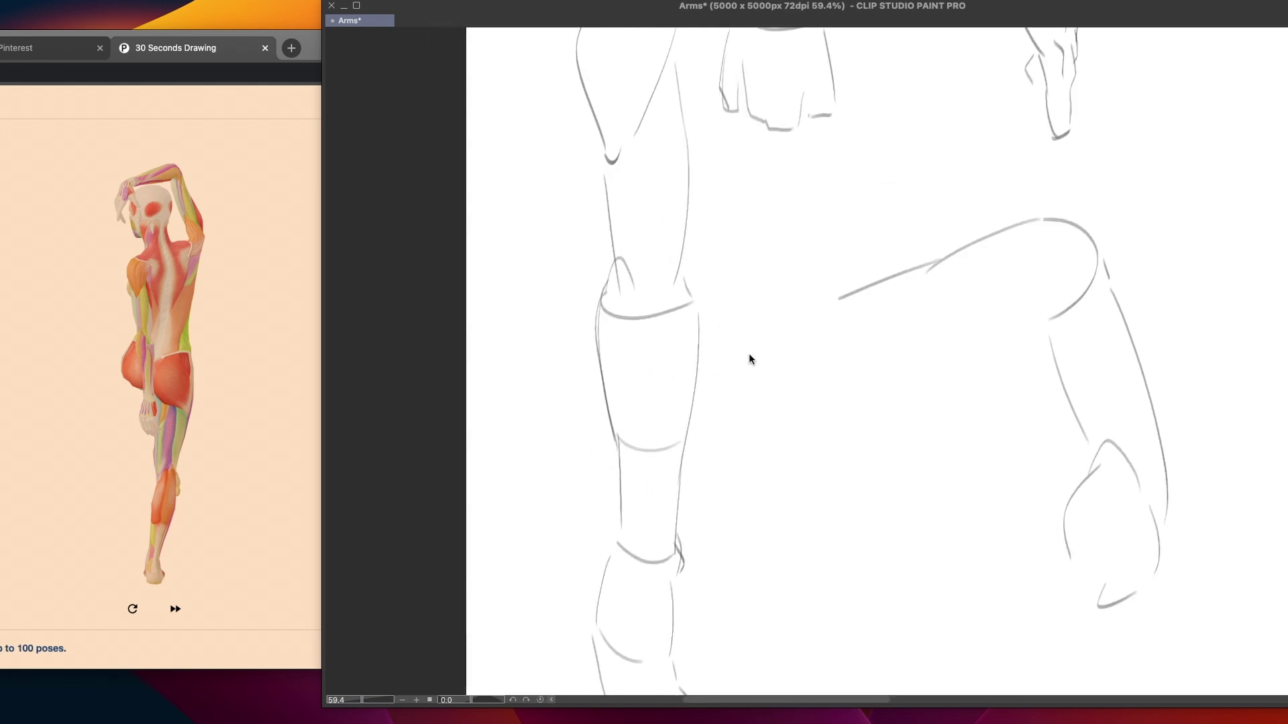
pyautogui.moveTo(696, 302); pyautogui.dragTo(738, 326)
pyautogui.moveTo(657, 156); pyautogui.dragTo(666, 253)
pyautogui.press('super+z')
pyautogui.moveTo(655, 161); pyautogui.dragTo(664, 243)
pyautogui.press('super+z')
pyautogui.moveTo(653, 157); pyautogui.dragTo(666, 258)
pyautogui.press('super+z')
pyautogui.moveTo(654, 162); pyautogui.dragTo(666, 252)
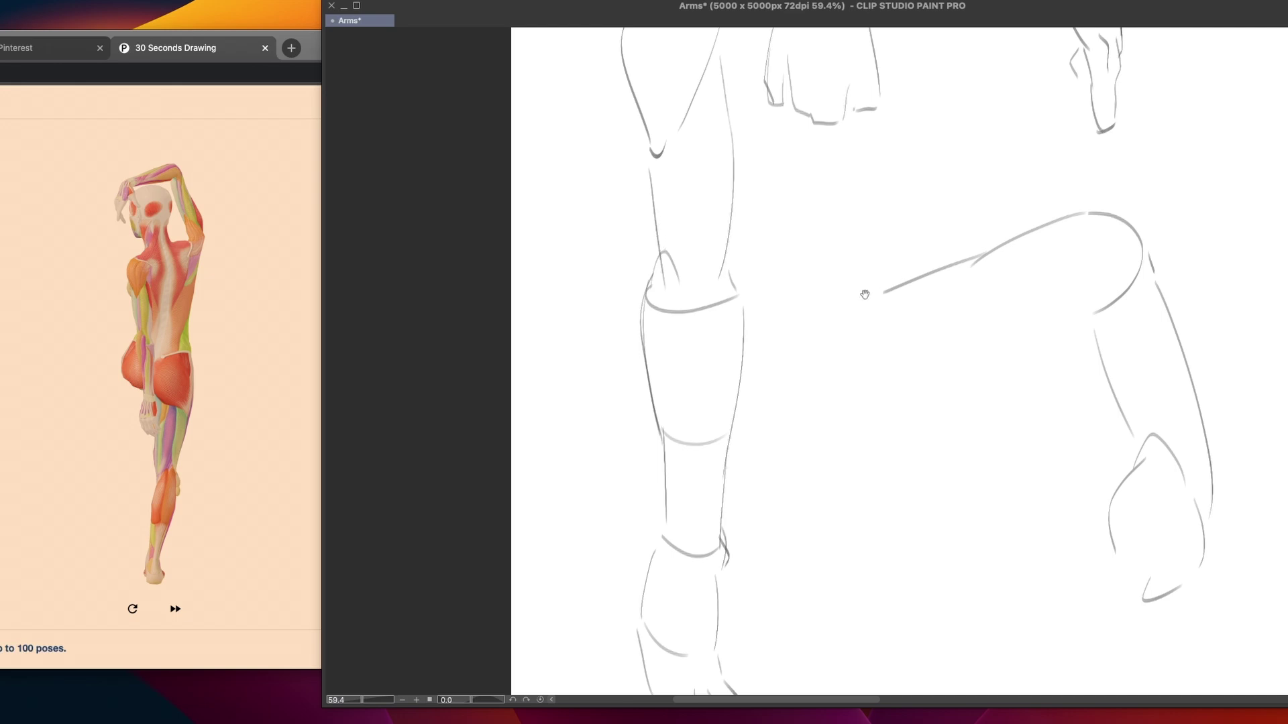
# Draw the raised arm's short wrist line and the forearm's lower contour from the elbow to the wrist
pyautogui.scroll(-5, 825, 486)
pyautogui.hscroll(5, 825, 486)
pyautogui.scroll(1, 846, 335)
pyautogui.hscroll(-1, 845, 335)
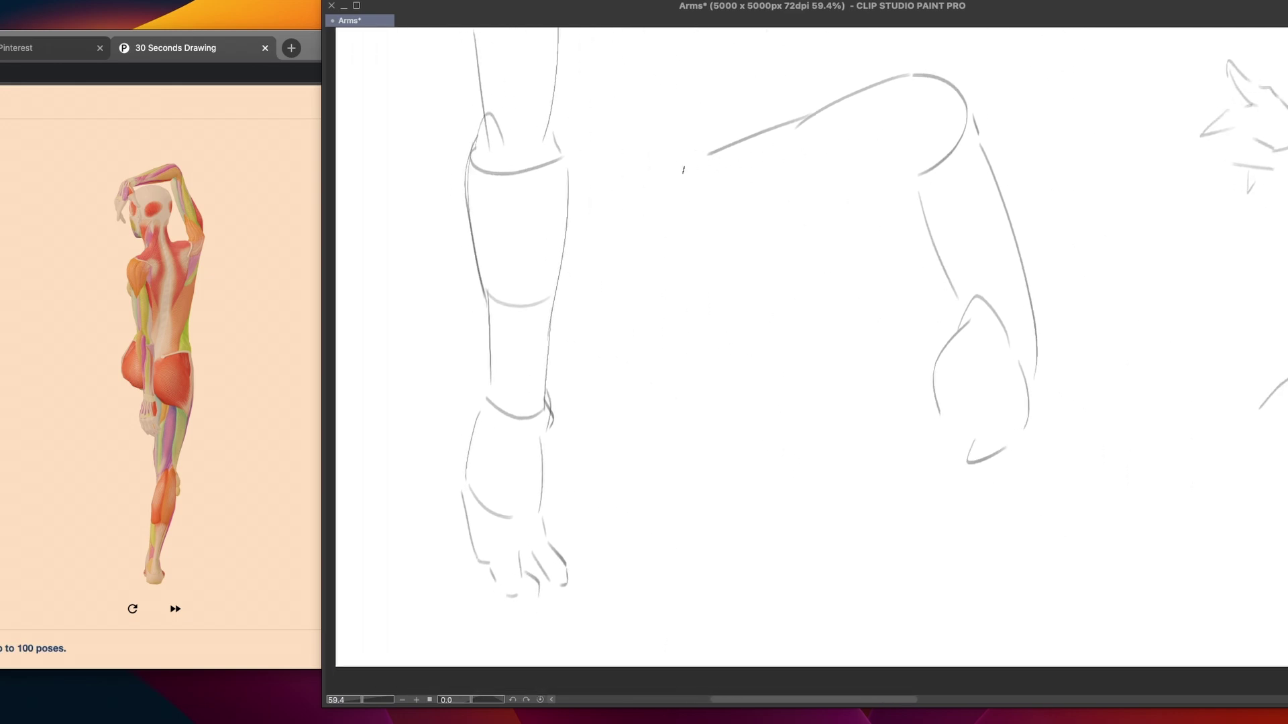
pyautogui.moveTo(706, 149); pyautogui.dragTo(696, 189)
pyautogui.press('super+z')
pyautogui.press('super+z')
pyautogui.moveTo(697, 162); pyautogui.dragTo(753, 160)
pyautogui.moveTo(928, 172)
pyautogui.mouseDown()
pyautogui.moveTo(844, 170)
pyautogui.moveTo(771, 191)
pyautogui.mouseUp()
pyautogui.hotkey('ctrl', 'z')
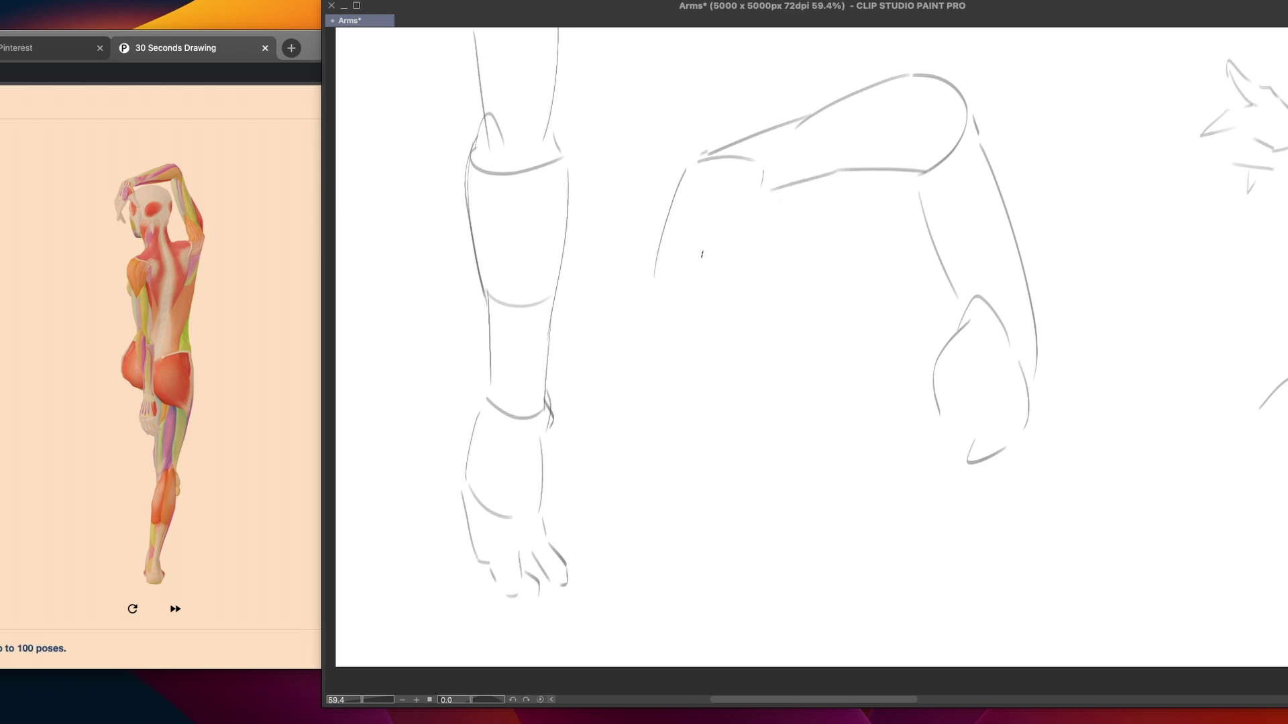
# Draw the outer contour of the drooping hand and the edge and tip of its front finger
pyautogui.moveTo(688, 169); pyautogui.dragTo(663, 272)
pyautogui.hotkey('ctrl', 'z')
pyautogui.moveTo(692, 166); pyautogui.dragTo(666, 252)
pyautogui.hotkey('ctrl', 'z')
pyautogui.moveTo(690, 165)
pyautogui.mouseDown()
pyautogui.moveTo(662, 260)
pyautogui.moveTo(666, 350)
pyautogui.mouseUp()
pyautogui.moveTo(684, 277); pyautogui.dragTo(670, 341)
pyautogui.moveTo(666, 344); pyautogui.dragTo(680, 357)
pyautogui.moveTo(696, 307); pyautogui.dragTo(687, 354)
pyautogui.press('super+z')
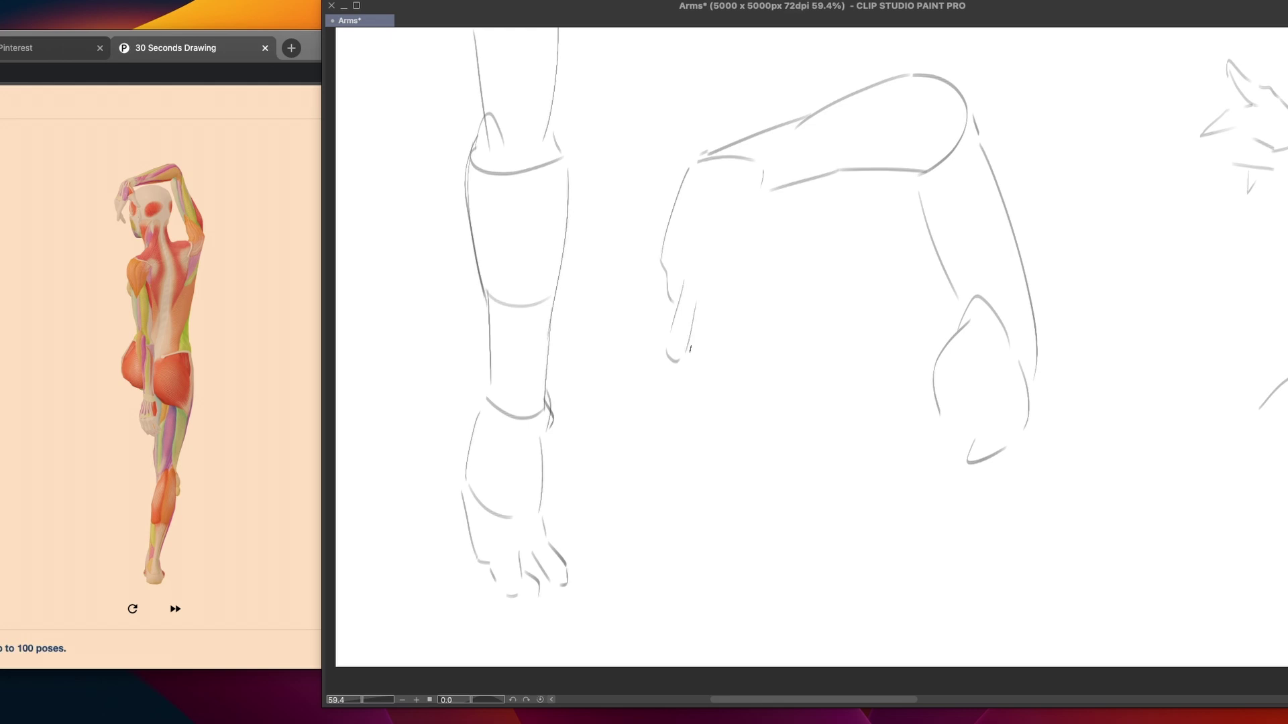
pyautogui.press('super+z')
# Draw the drooping hand's inner contour, wrist bump, thumb web and pointed thumb
pyautogui.moveTo(723, 258)
pyautogui.mouseDown()
pyautogui.moveTo(754, 240)
pyautogui.moveTo(749, 229)
pyautogui.mouseUp()
pyautogui.press('super+z')
pyautogui.moveTo(756, 176)
pyautogui.mouseDown()
pyautogui.moveTo(762, 239)
pyautogui.moveTo(762, 229)
pyautogui.mouseUp()
pyautogui.press('super+z')
pyautogui.moveTo(718, 144); pyautogui.dragTo(692, 167)
pyautogui.press('super+z')
pyautogui.moveTo(751, 253); pyautogui.dragTo(783, 327)
pyautogui.press('super+z')
pyautogui.moveTo(753, 248); pyautogui.dragTo(776, 312)
pyautogui.moveTo(768, 263); pyautogui.dragTo(778, 307)
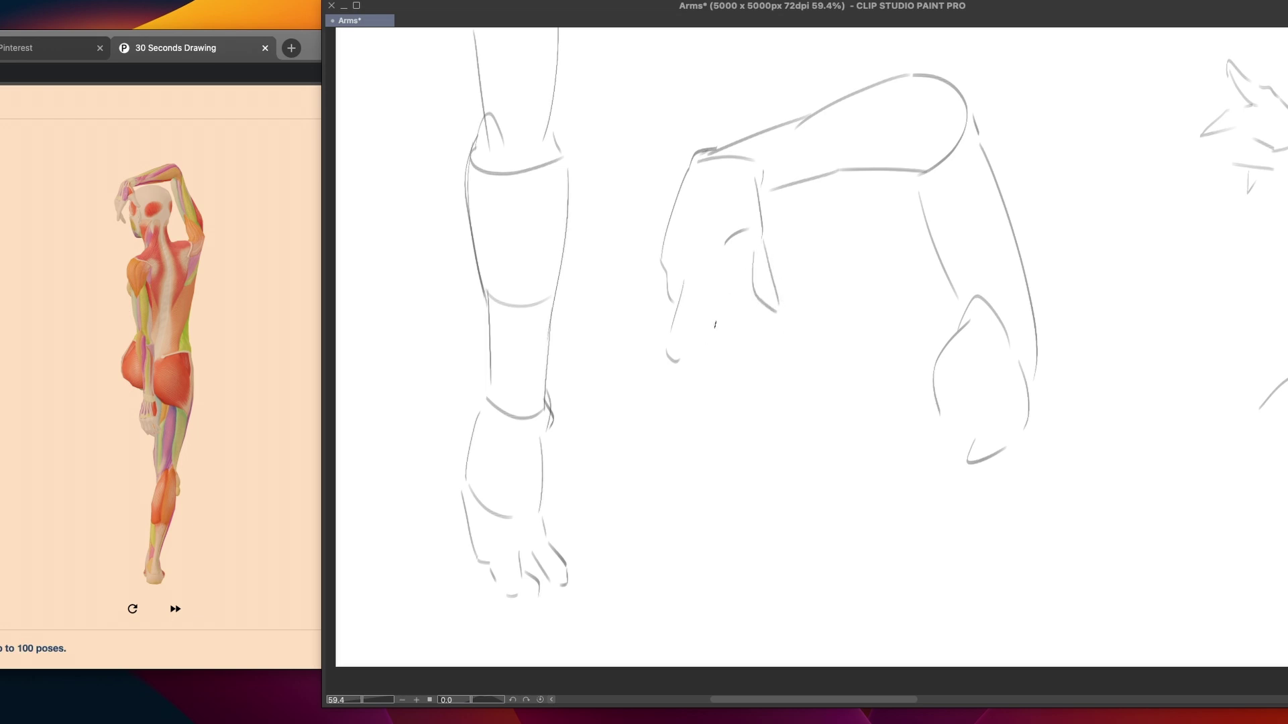
# Draw the inner edge of the extended finger and a small curled finger beside it
pyautogui.moveTo(722, 252)
pyautogui.mouseDown()
pyautogui.moveTo(701, 308)
pyautogui.moveTo(727, 348)
pyautogui.mouseUp()
pyautogui.moveTo(708, 304); pyautogui.dragTo(723, 346)
pyautogui.moveTo(698, 311); pyautogui.dragTo(680, 362)
# Draw a rounded cross curve on the raised forearm and a small corner at the tip of the elbow
pyautogui.moveTo(786, 124); pyautogui.dragTo(816, 172)
pyautogui.moveTo(786, 124); pyautogui.dragTo(813, 172)
pyautogui.moveTo(945, 73); pyautogui.dragTo(965, 82)
pyautogui.hotkey('ctrl', 'z')
pyautogui.moveTo(946, 75); pyautogui.dragTo(969, 83)
# Lengthen the drooping hand's longest finger with an extended edge and a short flat fingertip
pyautogui.moveTo(661, 349)
pyautogui.mouseDown()
pyautogui.moveTo(667, 382)
pyautogui.moveTo(650, 392)
pyautogui.mouseUp()
pyautogui.hotkey('ctrl', 'z')
pyautogui.hotkey('ctrl', 'z')
pyautogui.hotkey('ctrl', 'z')
pyautogui.moveTo(674, 324)
pyautogui.mouseDown()
pyautogui.moveTo(654, 377)
pyautogui.moveTo(668, 386)
pyautogui.mouseUp()
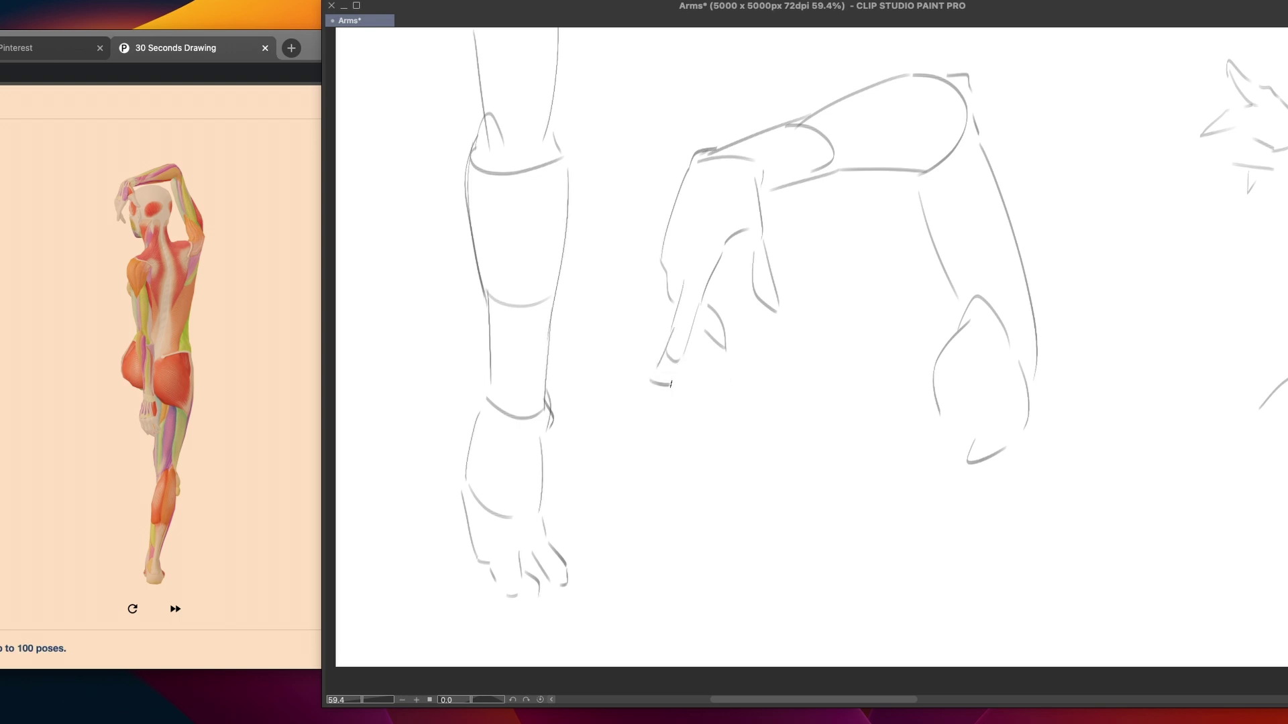
pyautogui.moveTo(691, 328); pyautogui.dragTo(679, 389)
pyautogui.moveTo(731, 176); pyautogui.dragTo(725, 246)
pyautogui.hotkey('ctrl', 'z')
pyautogui.moveTo(979, 284); pyautogui.dragTo(983, 287)
pyautogui.hotkey('ctrl', 'z')
# Draw the contour joining the raised elbow to the upper arm, with a small fold on its inner side
pyautogui.moveTo(926, 133); pyautogui.dragTo(483, 629)
pyautogui.moveTo(857, 247); pyautogui.dragTo(873, 247)
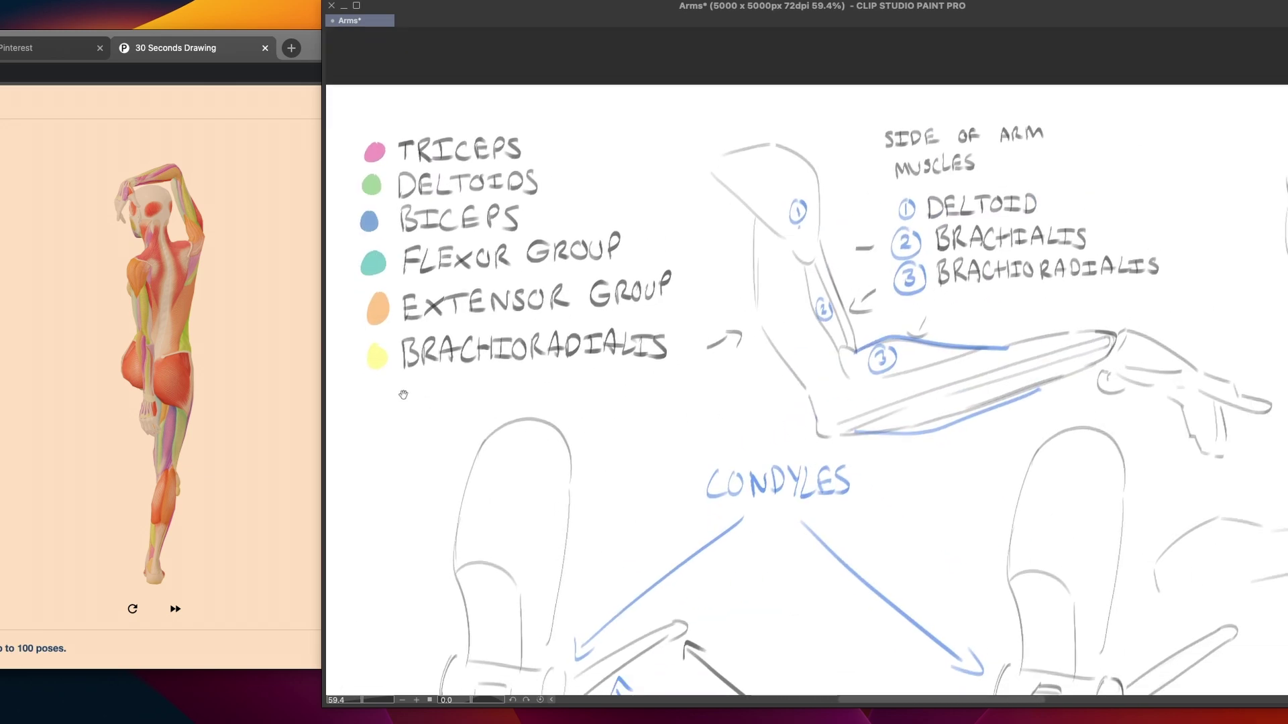
pyautogui.moveTo(573, 635); pyautogui.dragTo(560, 288)
pyautogui.scroll(-10, 574, 472)
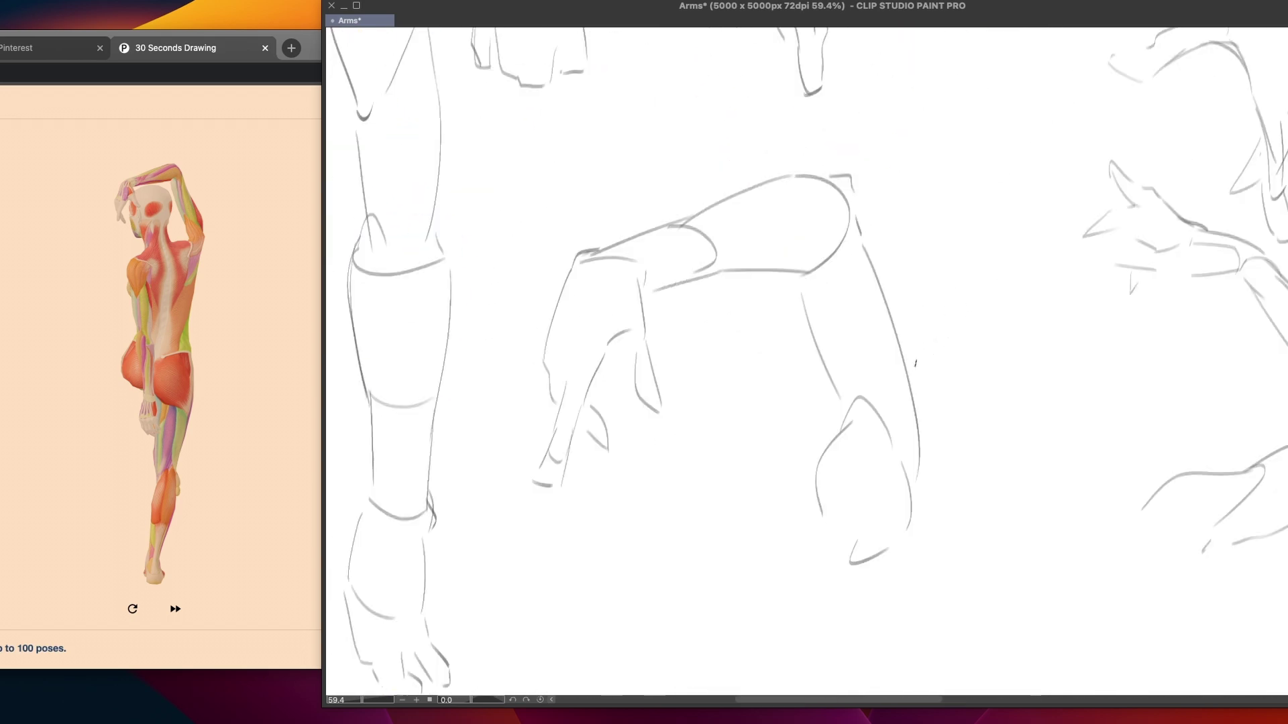
pyautogui.hscroll(-2, 919, 362)
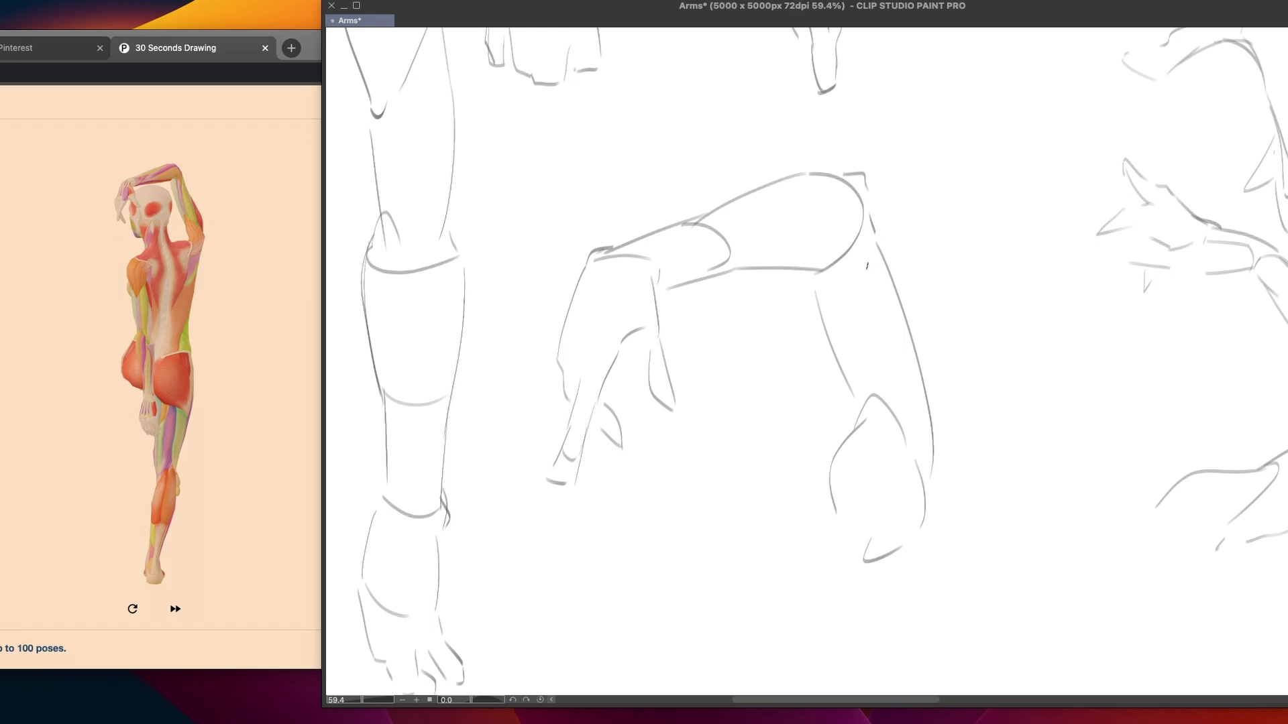
pyautogui.moveTo(865, 201); pyautogui.dragTo(876, 289)
pyautogui.hotkey('ctrl', 'z')
pyautogui.moveTo(866, 206); pyautogui.dragTo(874, 272)
pyautogui.hotkey('ctrl', 'z')
pyautogui.moveTo(866, 203)
pyautogui.mouseDown()
pyautogui.moveTo(878, 290)
pyautogui.moveTo(835, 263)
pyautogui.moveTo(874, 285)
pyautogui.mouseUp()
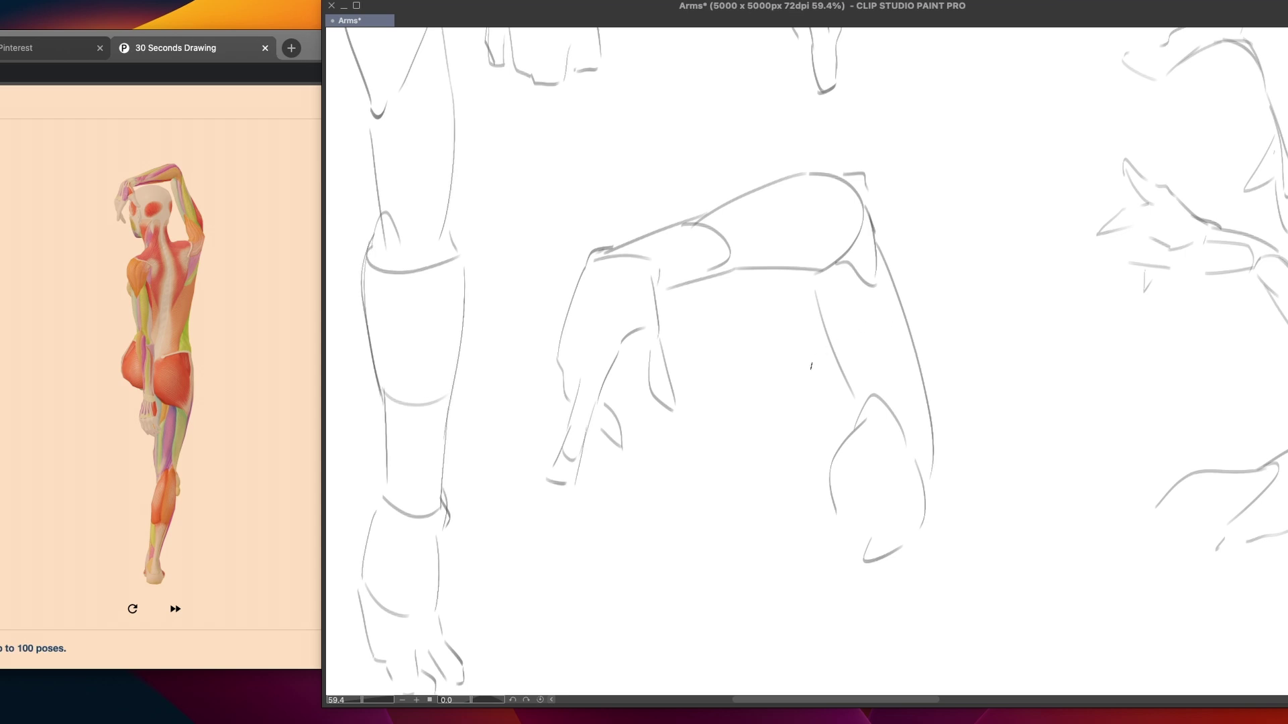
# Select the hanging and raised arm sketches together and move them right over the neighbouring arm studies
pyautogui.moveTo(910, 493)
pyautogui.mouseDown()
pyautogui.moveTo(920, 431)
pyautogui.moveTo(832, 309)
pyautogui.mouseUp()
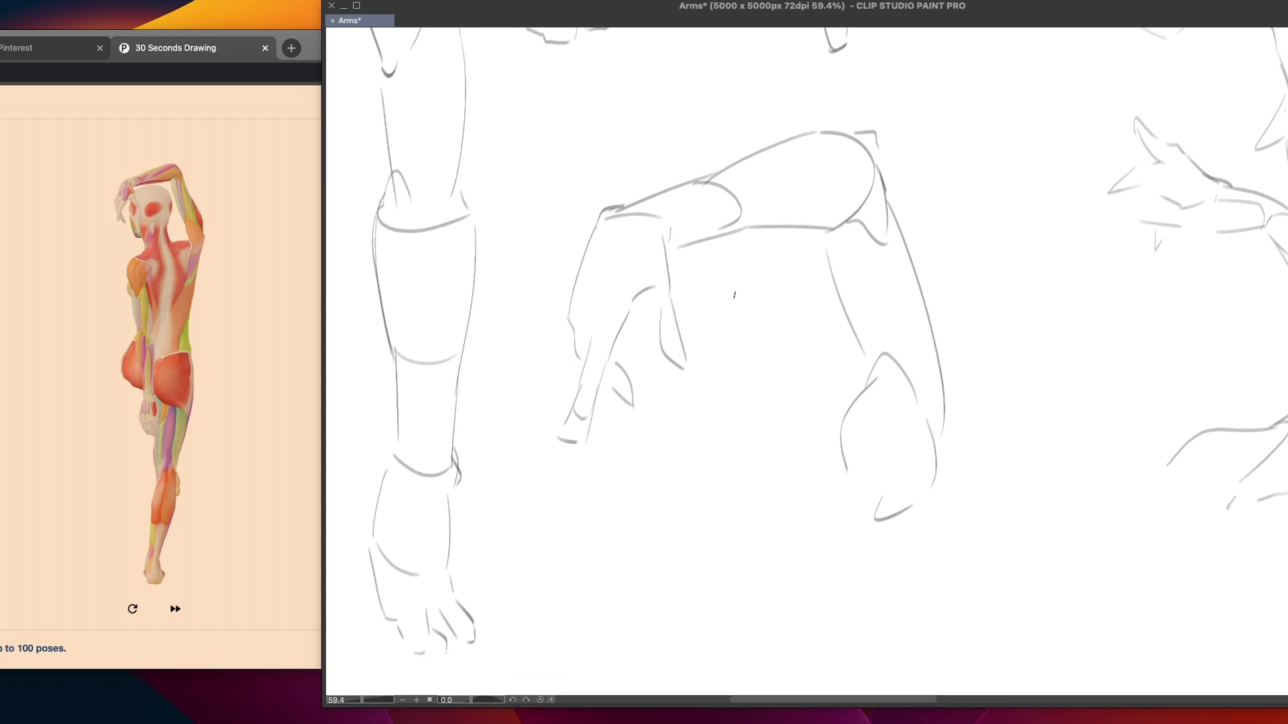
pyautogui.scroll(-3, 712, 306)
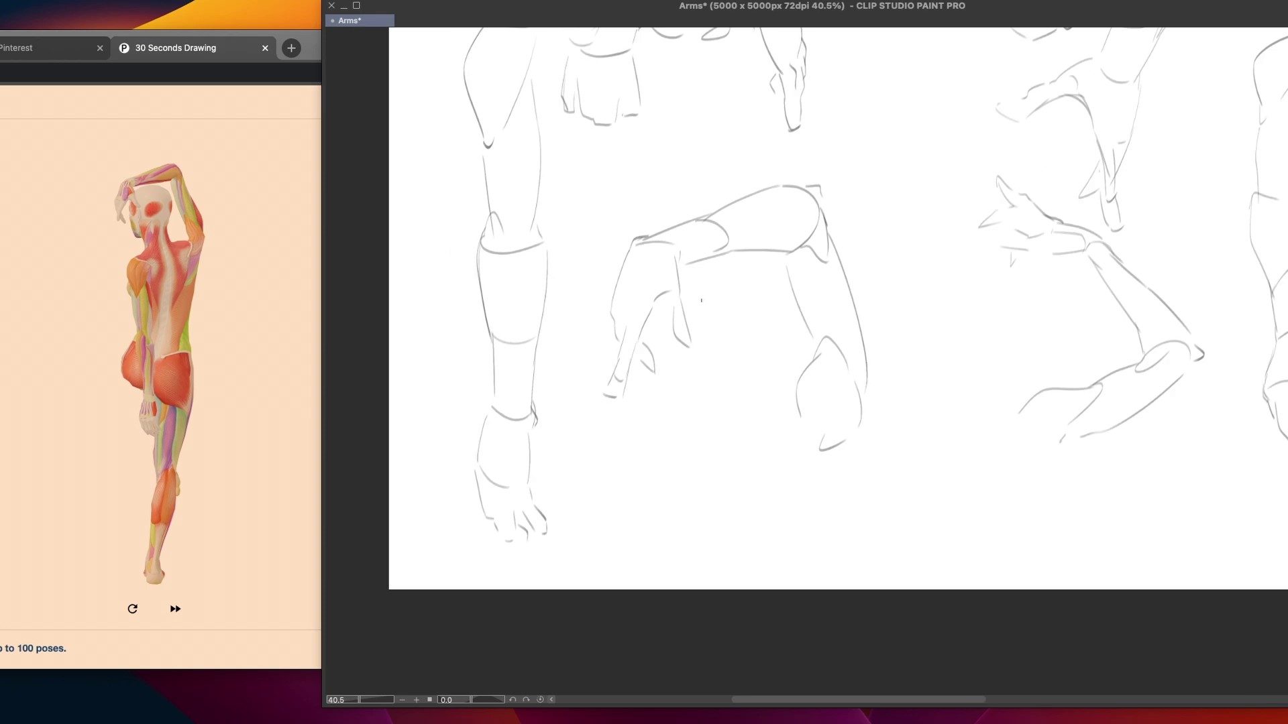
pyautogui.moveTo(683, 488); pyautogui.dragTo(716, 596)
pyautogui.moveTo(896, 462)
pyautogui.mouseDown()
pyautogui.moveTo(856, 293)
pyautogui.moveTo(607, 230)
pyautogui.moveTo(523, 108)
pyautogui.moveTo(351, 306)
pyautogui.moveTo(376, 574)
pyautogui.moveTo(462, 668)
pyautogui.moveTo(719, 653)
pyautogui.moveTo(926, 518)
pyautogui.mouseUp()
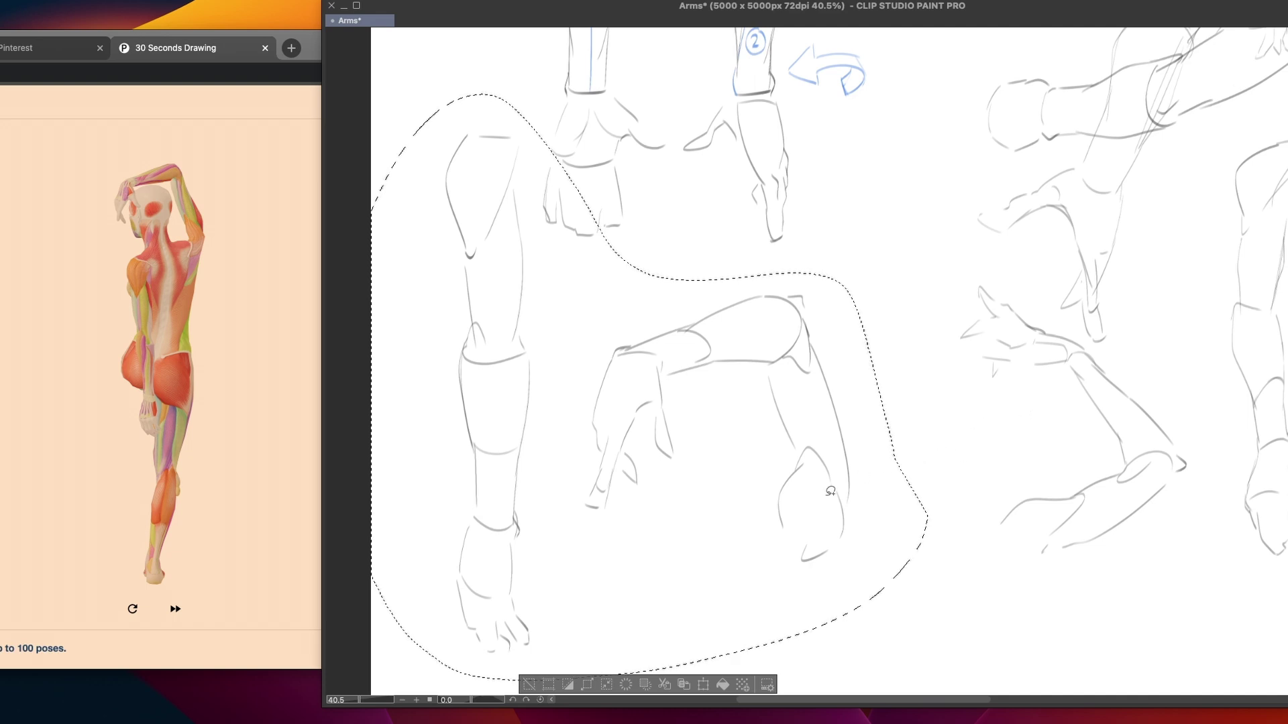
pyautogui.hotkey('ctrl', 't')
pyautogui.moveTo(753, 595); pyautogui.dragTo(821, 322)
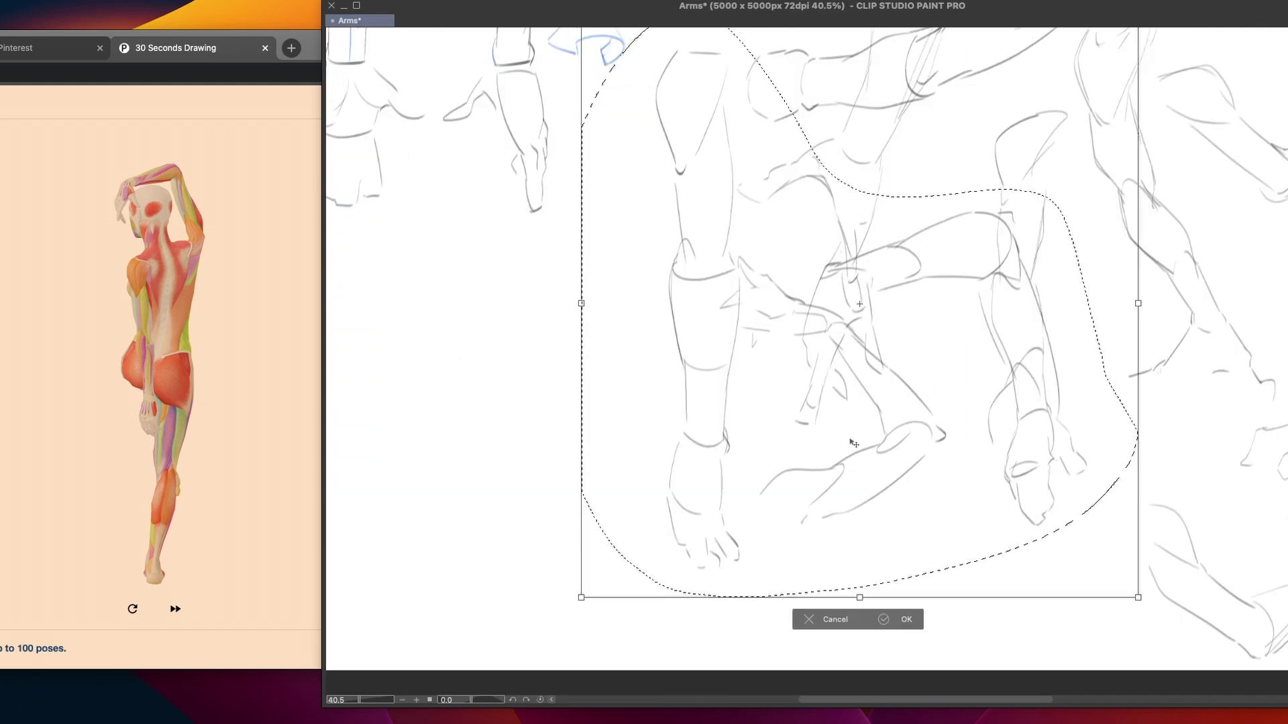
pyautogui.moveTo(828, 468); pyautogui.dragTo(820, 462)
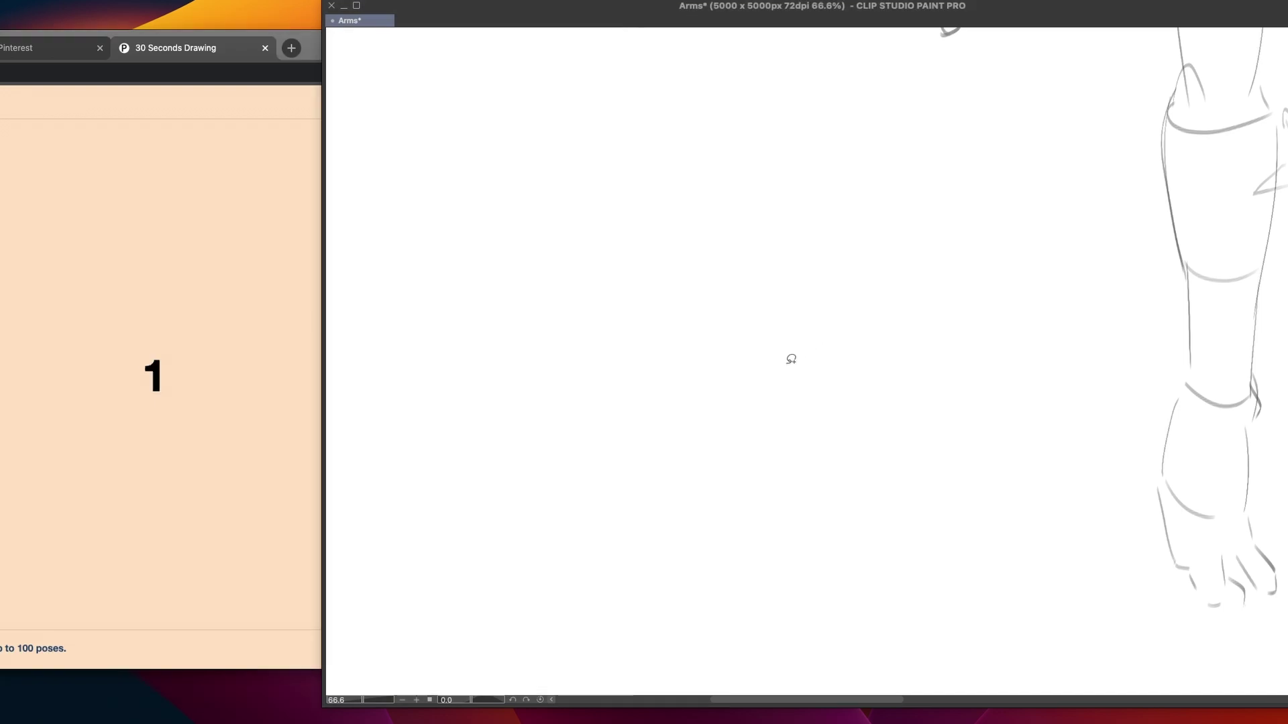
# Try overlaying the raised forearm with ellipses at the elbow and wrist joined by straight bone lines
pyautogui.moveTo(1040, 309)
pyautogui.mouseDown()
pyautogui.moveTo(617, 369)
pyautogui.moveTo(393, 267)
pyautogui.mouseUp()
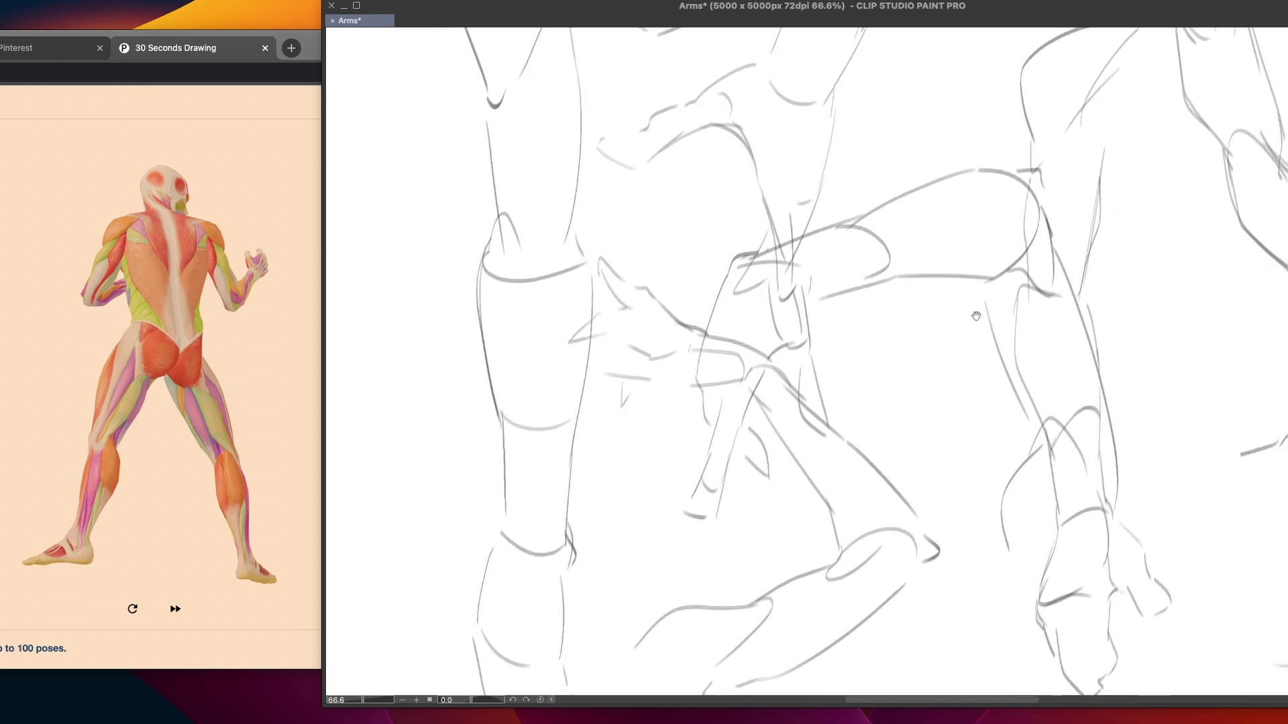
pyautogui.moveTo(1026, 167)
pyautogui.mouseDown()
pyautogui.moveTo(1000, 164)
pyautogui.moveTo(1027, 183)
pyautogui.mouseUp()
pyautogui.moveTo(756, 252)
pyautogui.mouseDown()
pyautogui.moveTo(745, 275)
pyautogui.moveTo(1028, 183)
pyautogui.moveTo(748, 249)
pyautogui.moveTo(1039, 184)
pyautogui.mouseUp()
pyautogui.hotkey('ctrl', 'z')
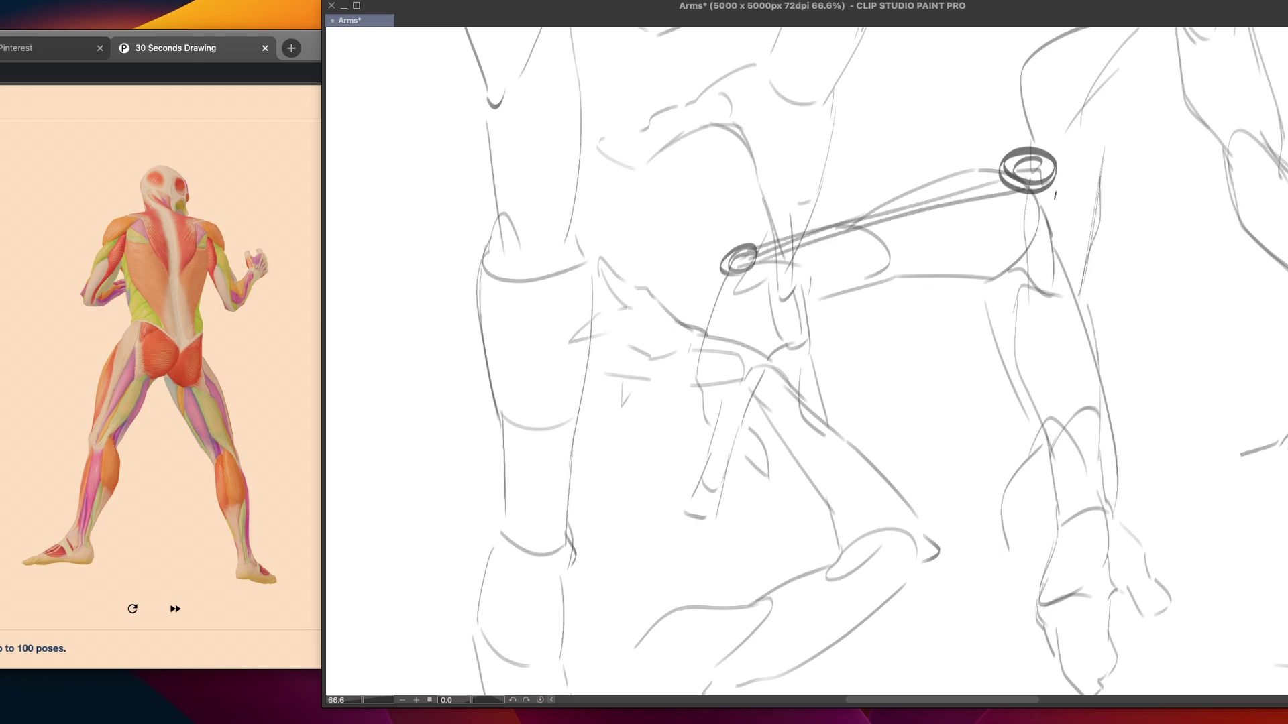
pyautogui.hotkey('ctrl', 'z')
pyautogui.hotkey('ctrl', 'z')
pyautogui.hotkey('ctrl', 'z')
pyautogui.hotkey('ctrl', 'z')
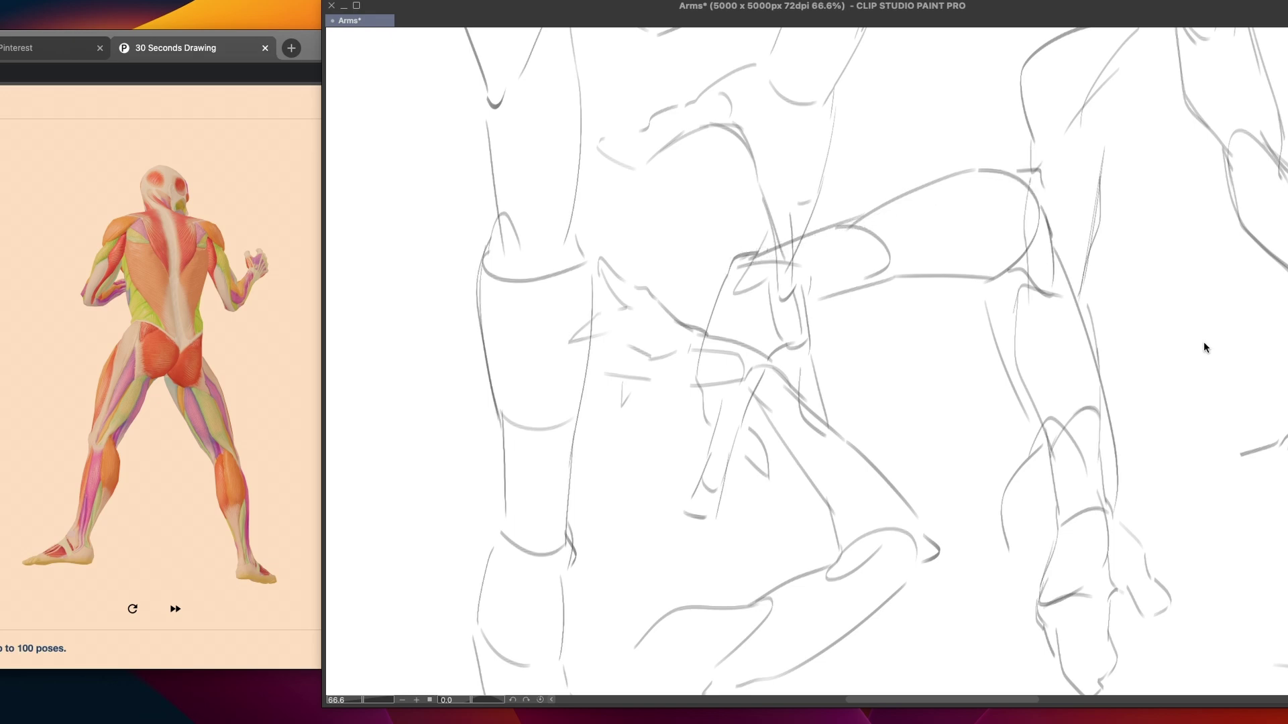
# Try overlaying the hanging arm's deltoid with a wider outer curve and a straighter inner edge meeting at its lower point
pyautogui.hotkey('ctrl', 'z')
pyautogui.hotkey('ctrl', 'd')
pyautogui.moveTo(553, 474)
pyautogui.mouseDown()
pyautogui.moveTo(872, 408)
pyautogui.moveTo(791, 463)
pyautogui.moveTo(695, 469)
pyautogui.moveTo(753, 368)
pyautogui.moveTo(674, 409)
pyautogui.mouseUp()
pyautogui.moveTo(747, 384)
pyautogui.mouseDown()
pyautogui.moveTo(794, 336)
pyautogui.moveTo(865, 315)
pyautogui.moveTo(710, 416)
pyautogui.moveTo(885, 380)
pyautogui.moveTo(767, 411)
pyautogui.moveTo(807, 434)
pyautogui.moveTo(734, 415)
pyautogui.mouseUp()
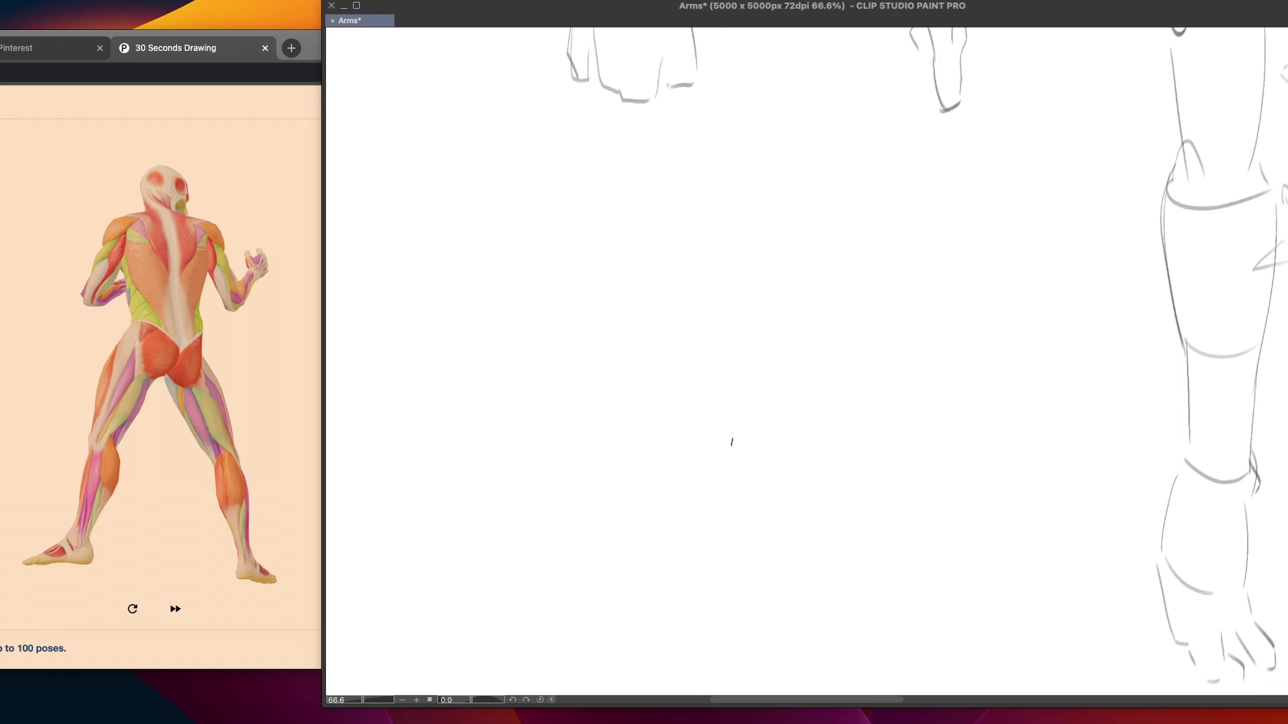
pyautogui.moveTo(872, 346); pyautogui.dragTo(554, 519)
pyautogui.moveTo(730, 340); pyautogui.dragTo(778, 326)
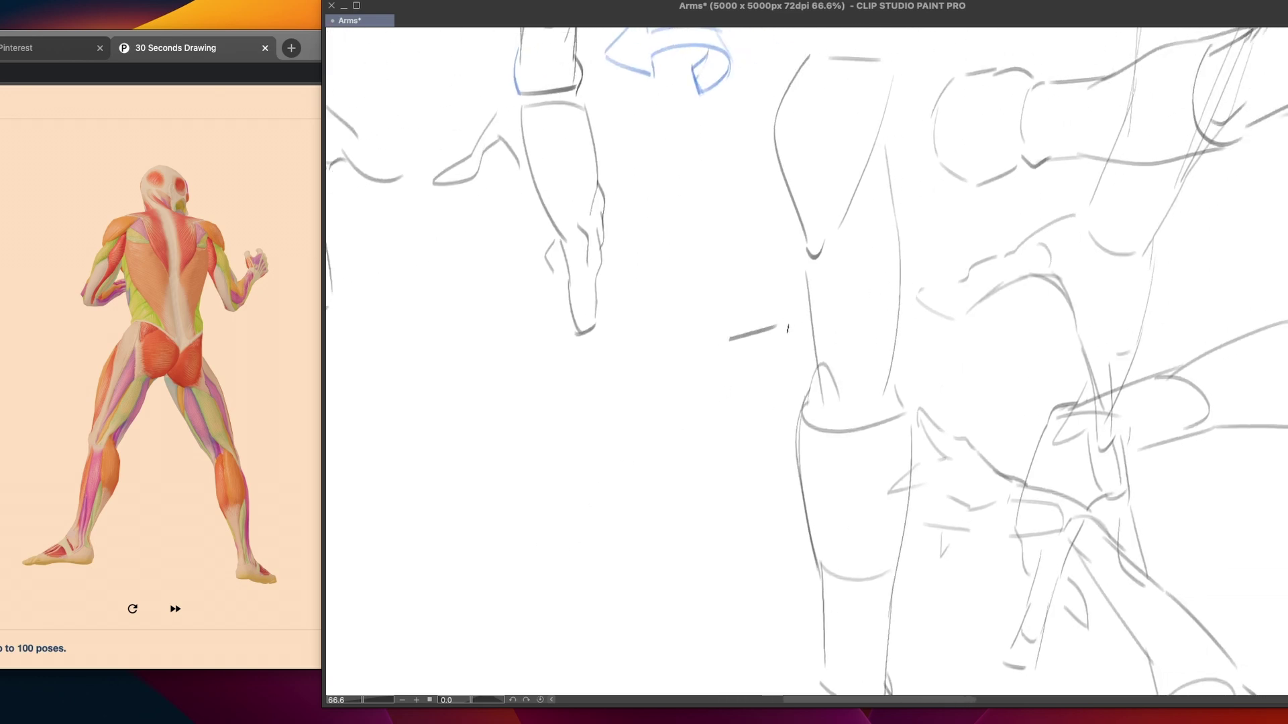
pyautogui.hotkey('ctrl', 'z')
pyautogui.moveTo(827, 48)
pyautogui.mouseDown()
pyautogui.moveTo(782, 214)
pyautogui.moveTo(811, 265)
pyautogui.mouseUp()
pyautogui.moveTo(897, 69); pyautogui.dragTo(815, 251)
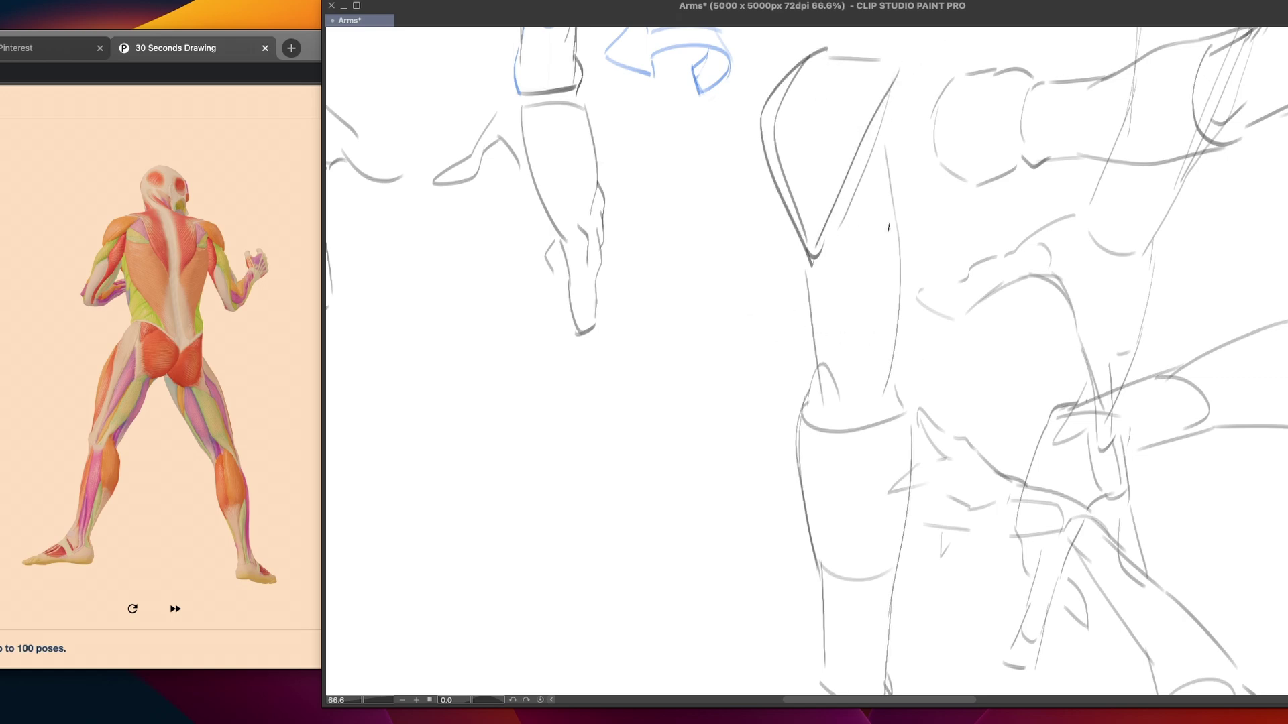
pyautogui.hotkey('ctrl', 'z')
pyautogui.hotkey('ctrl', 'z')
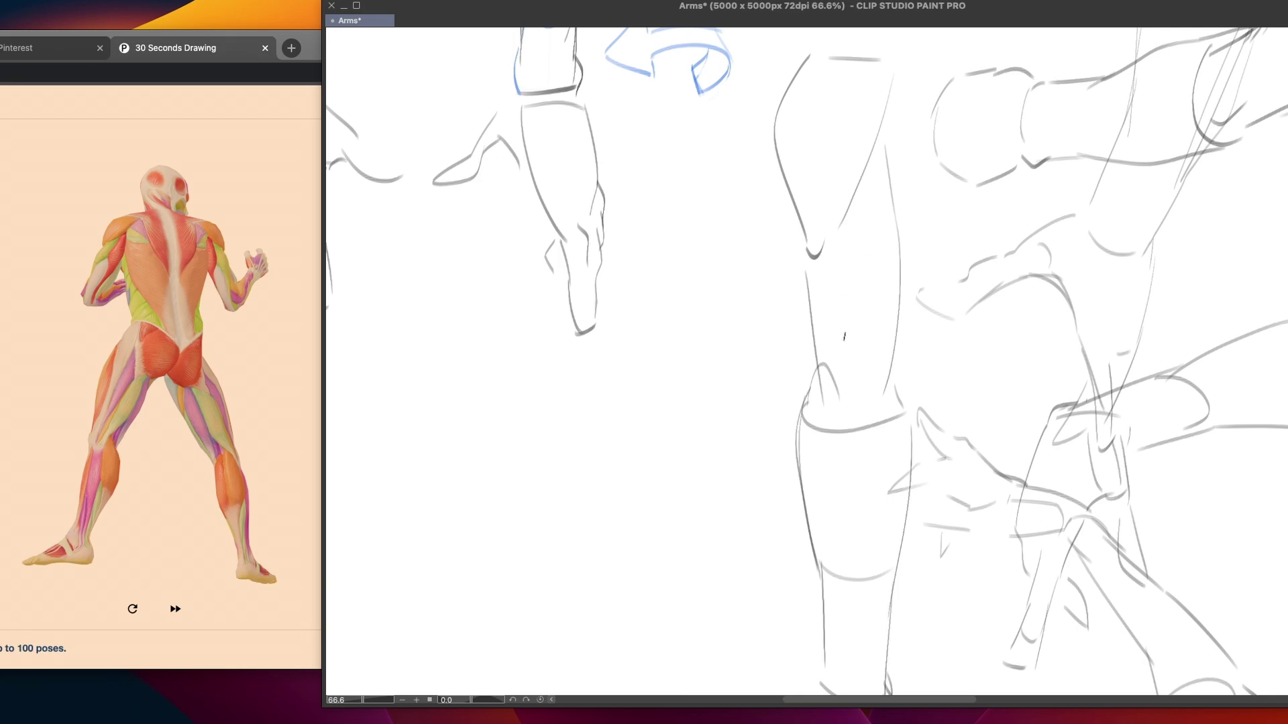
# Try tracing extra contour strokes along both sides of the hanging upper arm below the deltoid
pyautogui.moveTo(800, 276); pyautogui.dragTo(809, 364)
pyautogui.moveTo(899, 199); pyautogui.dragTo(907, 349)
pyautogui.hotkey('ctrl', 'z')
pyautogui.moveTo(1060, 316)
pyautogui.mouseDown()
pyautogui.moveTo(963, 272)
pyautogui.moveTo(848, 281)
pyautogui.mouseUp()
pyautogui.moveTo(872, 314)
pyautogui.mouseDown()
pyautogui.moveTo(870, 295)
pyautogui.moveTo(876, 341)
pyautogui.mouseUp()
pyautogui.hotkey('ctrl', 'z')
pyautogui.moveTo(709, 298); pyautogui.dragTo(884, 326)
pyautogui.moveTo(773, 444); pyautogui.dragTo(953, 398)
pyautogui.hotkey('ctrl', 'z')
pyautogui.hotkey('ctrl', 'z')
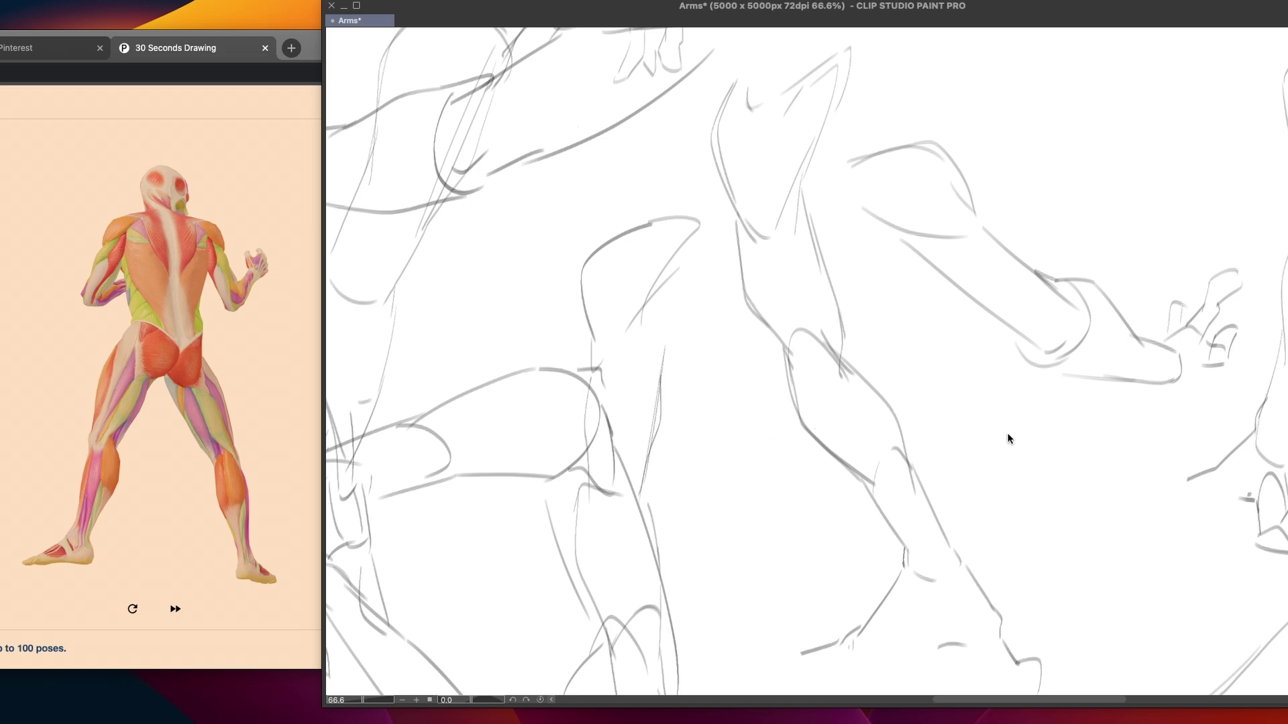
# Sketch a new shoulder in the empty canvas area, with a broken top edge, curved outer side and sloping lower deltoid line
pyautogui.moveTo(708, 381); pyautogui.dragTo(945, 338)
pyautogui.moveTo(385, 344)
pyautogui.mouseDown()
pyautogui.moveTo(707, 344)
pyautogui.moveTo(816, 320)
pyautogui.moveTo(670, 397)
pyautogui.moveTo(957, 356)
pyautogui.mouseUp()
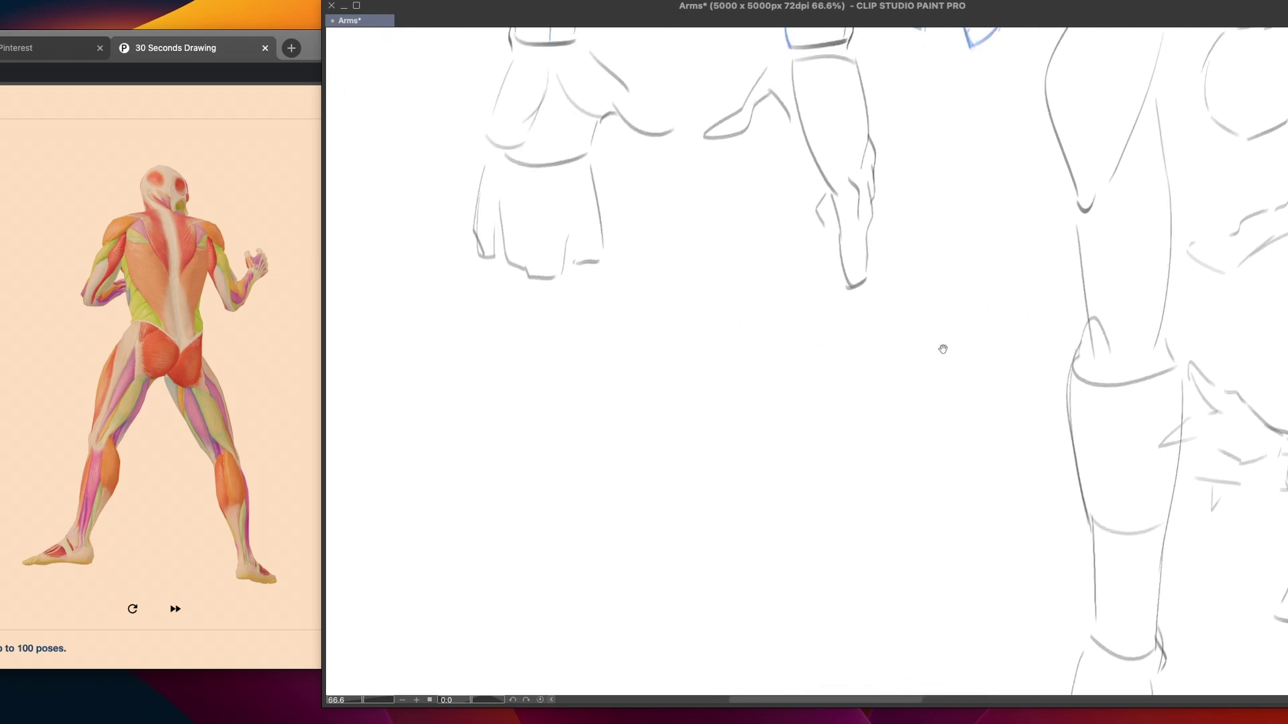
pyautogui.moveTo(710, 446); pyautogui.dragTo(715, 376)
pyautogui.scroll(-5, 715, 376)
pyautogui.hscroll(1, 696, 344)
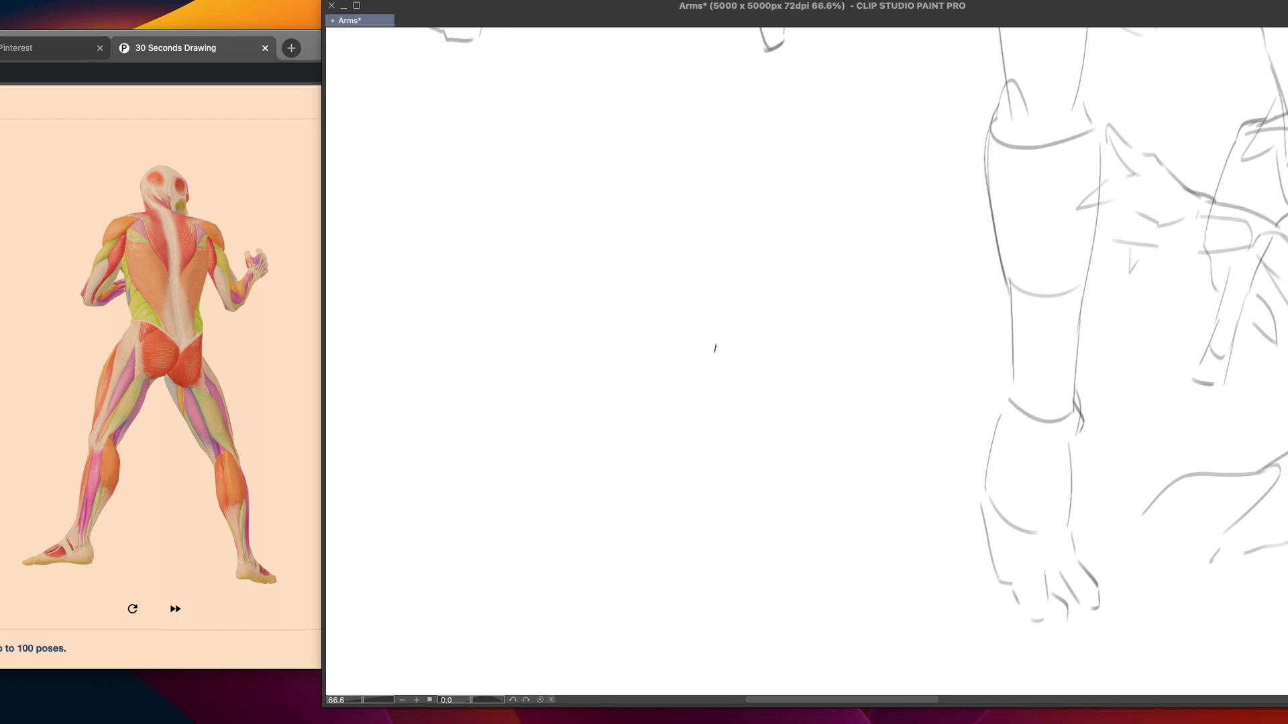
pyautogui.hscroll(-8, 658, 334)
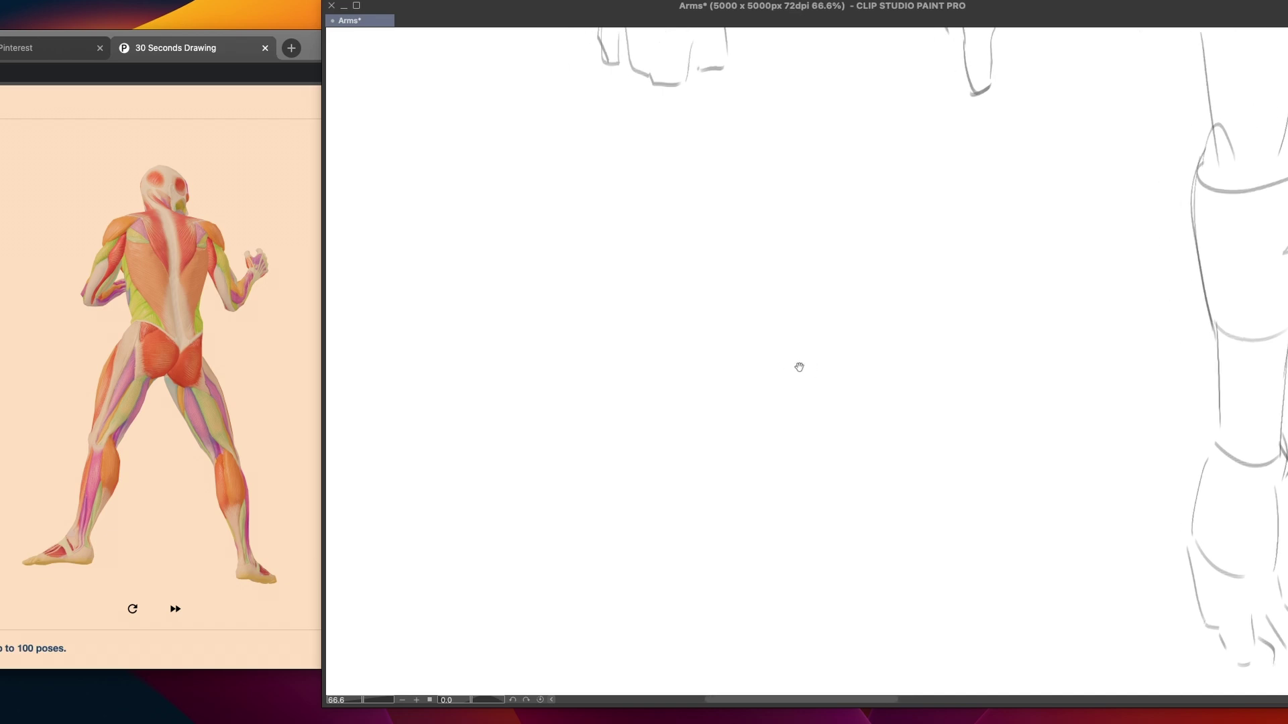
pyautogui.hscroll(1, 787, 345)
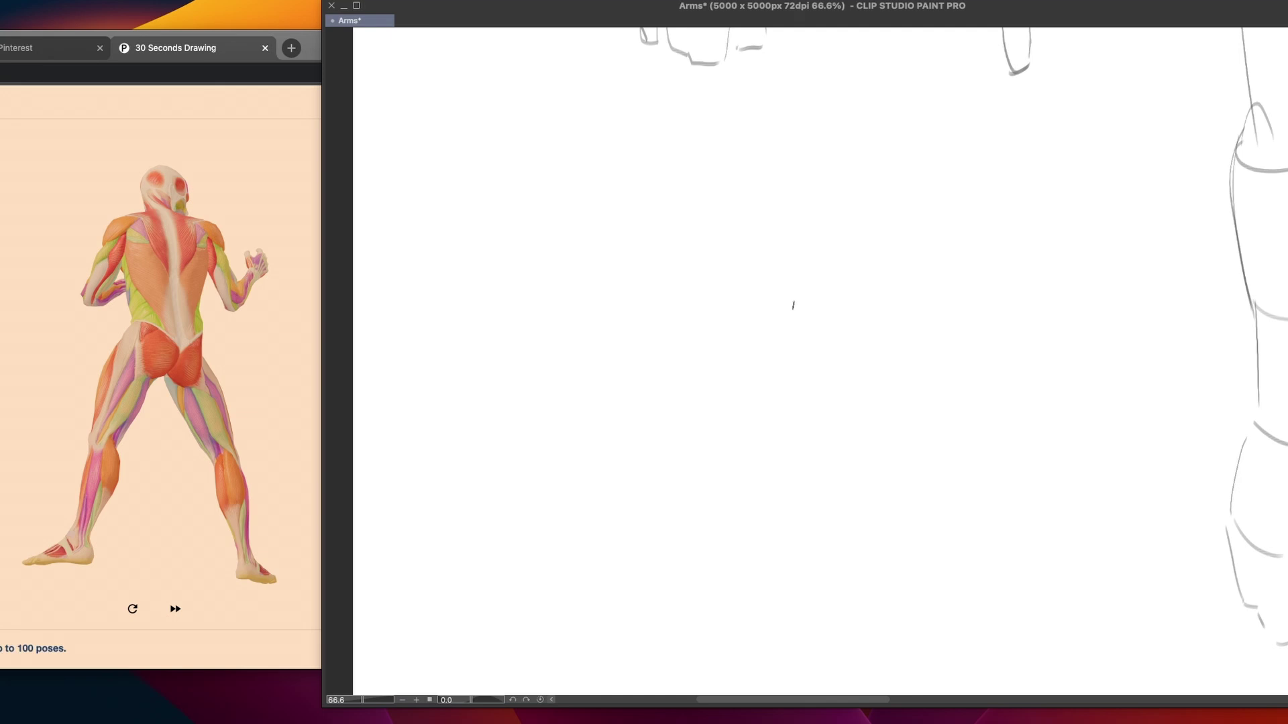
pyautogui.moveTo(859, 282)
pyautogui.mouseDown()
pyautogui.moveTo(638, 374)
pyautogui.moveTo(707, 373)
pyautogui.moveTo(849, 317)
pyautogui.mouseUp()
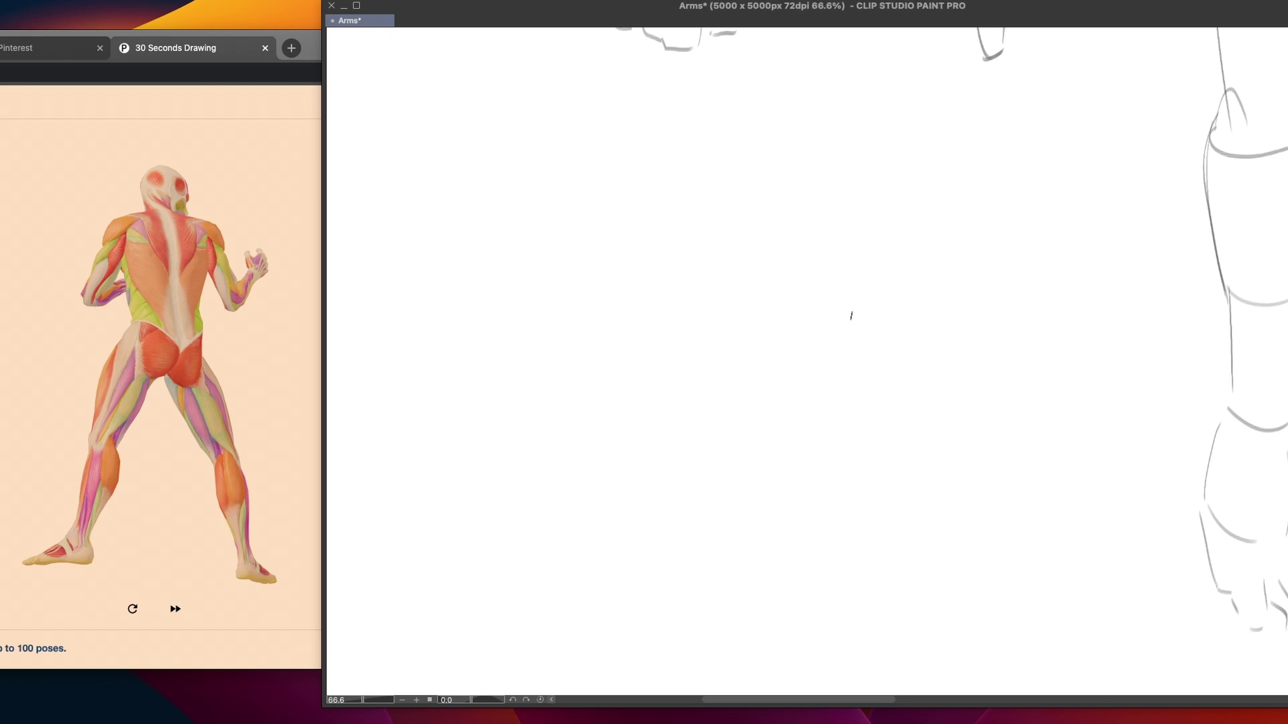
pyautogui.moveTo(676, 296)
pyautogui.mouseDown()
pyautogui.moveTo(733, 279)
pyautogui.moveTo(768, 291)
pyautogui.moveTo(753, 288)
pyautogui.mouseUp()
pyautogui.moveTo(796, 235)
pyautogui.mouseDown()
pyautogui.moveTo(750, 247)
pyautogui.moveTo(776, 247)
pyautogui.mouseUp()
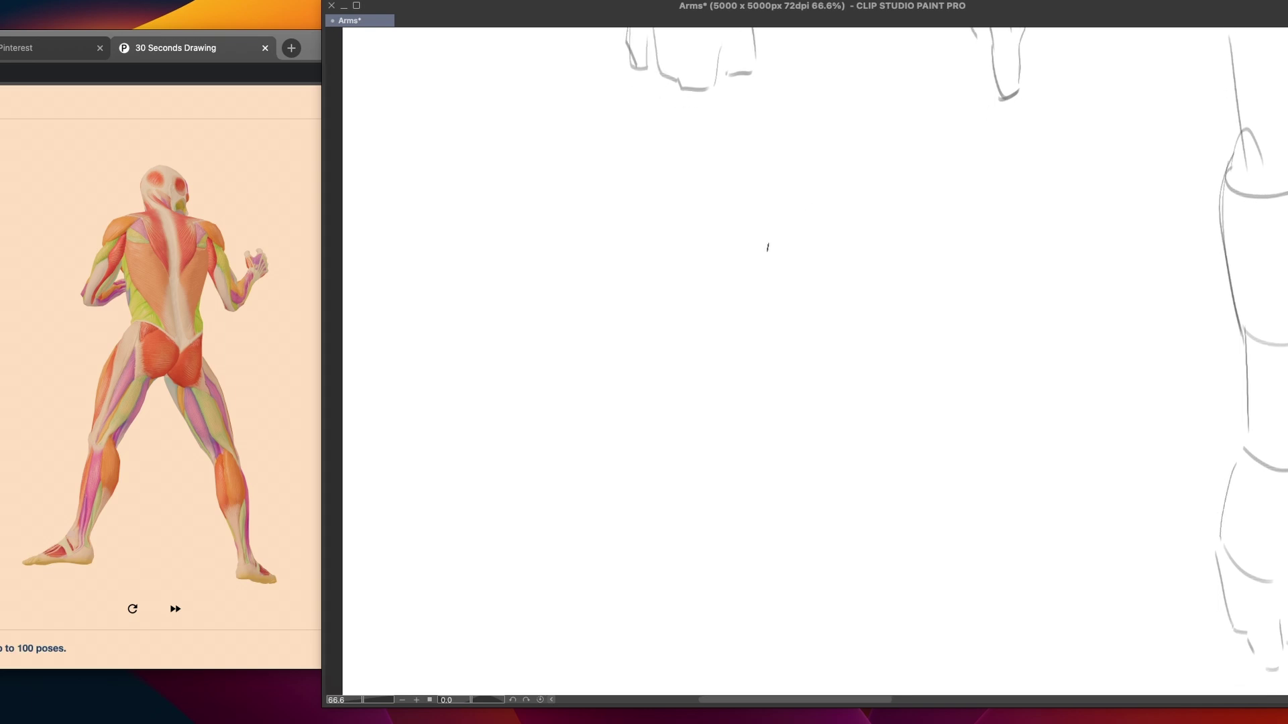
pyautogui.moveTo(781, 152)
pyautogui.mouseDown()
pyautogui.moveTo(674, 309)
pyautogui.moveTo(660, 306)
pyautogui.moveTo(671, 304)
pyautogui.mouseUp()
pyautogui.hotkey('ctrl', 'z')
pyautogui.hotkey('ctrl', 'z')
pyautogui.moveTo(817, 152)
pyautogui.mouseDown()
pyautogui.moveTo(851, 188)
pyautogui.moveTo(694, 289)
pyautogui.mouseUp()
pyautogui.hotkey('ctrl', 'z')
pyautogui.moveTo(837, 187); pyautogui.dragTo(696, 296)
pyautogui.hotkey('ctrl', 'z')
pyautogui.moveTo(839, 189); pyautogui.dragTo(706, 288)
# Draw the upper arm's outer contour from the deltoid tip toward the elbow and a long, gently curved inner contour opposite it
pyautogui.scroll(-3, 729, 272)
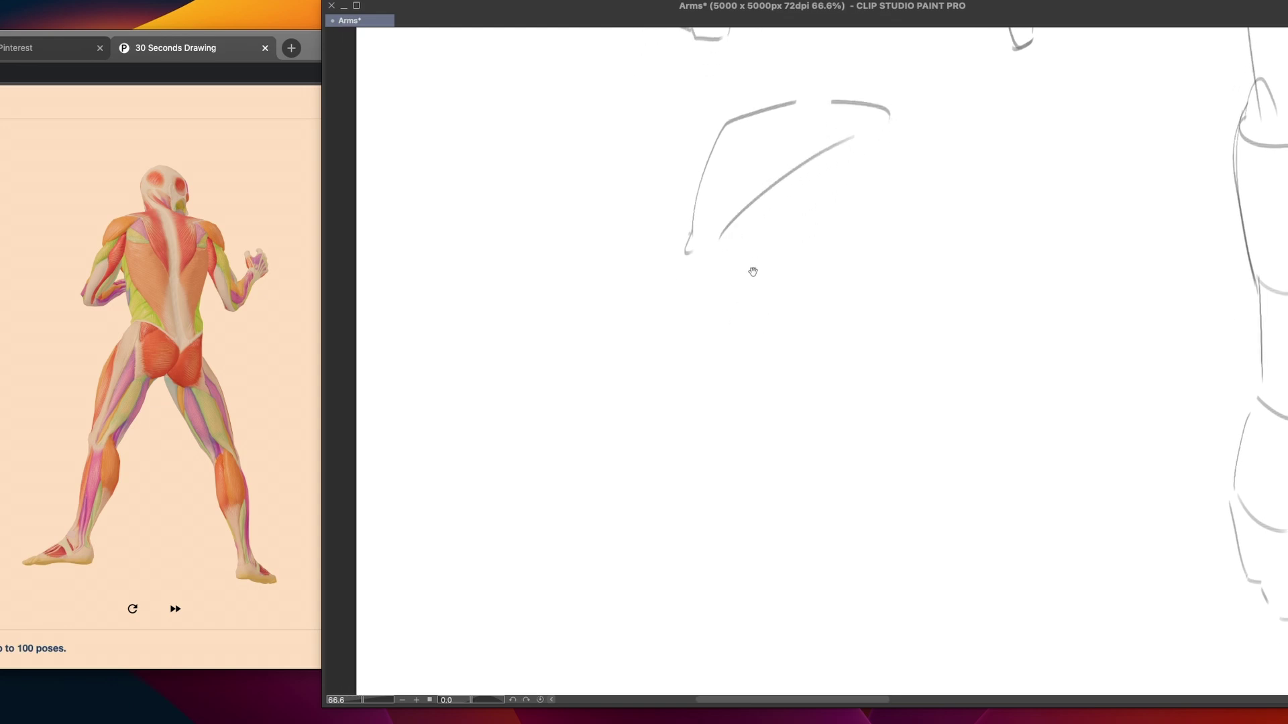
pyautogui.moveTo(690, 254)
pyautogui.mouseDown()
pyautogui.moveTo(638, 404)
pyautogui.moveTo(605, 442)
pyautogui.mouseUp()
pyautogui.hotkey('ctrl', 'z')
pyautogui.moveTo(642, 369); pyautogui.dragTo(596, 453)
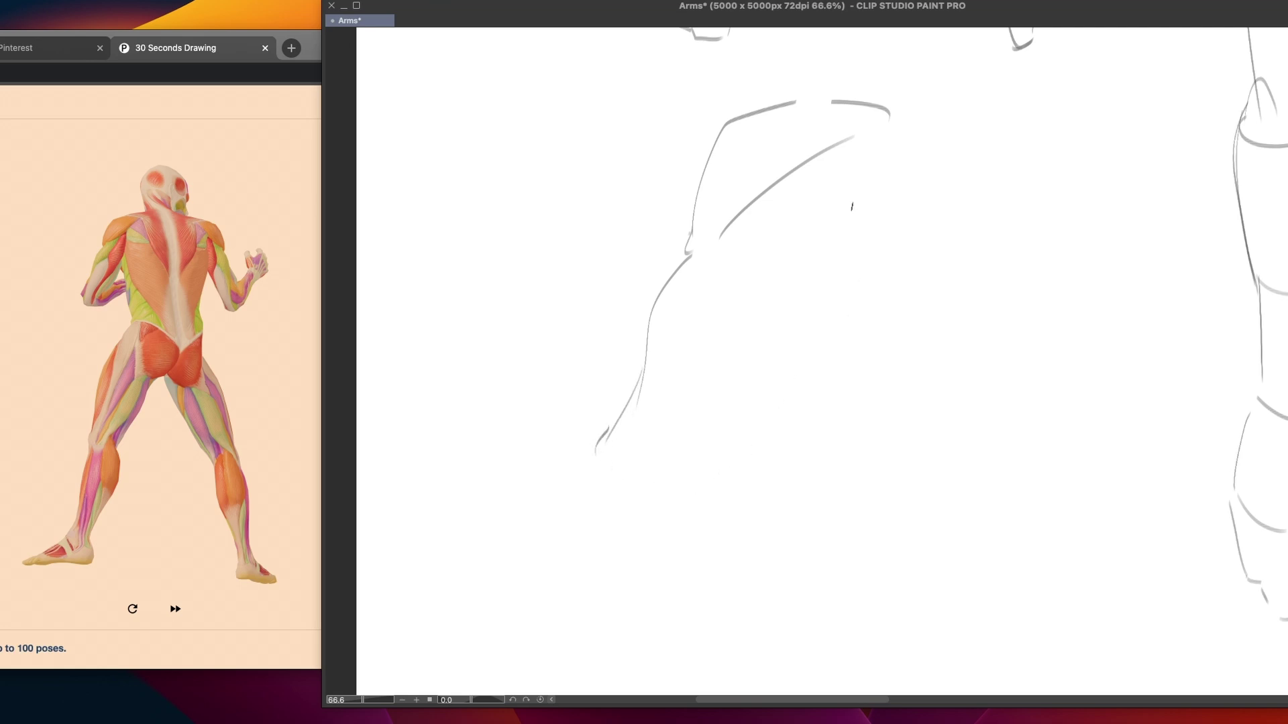
pyautogui.moveTo(850, 191); pyautogui.dragTo(748, 396)
pyautogui.hotkey('ctrl', 'z')
pyautogui.moveTo(817, 226); pyautogui.dragTo(724, 435)
# Extend the upper arm's inner contour with a short stroke and add a small hooked line for the elbow bone
pyautogui.moveTo(698, 456); pyautogui.dragTo(682, 477)
pyautogui.hotkey('ctrl', 'z')
pyautogui.moveTo(710, 440); pyautogui.dragTo(684, 468)
pyautogui.hotkey('ctrl', 'z')
pyautogui.moveTo(613, 476); pyautogui.dragTo(639, 498)
# Draw a wide rounded arc around the arm's lower end to form the bent elbow
pyautogui.moveTo(609, 400); pyautogui.dragTo(678, 492)
pyautogui.moveTo(588, 430)
pyautogui.mouseDown()
pyautogui.moveTo(662, 515)
pyautogui.moveTo(701, 504)
pyautogui.mouseUp()
pyautogui.press('super+z')
pyautogui.press('super+z')
pyautogui.press('super+z')
pyautogui.moveTo(626, 431); pyautogui.dragTo(668, 527)
pyautogui.press('super+z')
pyautogui.moveTo(612, 407); pyautogui.dragTo(697, 509)
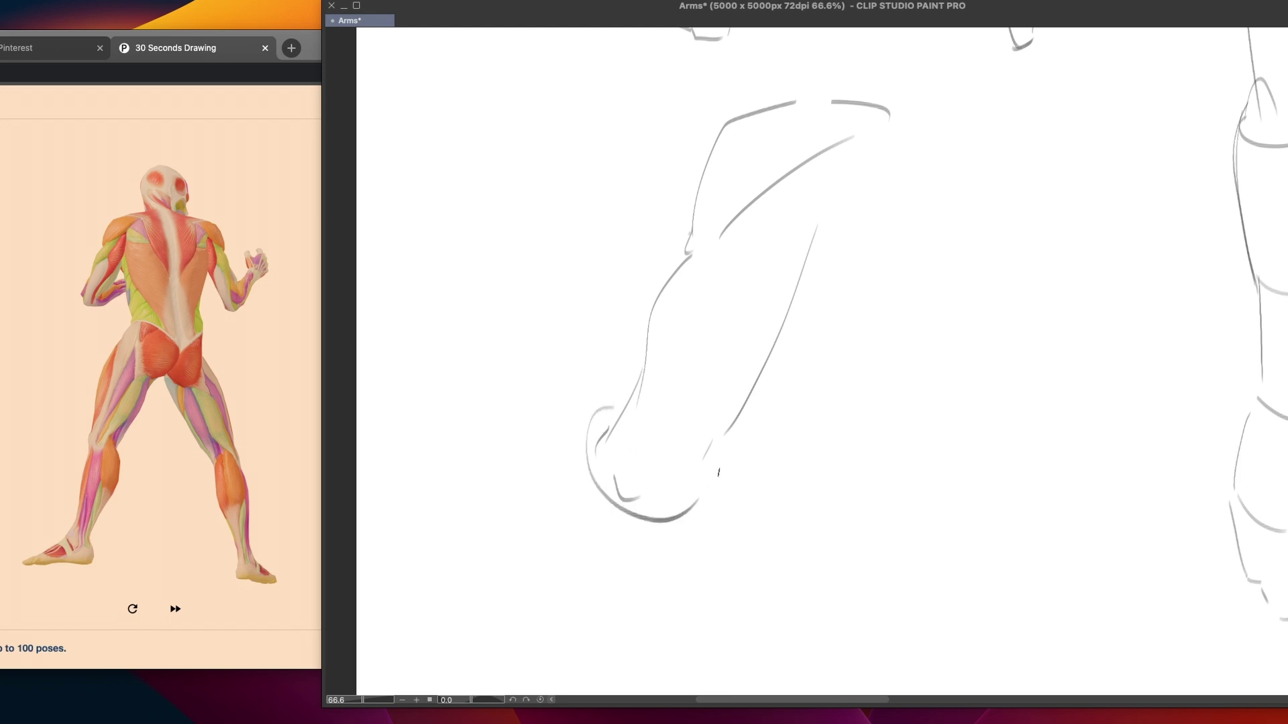
# Add the short forearm edge rising from the elbow and join the elbow arc to the upper arm's outer contour
pyautogui.moveTo(714, 446)
pyautogui.mouseDown()
pyautogui.moveTo(688, 510)
pyautogui.moveTo(704, 502)
pyautogui.mouseUp()
pyautogui.press('super+z')
pyautogui.moveTo(778, 412)
pyautogui.mouseDown()
pyautogui.moveTo(701, 508)
pyautogui.moveTo(709, 488)
pyautogui.mouseUp()
pyautogui.hotkey('ctrl', 'z')
pyautogui.moveTo(606, 405); pyautogui.dragTo(646, 388)
# Examine the elbow areas of the extended and bent arms in the colour-coded studies, circling them temporarily
pyautogui.moveTo(868, 319)
pyautogui.mouseDown()
pyautogui.moveTo(713, 474)
pyautogui.moveTo(661, 469)
pyautogui.moveTo(659, 427)
pyautogui.mouseUp()
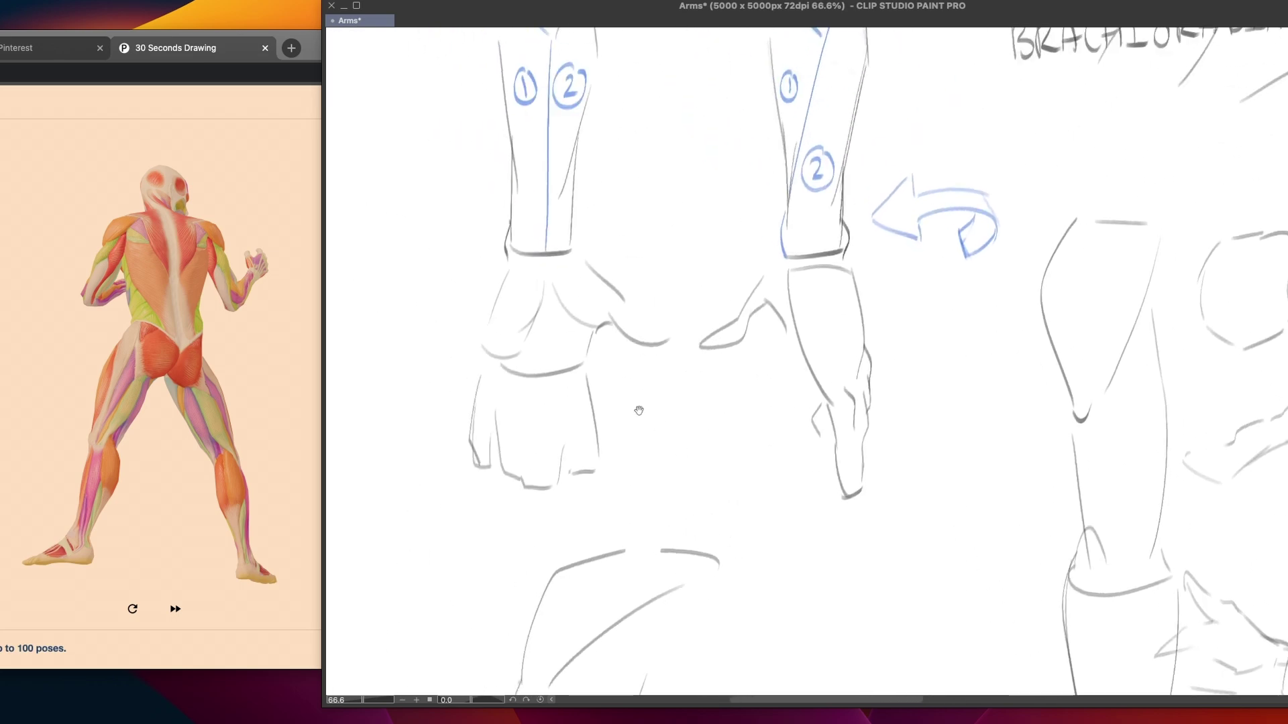
pyautogui.scroll(10, 660, 427)
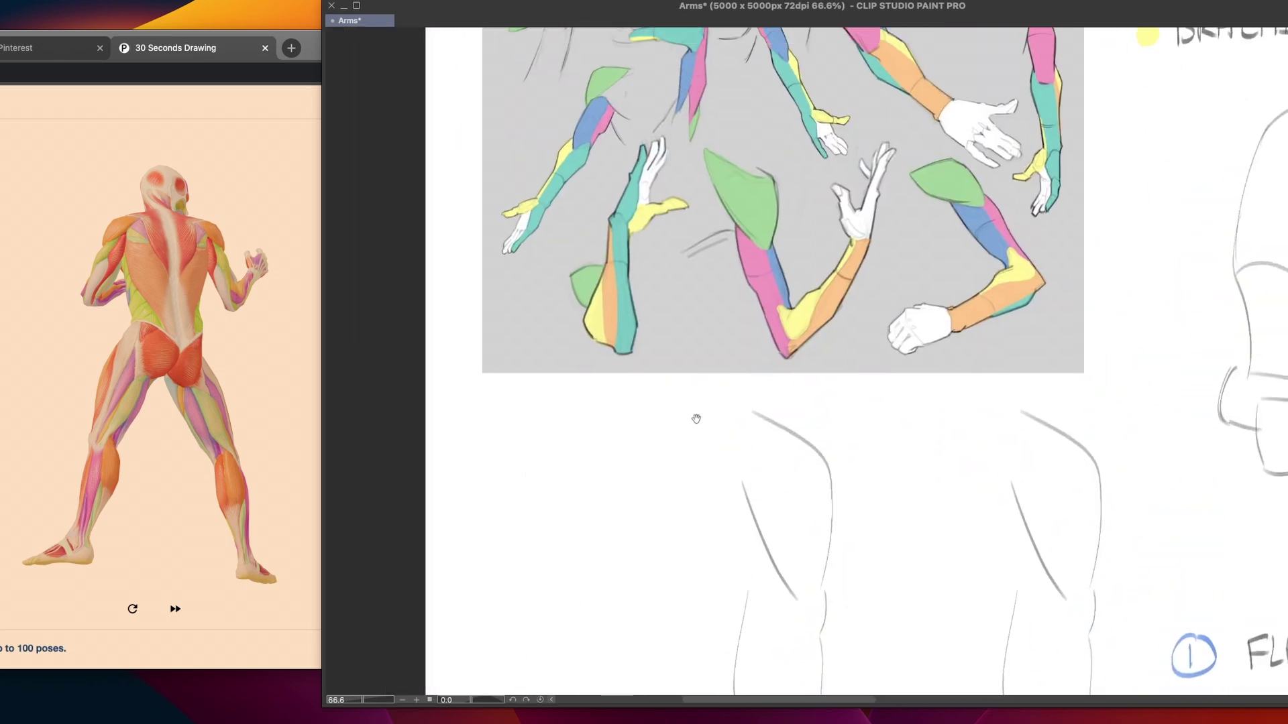
pyautogui.scroll(5, 690, 434)
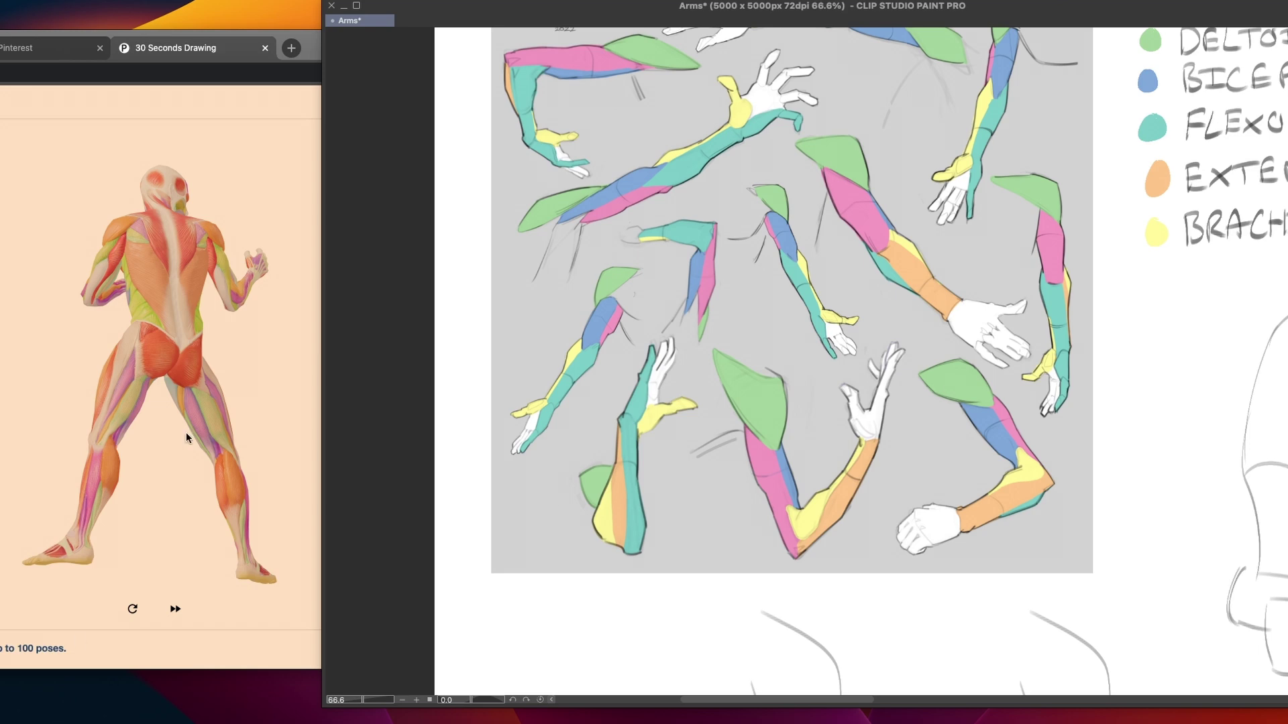
pyautogui.scroll(5, 606, 236)
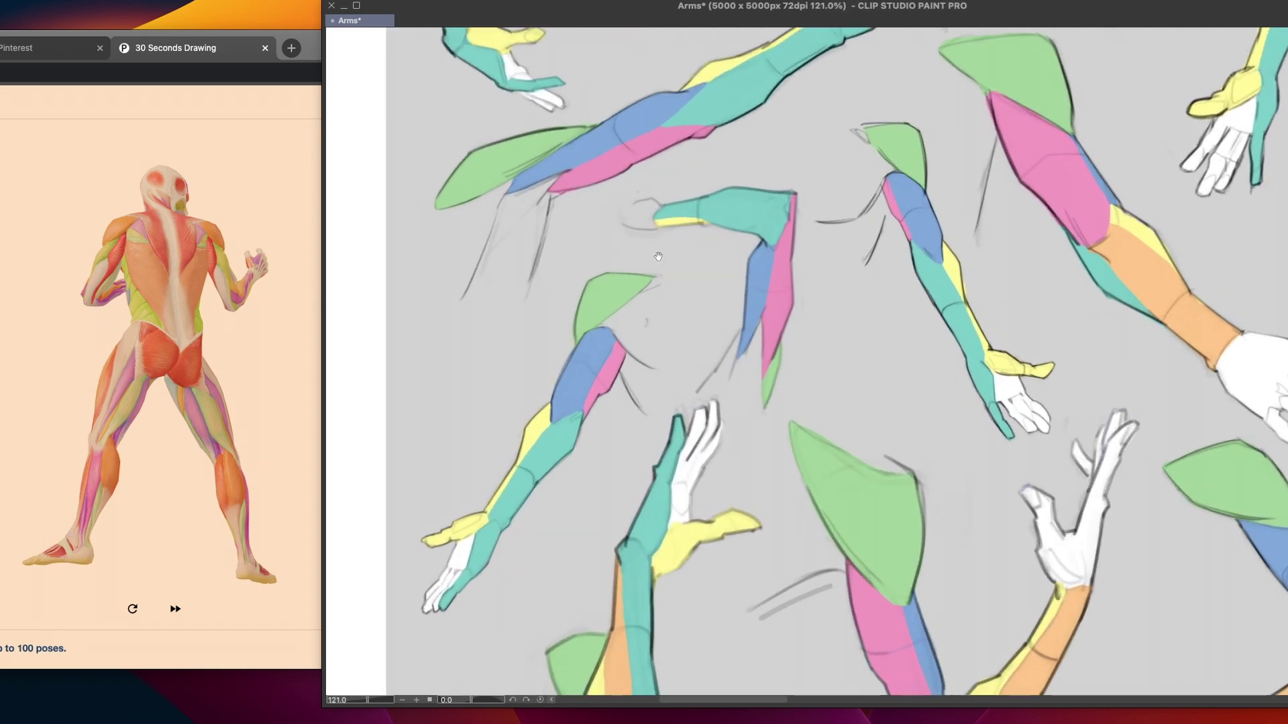
pyautogui.scroll(1, 782, 267)
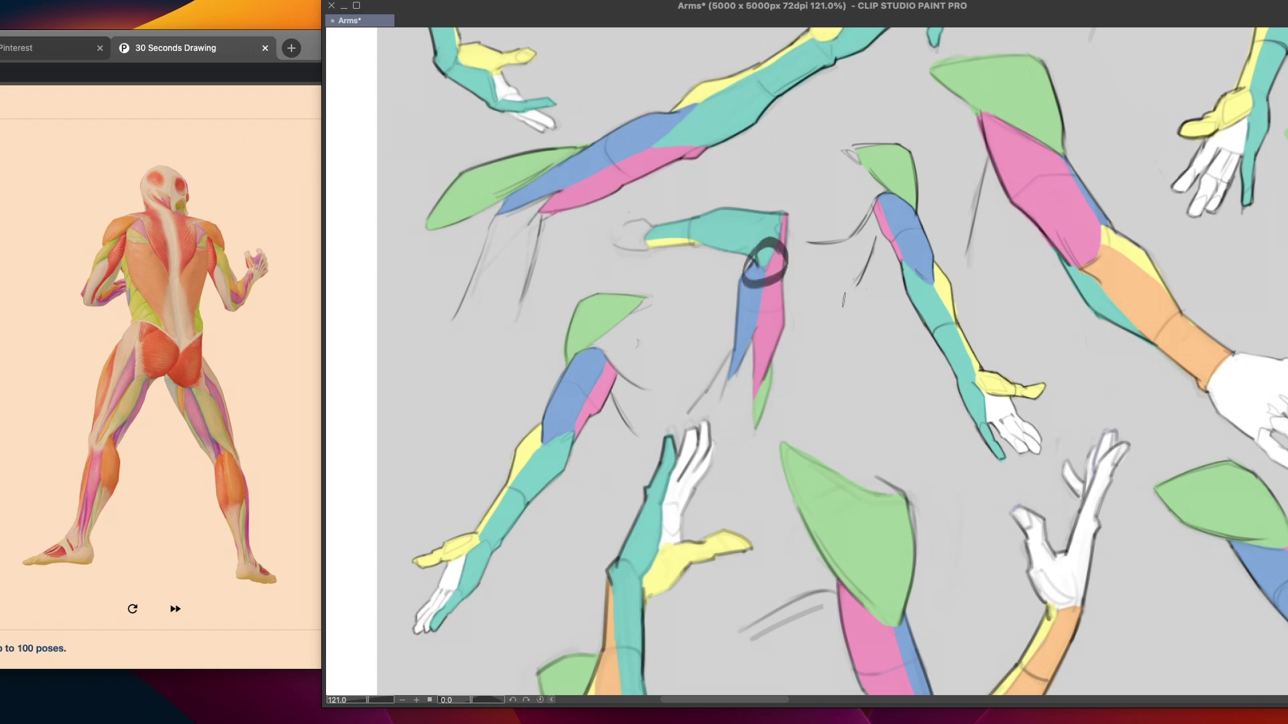
pyautogui.moveTo(672, 134); pyautogui.dragTo(682, 156)
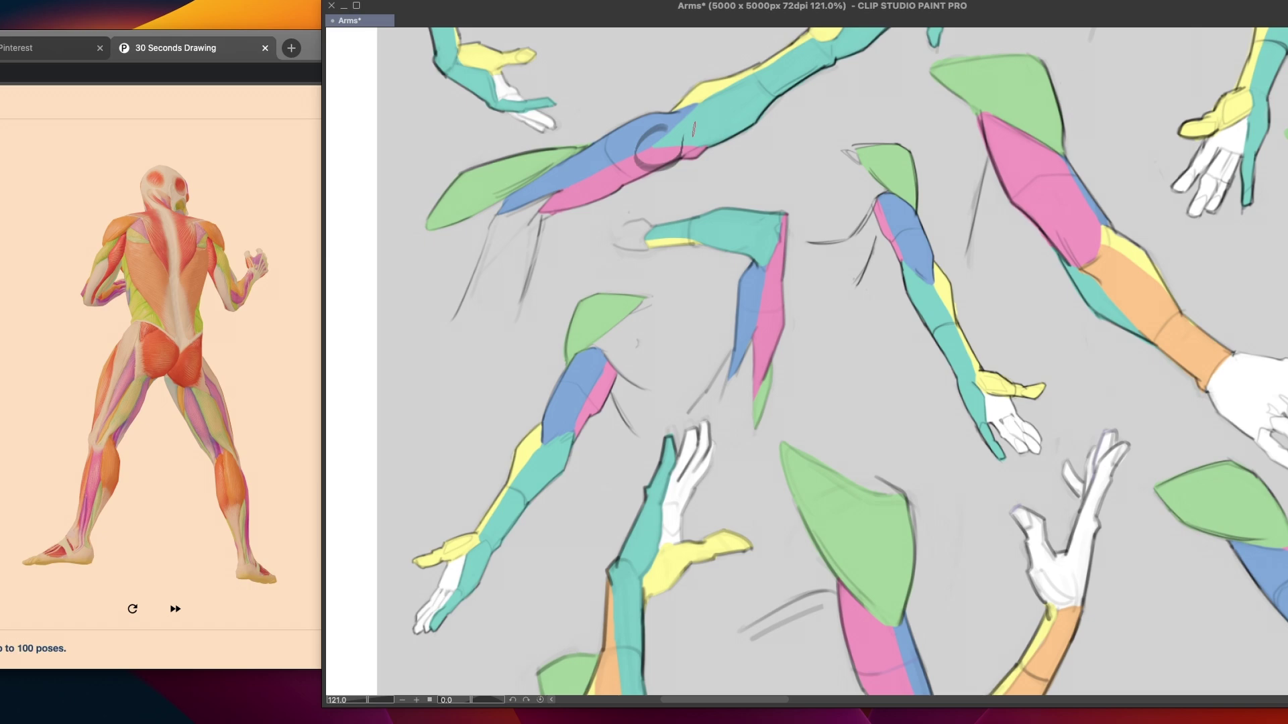
pyautogui.hotkey('ctrl', 'z')
pyautogui.scroll(2, 893, 275)
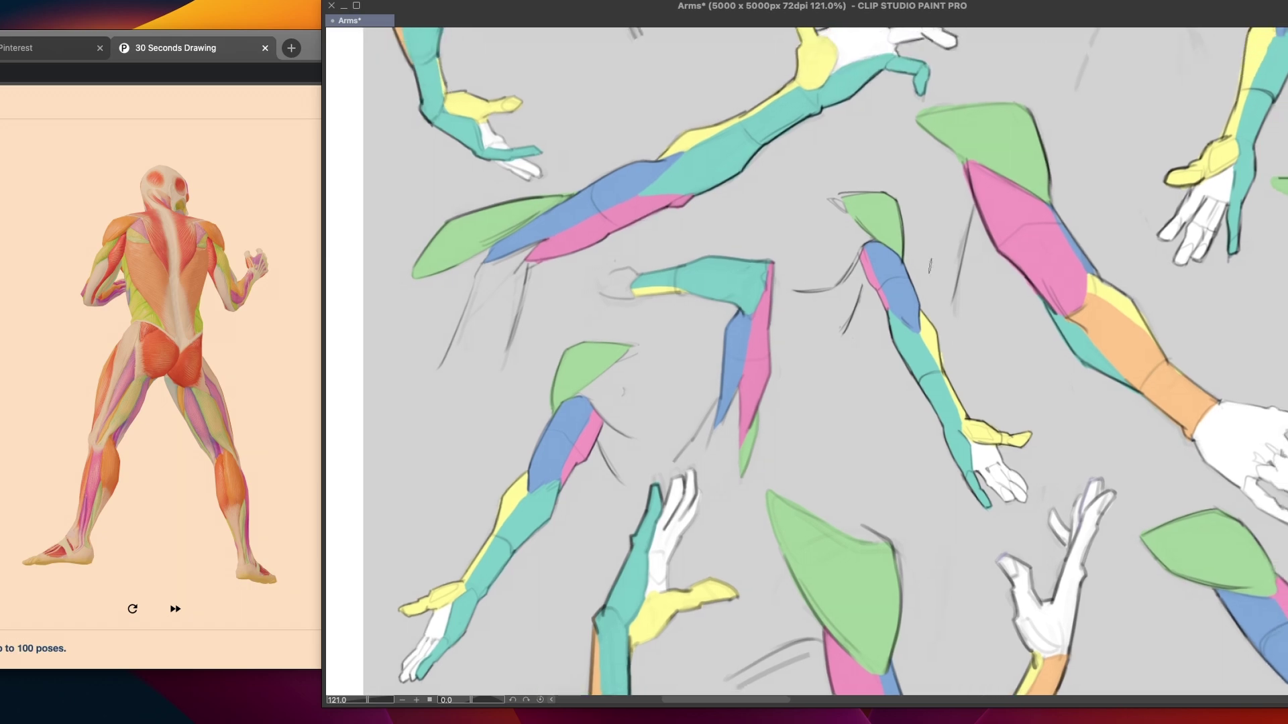
# Examine the yellow brachioradialis at the inner elbow of the V-shaped bent arm, marking it with temporary circles
pyautogui.scroll(-10, 1056, 384)
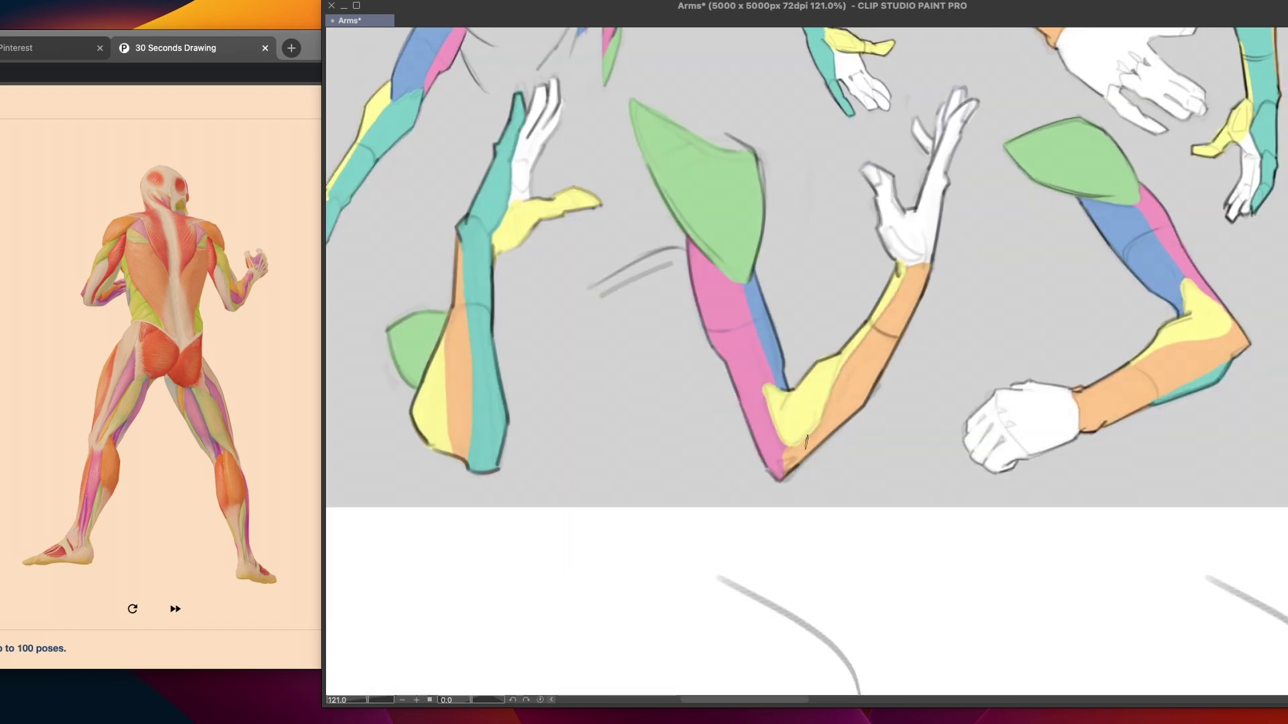
pyautogui.moveTo(791, 367); pyautogui.dragTo(817, 401)
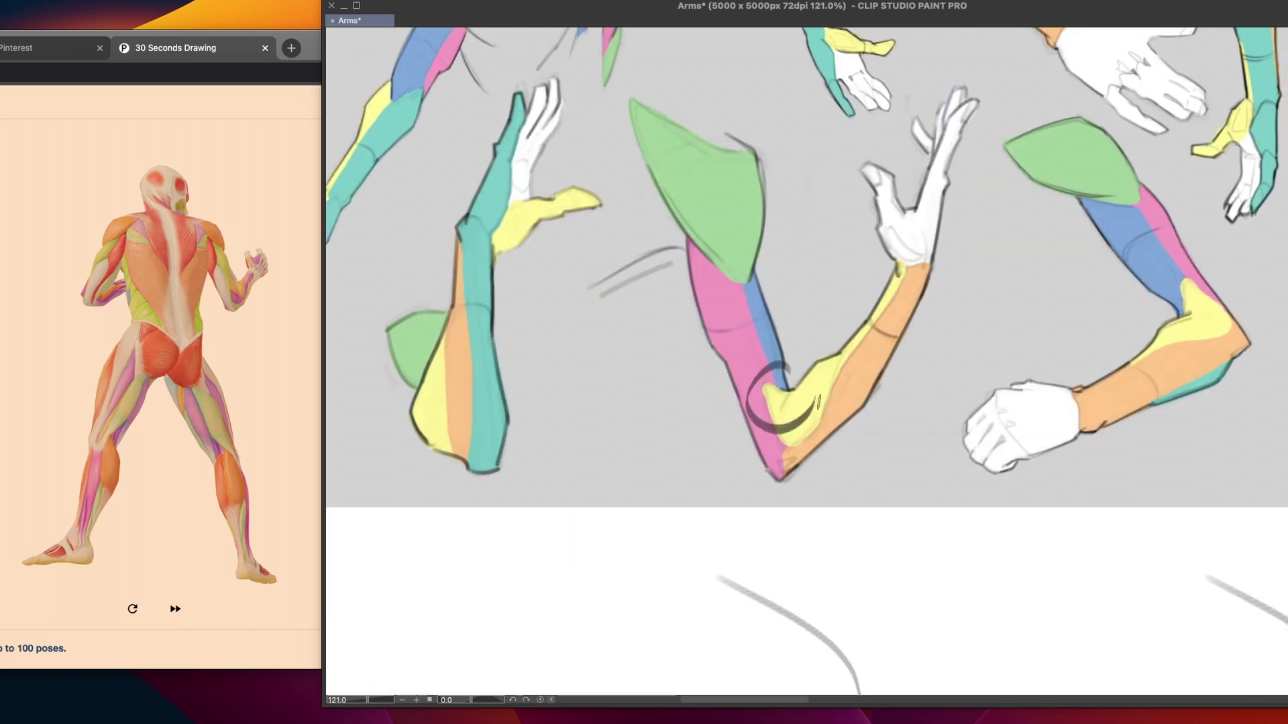
pyautogui.hotkey('ctrl', 'z')
pyautogui.hscroll(1, 816, 403)
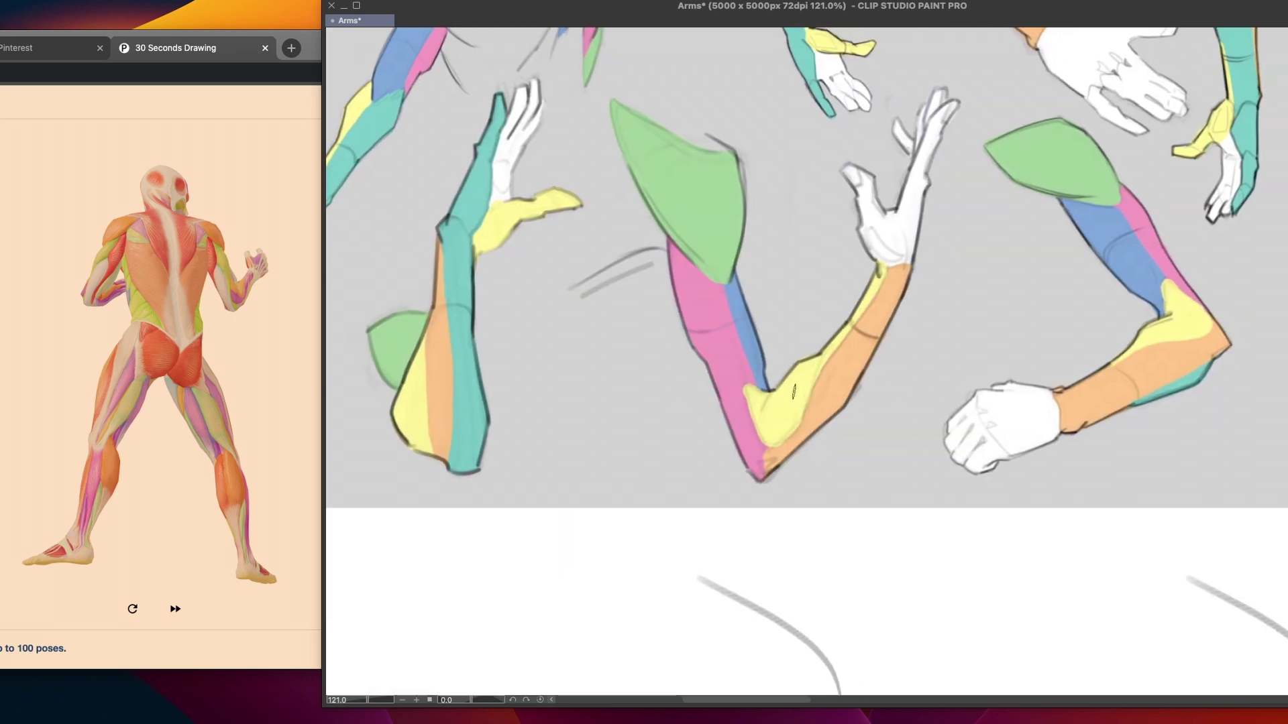
pyautogui.moveTo(765, 374); pyautogui.dragTo(778, 403)
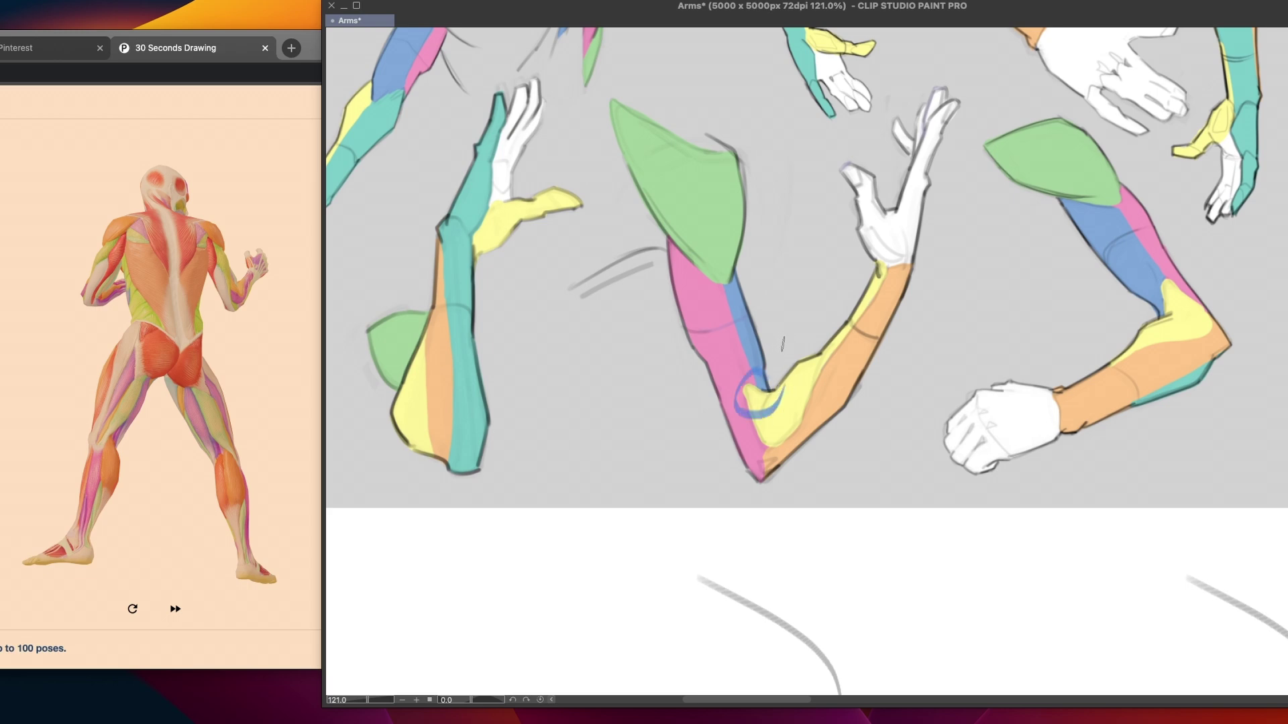
pyautogui.hotkey('ctrl', 'z')
pyautogui.moveTo(768, 407); pyautogui.dragTo(773, 392)
pyautogui.hotkey('ctrl', 'z')
# Compare the colour-coded studies with the bent elbow in the line sketches, temporarily circling its overlapping fold
pyautogui.moveTo(556, 120)
pyautogui.mouseDown()
pyautogui.moveTo(683, 483)
pyautogui.moveTo(695, 591)
pyautogui.mouseUp()
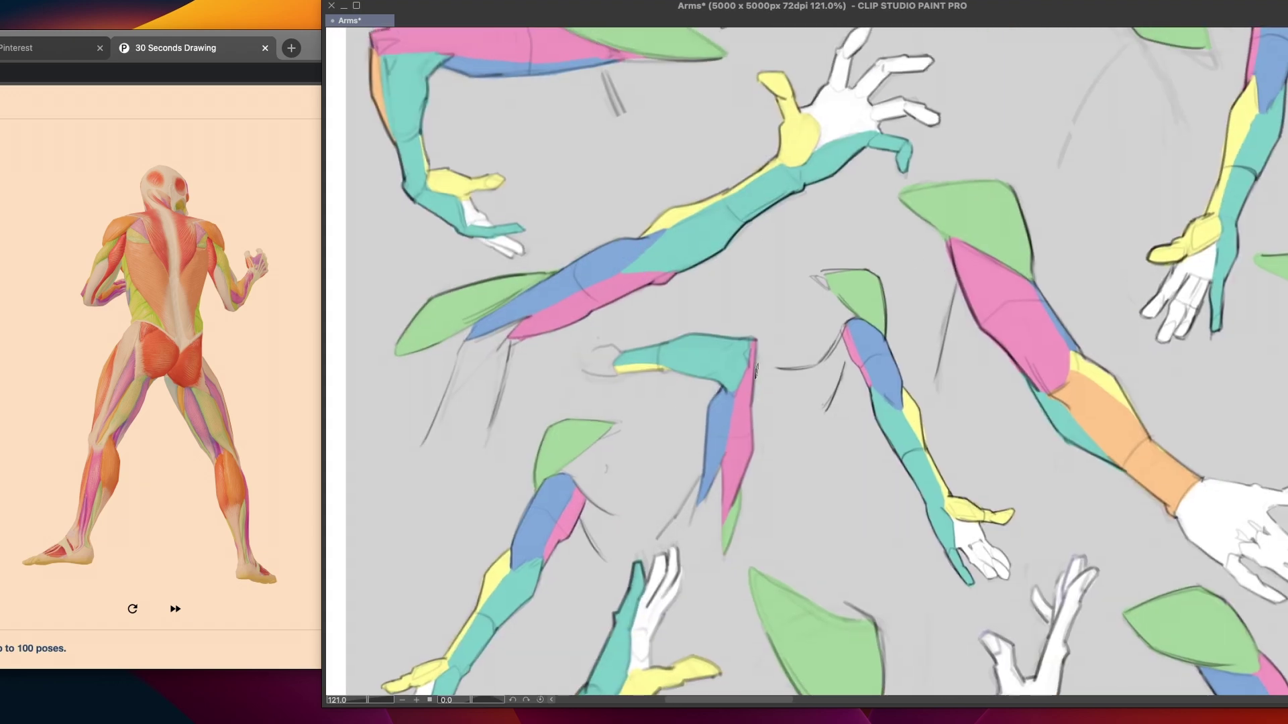
pyautogui.scroll(-6, 776, 465)
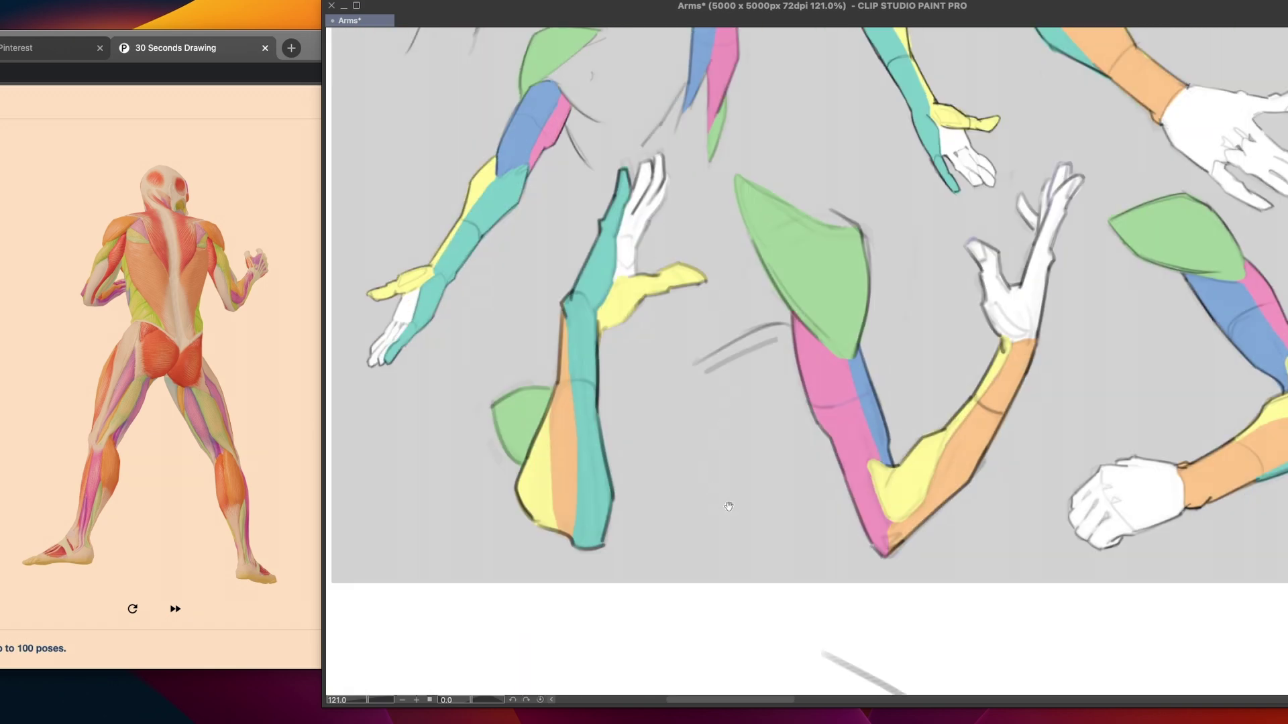
pyautogui.moveTo(728, 529); pyautogui.dragTo(727, 401)
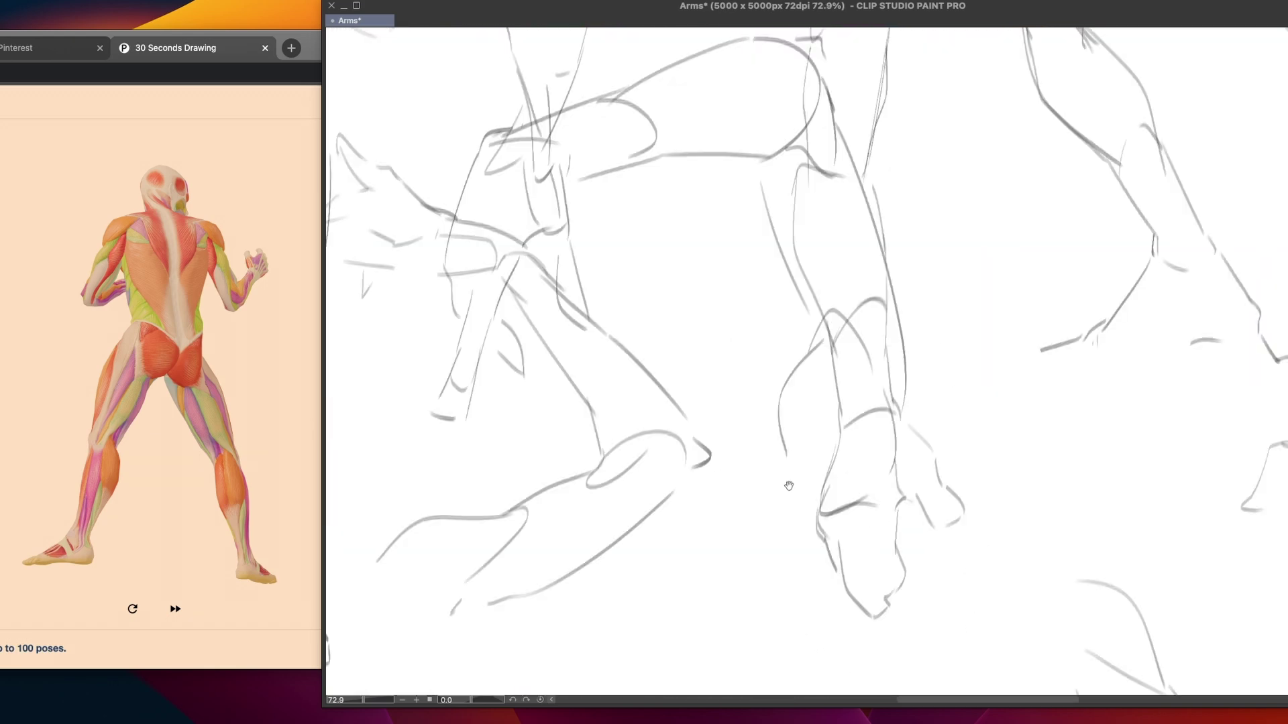
pyautogui.moveTo(798, 525)
pyautogui.mouseDown()
pyautogui.moveTo(921, 413)
pyautogui.moveTo(1009, 391)
pyautogui.mouseUp()
pyautogui.moveTo(802, 329)
pyautogui.mouseDown()
pyautogui.moveTo(770, 348)
pyautogui.moveTo(846, 335)
pyautogui.mouseUp()
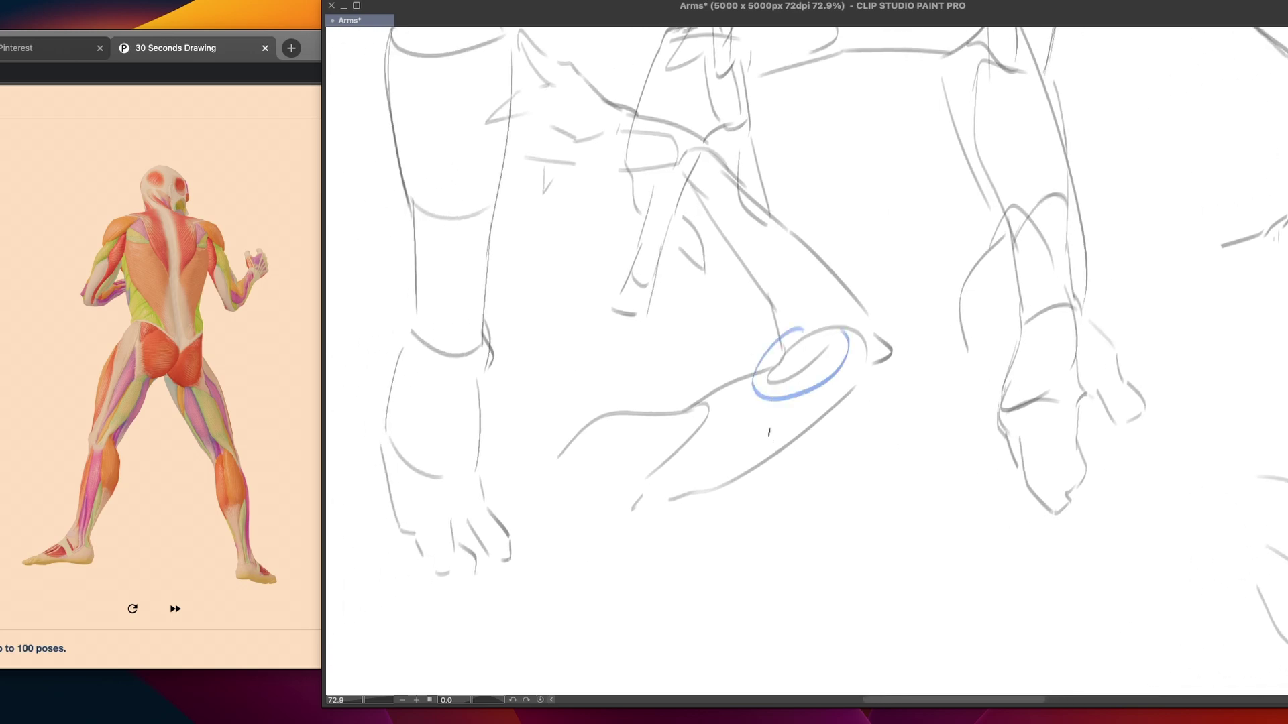
pyautogui.hotkey('ctrl', 'z')
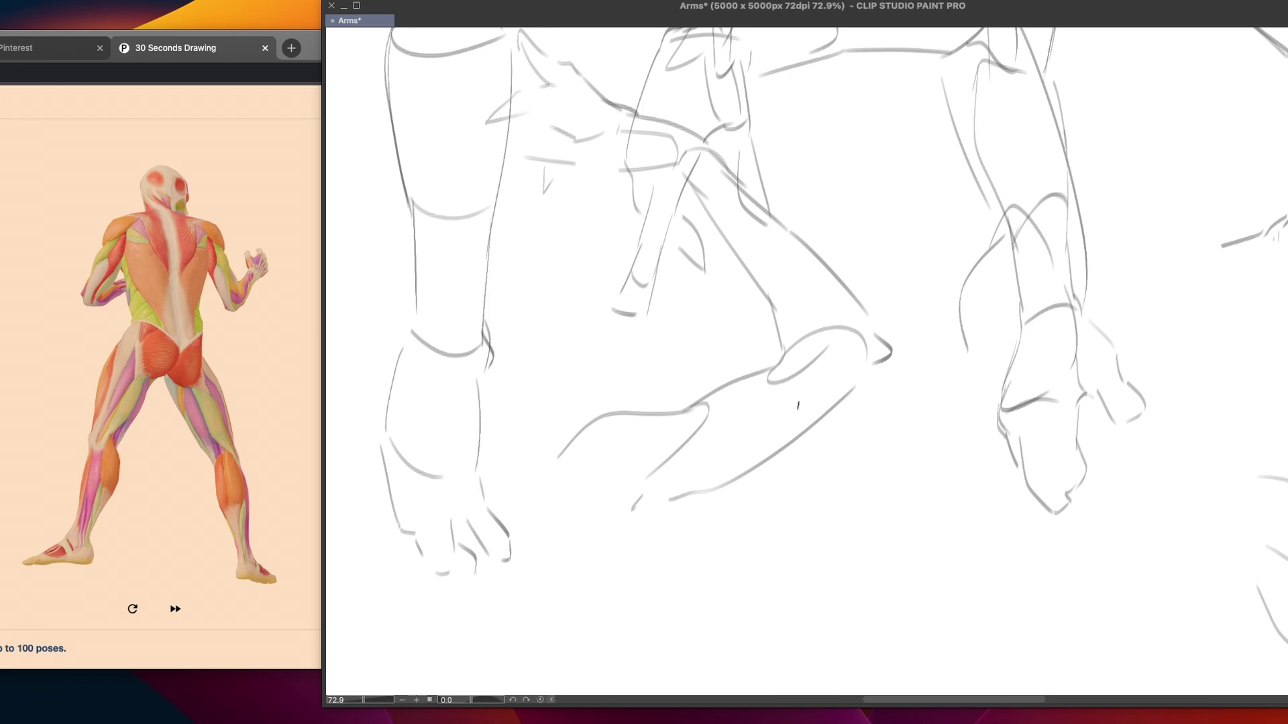
# Draw a narrow teardrop-shaped crease where the new arm's forearm folds against the upper arm
pyautogui.hscroll(-10, 598, 412)
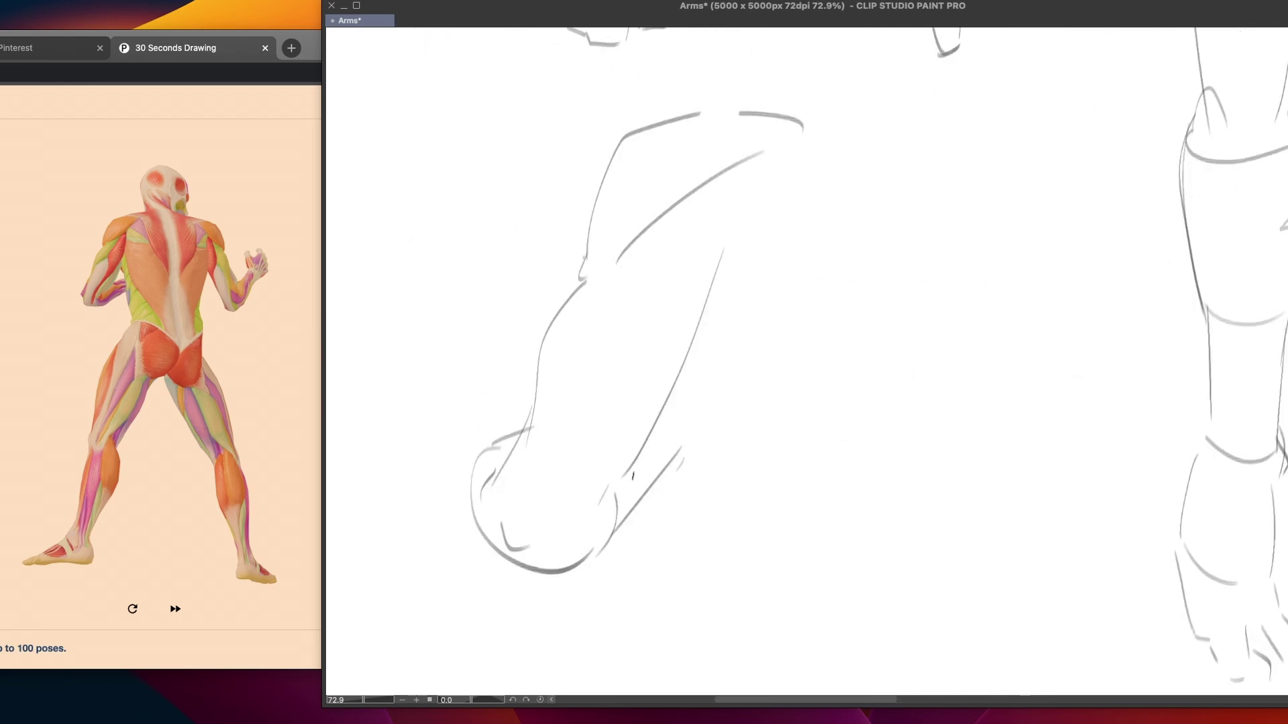
pyautogui.moveTo(641, 448)
pyautogui.mouseDown()
pyautogui.moveTo(594, 521)
pyautogui.moveTo(616, 500)
pyautogui.moveTo(579, 518)
pyautogui.mouseUp()
pyautogui.hotkey('ctrl', 'z')
pyautogui.moveTo(643, 446)
pyautogui.mouseDown()
pyautogui.moveTo(579, 530)
pyautogui.moveTo(616, 522)
pyautogui.mouseUp()
pyautogui.hotkey('ctrl', 'z')
pyautogui.hotkey('ctrl', 'z')
# Complete the foreshortened forearm with a rounded far end, a curved cross-contour line and a closing lower edge
pyautogui.scroll(-1, 728, 487)
pyautogui.hscroll(-2, 703, 489)
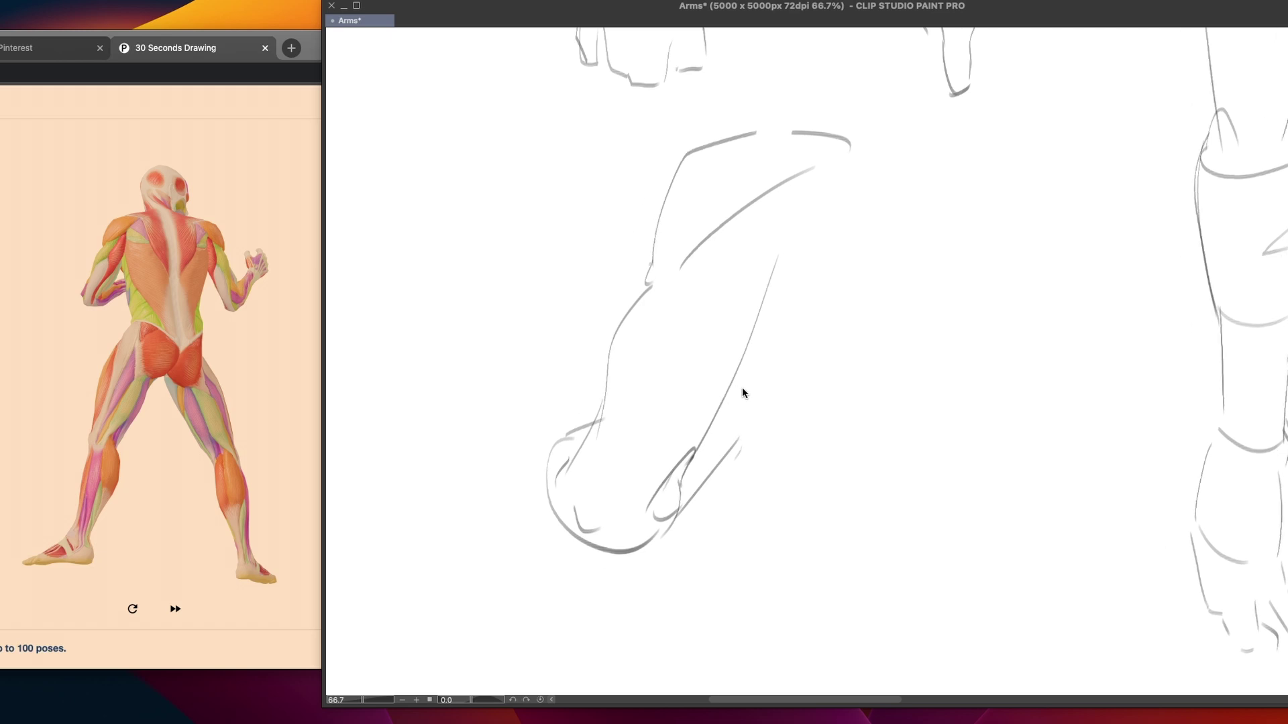
pyautogui.moveTo(708, 401)
pyautogui.mouseDown()
pyautogui.moveTo(753, 417)
pyautogui.moveTo(760, 410)
pyautogui.moveTo(741, 395)
pyautogui.moveTo(755, 393)
pyautogui.moveTo(773, 418)
pyautogui.mouseUp()
pyautogui.hotkey('ctrl', 'z')
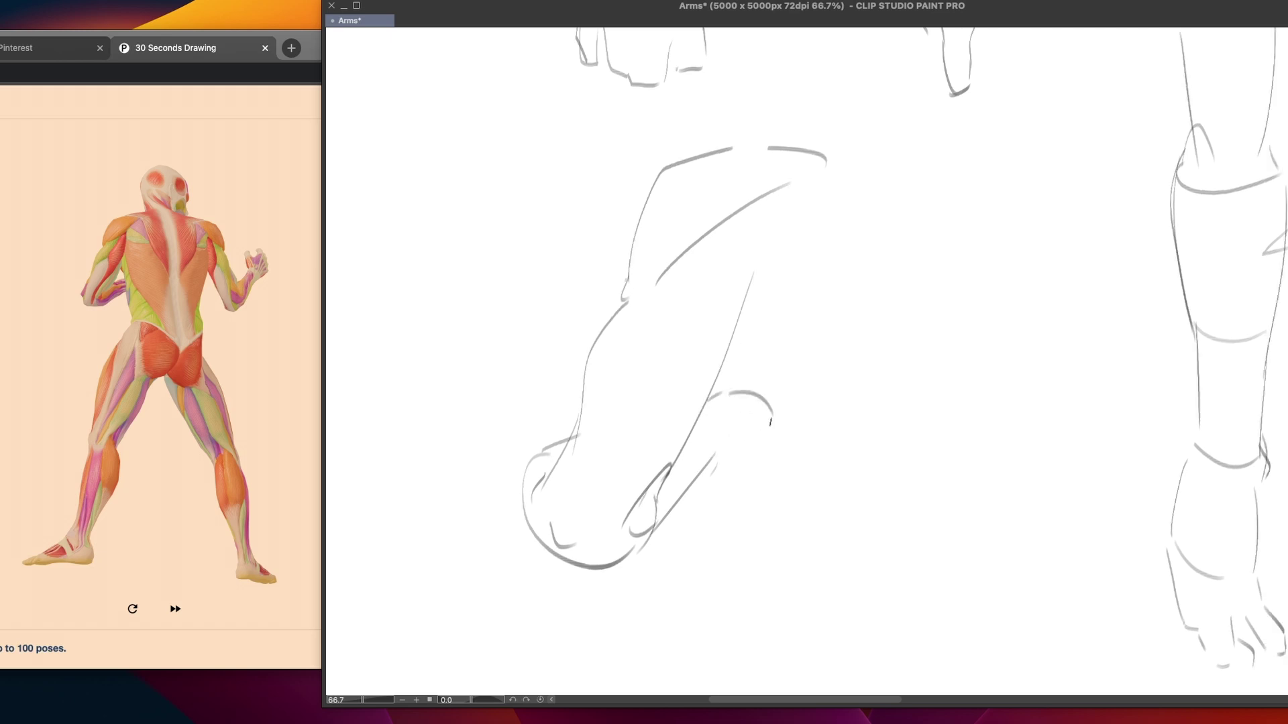
pyautogui.hotkey('ctrl', 'z')
pyautogui.moveTo(728, 394)
pyautogui.mouseDown()
pyautogui.moveTo(772, 423)
pyautogui.moveTo(754, 392)
pyautogui.moveTo(757, 435)
pyautogui.mouseUp()
pyautogui.hotkey('ctrl', 'z')
pyautogui.moveTo(701, 416); pyautogui.dragTo(721, 448)
pyautogui.moveTo(764, 423); pyautogui.dragTo(711, 471)
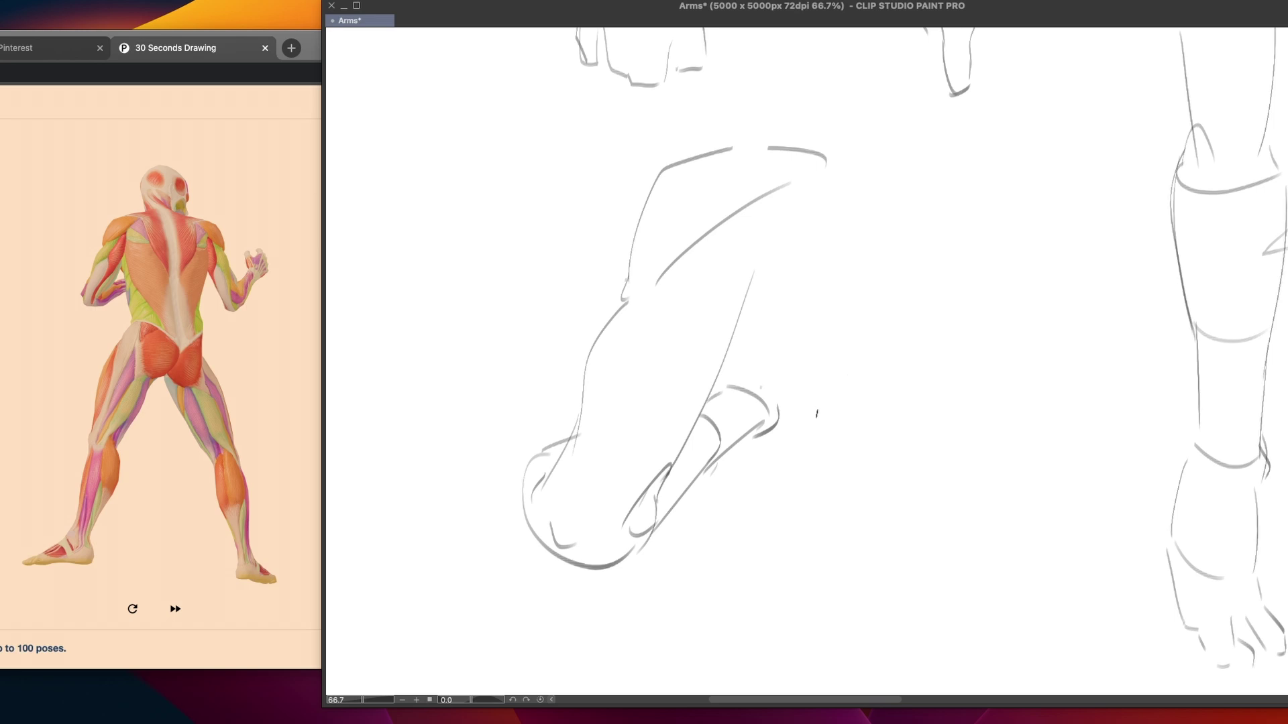
# Select the finished bent-arm sketch, move it up and left to free the drawing space, and clear the selection
pyautogui.press('m')
pyautogui.moveTo(898, 209)
pyautogui.mouseDown()
pyautogui.moveTo(657, 128)
pyautogui.moveTo(805, 512)
pyautogui.moveTo(777, 533)
pyautogui.mouseUp()
pyautogui.hotkey('ctrl', 't')
pyautogui.press('Escape')
pyautogui.moveTo(778, 466); pyautogui.dragTo(930, 551)
pyautogui.hotkey('ctrl', 'd')
# Draw a new bent arm's rounded shoulder with its lower muscle line, and the angled outer edge of the upper arm beneath it
pyautogui.moveTo(513, 160); pyautogui.dragTo(632, 283)
pyautogui.moveTo(548, 251); pyautogui.dragTo(629, 293)
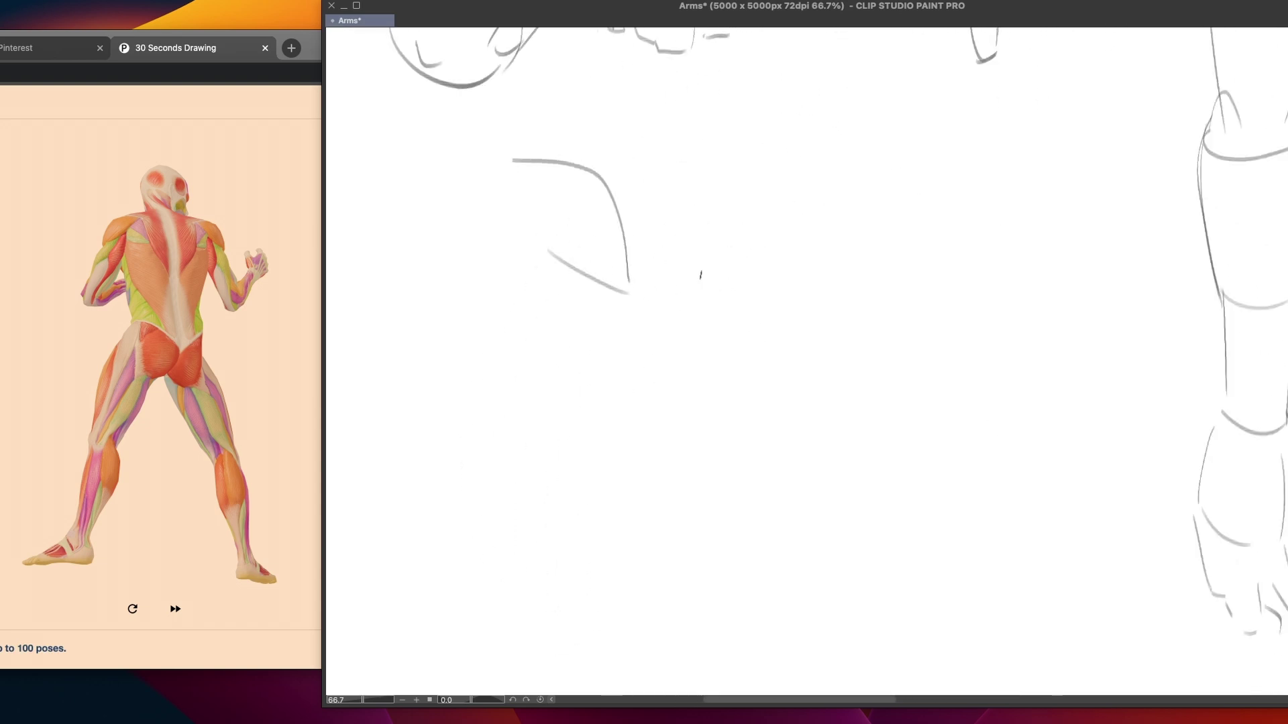
pyautogui.moveTo(549, 299); pyautogui.dragTo(654, 489)
pyautogui.hotkey('ctrl', 'z')
pyautogui.moveTo(548, 285)
pyautogui.mouseDown()
pyautogui.moveTo(550, 325)
pyautogui.moveTo(654, 477)
pyautogui.mouseUp()
pyautogui.hotkey('ctrl', 'z')
pyautogui.moveTo(554, 282)
pyautogui.mouseDown()
pyautogui.moveTo(555, 336)
pyautogui.moveTo(672, 498)
pyautogui.mouseUp()
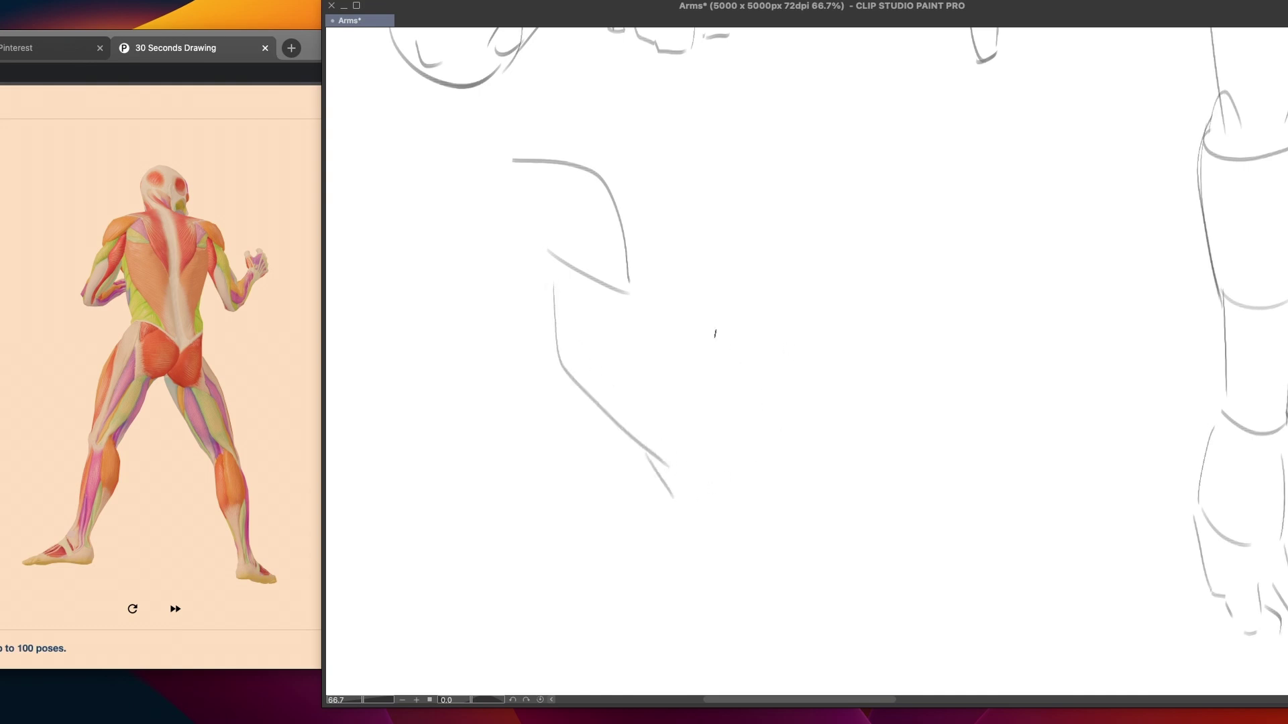
# Add the upper arm's straight inner edge, the rounded forearm mass at the elbow and the blunt elbow tip
pyautogui.moveTo(650, 306)
pyautogui.mouseDown()
pyautogui.moveTo(713, 423)
pyautogui.moveTo(763, 456)
pyautogui.moveTo(737, 496)
pyautogui.mouseUp()
pyautogui.hotkey('ctrl', 'z')
pyautogui.moveTo(711, 406)
pyautogui.mouseDown()
pyautogui.moveTo(763, 460)
pyautogui.moveTo(736, 497)
pyautogui.moveTo(696, 507)
pyautogui.moveTo(726, 502)
pyautogui.mouseUp()
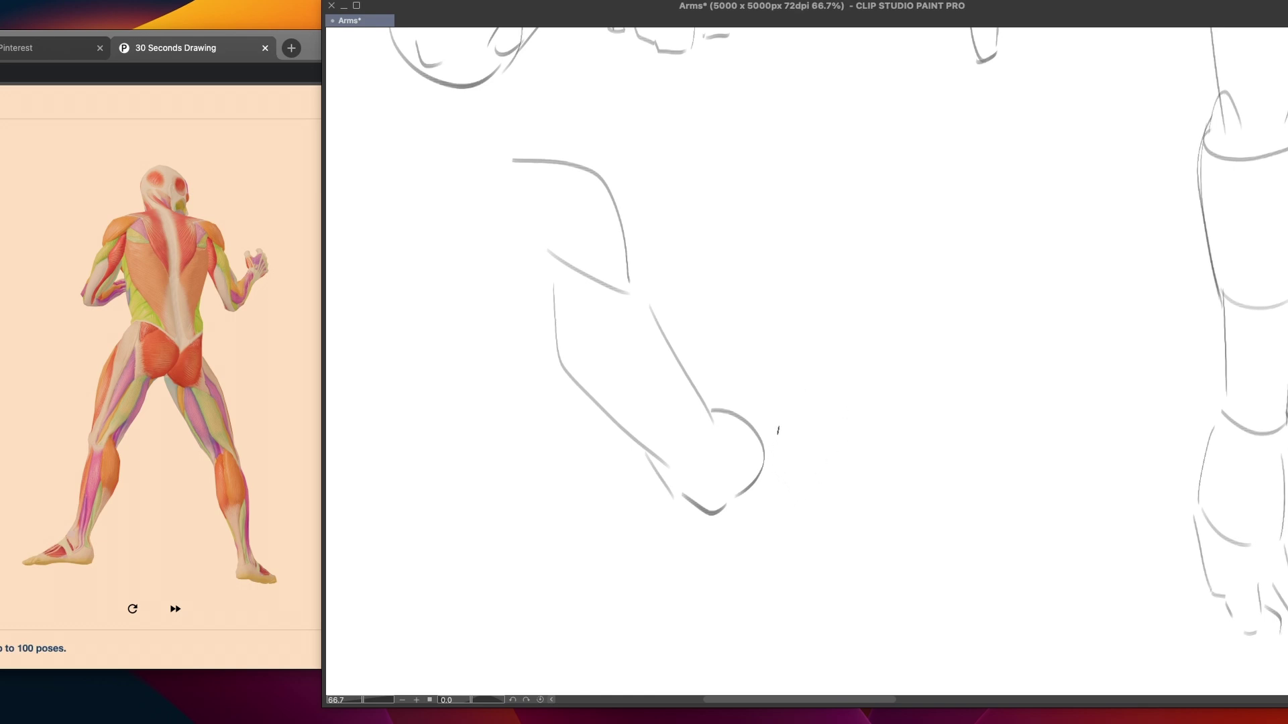
# Temporarily mark the upper arm with an arrow and bulkier contour lines outside both edges
pyautogui.moveTo(771, 310)
pyautogui.mouseDown()
pyautogui.moveTo(716, 335)
pyautogui.moveTo(730, 346)
pyautogui.mouseUp()
pyautogui.moveTo(531, 294)
pyautogui.mouseDown()
pyautogui.moveTo(540, 421)
pyautogui.moveTo(630, 456)
pyautogui.mouseUp()
pyautogui.hotkey('ctrl', 'z')
pyautogui.moveTo(538, 292); pyautogui.dragTo(621, 468)
pyautogui.moveTo(664, 301); pyautogui.dragTo(715, 395)
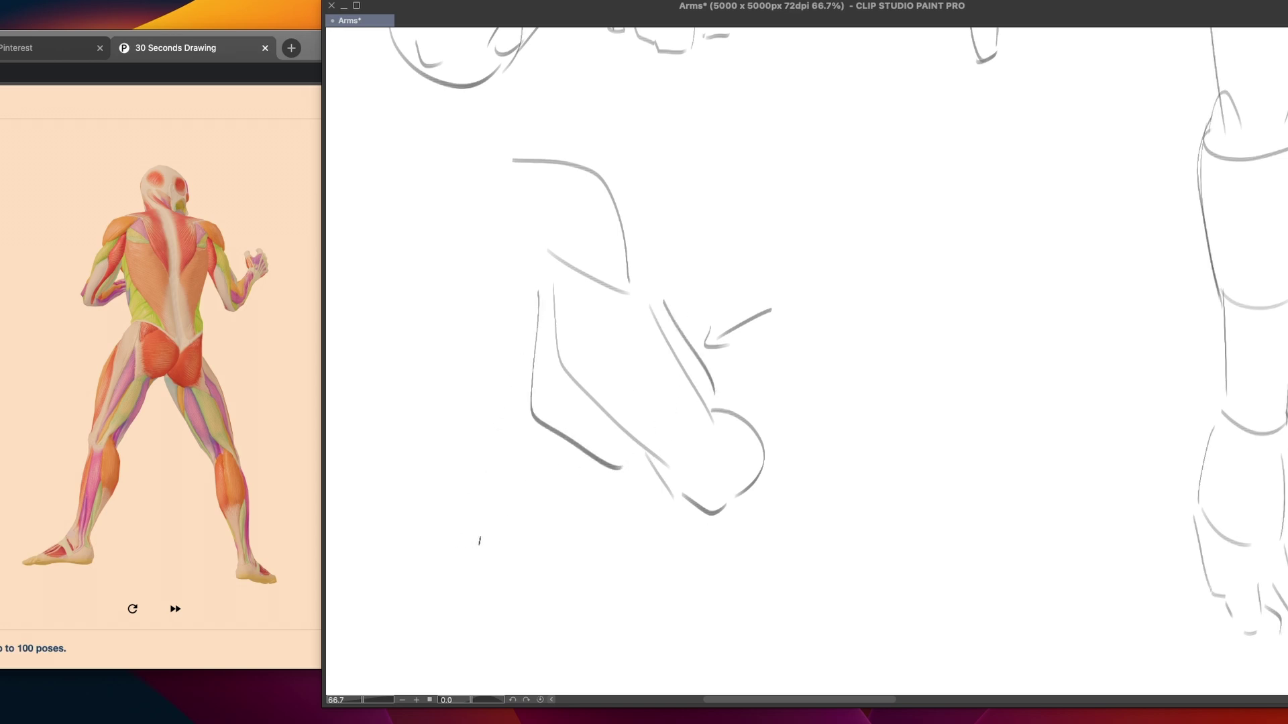
pyautogui.hotkey('ctrl', 'z')
pyautogui.hotkey('ctrl', 'z')
pyautogui.hotkey('ctrl', 'z')
pyautogui.hotkey('ctrl', 'z')
# Outline the foreshortened forearm rising from the elbow, with its upper edge, rounded wrist end and lower edge
pyautogui.moveTo(708, 406)
pyautogui.mouseDown()
pyautogui.moveTo(771, 384)
pyautogui.moveTo(809, 337)
pyautogui.moveTo(836, 339)
pyautogui.moveTo(837, 355)
pyautogui.moveTo(831, 344)
pyautogui.mouseUp()
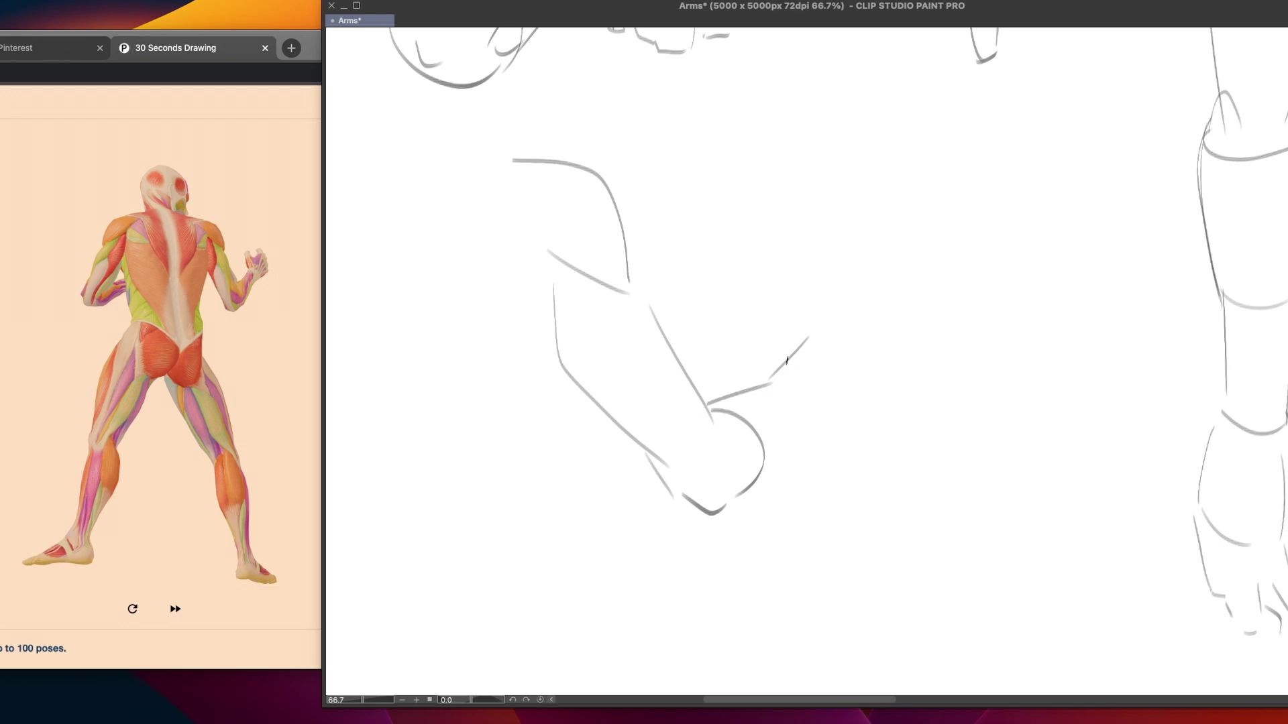
pyautogui.moveTo(808, 339)
pyautogui.mouseDown()
pyautogui.moveTo(822, 353)
pyautogui.moveTo(821, 342)
pyautogui.moveTo(824, 398)
pyautogui.moveTo(790, 433)
pyautogui.mouseUp()
pyautogui.hotkey('ctrl', 'z')
pyautogui.hotkey('ctrl', 'z')
pyautogui.hotkey('ctrl', 'z')
pyautogui.moveTo(825, 392); pyautogui.dragTo(771, 473)
pyautogui.moveTo(930, 355)
pyautogui.mouseDown()
pyautogui.moveTo(967, 379)
pyautogui.moveTo(970, 447)
pyautogui.moveTo(1025, 571)
pyautogui.moveTo(1080, 620)
pyautogui.mouseUp()
pyautogui.hotkey('ctrl', 'z')
pyautogui.moveTo(957, 341); pyautogui.dragTo(1036, 540)
pyautogui.hotkey('ctrl', 'z')
# Draw the curved cross-contour line where the forearm narrows towards the wrist
pyautogui.moveTo(769, 387); pyautogui.dragTo(805, 446)
pyautogui.hotkey('ctrl', 'z')
pyautogui.moveTo(771, 380)
pyautogui.mouseDown()
pyautogui.moveTo(797, 388)
pyautogui.moveTo(801, 433)
pyautogui.mouseUp()
pyautogui.hotkey('ctrl', 'z')
pyautogui.moveTo(773, 383)
pyautogui.mouseDown()
pyautogui.moveTo(790, 387)
pyautogui.moveTo(796, 429)
pyautogui.mouseUp()
# Try an outer side curve and a short bent mark for the hand beyond the wrist
pyautogui.moveTo(857, 302); pyautogui.dragTo(855, 373)
pyautogui.hotkey('ctrl', 'z')
pyautogui.moveTo(858, 302)
pyautogui.mouseDown()
pyautogui.moveTo(870, 417)
pyautogui.moveTo(842, 405)
pyautogui.mouseUp()
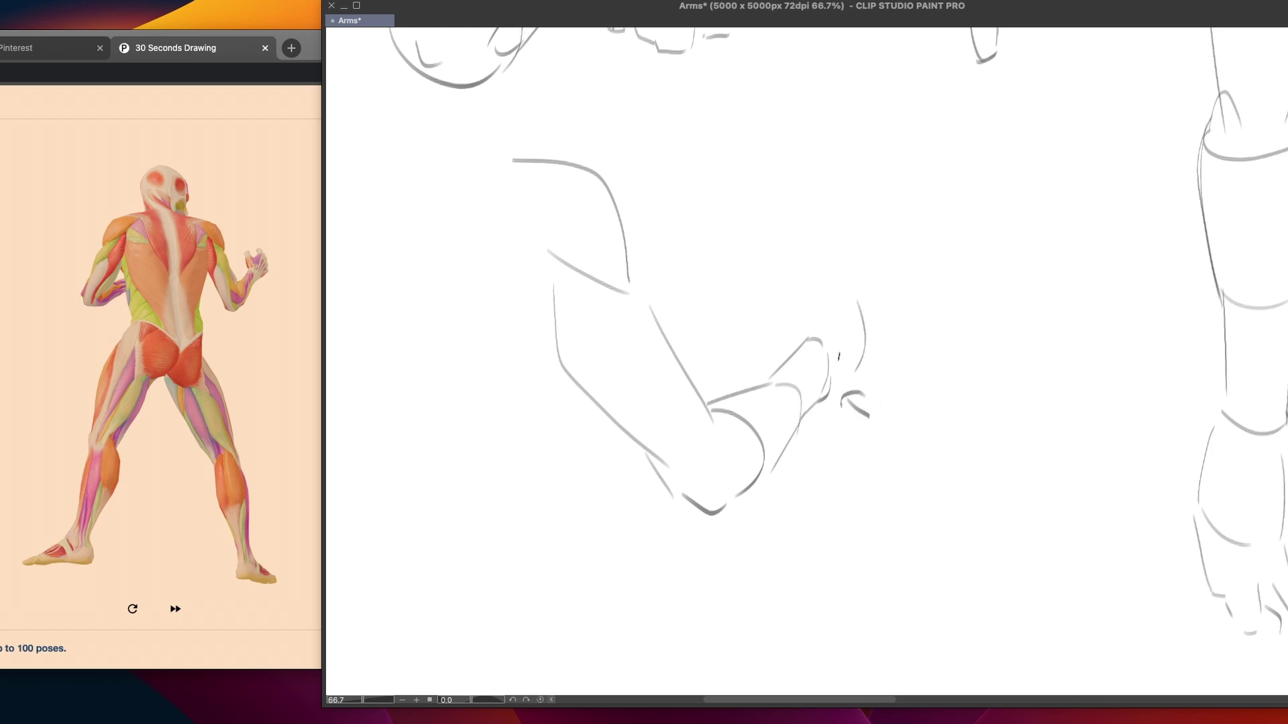
pyautogui.moveTo(804, 337)
pyautogui.mouseDown()
pyautogui.moveTo(821, 339)
pyautogui.moveTo(833, 402)
pyautogui.moveTo(808, 396)
pyautogui.mouseUp()
pyautogui.hotkey('ctrl', 'z')
pyautogui.hotkey('ctrl', 'z')
pyautogui.hotkey('ctrl', 'z')
# Temporarily sketch a long narrow box beside the hand with bulging muscle contours above and below it
pyautogui.moveTo(920, 382)
pyautogui.mouseDown()
pyautogui.moveTo(1134, 387)
pyautogui.moveTo(921, 404)
pyautogui.moveTo(1140, 415)
pyautogui.mouseUp()
pyautogui.hotkey('ctrl', 'z')
pyautogui.moveTo(928, 403)
pyautogui.mouseDown()
pyautogui.moveTo(1149, 403)
pyautogui.moveTo(1166, 387)
pyautogui.moveTo(1164, 407)
pyautogui.mouseUp()
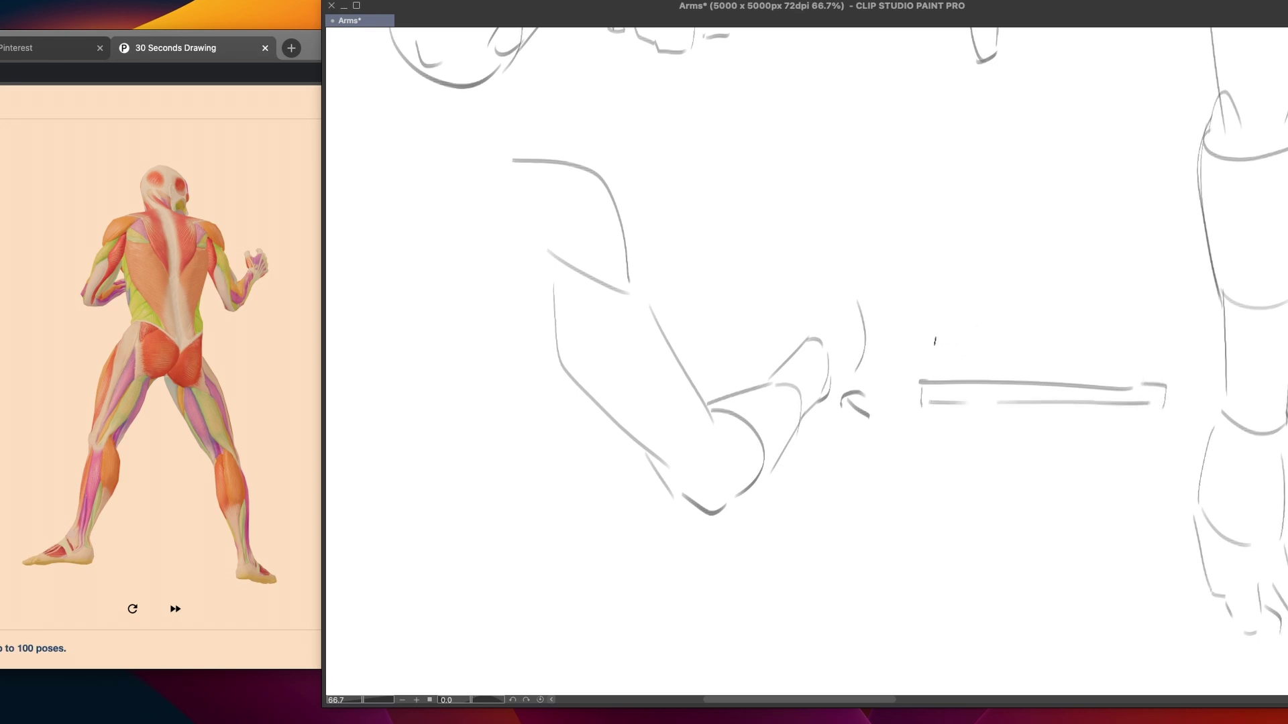
pyautogui.moveTo(921, 330)
pyautogui.mouseDown()
pyautogui.moveTo(958, 325)
pyautogui.moveTo(1059, 384)
pyautogui.mouseUp()
pyautogui.hotkey('ctrl', 'z')
pyautogui.moveTo(909, 341)
pyautogui.mouseDown()
pyautogui.moveTo(995, 351)
pyautogui.moveTo(1068, 380)
pyautogui.mouseUp()
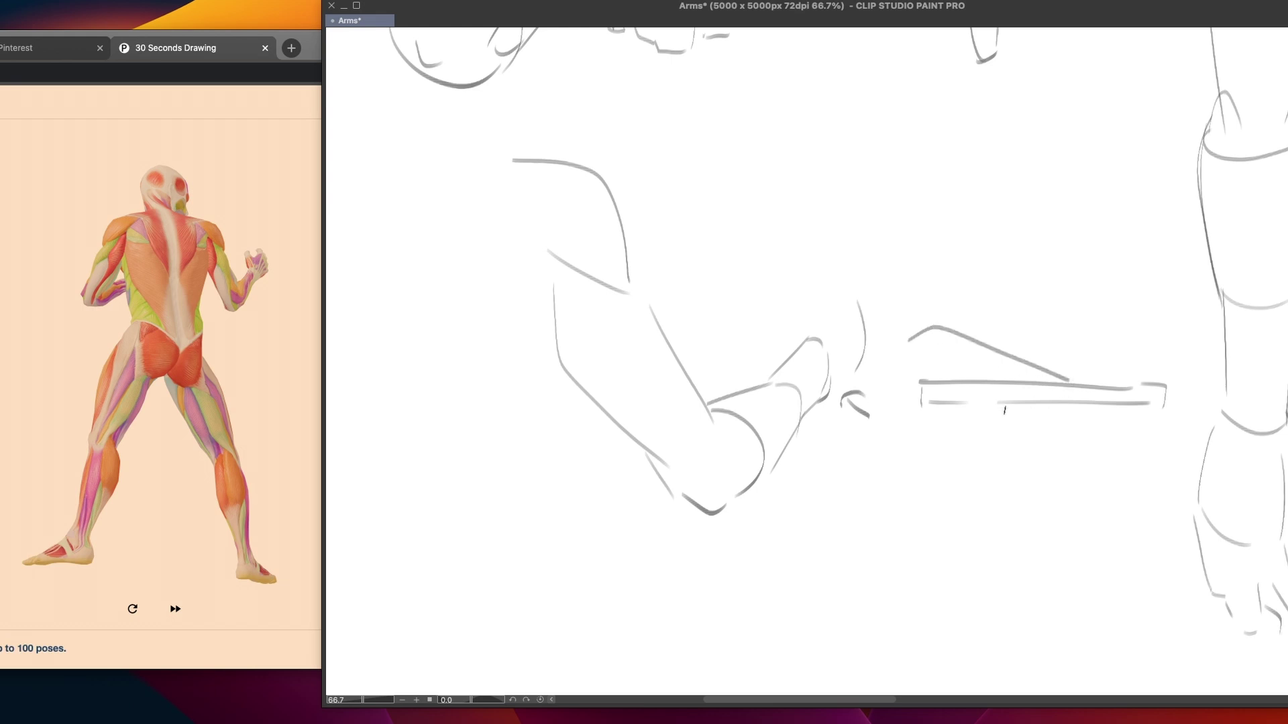
pyautogui.moveTo(925, 416)
pyautogui.mouseDown()
pyautogui.moveTo(998, 428)
pyautogui.moveTo(1157, 412)
pyautogui.mouseUp()
pyautogui.hotkey('ctrl', 'z')
pyautogui.moveTo(922, 415); pyautogui.dragTo(1126, 409)
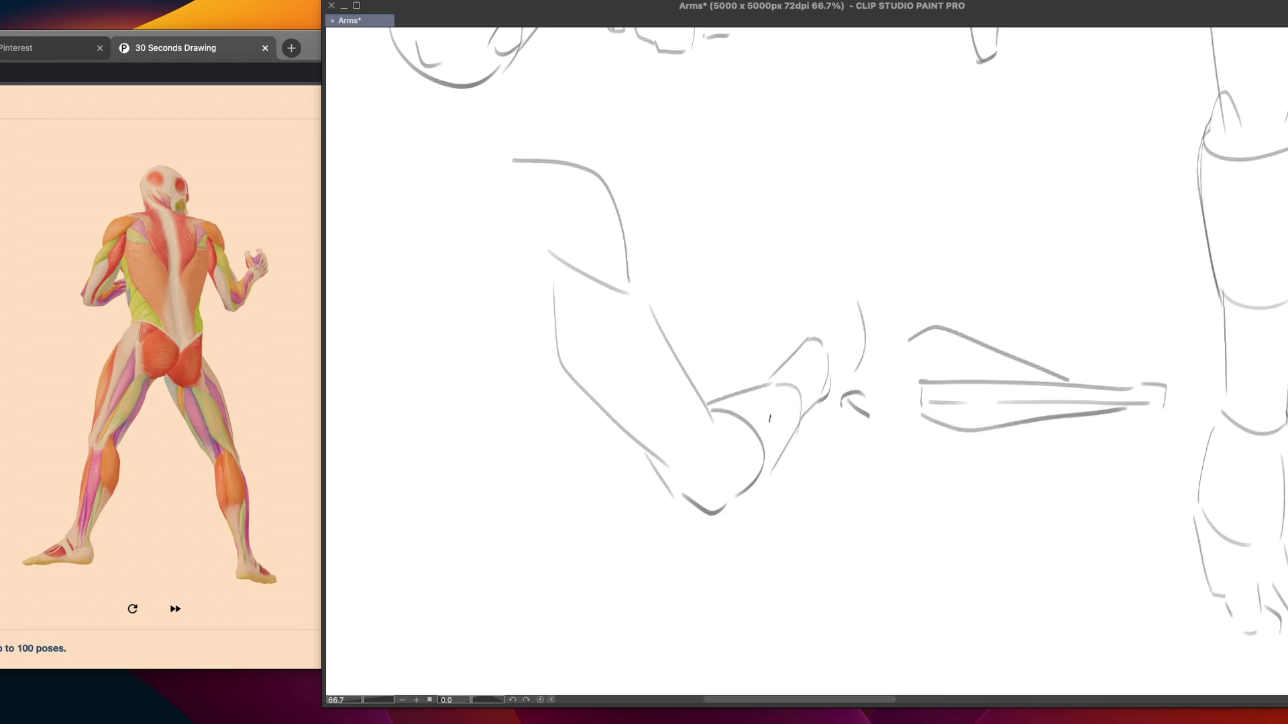
pyautogui.hotkey('ctrl', 'z')
pyautogui.hotkey('ctrl', 'z')
pyautogui.hotkey('ctrl', 'z')
pyautogui.hotkey('ctrl', 'z')
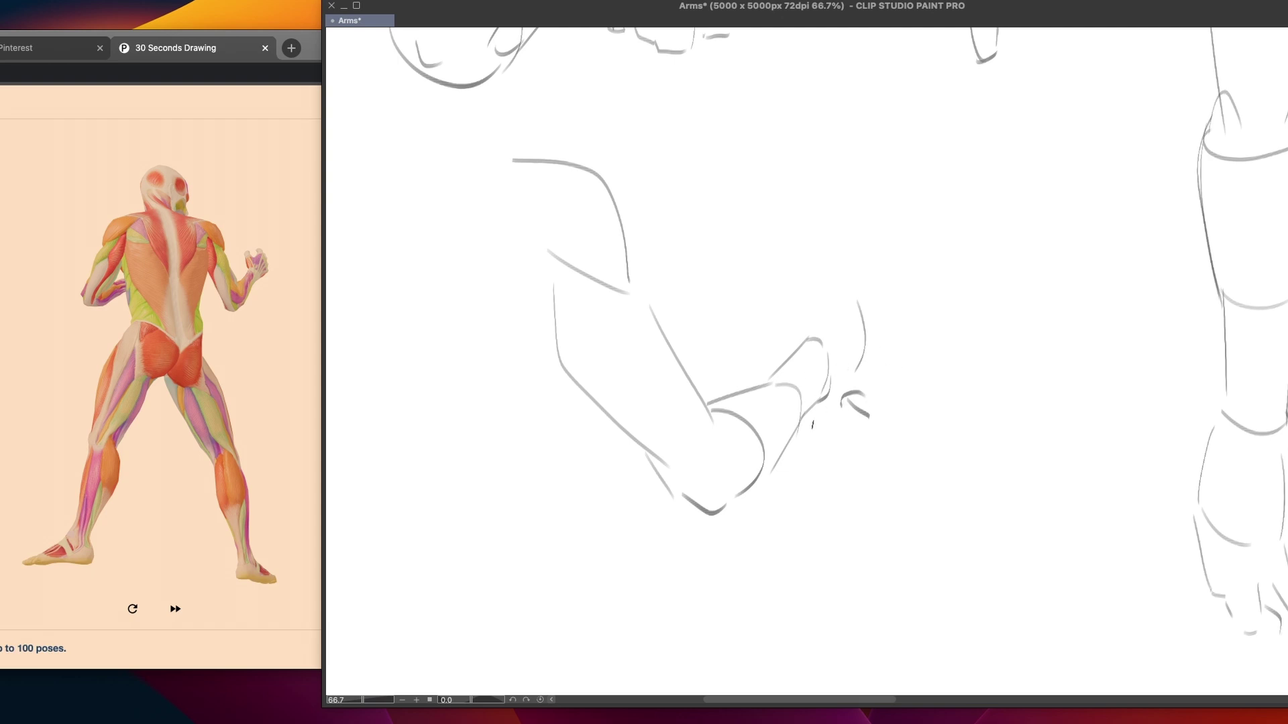
# Compare the bent arm with the earlier hanging arm, temporarily tracing the hanging forearm's contours
pyautogui.moveTo(880, 332); pyautogui.dragTo(575, 359)
pyautogui.moveTo(795, 367); pyautogui.dragTo(744, 340)
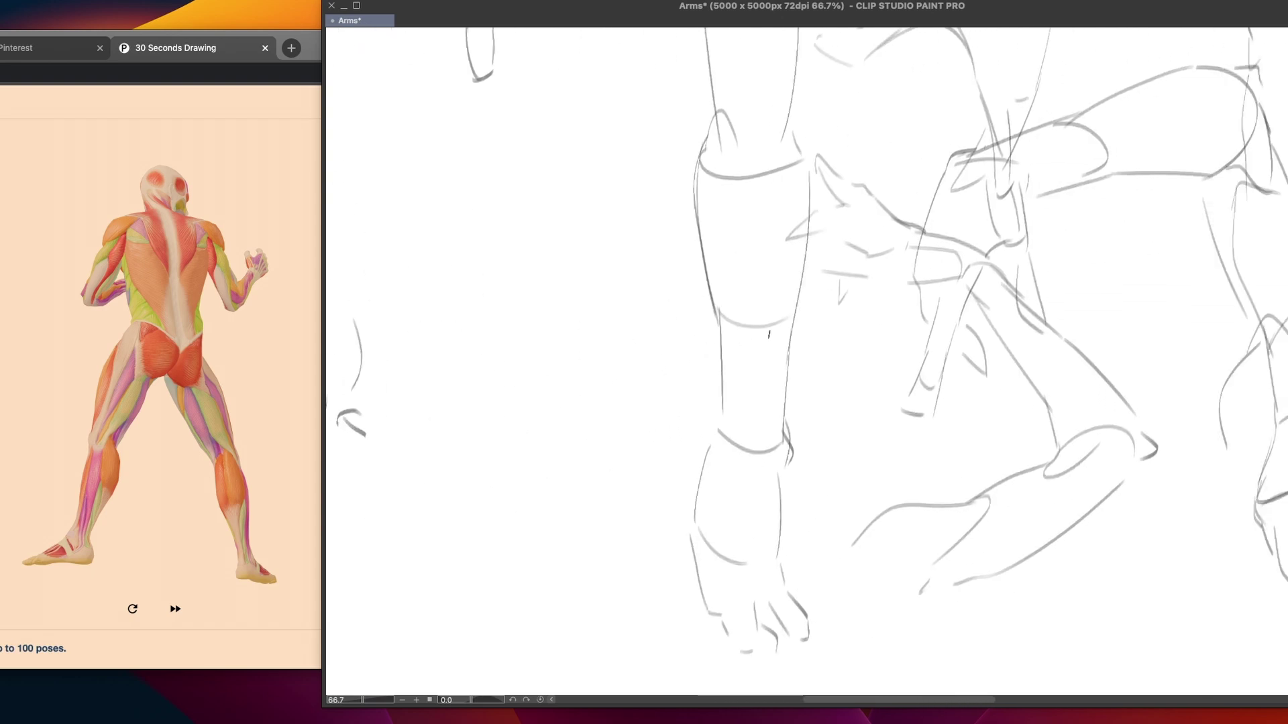
pyautogui.moveTo(691, 152)
pyautogui.mouseDown()
pyautogui.moveTo(682, 199)
pyautogui.moveTo(715, 347)
pyautogui.moveTo(705, 417)
pyautogui.mouseUp()
pyautogui.moveTo(806, 336); pyautogui.dragTo(800, 422)
pyautogui.hotkey('ctrl', 'z')
pyautogui.hotkey('ctrl', 'z')
pyautogui.hotkey('ctrl', 'z')
pyautogui.moveTo(589, 359)
pyautogui.mouseDown()
pyautogui.moveTo(785, 325)
pyautogui.moveTo(676, 363)
pyautogui.moveTo(785, 361)
pyautogui.moveTo(856, 340)
pyautogui.moveTo(816, 300)
pyautogui.mouseUp()
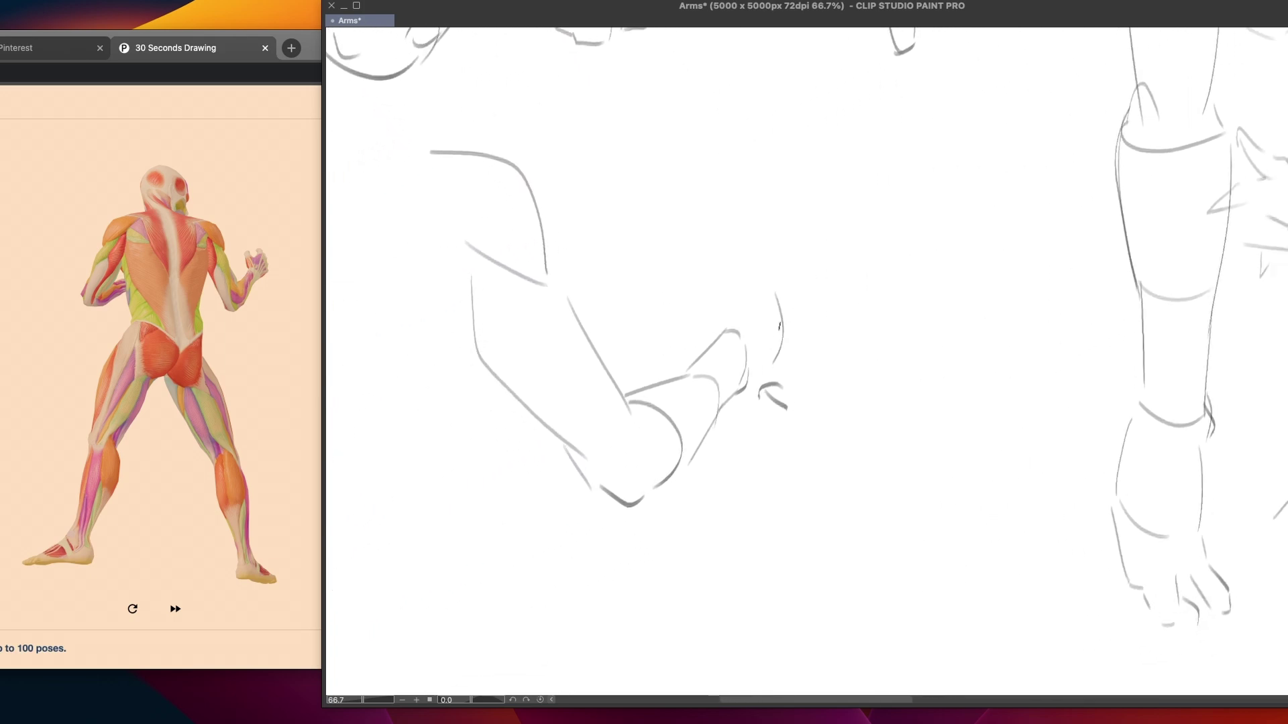
# Try the raised hand's outer edge with a knuckle curve and a finger line folding back towards the wrist
pyautogui.moveTo(816, 367)
pyautogui.mouseDown()
pyautogui.moveTo(885, 377)
pyautogui.moveTo(814, 379)
pyautogui.mouseUp()
pyautogui.hotkey('ctrl', 'z')
pyautogui.moveTo(840, 330)
pyautogui.mouseDown()
pyautogui.moveTo(842, 362)
pyautogui.moveTo(822, 374)
pyautogui.mouseUp()
pyautogui.hotkey('ctrl', 'z')
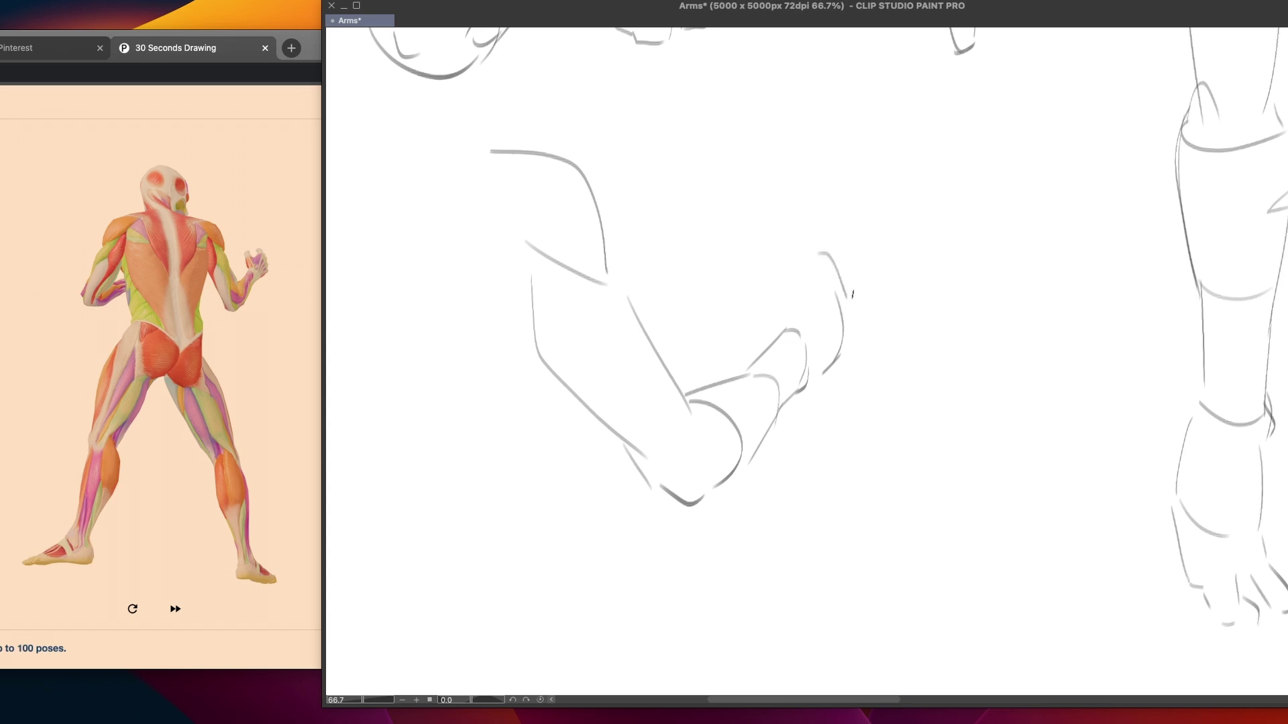
pyautogui.moveTo(826, 245); pyautogui.dragTo(840, 288)
pyautogui.moveTo(824, 241)
pyautogui.mouseDown()
pyautogui.moveTo(807, 283)
pyautogui.moveTo(781, 251)
pyautogui.moveTo(768, 306)
pyautogui.mouseUp()
pyautogui.hotkey('ctrl', 'z')
pyautogui.hotkey('ctrl', 'z')
pyautogui.hotkey('ctrl', 'z')
pyautogui.hotkey('ctrl', 'z')
pyautogui.hotkey('ctrl', 'z')
pyautogui.hotkey('ctrl', 'z')
pyautogui.hotkey('ctrl', 'z')
pyautogui.hotkey('ctrl', 'z')
# Try short curled-finger strokes inside the raised hand and a longer curve along its back, and undo them
pyautogui.moveTo(787, 287)
pyautogui.mouseDown()
pyautogui.moveTo(805, 280)
pyautogui.moveTo(786, 330)
pyautogui.moveTo(770, 308)
pyautogui.moveTo(785, 331)
pyautogui.mouseUp()
pyautogui.hotkey('ctrl', 'z')
pyautogui.hotkey('ctrl', 'z')
pyautogui.hotkey('ctrl', 'z')
pyautogui.moveTo(767, 269); pyautogui.dragTo(781, 322)
pyautogui.moveTo(758, 260)
pyautogui.mouseDown()
pyautogui.moveTo(791, 242)
pyautogui.moveTo(796, 285)
pyautogui.moveTo(806, 277)
pyautogui.mouseUp()
pyautogui.hotkey('ctrl', 'z')
pyautogui.moveTo(810, 244)
pyautogui.mouseDown()
pyautogui.moveTo(824, 209)
pyautogui.moveTo(853, 345)
pyautogui.mouseUp()
pyautogui.press('super+z')
pyautogui.press('super+z')
pyautogui.press('super+z')
pyautogui.press('super+z')
pyautogui.press('super+z')
pyautogui.press('super+z')
pyautogui.press('super+z')
pyautogui.press('super+z')
pyautogui.press('super+z')
# Redraw the outer edge of the raised hand as a long side curve with a short knuckle segment above it
pyautogui.moveTo(836, 289); pyautogui.dragTo(829, 353)
pyautogui.moveTo(832, 290)
pyautogui.mouseDown()
pyautogui.moveTo(812, 387)
pyautogui.moveTo(815, 373)
pyautogui.mouseUp()
pyautogui.hotkey('ctrl', 'z')
pyautogui.moveTo(828, 270); pyautogui.dragTo(835, 303)
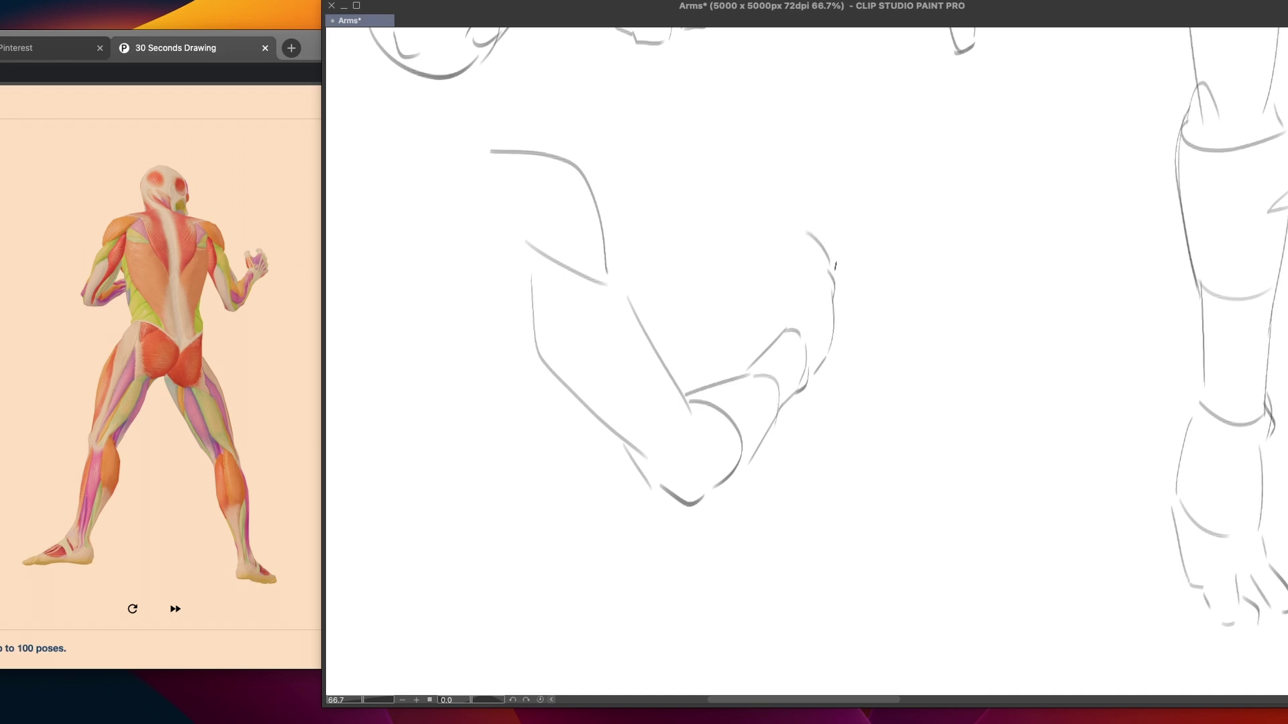
# Add the fingertip and curled-finger lines at the upper end of the raised hand
pyautogui.moveTo(829, 242); pyautogui.dragTo(834, 271)
pyautogui.moveTo(803, 237)
pyautogui.mouseDown()
pyautogui.moveTo(797, 279)
pyautogui.moveTo(784, 282)
pyautogui.mouseUp()
pyautogui.moveTo(756, 285)
pyautogui.mouseDown()
pyautogui.moveTo(789, 291)
pyautogui.moveTo(778, 326)
pyautogui.mouseUp()
pyautogui.hotkey('ctrl', 'z')
pyautogui.moveTo(760, 253); pyautogui.dragTo(779, 259)
# Draw the crease line inside the elbow where the forearm folds against the upper arm
pyautogui.moveTo(768, 491); pyautogui.dragTo(809, 504)
pyautogui.moveTo(737, 409); pyautogui.dragTo(778, 462)
pyautogui.hotkey('ctrl', 'z')
pyautogui.moveTo(731, 406)
pyautogui.mouseDown()
pyautogui.moveTo(843, 503)
pyautogui.moveTo(845, 466)
pyautogui.mouseUp()
# Select the finished bent-arm sketch and move it up and to the right, beside the earlier drawings
pyautogui.moveTo(1011, 326)
pyautogui.mouseDown()
pyautogui.moveTo(659, 115)
pyautogui.moveTo(798, 578)
pyautogui.mouseUp()
pyautogui.moveTo(883, 543); pyautogui.dragTo(1109, 174)
pyautogui.hotkey('ctrl', 't')
pyautogui.press('Return')
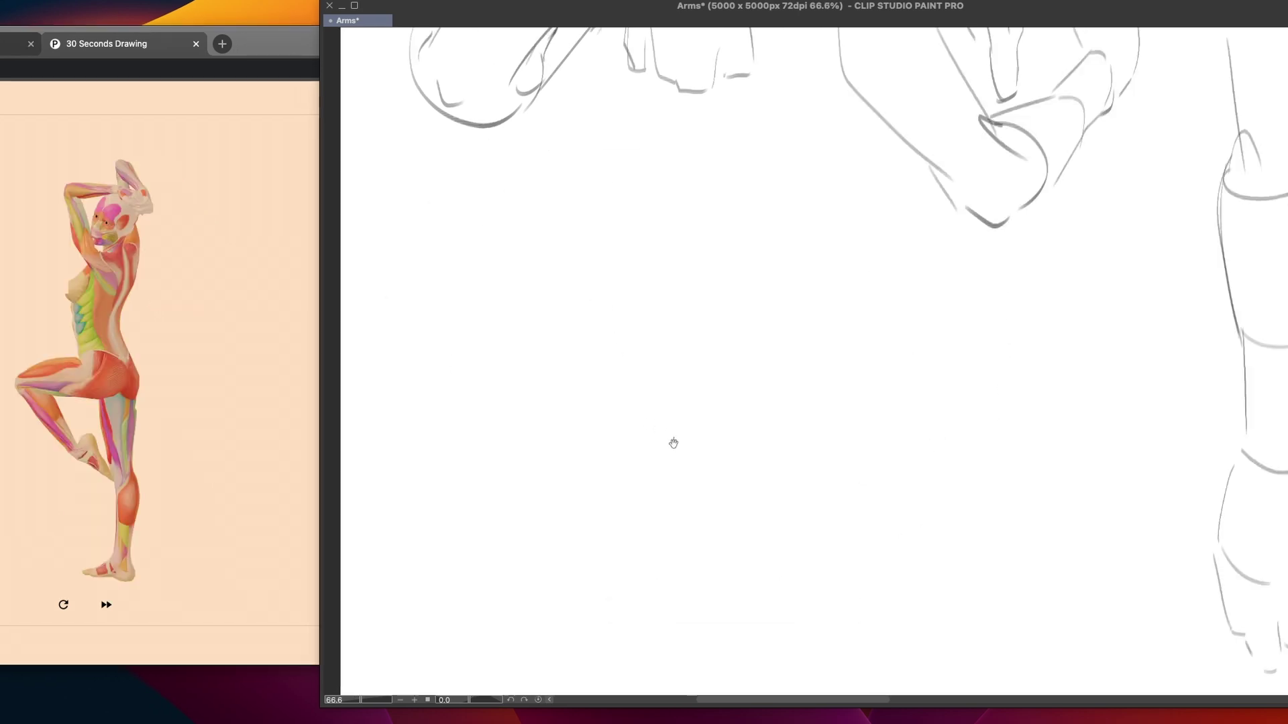
# Start the raised arm of the new pose with a curved shoulder muscle edge in the empty drawing space
pyautogui.moveTo(666, 435); pyautogui.dragTo(647, 405)
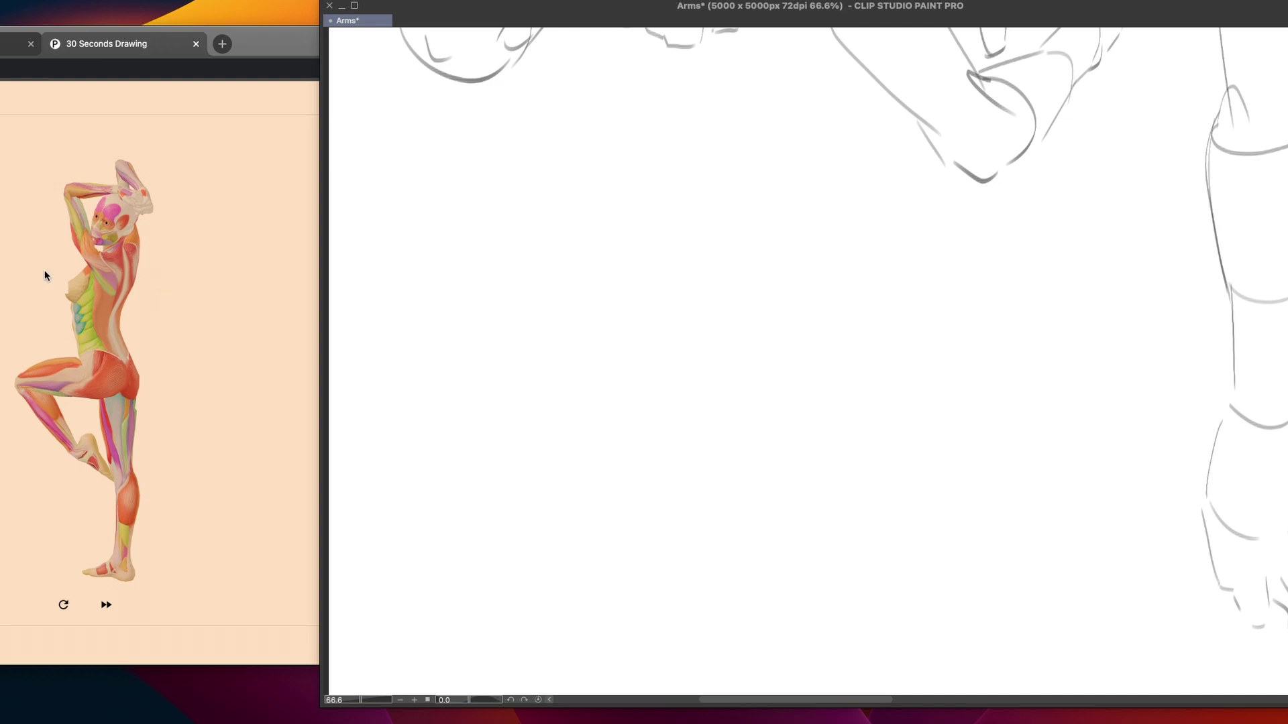
pyautogui.moveTo(666, 319); pyautogui.dragTo(723, 470)
pyautogui.hotkey('ctrl', 'z')
pyautogui.moveTo(699, 317); pyautogui.dragTo(754, 470)
pyautogui.hotkey('ctrl', 'z')
pyautogui.moveTo(689, 307); pyautogui.dragTo(751, 456)
# Add the shoulder's short inner line, slanted lower edge and small hooked corner
pyautogui.moveTo(671, 322); pyautogui.dragTo(689, 445)
pyautogui.hotkey('ctrl', 'z')
pyautogui.moveTo(670, 309); pyautogui.dragTo(669, 373)
pyautogui.moveTo(683, 420)
pyautogui.mouseDown()
pyautogui.moveTo(729, 473)
pyautogui.moveTo(765, 475)
pyautogui.mouseUp()
pyautogui.moveTo(759, 400); pyautogui.dragTo(779, 416)
pyautogui.press('super+z')
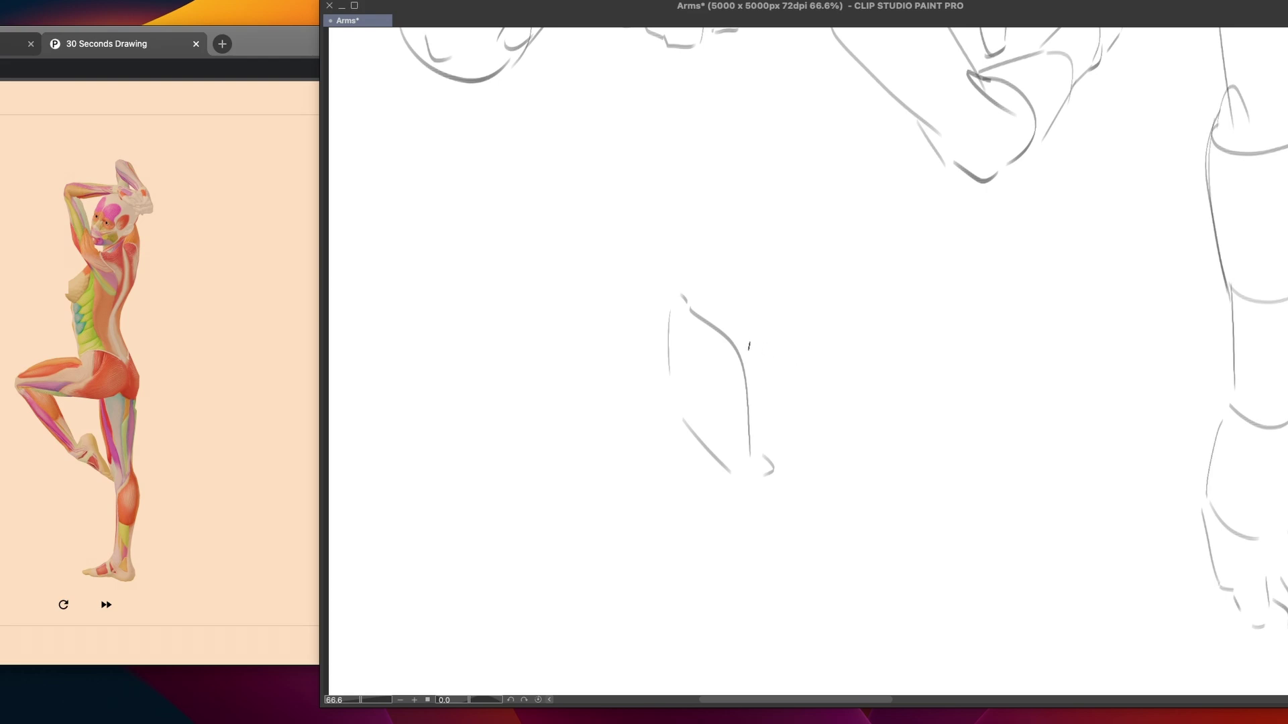
# Draw the raised upper arm's long outer edge from the shoulder up to a small curved elbow tip
pyautogui.moveTo(599, 176); pyautogui.dragTo(681, 443)
pyautogui.press('super+z')
pyautogui.moveTo(598, 166); pyautogui.dragTo(679, 426)
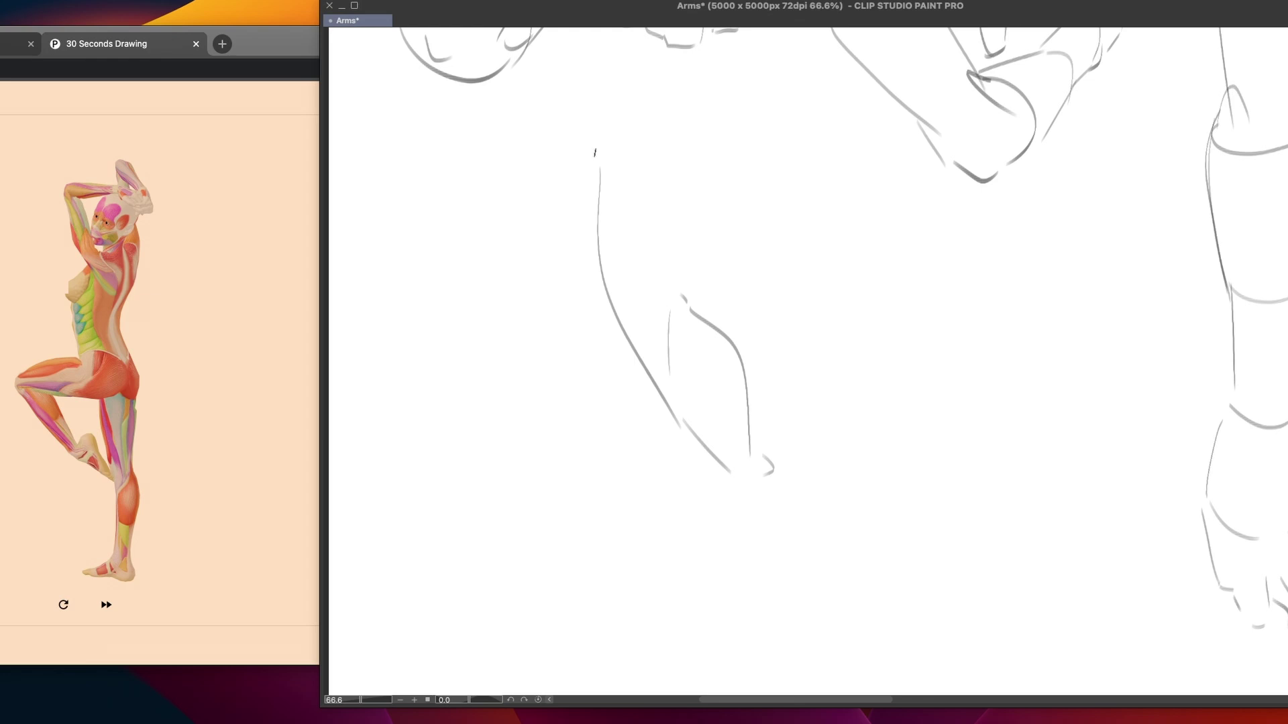
pyautogui.moveTo(599, 109); pyautogui.dragTo(592, 154)
# Draw the curved near end of the forearm at the elbow and its long upper edge out to the wrist
pyautogui.moveTo(625, 76); pyautogui.dragTo(629, 199)
pyautogui.hotkey('ctrl', 'z')
pyautogui.moveTo(624, 87); pyautogui.dragTo(624, 190)
pyautogui.moveTo(622, 87); pyautogui.dragTo(900, 145)
# Select the raised-arm sketch, move it down and slightly left, clear the selection and return to the drawing pencil
pyautogui.press('m')
pyautogui.moveTo(890, 271)
pyautogui.mouseDown()
pyautogui.moveTo(902, 224)
pyautogui.moveTo(848, 87)
pyautogui.moveTo(534, 153)
pyautogui.moveTo(884, 466)
pyautogui.mouseUp()
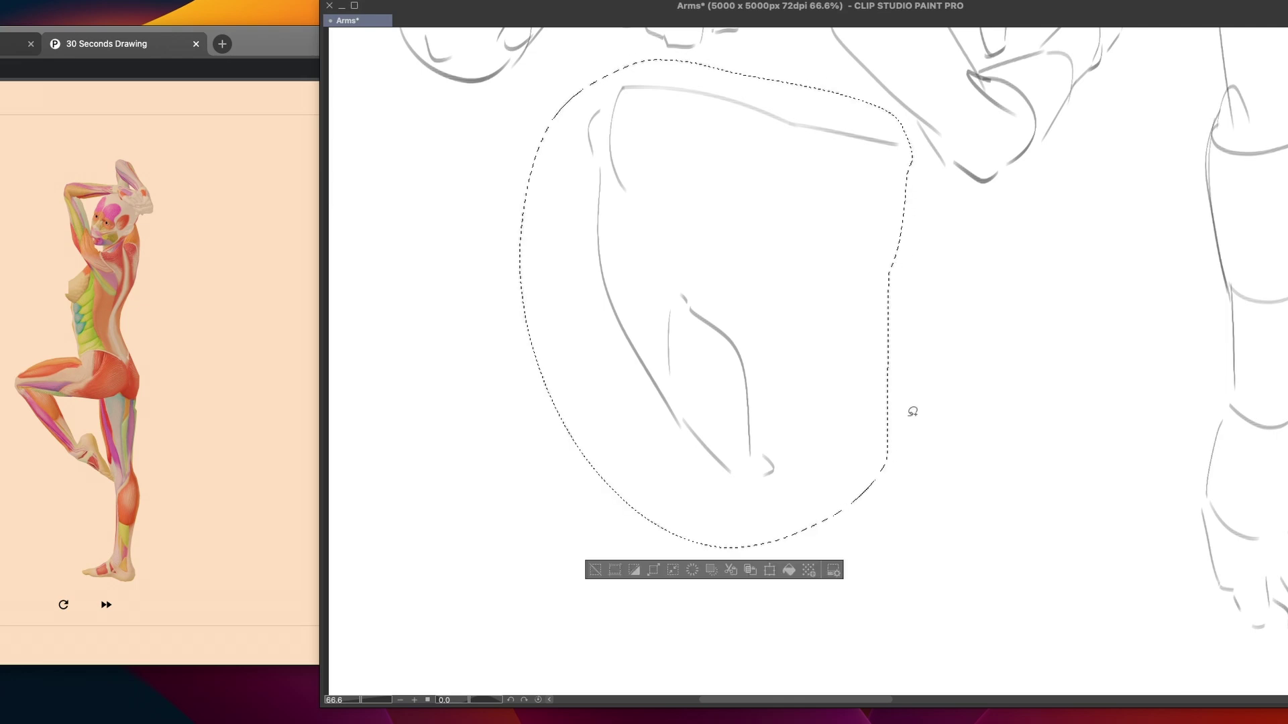
pyautogui.hotkey('ctrl', 't')
pyautogui.moveTo(747, 583); pyautogui.dragTo(737, 625)
pyautogui.click(732, 685)
pyautogui.hotkey('ctrl', 'd')
pyautogui.press('p')
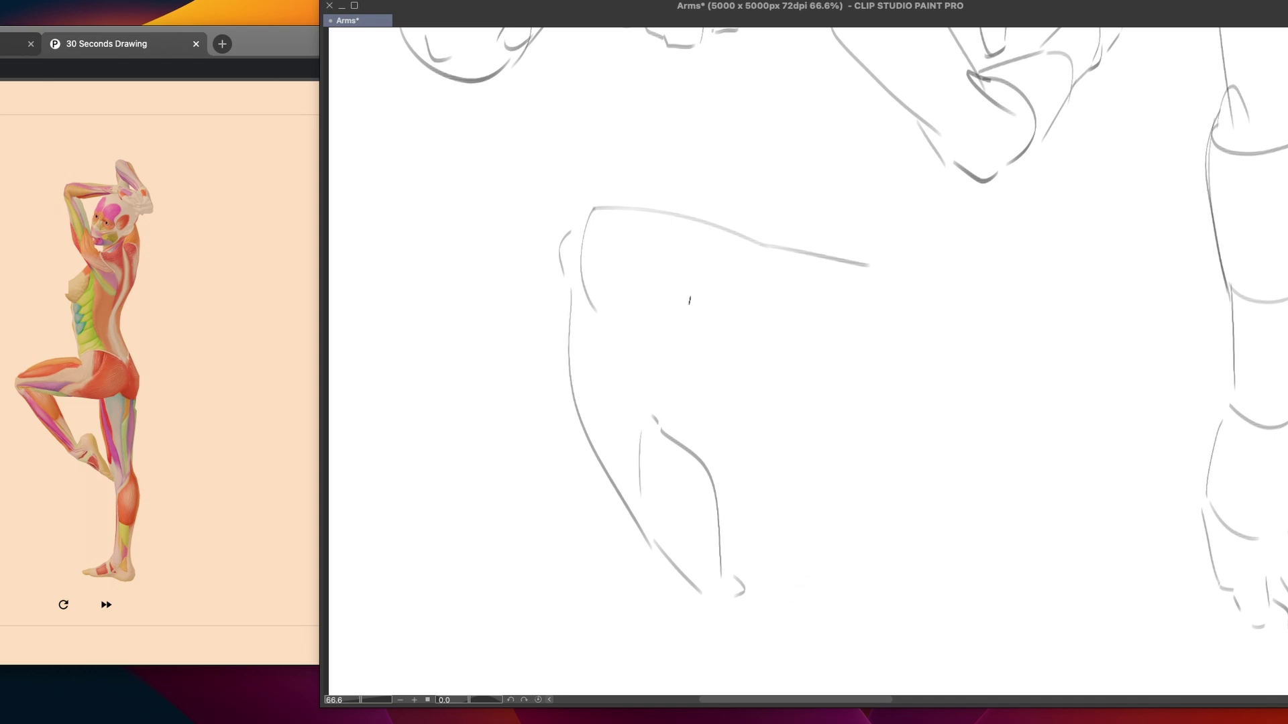
# Draw the forearm's lower edge as two segments running from the elbow to the wrist
pyautogui.moveTo(604, 305); pyautogui.dragTo(734, 299)
pyautogui.hotkey('ctrl', 'z')
pyautogui.moveTo(610, 313)
pyautogui.mouseDown()
pyautogui.moveTo(751, 304)
pyautogui.moveTo(723, 303)
pyautogui.moveTo(851, 320)
pyautogui.mouseUp()
pyautogui.hotkey('ctrl', 'z')
pyautogui.moveTo(757, 298); pyautogui.dragTo(848, 305)
pyautogui.hotkey('ctrl', 'z')
pyautogui.moveTo(621, 313); pyautogui.dragTo(835, 302)
pyautogui.hotkey('ctrl', 'z')
pyautogui.moveTo(737, 293); pyautogui.dragTo(835, 305)
pyautogui.hotkey('ctrl', 'z')
pyautogui.moveTo(758, 299); pyautogui.dragTo(841, 308)
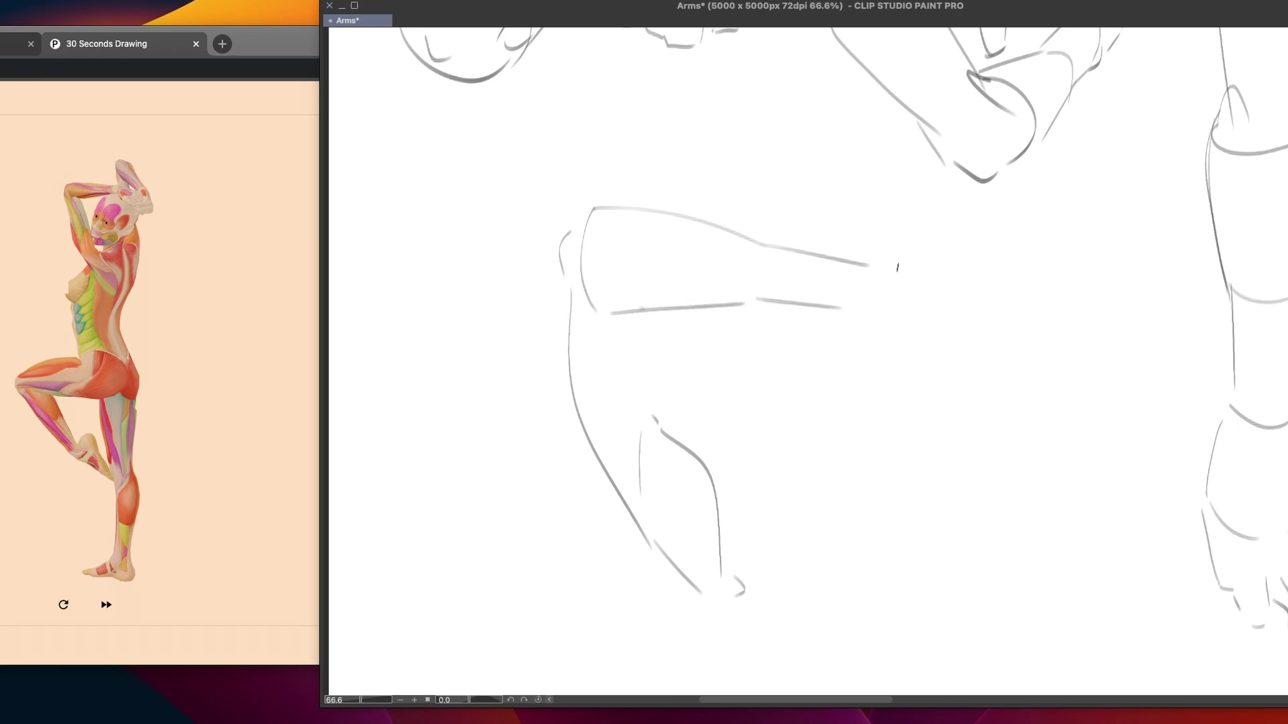
# Draw the raised arm's wrist bump, the sloping back of its hand and the thumb contours below
pyautogui.moveTo(863, 263); pyautogui.dragTo(976, 328)
pyautogui.hotkey('ctrl', 'z')
pyautogui.hotkey('ctrl', 'z')
pyautogui.moveTo(900, 278); pyautogui.dragTo(995, 327)
pyautogui.hotkey('ctrl', 'z')
pyautogui.moveTo(900, 277)
pyautogui.mouseDown()
pyautogui.moveTo(995, 328)
pyautogui.moveTo(898, 353)
pyautogui.moveTo(890, 401)
pyautogui.moveTo(913, 403)
pyautogui.moveTo(906, 429)
pyautogui.mouseUp()
pyautogui.hotkey('ctrl', 'z')
pyautogui.moveTo(896, 363); pyautogui.dragTo(897, 433)
# Draw the upper arm's inner edge curving from the forearm's underside down to the shoulder muscle
pyautogui.moveTo(651, 315)
pyautogui.mouseDown()
pyautogui.moveTo(656, 383)
pyautogui.moveTo(661, 412)
pyautogui.mouseUp()
pyautogui.hotkey('ctrl', 'z')
pyautogui.moveTo(644, 313); pyautogui.dragTo(660, 416)
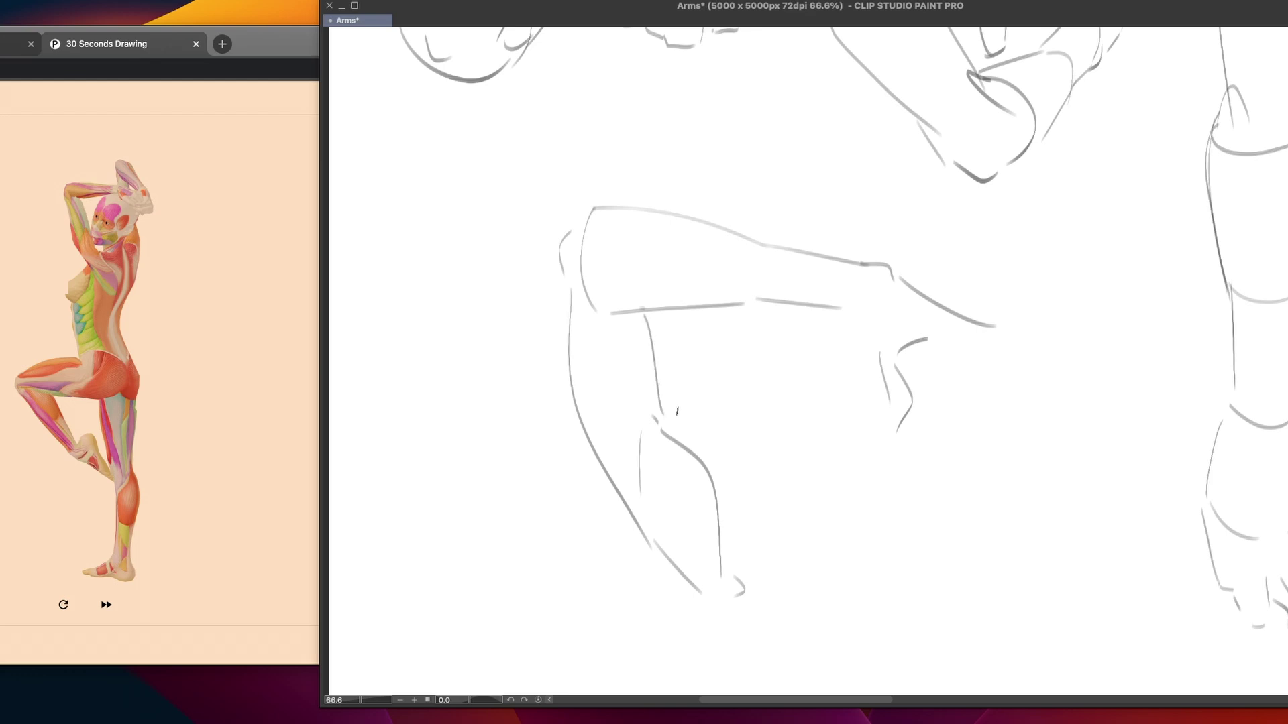
pyautogui.hotkey('ctrl', 'z')
pyautogui.moveTo(642, 312); pyautogui.dragTo(674, 427)
# Draw the curved wrist line separating the forearm from the hand
pyautogui.moveTo(850, 300); pyautogui.dragTo(867, 354)
pyautogui.moveTo(859, 302); pyautogui.dragTo(867, 352)
pyautogui.hotkey('ctrl', 'z')
pyautogui.moveTo(897, 278)
pyautogui.mouseDown()
pyautogui.moveTo(864, 329)
pyautogui.moveTo(875, 347)
pyautogui.mouseUp()
pyautogui.hotkey('ctrl', 'z')
pyautogui.hotkey('ctrl', 'z')
pyautogui.moveTo(891, 274); pyautogui.dragTo(873, 355)
pyautogui.moveTo(988, 323)
pyautogui.mouseDown()
pyautogui.moveTo(1037, 342)
pyautogui.moveTo(1010, 339)
pyautogui.moveTo(1130, 355)
pyautogui.moveTo(1070, 368)
pyautogui.moveTo(1108, 356)
pyautogui.mouseUp()
pyautogui.press('super+z')
pyautogui.press('super+z')
pyautogui.moveTo(1116, 363); pyautogui.dragTo(982, 368)
pyautogui.press('super+z')
pyautogui.moveTo(1098, 366)
pyautogui.mouseDown()
pyautogui.moveTo(982, 350)
pyautogui.moveTo(1044, 375)
pyautogui.moveTo(1019, 383)
pyautogui.mouseUp()
pyautogui.press('super+z')
pyautogui.moveTo(939, 345); pyautogui.dragTo(1070, 340)
pyautogui.press('super+z')
pyautogui.press('super+z')
pyautogui.press('super+z')
pyautogui.press('super+z')
# Draw the outstretched finger's upper edge and rounded tip, and short strokes for the folded fingers beneath it
pyautogui.moveTo(932, 337); pyautogui.dragTo(1044, 343)
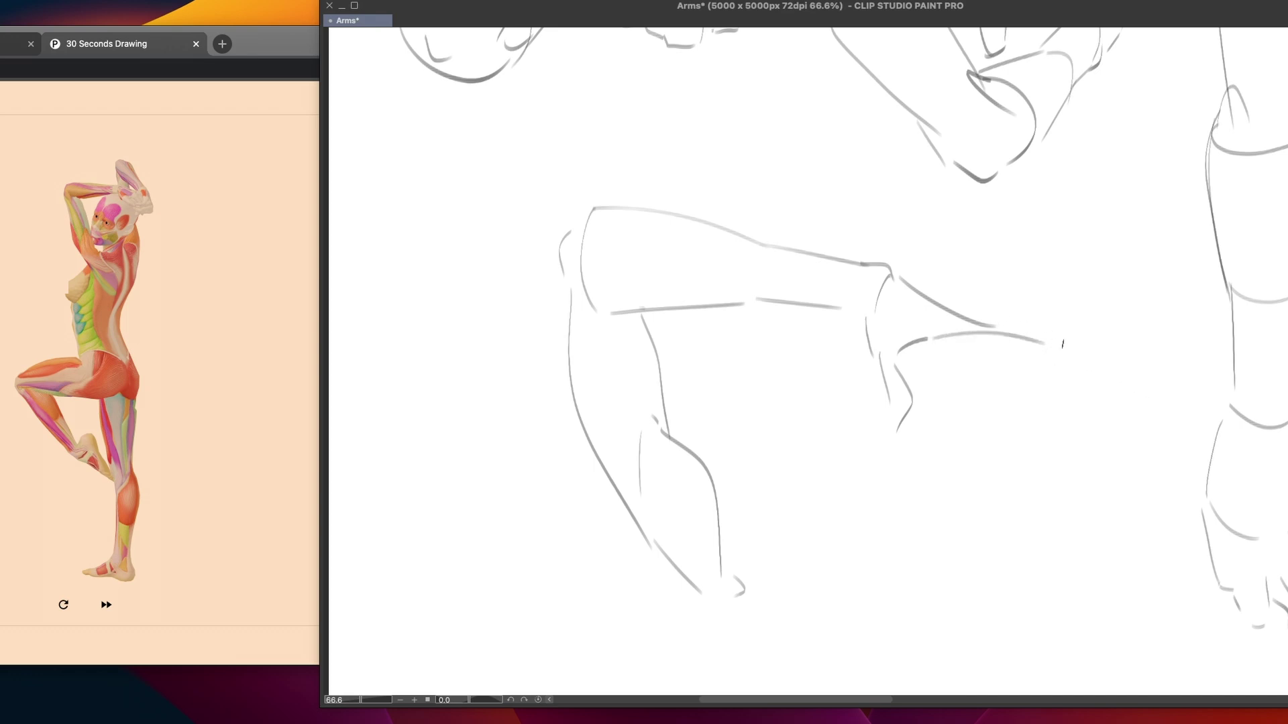
pyautogui.moveTo(1073, 361)
pyautogui.mouseDown()
pyautogui.moveTo(960, 377)
pyautogui.moveTo(994, 383)
pyautogui.mouseUp()
pyautogui.press('super+z')
pyautogui.moveTo(949, 345)
pyautogui.mouseDown()
pyautogui.moveTo(961, 395)
pyautogui.moveTo(980, 376)
pyautogui.moveTo(1004, 389)
pyautogui.mouseUp()
# Draw a curved line across the forearm where the muscle mass ends and the narrow wrist section begins
pyautogui.moveTo(766, 246); pyautogui.dragTo(748, 301)
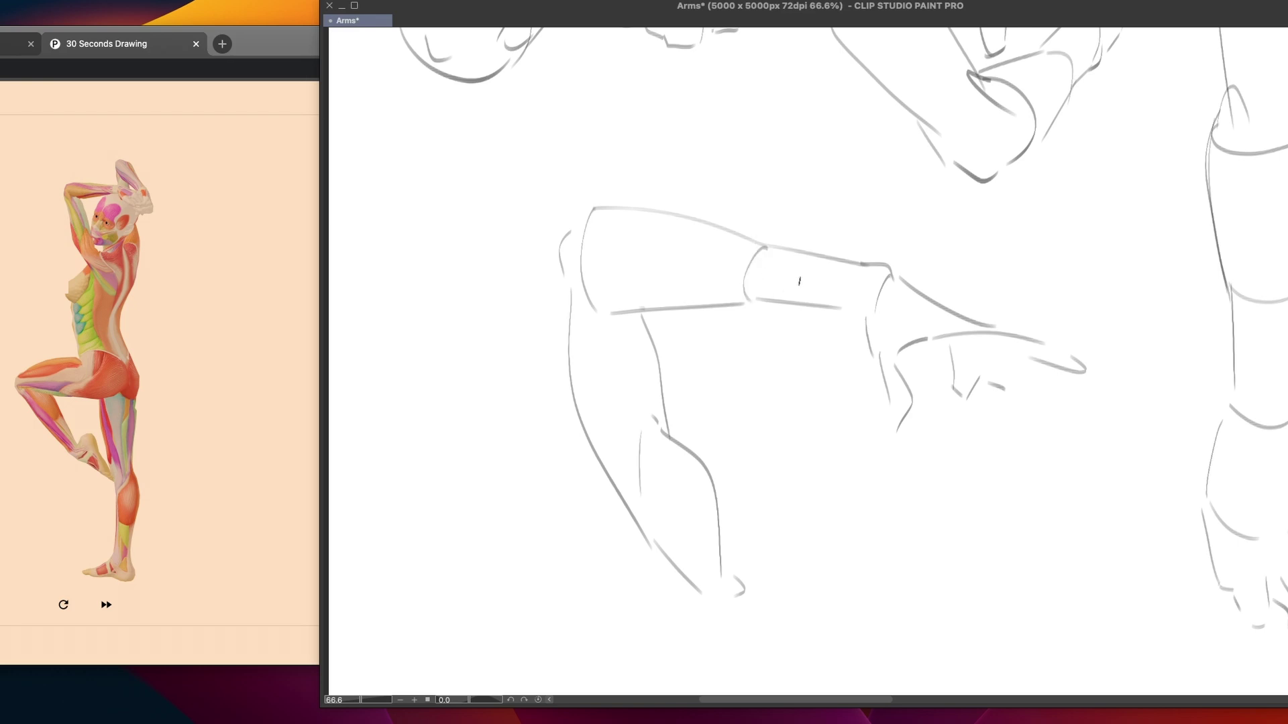
pyautogui.hotkey('ctrl', 'z')
pyautogui.moveTo(766, 247); pyautogui.dragTo(750, 294)
pyautogui.hotkey('ctrl', 'z')
pyautogui.moveTo(871, 277); pyautogui.dragTo(870, 285)
pyautogui.hotkey('ctrl', 'z')
pyautogui.moveTo(770, 247); pyautogui.dragTo(757, 295)
# Draw a narrow curved wedge at the elbow, running from the forearm's near end into the upper arm
pyautogui.moveTo(581, 280); pyautogui.dragTo(604, 330)
pyautogui.hotkey('ctrl', 'z')
pyautogui.moveTo(582, 287); pyautogui.dragTo(608, 367)
pyautogui.hotkey('ctrl', 'z')
pyautogui.moveTo(584, 288); pyautogui.dragTo(618, 360)
pyautogui.hotkey('ctrl', 'z')
pyautogui.moveTo(584, 289); pyautogui.dragTo(610, 310)
pyautogui.moveTo(645, 409); pyautogui.dragTo(653, 420)
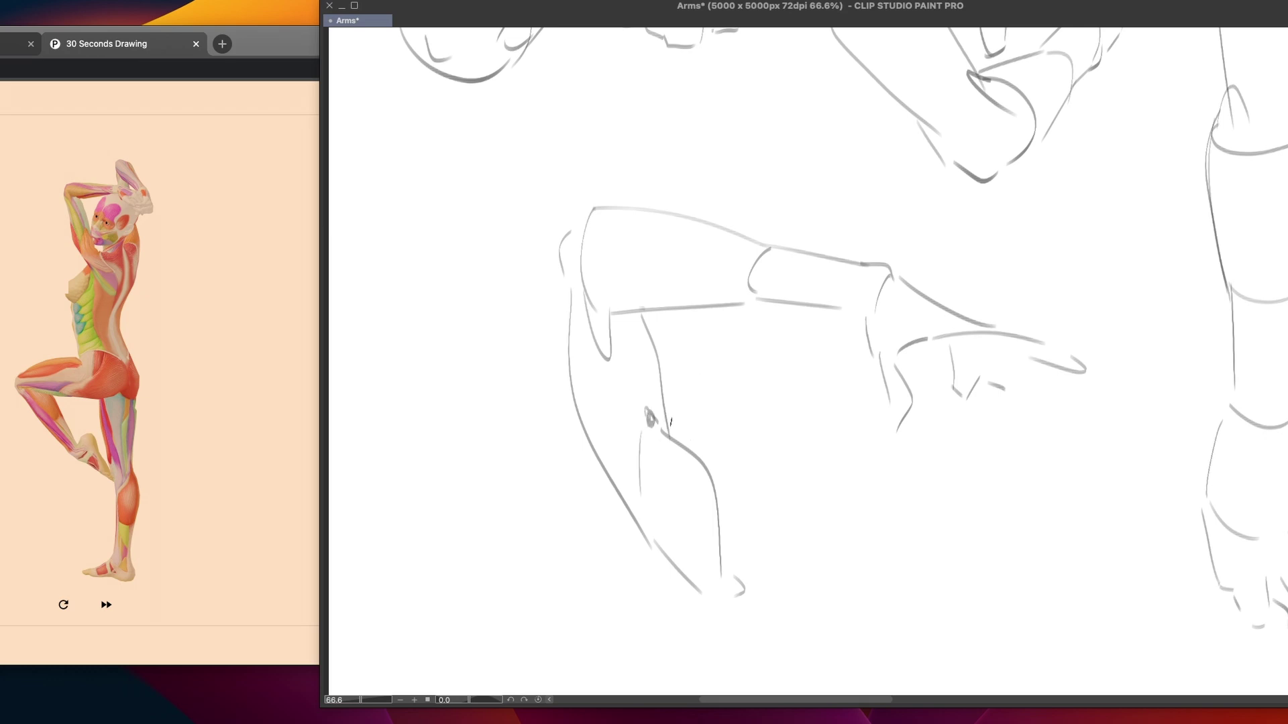
pyautogui.hotkey('ctrl', 'z')
pyautogui.moveTo(513, 435)
pyautogui.mouseDown()
pyautogui.moveTo(499, 470)
pyautogui.moveTo(534, 470)
pyautogui.mouseUp()
pyautogui.press('super+z')
pyautogui.press('super+z')
pyautogui.moveTo(676, 372); pyautogui.dragTo(725, 366)
pyautogui.press('super+z')
# Draw the top curve and rounded back end of the shoulder muscle for a forward-reaching arm on empty canvas
pyautogui.moveTo(494, 198)
pyautogui.mouseDown()
pyautogui.moveTo(598, 259)
pyautogui.moveTo(601, 296)
pyautogui.mouseUp()
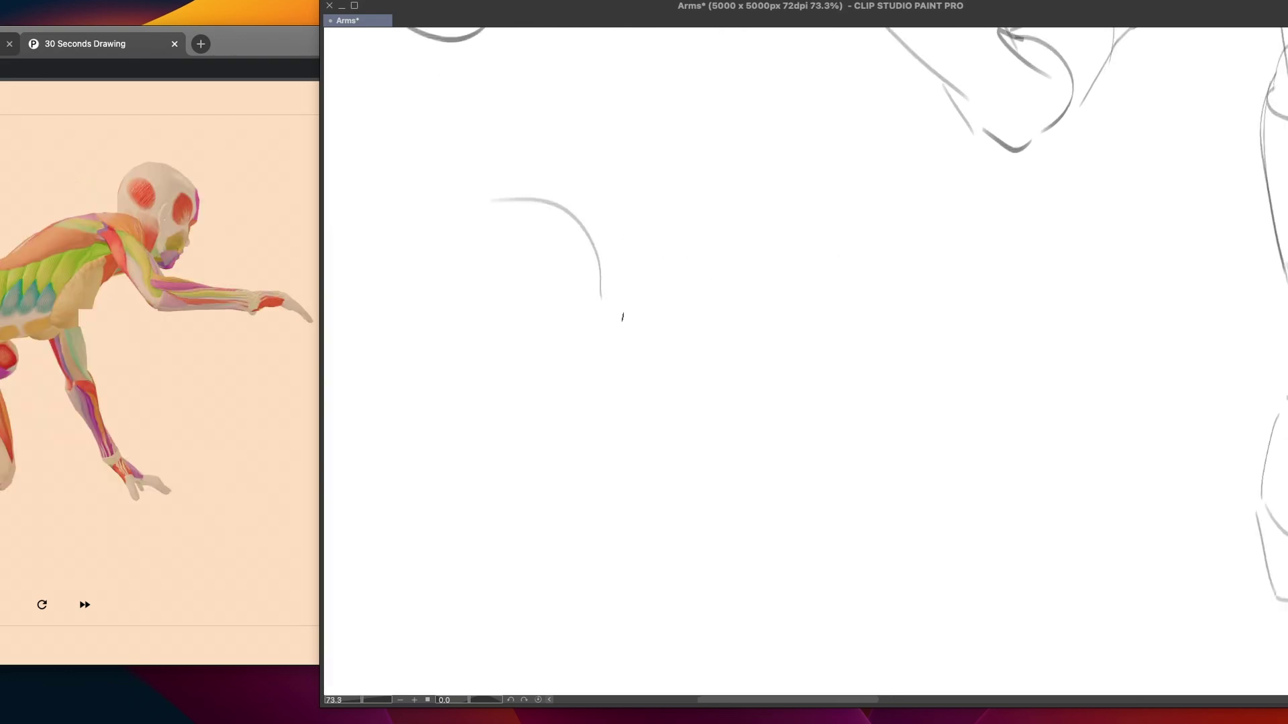
pyautogui.hotkey('ctrl', 'z')
pyautogui.moveTo(466, 197); pyautogui.dragTo(611, 273)
pyautogui.moveTo(469, 195)
pyautogui.mouseDown()
pyautogui.moveTo(445, 205)
pyautogui.moveTo(590, 304)
pyautogui.mouseUp()
pyautogui.hotkey('ctrl', 'z')
pyautogui.moveTo(463, 200); pyautogui.dragTo(485, 255)
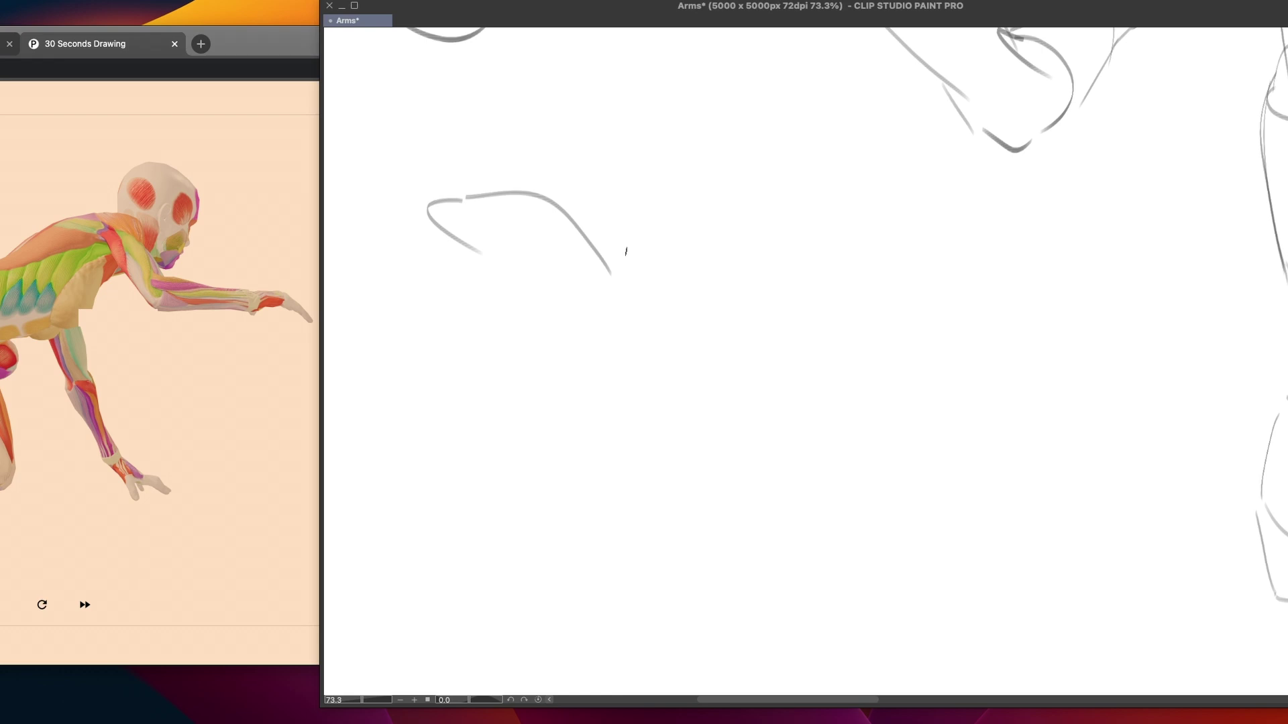
# Draw the shoulder muscle's pointed front tip and its long lower edge
pyautogui.moveTo(623, 277); pyautogui.dragTo(638, 285)
pyautogui.moveTo(484, 252); pyautogui.dragTo(644, 294)
pyautogui.press('super+z')
pyautogui.moveTo(505, 265); pyautogui.dragTo(643, 287)
# Draw the upper arm's underside as a long curve from the shoulder muscle to a short elbow segment
pyautogui.moveTo(451, 253)
pyautogui.mouseDown()
pyautogui.moveTo(501, 318)
pyautogui.moveTo(607, 389)
pyautogui.mouseUp()
pyautogui.hotkey('ctrl', 'z')
pyautogui.moveTo(469, 266); pyautogui.dragTo(624, 415)
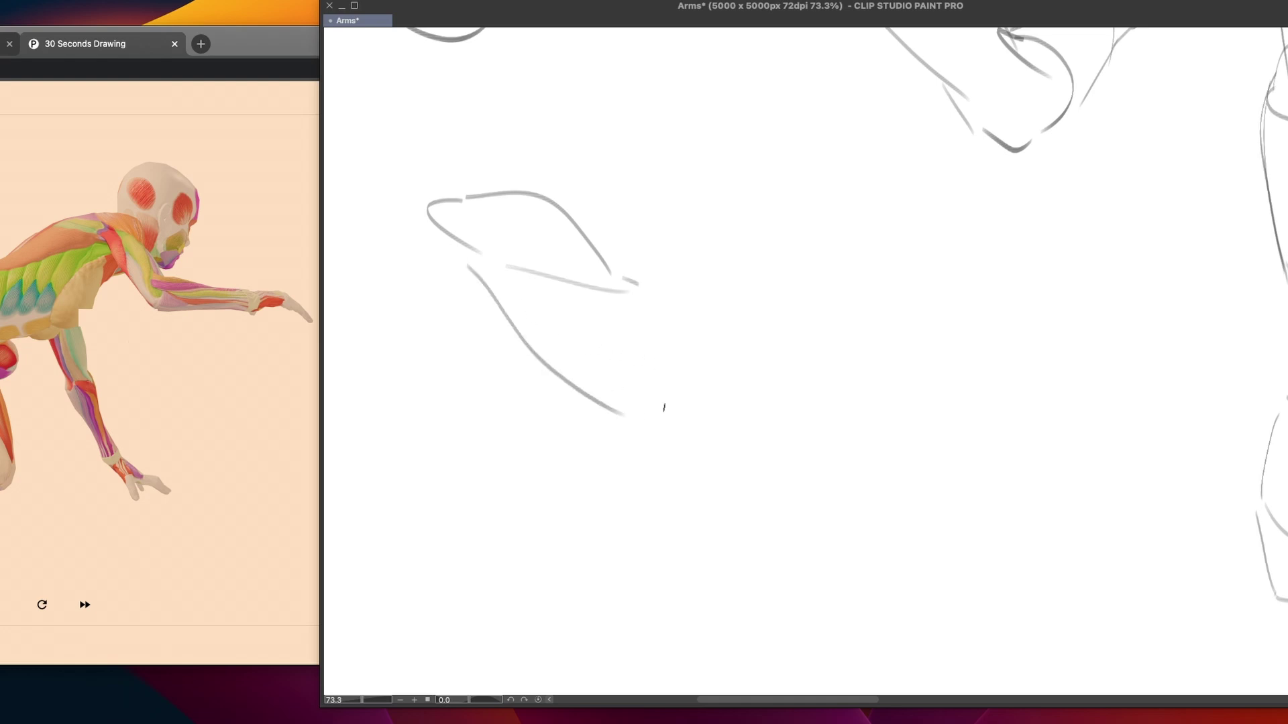
pyautogui.hotkey('ctrl', 'z')
pyautogui.moveTo(460, 259)
pyautogui.mouseDown()
pyautogui.moveTo(628, 416)
pyautogui.moveTo(691, 448)
pyautogui.moveTo(674, 450)
pyautogui.mouseUp()
pyautogui.hotkey('ctrl', 'z')
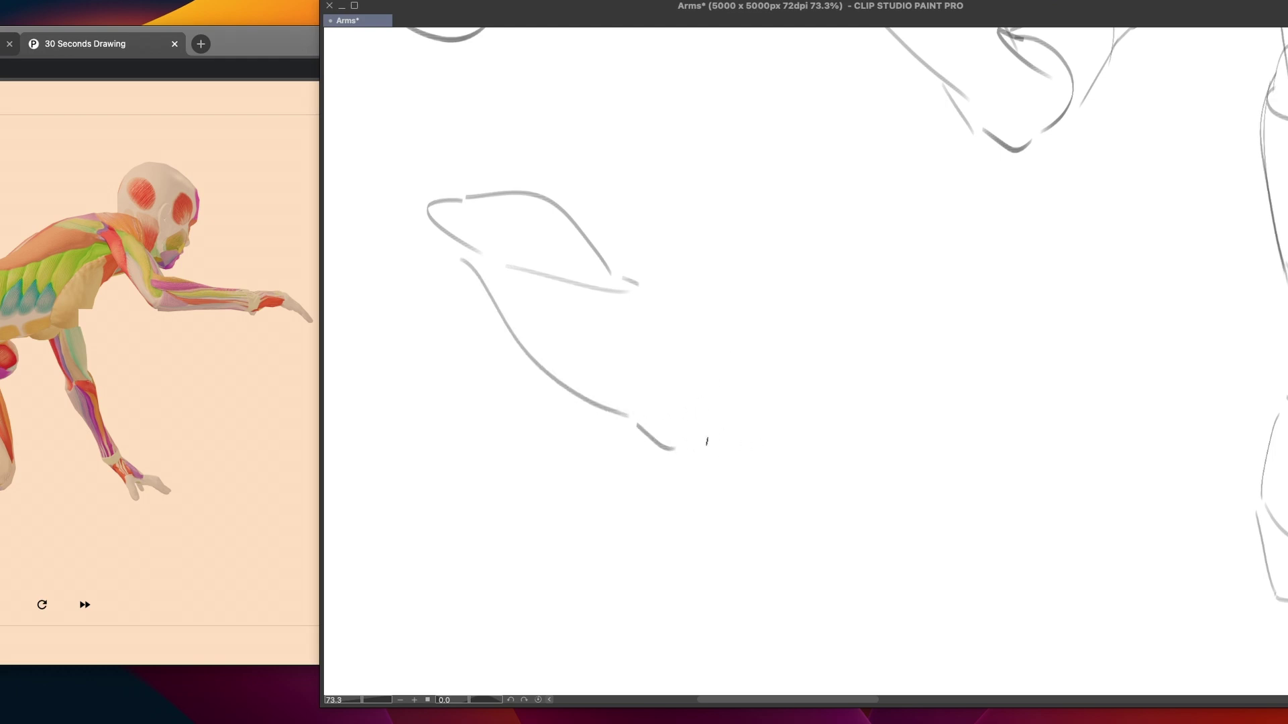
# Draw the forearm's rounded near end at the elbow with a small overlapping fold at its top
pyautogui.moveTo(689, 341); pyautogui.dragTo(683, 450)
pyautogui.hotkey('ctrl', 'z')
pyautogui.moveTo(691, 340); pyautogui.dragTo(683, 452)
pyautogui.moveTo(688, 337)
pyautogui.mouseDown()
pyautogui.moveTo(666, 334)
pyautogui.moveTo(692, 365)
pyautogui.mouseUp()
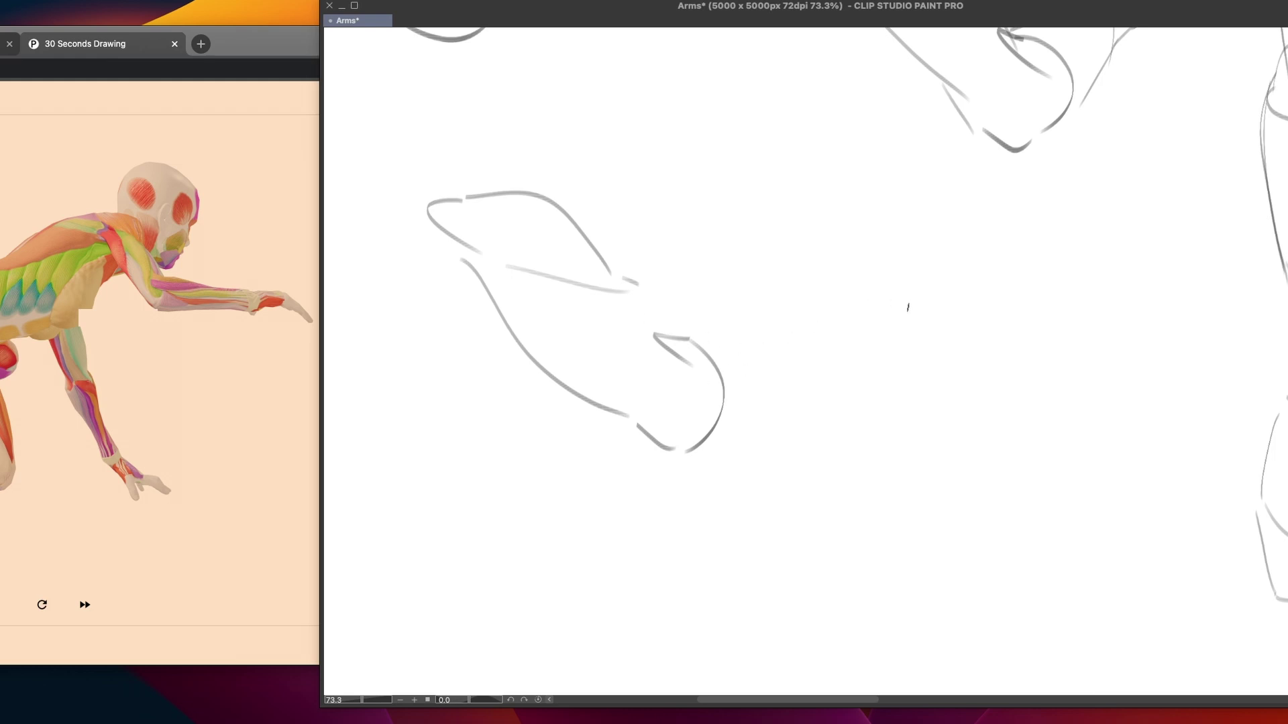
pyautogui.moveTo(996, 288)
pyautogui.mouseDown()
pyautogui.moveTo(972, 276)
pyautogui.moveTo(961, 393)
pyautogui.moveTo(993, 297)
pyautogui.moveTo(958, 287)
pyautogui.moveTo(907, 412)
pyautogui.moveTo(980, 302)
pyautogui.moveTo(907, 273)
pyautogui.moveTo(969, 302)
pyautogui.mouseUp()
pyautogui.hotkey('ctrl', 'z')
pyautogui.hotkey('ctrl', 'z')
pyautogui.moveTo(885, 269); pyautogui.dragTo(904, 267)
pyautogui.hotkey('ctrl', 'z')
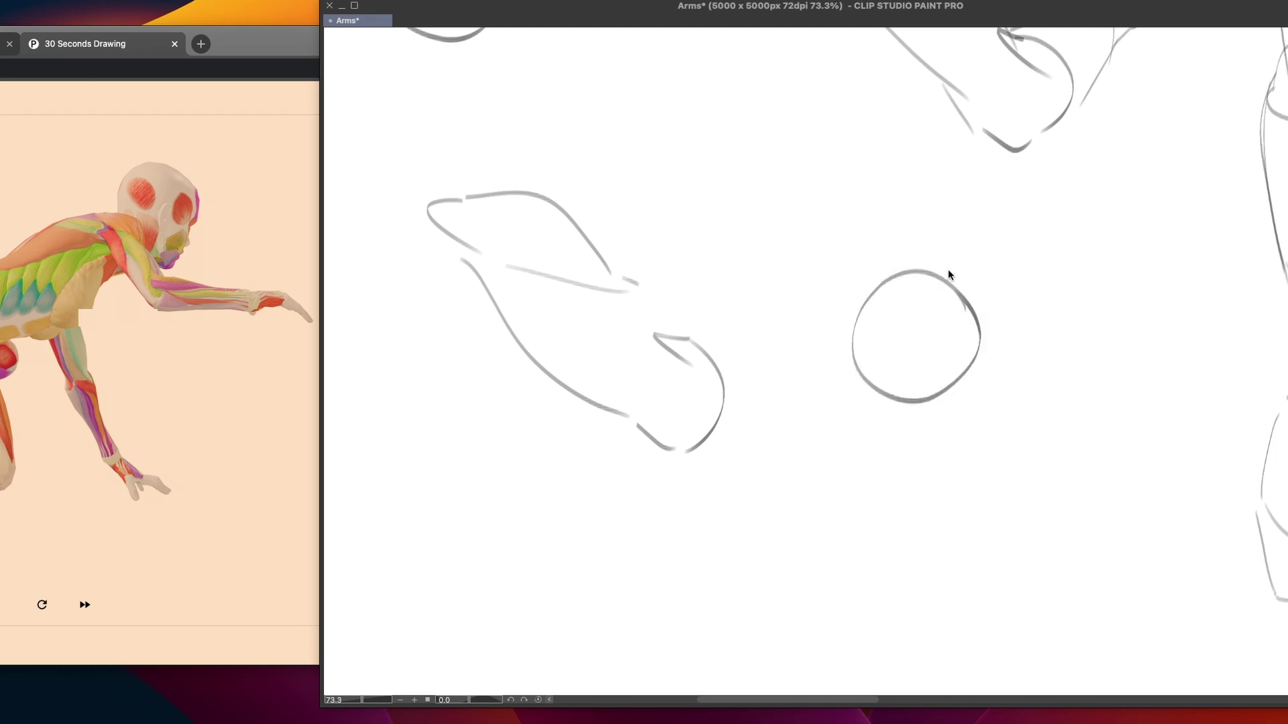
pyautogui.moveTo(898, 275)
pyautogui.mouseDown()
pyautogui.moveTo(1043, 246)
pyautogui.moveTo(1047, 359)
pyautogui.mouseUp()
pyautogui.hotkey('ctrl', 'z')
pyautogui.moveTo(1073, 260)
pyautogui.mouseDown()
pyautogui.moveTo(1094, 317)
pyautogui.moveTo(1054, 356)
pyautogui.mouseUp()
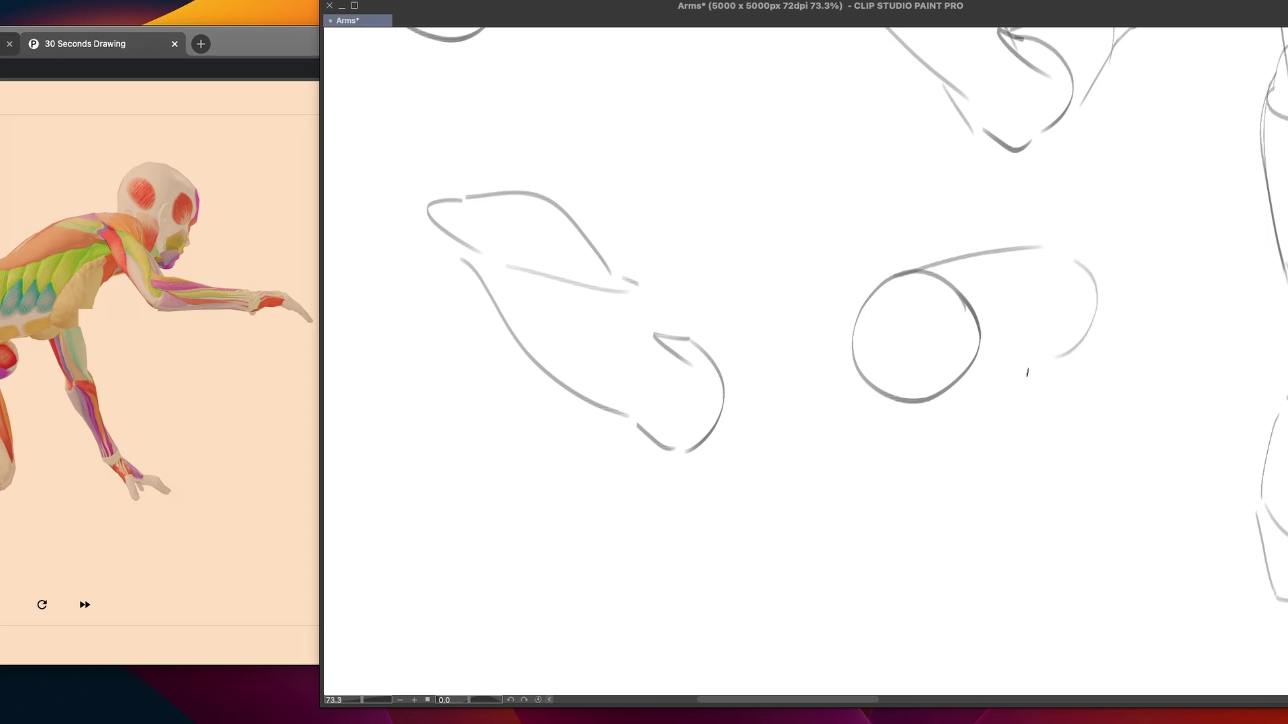
pyautogui.hotkey('ctrl', 'z')
pyautogui.moveTo(941, 400)
pyautogui.mouseDown()
pyautogui.moveTo(1087, 347)
pyautogui.moveTo(945, 393)
pyautogui.mouseUp()
pyautogui.hotkey('ctrl', 'z')
pyautogui.hotkey('ctrl', 'z')
pyautogui.hotkey('ctrl', 'z')
pyautogui.hotkey('ctrl', 'z')
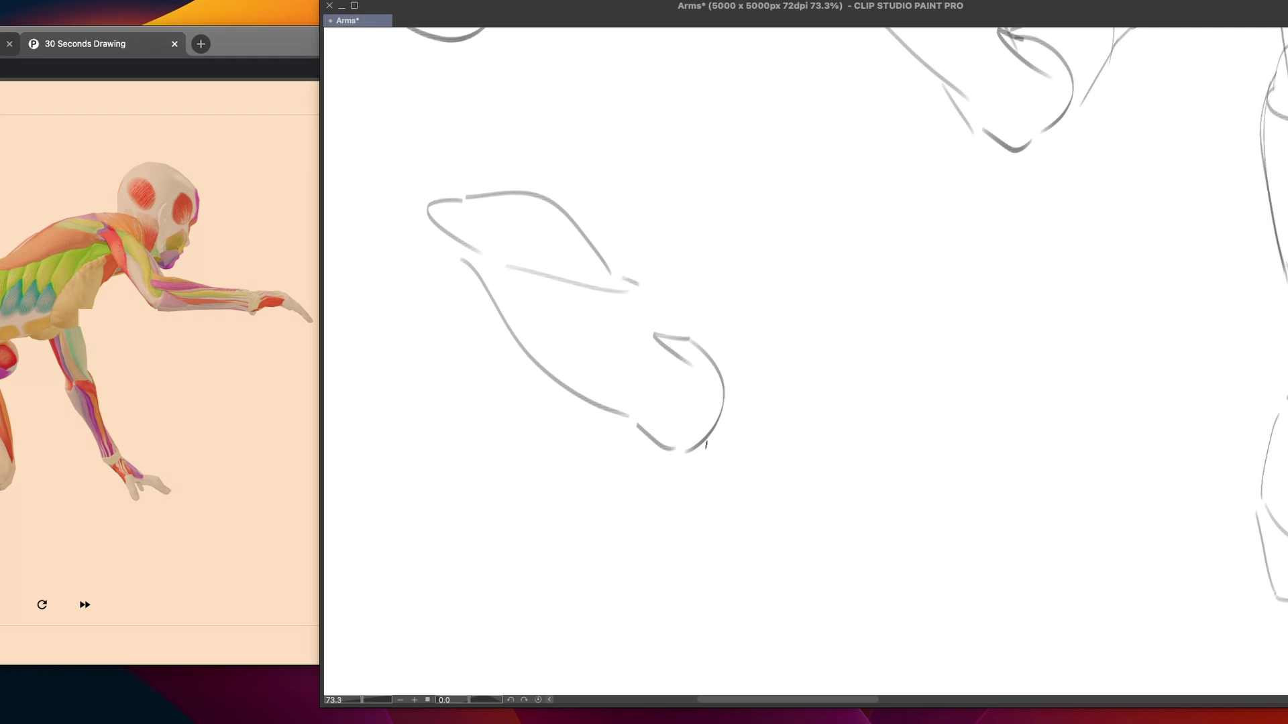
# Draw the forearm's lower and upper edges from the elbow, tapering to a small curved wrist end
pyautogui.moveTo(711, 451); pyautogui.dragTo(951, 395)
pyautogui.moveTo(694, 335)
pyautogui.mouseDown()
pyautogui.moveTo(960, 358)
pyautogui.moveTo(843, 359)
pyautogui.moveTo(980, 352)
pyautogui.mouseUp()
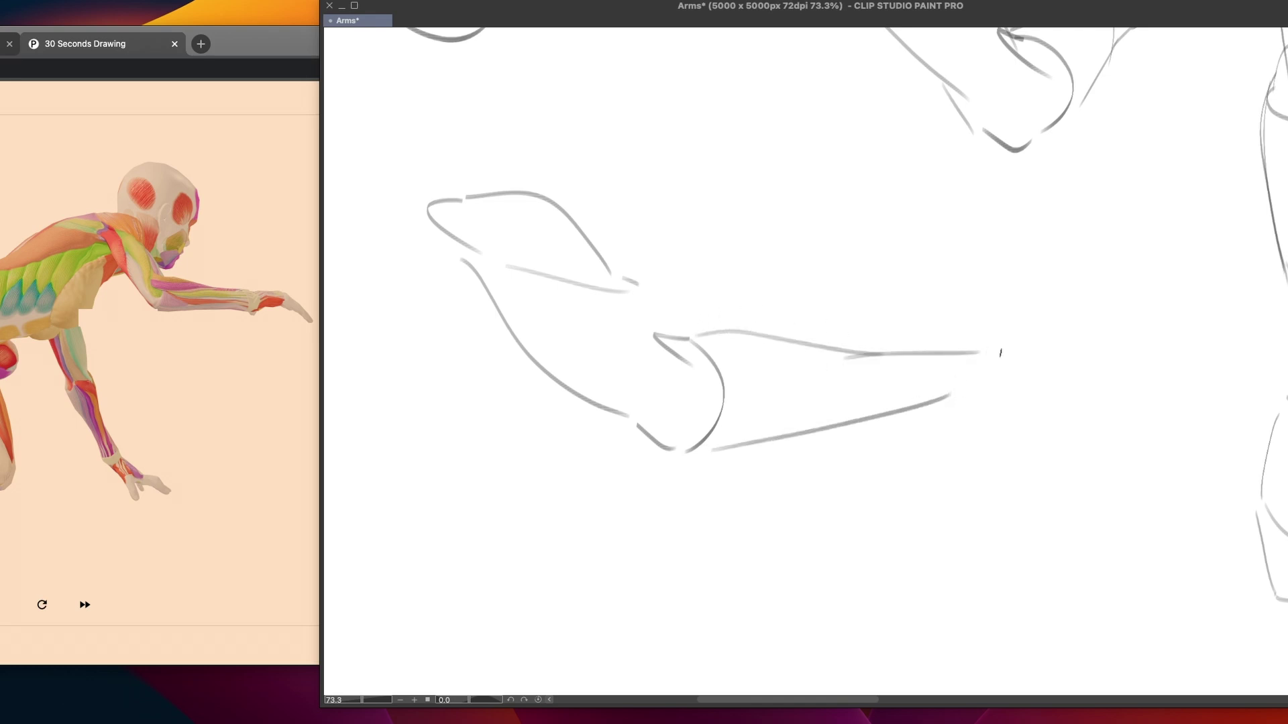
pyautogui.hotkey('ctrl', 'z')
pyautogui.moveTo(851, 354)
pyautogui.mouseDown()
pyautogui.moveTo(1005, 363)
pyautogui.moveTo(986, 401)
pyautogui.mouseUp()
pyautogui.hotkey('ctrl', 'z')
pyautogui.moveTo(964, 351)
pyautogui.mouseDown()
pyautogui.moveTo(993, 398)
pyautogui.moveTo(988, 353)
pyautogui.moveTo(992, 387)
pyautogui.moveTo(872, 415)
pyautogui.mouseUp()
pyautogui.hotkey('ctrl', 'z')
pyautogui.hotkey('ctrl', 'z')
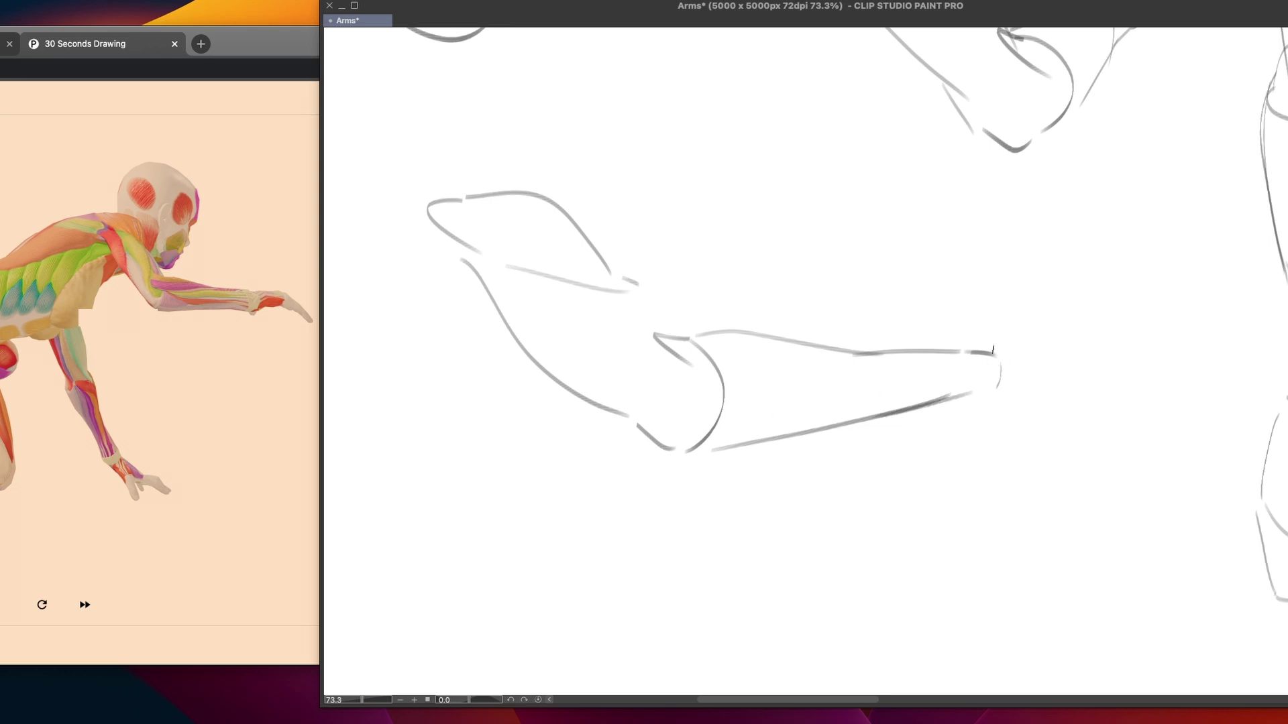
# Draw the back of the hand and connect the shoulder muscle's tip to the elbow fold
pyautogui.moveTo(1022, 346); pyautogui.dragTo(1133, 354)
pyautogui.moveTo(628, 295); pyautogui.dragTo(661, 335)
pyautogui.hotkey('ctrl', 'z')
pyautogui.moveTo(628, 295); pyautogui.dragTo(660, 336)
# Draw the hand's angled underside and a small bump joining the wrist to the back of the hand
pyautogui.moveTo(997, 384)
pyautogui.mouseDown()
pyautogui.moveTo(1029, 393)
pyautogui.moveTo(1105, 364)
pyautogui.mouseUp()
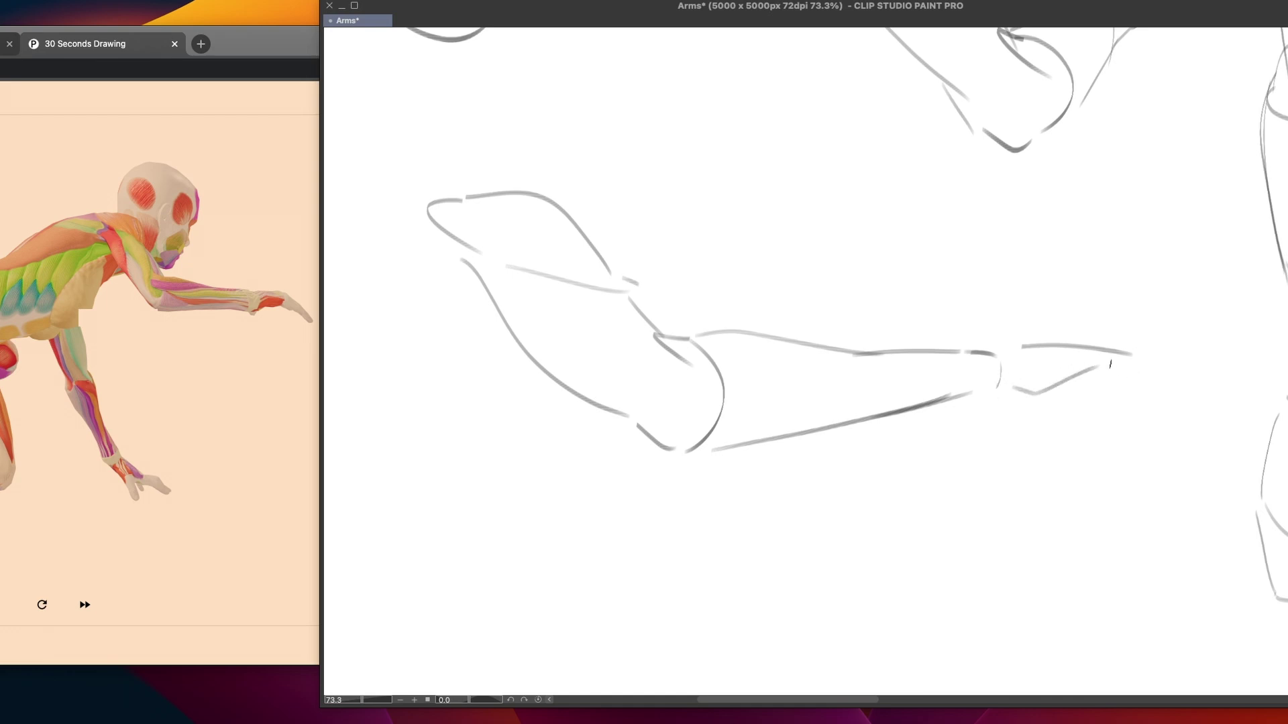
pyautogui.hotkey('ctrl', 'z')
pyautogui.moveTo(1015, 382); pyautogui.dragTo(1102, 368)
pyautogui.moveTo(1020, 346)
pyautogui.mouseDown()
pyautogui.moveTo(1001, 361)
pyautogui.moveTo(1019, 350)
pyautogui.mouseUp()
pyautogui.hotkey('ctrl', 'z')
pyautogui.hotkey('ctrl', 'z')
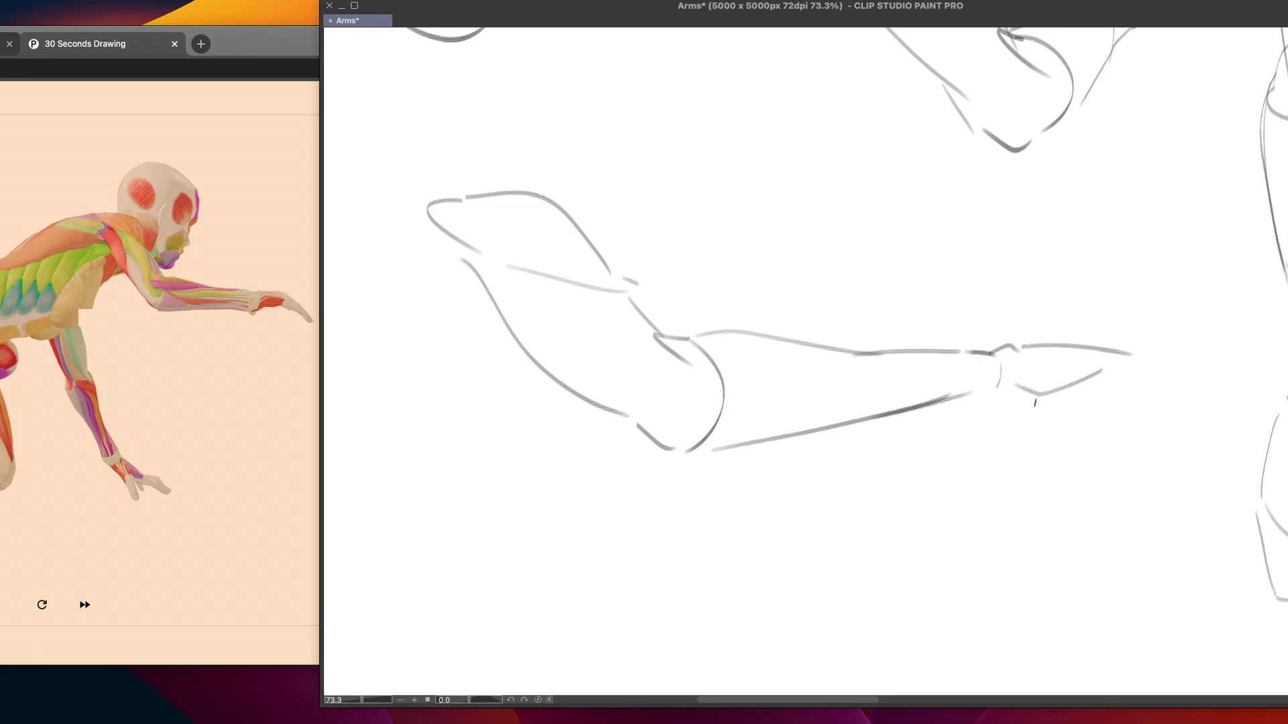
# Draw the rounded thumb tip below the palm and the fingers angling down from the knuckle
pyautogui.moveTo(1004, 401)
pyautogui.mouseDown()
pyautogui.moveTo(1043, 398)
pyautogui.moveTo(1027, 420)
pyautogui.mouseUp()
pyautogui.hotkey('ctrl', 'z')
pyautogui.moveTo(1119, 347)
pyautogui.mouseDown()
pyautogui.moveTo(1221, 408)
pyautogui.moveTo(1207, 417)
pyautogui.moveTo(1163, 381)
pyautogui.mouseUp()
pyautogui.hotkey('ctrl', 'z')
pyautogui.moveTo(1220, 417); pyautogui.dragTo(1204, 417)
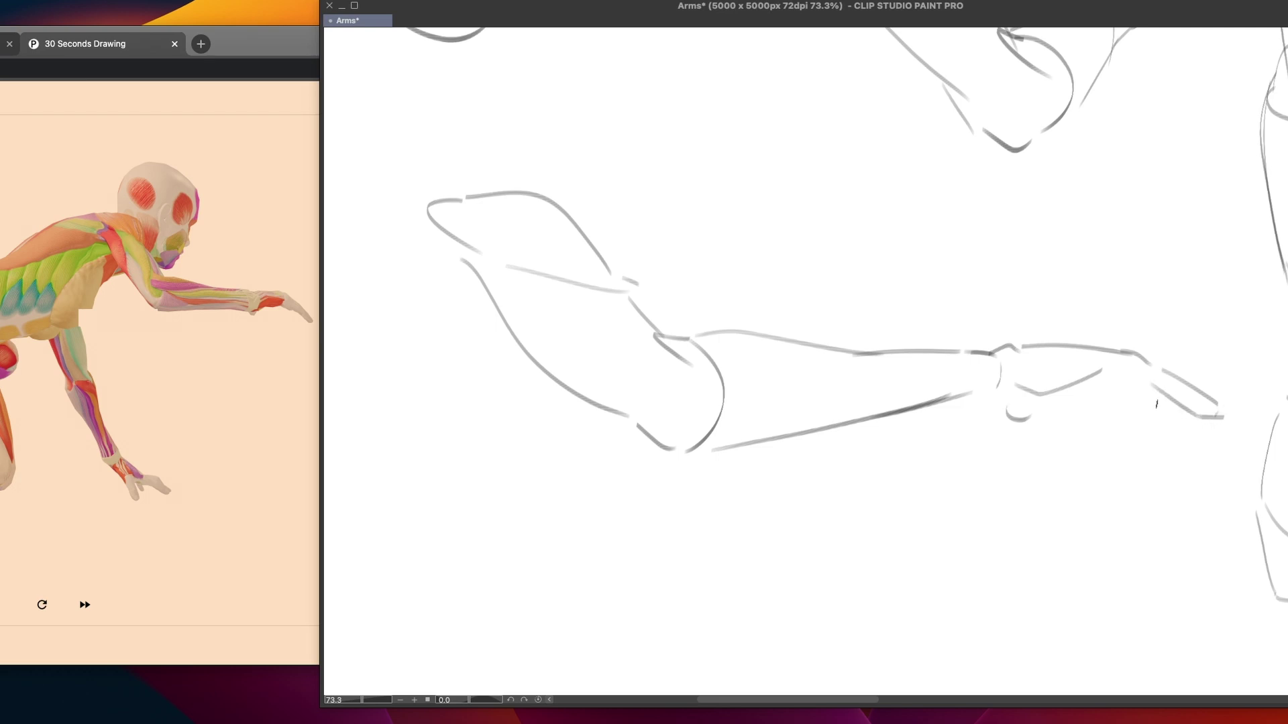
# Rework the fingers' lower edge with short strokes and draw a curved line across the middle of the forearm
pyautogui.moveTo(1149, 384)
pyautogui.mouseDown()
pyautogui.moveTo(1116, 395)
pyautogui.moveTo(1153, 402)
pyautogui.moveTo(1131, 385)
pyautogui.moveTo(1083, 385)
pyautogui.moveTo(1176, 408)
pyautogui.moveTo(1148, 399)
pyautogui.moveTo(1174, 420)
pyautogui.moveTo(1218, 418)
pyautogui.mouseUp()
pyautogui.hotkey('ctrl', 'z')
pyautogui.hotkey('ctrl', 'z')
pyautogui.hotkey('ctrl', 'z')
pyautogui.hotkey('ctrl', 'z')
pyautogui.moveTo(1131, 399); pyautogui.dragTo(1140, 409)
pyautogui.moveTo(1149, 409); pyautogui.dragTo(1166, 414)
pyautogui.moveTo(863, 354)
pyautogui.mouseDown()
pyautogui.moveTo(893, 356)
pyautogui.moveTo(872, 424)
pyautogui.mouseUp()
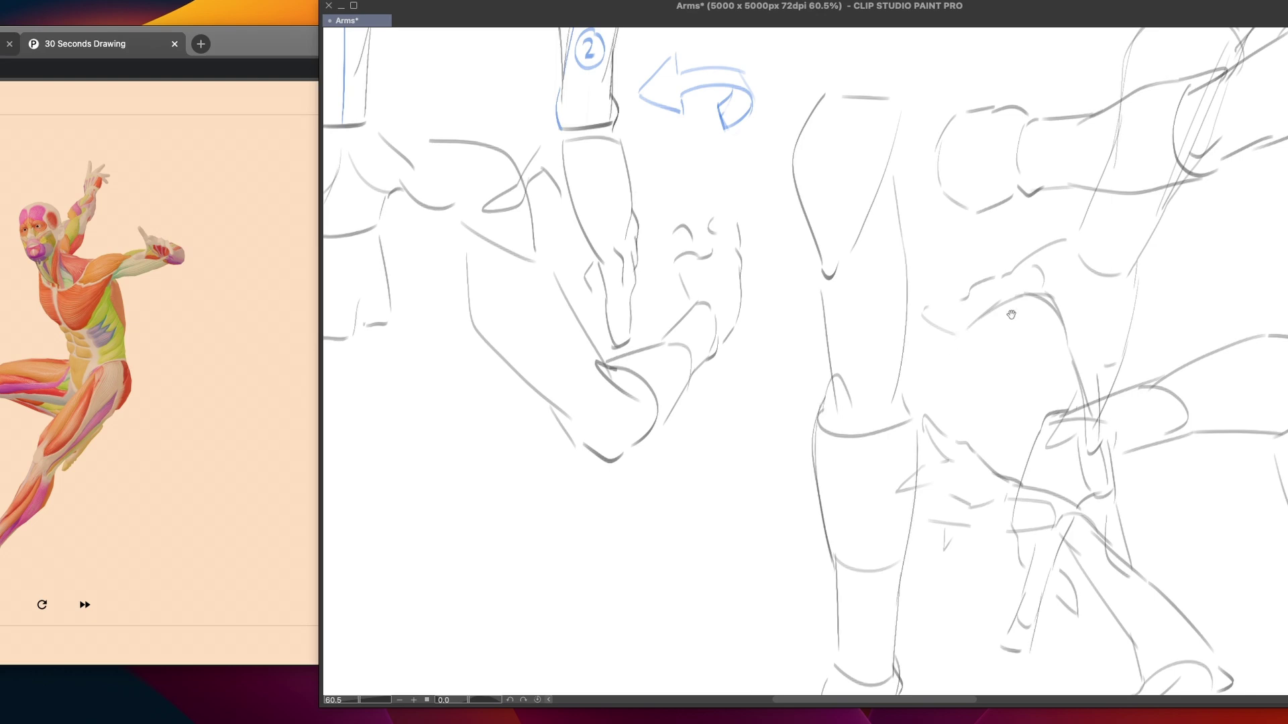
pyautogui.moveTo(1011, 315)
pyautogui.mouseDown()
pyautogui.moveTo(791, 443)
pyautogui.moveTo(603, 483)
pyautogui.moveTo(770, 295)
pyautogui.moveTo(785, 297)
pyautogui.moveTo(718, 388)
pyautogui.moveTo(684, 464)
pyautogui.mouseUp()
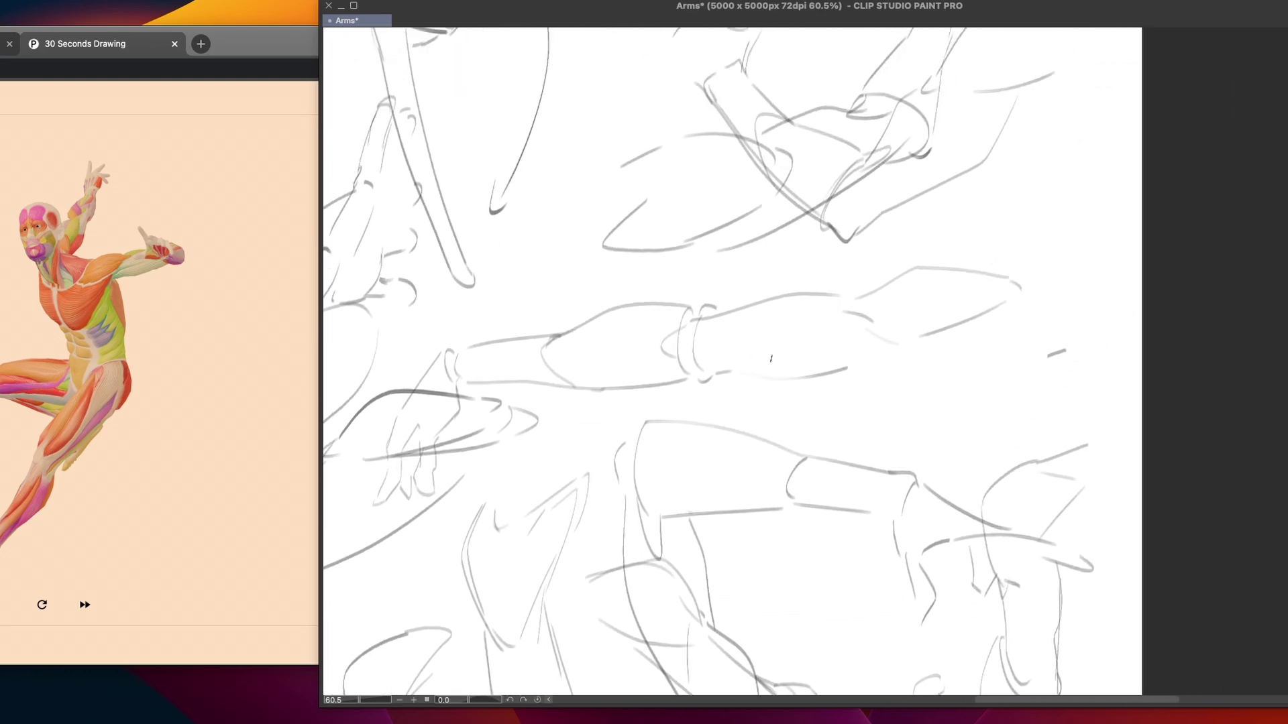
pyautogui.moveTo(678, 333); pyautogui.dragTo(534, 527)
pyautogui.moveTo(551, 382); pyautogui.dragTo(624, 543)
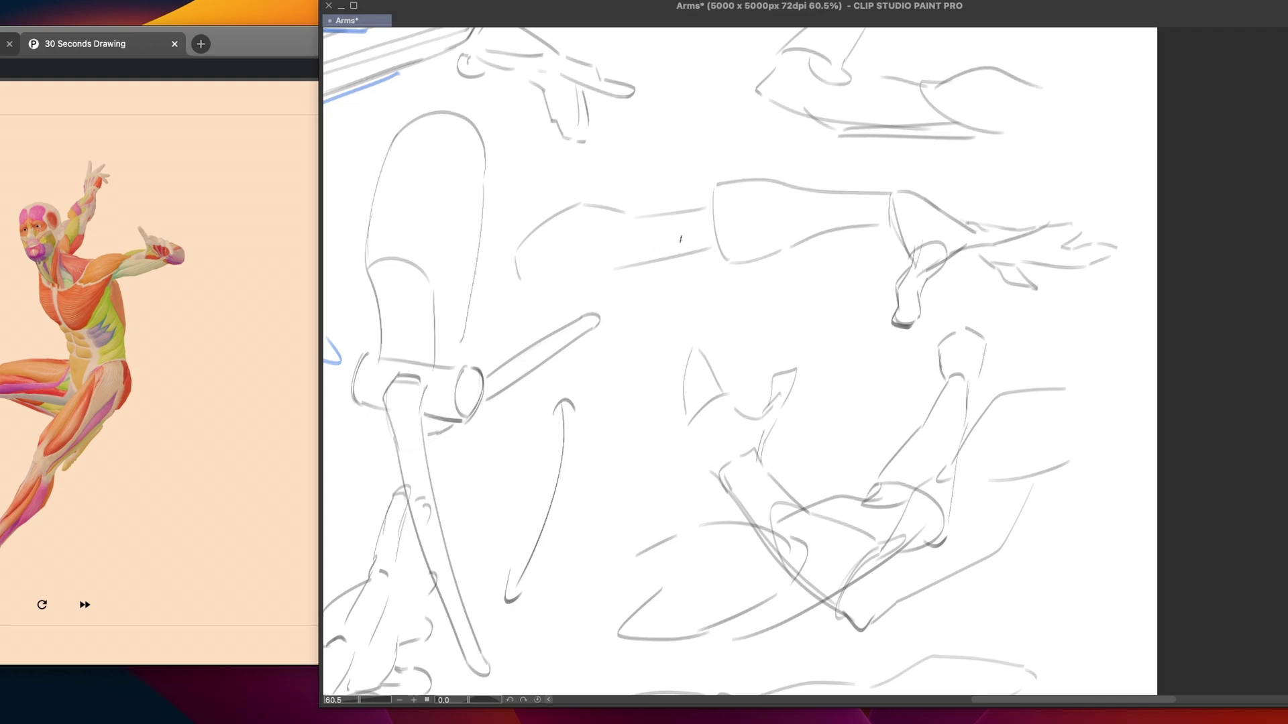
pyautogui.moveTo(625, 215); pyautogui.dragTo(602, 275)
pyautogui.moveTo(704, 210); pyautogui.dragTo(710, 247)
pyautogui.hotkey('ctrl', 'z')
pyautogui.hotkey('ctrl', 'z')
# Look over the existing arm sketches and find an empty area of the canvas for the next arm
pyautogui.moveTo(497, 488)
pyautogui.mouseDown()
pyautogui.moveTo(580, 307)
pyautogui.moveTo(843, 239)
pyautogui.mouseUp()
pyautogui.moveTo(709, 351); pyautogui.dragTo(863, 230)
pyautogui.moveTo(714, 402); pyautogui.dragTo(829, 236)
pyautogui.moveTo(730, 460); pyautogui.dragTo(768, 343)
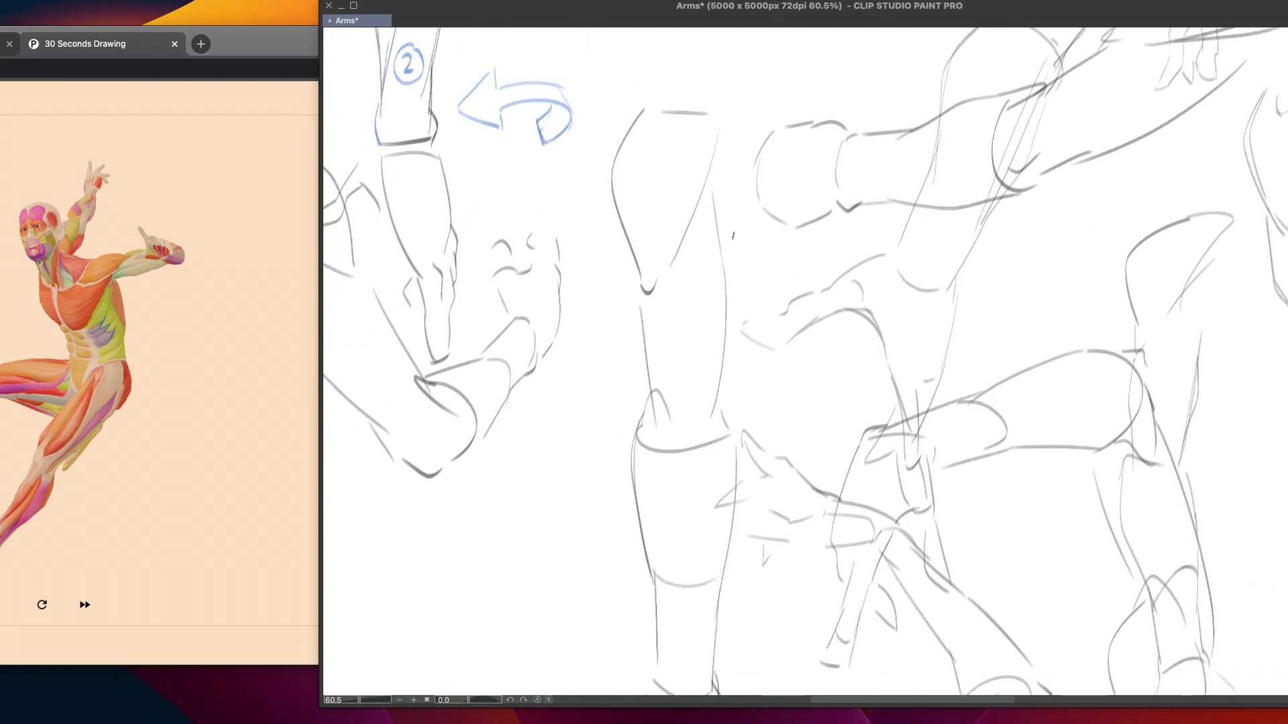
pyautogui.moveTo(675, 382); pyautogui.dragTo(839, 253)
pyautogui.moveTo(671, 349); pyautogui.dragTo(845, 257)
pyautogui.moveTo(848, 342); pyautogui.dragTo(948, 322)
pyautogui.moveTo(835, 295); pyautogui.dragTo(828, 402)
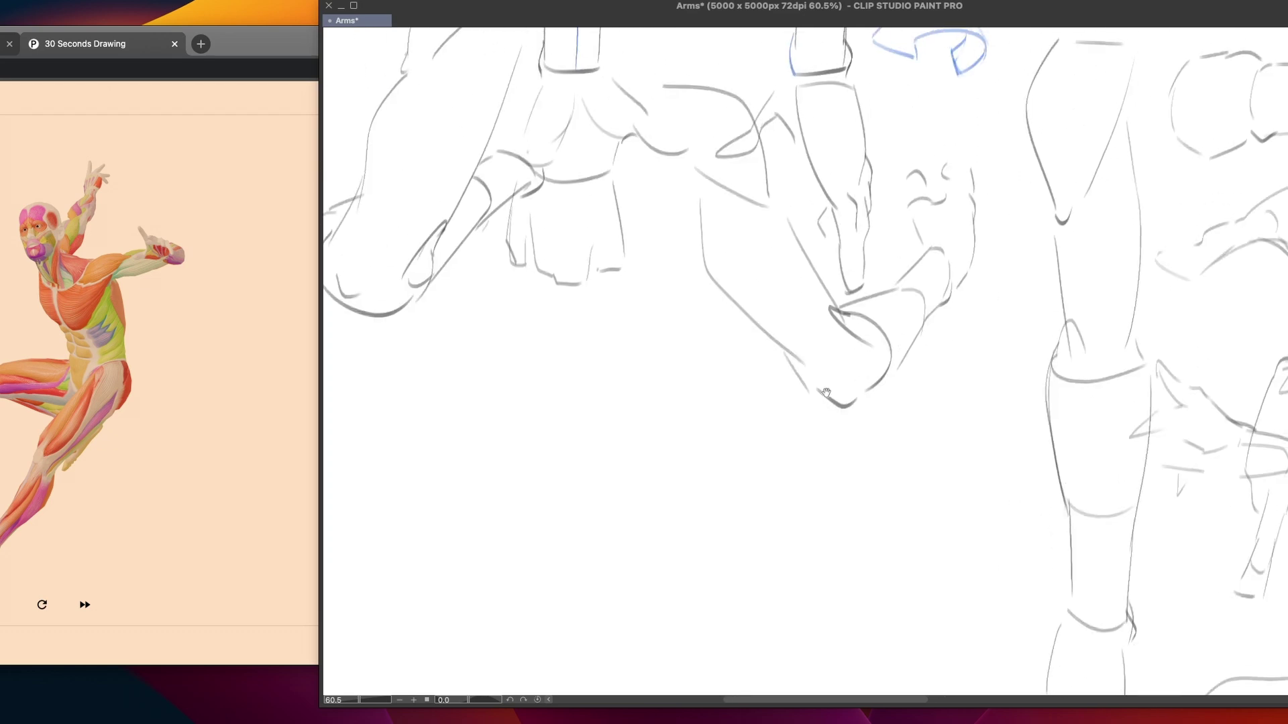
pyautogui.moveTo(682, 205)
pyautogui.mouseDown()
pyautogui.moveTo(681, 229)
pyautogui.moveTo(769, 358)
pyautogui.mouseUp()
pyautogui.moveTo(808, 209); pyautogui.dragTo(856, 290)
pyautogui.moveTo(647, 400)
pyautogui.mouseDown()
pyautogui.moveTo(848, 389)
pyautogui.moveTo(768, 295)
pyautogui.mouseUp()
pyautogui.moveTo(668, 381); pyautogui.dragTo(658, 406)
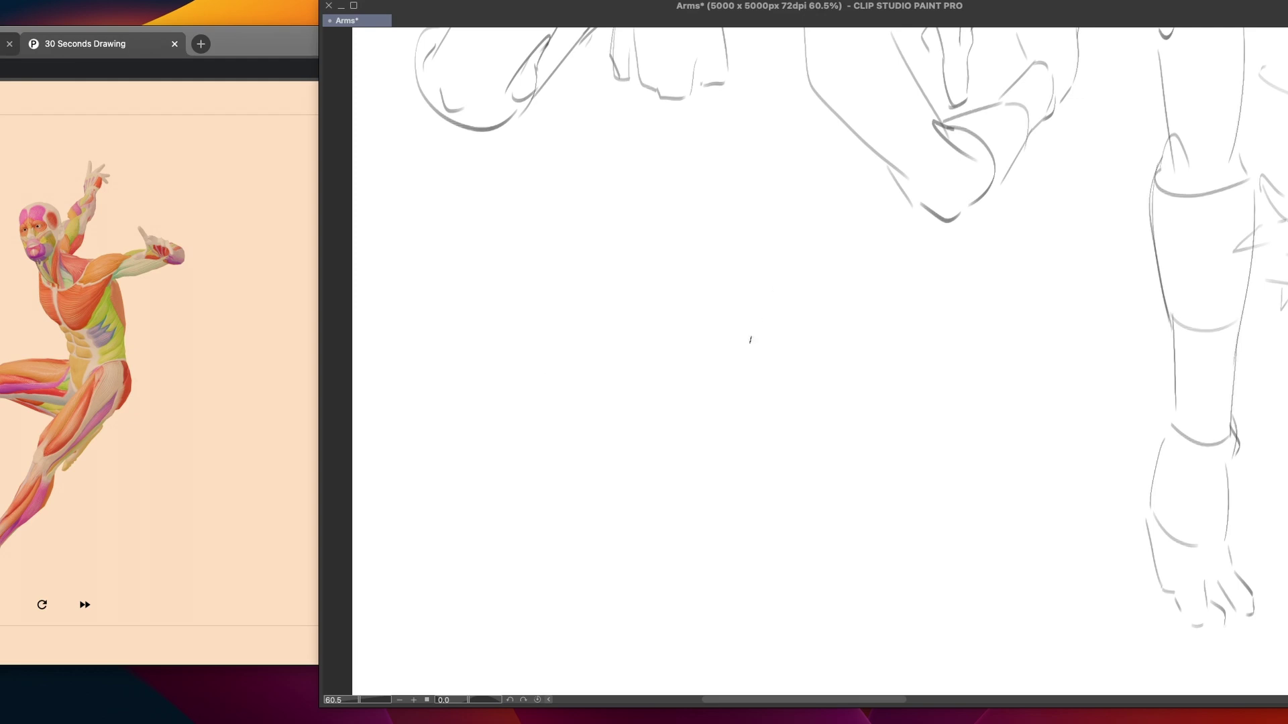
pyautogui.scroll(-1, 708, 379)
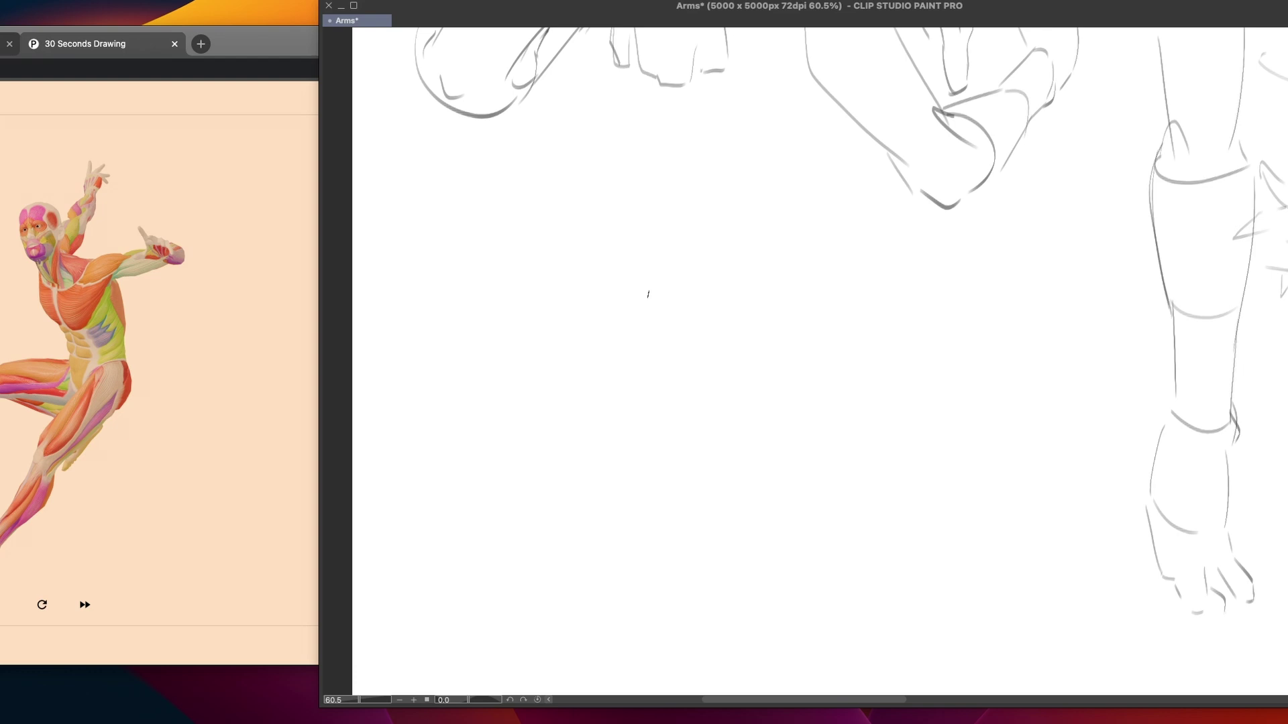
pyautogui.scroll(2, 648, 294)
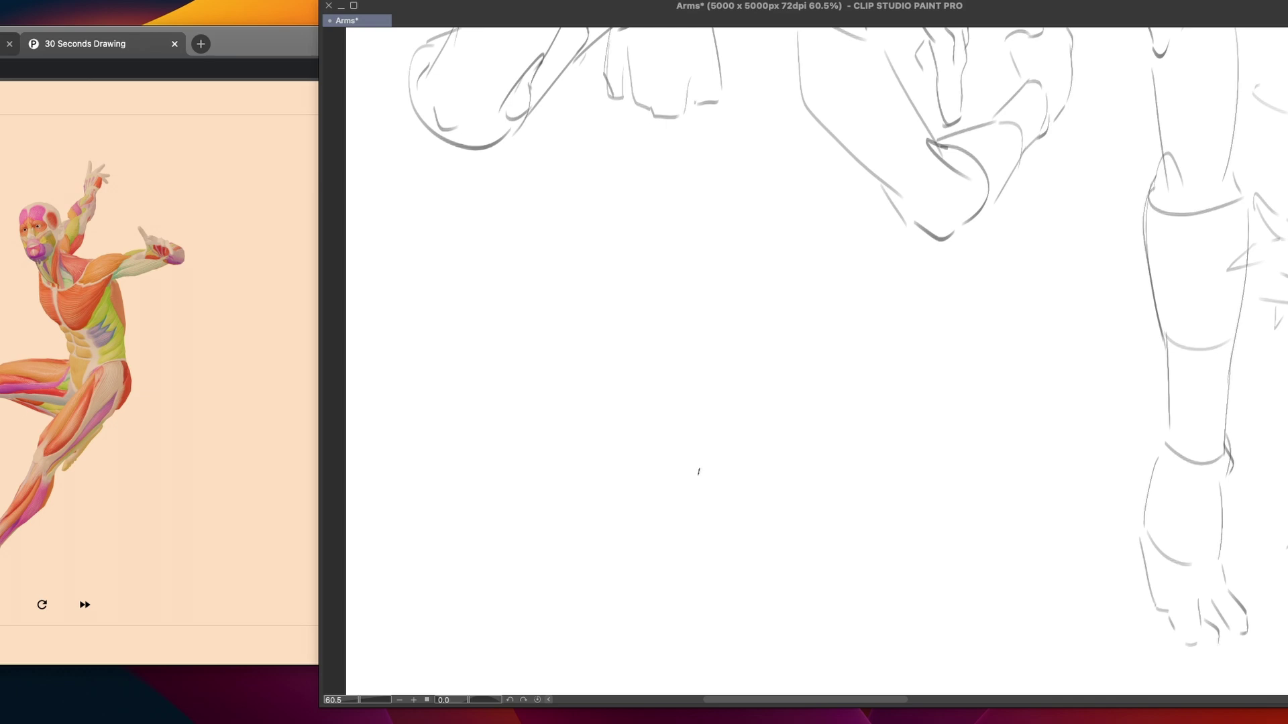
pyautogui.scroll(1, 694, 474)
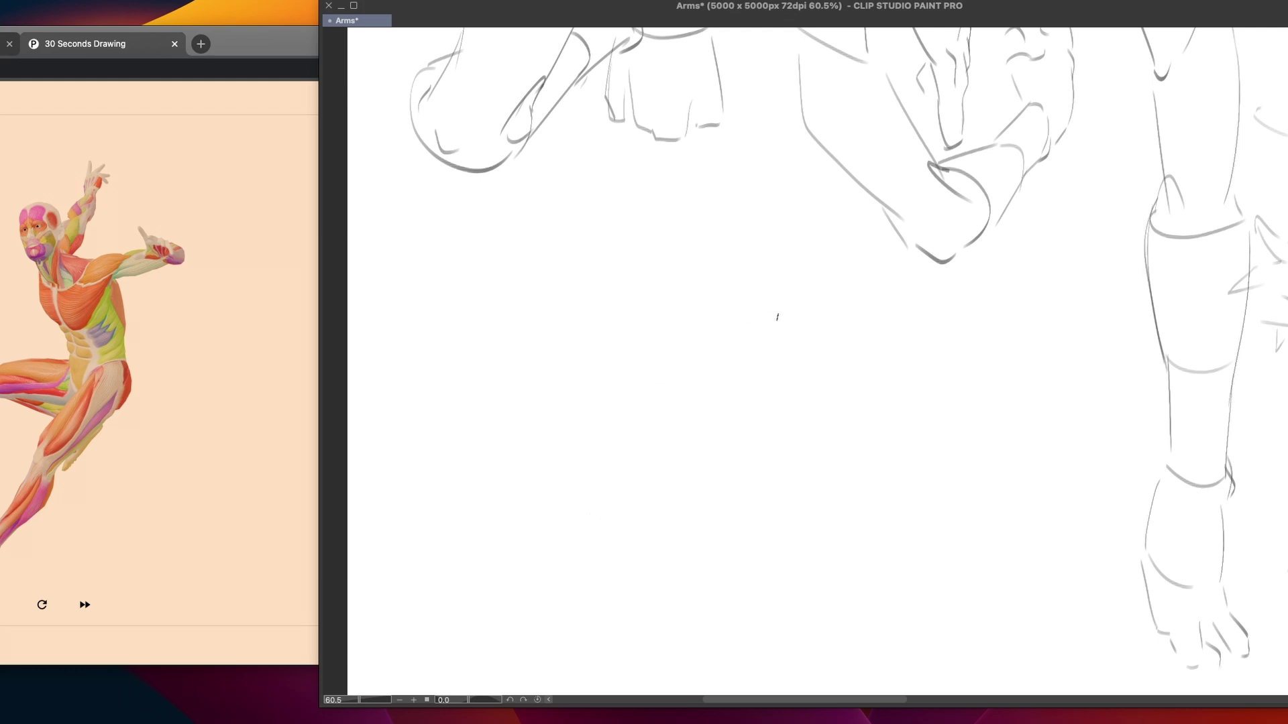
# Draw the outstretched arm's arched upper edge and straight underside, the elbow point, and the forearm's long top line
pyautogui.moveTo(644, 420)
pyautogui.mouseDown()
pyautogui.moveTo(662, 411)
pyautogui.moveTo(660, 392)
pyautogui.mouseUp()
pyautogui.moveTo(465, 311); pyautogui.dragTo(638, 316)
pyautogui.hotkey('ctrl', 'z')
pyautogui.moveTo(470, 320)
pyautogui.mouseDown()
pyautogui.moveTo(636, 306)
pyautogui.moveTo(629, 326)
pyautogui.mouseUp()
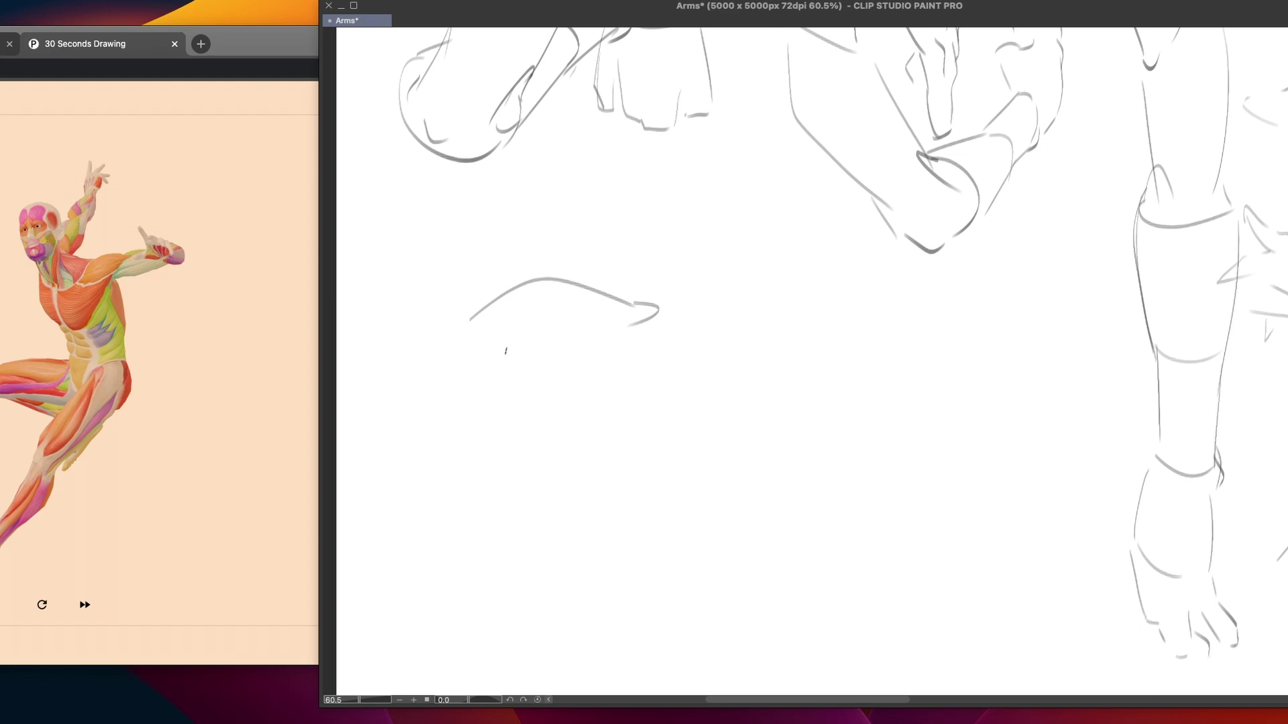
pyautogui.moveTo(469, 348)
pyautogui.mouseDown()
pyautogui.moveTo(515, 354)
pyautogui.moveTo(644, 318)
pyautogui.mouseUp()
pyautogui.moveTo(655, 301)
pyautogui.mouseDown()
pyautogui.moveTo(712, 287)
pyautogui.moveTo(807, 295)
pyautogui.mouseUp()
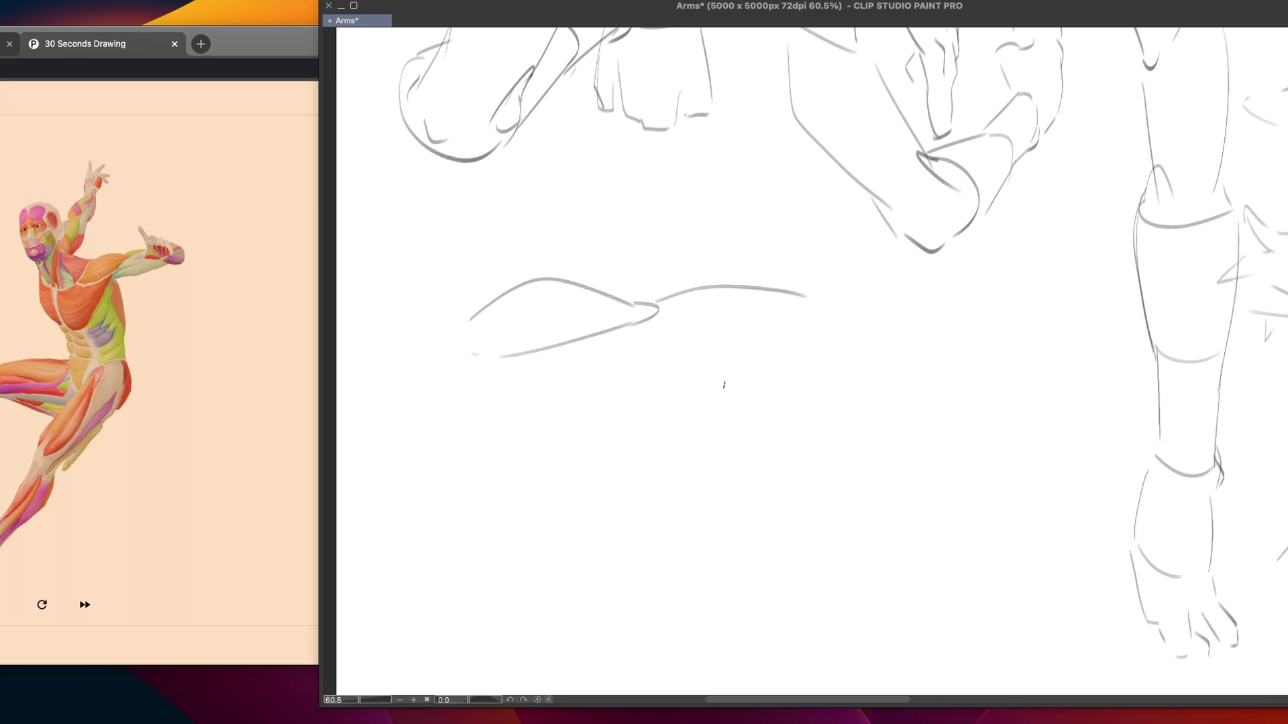
# Draw the forearm's broken underside line and the short strokes suggesting the base of the hand
pyautogui.scroll(-1, 742, 331)
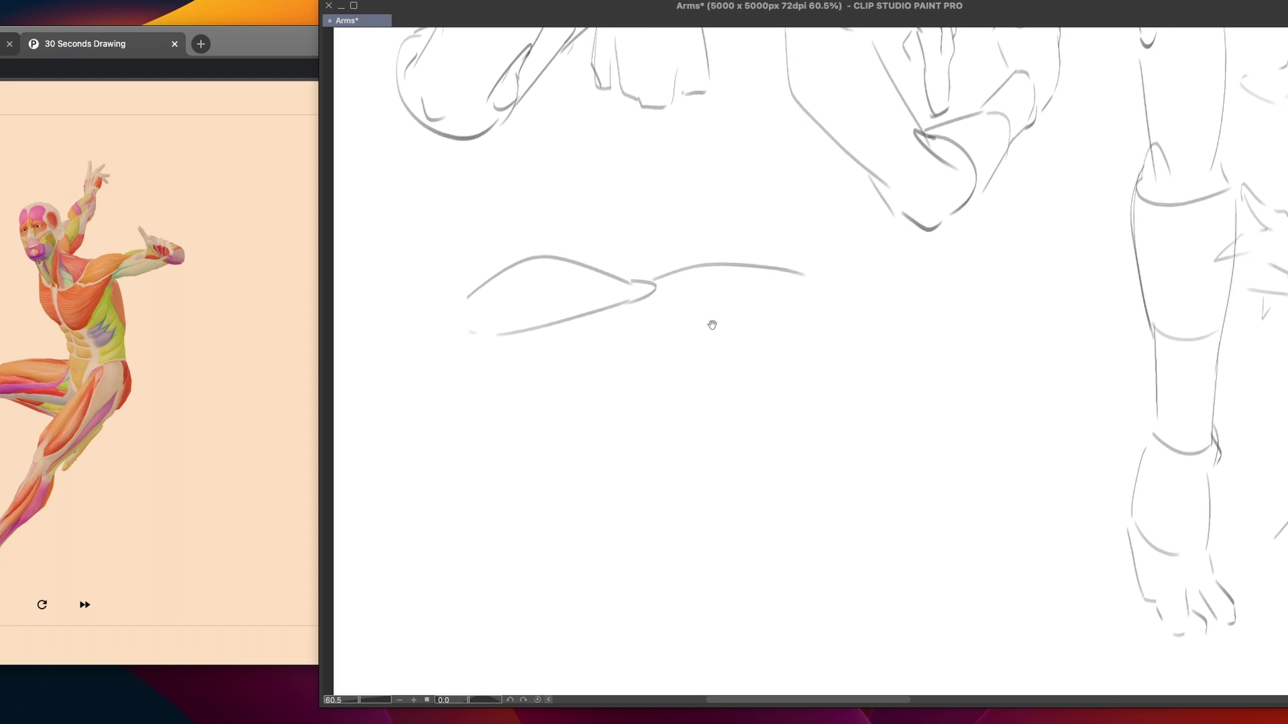
pyautogui.moveTo(564, 363); pyautogui.dragTo(731, 348)
pyautogui.press('super+z')
pyautogui.moveTo(593, 369)
pyautogui.mouseDown()
pyautogui.moveTo(694, 373)
pyautogui.moveTo(775, 338)
pyautogui.mouseUp()
pyautogui.press('super+z')
pyautogui.moveTo(598, 364)
pyautogui.mouseDown()
pyautogui.moveTo(645, 371)
pyautogui.moveTo(765, 340)
pyautogui.mouseUp()
pyautogui.moveTo(749, 288); pyautogui.dragTo(693, 328)
pyautogui.hotkey('ctrl', 'z')
pyautogui.moveTo(730, 309)
pyautogui.mouseDown()
pyautogui.moveTo(704, 317)
pyautogui.moveTo(732, 308)
pyautogui.moveTo(708, 304)
pyautogui.moveTo(737, 306)
pyautogui.moveTo(675, 334)
pyautogui.moveTo(717, 305)
pyautogui.moveTo(687, 303)
pyautogui.moveTo(674, 332)
pyautogui.moveTo(707, 301)
pyautogui.moveTo(671, 334)
pyautogui.moveTo(806, 319)
pyautogui.moveTo(673, 333)
pyautogui.moveTo(725, 320)
pyautogui.moveTo(768, 328)
pyautogui.moveTo(705, 327)
pyautogui.moveTo(793, 349)
pyautogui.mouseUp()
pyautogui.hotkey('ctrl', 'z')
pyautogui.hotkey('ctrl', 'z')
pyautogui.hotkey('ctrl', 'z')
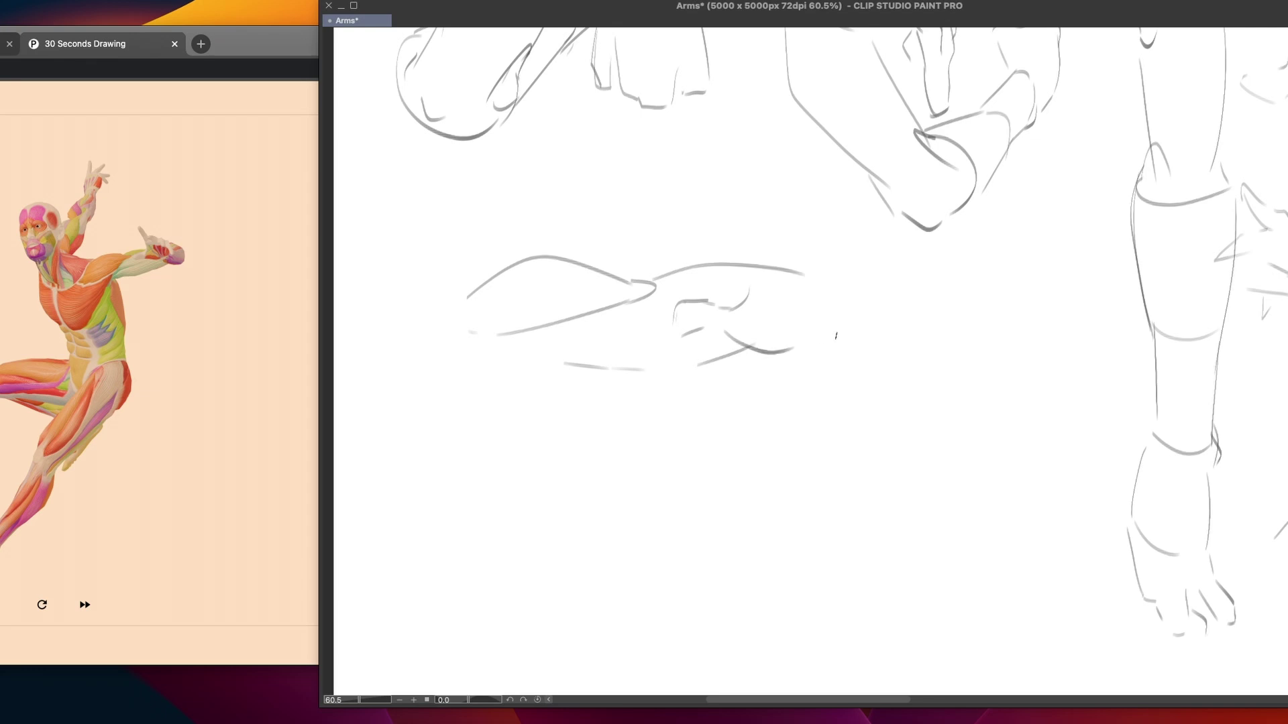
# Sketch the hand's raised finger, the curled fingers beside it, and the downward finger at the far end
pyautogui.moveTo(743, 272)
pyautogui.mouseDown()
pyautogui.moveTo(714, 220)
pyautogui.moveTo(746, 270)
pyautogui.mouseUp()
pyautogui.hotkey('ctrl', 'z')
pyautogui.hotkey('ctrl', 'z')
pyautogui.moveTo(707, 214); pyautogui.dragTo(740, 256)
pyautogui.moveTo(705, 202)
pyautogui.mouseDown()
pyautogui.moveTo(766, 224)
pyautogui.moveTo(746, 241)
pyautogui.moveTo(754, 206)
pyautogui.moveTo(828, 237)
pyautogui.moveTo(754, 207)
pyautogui.moveTo(791, 231)
pyautogui.moveTo(760, 206)
pyautogui.moveTo(778, 235)
pyautogui.moveTo(770, 258)
pyautogui.moveTo(733, 239)
pyautogui.moveTo(800, 253)
pyautogui.moveTo(779, 251)
pyautogui.moveTo(780, 229)
pyautogui.moveTo(779, 251)
pyautogui.moveTo(769, 245)
pyautogui.moveTo(797, 262)
pyautogui.mouseUp()
pyautogui.hotkey('ctrl', 'z')
pyautogui.hotkey('ctrl', 'z')
pyautogui.hotkey('ctrl', 'z')
pyautogui.hotkey('ctrl', 'z')
pyautogui.moveTo(778, 218)
pyautogui.mouseDown()
pyautogui.moveTo(805, 258)
pyautogui.moveTo(833, 249)
pyautogui.moveTo(849, 315)
pyautogui.mouseUp()
pyautogui.moveTo(820, 262)
pyautogui.mouseDown()
pyautogui.moveTo(829, 294)
pyautogui.moveTo(850, 306)
pyautogui.mouseUp()
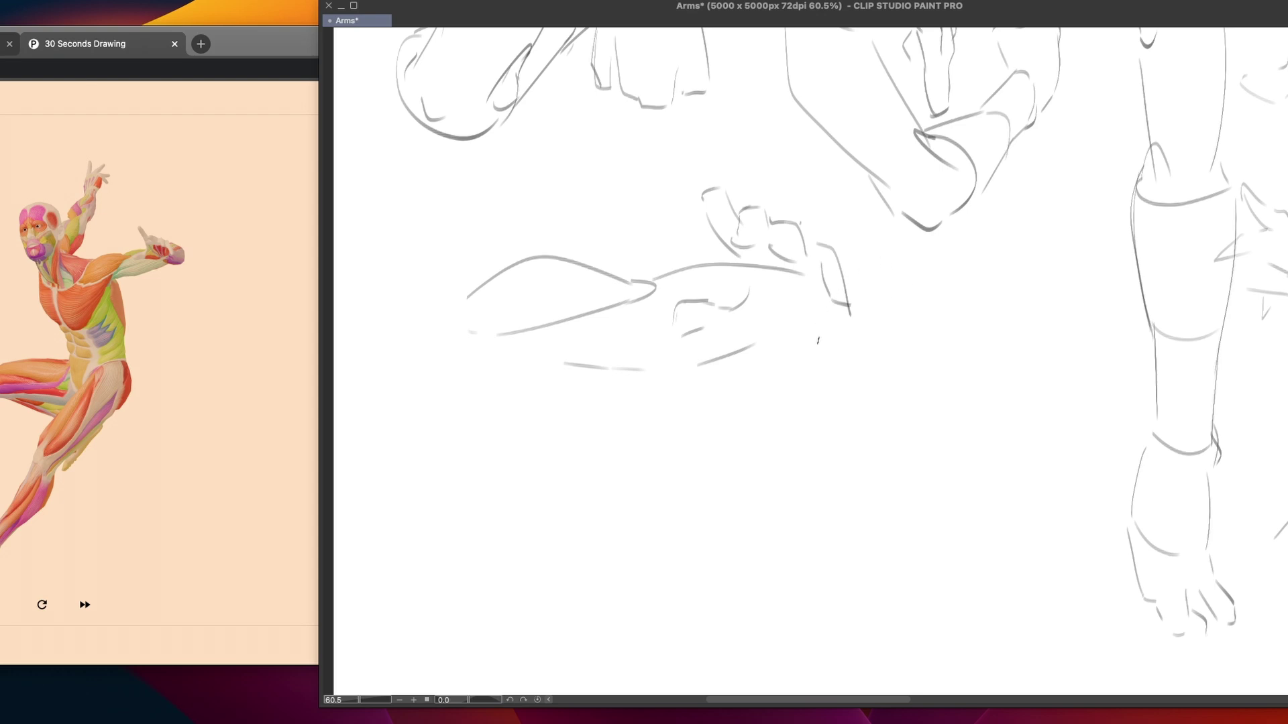
# Lengthen the raised finger and draw the curves of the palm and the curled fingers' lower edge
pyautogui.moveTo(733, 327)
pyautogui.mouseDown()
pyautogui.moveTo(823, 330)
pyautogui.moveTo(803, 318)
pyautogui.moveTo(832, 311)
pyautogui.mouseUp()
pyautogui.press('super+z')
pyautogui.moveTo(691, 171); pyautogui.dragTo(716, 219)
pyautogui.moveTo(693, 177); pyautogui.dragTo(712, 224)
pyautogui.moveTo(694, 167)
pyautogui.mouseDown()
pyautogui.moveTo(725, 168)
pyautogui.moveTo(731, 195)
pyautogui.moveTo(713, 161)
pyautogui.moveTo(734, 212)
pyautogui.mouseUp()
pyautogui.hotkey('ctrl', 'z')
pyautogui.hotkey('ctrl', 'z')
pyautogui.moveTo(743, 257)
pyautogui.mouseDown()
pyautogui.moveTo(721, 302)
pyautogui.moveTo(793, 315)
pyautogui.moveTo(779, 288)
pyautogui.moveTo(807, 302)
pyautogui.moveTo(809, 281)
pyautogui.moveTo(832, 302)
pyautogui.moveTo(797, 313)
pyautogui.moveTo(835, 309)
pyautogui.mouseUp()
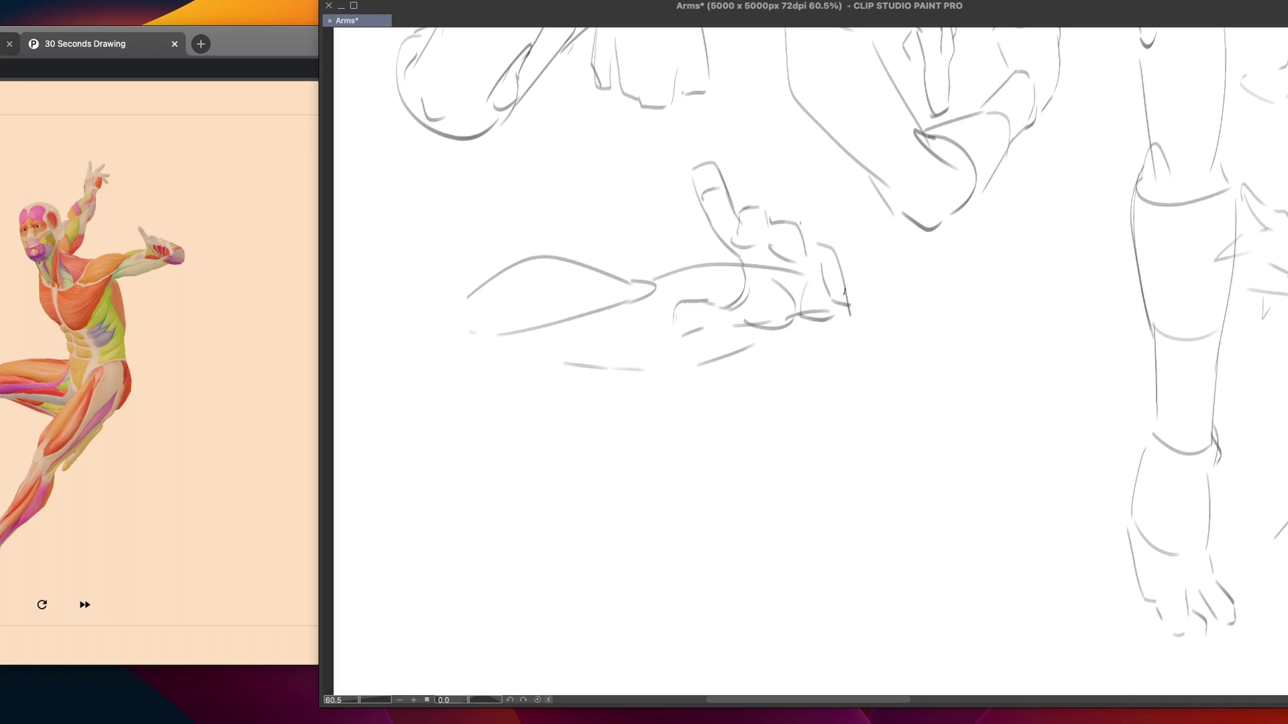
# Draw a large rounded contour beyond the fingers and darken the short strokes under the curled fingers
pyautogui.moveTo(876, 267); pyautogui.dragTo(868, 341)
pyautogui.hotkey('ctrl', 'z')
pyautogui.moveTo(852, 261); pyautogui.dragTo(882, 336)
pyautogui.hotkey('ctrl', 'z')
pyautogui.moveTo(863, 282)
pyautogui.mouseDown()
pyautogui.moveTo(899, 273)
pyautogui.moveTo(867, 345)
pyautogui.mouseUp()
pyautogui.hotkey('ctrl', 'z')
pyautogui.moveTo(876, 267); pyautogui.dragTo(881, 349)
pyautogui.moveTo(798, 337); pyautogui.dragTo(888, 345)
pyautogui.moveTo(744, 347); pyautogui.dragTo(795, 338)
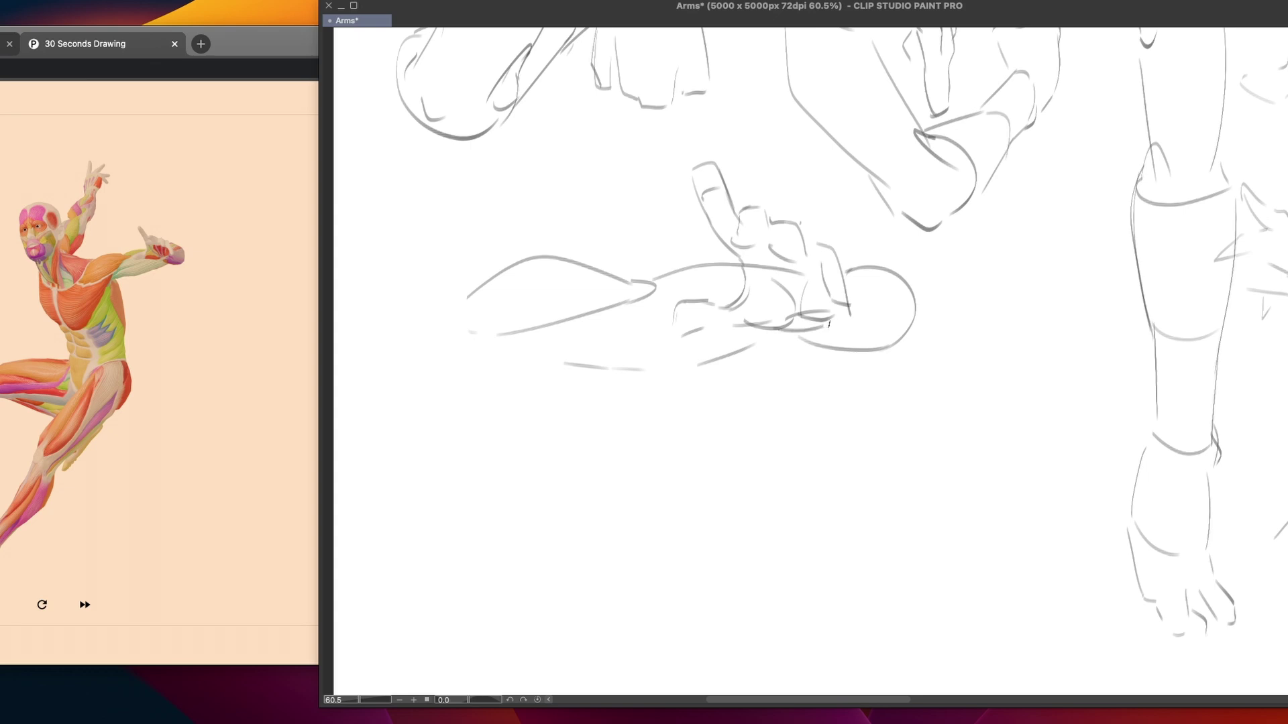
pyautogui.moveTo(784, 333)
pyautogui.mouseDown()
pyautogui.moveTo(824, 345)
pyautogui.moveTo(833, 323)
pyautogui.mouseUp()
pyautogui.moveTo(668, 316)
pyautogui.mouseDown()
pyautogui.moveTo(706, 334)
pyautogui.moveTo(671, 322)
pyautogui.moveTo(683, 301)
pyautogui.moveTo(666, 339)
pyautogui.mouseUp()
# Advance the reference to the next pose and find an empty area of the Arms canvas for the next arm
pyautogui.scroll(-1, 548, 347)
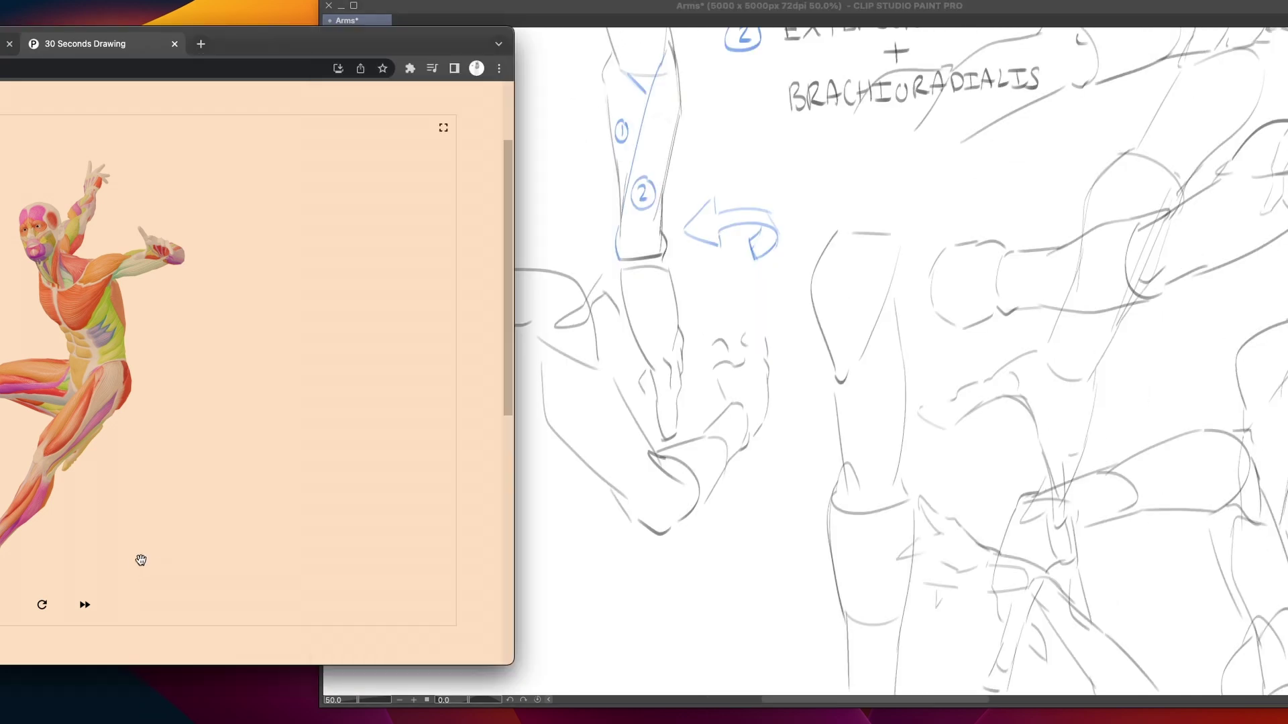
pyautogui.click(83, 606)
pyautogui.click(604, 456)
pyautogui.moveTo(557, 569); pyautogui.dragTo(698, 374)
pyautogui.scroll(2, 603, 411)
pyautogui.moveTo(592, 414)
pyautogui.mouseDown()
pyautogui.moveTo(709, 398)
pyautogui.moveTo(690, 431)
pyautogui.moveTo(710, 369)
pyautogui.mouseUp()
pyautogui.moveTo(696, 426)
pyautogui.mouseDown()
pyautogui.moveTo(684, 432)
pyautogui.moveTo(715, 409)
pyautogui.moveTo(679, 411)
pyautogui.mouseUp()
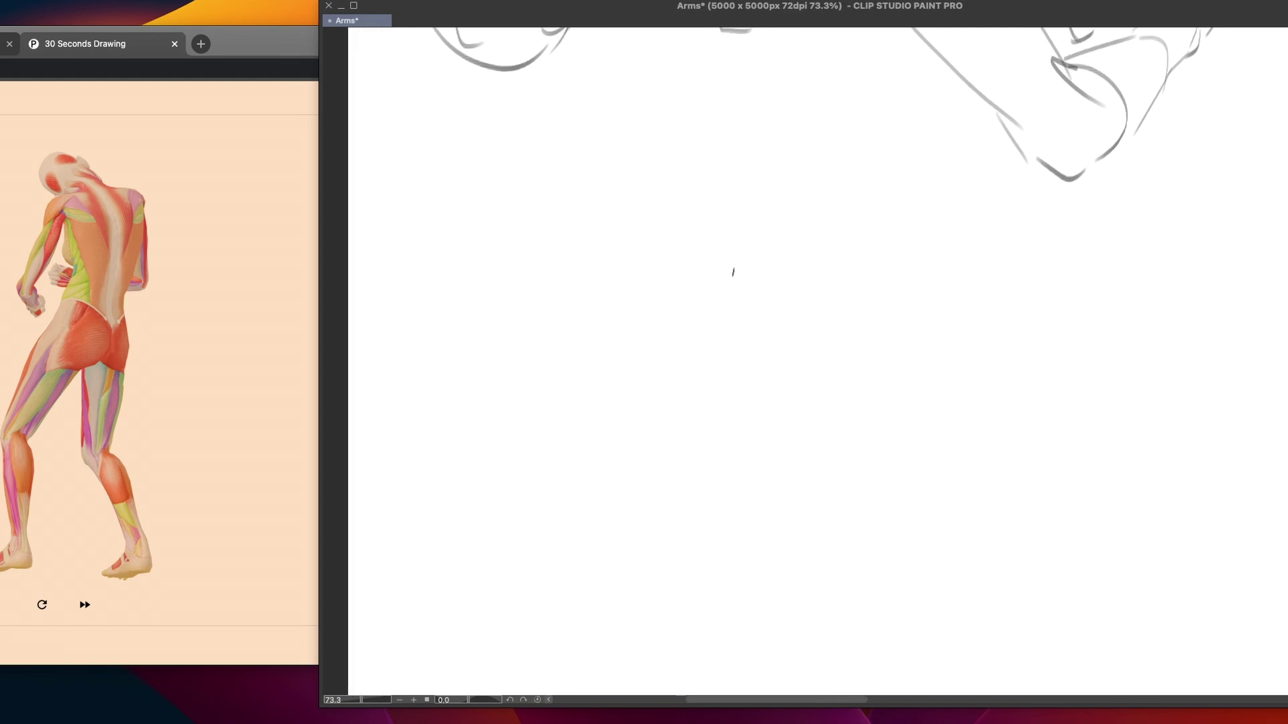
# Draw the new arm's shoulder wedge with a slanted top, a straight outer side and a diagonal inner edge
pyautogui.moveTo(616, 185); pyautogui.dragTo(584, 300)
pyautogui.press('super+z')
pyautogui.moveTo(689, 161)
pyautogui.mouseDown()
pyautogui.moveTo(652, 171)
pyautogui.moveTo(612, 290)
pyautogui.mouseUp()
pyautogui.moveTo(703, 157)
pyautogui.mouseDown()
pyautogui.moveTo(747, 164)
pyautogui.moveTo(628, 288)
pyautogui.mouseUp()
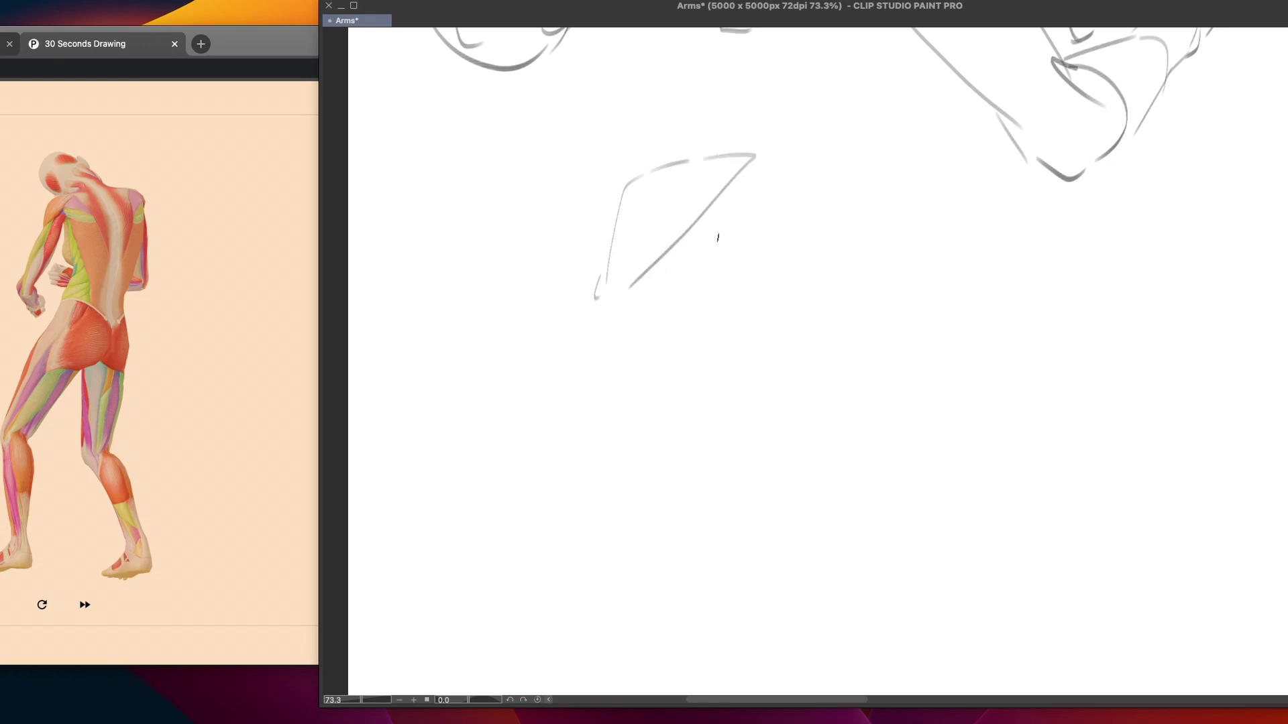
# Draw the rear edge of the upper arm running down from the shoulder wedge
pyautogui.moveTo(716, 243)
pyautogui.mouseDown()
pyautogui.moveTo(704, 318)
pyautogui.moveTo(623, 468)
pyautogui.mouseUp()
pyautogui.press('super+z')
pyautogui.moveTo(713, 250)
pyautogui.mouseDown()
pyautogui.moveTo(668, 397)
pyautogui.moveTo(623, 469)
pyautogui.mouseUp()
pyautogui.press('super+z')
pyautogui.moveTo(712, 256); pyautogui.dragTo(699, 342)
pyautogui.moveTo(691, 364); pyautogui.dragTo(599, 505)
pyautogui.press('super+z')
pyautogui.moveTo(710, 283); pyautogui.dragTo(664, 403)
pyautogui.hotkey('ctrl', 'z')
# Draw both sides of the forearm tapering down to the wrist, ending in short curves for the hand
pyautogui.moveTo(677, 377)
pyautogui.mouseDown()
pyautogui.moveTo(595, 498)
pyautogui.moveTo(590, 536)
pyautogui.mouseUp()
pyautogui.hotkey('ctrl', 'z')
pyautogui.moveTo(590, 312); pyautogui.dragTo(532, 464)
pyautogui.hotkey('ctrl', 'z')
pyautogui.moveTo(591, 306); pyautogui.dragTo(517, 499)
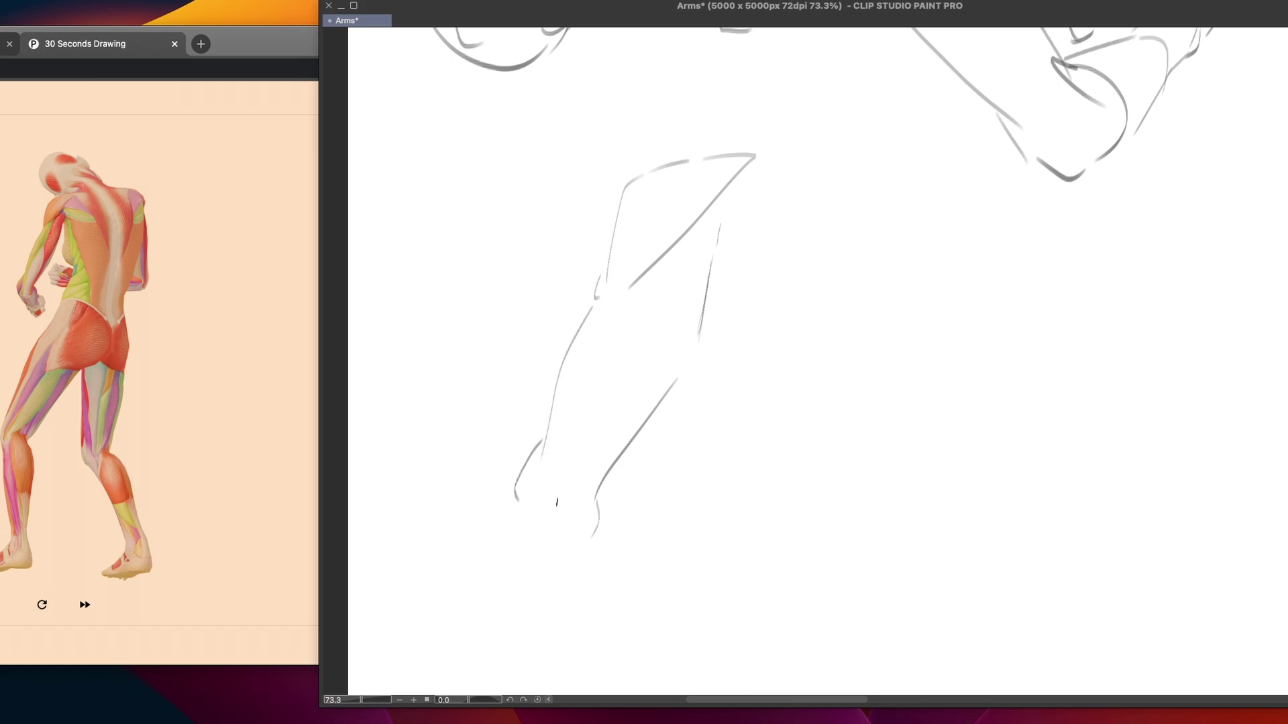
# Draw the hand's large rounded outer curve, the small arc inside it, and the curled finger strokes
pyautogui.scroll(-2, 611, 523)
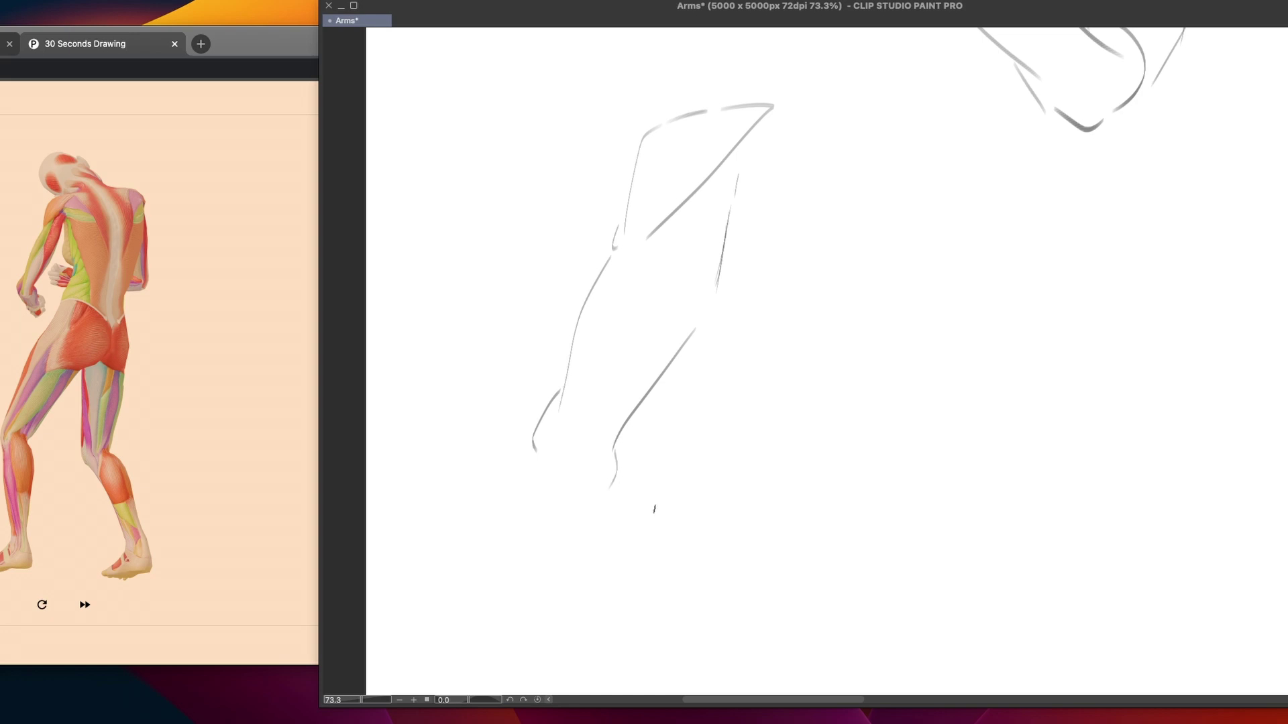
pyautogui.moveTo(550, 457); pyautogui.dragTo(575, 471)
pyautogui.moveTo(534, 418); pyautogui.dragTo(587, 508)
pyautogui.hotkey('ctrl', 'z')
pyautogui.moveTo(537, 415)
pyautogui.mouseDown()
pyautogui.moveTo(524, 468)
pyautogui.moveTo(568, 496)
pyautogui.moveTo(537, 500)
pyautogui.moveTo(571, 509)
pyautogui.mouseUp()
pyautogui.hotkey('ctrl', 'z')
pyautogui.moveTo(626, 440)
pyautogui.mouseDown()
pyautogui.moveTo(602, 506)
pyautogui.moveTo(630, 483)
pyautogui.moveTo(633, 460)
pyautogui.moveTo(629, 494)
pyautogui.mouseUp()
pyautogui.moveTo(643, 447); pyautogui.dragTo(653, 488)
pyautogui.moveTo(662, 472); pyautogui.dragTo(660, 480)
pyautogui.moveTo(633, 444)
pyautogui.mouseDown()
pyautogui.moveTo(658, 485)
pyautogui.moveTo(652, 473)
pyautogui.moveTo(643, 494)
pyautogui.moveTo(619, 496)
pyautogui.moveTo(662, 487)
pyautogui.moveTo(656, 473)
pyautogui.moveTo(641, 498)
pyautogui.moveTo(616, 503)
pyautogui.moveTo(641, 513)
pyautogui.mouseUp()
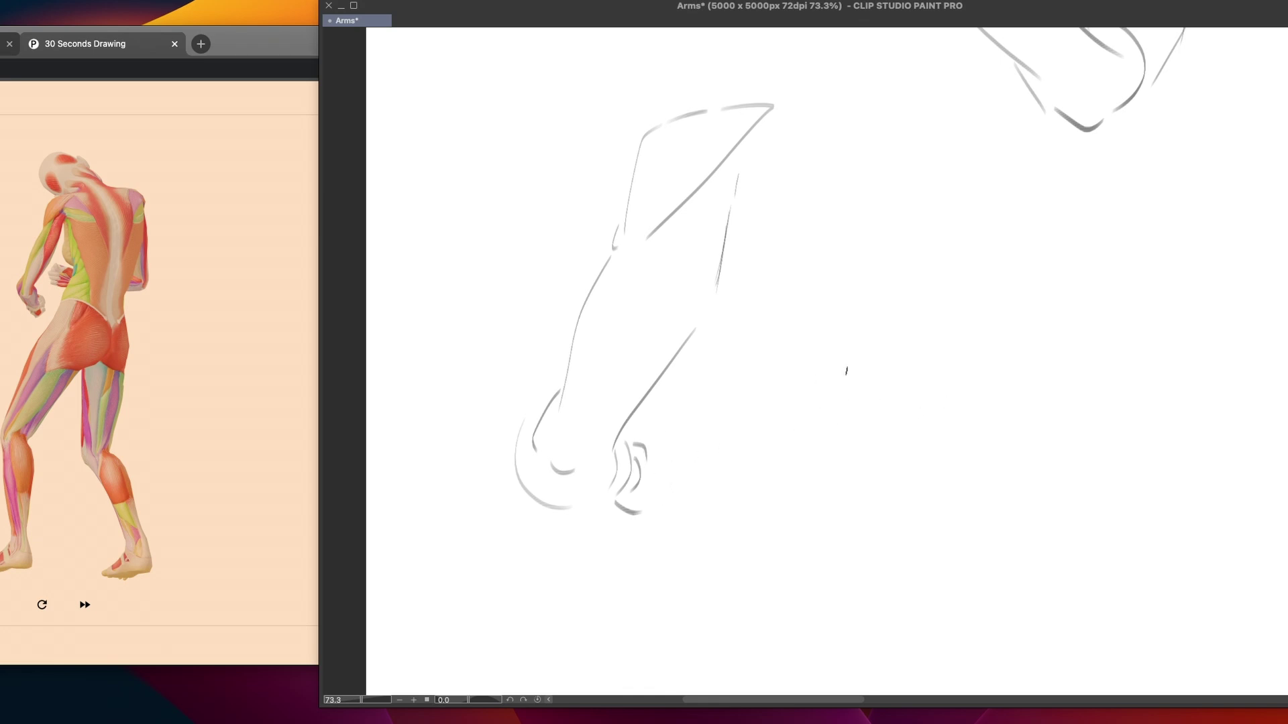
# Sketch an explanatory diagram beside the arm: a long narrow bar with a curved, pointed wedge on top
pyautogui.moveTo(782, 436); pyautogui.dragTo(1061, 427)
pyautogui.moveTo(793, 464); pyautogui.dragTo(1058, 449)
pyautogui.moveTo(781, 437); pyautogui.dragTo(781, 466)
pyautogui.moveTo(1065, 434); pyautogui.dragTo(1063, 450)
pyautogui.moveTo(779, 373); pyautogui.dragTo(953, 427)
pyautogui.moveTo(777, 371)
pyautogui.mouseDown()
pyautogui.moveTo(738, 348)
pyautogui.moveTo(780, 436)
pyautogui.mouseUp()
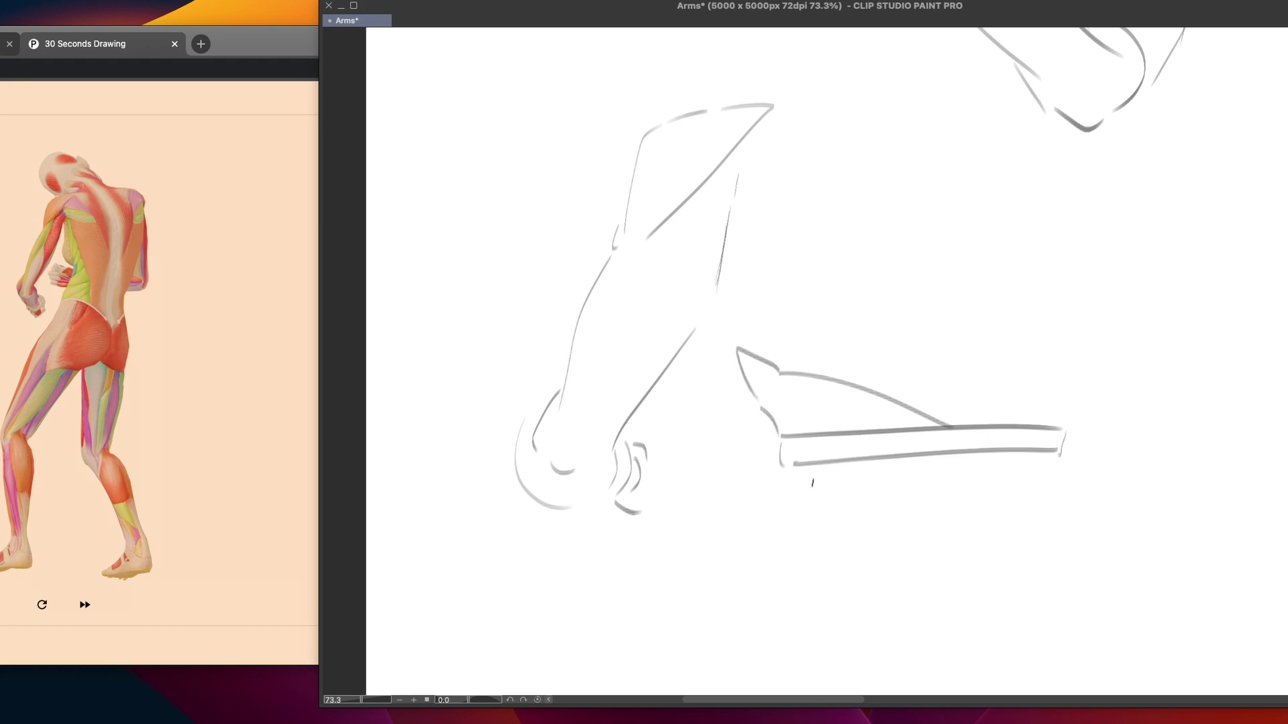
# Add a bulging curve beneath the bar and try short marks across the diagram and near the hand
pyautogui.moveTo(782, 482)
pyautogui.mouseDown()
pyautogui.moveTo(829, 495)
pyautogui.moveTo(1065, 448)
pyautogui.mouseUp()
pyautogui.hotkey('ctrl', 'z')
pyautogui.moveTo(782, 486)
pyautogui.mouseDown()
pyautogui.moveTo(895, 483)
pyautogui.moveTo(1040, 455)
pyautogui.mouseUp()
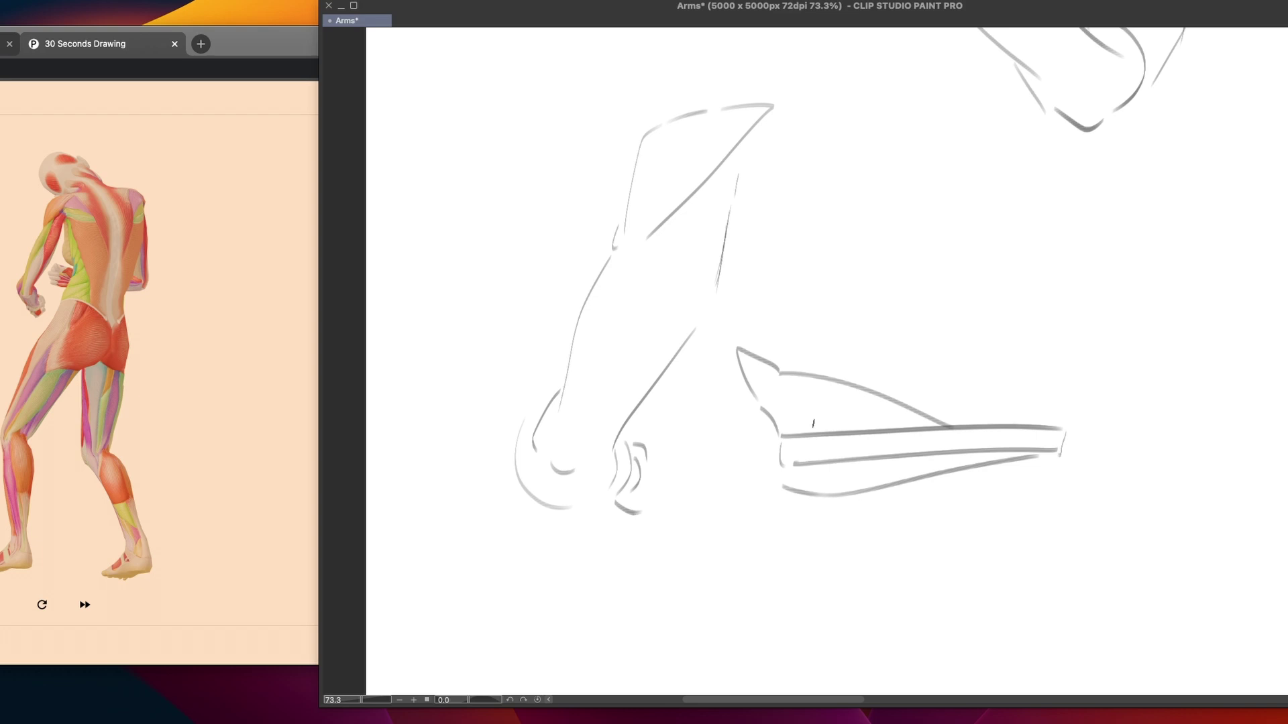
pyautogui.moveTo(797, 389); pyautogui.dragTo(815, 397)
pyautogui.hotkey('ctrl', 'z')
pyautogui.moveTo(947, 424); pyautogui.dragTo(950, 493)
pyautogui.hotkey('ctrl', 'z')
pyautogui.moveTo(946, 406); pyautogui.dragTo(949, 494)
pyautogui.moveTo(649, 406)
pyautogui.mouseDown()
pyautogui.moveTo(639, 430)
pyautogui.moveTo(673, 526)
pyautogui.mouseUp()
pyautogui.moveTo(696, 455); pyautogui.dragTo(698, 513)
pyautogui.moveTo(698, 458); pyautogui.dragTo(704, 501)
pyautogui.moveTo(850, 341)
pyautogui.mouseDown()
pyautogui.moveTo(842, 370)
pyautogui.moveTo(879, 344)
pyautogui.mouseUp()
pyautogui.moveTo(983, 396)
pyautogui.mouseDown()
pyautogui.moveTo(998, 412)
pyautogui.moveTo(1021, 397)
pyautogui.mouseUp()
# Undo the entire bar-and-wedge diagram
pyautogui.press('super+z')
pyautogui.press('super+z')
pyautogui.press('super+z')
pyautogui.press('super+z')
pyautogui.press('super+z')
pyautogui.hotkey('ctrl', 'z')
pyautogui.hotkey('ctrl', 'z')
pyautogui.hotkey('ctrl', 'z')
pyautogui.hotkey('ctrl', 'z')
pyautogui.hotkey('ctrl', 'z')
pyautogui.hotkey('ctrl', 'z')
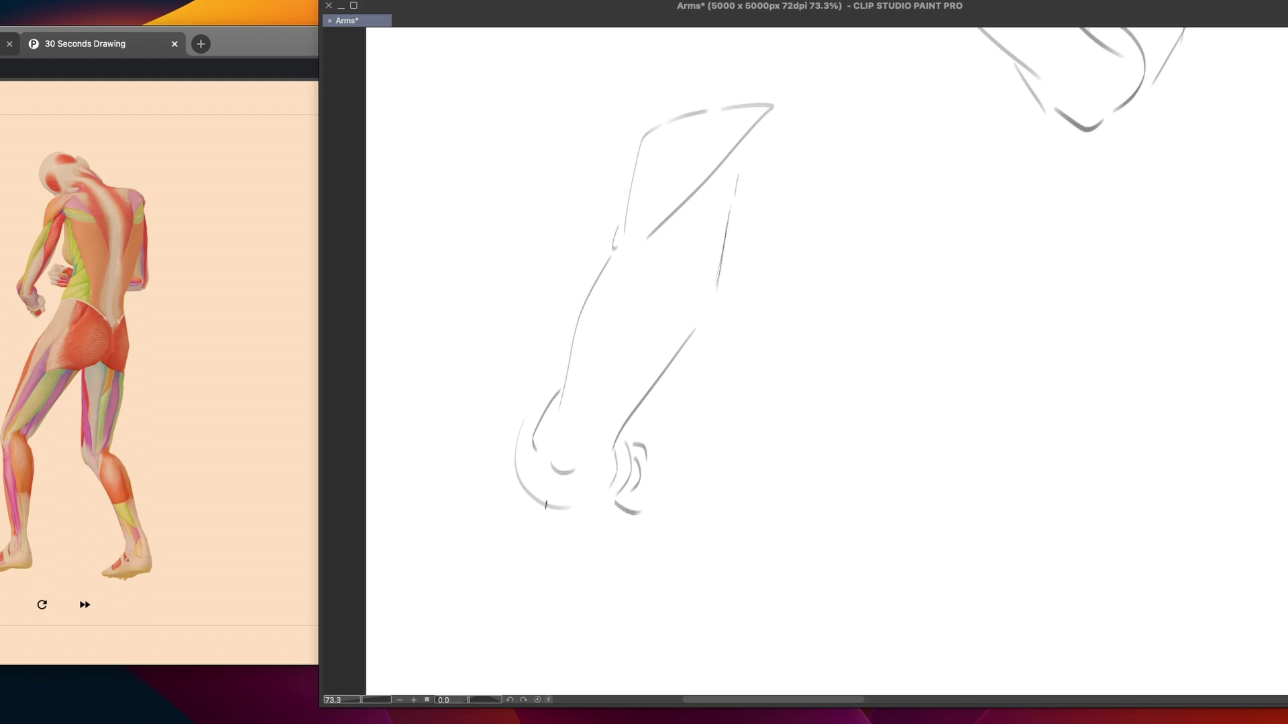
# Connect the hand's rounded base to the curled fingers with short curved strokes
pyautogui.moveTo(577, 502); pyautogui.dragTo(617, 483)
pyautogui.moveTo(623, 434)
pyautogui.mouseDown()
pyautogui.moveTo(578, 544)
pyautogui.moveTo(613, 524)
pyautogui.moveTo(608, 496)
pyautogui.moveTo(574, 505)
pyautogui.moveTo(638, 486)
pyautogui.moveTo(684, 490)
pyautogui.moveTo(578, 502)
pyautogui.moveTo(635, 489)
pyautogui.mouseUp()
pyautogui.press('super+z')
# Sketch an explanatory circle beside the arm with two horizontal lines across its middle
pyautogui.moveTo(799, 421)
pyautogui.mouseDown()
pyautogui.moveTo(862, 380)
pyautogui.moveTo(892, 533)
pyautogui.mouseUp()
pyautogui.moveTo(807, 458)
pyautogui.mouseDown()
pyautogui.moveTo(910, 457)
pyautogui.moveTo(934, 475)
pyautogui.mouseUp()
pyautogui.moveTo(801, 423); pyautogui.dragTo(841, 532)
pyautogui.press('super+z')
pyautogui.moveTo(797, 434); pyautogui.dragTo(870, 530)
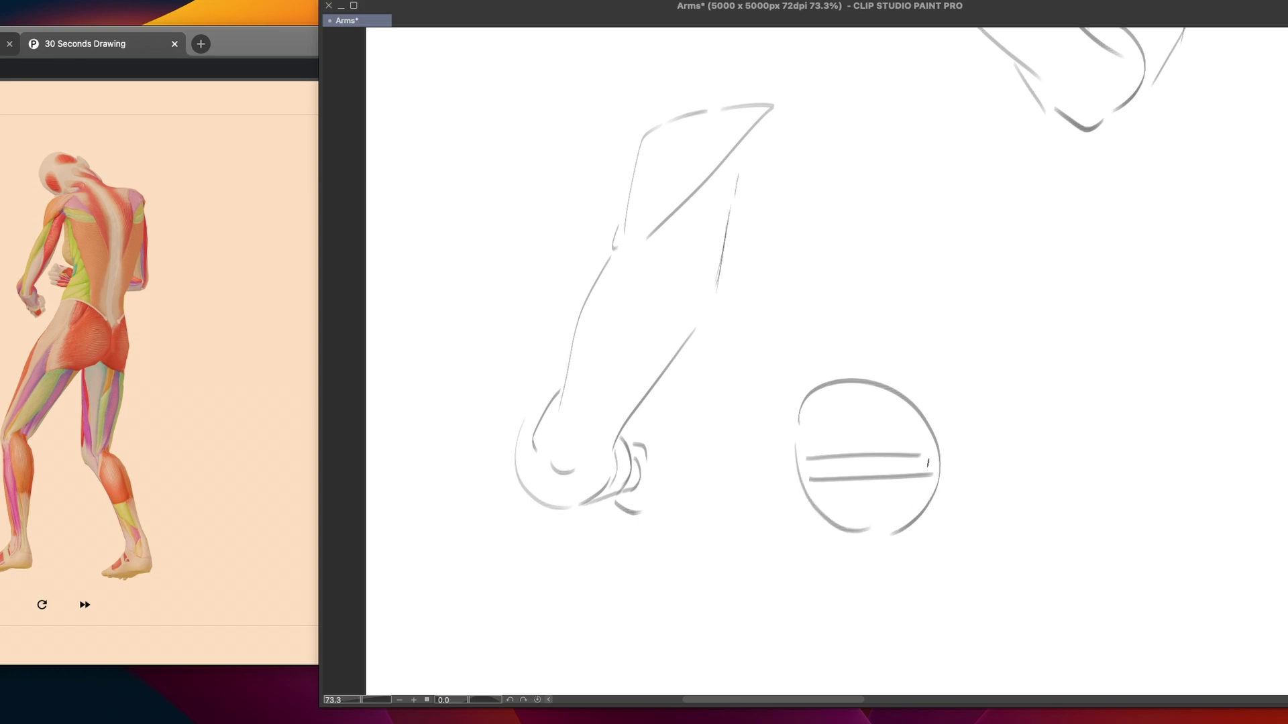
# Add a second arc over the circle and a tapering bent form extending past its side with small end loops
pyautogui.moveTo(826, 376); pyautogui.dragTo(847, 373)
pyautogui.moveTo(834, 376)
pyautogui.mouseDown()
pyautogui.moveTo(939, 413)
pyautogui.moveTo(962, 450)
pyautogui.moveTo(957, 419)
pyautogui.mouseUp()
pyautogui.moveTo(819, 454); pyautogui.dragTo(944, 405)
pyautogui.hotkey('ctrl', 'z')
pyautogui.moveTo(805, 455)
pyautogui.mouseDown()
pyautogui.moveTo(964, 393)
pyautogui.moveTo(951, 402)
pyautogui.moveTo(981, 405)
pyautogui.moveTo(946, 404)
pyautogui.moveTo(984, 403)
pyautogui.moveTo(929, 478)
pyautogui.mouseUp()
pyautogui.moveTo(983, 410); pyautogui.dragTo(921, 460)
pyautogui.moveTo(915, 387); pyautogui.dragTo(951, 437)
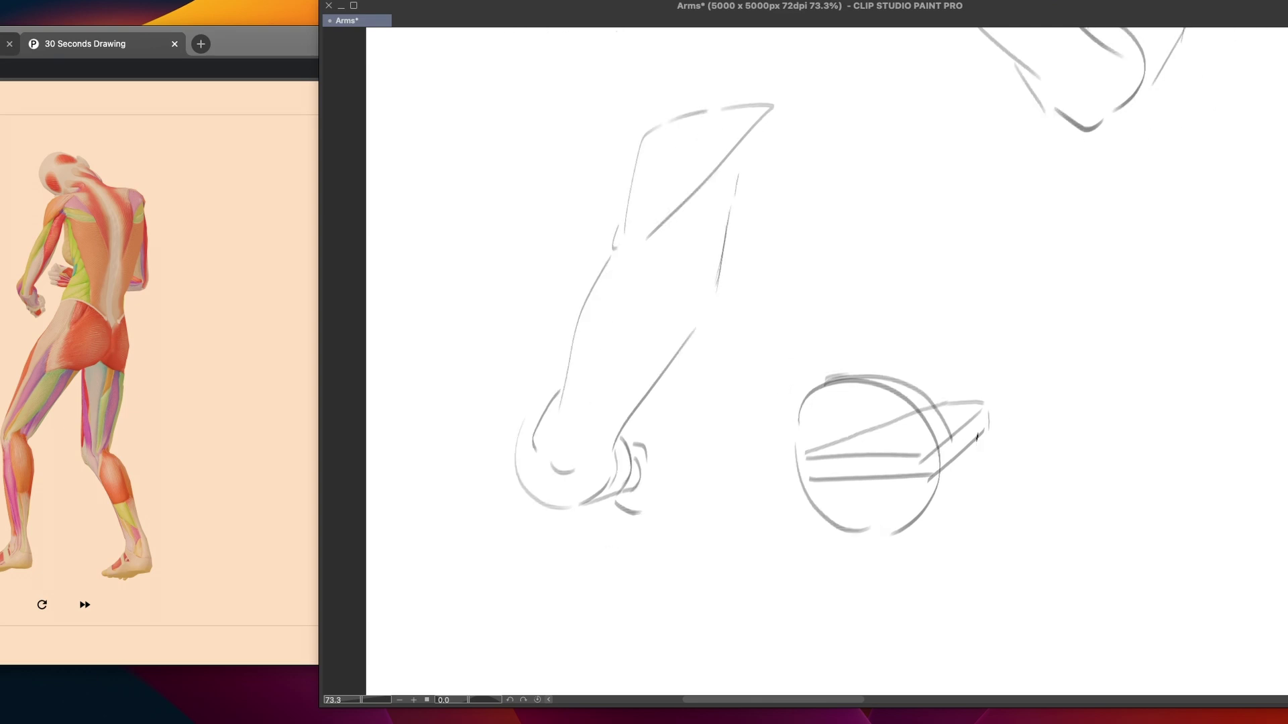
pyautogui.moveTo(926, 395)
pyautogui.mouseDown()
pyautogui.moveTo(964, 423)
pyautogui.moveTo(969, 393)
pyautogui.moveTo(979, 421)
pyautogui.moveTo(960, 391)
pyautogui.moveTo(986, 401)
pyautogui.mouseUp()
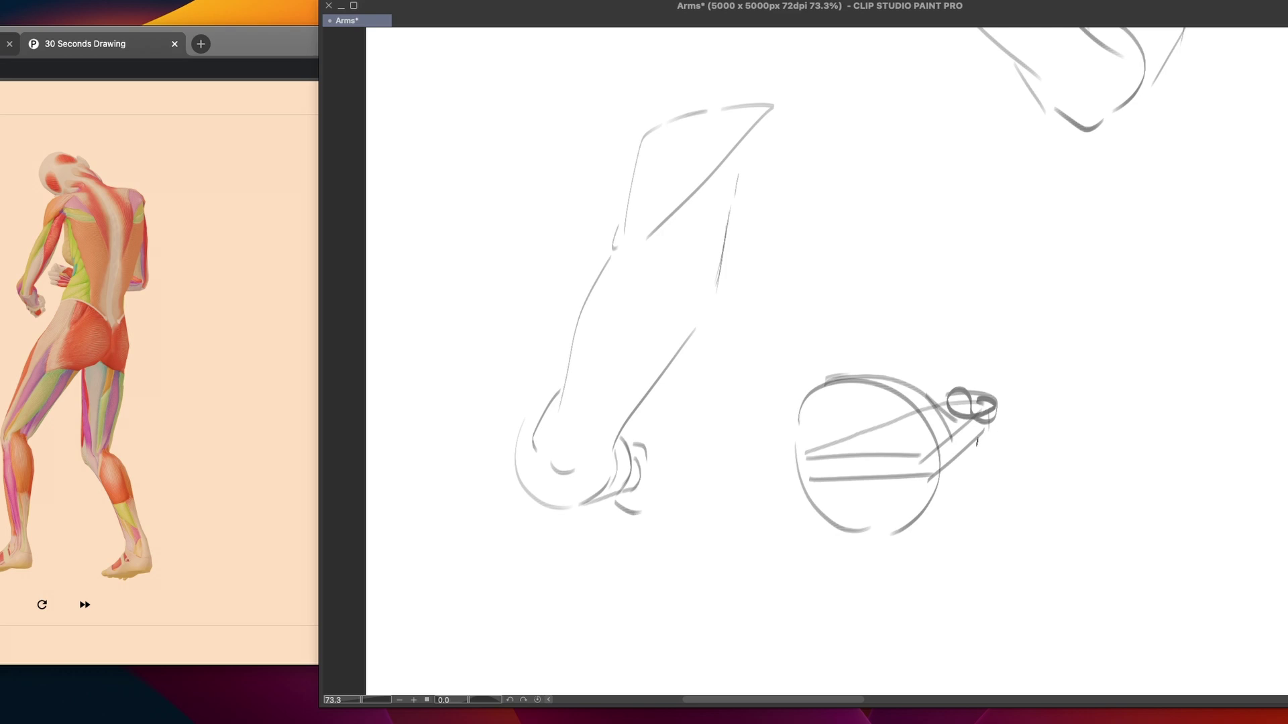
# Undo the small end loops and mark the bend at the circle's upper edge with blue strokes
pyautogui.press('super+z')
pyautogui.moveTo(886, 366)
pyautogui.mouseDown()
pyautogui.moveTo(772, 406)
pyautogui.moveTo(889, 409)
pyautogui.moveTo(823, 359)
pyautogui.moveTo(839, 402)
pyautogui.mouseUp()
pyautogui.press('super+z')
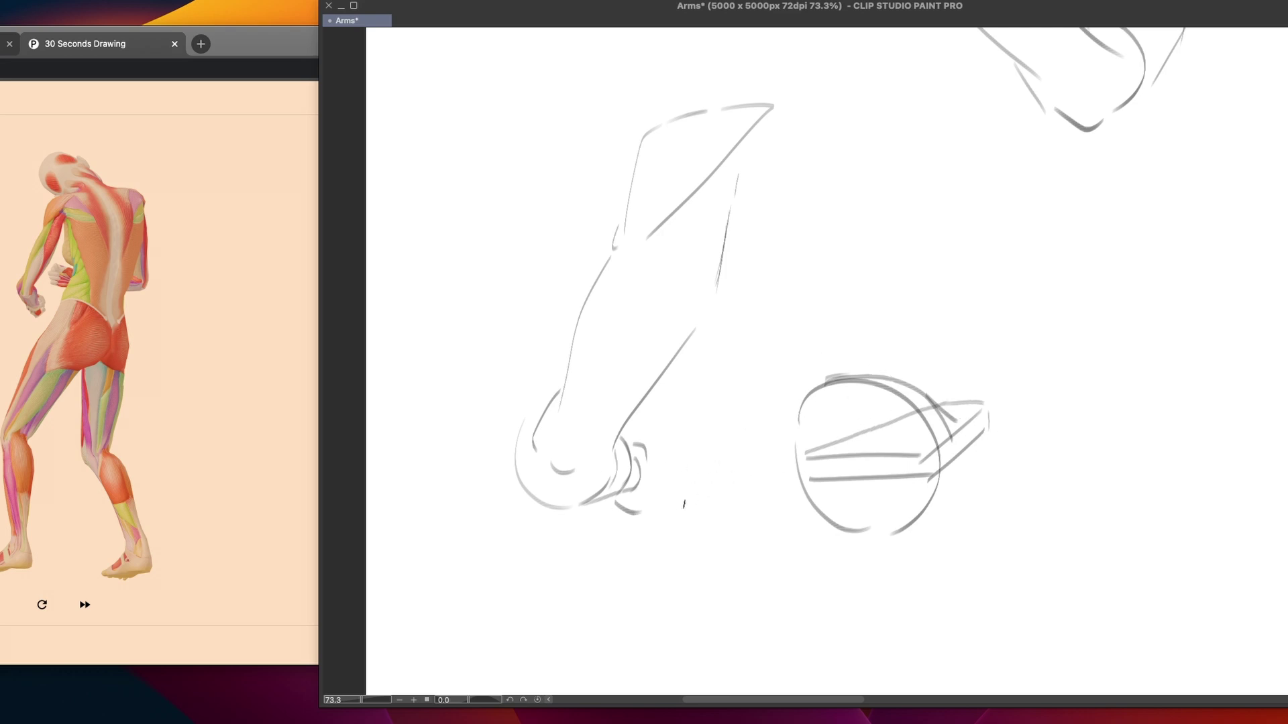
pyautogui.press('super+z')
pyautogui.moveTo(914, 383); pyautogui.dragTo(949, 435)
pyautogui.moveTo(916, 388)
pyautogui.mouseDown()
pyautogui.moveTo(948, 436)
pyautogui.moveTo(950, 402)
pyautogui.mouseUp()
# Lasso the whole circle diagram, delete it and clear the selection
pyautogui.moveTo(1036, 391)
pyautogui.mouseDown()
pyautogui.moveTo(718, 469)
pyautogui.moveTo(1026, 402)
pyautogui.mouseUp()
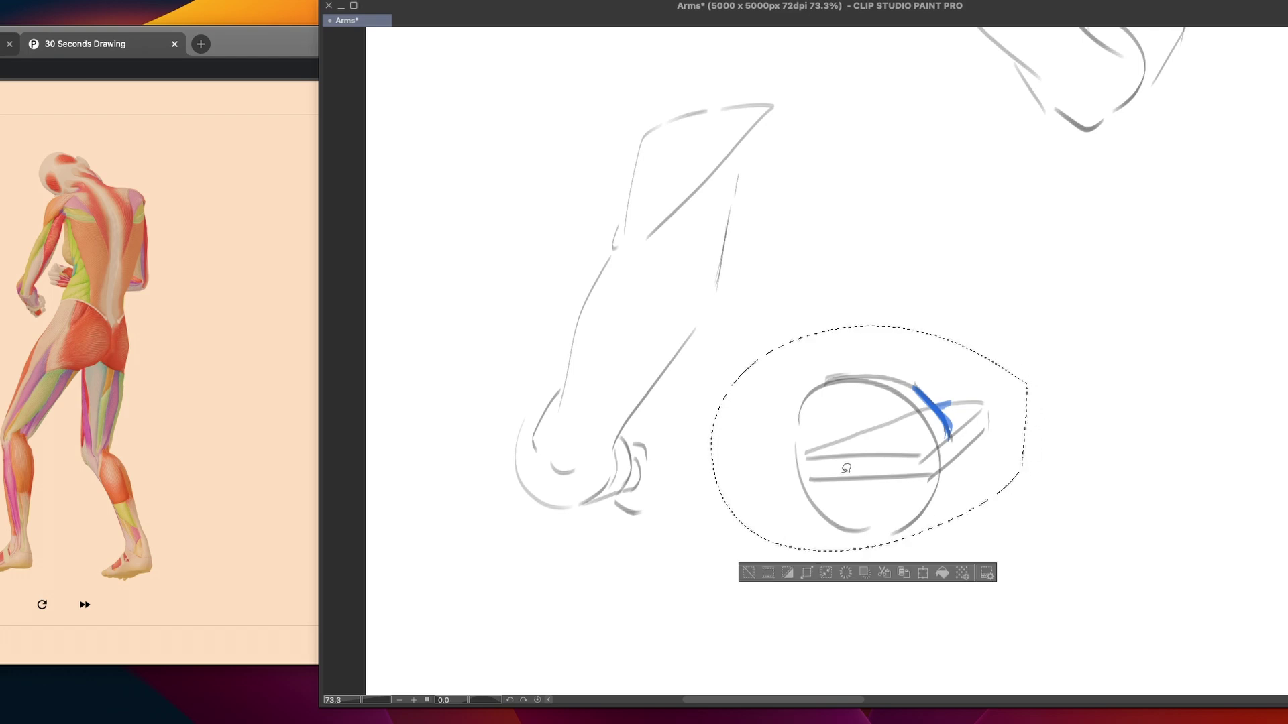
pyautogui.press('Delete')
pyautogui.hotkey('ctrl', 'd')
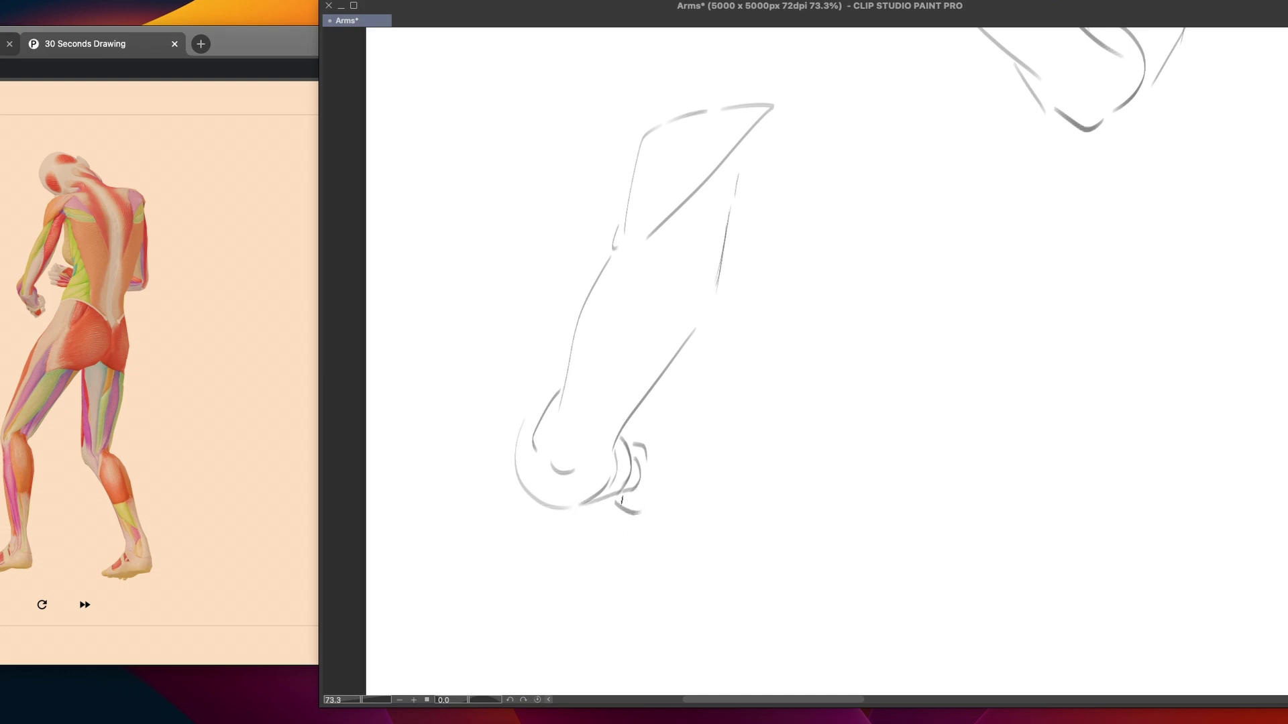
# Lasso and delete the short stray stroke beneath the curled fingers, then return to the Pen tool
pyautogui.moveTo(615, 500); pyautogui.dragTo(650, 499)
pyautogui.press('super+z')
pyautogui.press('m')
pyautogui.moveTo(647, 500)
pyautogui.mouseDown()
pyautogui.moveTo(627, 495)
pyautogui.moveTo(669, 510)
pyautogui.mouseUp()
pyautogui.press('BackSpace')
pyautogui.press('super+d')
pyautogui.press('p')
# Try out strokes for the knuckle and the lower side of the outermost finger
pyautogui.moveTo(627, 440); pyautogui.dragTo(644, 451)
pyautogui.moveTo(643, 466); pyautogui.dragTo(639, 484)
pyautogui.press('super+z')
pyautogui.moveTo(661, 464); pyautogui.dragTo(653, 498)
pyautogui.moveTo(636, 436); pyautogui.dragTo(664, 488)
pyautogui.hotkey('ctrl', 'z')
# Draw the knuckle line across the top of the fingers and the angled outer edge of the last finger
pyautogui.moveTo(621, 438); pyautogui.dragTo(644, 432)
pyautogui.hotkey('ctrl', 'z')
pyautogui.hotkey('ctrl', 'z')
pyautogui.hotkey('ctrl', 'z')
pyautogui.moveTo(624, 436)
pyautogui.mouseDown()
pyautogui.moveTo(645, 446)
pyautogui.moveTo(653, 436)
pyautogui.mouseUp()
pyautogui.moveTo(661, 443); pyautogui.dragTo(675, 481)
pyautogui.hotkey('ctrl', 'z')
pyautogui.moveTo(646, 437)
pyautogui.mouseDown()
pyautogui.moveTo(674, 492)
pyautogui.moveTo(646, 499)
pyautogui.mouseUp()
pyautogui.moveTo(739, 403); pyautogui.dragTo(704, 477)
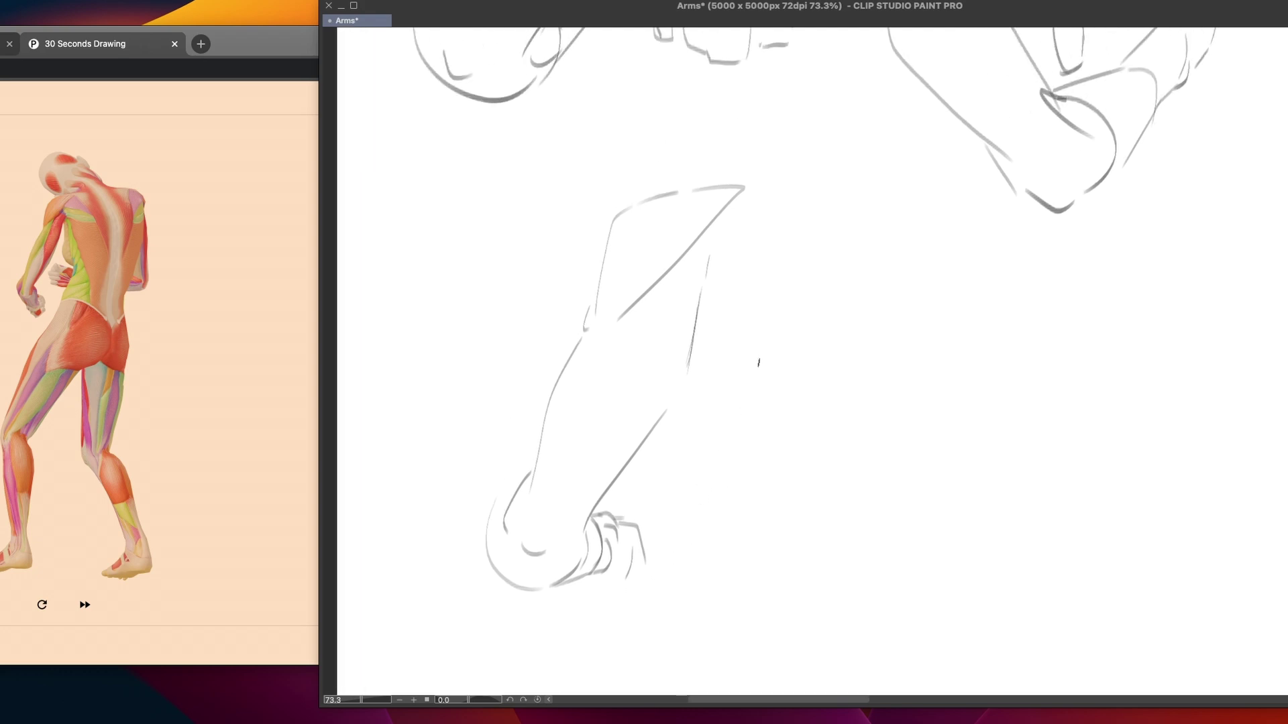
# Try out the inner arm line and the top shoulder line of the bent arm sketch
pyautogui.moveTo(689, 259)
pyautogui.mouseDown()
pyautogui.moveTo(681, 329)
pyautogui.moveTo(607, 497)
pyautogui.mouseUp()
pyautogui.moveTo(611, 222); pyautogui.dragTo(743, 180)
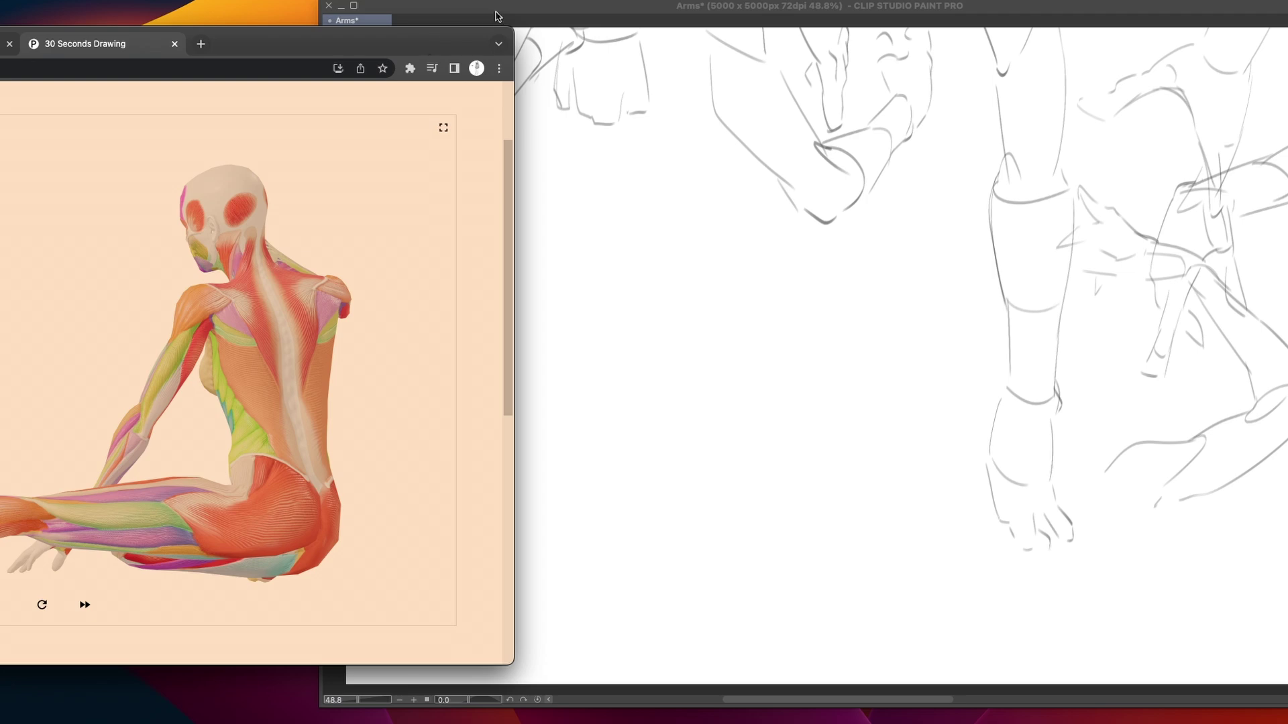
# Sketch the rounded shoulder outline for the seated back-view pose, with a slanting lower edge, in the empty area below the bent arm
pyautogui.click(497, 11)
pyautogui.scroll(2, 621, 349)
pyautogui.moveTo(809, 179)
pyautogui.mouseDown()
pyautogui.moveTo(737, 220)
pyautogui.moveTo(710, 311)
pyautogui.mouseUp()
pyautogui.hotkey('ctrl', 'z')
pyautogui.moveTo(808, 176)
pyautogui.mouseDown()
pyautogui.moveTo(771, 188)
pyautogui.moveTo(746, 324)
pyautogui.mouseUp()
pyautogui.moveTo(816, 178)
pyautogui.mouseDown()
pyautogui.moveTo(876, 180)
pyautogui.moveTo(823, 271)
pyautogui.moveTo(774, 316)
pyautogui.mouseUp()
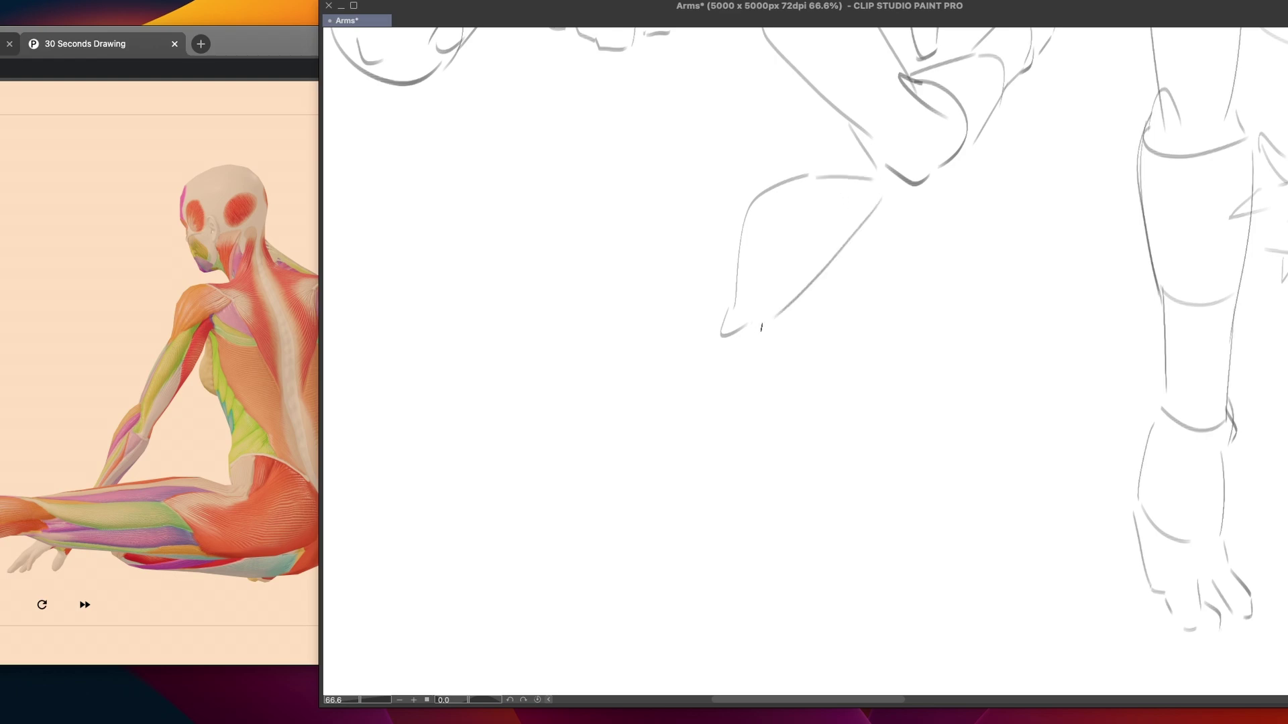
pyautogui.hotkey('ctrl', 'z')
pyautogui.hotkey('ctrl', 'z')
pyautogui.moveTo(825, 176)
pyautogui.mouseDown()
pyautogui.moveTo(894, 208)
pyautogui.moveTo(748, 326)
pyautogui.mouseUp()
pyautogui.scroll(-3, 771, 322)
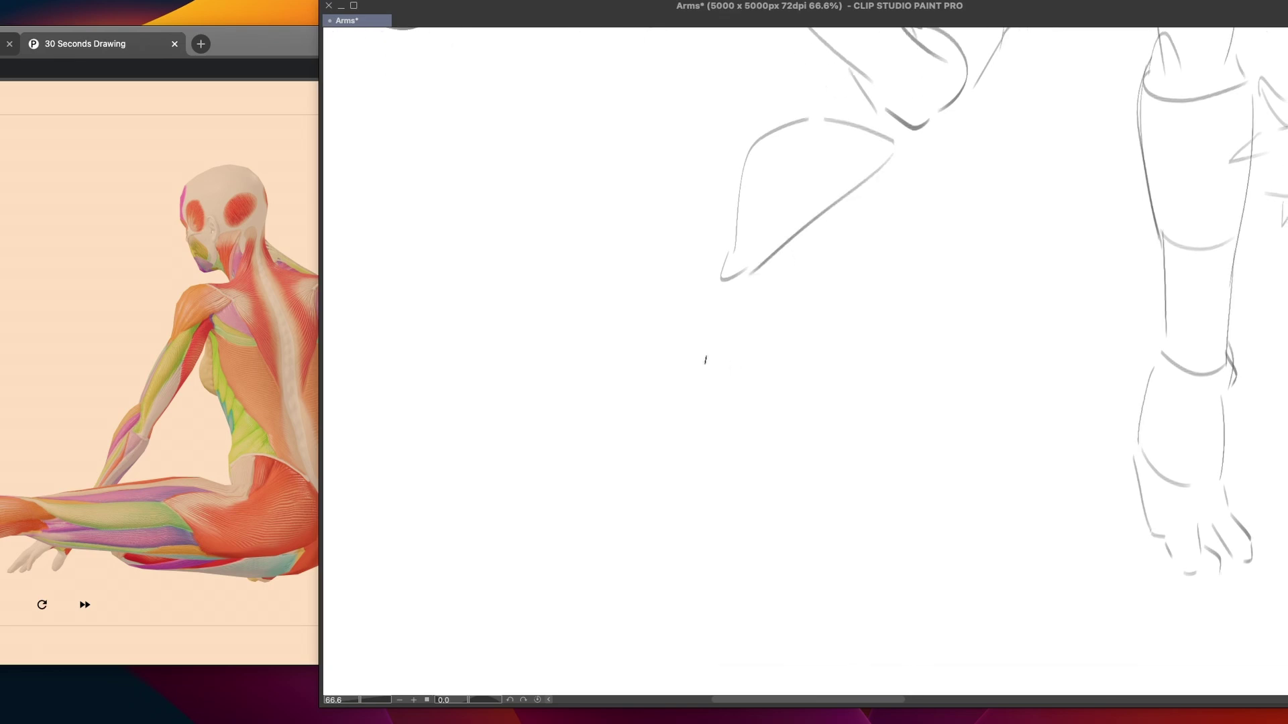
# Draw both long edges of the upper arm below the shoulder and a small curve marking the elbow
pyautogui.moveTo(812, 285)
pyautogui.mouseDown()
pyautogui.moveTo(762, 386)
pyautogui.moveTo(663, 494)
pyautogui.mouseUp()
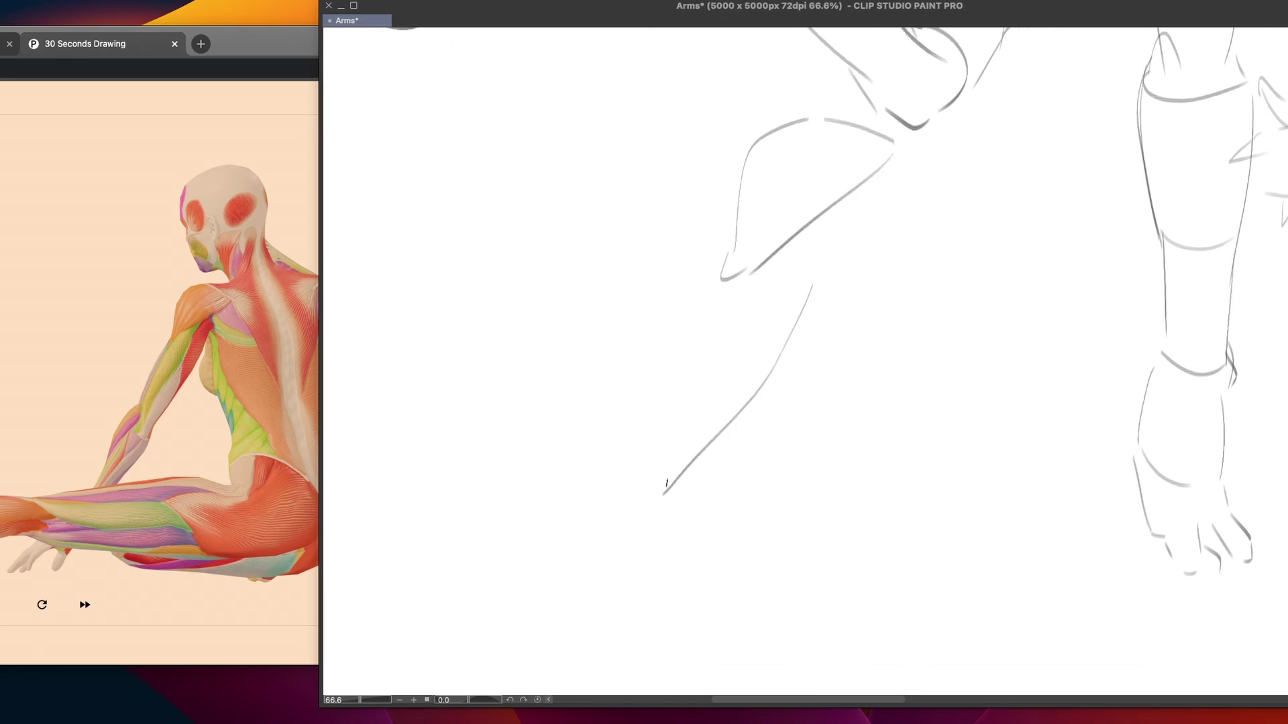
pyautogui.moveTo(702, 279); pyautogui.dragTo(632, 409)
pyautogui.hotkey('ctrl', 'z')
pyautogui.moveTo(707, 290); pyautogui.dragTo(643, 384)
pyautogui.moveTo(633, 473); pyautogui.dragTo(650, 484)
# Try out several long curves for the outer edge of the forearm
pyautogui.scroll(-2, 719, 391)
pyautogui.hscroll(-1, 719, 392)
pyautogui.moveTo(661, 344); pyautogui.dragTo(654, 383)
pyautogui.hotkey('ctrl', 'z')
pyautogui.moveTo(676, 327)
pyautogui.mouseDown()
pyautogui.moveTo(597, 399)
pyautogui.moveTo(571, 491)
pyautogui.mouseUp()
pyautogui.hotkey('ctrl', 'z')
pyautogui.moveTo(670, 336)
pyautogui.mouseDown()
pyautogui.moveTo(595, 390)
pyautogui.moveTo(544, 521)
pyautogui.mouseUp()
pyautogui.hotkey('ctrl', 'z')
pyautogui.moveTo(671, 343)
pyautogui.mouseDown()
pyautogui.moveTo(576, 429)
pyautogui.moveTo(546, 511)
pyautogui.mouseUp()
pyautogui.hotkey('ctrl', 'z')
# Draw the bulging outer edge of the upper forearm, starting where the upper arm line ends
pyautogui.moveTo(666, 344); pyautogui.dragTo(622, 380)
pyautogui.moveTo(620, 389); pyautogui.dragTo(554, 519)
pyautogui.hotkey('ctrl', 'z')
pyautogui.moveTo(663, 346)
pyautogui.mouseDown()
pyautogui.moveTo(597, 399)
pyautogui.moveTo(559, 507)
pyautogui.moveTo(511, 572)
pyautogui.moveTo(571, 575)
pyautogui.moveTo(589, 546)
pyautogui.mouseUp()
pyautogui.hotkey('ctrl', 'z')
pyautogui.hotkey('ctrl', 'z')
pyautogui.moveTo(592, 461); pyautogui.dragTo(530, 558)
pyautogui.hotkey('ctrl', 'z')
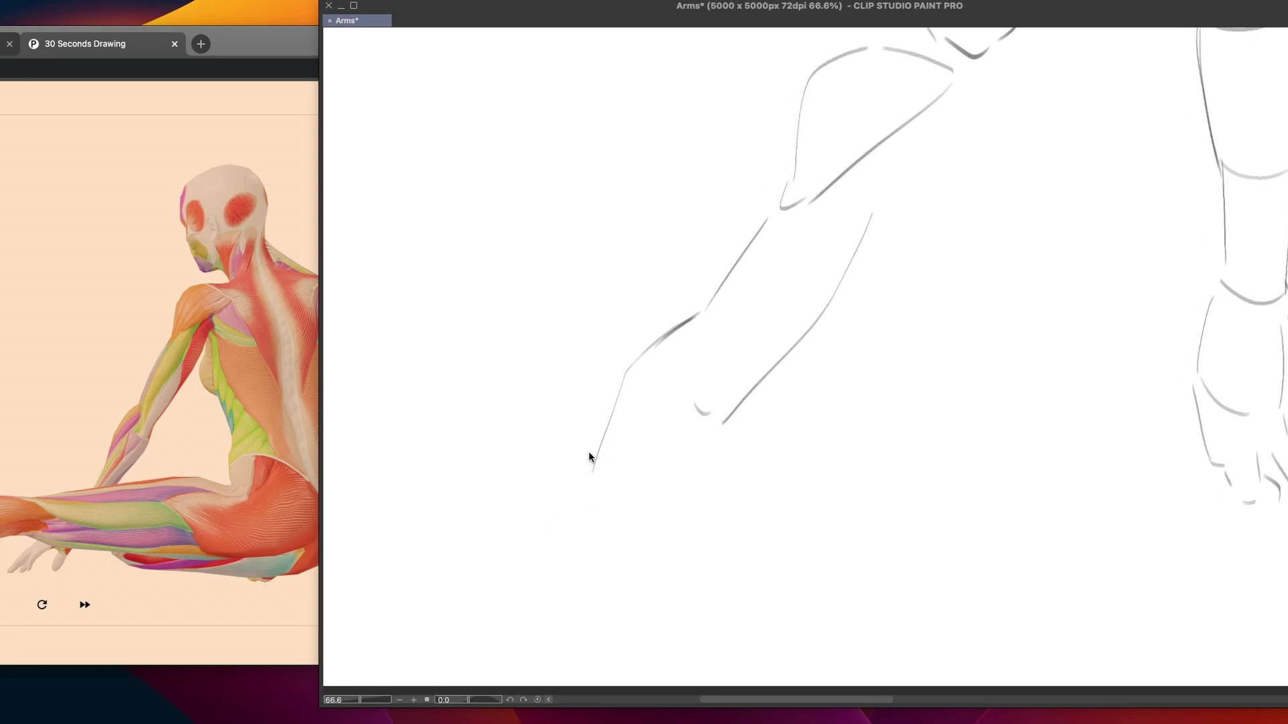
# Draw the narrowing outer edge of the forearm down to the wrist and its underside from the elbow
pyautogui.moveTo(593, 462); pyautogui.dragTo(537, 539)
pyautogui.hotkey('ctrl', 'z')
pyautogui.hotkey('ctrl', 'z')
pyautogui.moveTo(575, 485); pyautogui.dragTo(535, 539)
pyautogui.hotkey('ctrl', 'z')
pyautogui.moveTo(594, 455); pyautogui.dragTo(532, 538)
pyautogui.moveTo(530, 530); pyautogui.dragTo(511, 560)
pyautogui.hotkey('ctrl', 'z')
pyautogui.moveTo(739, 405); pyautogui.dragTo(728, 427)
pyautogui.moveTo(718, 446); pyautogui.dragTo(565, 585)
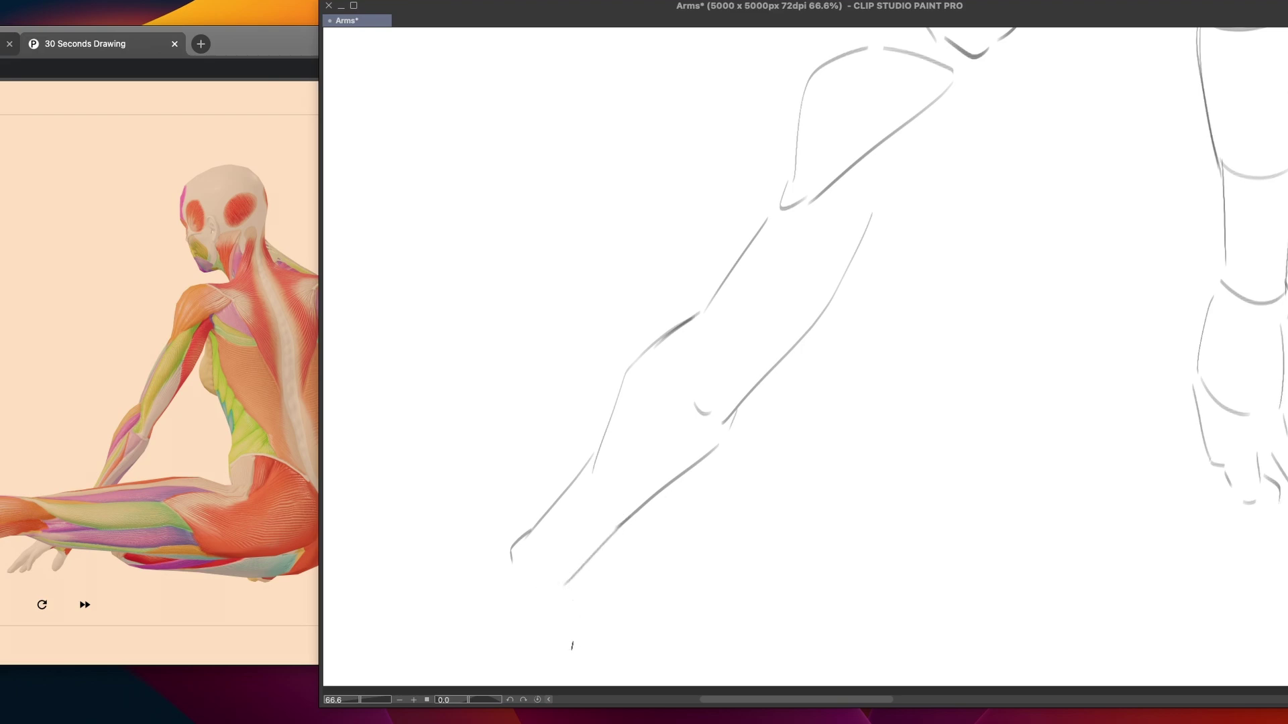
# Try out curves across the elbow between the upper arm and the forearm
pyautogui.moveTo(686, 327); pyautogui.dragTo(730, 422)
pyautogui.press('super+z')
pyautogui.moveTo(686, 327); pyautogui.dragTo(730, 422)
pyautogui.press('super+z')
pyautogui.moveTo(677, 329); pyautogui.dragTo(686, 383)
pyautogui.moveTo(733, 412); pyautogui.dragTo(707, 434)
pyautogui.press('super+z')
pyautogui.press('super+z')
pyautogui.moveTo(681, 334); pyautogui.dragTo(715, 425)
pyautogui.press('super+z')
pyautogui.moveTo(673, 332); pyautogui.dragTo(715, 436)
pyautogui.press('super+z')
pyautogui.moveTo(694, 320)
pyautogui.mouseDown()
pyautogui.moveTo(736, 399)
pyautogui.moveTo(731, 433)
pyautogui.mouseUp()
pyautogui.press('super+z')
pyautogui.press('super+z')
pyautogui.press('super+z')
pyautogui.moveTo(697, 315); pyautogui.dragTo(705, 410)
pyautogui.press('super+z')
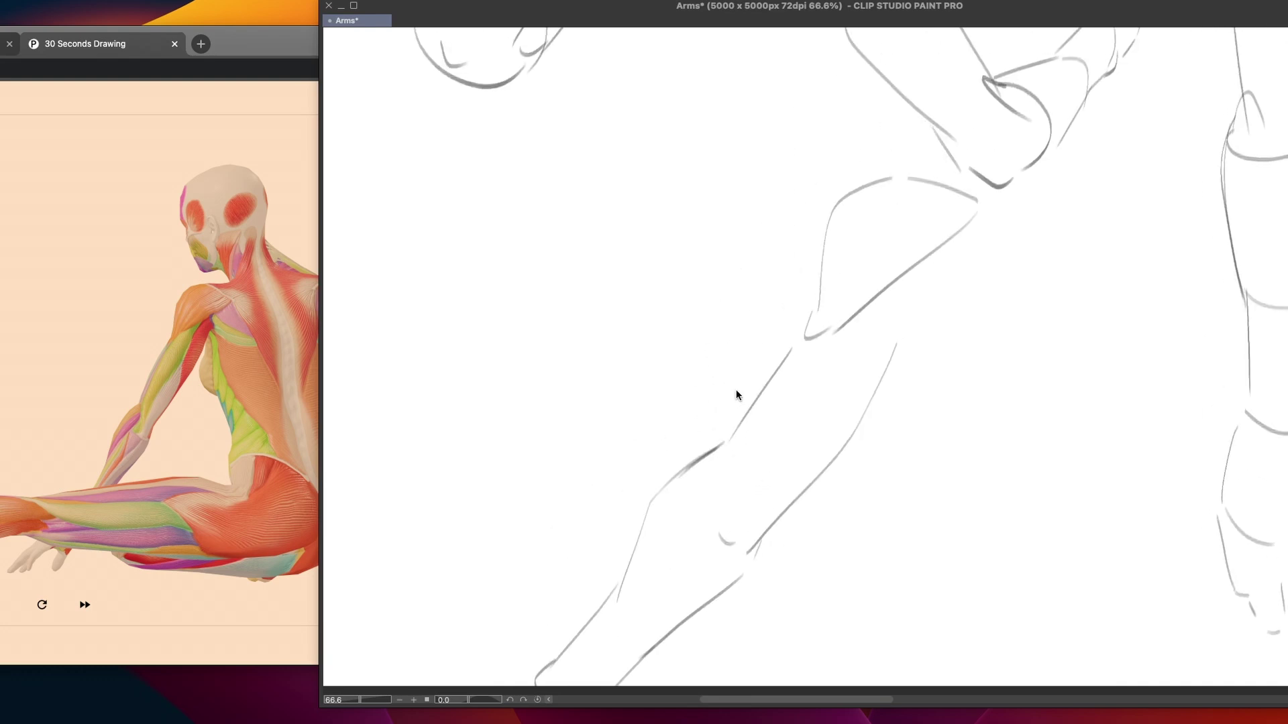
# Draw one curved contour across the elbow to separate the upper arm from the forearm
pyautogui.moveTo(697, 314); pyautogui.dragTo(728, 433)
pyautogui.press('super+z')
pyautogui.moveTo(693, 321); pyautogui.dragTo(726, 431)
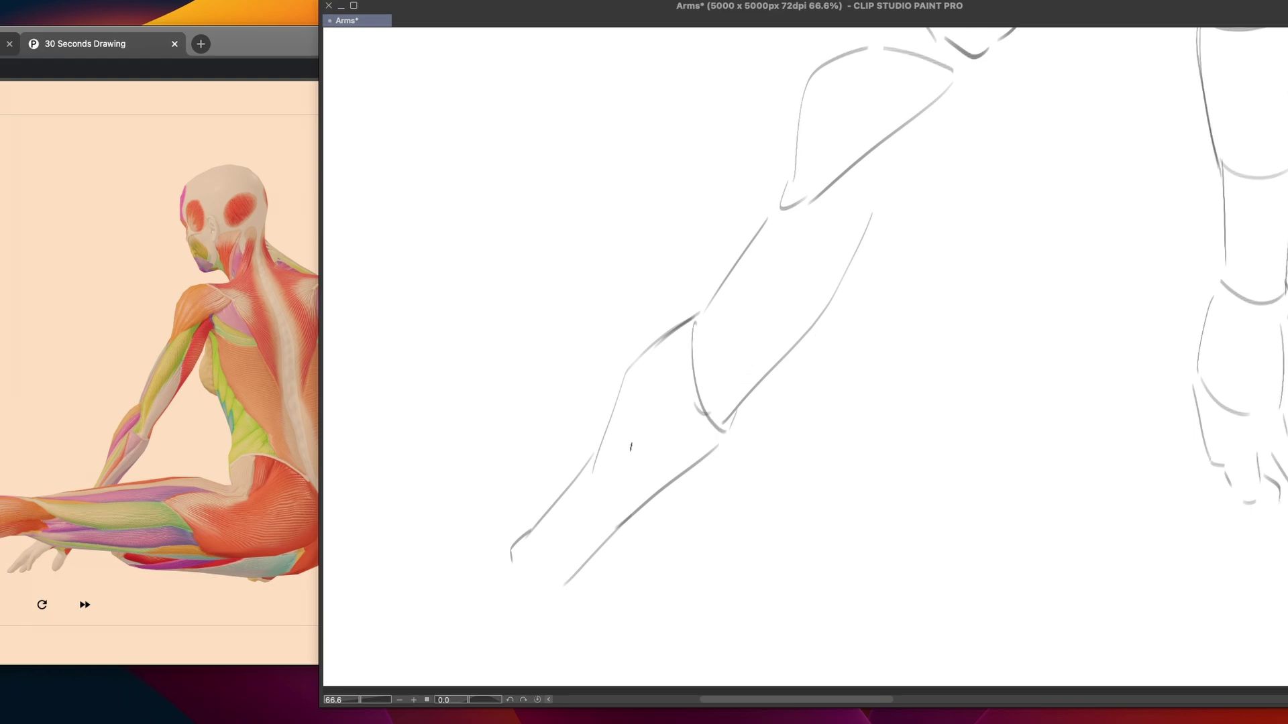
# Draw the back of the hand as a slanting line extending from the wrist
pyautogui.moveTo(632, 450); pyautogui.dragTo(649, 426)
pyautogui.moveTo(514, 532); pyautogui.dragTo(427, 593)
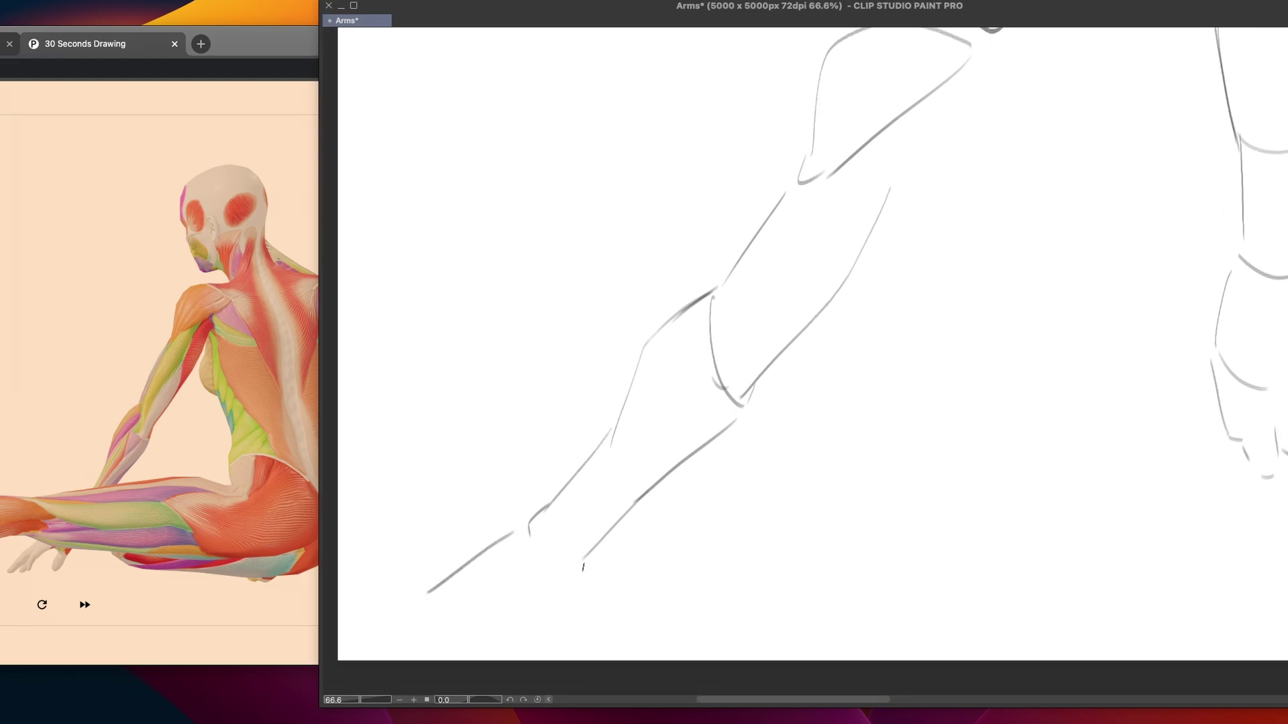
pyautogui.press('super+z')
pyautogui.moveTo(541, 560)
pyautogui.mouseDown()
pyautogui.moveTo(587, 538)
pyautogui.moveTo(562, 556)
pyautogui.mouseUp()
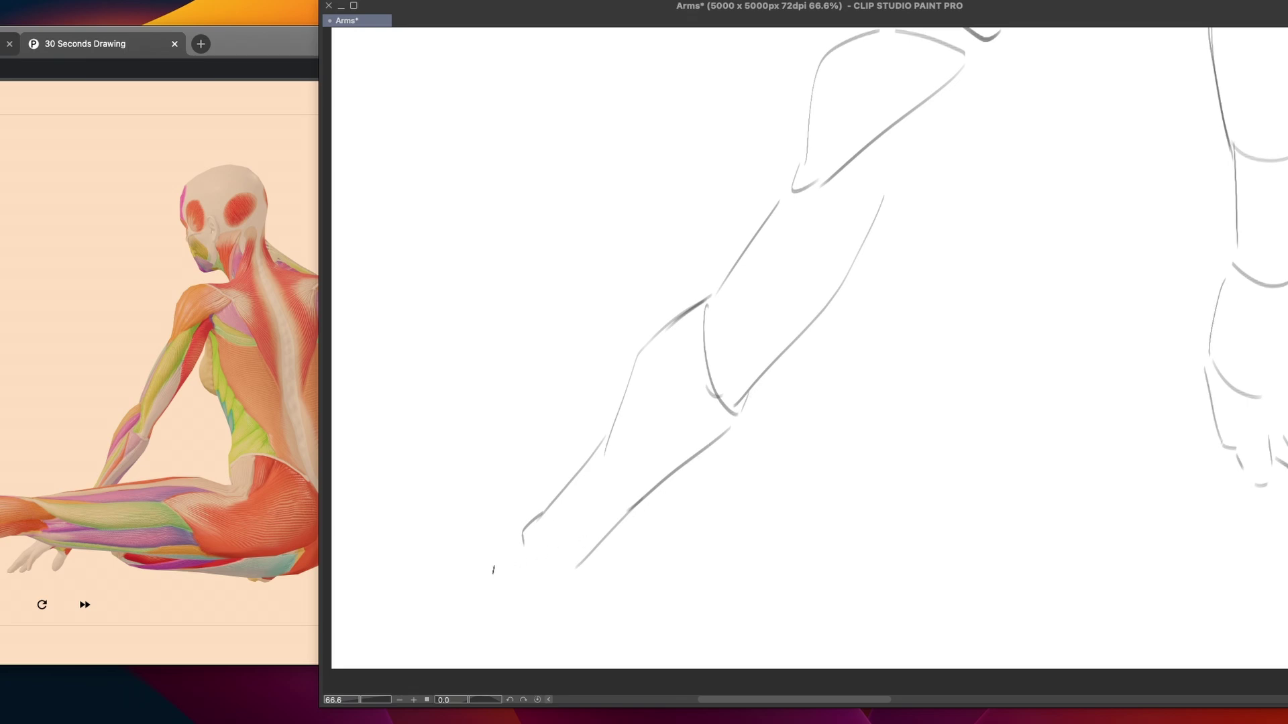
pyautogui.moveTo(509, 544)
pyautogui.mouseDown()
pyautogui.moveTo(444, 593)
pyautogui.moveTo(394, 607)
pyautogui.moveTo(413, 628)
pyautogui.mouseUp()
# Draw the palm edges and heel of the hand below the wrist, with a curved thumb tip
pyautogui.moveTo(621, 561)
pyautogui.mouseDown()
pyautogui.moveTo(535, 638)
pyautogui.moveTo(650, 529)
pyautogui.moveTo(491, 599)
pyautogui.moveTo(547, 625)
pyautogui.mouseUp()
pyautogui.moveTo(609, 540)
pyautogui.mouseDown()
pyautogui.moveTo(600, 569)
pyautogui.moveTo(546, 598)
pyautogui.mouseUp()
pyautogui.hotkey('ctrl', 'z')
pyautogui.moveTo(573, 527)
pyautogui.mouseDown()
pyautogui.moveTo(566, 558)
pyautogui.moveTo(578, 548)
pyautogui.moveTo(488, 571)
pyautogui.moveTo(544, 592)
pyautogui.mouseUp()
pyautogui.moveTo(562, 591); pyautogui.dragTo(601, 565)
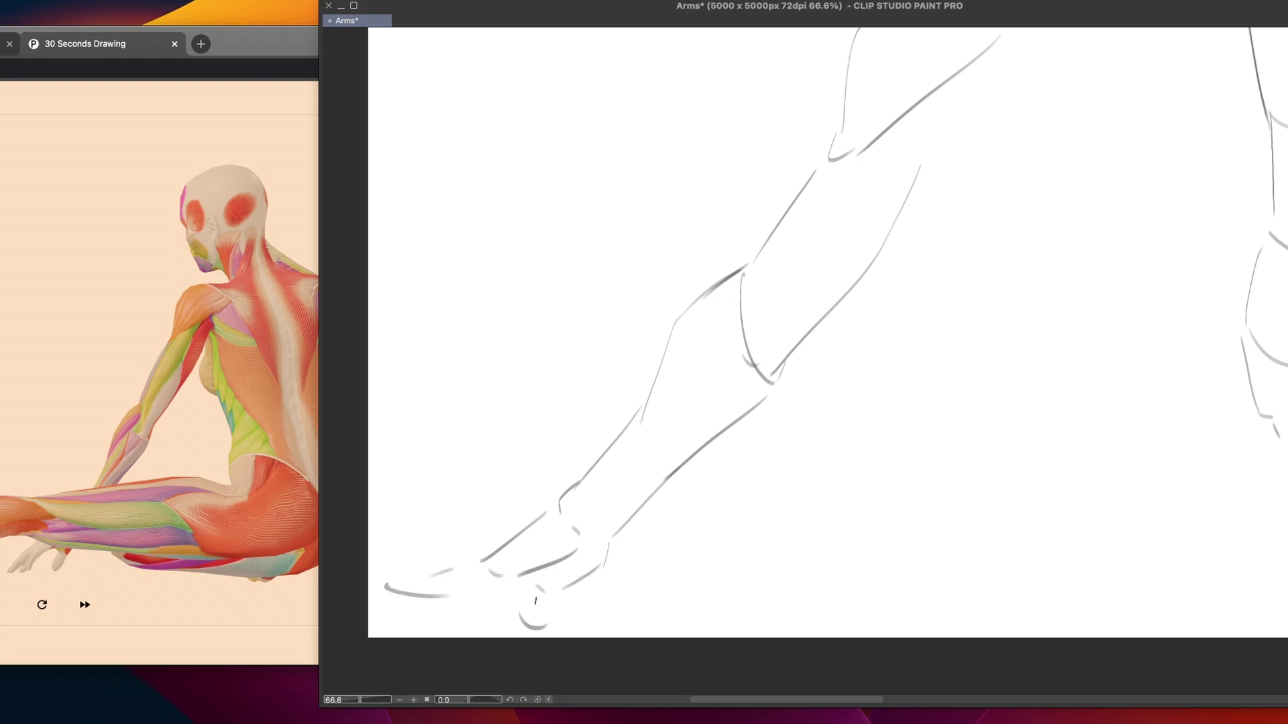
pyautogui.moveTo(521, 611)
pyautogui.mouseDown()
pyautogui.moveTo(544, 607)
pyautogui.moveTo(525, 612)
pyautogui.mouseUp()
# Sketch the long outstretched fingers at the end of the hand
pyautogui.moveTo(407, 601)
pyautogui.mouseDown()
pyautogui.moveTo(397, 614)
pyautogui.moveTo(475, 618)
pyautogui.mouseUp()
pyautogui.hotkey('ctrl', 'z')
pyautogui.hotkey('ctrl', 'z')
pyautogui.moveTo(409, 579)
pyautogui.mouseDown()
pyautogui.moveTo(437, 566)
pyautogui.moveTo(389, 570)
pyautogui.moveTo(456, 566)
pyautogui.moveTo(441, 565)
pyautogui.mouseUp()
pyautogui.hotkey('ctrl', 'z')
pyautogui.hotkey('ctrl', 'z')
pyautogui.hotkey('ctrl', 'z')
pyautogui.hotkey('ctrl', 'z')
pyautogui.scroll(-2, 733, 494)
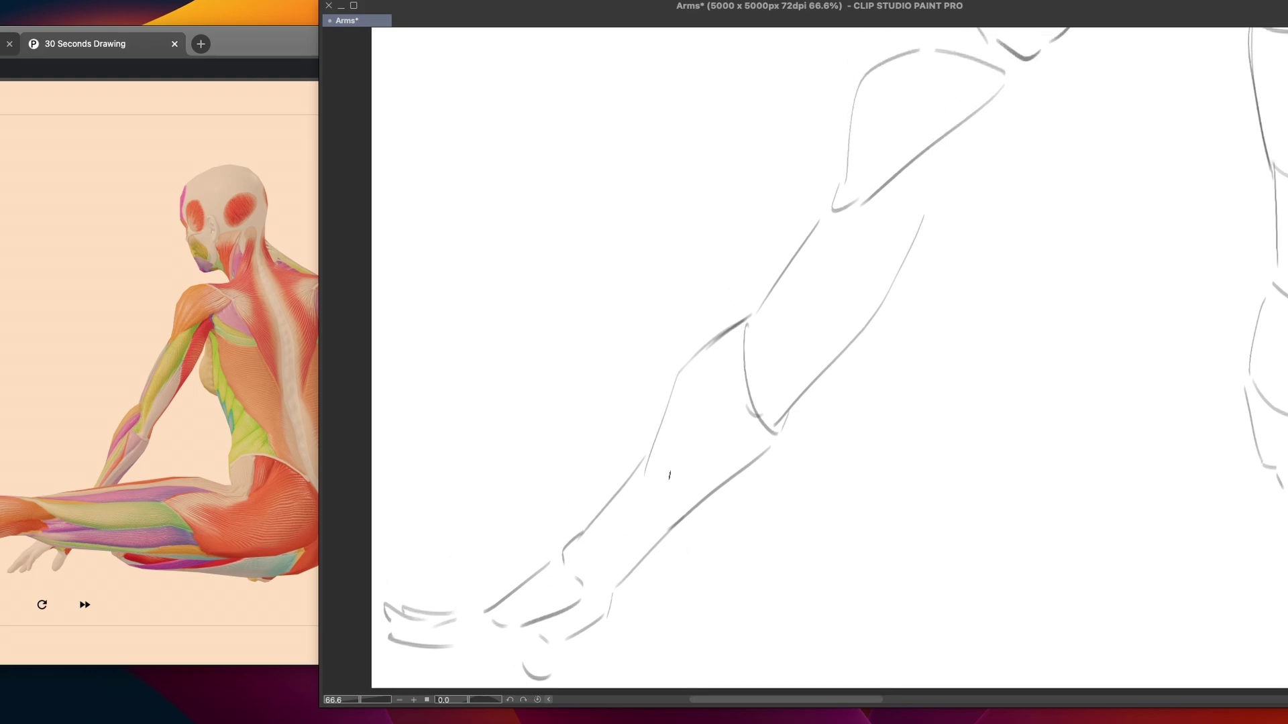
# Sketch the leaf-shaped shoulder outline of the raised arm for the jumping back-view pose in the empty canvas area
pyautogui.scroll(-2, 675, 476)
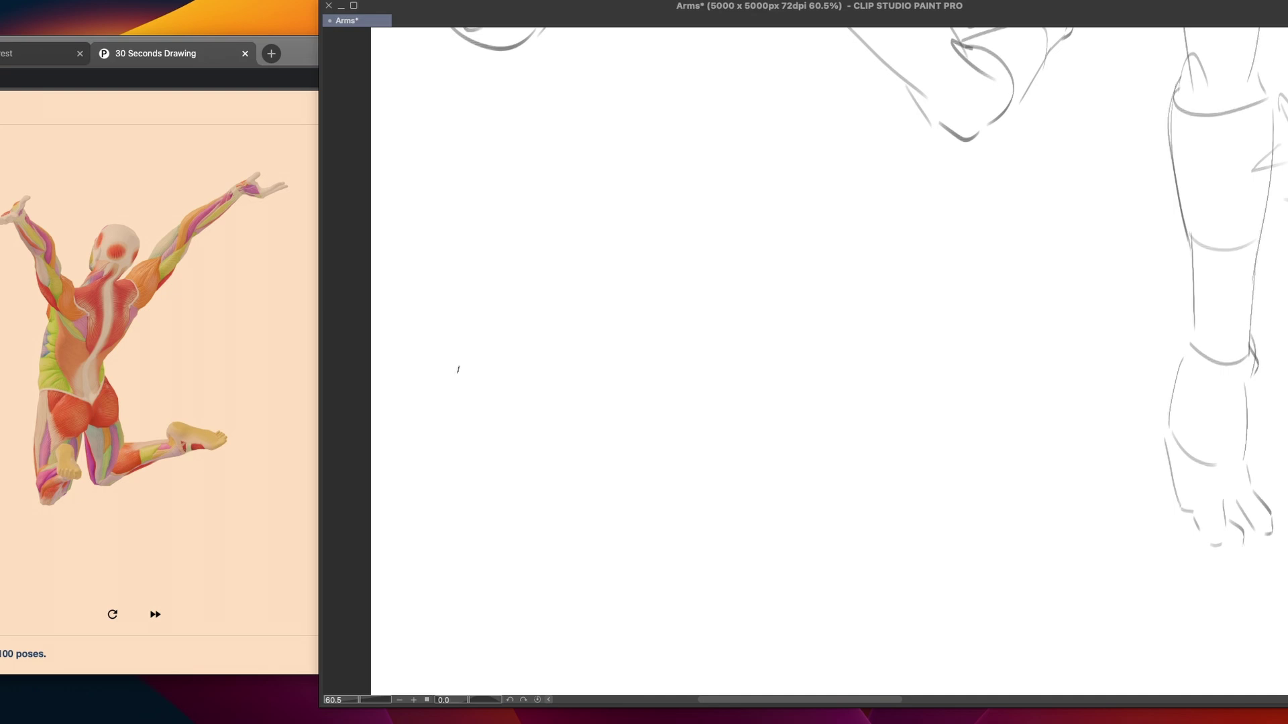
pyautogui.scroll(2, 638, 454)
pyautogui.moveTo(539, 393)
pyautogui.mouseDown()
pyautogui.moveTo(574, 355)
pyautogui.moveTo(697, 329)
pyautogui.mouseUp()
pyautogui.press('super+z')
pyautogui.moveTo(539, 401)
pyautogui.mouseDown()
pyautogui.moveTo(670, 326)
pyautogui.moveTo(720, 313)
pyautogui.moveTo(679, 328)
pyautogui.moveTo(689, 385)
pyautogui.mouseUp()
pyautogui.press('super+z')
pyautogui.moveTo(676, 322)
pyautogui.mouseDown()
pyautogui.moveTo(706, 333)
pyautogui.moveTo(706, 407)
pyautogui.moveTo(656, 507)
pyautogui.mouseUp()
pyautogui.press('super+z')
pyautogui.moveTo(607, 463)
pyautogui.mouseDown()
pyautogui.moveTo(592, 533)
pyautogui.moveTo(657, 505)
pyautogui.mouseUp()
pyautogui.moveTo(593, 535); pyautogui.dragTo(630, 531)
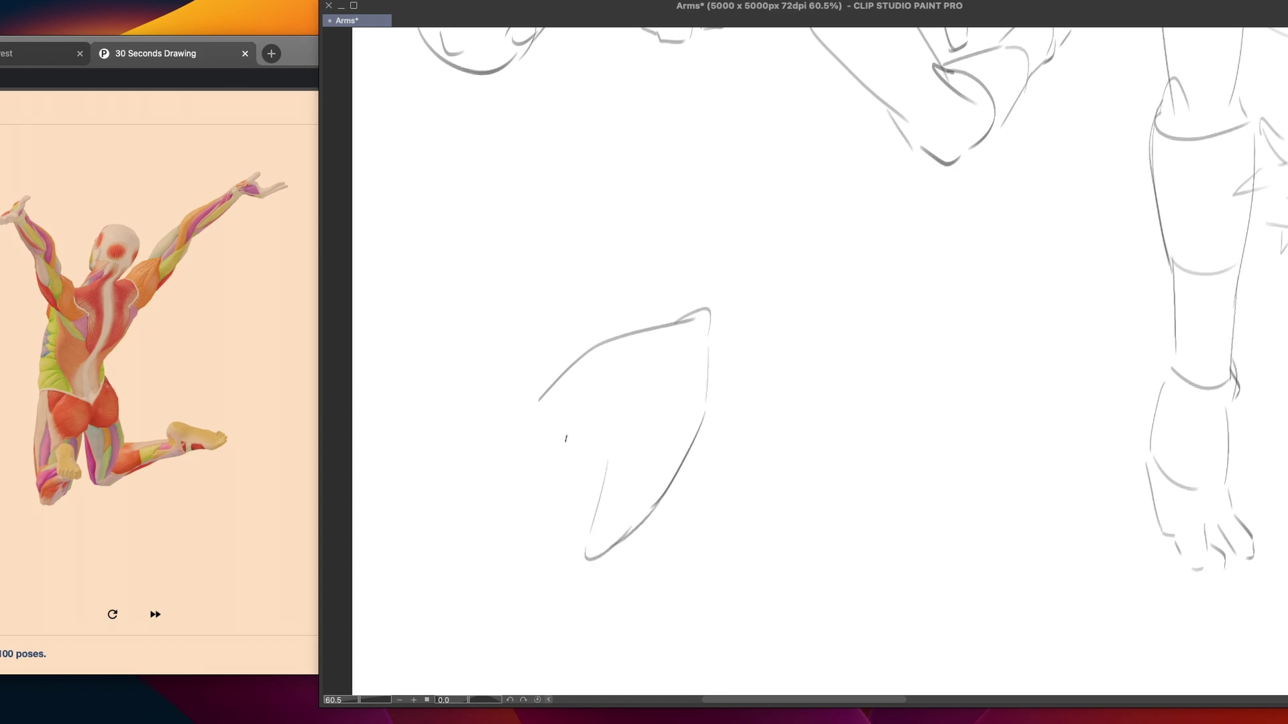
# Lasso the new shoulder outline and move it towards the canvas's lower-left corner
pyautogui.scroll(-3, 694, 449)
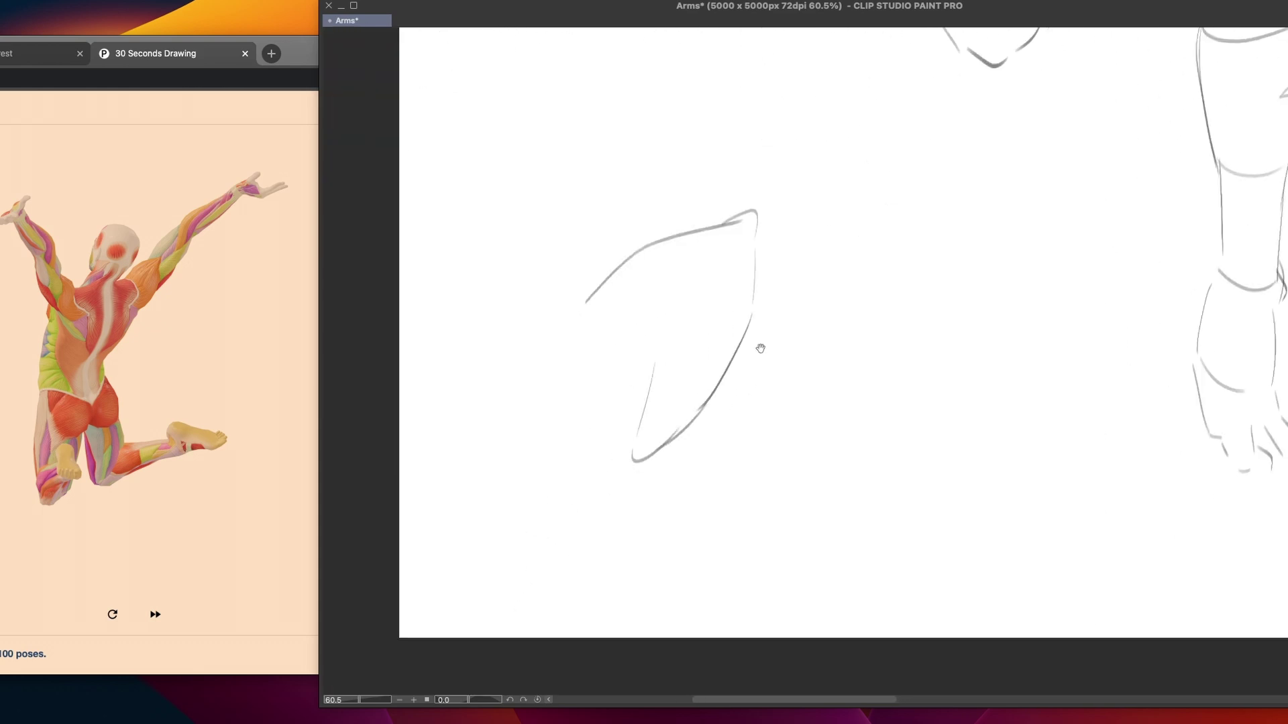
pyautogui.moveTo(808, 293)
pyautogui.mouseDown()
pyautogui.moveTo(595, 520)
pyautogui.moveTo(832, 443)
pyautogui.mouseUp()
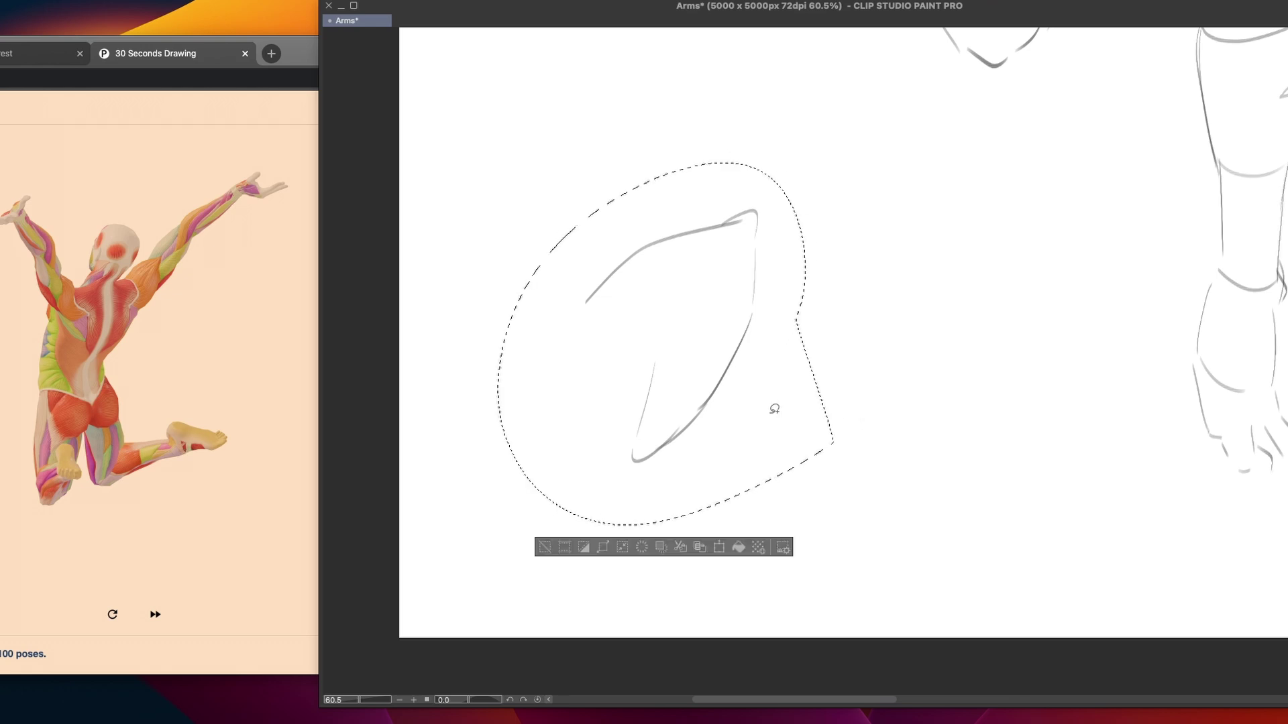
pyautogui.press('super+t')
pyautogui.moveTo(720, 447); pyautogui.dragTo(624, 529)
pyautogui.click(616, 631)
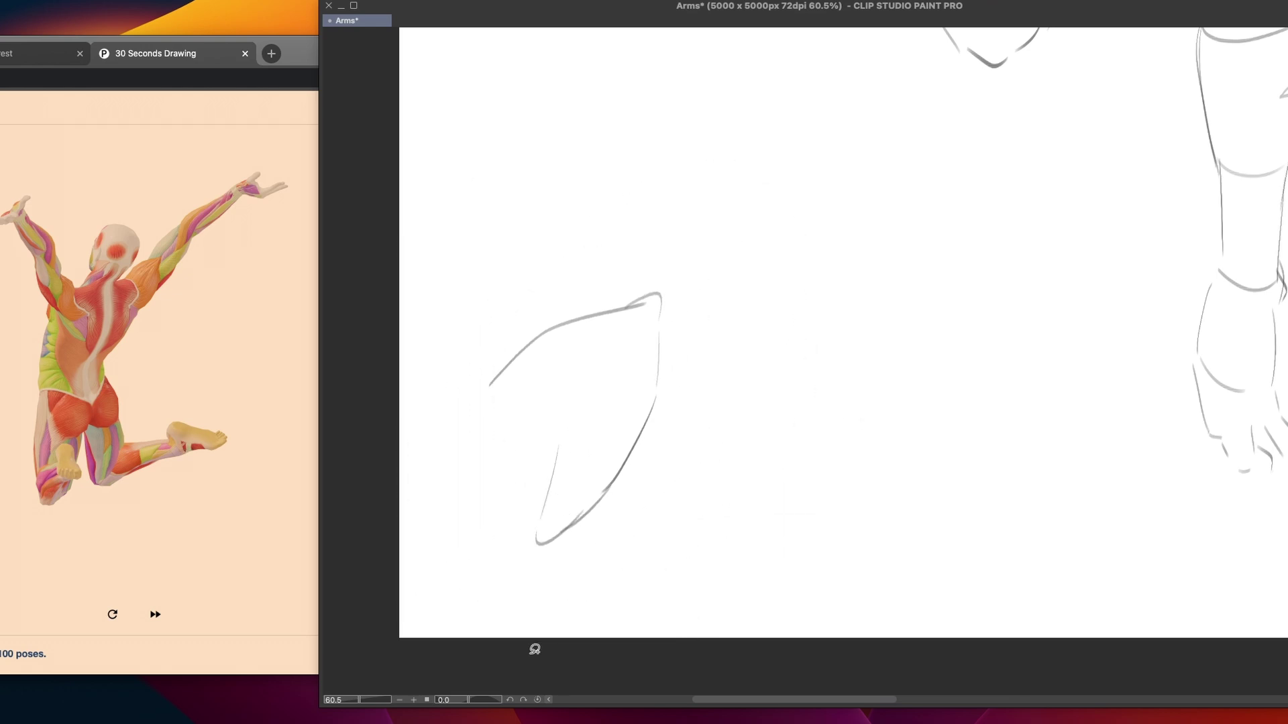
# Draw the upper arm's top edge rising from the shoulder and an arc across the elbow
pyautogui.scroll(3, 573, 583)
pyautogui.hscroll(3, 573, 584)
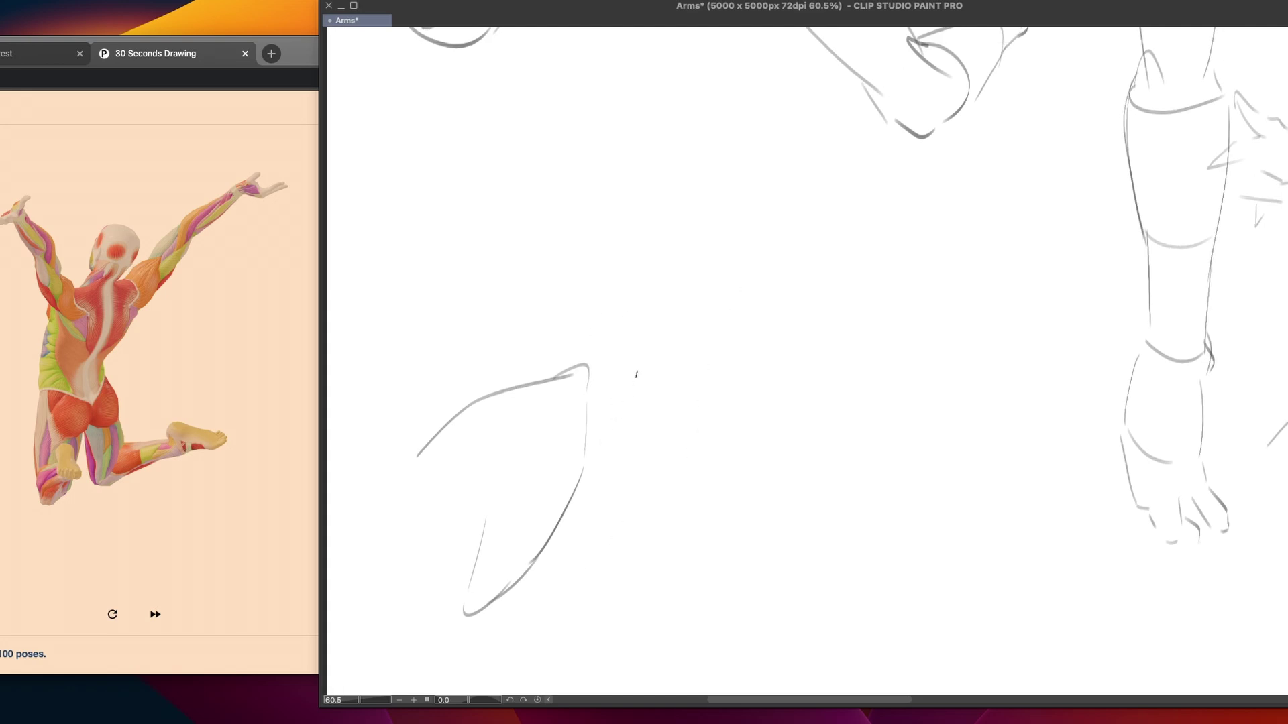
pyautogui.moveTo(528, 377)
pyautogui.mouseDown()
pyautogui.moveTo(686, 224)
pyautogui.moveTo(768, 316)
pyautogui.mouseUp()
pyautogui.hotkey('ctrl', 'z')
pyautogui.moveTo(664, 210)
pyautogui.mouseDown()
pyautogui.moveTo(667, 233)
pyautogui.moveTo(761, 288)
pyautogui.moveTo(603, 416)
pyautogui.mouseUp()
pyautogui.hotkey('ctrl', 'z')
pyautogui.hotkey('ctrl', 'z')
# Draw the curved underside of the upper arm from the shoulder up to the elbow
pyautogui.moveTo(718, 302); pyautogui.dragTo(686, 348)
pyautogui.hotkey('ctrl', 'z')
pyautogui.moveTo(725, 293); pyautogui.dragTo(599, 437)
pyautogui.hotkey('ctrl', 'z')
pyautogui.moveTo(726, 283); pyautogui.dragTo(594, 430)
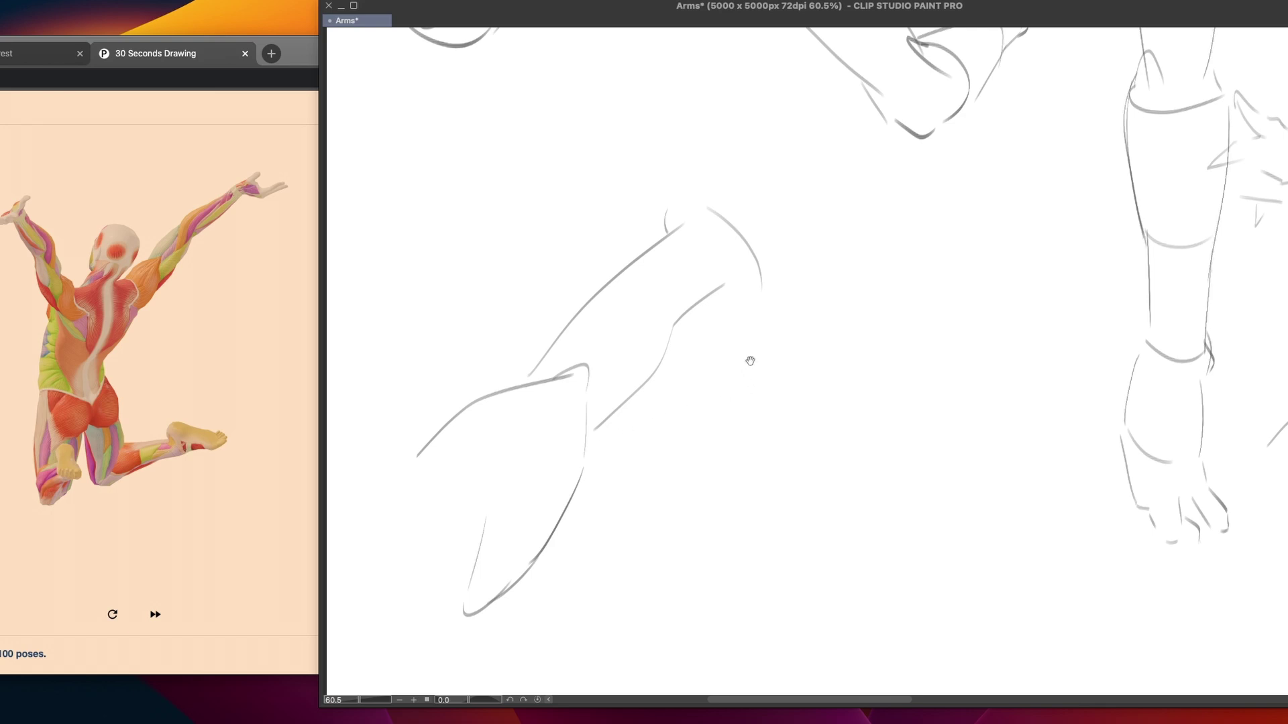
# Draw the top edge of the forearm as a shallow curve extending outward from the elbow
pyautogui.scroll(2, 748, 360)
pyautogui.hscroll(2, 747, 359)
pyautogui.moveTo(632, 243); pyautogui.dragTo(794, 201)
pyautogui.hotkey('ctrl', 'z')
pyautogui.moveTo(614, 278)
pyautogui.mouseDown()
pyautogui.moveTo(630, 249)
pyautogui.moveTo(831, 208)
pyautogui.mouseUp()
# Lasso the whole raised arm, move it further towards the canvas's lower-left corner, apply the transform and clear the selection
pyautogui.scroll(-1, 871, 273)
pyautogui.hscroll(-2, 871, 273)
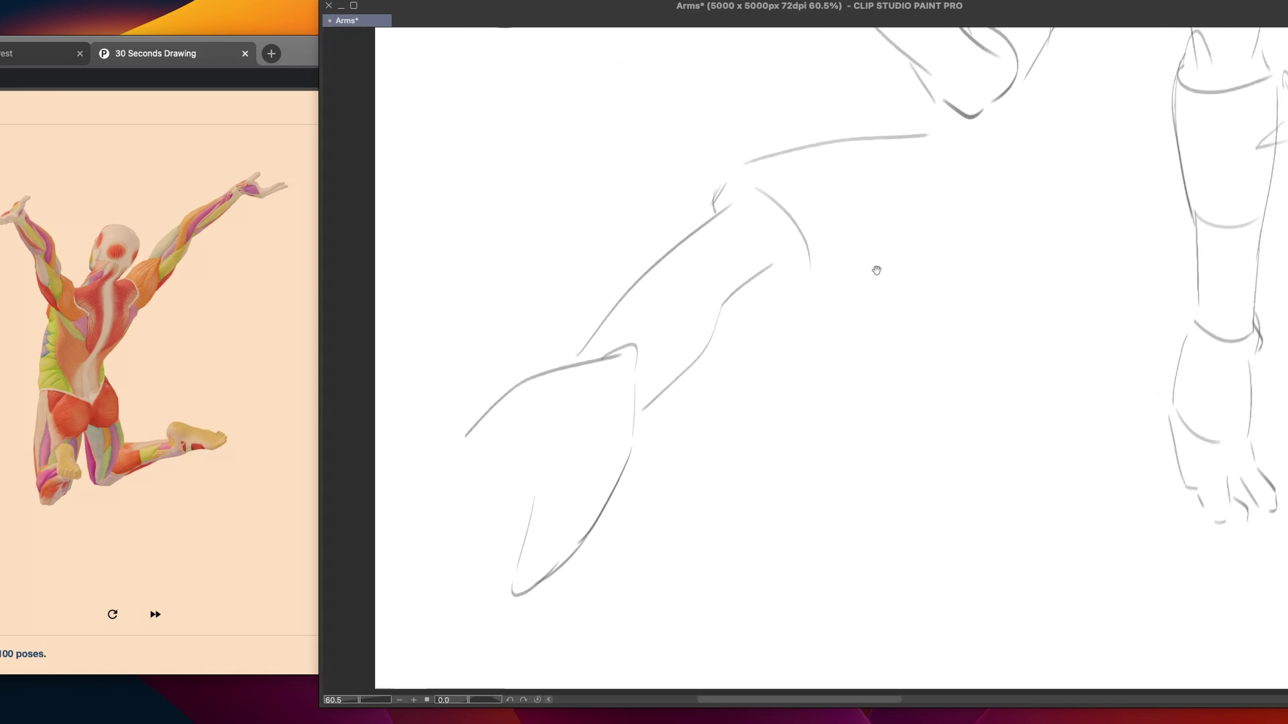
pyautogui.moveTo(749, 430)
pyautogui.mouseDown()
pyautogui.moveTo(517, 638)
pyautogui.moveTo(523, 253)
pyautogui.moveTo(866, 160)
pyautogui.moveTo(875, 332)
pyautogui.mouseUp()
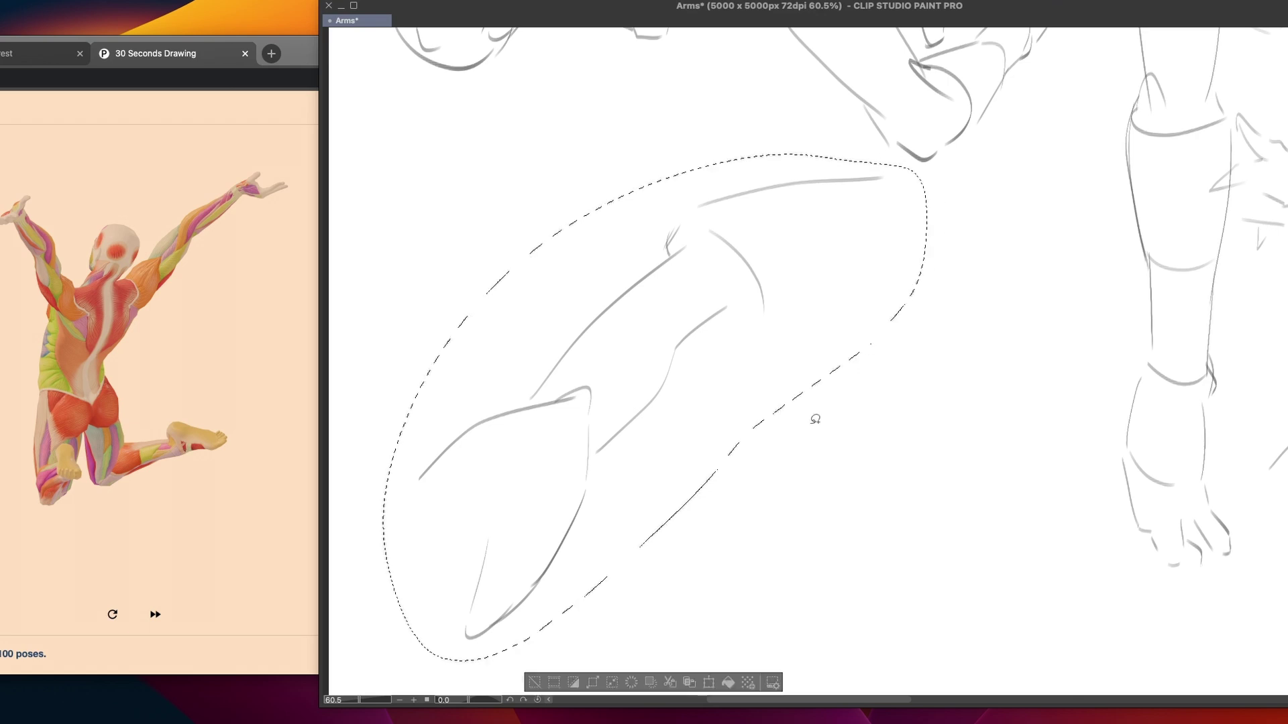
pyautogui.hotkey('ctrl', 't')
pyautogui.moveTo(706, 495); pyautogui.dragTo(650, 531)
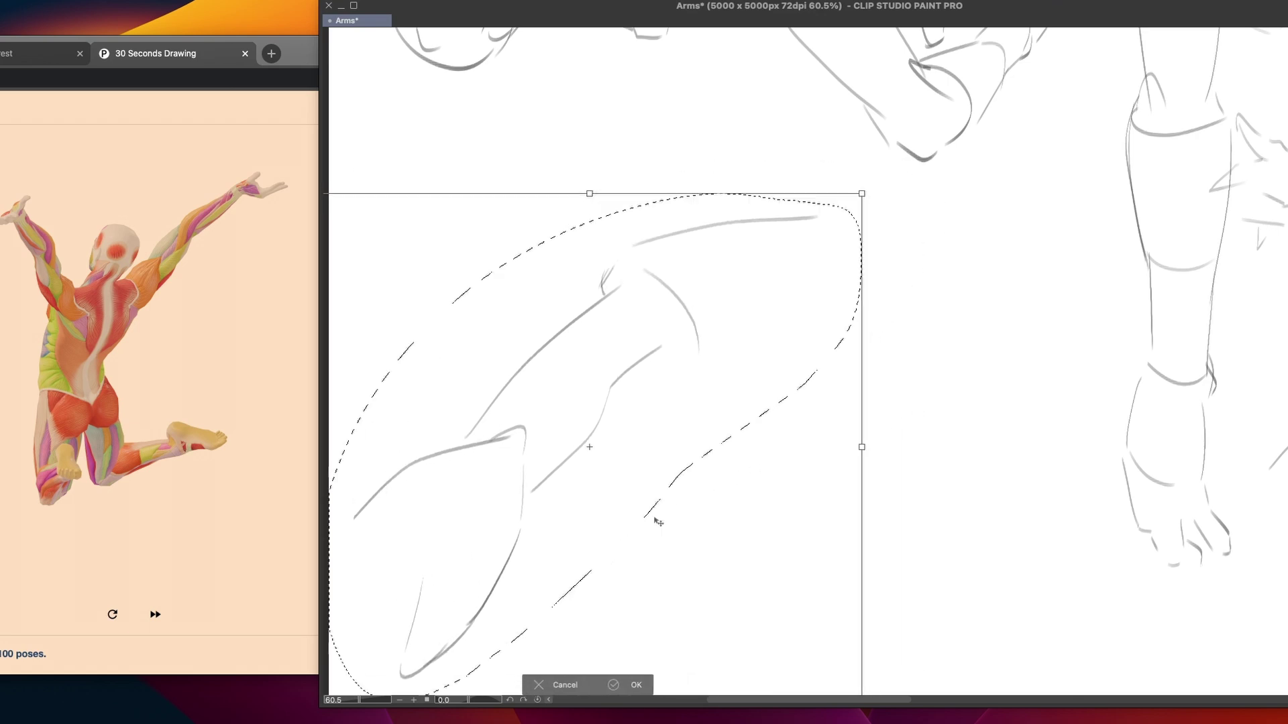
pyautogui.scroll(-3, 666, 571)
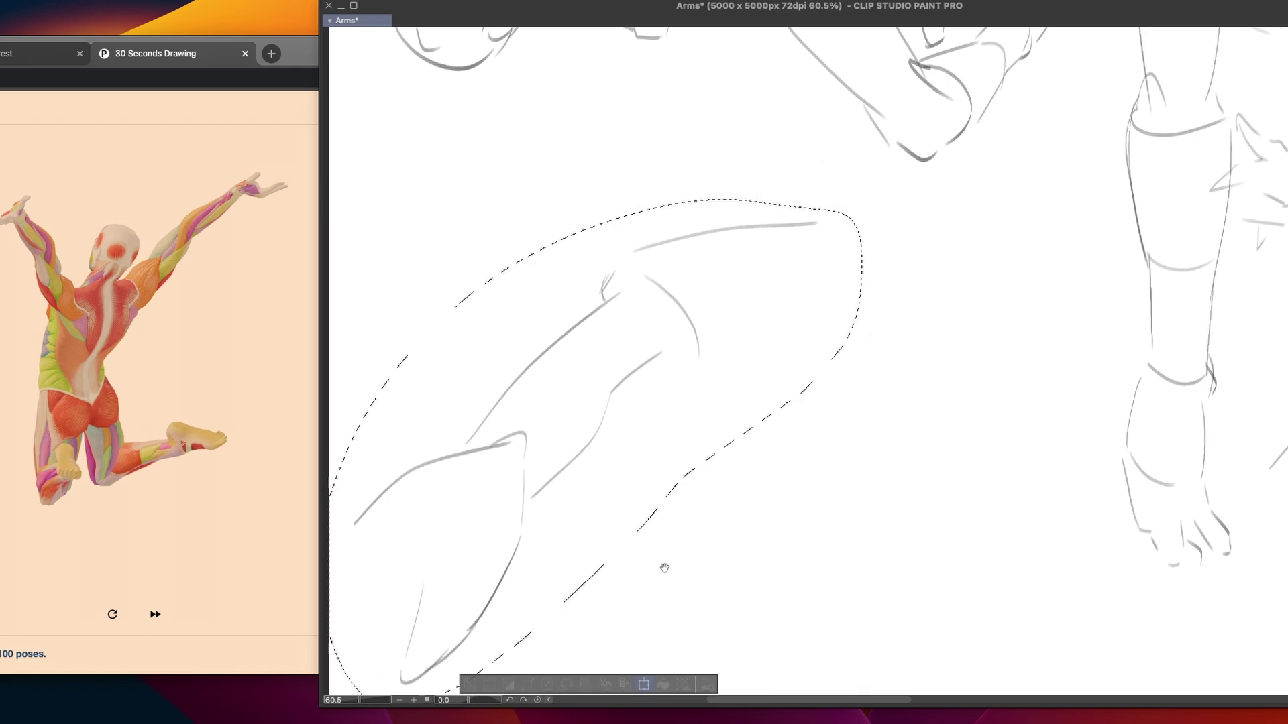
pyautogui.click(641, 686)
pyautogui.hotkey('ctrl', 'd')
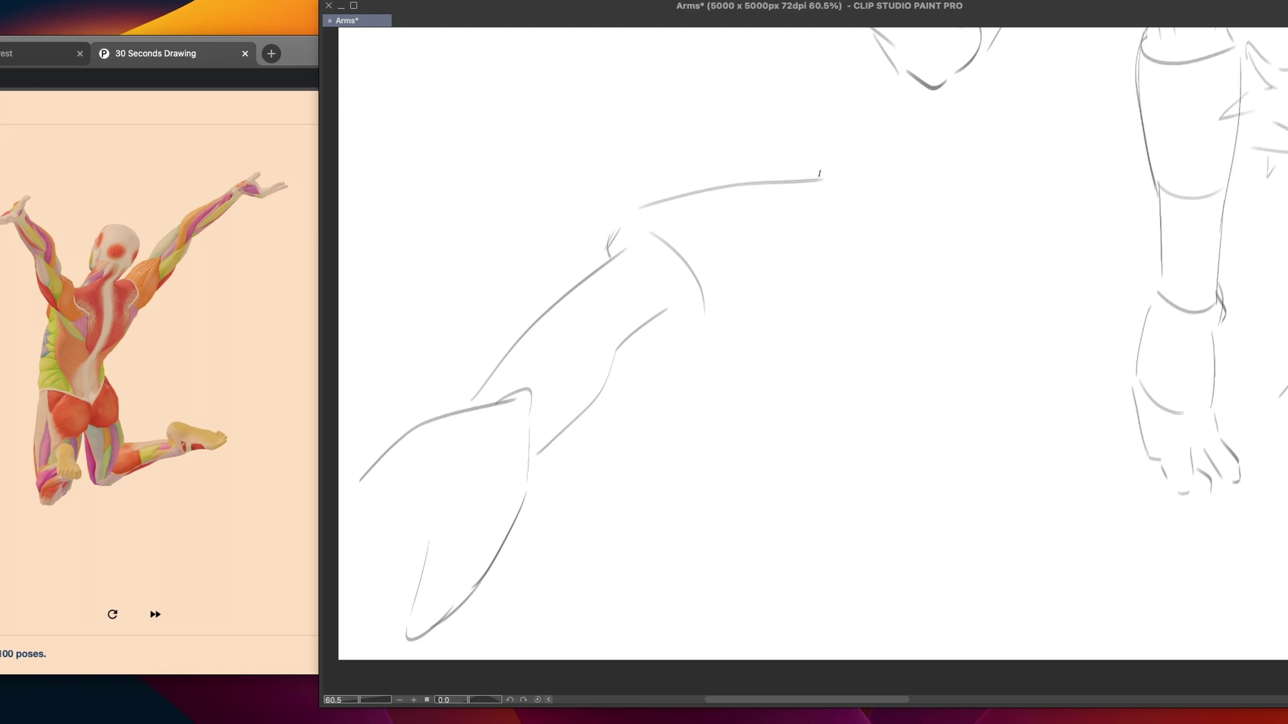
# Extend the forearm's top edge towards the wrist and try out short curves at the elbow
pyautogui.moveTo(773, 188); pyautogui.dragTo(881, 159)
pyautogui.moveTo(642, 232)
pyautogui.mouseDown()
pyautogui.moveTo(668, 280)
pyautogui.moveTo(686, 270)
pyautogui.mouseUp()
pyautogui.press('super+z')
pyautogui.moveTo(644, 226); pyautogui.dragTo(691, 290)
pyautogui.press('super+z')
pyautogui.moveTo(640, 238); pyautogui.dragTo(685, 288)
pyautogui.press('super+z')
pyautogui.moveTo(639, 240)
pyautogui.mouseDown()
pyautogui.moveTo(668, 272)
pyautogui.moveTo(635, 295)
pyautogui.moveTo(666, 270)
pyautogui.mouseUp()
pyautogui.press('super+z')
pyautogui.press('super+z')
# Draw the forearm's straight underside from near the wrist back to the elbow arc
pyautogui.moveTo(893, 154); pyautogui.dragTo(927, 168)
pyautogui.moveTo(850, 220); pyautogui.dragTo(694, 330)
pyautogui.hotkey('ctrl', 'z')
pyautogui.hotkey('ctrl', 'z')
pyautogui.moveTo(897, 149)
pyautogui.mouseDown()
pyautogui.moveTo(923, 153)
pyautogui.moveTo(768, 272)
pyautogui.mouseUp()
pyautogui.hotkey('ctrl', 'z')
pyautogui.hotkey('ctrl', 'z')
pyautogui.moveTo(909, 190); pyautogui.dragTo(710, 315)
pyautogui.hotkey('ctrl', 'z')
pyautogui.moveTo(838, 228); pyautogui.dragTo(694, 317)
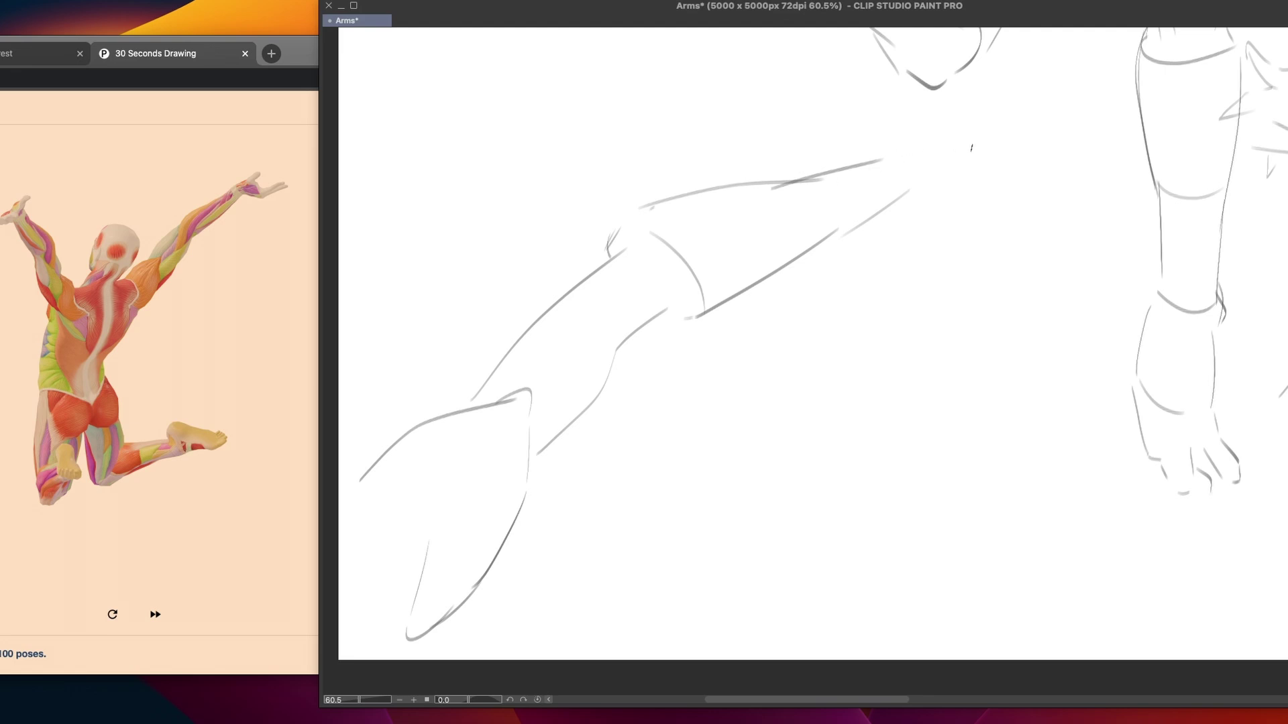
# Draw the wrist bump and the extended thumb of the outstretched arm's hand, testing a few curves before keeping them
pyautogui.moveTo(896, 154)
pyautogui.mouseDown()
pyautogui.moveTo(923, 166)
pyautogui.moveTo(919, 147)
pyautogui.moveTo(999, 122)
pyautogui.mouseUp()
pyautogui.hotkey('ctrl', 'z')
pyautogui.hotkey('ctrl', 'z')
pyautogui.moveTo(926, 137)
pyautogui.mouseDown()
pyautogui.moveTo(1032, 94)
pyautogui.moveTo(1047, 129)
pyautogui.mouseUp()
pyautogui.hotkey('ctrl', 'z')
pyautogui.hotkey('ctrl', 'z')
pyautogui.moveTo(928, 135)
pyautogui.mouseDown()
pyautogui.moveTo(988, 118)
pyautogui.moveTo(1024, 137)
pyautogui.moveTo(976, 100)
pyautogui.moveTo(1026, 56)
pyautogui.moveTo(1027, 98)
pyautogui.mouseUp()
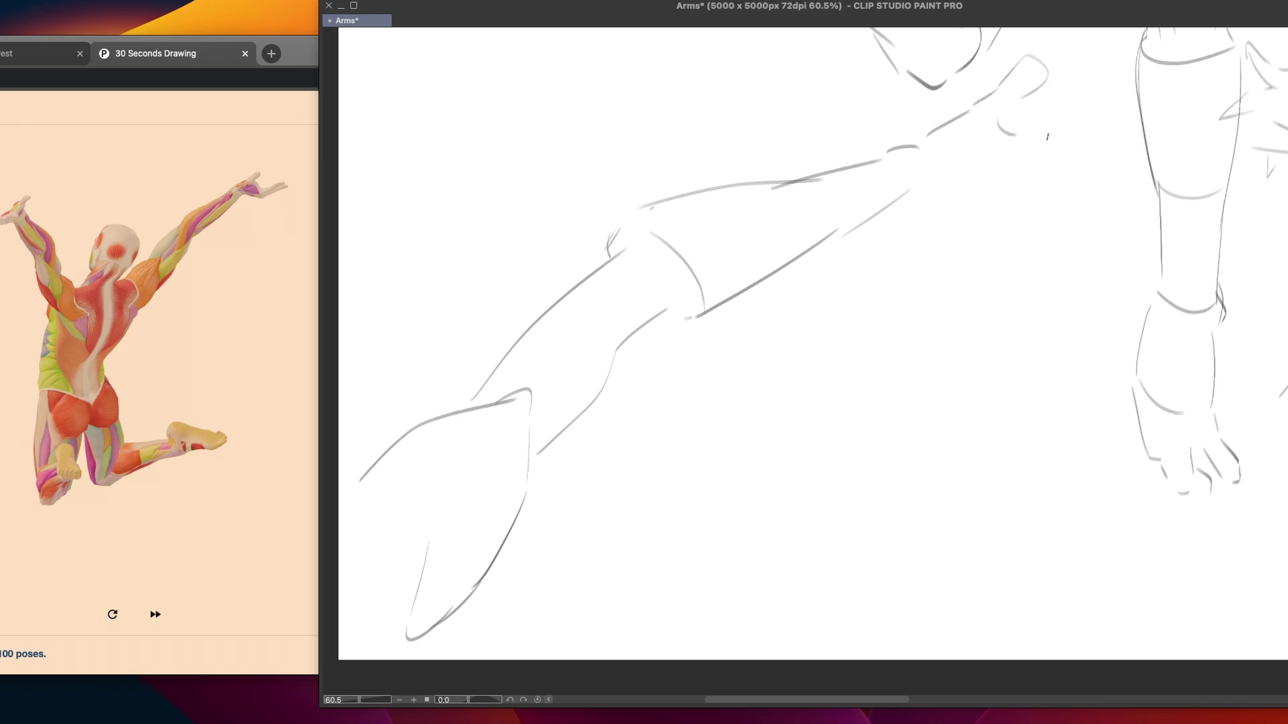
# Draw the bent back edge of the fingers, the first fingertips and the palm's lower edge from the wrist
pyautogui.moveTo(1039, 140)
pyautogui.mouseDown()
pyautogui.moveTo(1108, 197)
pyautogui.moveTo(1099, 219)
pyautogui.moveTo(1078, 200)
pyautogui.moveTo(1093, 214)
pyautogui.moveTo(1103, 194)
pyautogui.moveTo(1096, 242)
pyautogui.mouseUp()
pyautogui.moveTo(951, 170); pyautogui.dragTo(1024, 174)
pyautogui.press('super+z')
pyautogui.moveTo(941, 161); pyautogui.dragTo(1011, 161)
pyautogui.hotkey('ctrl', 'z')
pyautogui.moveTo(937, 175)
pyautogui.mouseDown()
pyautogui.moveTo(1010, 180)
pyautogui.moveTo(940, 167)
pyautogui.mouseUp()
pyautogui.hotkey('ctrl', 'z')
pyautogui.hotkey('ctrl', 'z')
pyautogui.hotkey('ctrl', 'z')
pyautogui.moveTo(1067, 210); pyautogui.dragTo(1087, 247)
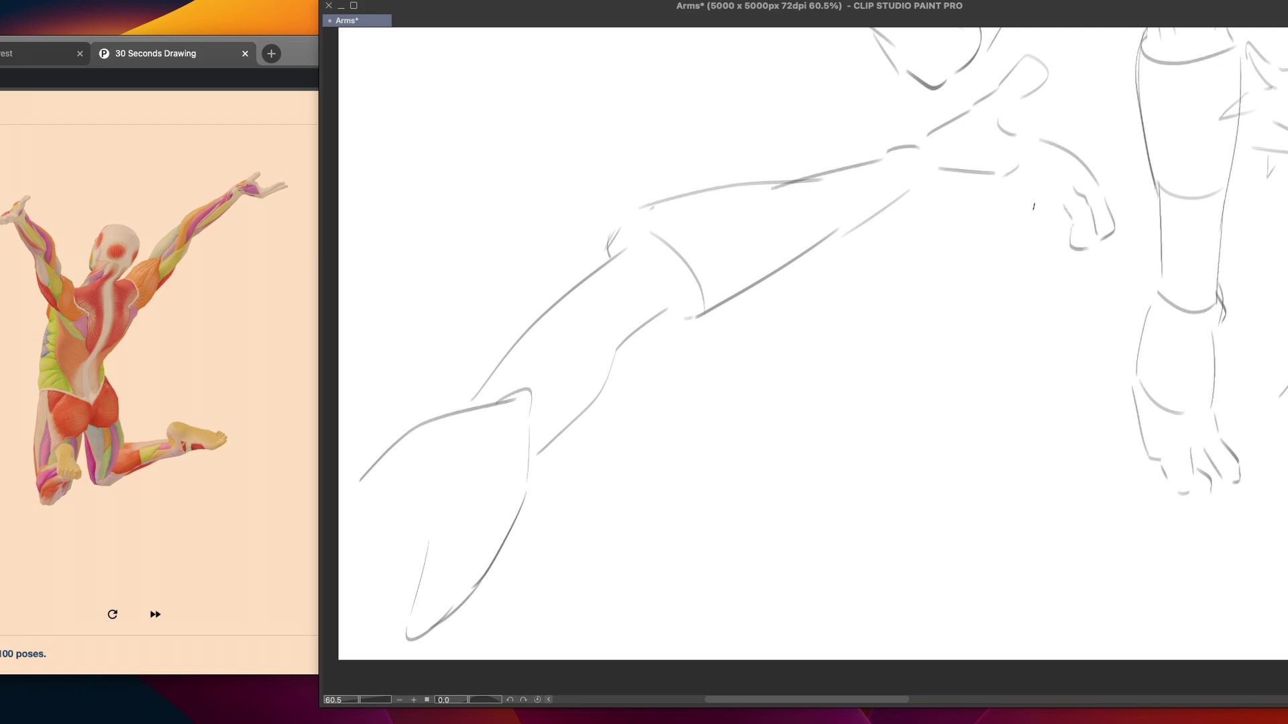
# Complete the curled fingers with their inner edge and fingertips, joining them to the palm
pyautogui.moveTo(1076, 145); pyautogui.dragTo(1103, 138)
pyautogui.press('super+z')
pyautogui.press('super+z')
pyautogui.press('super+z')
pyautogui.moveTo(1039, 203); pyautogui.dragTo(1057, 243)
pyautogui.moveTo(1058, 252); pyautogui.dragTo(1082, 262)
pyautogui.press('super+z')
pyautogui.press('super+z')
pyautogui.moveTo(1037, 193)
pyautogui.mouseDown()
pyautogui.moveTo(1054, 229)
pyautogui.moveTo(1043, 223)
pyautogui.moveTo(1077, 246)
pyautogui.mouseUp()
pyautogui.press('super+z')
pyautogui.moveTo(1082, 249); pyautogui.dragTo(1097, 248)
pyautogui.moveTo(1011, 176); pyautogui.dragTo(1025, 188)
pyautogui.scroll(1, 958, 215)
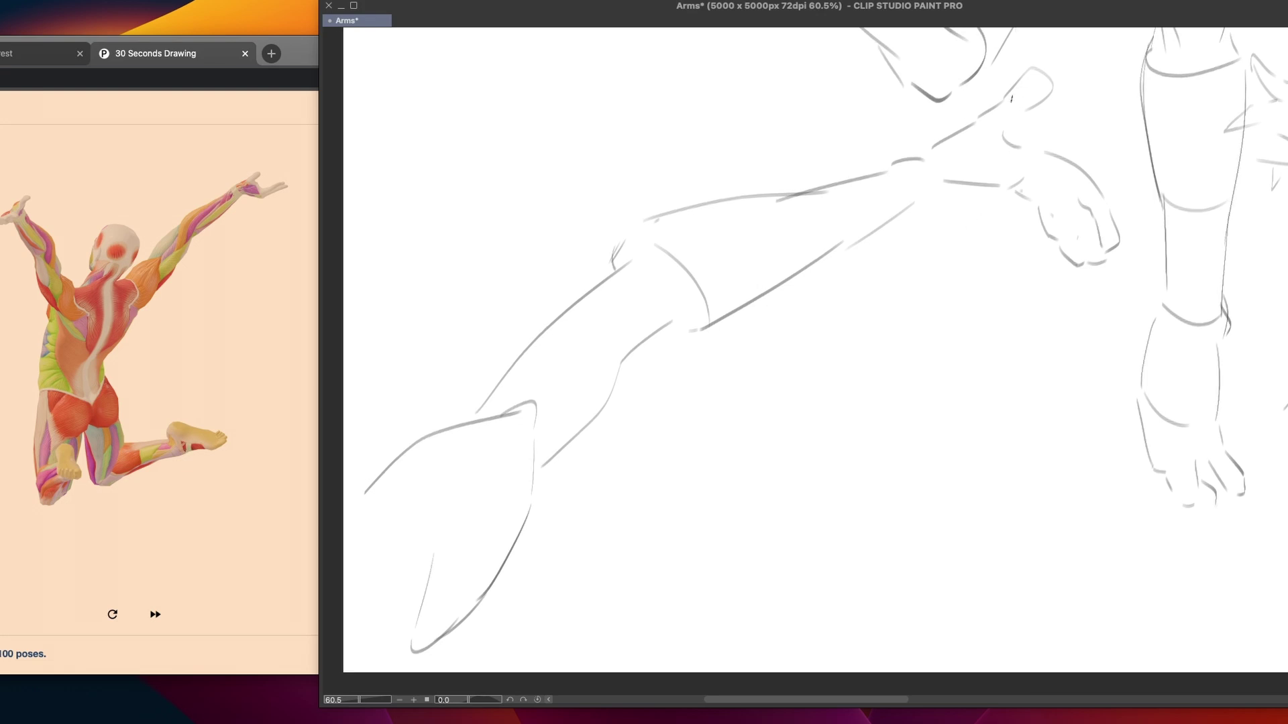
# Join the thumb base to the palm with a curve, round off the wrist and add a cross-contour arc around the forearm
pyautogui.moveTo(996, 105)
pyautogui.mouseDown()
pyautogui.moveTo(1013, 126)
pyautogui.moveTo(1005, 139)
pyautogui.mouseUp()
pyautogui.hotkey('ctrl', 'z')
pyautogui.moveTo(893, 164)
pyautogui.mouseDown()
pyautogui.moveTo(864, 176)
pyautogui.moveTo(920, 159)
pyautogui.moveTo(932, 185)
pyautogui.moveTo(888, 222)
pyautogui.mouseUp()
pyautogui.hotkey('ctrl', 'z')
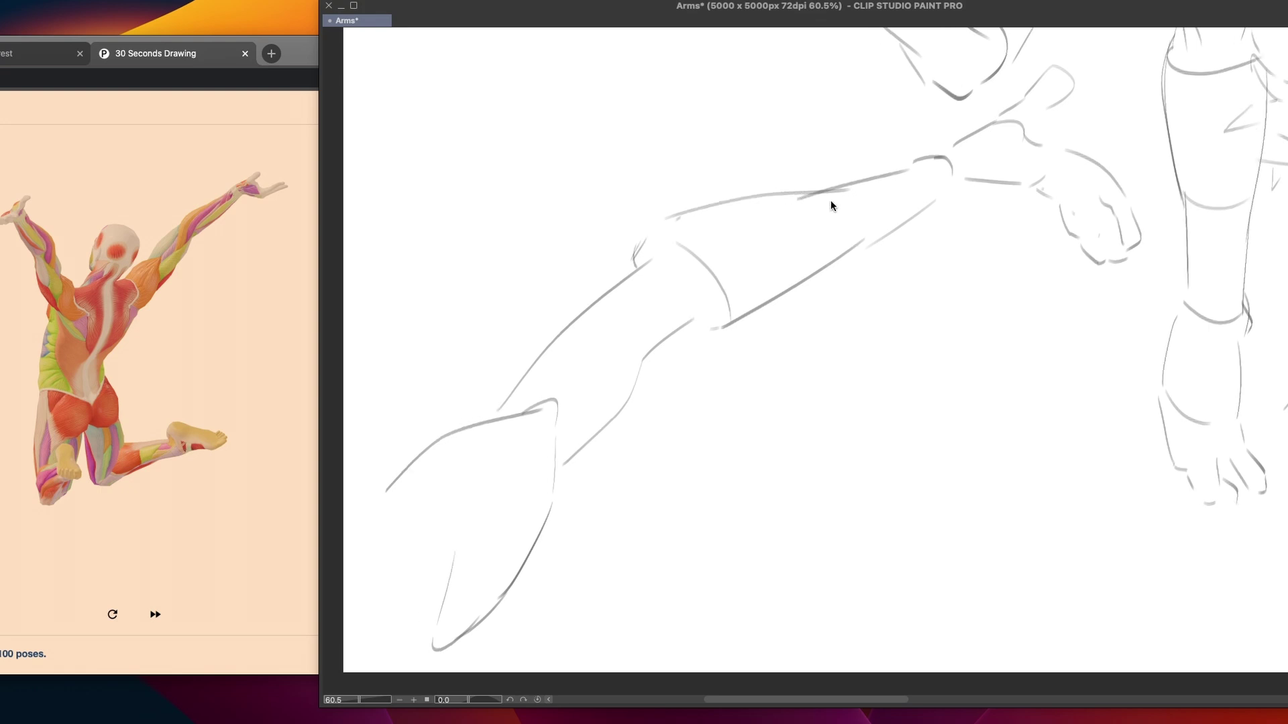
pyautogui.moveTo(804, 192); pyautogui.dragTo(838, 240)
pyautogui.hscroll(-2, 818, 249)
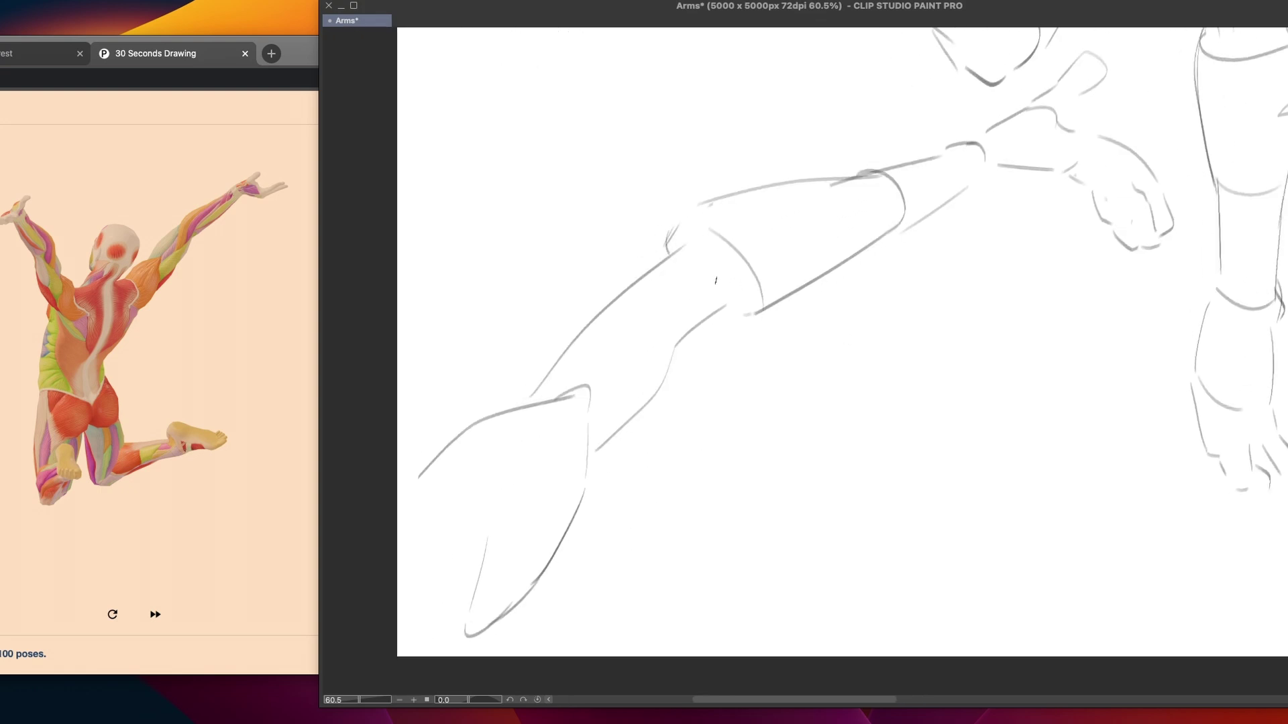
# Try several curves at the elbow of the outstretched arm and keep a small rounded elbow shape
pyautogui.moveTo(696, 235); pyautogui.dragTo(744, 270)
pyautogui.hotkey('ctrl', 'z')
pyautogui.moveTo(709, 199); pyautogui.dragTo(719, 269)
pyautogui.hotkey('ctrl', 'z')
pyautogui.moveTo(724, 195); pyautogui.dragTo(721, 277)
pyautogui.hotkey('ctrl', 'z')
pyautogui.moveTo(718, 205); pyautogui.dragTo(744, 273)
pyautogui.hotkey('ctrl', 'z')
pyautogui.moveTo(707, 216); pyautogui.dragTo(712, 271)
# Lasso the finished outstretched arm and move it out of the working area to free space on the canvas
pyautogui.scroll(-5, 641, 313)
pyautogui.moveTo(735, 471); pyautogui.dragTo(732, 492)
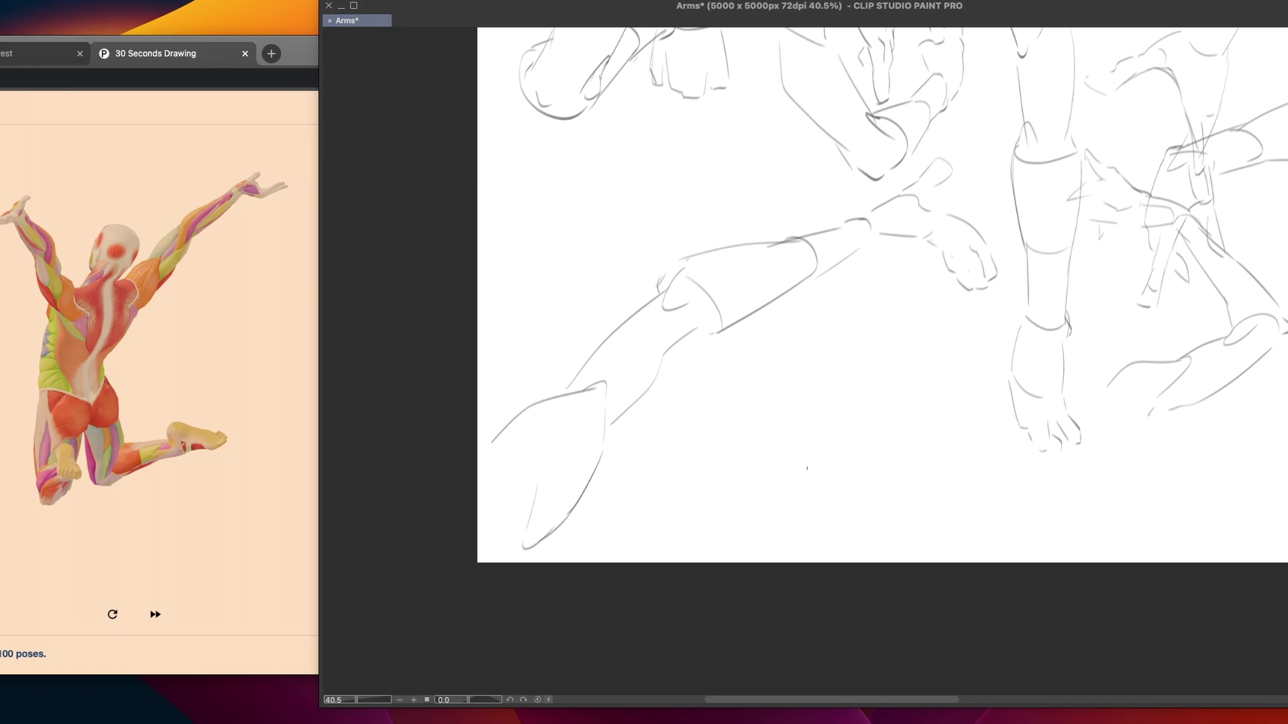
pyautogui.scroll(3, 805, 465)
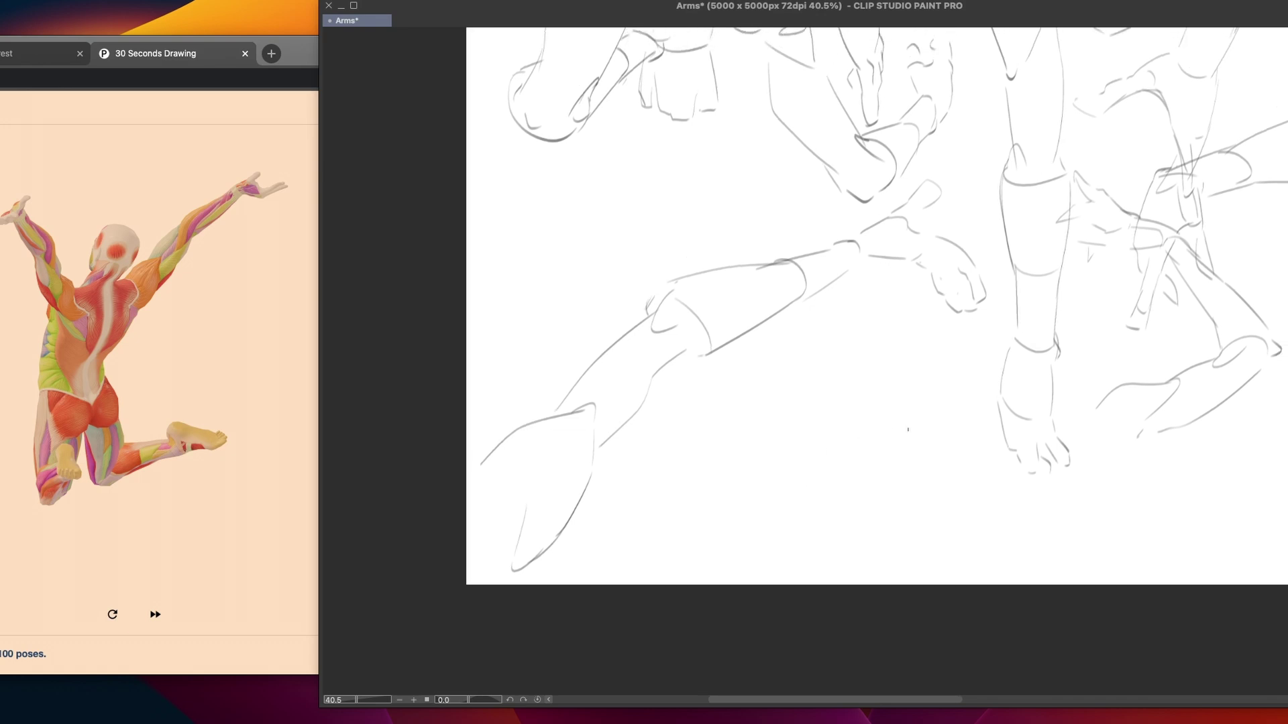
pyautogui.moveTo(964, 348)
pyautogui.mouseDown()
pyautogui.moveTo(1004, 255)
pyautogui.moveTo(982, 203)
pyautogui.moveTo(934, 159)
pyautogui.moveTo(876, 205)
pyautogui.moveTo(726, 237)
pyautogui.moveTo(500, 363)
pyautogui.moveTo(442, 579)
pyautogui.moveTo(746, 523)
pyautogui.moveTo(936, 361)
pyautogui.mouseUp()
pyautogui.scroll(3, 634, 401)
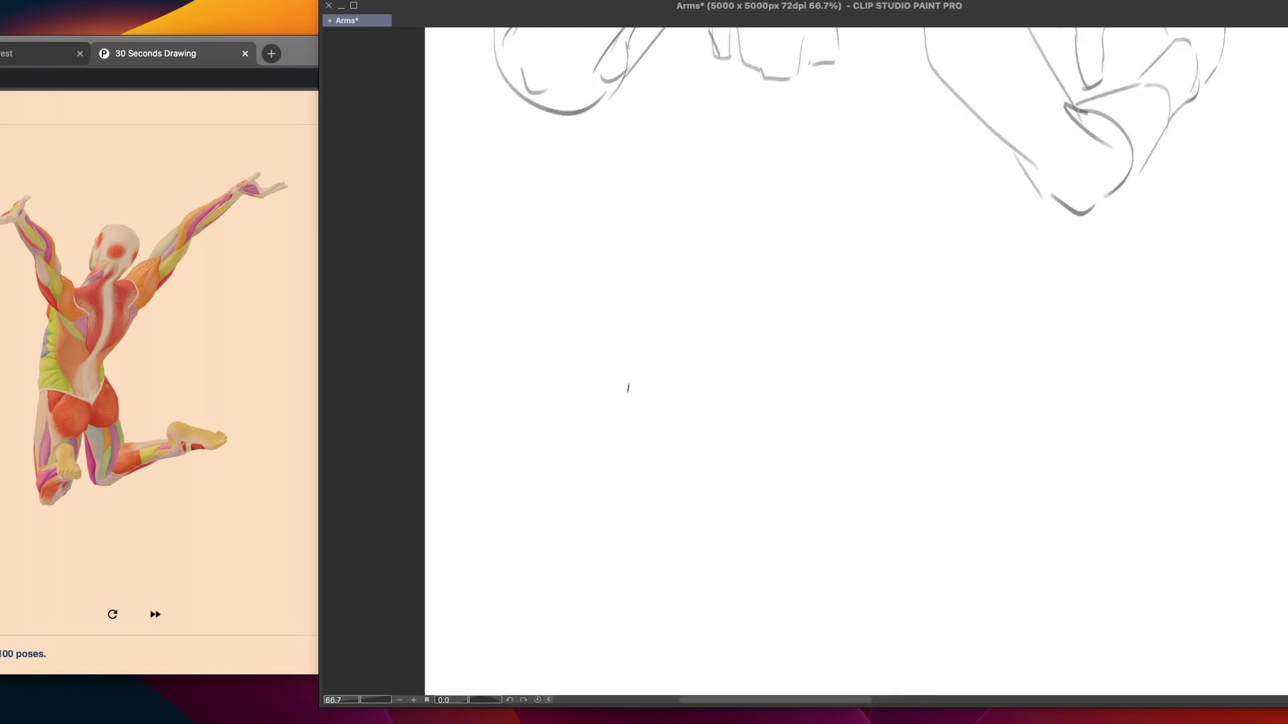
# Start a new raised arm in the empty canvas area with the shoulder's rounded outer curve and a shorter inner curve
pyautogui.hscroll(2, 671, 446)
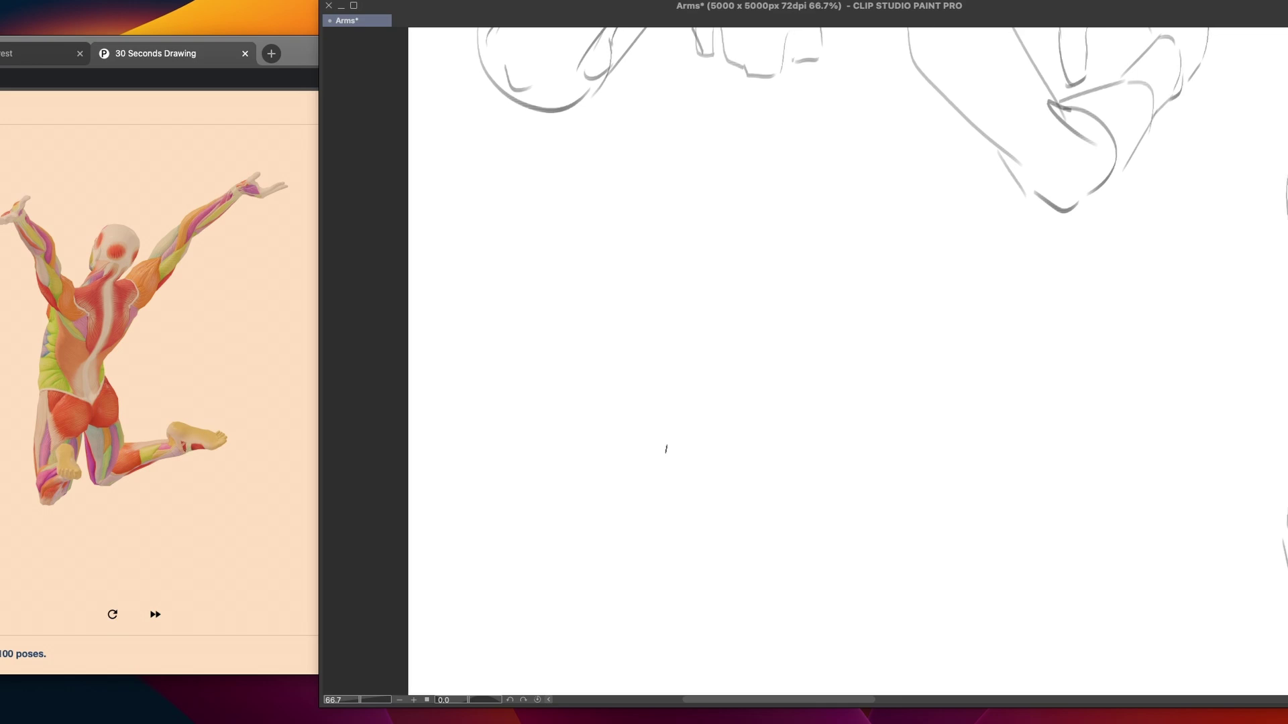
pyautogui.hscroll(5, 813, 451)
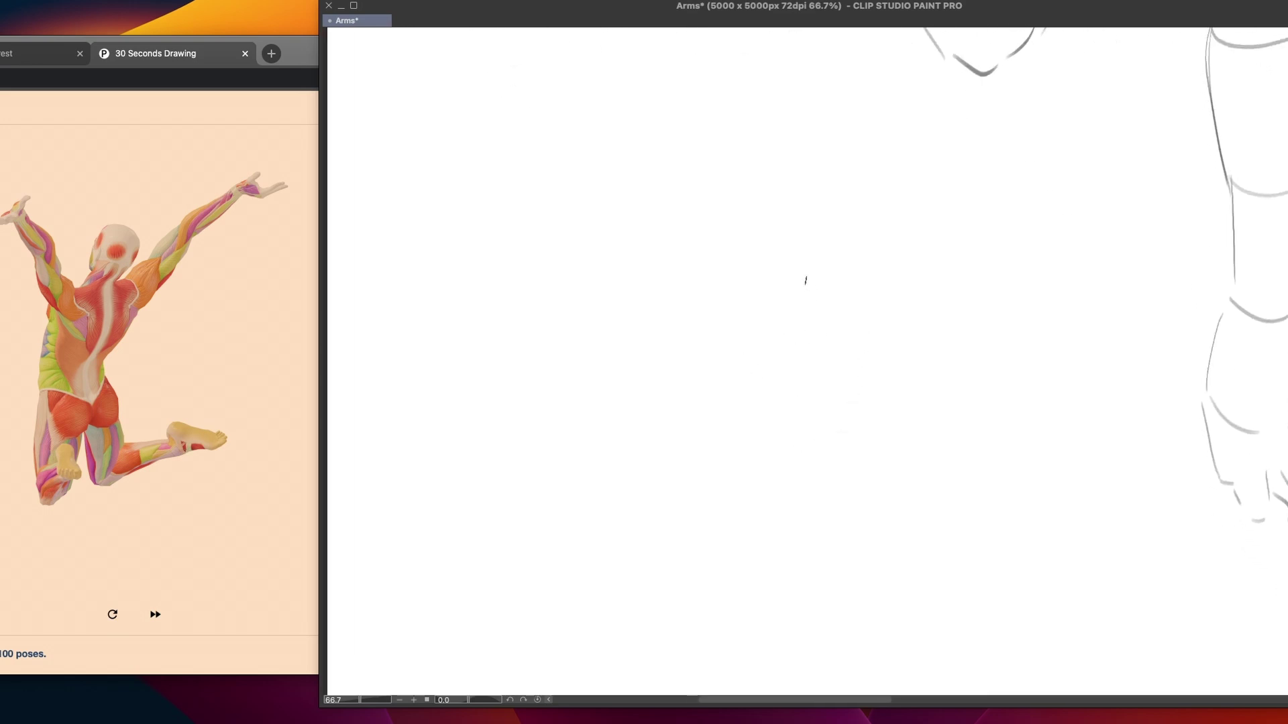
pyautogui.moveTo(798, 274); pyautogui.dragTo(862, 394)
pyautogui.press('super+z')
pyautogui.moveTo(778, 262); pyautogui.dragTo(879, 411)
pyautogui.press('super+z')
pyautogui.moveTo(771, 257)
pyautogui.mouseDown()
pyautogui.moveTo(819, 268)
pyautogui.moveTo(877, 402)
pyautogui.moveTo(938, 457)
pyautogui.mouseUp()
pyautogui.press('super+z')
pyautogui.moveTo(758, 312); pyautogui.dragTo(831, 465)
pyautogui.press('super+z')
pyautogui.moveTo(771, 298); pyautogui.dragTo(822, 461)
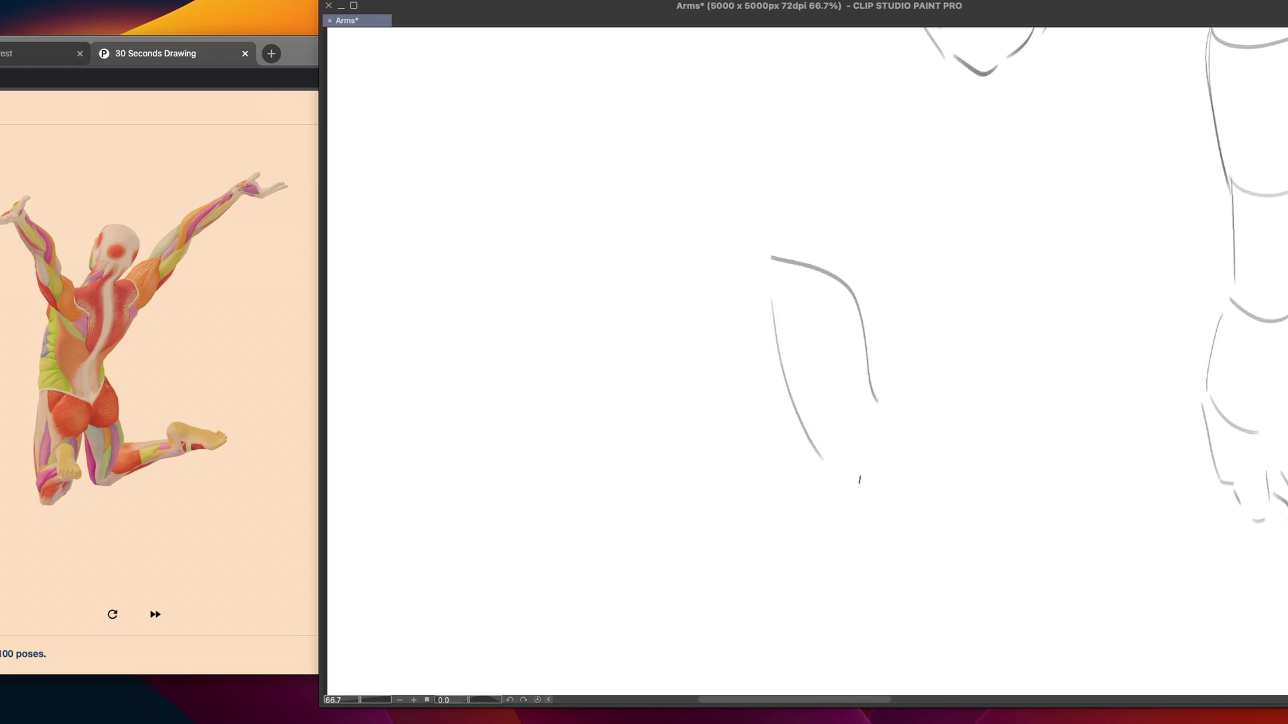
# Replace the shoulder's inner curve with a longer diagonal sweep that ends below the outer curve
pyautogui.moveTo(889, 416); pyautogui.dragTo(885, 479)
pyautogui.press('super+z')
pyautogui.press('super+z')
pyautogui.moveTo(765, 295); pyautogui.dragTo(828, 470)
pyautogui.press('super+z')
pyautogui.moveTo(766, 301); pyautogui.dragTo(877, 460)
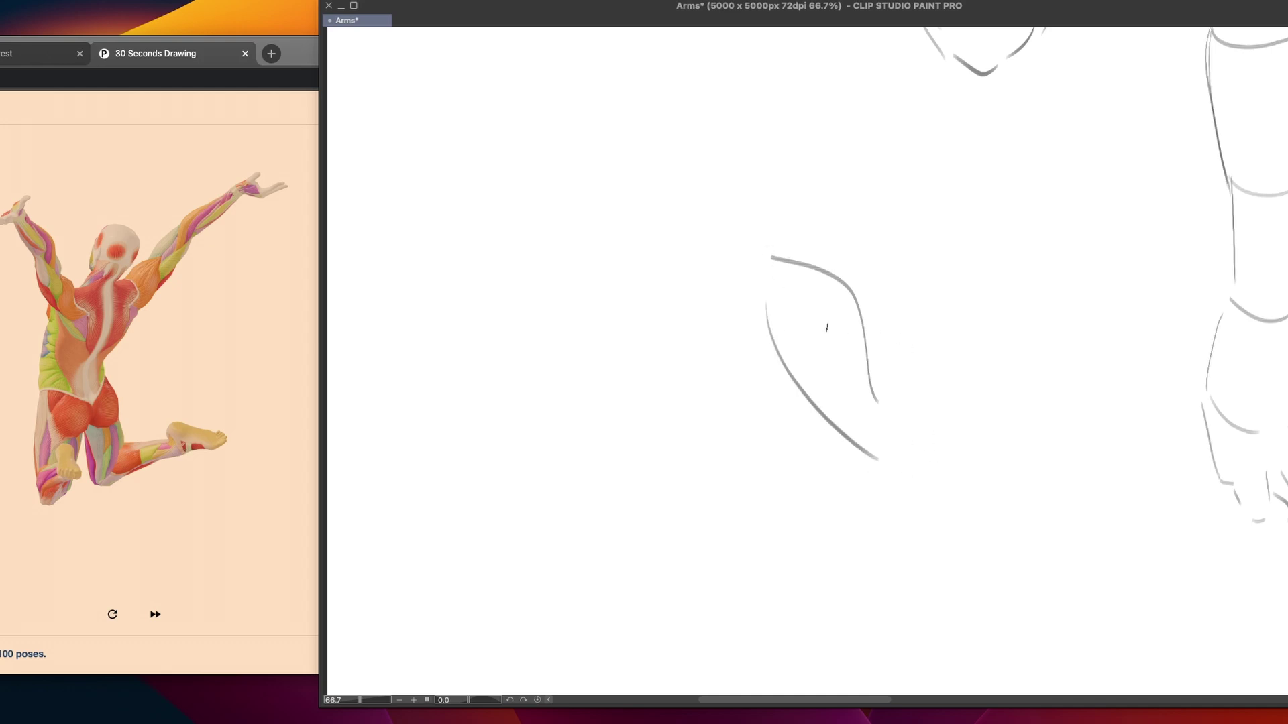
# Draw the upper arm's long curved underside and a rounded elbow arc at its upper end
pyautogui.moveTo(750, 374); pyautogui.dragTo(780, 435)
pyautogui.moveTo(675, 275); pyautogui.dragTo(798, 437)
pyautogui.press('super+z')
pyautogui.moveTo(703, 308); pyautogui.dragTo(809, 481)
pyautogui.press('super+z')
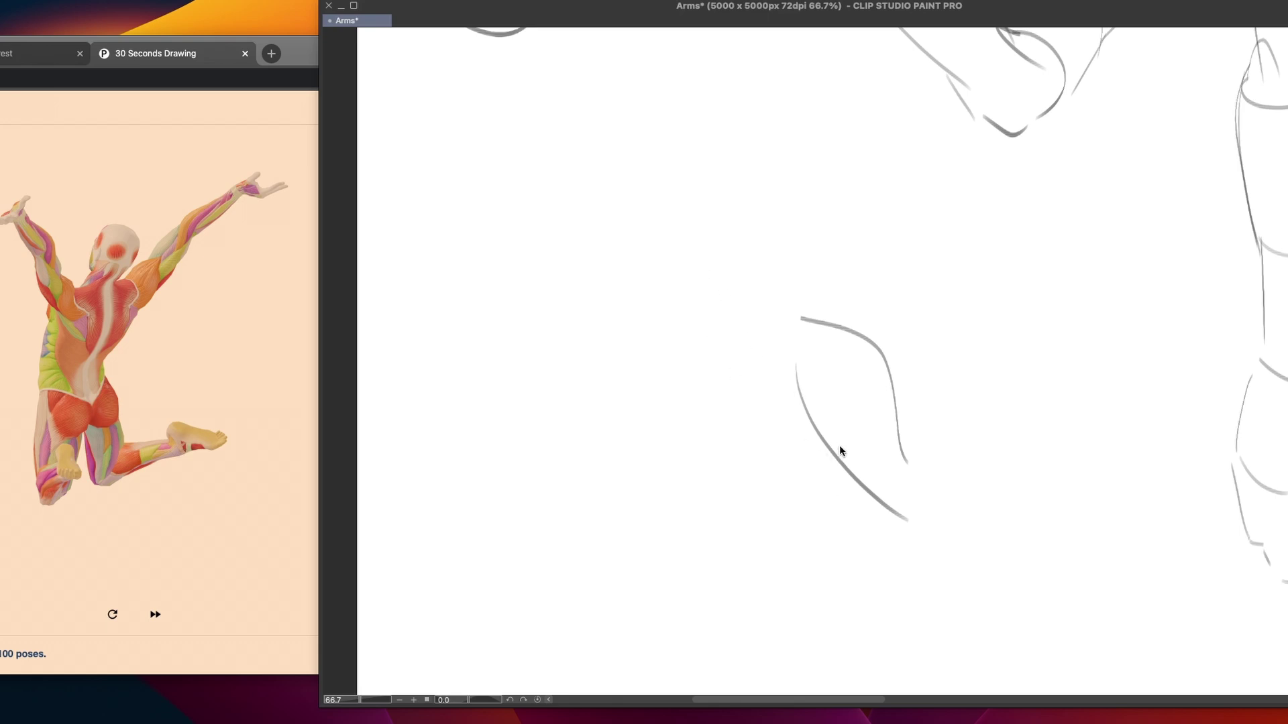
pyautogui.moveTo(701, 278); pyautogui.dragTo(824, 468)
pyautogui.moveTo(687, 285); pyautogui.dragTo(770, 226)
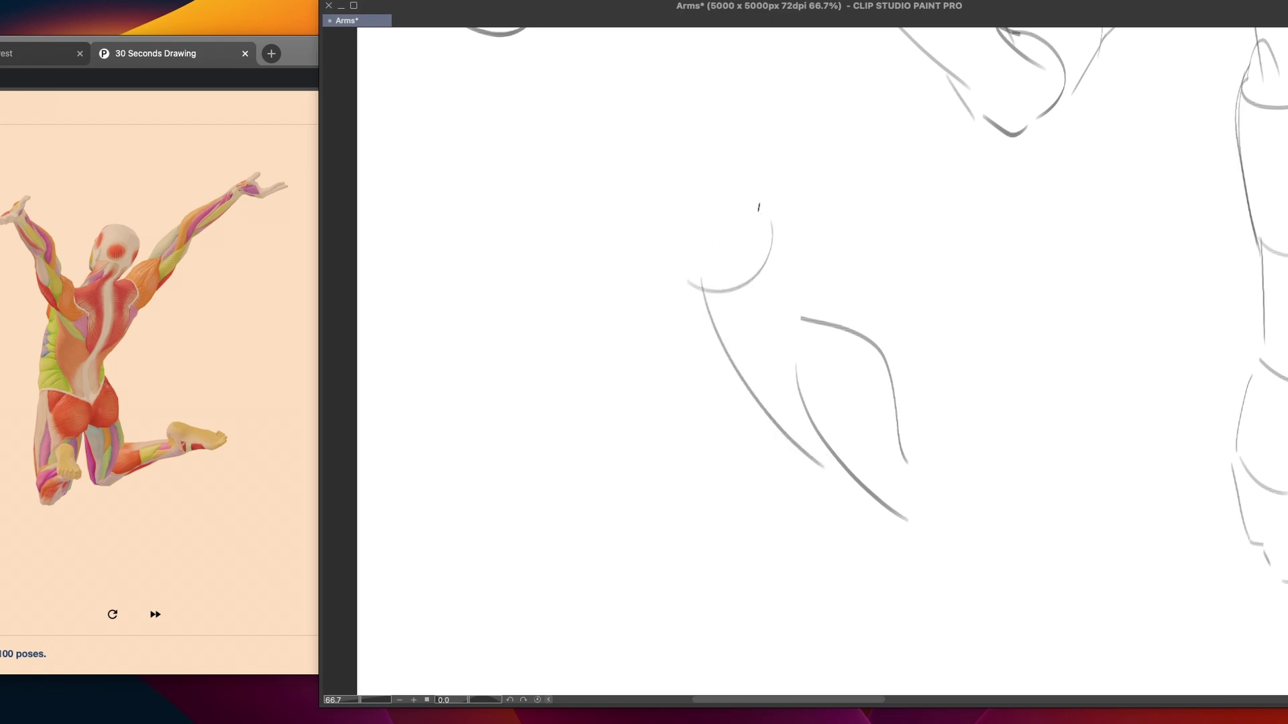
# Draw the forearm's bulging outer edge and a short line linking it to the shoulder
pyautogui.moveTo(682, 134); pyautogui.dragTo(785, 250)
pyautogui.press('super+z')
pyautogui.moveTo(701, 138); pyautogui.dragTo(792, 320)
pyautogui.moveTo(772, 263); pyautogui.dragTo(803, 315)
pyautogui.moveTo(582, 99); pyautogui.dragTo(608, 136)
pyautogui.scroll(3, 632, 302)
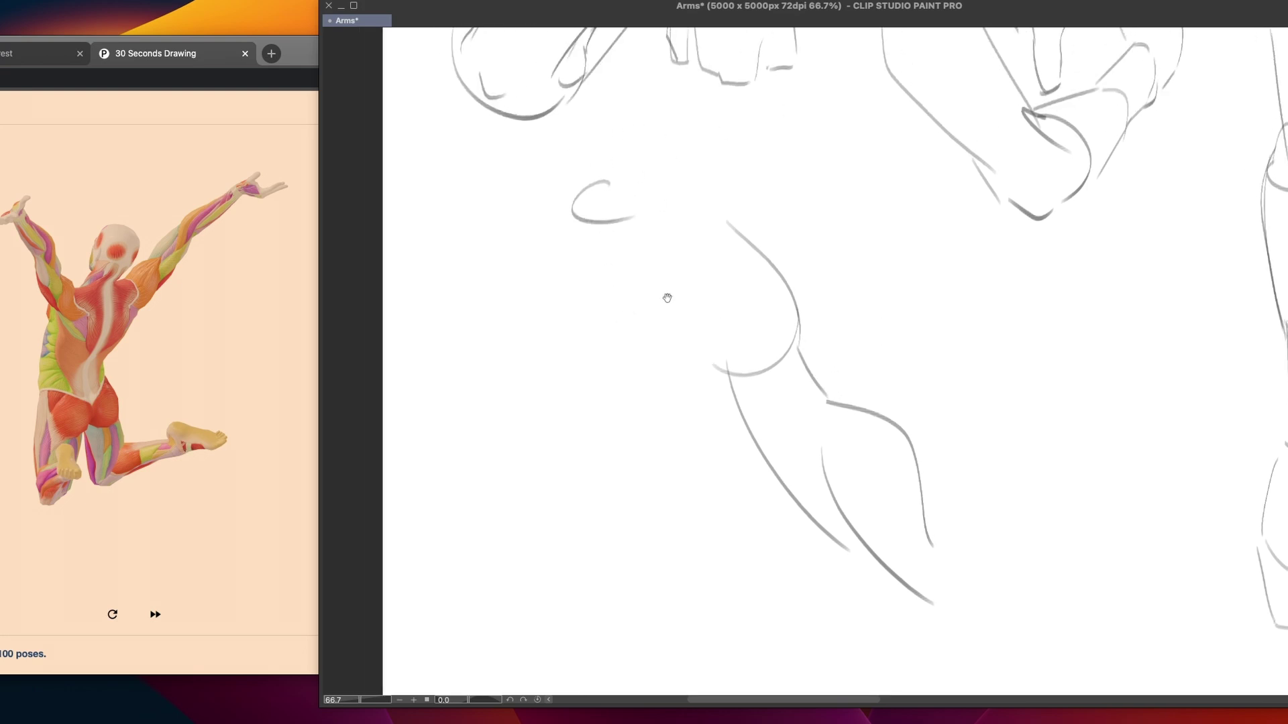
pyautogui.scroll(2, 637, 332)
pyautogui.hotkey('ctrl', 'z')
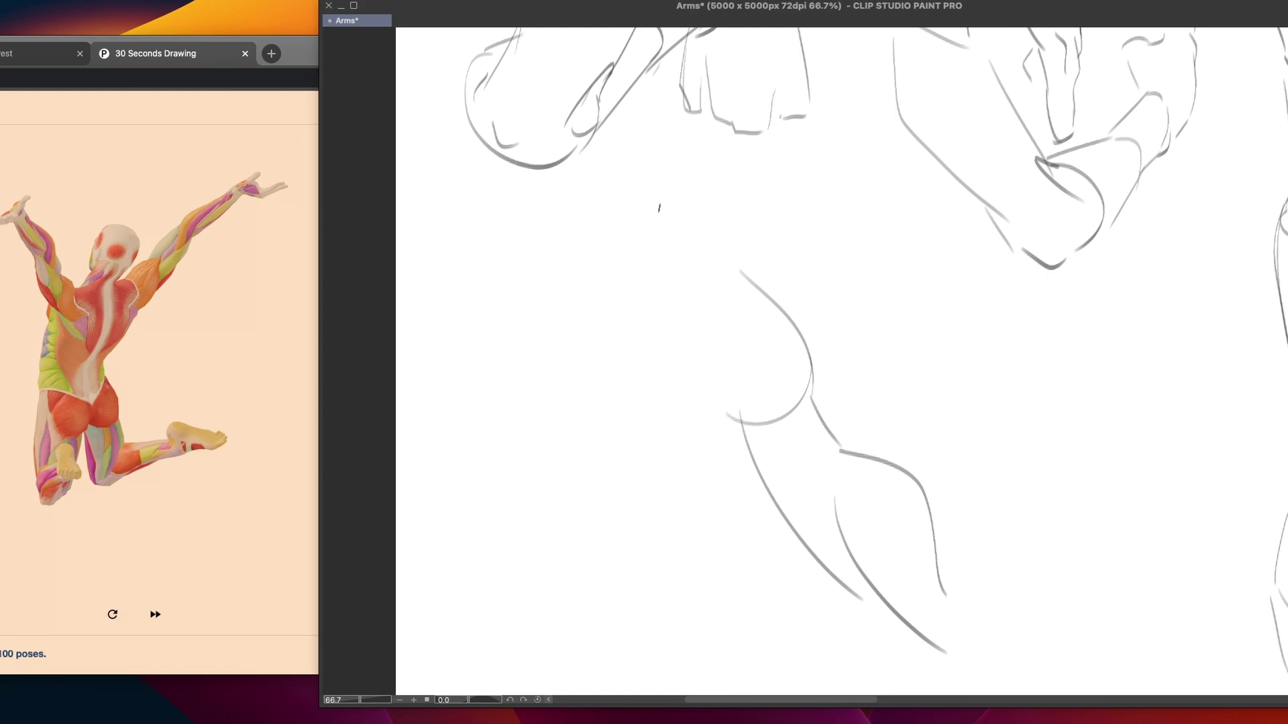
# Sketch the hand's arched thumb base and the rounded thumb above the forearm
pyautogui.moveTo(629, 221)
pyautogui.mouseDown()
pyautogui.moveTo(681, 203)
pyautogui.moveTo(719, 221)
pyautogui.mouseUp()
pyautogui.moveTo(693, 202)
pyautogui.mouseDown()
pyautogui.moveTo(754, 194)
pyautogui.moveTo(711, 220)
pyautogui.moveTo(738, 214)
pyautogui.mouseUp()
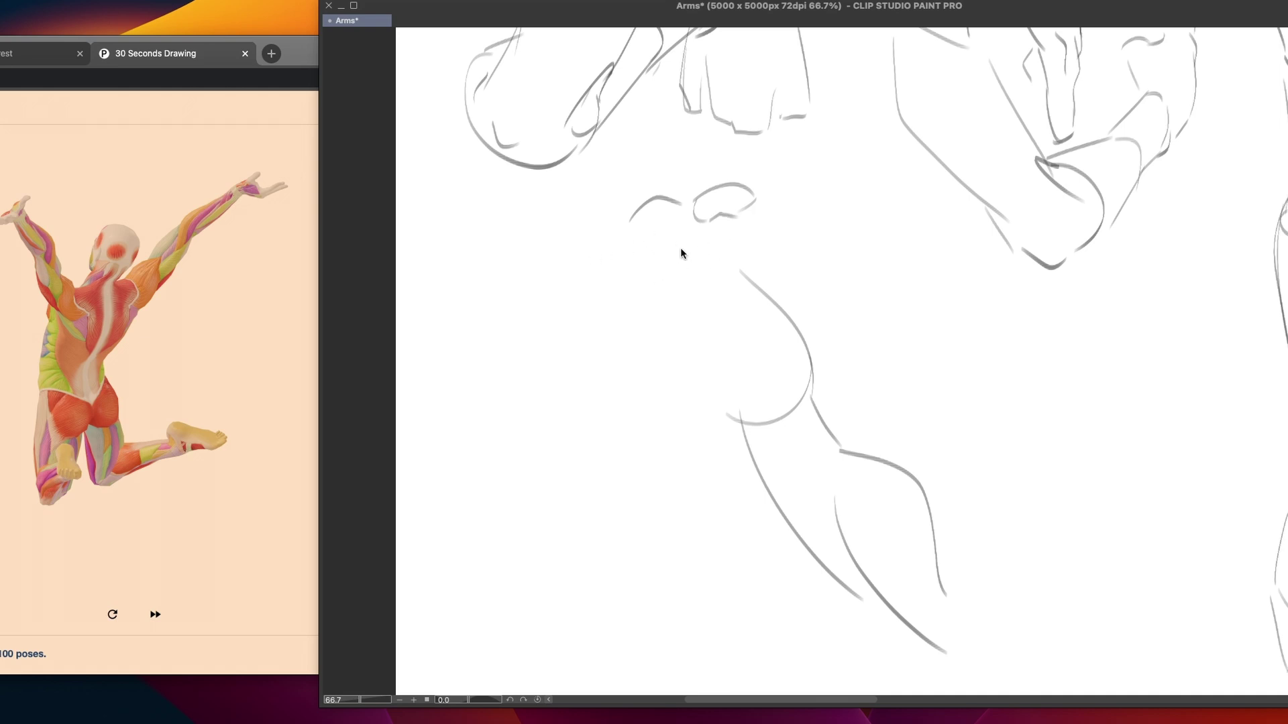
pyautogui.moveTo(652, 266); pyautogui.dragTo(684, 262)
pyautogui.press('super+z')
# Sketch the hand's extended fingers as overlapping rounded shapes reaching away from the thumb, retrying the strokes as needed
pyautogui.moveTo(631, 220)
pyautogui.mouseDown()
pyautogui.moveTo(579, 248)
pyautogui.moveTo(611, 239)
pyautogui.moveTo(581, 263)
pyautogui.moveTo(608, 241)
pyautogui.moveTo(587, 255)
pyautogui.mouseUp()
pyautogui.hotkey('ctrl', 'z')
pyautogui.hotkey('ctrl', 'z')
pyautogui.moveTo(637, 228); pyautogui.dragTo(578, 242)
pyautogui.hotkey('ctrl', 'z')
pyautogui.moveTo(515, 262); pyautogui.dragTo(604, 255)
pyautogui.hotkey('ctrl', 'z')
pyautogui.moveTo(516, 249); pyautogui.dragTo(581, 233)
pyautogui.hotkey('ctrl', 'z')
pyautogui.moveTo(507, 271)
pyautogui.mouseDown()
pyautogui.moveTo(538, 238)
pyautogui.moveTo(583, 232)
pyautogui.moveTo(556, 232)
pyautogui.mouseUp()
pyautogui.hotkey('ctrl', 'z')
pyautogui.moveTo(518, 275); pyautogui.dragTo(558, 288)
pyautogui.moveTo(558, 236)
pyautogui.mouseDown()
pyautogui.moveTo(579, 250)
pyautogui.moveTo(646, 247)
pyautogui.moveTo(598, 265)
pyautogui.mouseUp()
pyautogui.hotkey('ctrl', 'z')
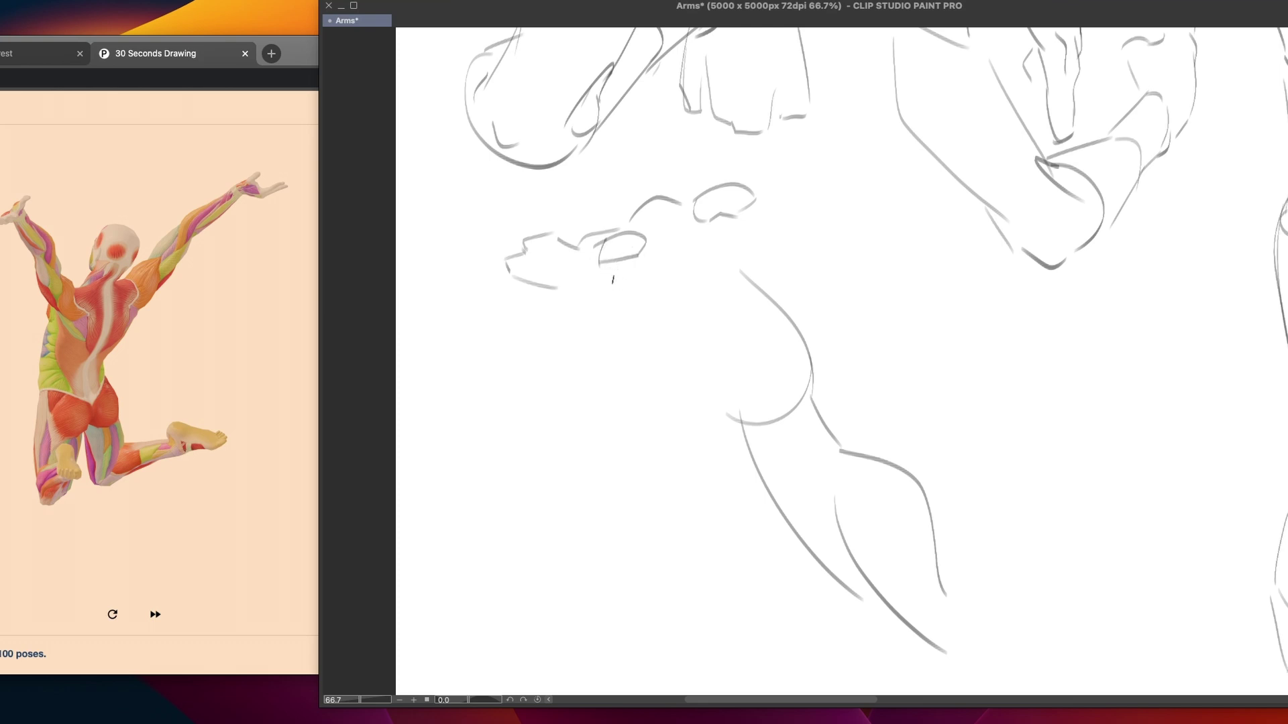
# Draw the hand's lower edge from the fingers to the wrist and refine the curves between the fingers and the palm
pyautogui.moveTo(709, 228)
pyautogui.mouseDown()
pyautogui.moveTo(700, 258)
pyautogui.moveTo(668, 271)
pyautogui.moveTo(684, 249)
pyautogui.moveTo(664, 265)
pyautogui.mouseUp()
pyautogui.press('super+z')
pyautogui.moveTo(571, 289); pyautogui.dragTo(650, 265)
pyautogui.press('super+z')
pyautogui.moveTo(579, 289); pyautogui.dragTo(670, 261)
pyautogui.moveTo(585, 247)
pyautogui.mouseDown()
pyautogui.moveTo(652, 260)
pyautogui.moveTo(564, 283)
pyautogui.moveTo(590, 275)
pyautogui.moveTo(599, 246)
pyautogui.moveTo(611, 269)
pyautogui.moveTo(644, 256)
pyautogui.moveTo(647, 231)
pyautogui.moveTo(652, 256)
pyautogui.mouseUp()
pyautogui.hotkey('ctrl', 'z')
pyautogui.hotkey('ctrl', 'z')
pyautogui.hotkey('ctrl', 'z')
# Draw the forearm's inner edge from the wrist to the elbow arc and connect its outer edge to the hand
pyautogui.moveTo(659, 270); pyautogui.dragTo(731, 359)
pyautogui.press('super+z')
pyautogui.moveTo(651, 272)
pyautogui.mouseDown()
pyautogui.moveTo(708, 328)
pyautogui.moveTo(738, 410)
pyautogui.mouseUp()
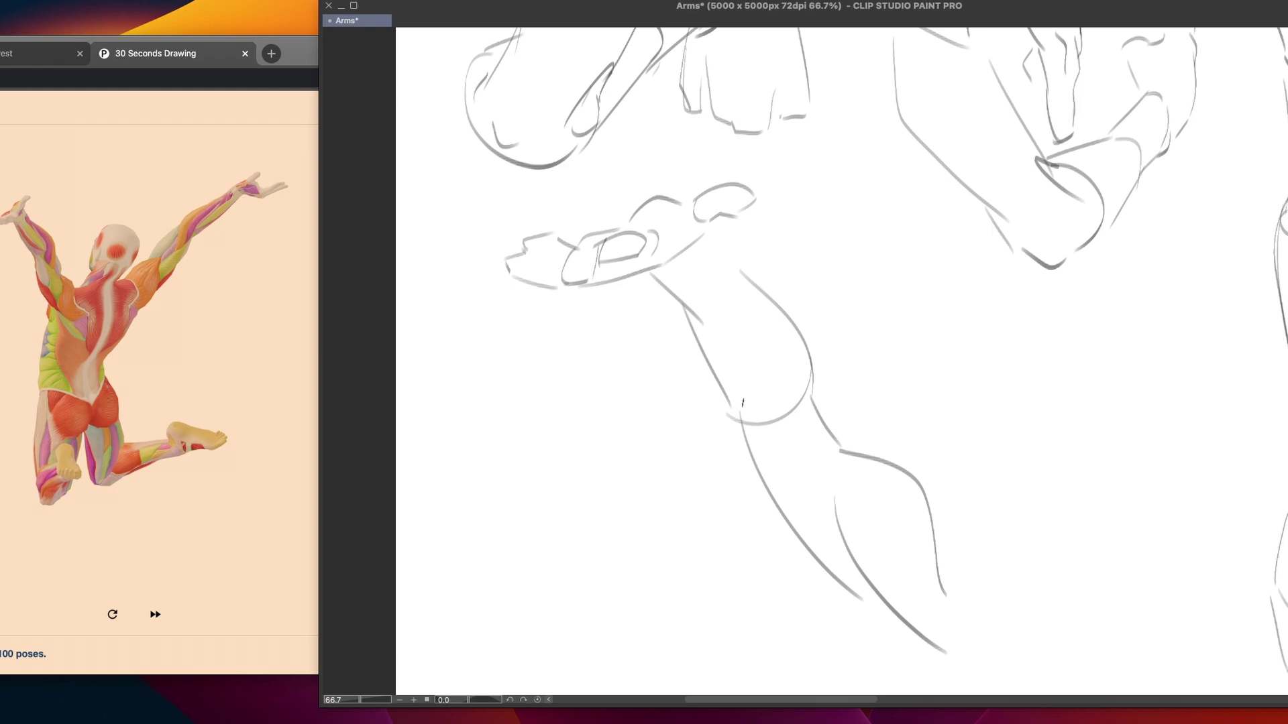
pyautogui.moveTo(703, 237); pyautogui.dragTo(748, 287)
# Add a curved cross-contour across the forearm just below the wrist
pyautogui.moveTo(866, 484)
pyautogui.mouseDown()
pyautogui.moveTo(869, 370)
pyautogui.moveTo(904, 459)
pyautogui.moveTo(918, 462)
pyautogui.moveTo(903, 501)
pyautogui.mouseUp()
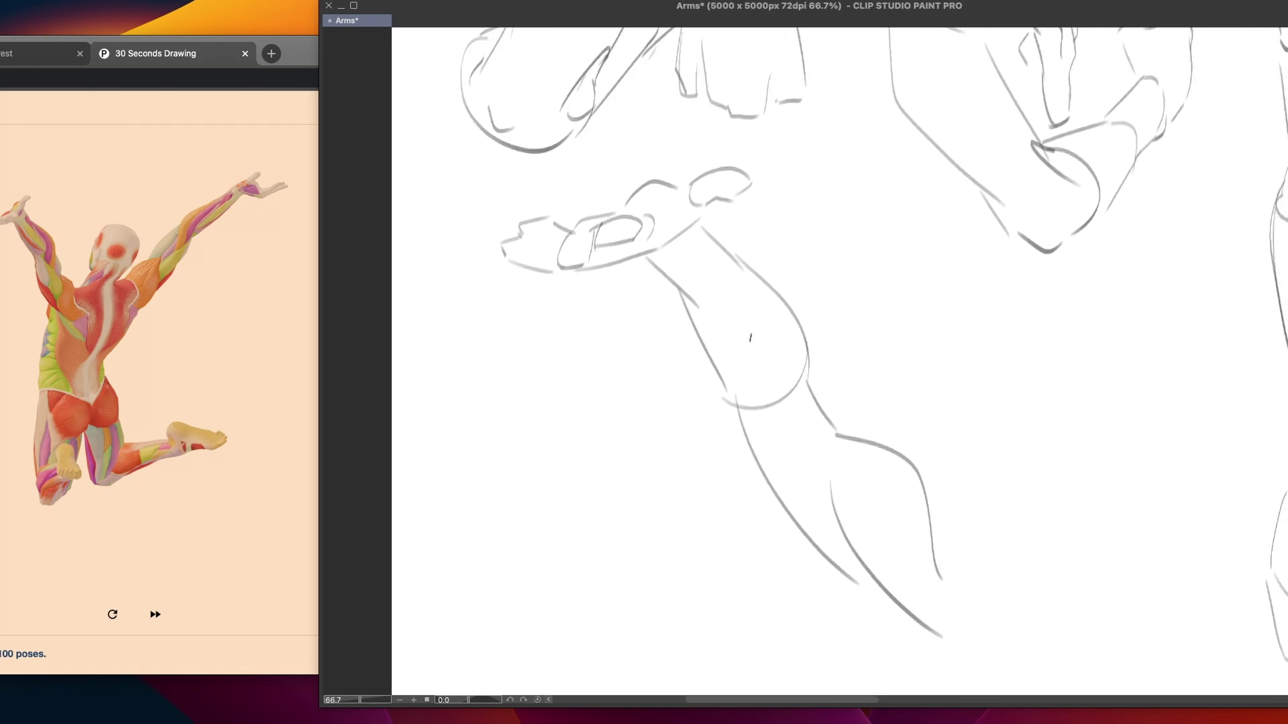
pyautogui.moveTo(683, 291); pyautogui.dragTo(748, 258)
pyautogui.hscroll(2, 907, 418)
pyautogui.scroll(-1, 907, 417)
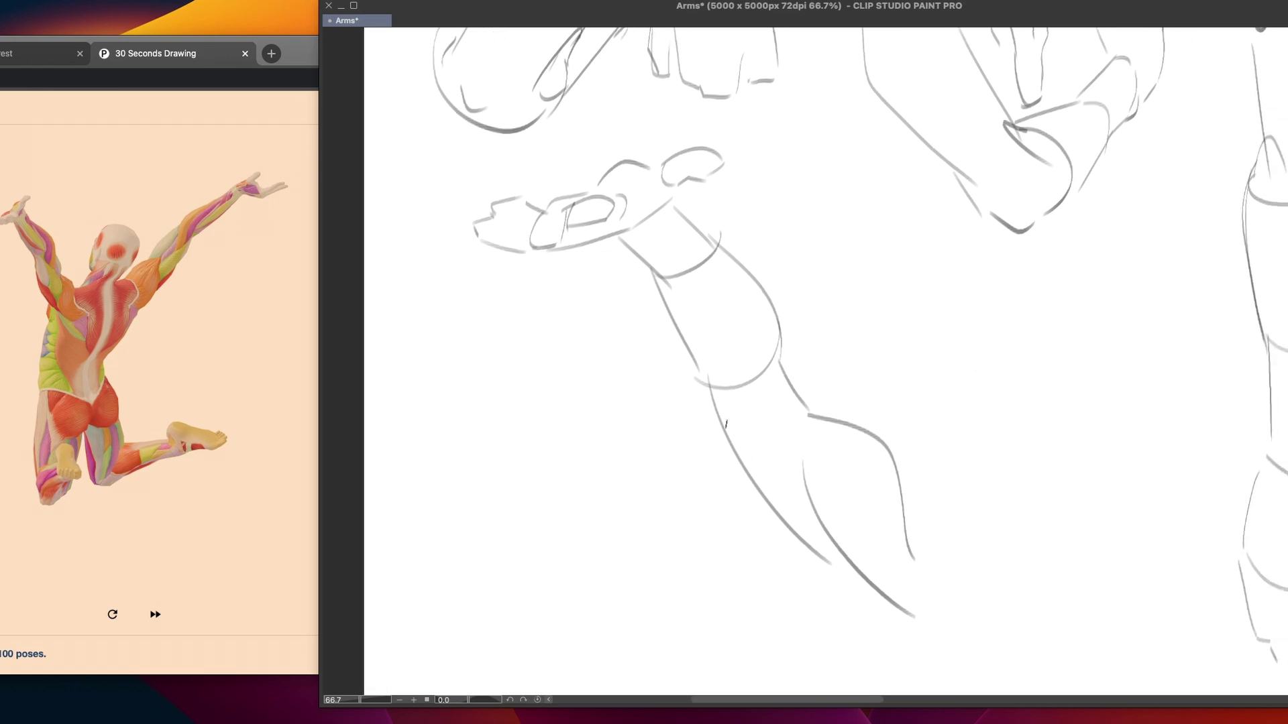
pyautogui.moveTo(706, 381); pyautogui.dragTo(815, 550)
pyautogui.hotkey('ctrl', 'z')
pyautogui.moveTo(731, 420); pyautogui.dragTo(831, 552)
pyautogui.hotkey('ctrl', 'z')
# Add a small pointed muscle shape beside the elbow where the forearm meets the upper arm
pyautogui.moveTo(778, 348); pyautogui.dragTo(784, 405)
pyautogui.hotkey('ctrl', 'z')
pyautogui.moveTo(780, 337); pyautogui.dragTo(782, 406)
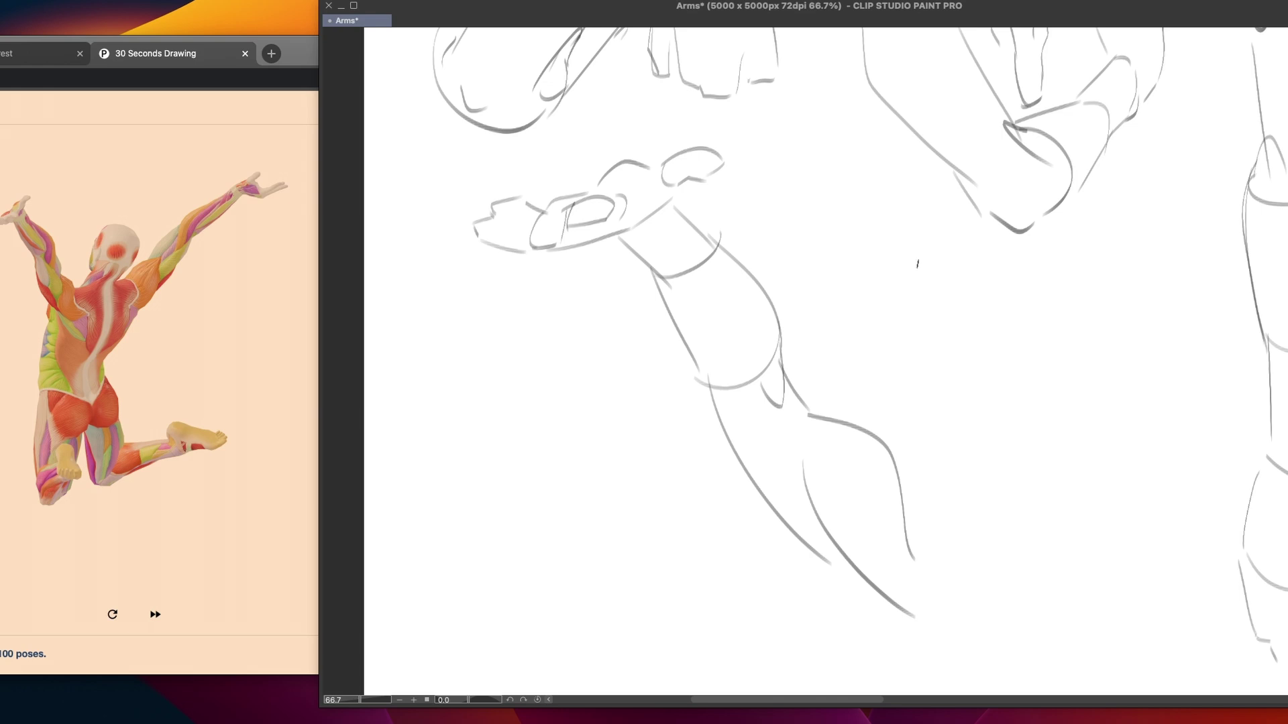
# Lasso the shoulder shape, shift it slightly away from the elbow, apply the transform and clear the selection
pyautogui.scroll(-2, 954, 537)
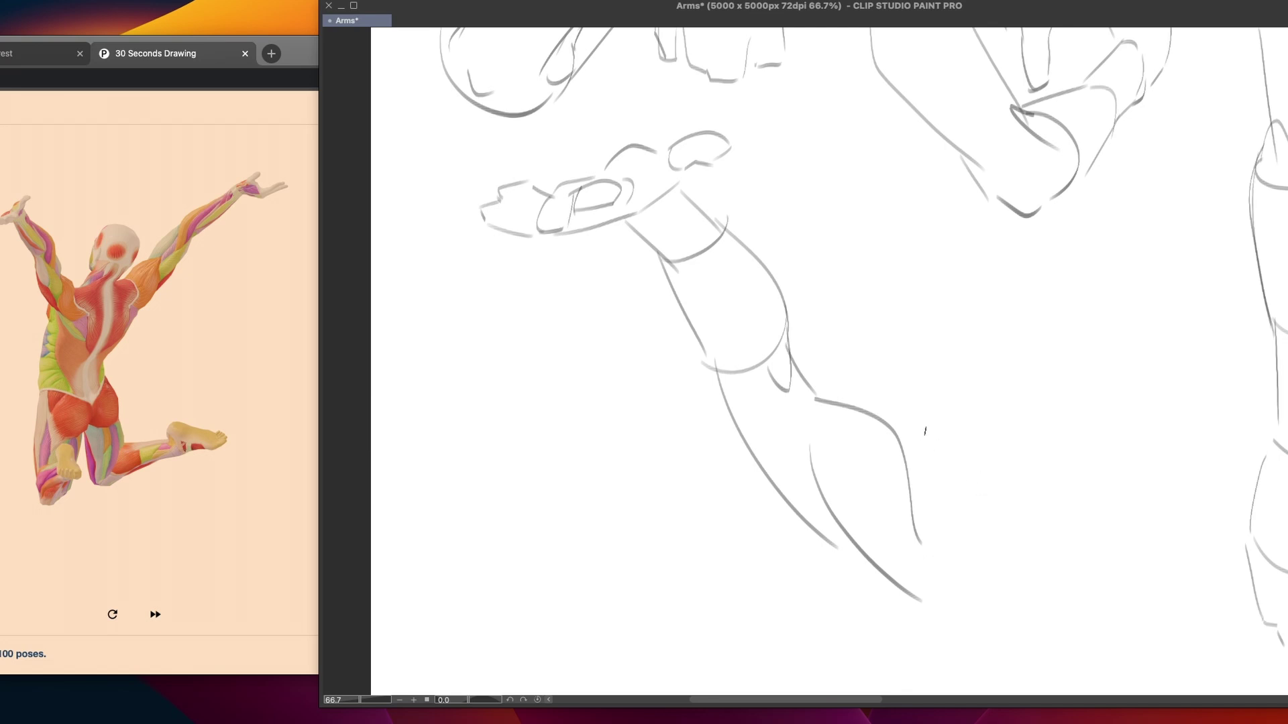
pyautogui.moveTo(910, 404)
pyautogui.mouseDown()
pyautogui.moveTo(832, 390)
pyautogui.moveTo(797, 409)
pyautogui.moveTo(804, 498)
pyautogui.moveTo(886, 605)
pyautogui.moveTo(1001, 578)
pyautogui.mouseUp()
pyautogui.hotkey('ctrl', 't')
pyautogui.moveTo(1000, 388)
pyautogui.mouseDown()
pyautogui.moveTo(952, 451)
pyautogui.moveTo(969, 448)
pyautogui.moveTo(962, 476)
pyautogui.mouseUp()
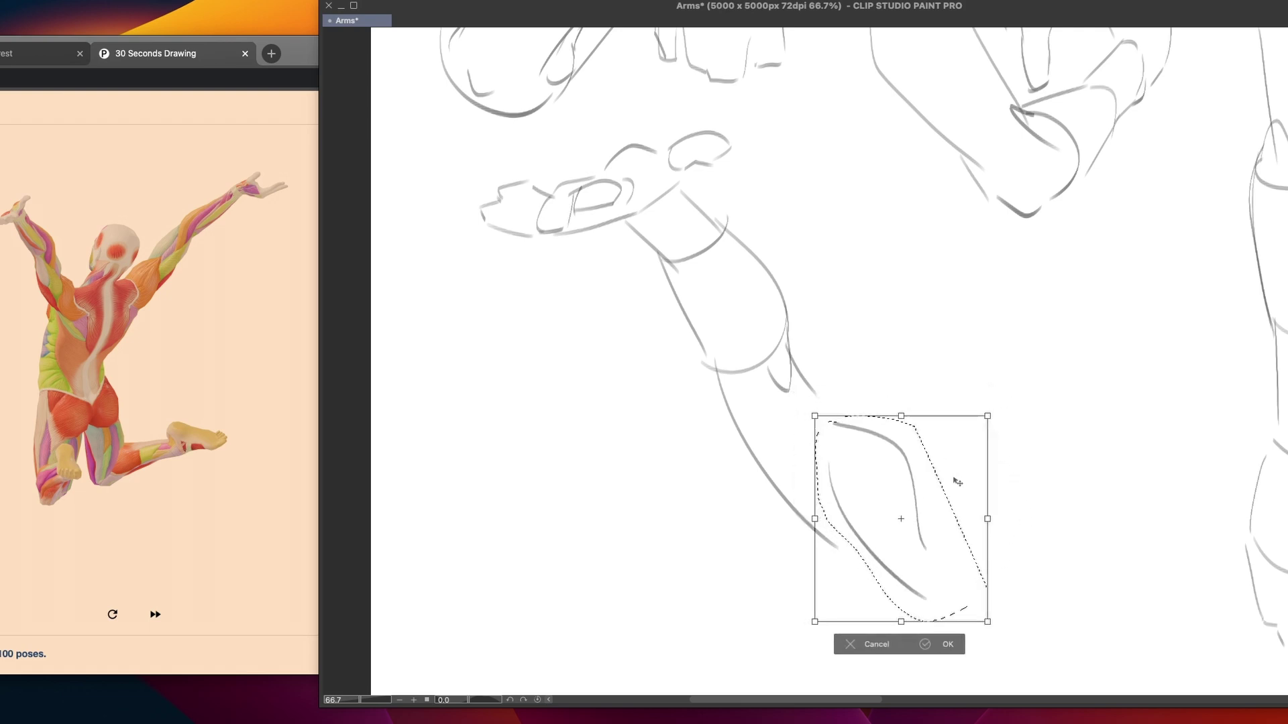
pyautogui.click(956, 641)
pyautogui.hotkey('ctrl', 'd')
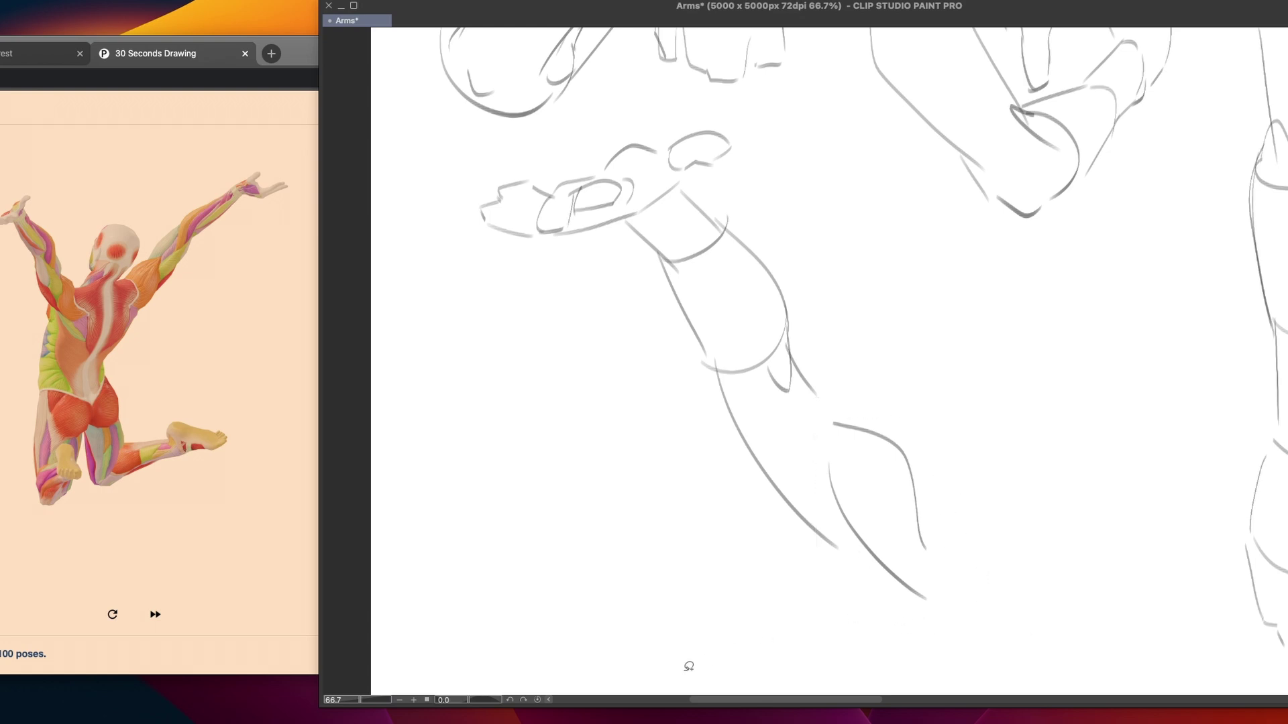
# Lasso the upper arm's old underside line, delete it and clear the selection
pyautogui.press('p')
pyautogui.scroll(-2, 685, 546)
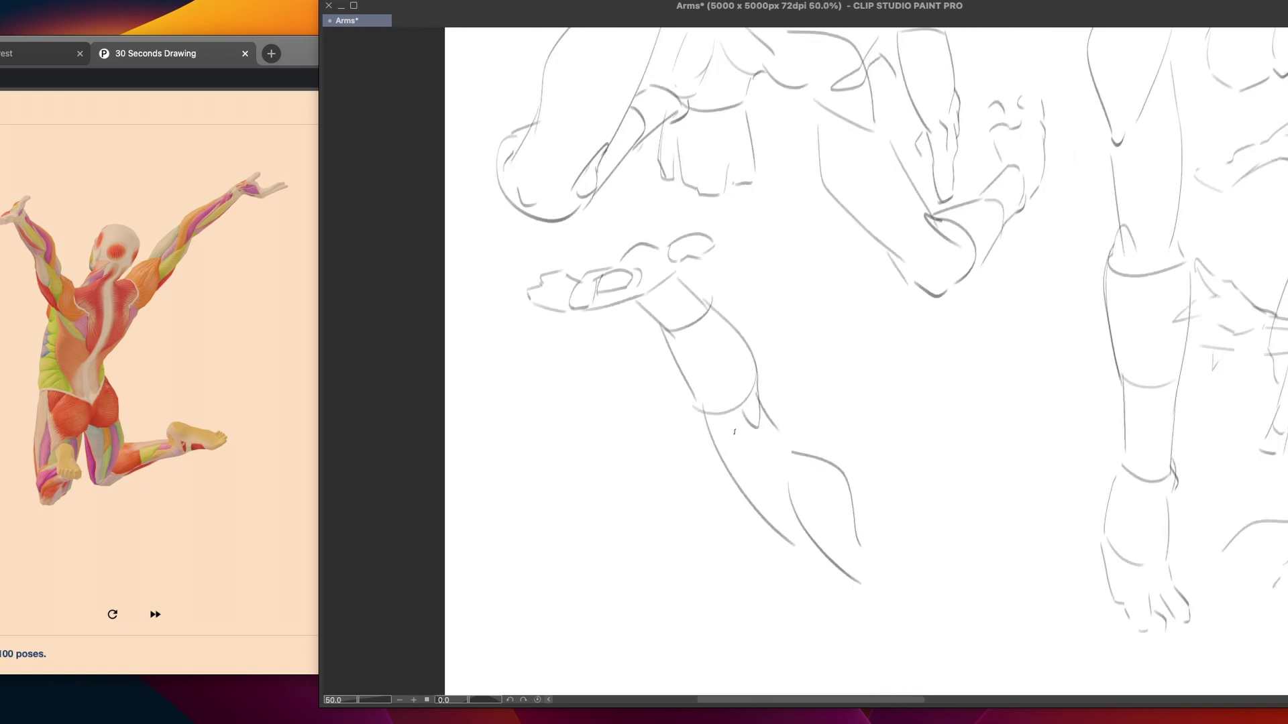
pyautogui.moveTo(711, 425); pyautogui.dragTo(797, 540)
pyautogui.hotkey('ctrl', 'z')
pyautogui.press('m')
pyautogui.moveTo(705, 416)
pyautogui.mouseDown()
pyautogui.moveTo(784, 577)
pyautogui.moveTo(803, 550)
pyautogui.mouseUp()
pyautogui.press('Delete')
pyautogui.hotkey('ctrl', 'd')
# Redraw the upper arm's underside as a straighter line from the elbow that bends towards the shoulder
pyautogui.press('p')
pyautogui.hotkey('ctrl', 'z')
pyautogui.moveTo(736, 465)
pyautogui.mouseDown()
pyautogui.moveTo(779, 533)
pyautogui.moveTo(808, 551)
pyautogui.mouseUp()
pyautogui.hotkey('ctrl', 'z')
pyautogui.hotkey('ctrl', 'z')
pyautogui.moveTo(712, 427)
pyautogui.mouseDown()
pyautogui.moveTo(750, 490)
pyautogui.moveTo(802, 546)
pyautogui.mouseUp()
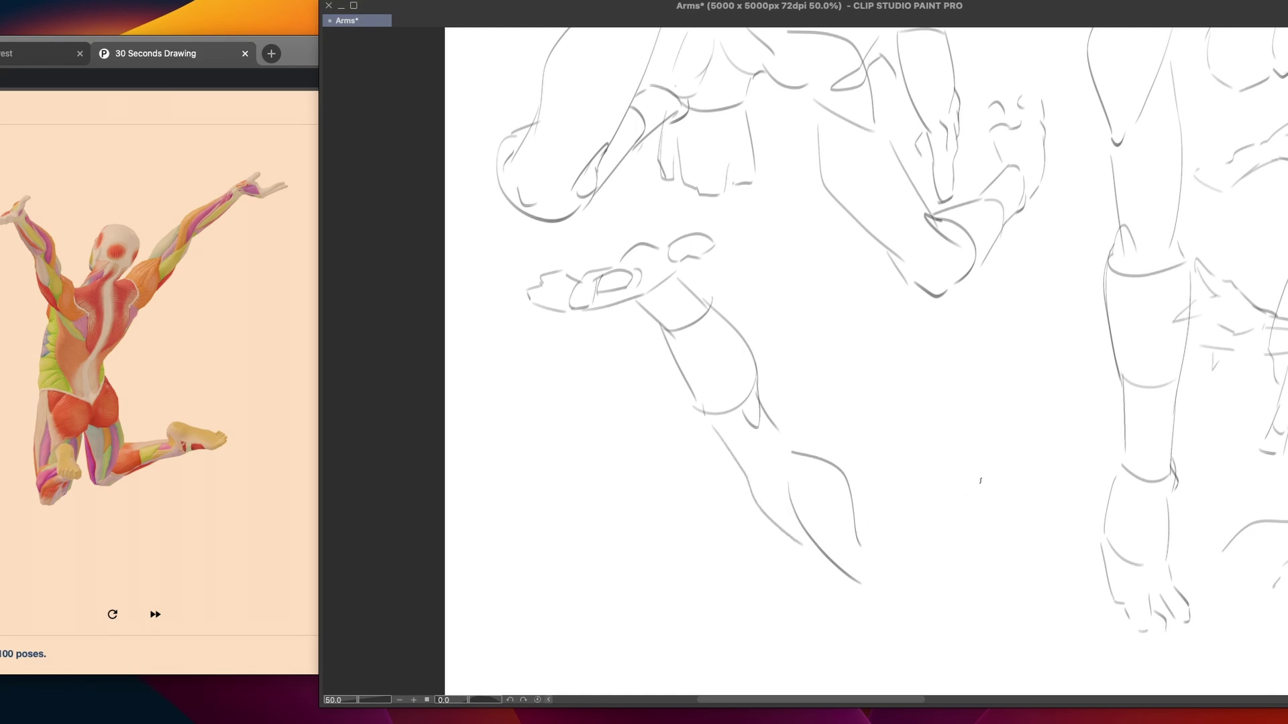
# Lasso the whole raised arm with its hand, move it out of the working area and apply the transform
pyautogui.scroll(-1, 904, 433)
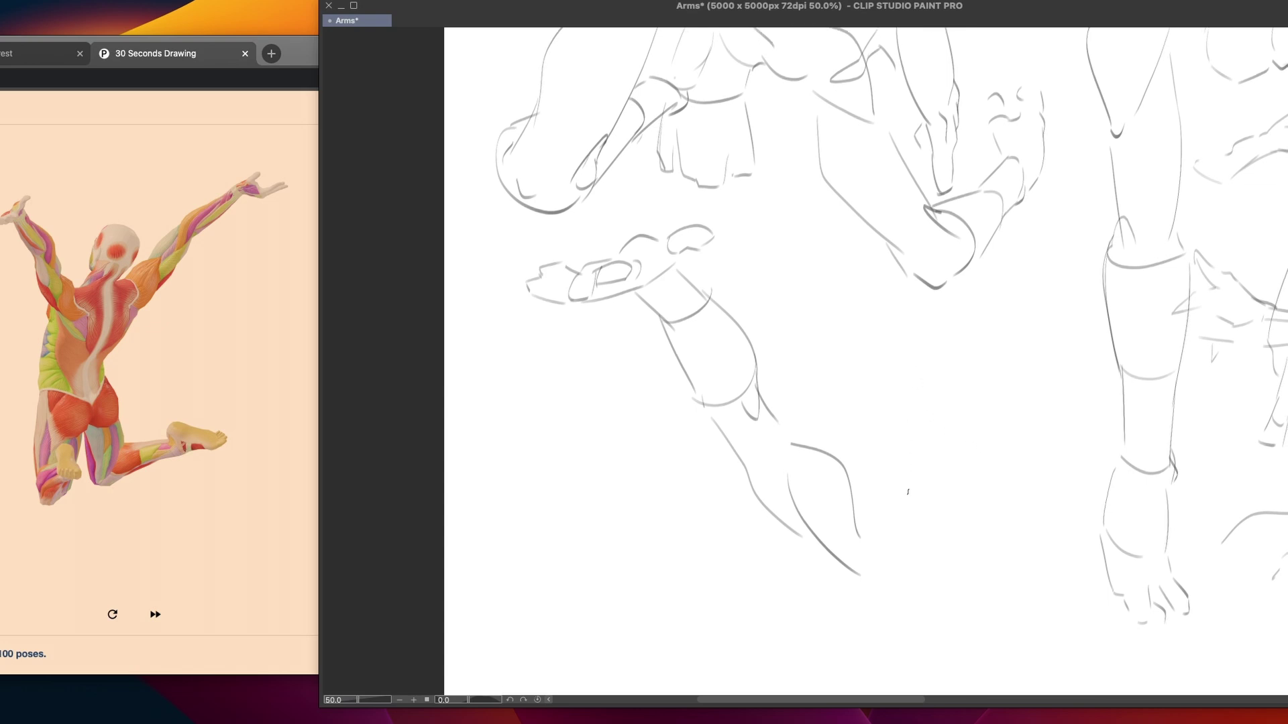
pyautogui.moveTo(895, 488)
pyautogui.mouseDown()
pyautogui.moveTo(826, 303)
pyautogui.moveTo(630, 204)
pyautogui.moveTo(486, 451)
pyautogui.moveTo(925, 548)
pyautogui.mouseUp()
pyautogui.hotkey('ctrl', 'z')
pyautogui.moveTo(887, 484); pyautogui.dragTo(928, 534)
pyautogui.hotkey('ctrl', 't')
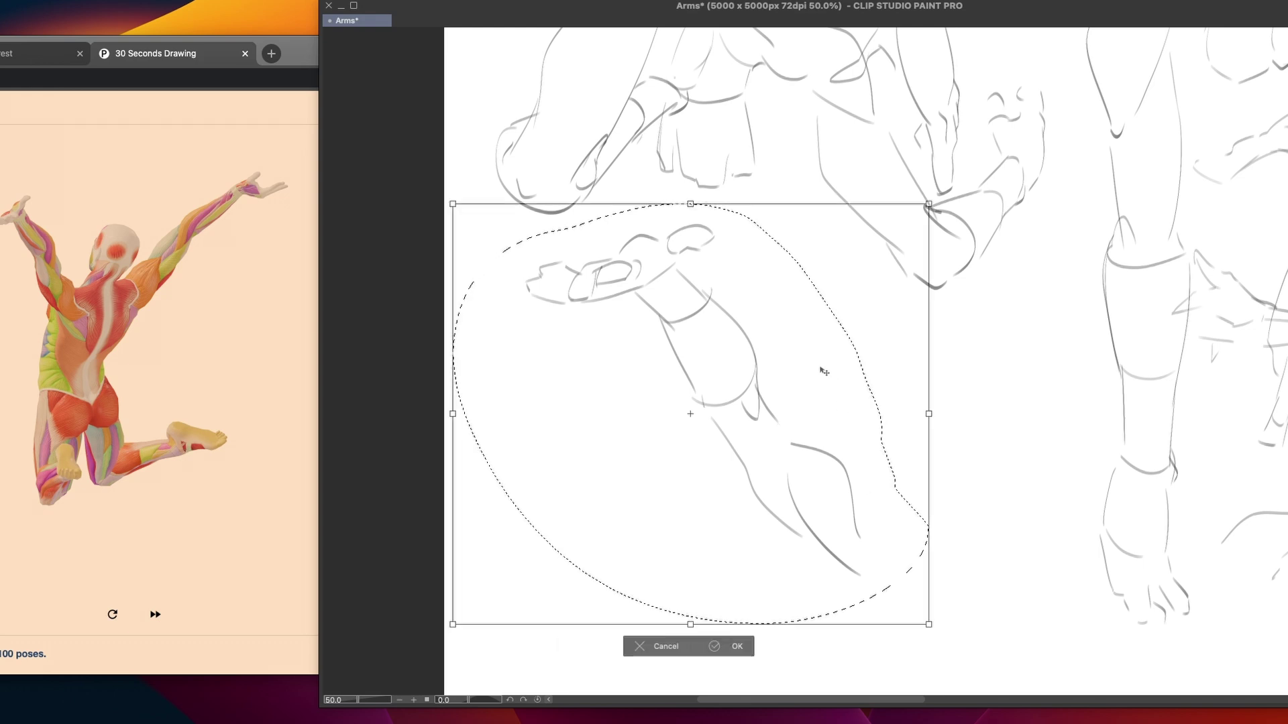
pyautogui.press('Return')
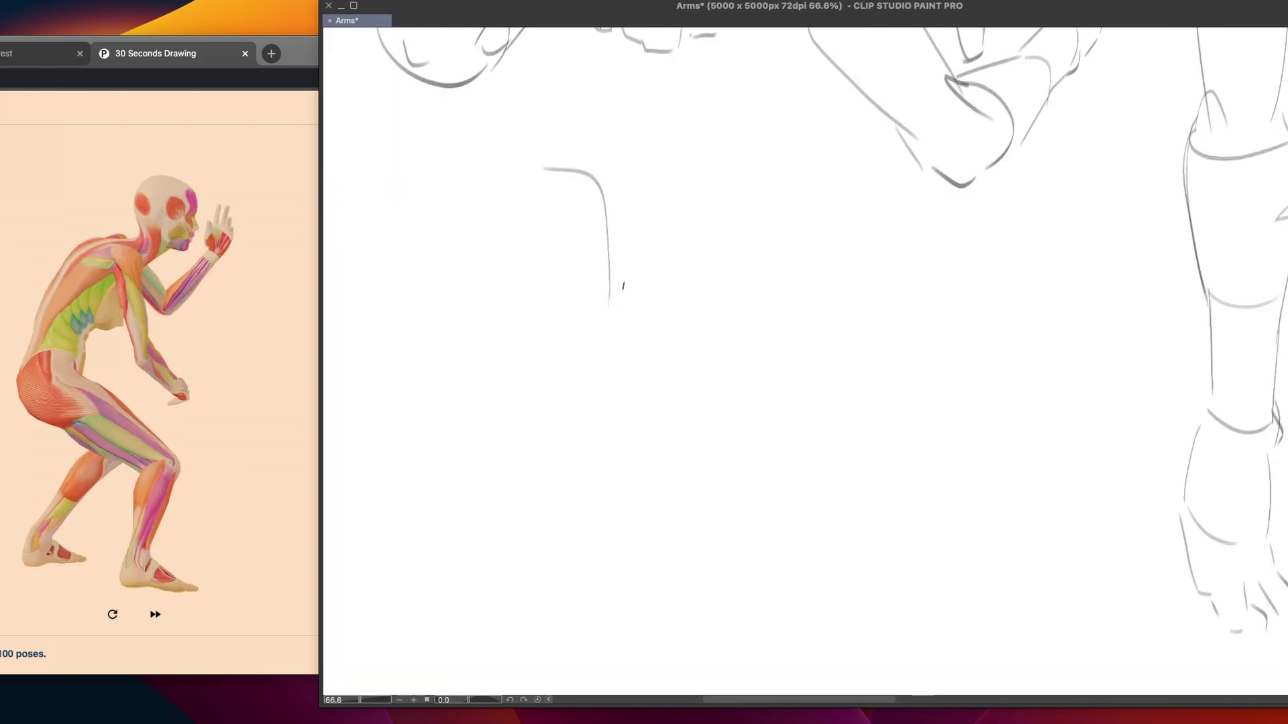
# Draw the rounded shoulder curve of a new arm from the crouching pose, retrying until it slopes down smoothly
pyautogui.hotkey('ctrl', 'z')
pyautogui.moveTo(507, 149)
pyautogui.mouseDown()
pyautogui.moveTo(602, 215)
pyautogui.moveTo(613, 328)
pyautogui.mouseUp()
pyautogui.hotkey('ctrl', 'z')
pyautogui.moveTo(513, 151); pyautogui.dragTo(604, 302)
pyautogui.hotkey('ctrl', 'z')
pyautogui.moveTo(505, 146)
pyautogui.mouseDown()
pyautogui.moveTo(600, 219)
pyautogui.moveTo(612, 285)
pyautogui.mouseUp()
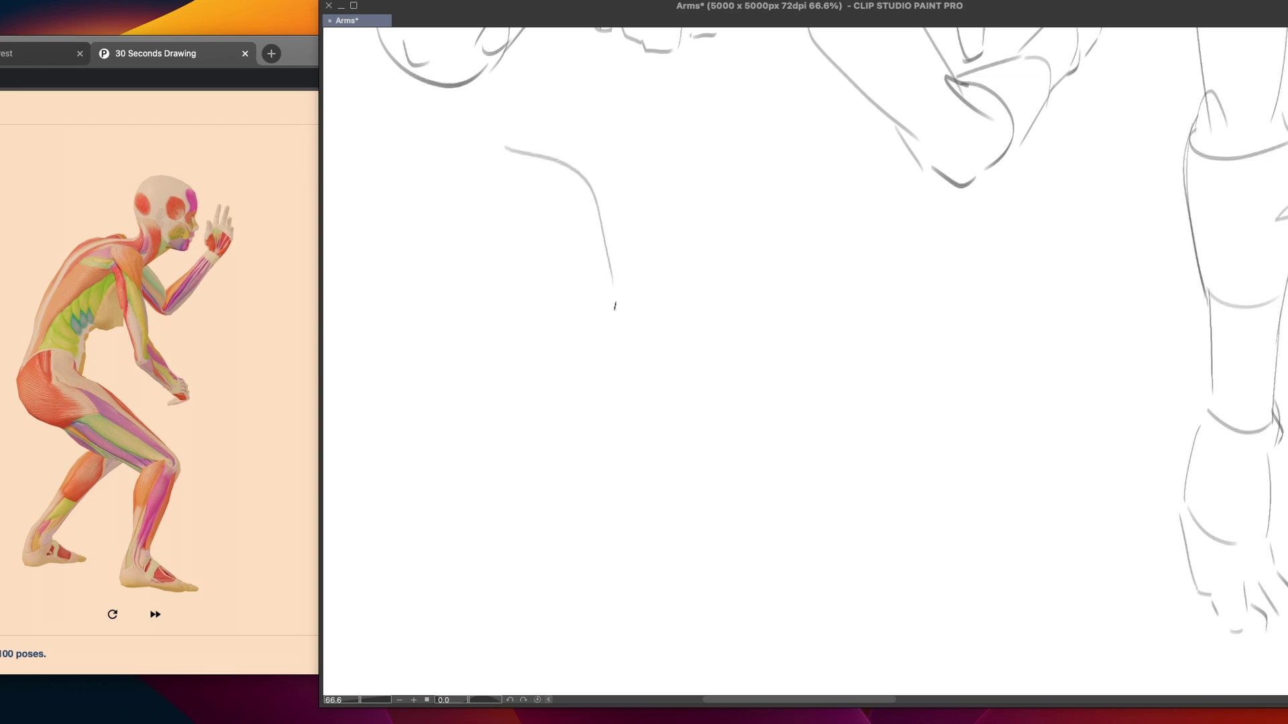
# Extend the shoulder line, add the diagonal shoulder muscle edge and draw the upper arm's back edge down around the elbow
pyautogui.moveTo(501, 144); pyautogui.dragTo(488, 142)
pyautogui.moveTo(485, 178); pyautogui.dragTo(627, 331)
pyautogui.moveTo(504, 222)
pyautogui.mouseDown()
pyautogui.moveTo(581, 493)
pyautogui.moveTo(616, 547)
pyautogui.mouseUp()
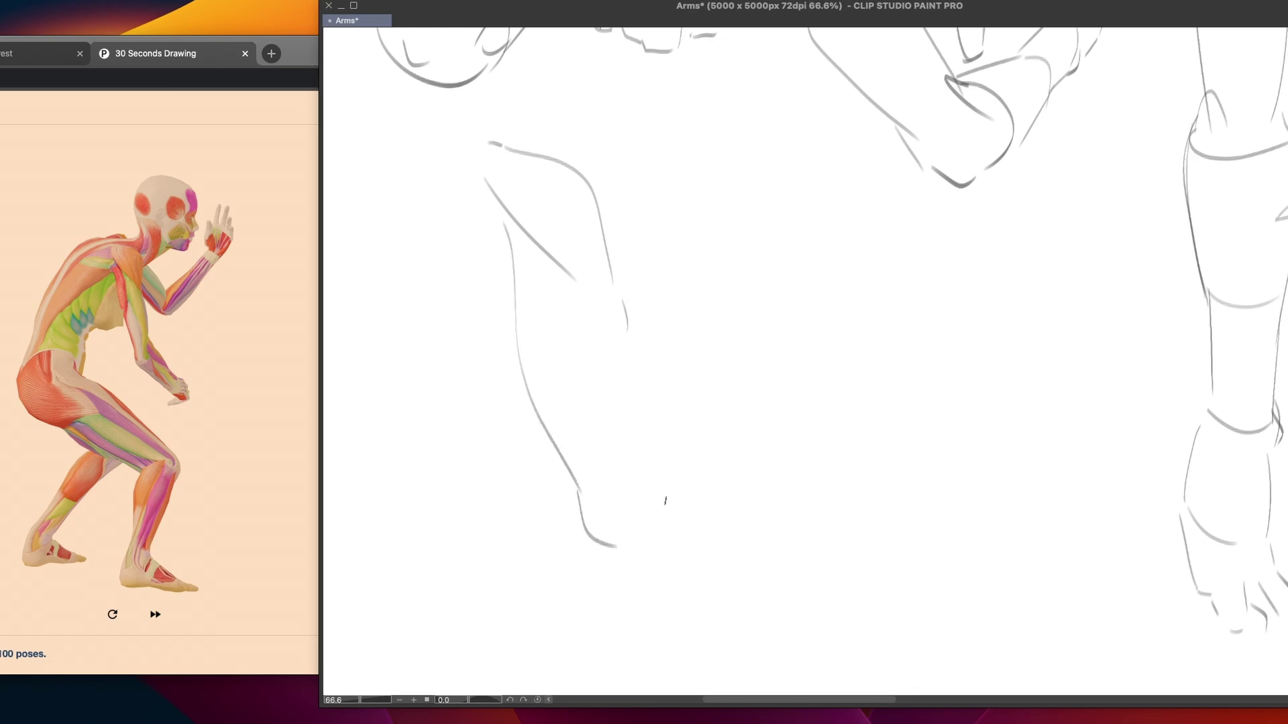
# Redraw the elbow tip of the crouching-pose arm as short curved strokes below the upper arm's back edge
pyautogui.hotkey('ctrl', 'z')
pyautogui.moveTo(575, 492)
pyautogui.mouseDown()
pyautogui.moveTo(595, 533)
pyautogui.moveTo(637, 532)
pyautogui.mouseUp()
pyautogui.moveTo(515, 528); pyautogui.dragTo(542, 518)
pyautogui.moveTo(545, 505); pyautogui.dragTo(552, 529)
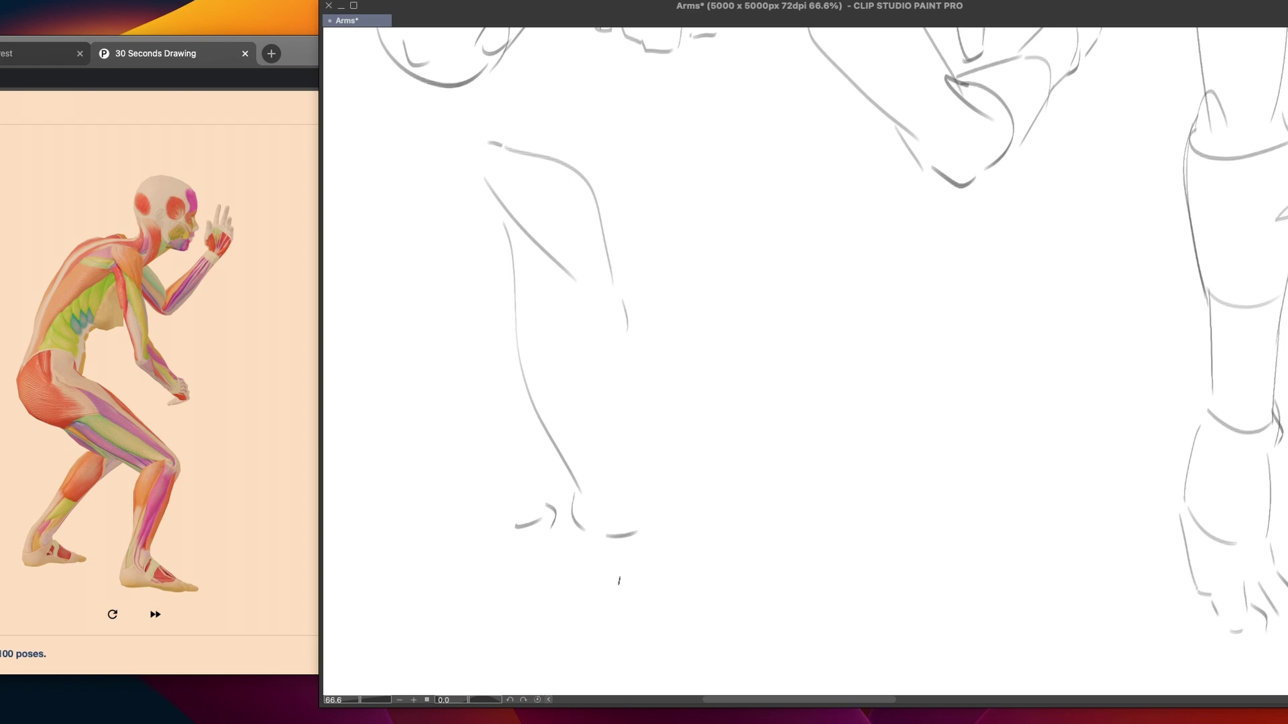
pyautogui.hotkey('ctrl', 'z')
pyautogui.hotkey('ctrl', 'z')
pyautogui.moveTo(567, 497); pyautogui.dragTo(582, 533)
# Examine the finished arm studies elsewhere on the canvas for how the elbow and forearm were simplified
pyautogui.moveTo(831, 379)
pyautogui.mouseDown()
pyautogui.moveTo(739, 468)
pyautogui.moveTo(825, 446)
pyautogui.moveTo(832, 477)
pyautogui.moveTo(865, 494)
pyautogui.mouseUp()
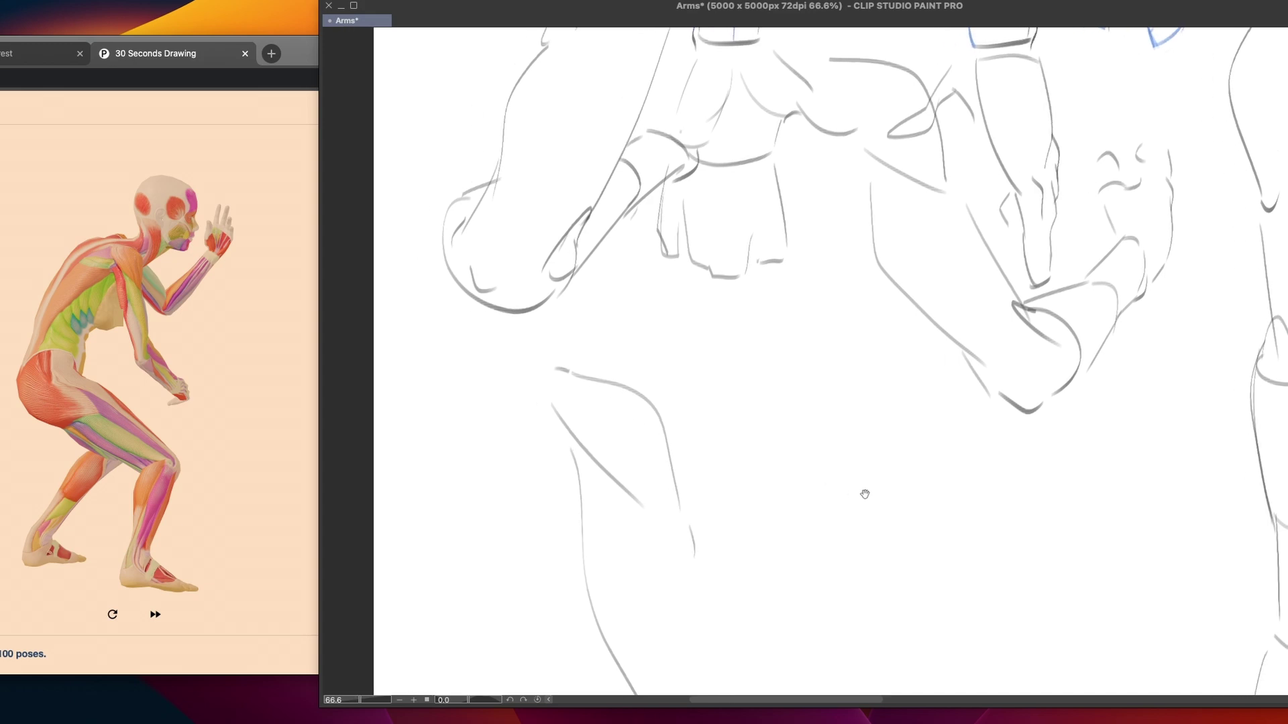
pyautogui.moveTo(468, 219); pyautogui.dragTo(486, 252)
pyautogui.press('super+z')
pyautogui.hscroll(5, 877, 436)
pyautogui.hscroll(10, 802, 463)
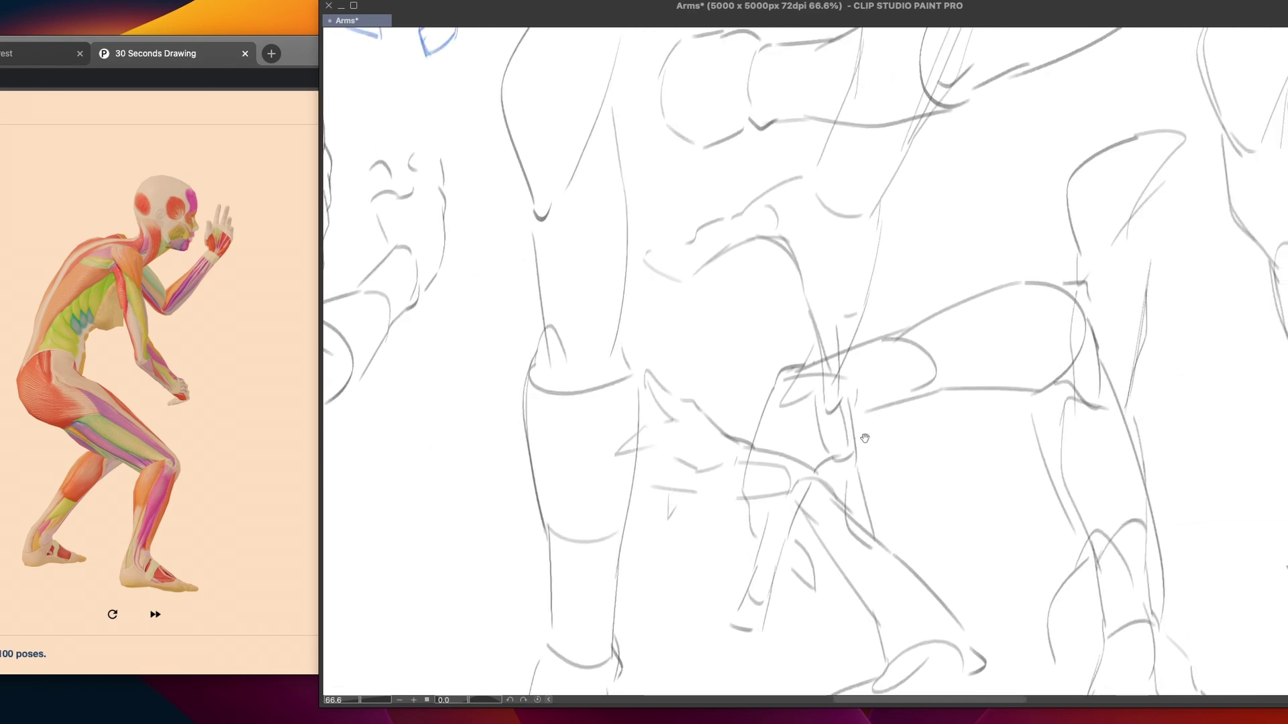
pyautogui.scroll(3, 872, 436)
pyautogui.hscroll(4, 762, 574)
pyautogui.scroll(-2, 762, 574)
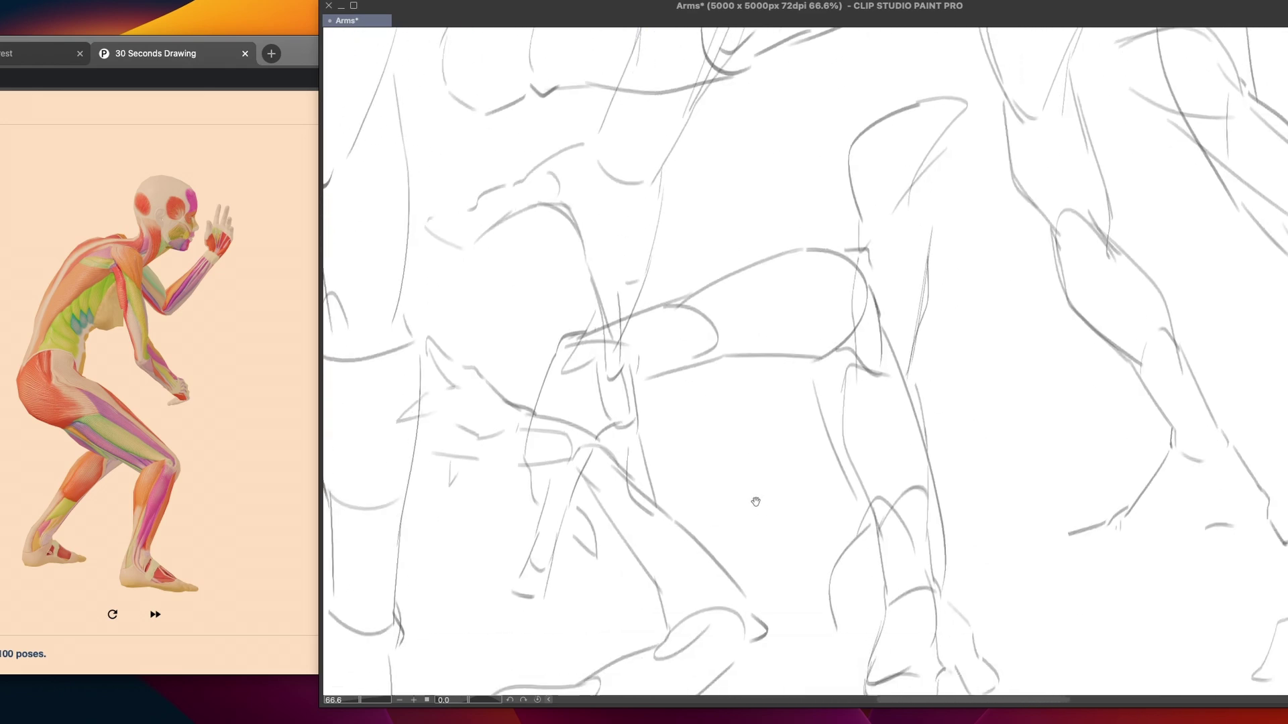
pyautogui.scroll(-5, 639, 546)
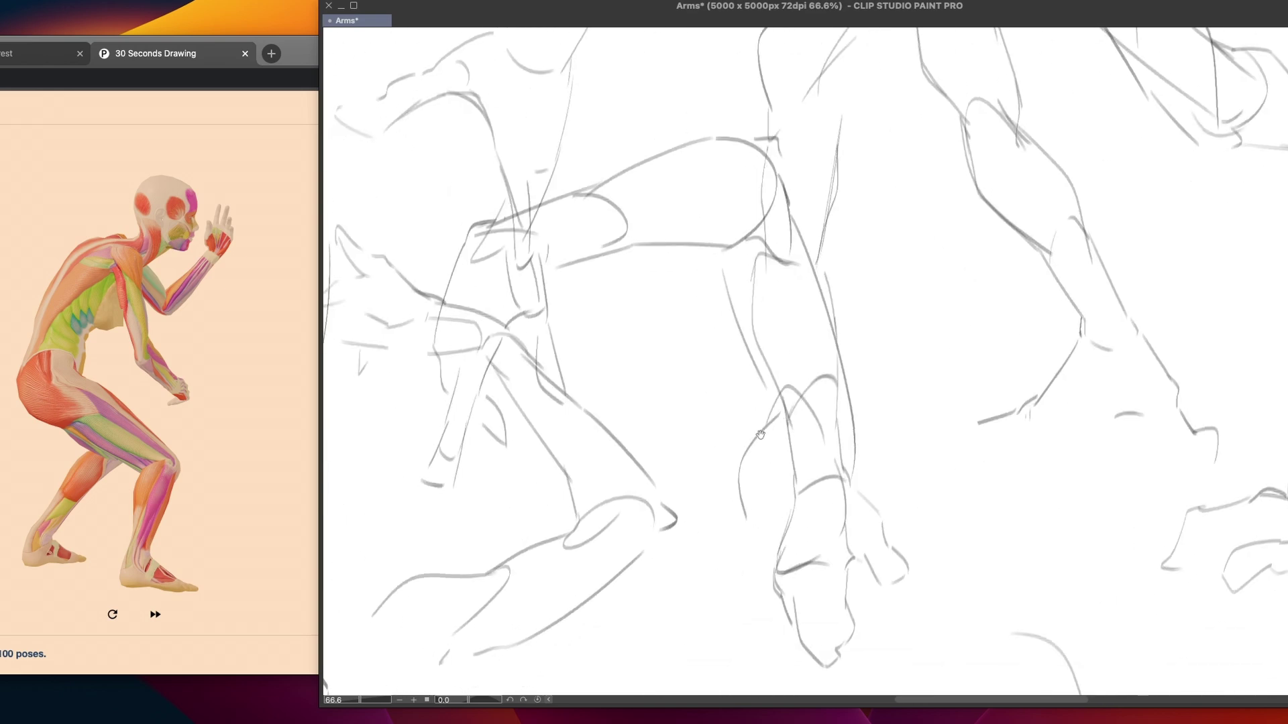
pyautogui.hscroll(-10, 938, 462)
pyautogui.scroll(3, 939, 462)
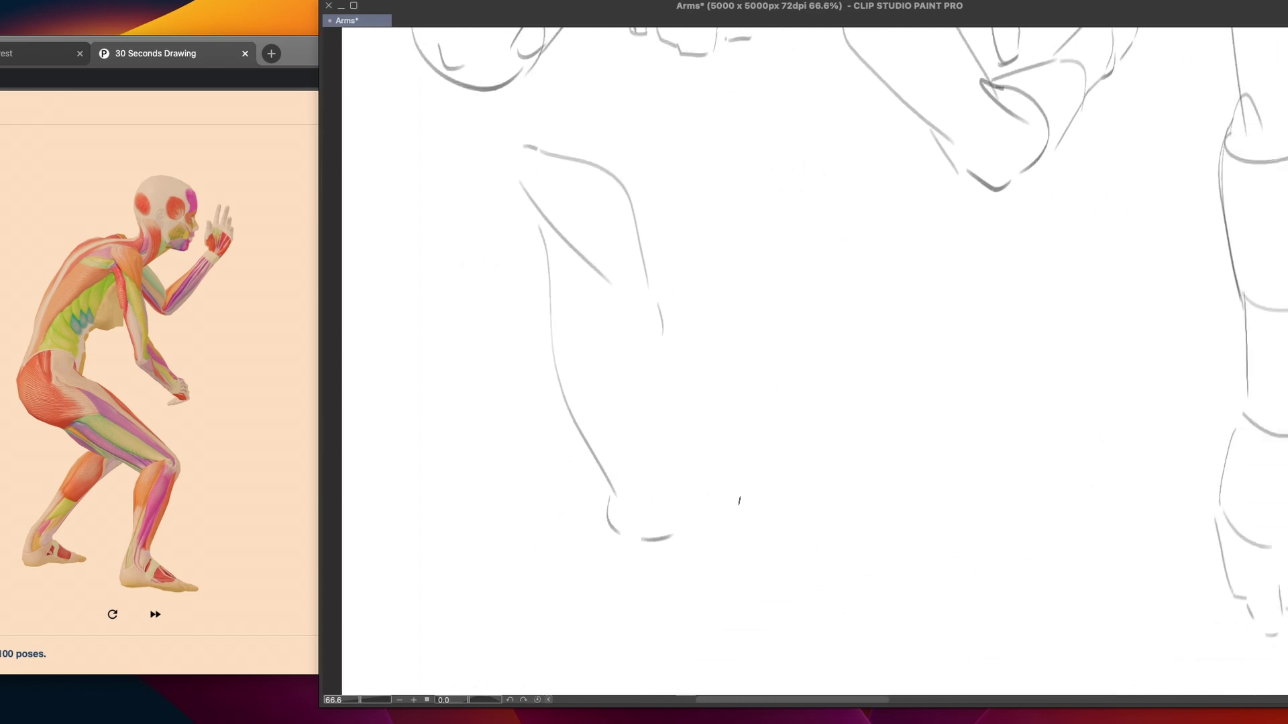
# Draw the upper arm's front edge and the round elbow arc leading into the forearm, retrying the strokes
pyautogui.moveTo(648, 328)
pyautogui.mouseDown()
pyautogui.moveTo(671, 470)
pyautogui.moveTo(664, 436)
pyautogui.moveTo(673, 447)
pyautogui.mouseUp()
pyautogui.hotkey('ctrl', 'z')
pyautogui.moveTo(698, 444); pyautogui.dragTo(667, 560)
pyautogui.hotkey('ctrl', 'z')
pyautogui.moveTo(697, 444); pyautogui.dragTo(664, 564)
pyautogui.hotkey('ctrl', 'z')
pyautogui.moveTo(711, 473); pyautogui.dragTo(651, 551)
pyautogui.moveTo(669, 420)
pyautogui.mouseDown()
pyautogui.moveTo(704, 466)
pyautogui.moveTo(681, 473)
pyautogui.moveTo(717, 467)
pyautogui.moveTo(780, 534)
pyautogui.moveTo(762, 449)
pyautogui.moveTo(750, 461)
pyautogui.moveTo(744, 444)
pyautogui.moveTo(755, 483)
pyautogui.mouseUp()
pyautogui.hotkey('ctrl', 'z')
pyautogui.hotkey('ctrl', 'z')
pyautogui.hotkey('ctrl', 'z')
pyautogui.hotkey('ctrl', 'z')
pyautogui.hotkey('ctrl', 'z')
# Draw the short wrist line that closes the far end of the forearm
pyautogui.moveTo(727, 426)
pyautogui.mouseDown()
pyautogui.moveTo(763, 458)
pyautogui.moveTo(744, 494)
pyautogui.mouseUp()
pyautogui.hotkey('ctrl', 'z')
pyautogui.moveTo(754, 440); pyautogui.dragTo(757, 492)
pyautogui.hotkey('ctrl', 'z')
pyautogui.moveTo(753, 446)
pyautogui.mouseDown()
pyautogui.moveTo(754, 497)
pyautogui.moveTo(679, 488)
pyautogui.moveTo(736, 482)
pyautogui.mouseUp()
pyautogui.hotkey('ctrl', 'z')
# Draw the forearm's underside from the elbow to the wrist, retrying until it slopes down to the wrist line
pyautogui.moveTo(660, 467); pyautogui.dragTo(752, 482)
pyautogui.hotkey('ctrl', 'z')
pyautogui.hotkey('ctrl', 'z')
pyautogui.moveTo(620, 460); pyautogui.dragTo(736, 480)
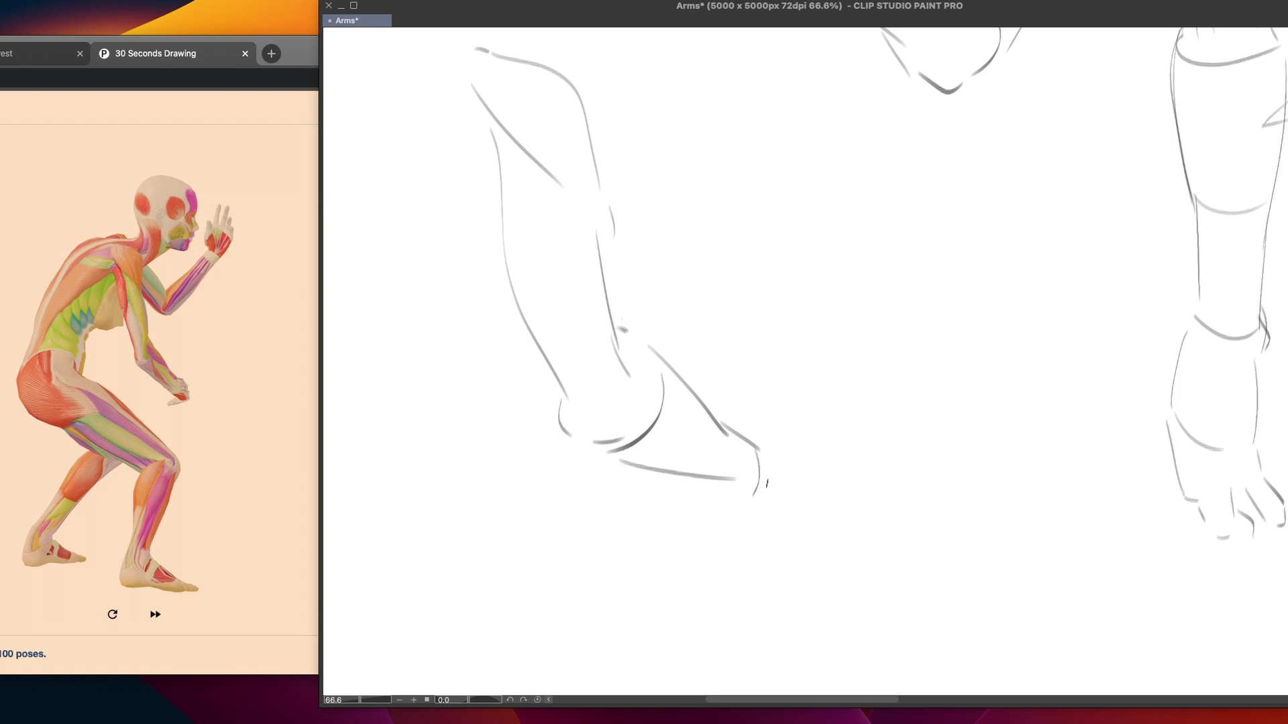
pyautogui.hotkey('ctrl', 'z')
pyautogui.moveTo(610, 456); pyautogui.dragTo(750, 490)
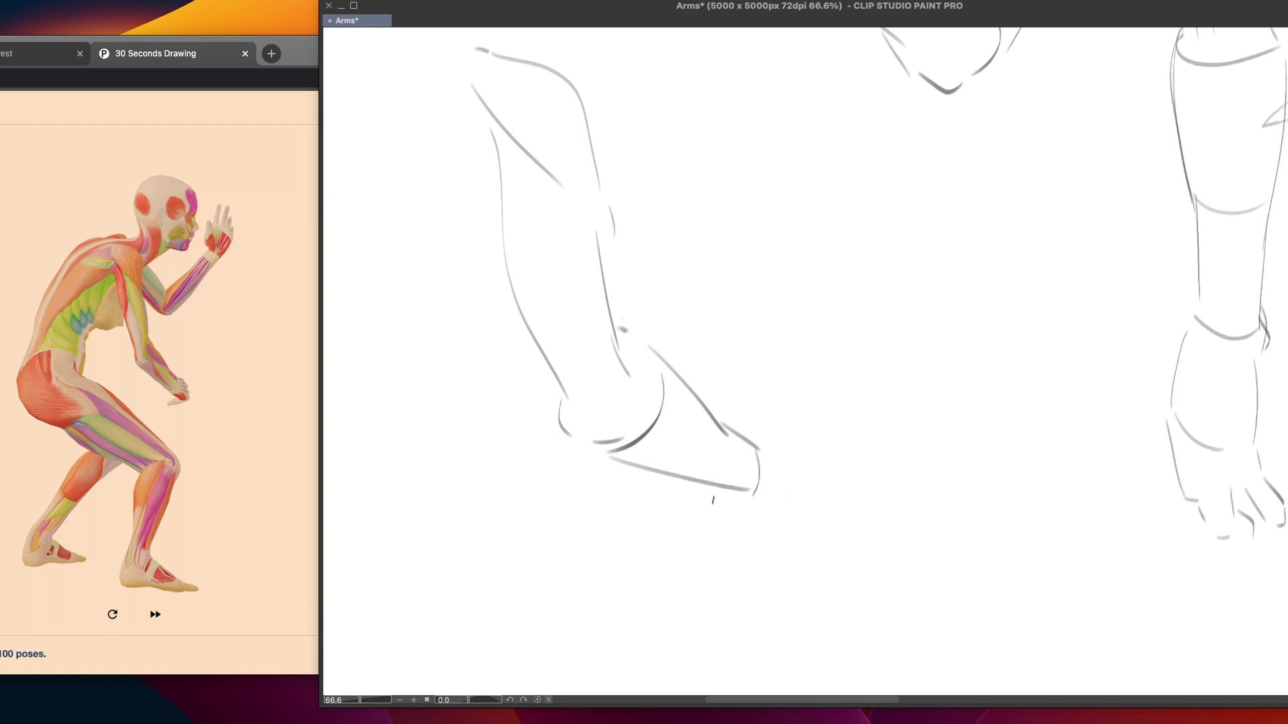
pyautogui.hotkey('ctrl', 'z')
pyautogui.moveTo(616, 456); pyautogui.dragTo(737, 496)
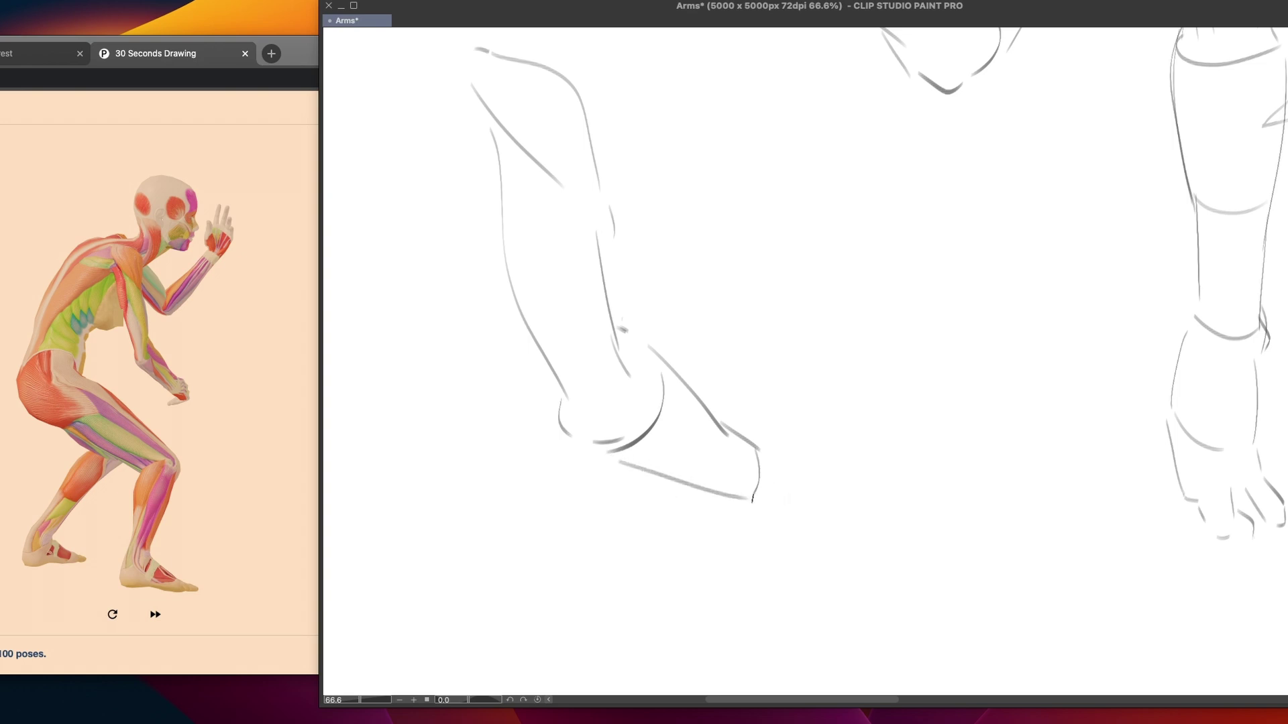
pyautogui.hotkey('ctrl', 'z')
pyautogui.moveTo(617, 458); pyautogui.dragTo(760, 498)
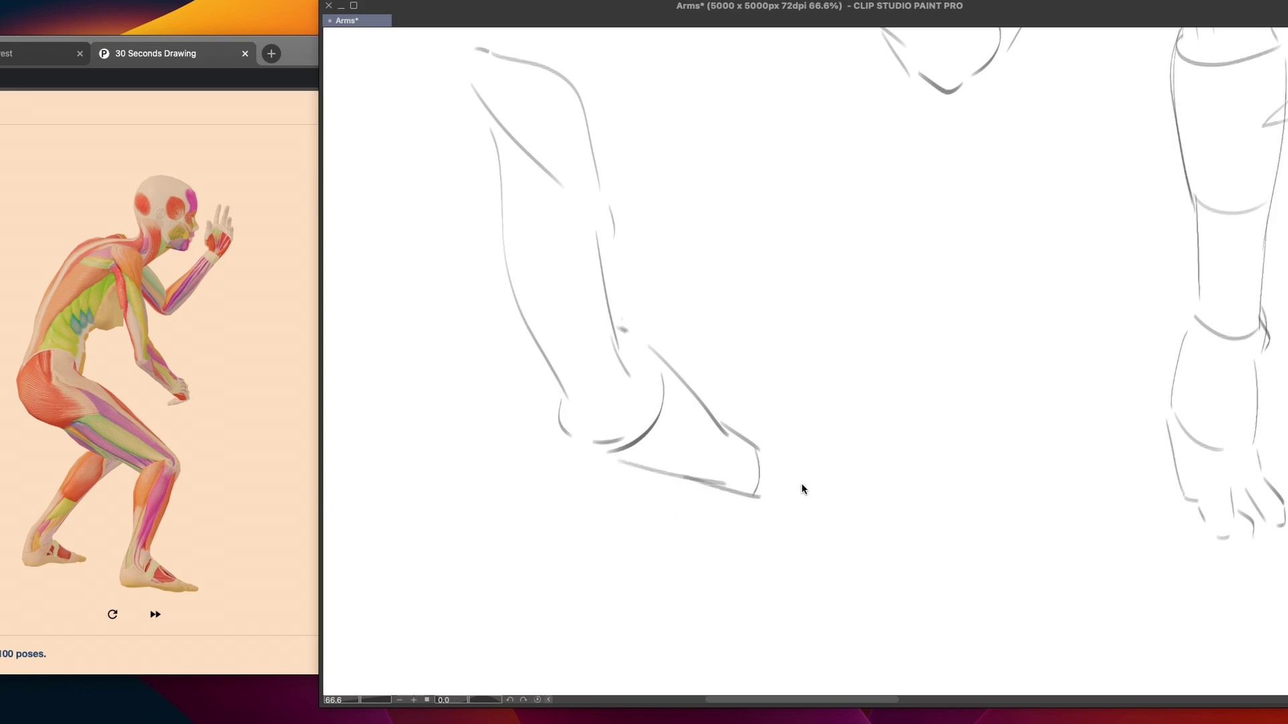
# Sketch the bent hand beyond the wrist with the back of the hand, curled fingers and thumb
pyautogui.moveTo(787, 451)
pyautogui.mouseDown()
pyautogui.moveTo(791, 521)
pyautogui.moveTo(762, 515)
pyautogui.moveTo(794, 527)
pyautogui.moveTo(736, 542)
pyautogui.mouseUp()
pyautogui.moveTo(774, 542); pyautogui.dragTo(739, 551)
pyautogui.moveTo(754, 514)
pyautogui.mouseDown()
pyautogui.moveTo(770, 547)
pyautogui.moveTo(796, 528)
pyautogui.moveTo(774, 536)
pyautogui.moveTo(753, 515)
pyautogui.moveTo(728, 557)
pyautogui.moveTo(775, 556)
pyautogui.mouseUp()
pyautogui.moveTo(759, 433); pyautogui.dragTo(776, 434)
pyautogui.moveTo(802, 500); pyautogui.dragTo(796, 535)
pyautogui.hotkey('ctrl', 'z')
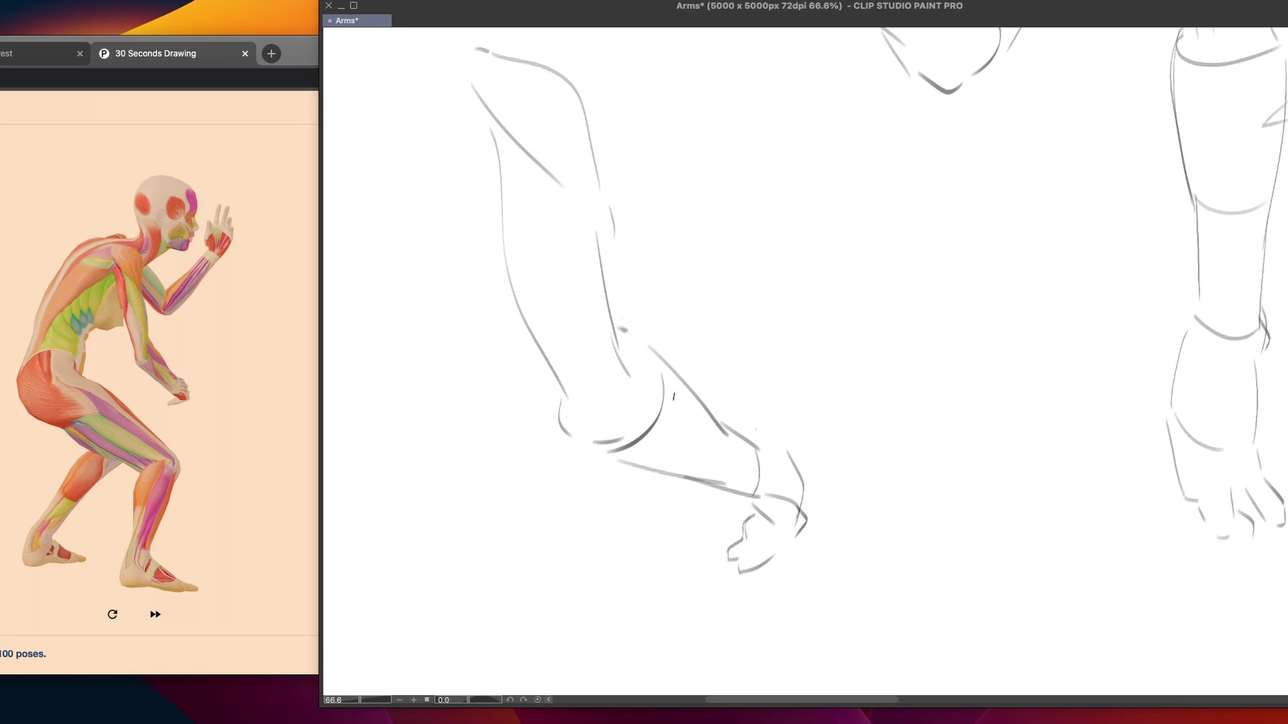
# Select the stray mark at the inner elbow, delete it and return to the pencil
pyautogui.press('m')
pyautogui.moveTo(623, 312)
pyautogui.mouseDown()
pyautogui.moveTo(620, 348)
pyautogui.moveTo(634, 321)
pyautogui.mouseUp()
pyautogui.press('Delete')
pyautogui.hotkey('ctrl', 'd')
pyautogui.press('p')
# Draw the forearm muscle line over the inner elbow and darken the bottom of the elbow
pyautogui.moveTo(616, 345)
pyautogui.mouseDown()
pyautogui.moveTo(618, 328)
pyautogui.moveTo(658, 358)
pyautogui.moveTo(630, 369)
pyautogui.moveTo(612, 324)
pyautogui.moveTo(655, 401)
pyautogui.mouseUp()
pyautogui.hotkey('ctrl', 'z')
pyautogui.hotkey('ctrl', 'z')
pyautogui.moveTo(621, 358); pyautogui.dragTo(659, 401)
pyautogui.moveTo(590, 432); pyautogui.dragTo(618, 445)
pyautogui.hotkey('ctrl', 'z')
pyautogui.moveTo(593, 161)
pyautogui.mouseDown()
pyautogui.moveTo(598, 248)
pyautogui.moveTo(595, 234)
pyautogui.mouseUp()
pyautogui.hotkey('ctrl', 'z')
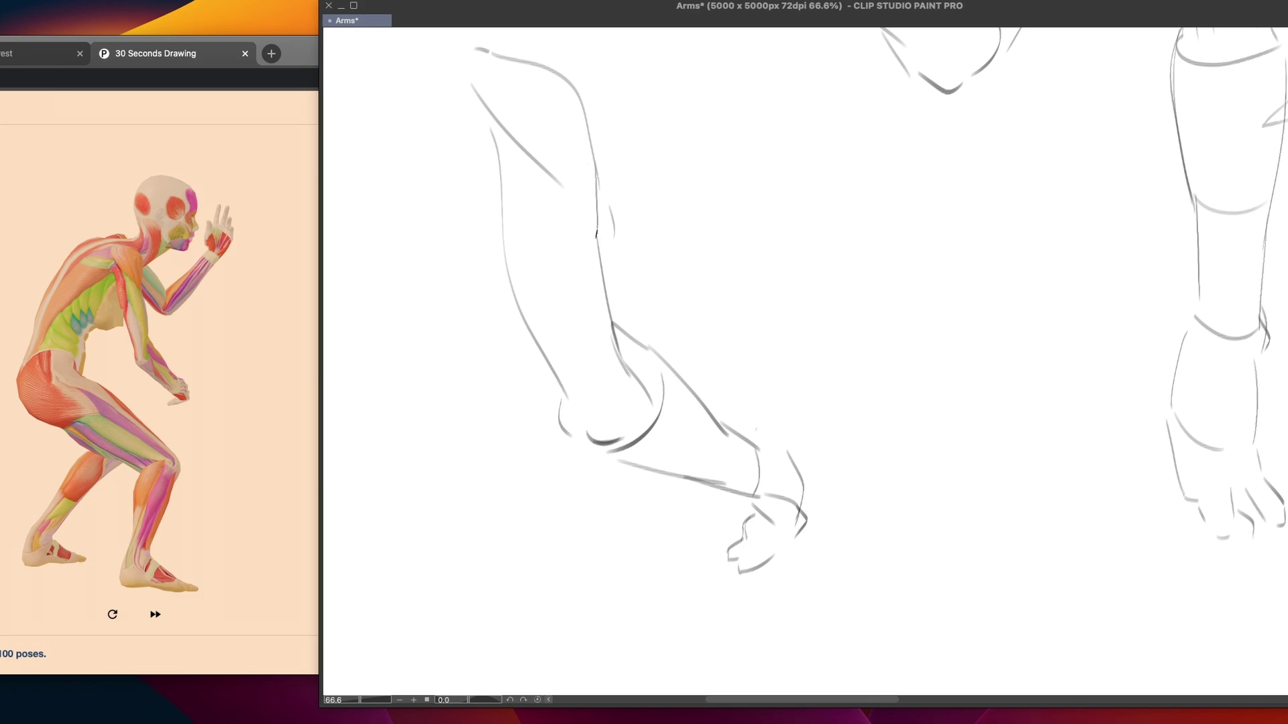
# Add a short muscle overlap line on the upper arm and a curved cross-section line before the wrist
pyautogui.moveTo(567, 192); pyautogui.dragTo(603, 248)
pyautogui.hotkey('ctrl', 'z')
pyautogui.moveTo(580, 205); pyautogui.dragTo(601, 234)
pyautogui.moveTo(723, 432)
pyautogui.mouseDown()
pyautogui.moveTo(715, 485)
pyautogui.moveTo(700, 491)
pyautogui.moveTo(730, 466)
pyautogui.moveTo(711, 481)
pyautogui.mouseUp()
pyautogui.hotkey('ctrl', 'z')
# Sketch a side-view cylinder as a long rectangle beside the arm and divide it in half with a vertical line
pyautogui.moveTo(763, 344)
pyautogui.mouseDown()
pyautogui.moveTo(735, 395)
pyautogui.moveTo(752, 404)
pyautogui.mouseUp()
pyautogui.hotkey('ctrl', 'z')
pyautogui.moveTo(770, 252)
pyautogui.mouseDown()
pyautogui.moveTo(957, 257)
pyautogui.moveTo(760, 329)
pyautogui.mouseUp()
pyautogui.moveTo(964, 267); pyautogui.dragTo(963, 337)
pyautogui.moveTo(775, 335); pyautogui.dragTo(947, 338)
pyautogui.moveTo(859, 255); pyautogui.dragTo(860, 340)
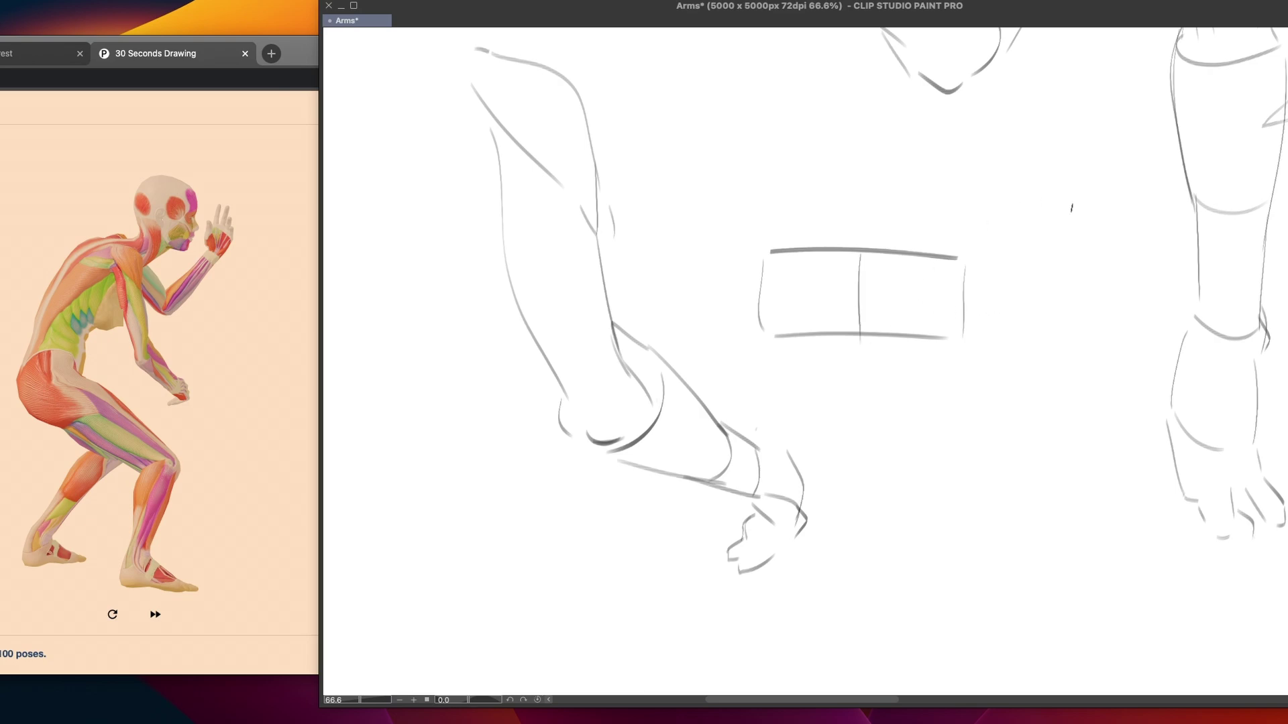
# Sketch a foreshortened cylinder below the rectangle, with a round front face, a dividing cross-section and length arrows
pyautogui.moveTo(972, 477); pyautogui.dragTo(946, 416)
pyautogui.moveTo(942, 348)
pyautogui.mouseDown()
pyautogui.moveTo(969, 416)
pyautogui.moveTo(943, 352)
pyautogui.moveTo(992, 322)
pyautogui.moveTo(1011, 422)
pyautogui.mouseUp()
pyautogui.hotkey('ctrl', 'z')
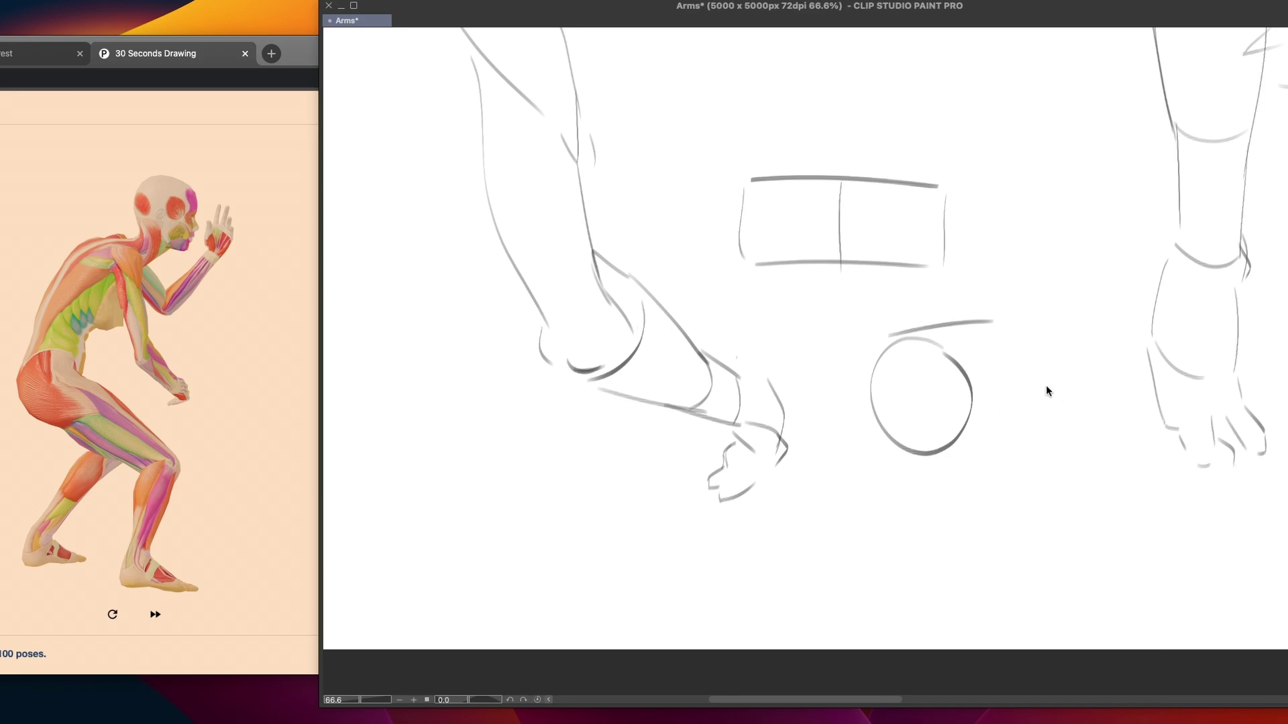
pyautogui.moveTo(1043, 316)
pyautogui.mouseDown()
pyautogui.moveTo(1072, 379)
pyautogui.moveTo(947, 455)
pyautogui.moveTo(925, 340)
pyautogui.mouseUp()
pyautogui.hotkey('ctrl', 'z')
pyautogui.moveTo(1041, 316)
pyautogui.mouseDown()
pyautogui.moveTo(942, 336)
pyautogui.moveTo(1075, 361)
pyautogui.moveTo(998, 322)
pyautogui.moveTo(999, 416)
pyautogui.mouseUp()
pyautogui.hotkey('ctrl', 'z')
pyautogui.moveTo(989, 321); pyautogui.dragTo(1024, 411)
pyautogui.hotkey('ctrl', 'z')
pyautogui.moveTo(995, 319)
pyautogui.mouseDown()
pyautogui.moveTo(1042, 365)
pyautogui.moveTo(1032, 402)
pyautogui.moveTo(1050, 362)
pyautogui.moveTo(1076, 349)
pyautogui.moveTo(1042, 368)
pyautogui.moveTo(1083, 347)
pyautogui.moveTo(976, 394)
pyautogui.mouseUp()
pyautogui.moveTo(1026, 354); pyautogui.dragTo(1038, 376)
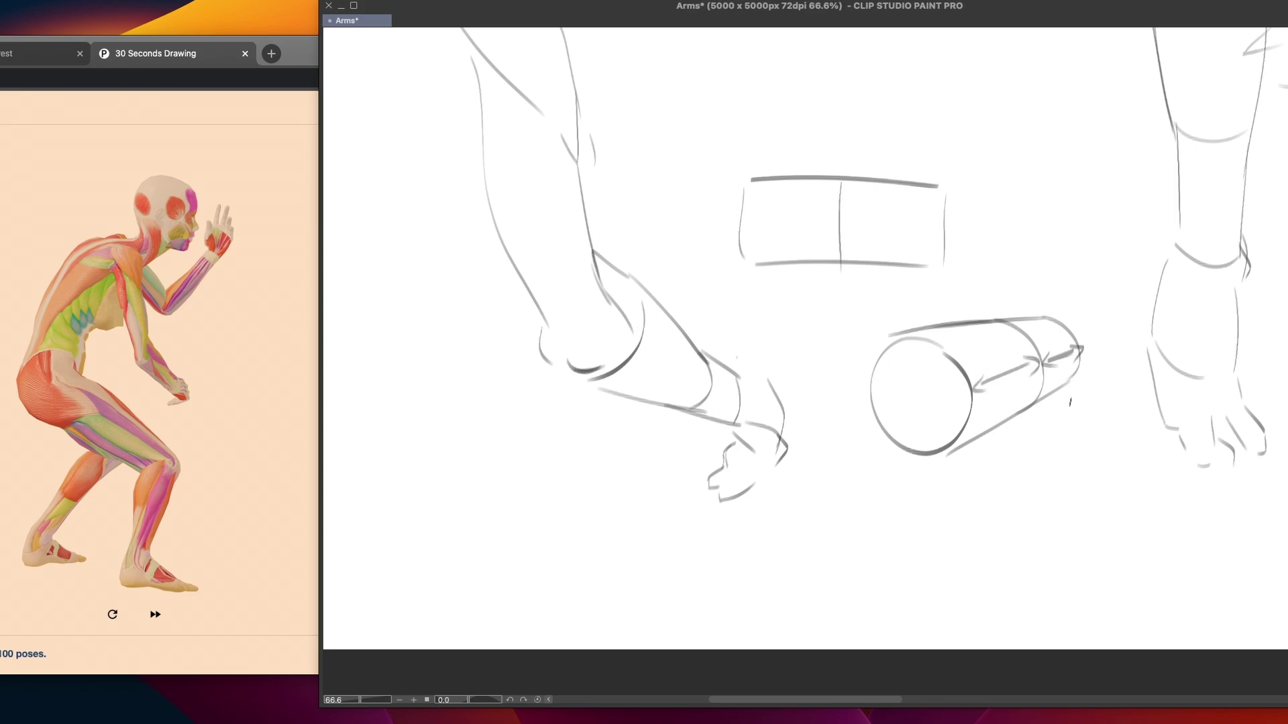
# Undo the cylinder diagrams and remove the whole crouching-pose arm from the canvas
pyautogui.press('super+z')
pyautogui.press('super+z')
pyautogui.moveTo(713, 393)
pyautogui.mouseDown()
pyautogui.moveTo(738, 405)
pyautogui.moveTo(711, 405)
pyautogui.mouseUp()
pyautogui.moveTo(640, 350)
pyautogui.mouseDown()
pyautogui.moveTo(706, 389)
pyautogui.moveTo(665, 362)
pyautogui.moveTo(700, 400)
pyautogui.mouseUp()
pyautogui.press('super+z')
pyautogui.press('super+z')
pyautogui.press('super+z')
pyautogui.press('super+z')
pyautogui.press('super+z')
pyautogui.press('super+z')
pyautogui.moveTo(724, 385); pyautogui.dragTo(724, 392)
pyautogui.press('super+z')
pyautogui.press('super+z')
pyautogui.press('super+z')
pyautogui.press('super+z')
# Draw a new rounded shoulder curve sloping down into the upper arm in the cleared area, retrying until smooth
pyautogui.scroll(-4, 718, 588)
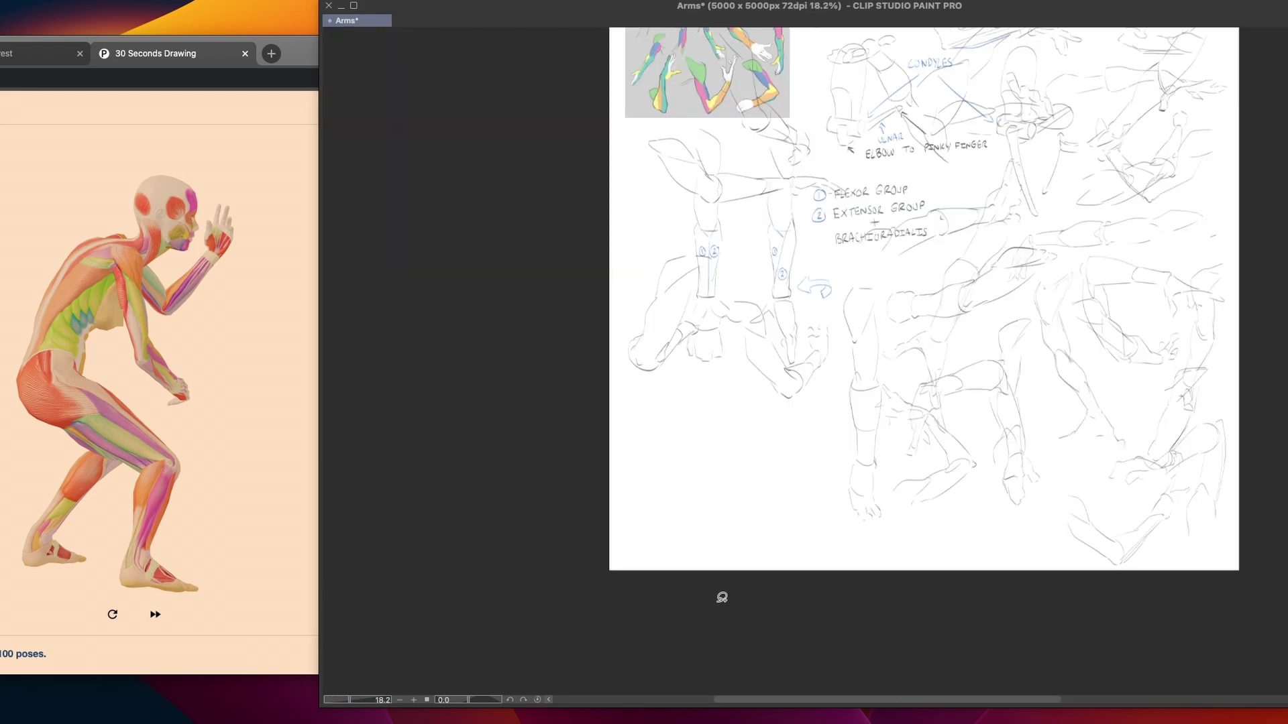
pyautogui.scroll(1, 717, 480)
pyautogui.scroll(1, 717, 481)
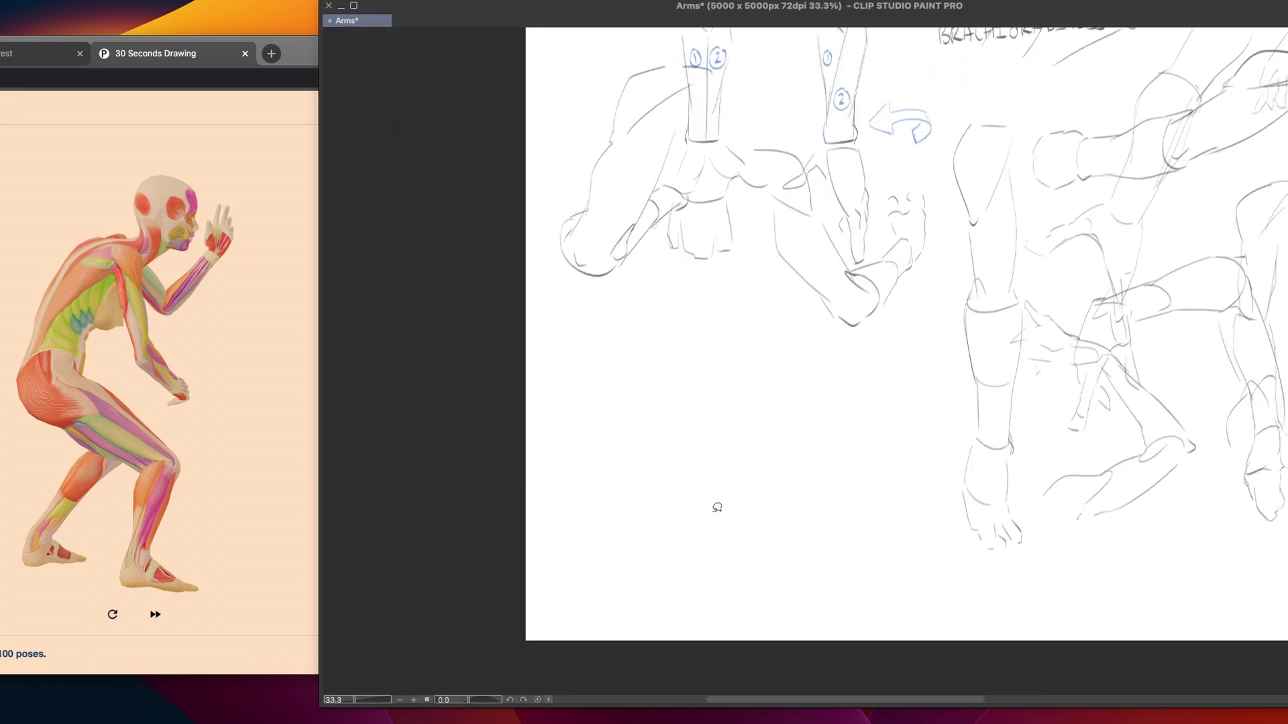
pyautogui.scroll(1, 692, 437)
pyautogui.scroll(2, 673, 442)
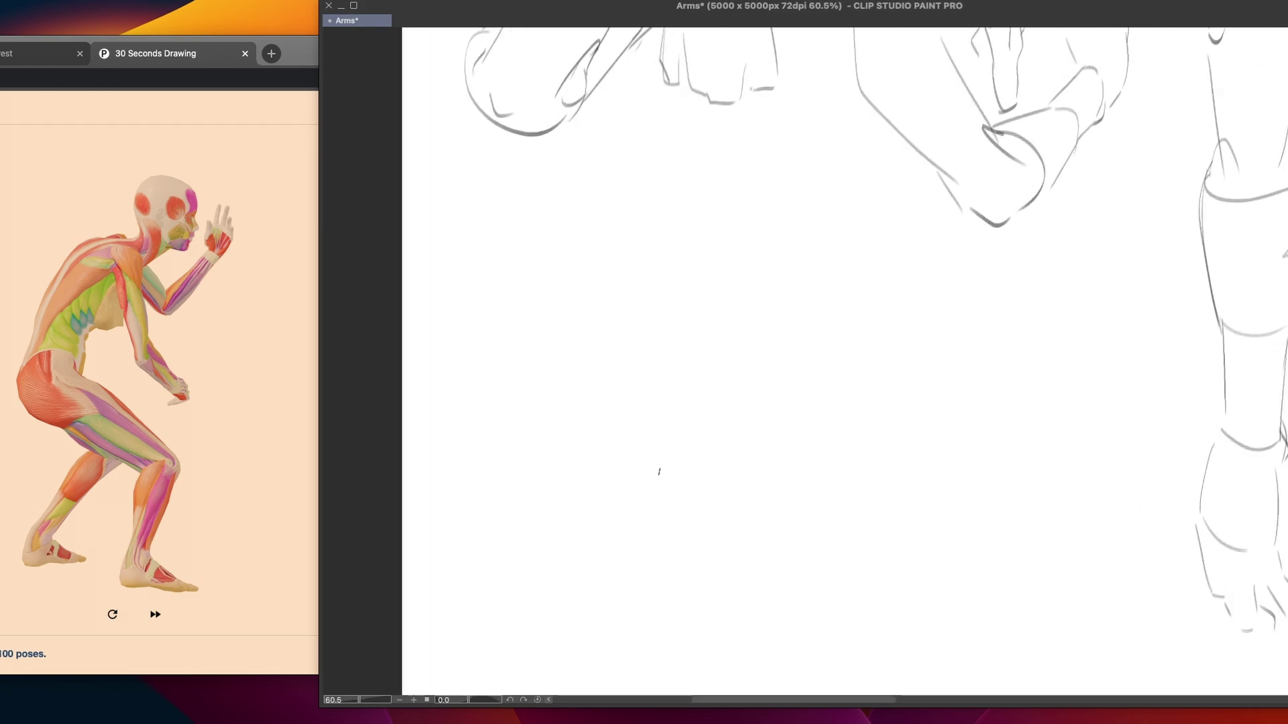
pyautogui.moveTo(641, 502); pyautogui.dragTo(630, 494)
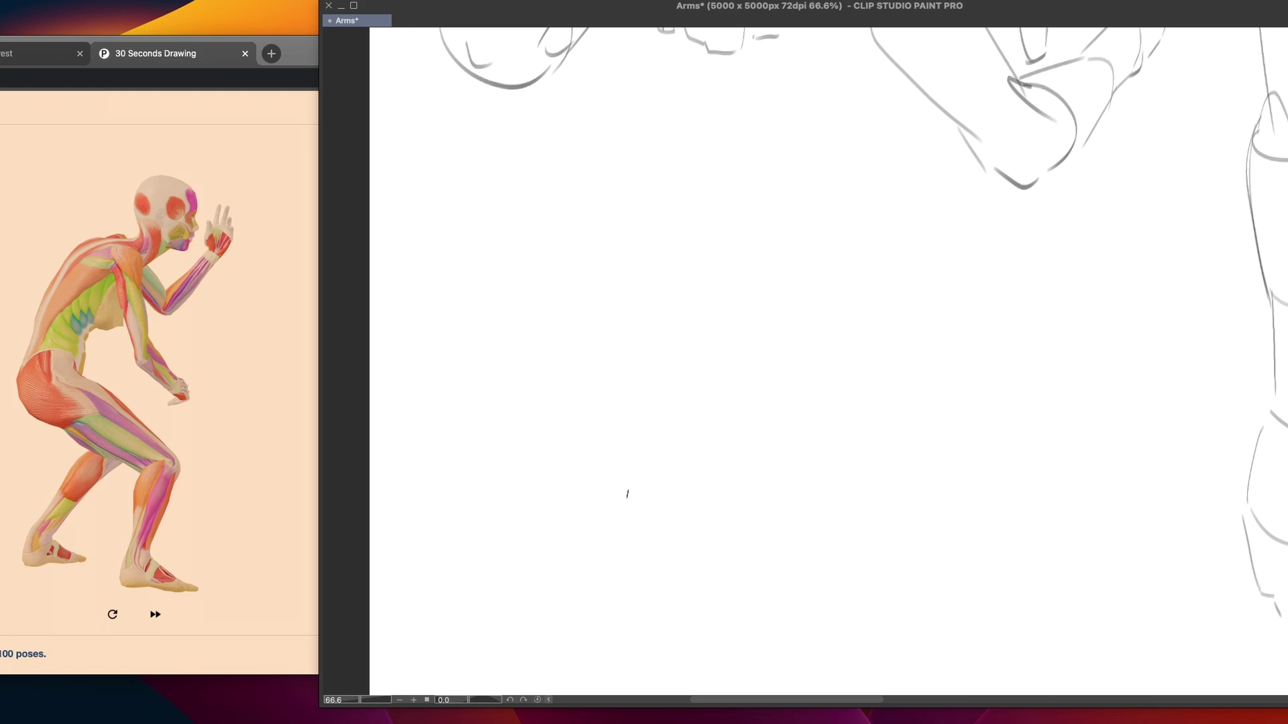
pyautogui.moveTo(463, 295); pyautogui.dragTo(591, 380)
pyautogui.hotkey('ctrl', 'z')
pyautogui.moveTo(464, 296); pyautogui.dragTo(591, 380)
pyautogui.hotkey('ctrl', 'z')
pyautogui.moveTo(476, 275); pyautogui.dragTo(599, 388)
# Draw the upper arm's underside as a curve from below the shoulder to the elbow, replacing the earlier attempts
pyautogui.moveTo(505, 390)
pyautogui.mouseDown()
pyautogui.moveTo(523, 443)
pyautogui.moveTo(715, 538)
pyautogui.mouseUp()
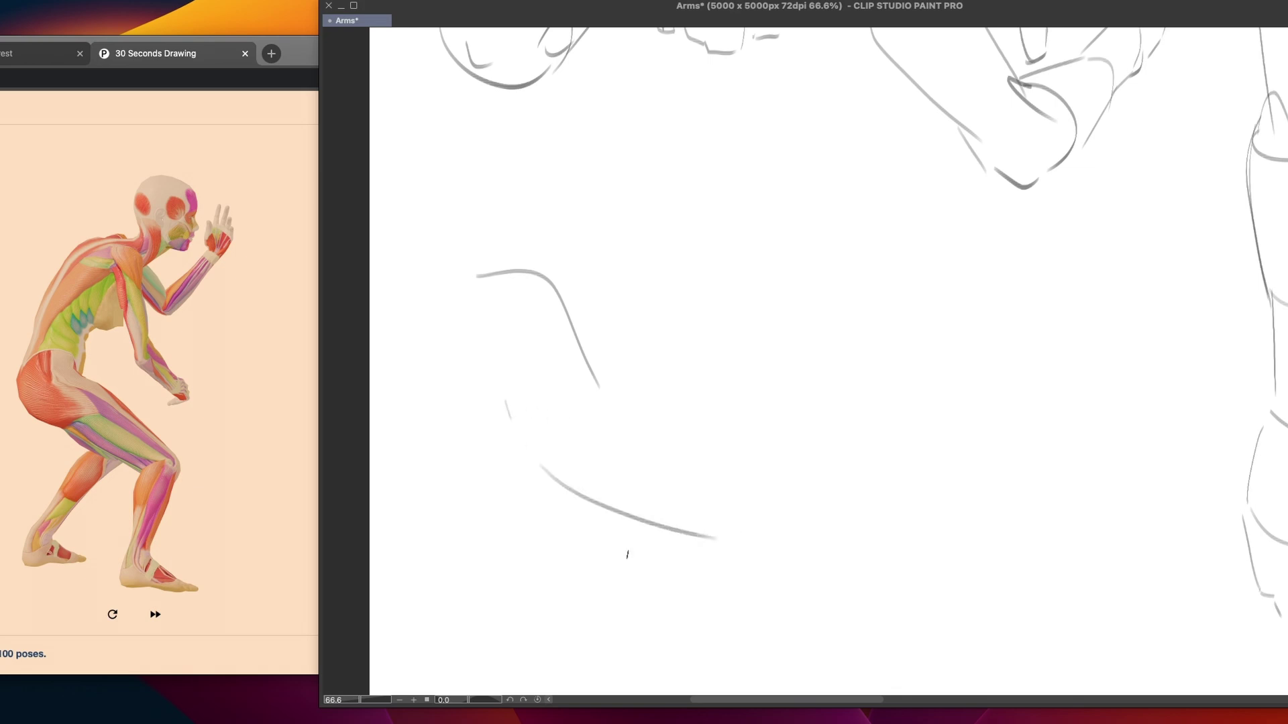
pyautogui.hotkey('ctrl', 'z')
pyautogui.moveTo(505, 411); pyautogui.dragTo(642, 560)
pyautogui.hotkey('ctrl', 'z')
pyautogui.moveTo(513, 411); pyautogui.dragTo(611, 547)
pyautogui.moveTo(475, 277); pyautogui.dragTo(465, 278)
pyautogui.moveTo(496, 332)
pyautogui.mouseDown()
pyautogui.moveTo(587, 388)
pyautogui.moveTo(625, 532)
pyautogui.mouseUp()
pyautogui.hotkey('ctrl', 'z')
pyautogui.hotkey('ctrl', 'z')
pyautogui.hotkey('ctrl', 'z')
pyautogui.hotkey('ctrl', 'z')
pyautogui.moveTo(516, 400)
pyautogui.mouseDown()
pyautogui.moveTo(565, 490)
pyautogui.moveTo(669, 557)
pyautogui.mouseUp()
# Draw the upper arm's front edge down to the inner elbow and the curved edge where the forearm overlaps it
pyautogui.moveTo(610, 400)
pyautogui.mouseDown()
pyautogui.moveTo(676, 477)
pyautogui.moveTo(690, 570)
pyautogui.moveTo(710, 493)
pyautogui.mouseUp()
pyautogui.hotkey('ctrl', 'z')
pyautogui.moveTo(647, 422); pyautogui.dragTo(675, 526)
pyautogui.hotkey('ctrl', 'z')
pyautogui.moveTo(643, 420)
pyautogui.mouseDown()
pyautogui.moveTo(679, 497)
pyautogui.moveTo(660, 421)
pyautogui.moveTo(675, 511)
pyautogui.moveTo(660, 516)
pyautogui.mouseUp()
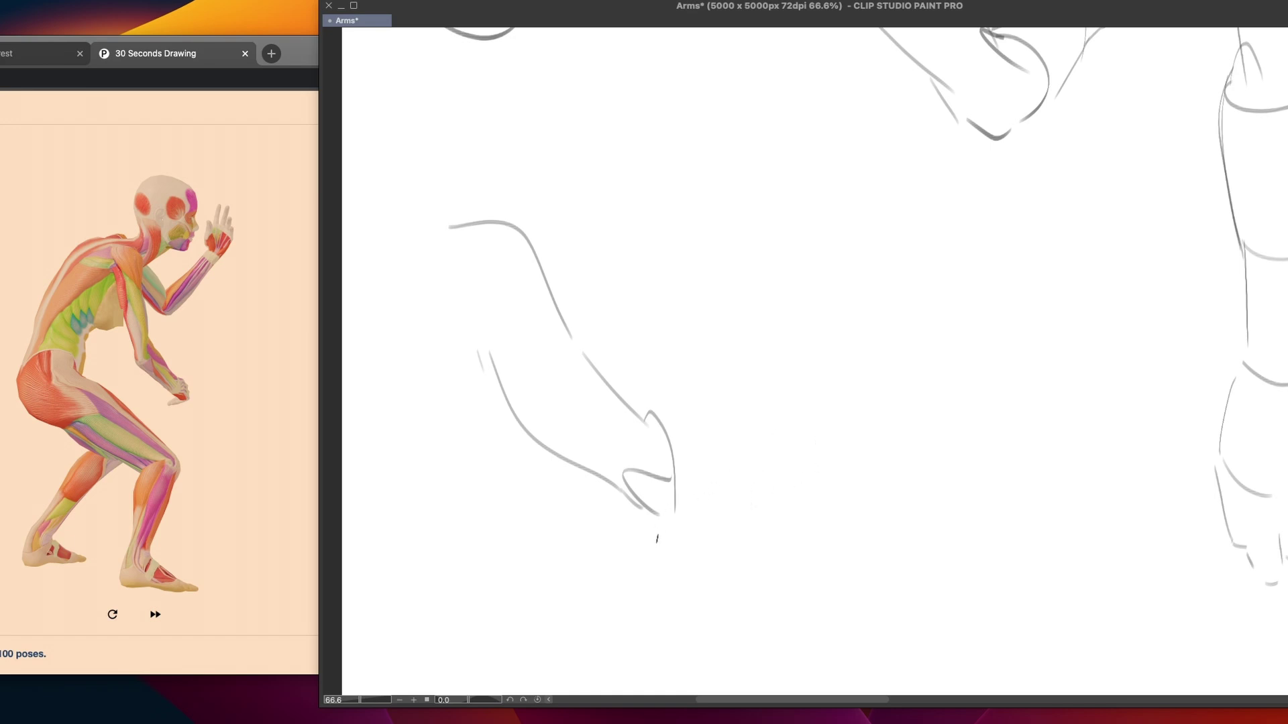
# Draw the elbow tip and the forearm's underside rising diagonally to the wrist, retrying until the line runs cleanly
pyautogui.moveTo(652, 520)
pyautogui.mouseDown()
pyautogui.moveTo(684, 527)
pyautogui.moveTo(672, 526)
pyautogui.moveTo(882, 374)
pyautogui.mouseUp()
pyautogui.hotkey('ctrl', 'z')
pyautogui.hotkey('ctrl', 'z')
pyautogui.moveTo(682, 520); pyautogui.dragTo(861, 364)
pyautogui.hotkey('ctrl', 'z')
pyautogui.moveTo(674, 524); pyautogui.dragTo(839, 354)
pyautogui.hotkey('ctrl', 'z')
pyautogui.moveTo(673, 523); pyautogui.dragTo(835, 355)
pyautogui.hotkey('ctrl', 'z')
pyautogui.moveTo(671, 522); pyautogui.dragTo(825, 380)
pyautogui.hotkey('ctrl', 'z')
pyautogui.moveTo(705, 509); pyautogui.dragTo(815, 376)
pyautogui.hotkey('ctrl', 'z')
pyautogui.moveTo(678, 522)
pyautogui.mouseDown()
pyautogui.moveTo(882, 295)
pyautogui.moveTo(821, 367)
pyautogui.mouseUp()
pyautogui.hotkey('ctrl', 'z')
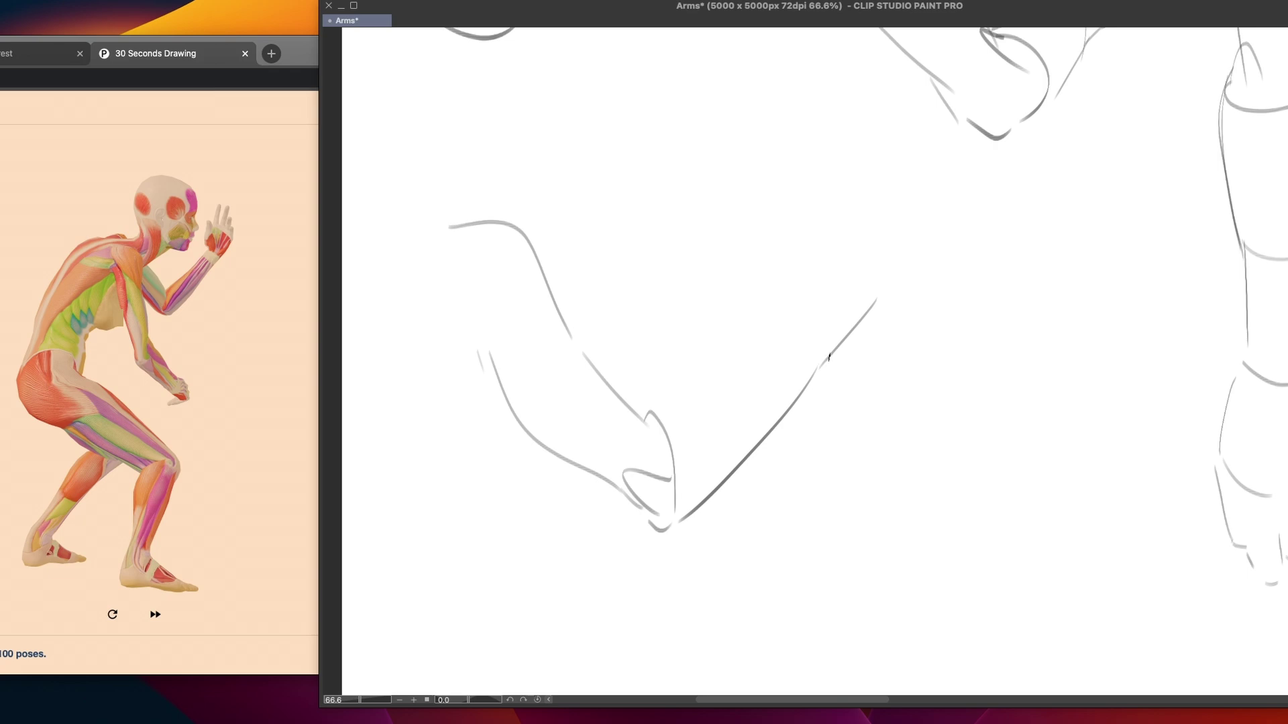
# Draw the forearm's upper edge in two segments from the wrist to the inner elbow, retrying each stroke
pyautogui.moveTo(826, 254)
pyautogui.mouseDown()
pyautogui.moveTo(871, 290)
pyautogui.moveTo(764, 321)
pyautogui.mouseUp()
pyautogui.hotkey('ctrl', 'z')
pyautogui.moveTo(817, 261)
pyautogui.mouseDown()
pyautogui.moveTo(716, 377)
pyautogui.moveTo(765, 323)
pyautogui.moveTo(661, 407)
pyautogui.mouseUp()
pyautogui.hotkey('ctrl', 'z')
pyautogui.moveTo(763, 328); pyautogui.dragTo(660, 407)
pyautogui.hotkey('ctrl', 'z')
pyautogui.moveTo(739, 348); pyautogui.dragTo(654, 408)
pyautogui.hotkey('ctrl', 'z')
pyautogui.moveTo(742, 359); pyautogui.dragTo(656, 406)
pyautogui.moveTo(826, 265); pyautogui.dragTo(741, 367)
pyautogui.hotkey('ctrl', 'z')
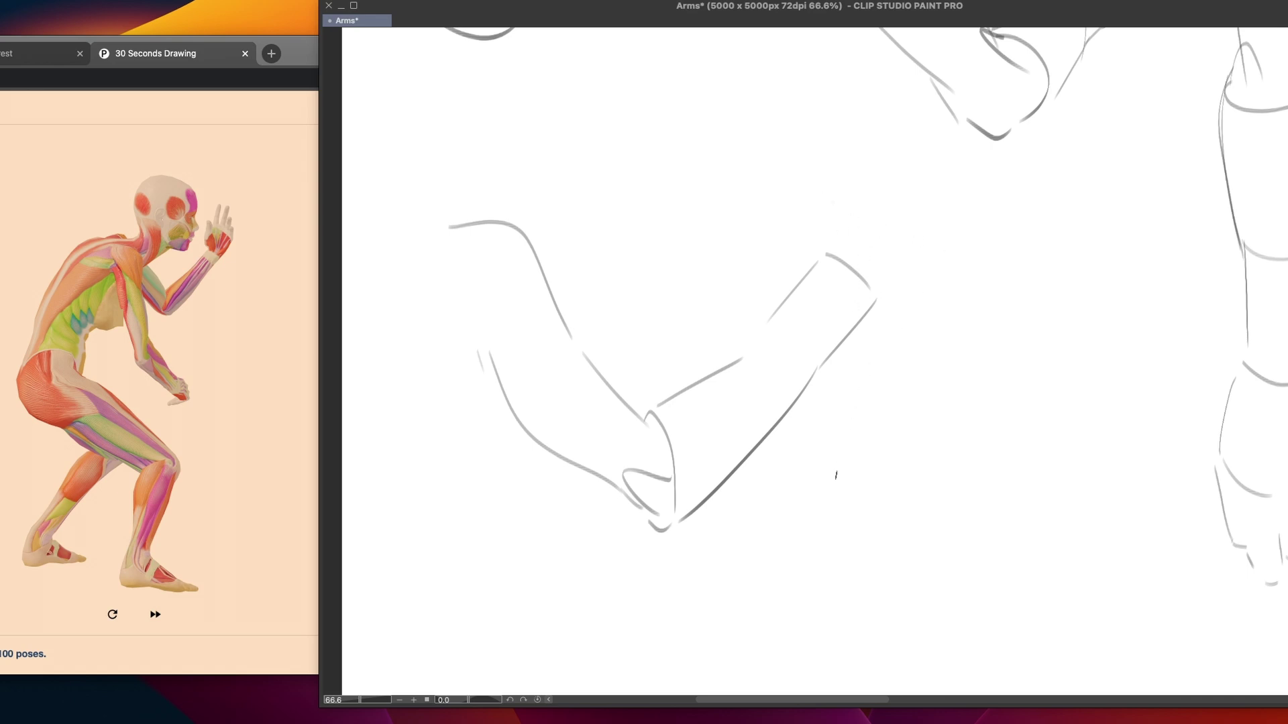
# Undo the forearm's wrist end, upper edge and underside extension, keeping the main underside curve from the elbow
pyautogui.moveTo(790, 387); pyautogui.dragTo(738, 429)
pyautogui.hotkey('ctrl', 'z')
pyautogui.hotkey('ctrl', 'z')
pyautogui.hotkey('ctrl', 'z')
pyautogui.hotkey('ctrl', 'z')
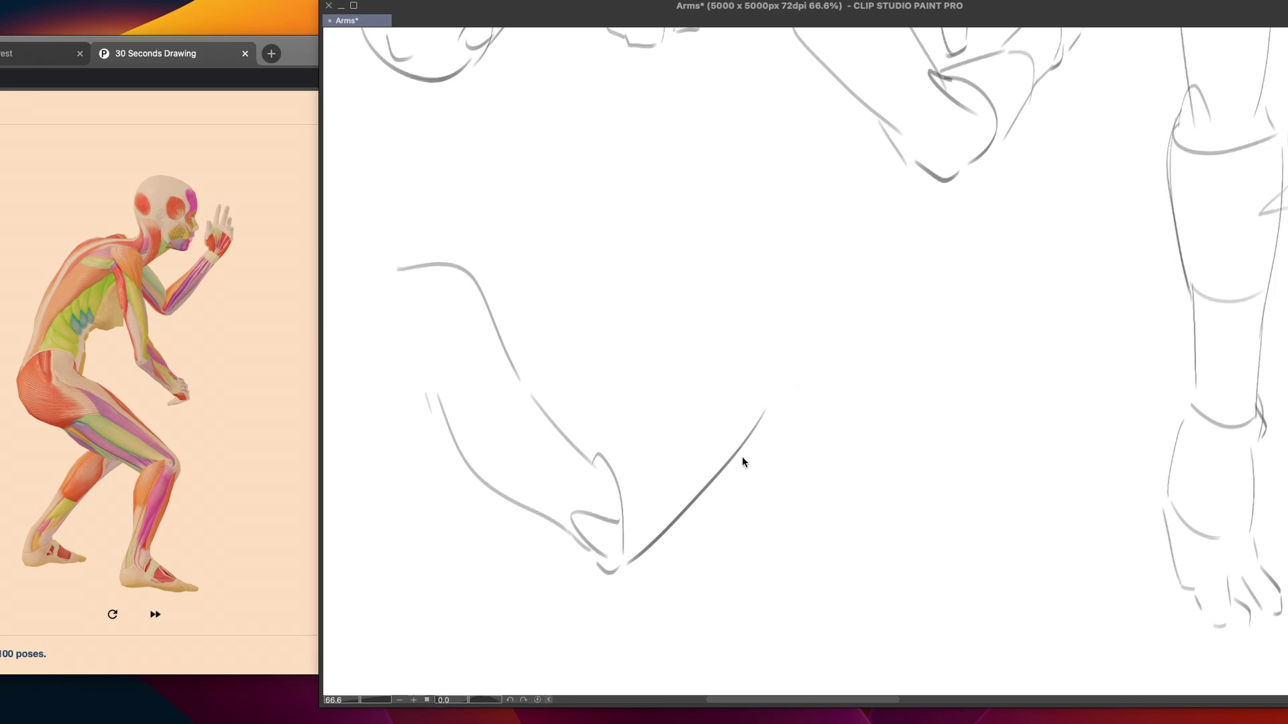
# Try to rebuild the forearm with an extended underside and an upper edge in two segments from the inner elbow
pyautogui.moveTo(809, 354); pyautogui.dragTo(734, 452)
pyautogui.moveTo(600, 449)
pyautogui.mouseDown()
pyautogui.moveTo(666, 418)
pyautogui.moveTo(752, 354)
pyautogui.mouseUp()
pyautogui.hotkey('ctrl', 'z')
pyautogui.moveTo(597, 449); pyautogui.dragTo(694, 406)
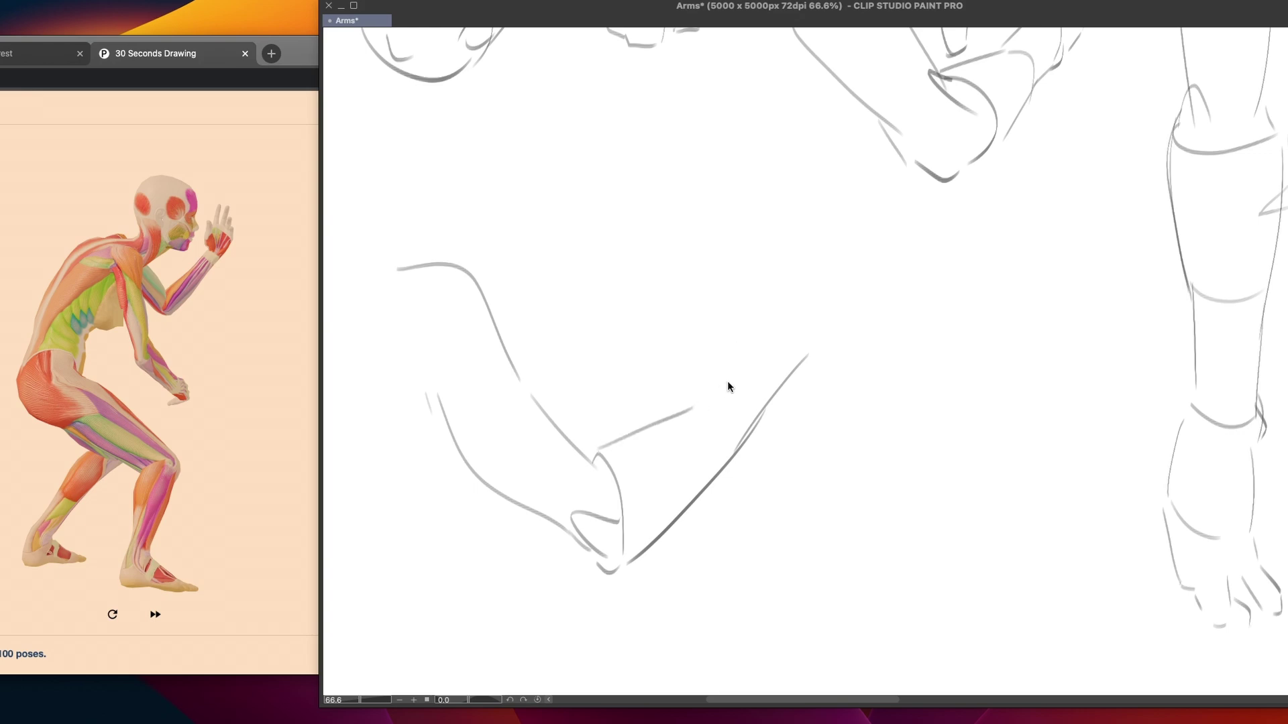
pyautogui.moveTo(751, 335); pyautogui.dragTo(690, 409)
pyautogui.hotkey('ctrl', 'z')
pyautogui.moveTo(752, 336); pyautogui.dragTo(692, 407)
pyautogui.hotkey('ctrl', 'z')
pyautogui.moveTo(753, 333); pyautogui.dragTo(693, 411)
pyautogui.hotkey('ctrl', 'z')
pyautogui.moveTo(756, 328); pyautogui.dragTo(694, 403)
# Try a wrist edge and a contour line across the forearm, and undo the whole forearm rebuild
pyautogui.moveTo(773, 314); pyautogui.dragTo(811, 349)
pyautogui.moveTo(686, 410); pyautogui.dragTo(737, 451)
pyautogui.moveTo(694, 413)
pyautogui.mouseDown()
pyautogui.moveTo(731, 457)
pyautogui.moveTo(726, 425)
pyautogui.moveTo(734, 453)
pyautogui.mouseUp()
pyautogui.press('super+z')
pyautogui.press('super+z')
pyautogui.press('super+z')
pyautogui.press('super+z')
pyautogui.press('super+z')
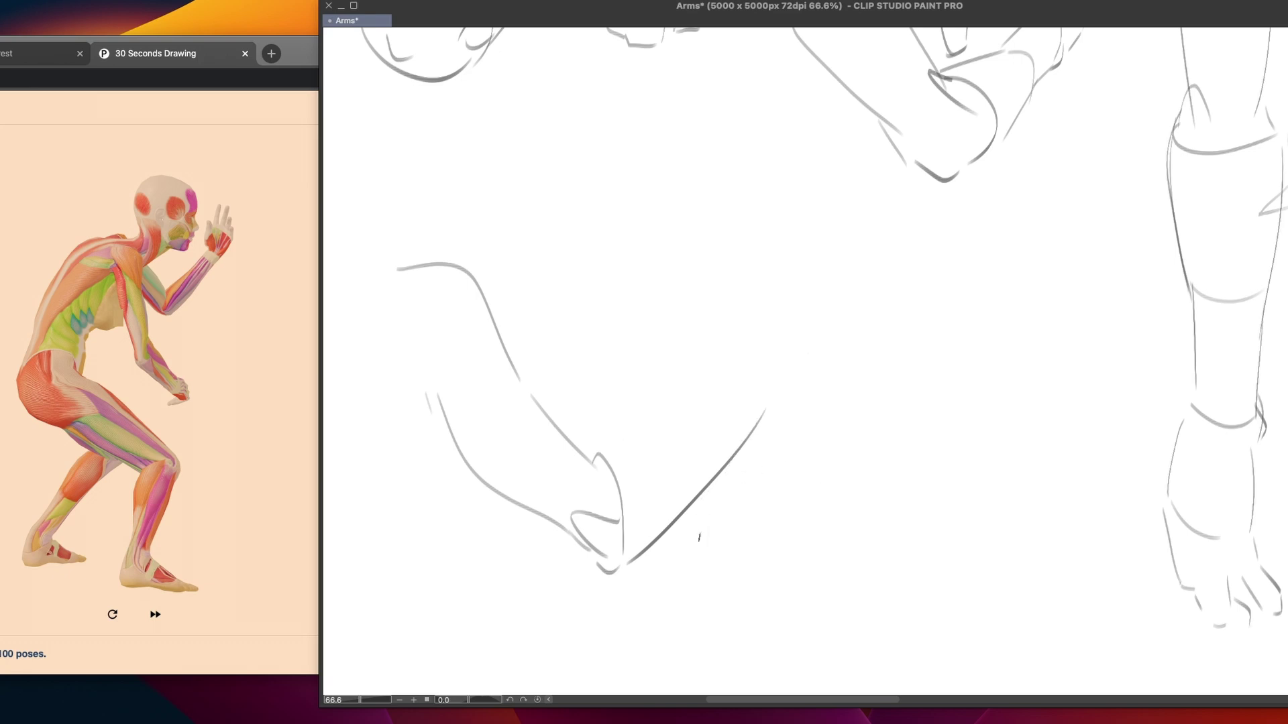
# Redraw a slimmer forearm with a slanted upper edge, a rounded wrist end and a straight diagonal underside
pyautogui.press('super+z')
pyautogui.moveTo(606, 449)
pyautogui.mouseDown()
pyautogui.moveTo(708, 408)
pyautogui.moveTo(786, 333)
pyautogui.moveTo(820, 355)
pyautogui.moveTo(634, 550)
pyautogui.mouseUp()
pyautogui.press('super+z')
pyautogui.moveTo(805, 379); pyautogui.dragTo(636, 567)
pyautogui.press('super+z')
pyautogui.moveTo(798, 385); pyautogui.dragTo(641, 550)
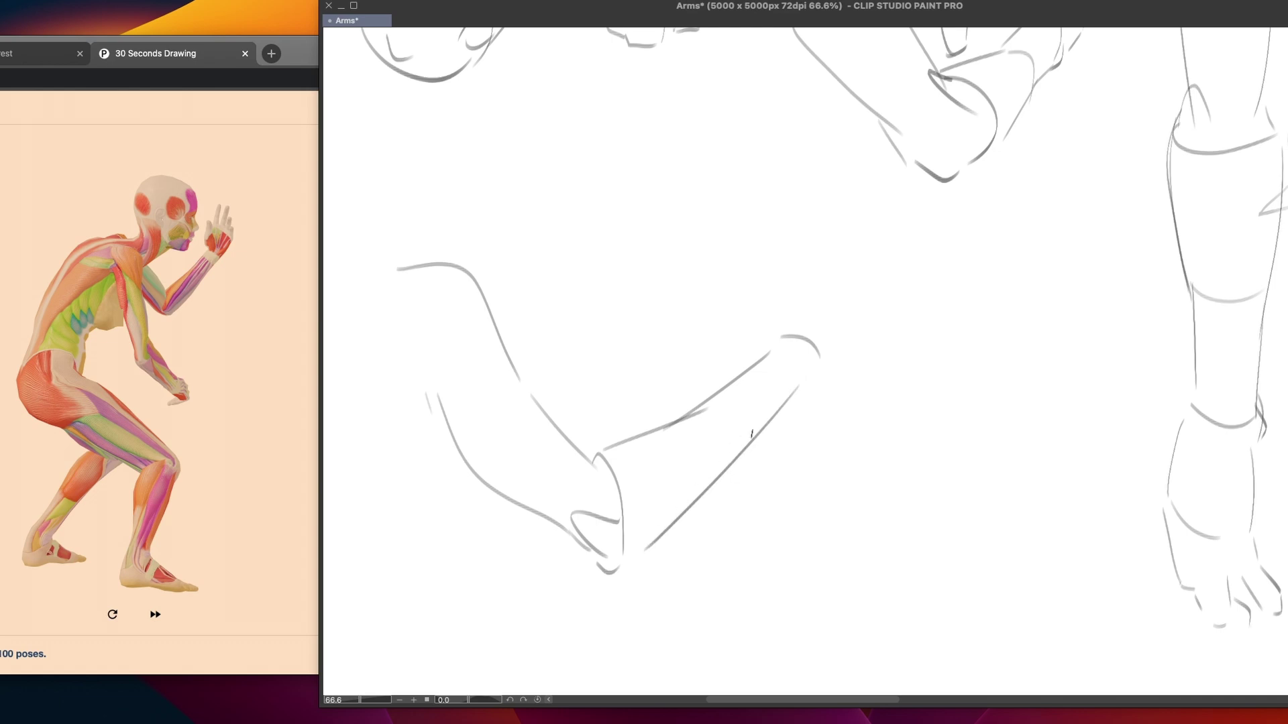
# Draw the deltoid's lower edge as a slanted line across the upper arm to its front contour
pyautogui.moveTo(437, 366); pyautogui.dragTo(507, 391)
pyautogui.hotkey('ctrl', 'z')
pyautogui.moveTo(420, 329); pyautogui.dragTo(504, 366)
# Draw the raised hand's outer palm edge from the wrist and a short line at the finger base, undoing unsatisfactory strokes
pyautogui.moveTo(778, 327); pyautogui.dragTo(803, 290)
pyautogui.press('super+z')
pyautogui.moveTo(806, 245); pyautogui.dragTo(826, 243)
pyautogui.moveTo(850, 261); pyautogui.dragTo(867, 306)
pyautogui.press('super+z')
pyautogui.moveTo(847, 245)
pyautogui.mouseDown()
pyautogui.moveTo(873, 289)
pyautogui.moveTo(825, 364)
pyautogui.mouseUp()
pyautogui.moveTo(784, 242)
pyautogui.mouseDown()
pyautogui.moveTo(808, 263)
pyautogui.moveTo(778, 264)
pyautogui.moveTo(799, 257)
pyautogui.moveTo(796, 272)
pyautogui.moveTo(793, 237)
pyautogui.moveTo(795, 271)
pyautogui.moveTo(771, 275)
pyautogui.moveTo(778, 330)
pyautogui.mouseUp()
pyautogui.press('super+z')
pyautogui.press('super+z')
pyautogui.press('super+z')
pyautogui.press('super+z')
pyautogui.press('super+z')
pyautogui.press('super+z')
pyautogui.press('super+z')
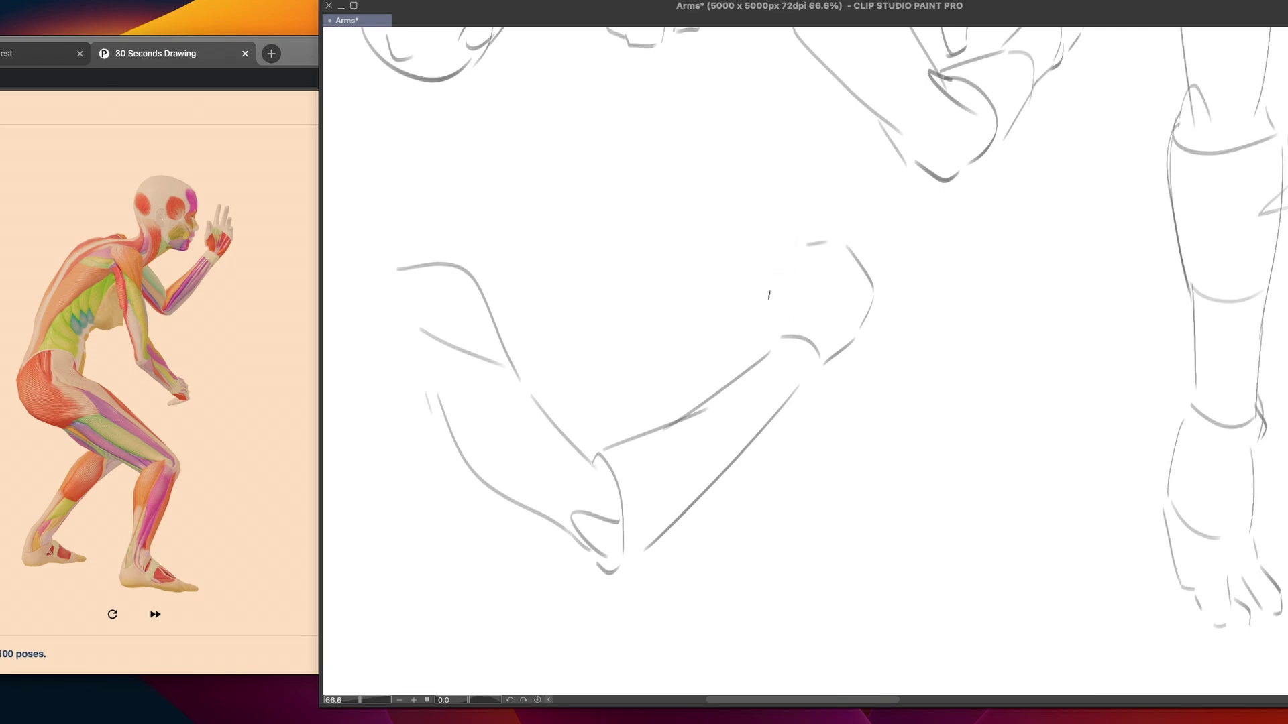
# Add the thumb, the palm creases and a second curved line at the wrist
pyautogui.moveTo(805, 273)
pyautogui.mouseDown()
pyautogui.moveTo(812, 331)
pyautogui.moveTo(850, 282)
pyautogui.mouseUp()
pyautogui.moveTo(775, 345); pyautogui.dragTo(811, 369)
pyautogui.moveTo(753, 249)
pyautogui.mouseDown()
pyautogui.moveTo(788, 265)
pyautogui.moveTo(752, 256)
pyautogui.moveTo(770, 291)
pyautogui.mouseUp()
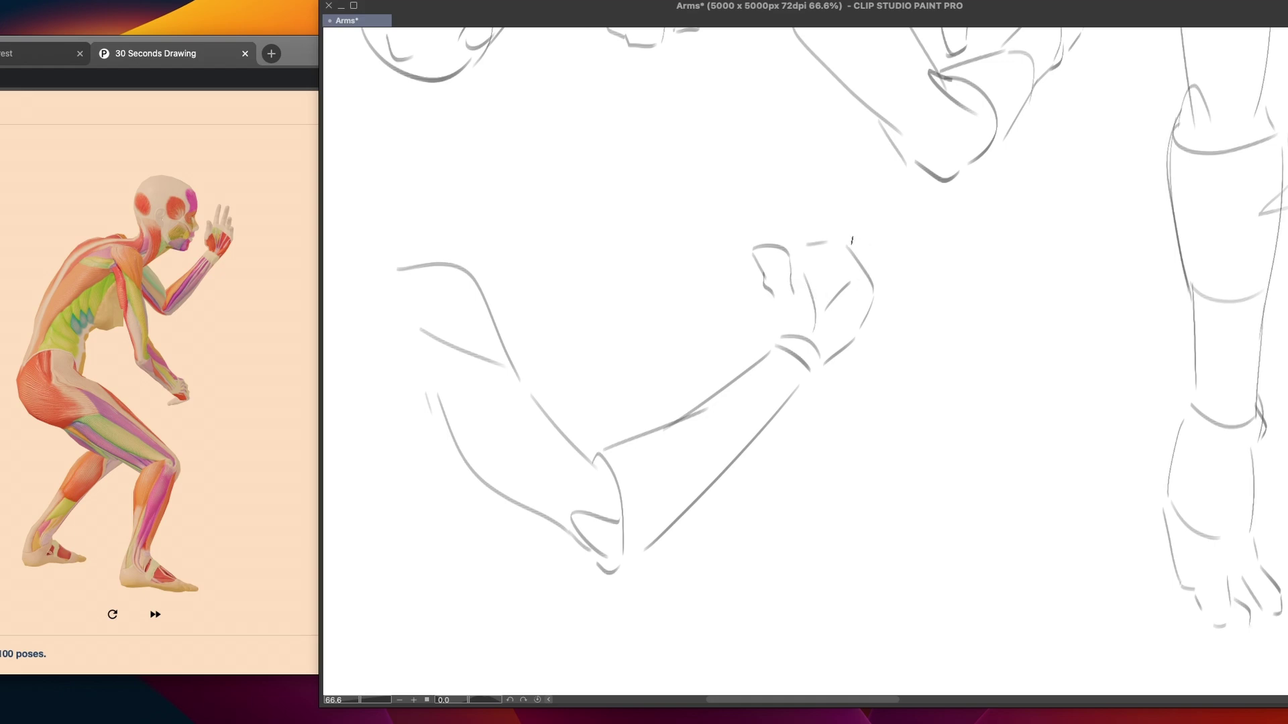
# Draw the two extended fingers rising from the palm, with short tips and long side lines, retrying uneven strokes
pyautogui.moveTo(816, 157)
pyautogui.mouseDown()
pyautogui.moveTo(808, 243)
pyautogui.moveTo(813, 204)
pyautogui.mouseUp()
pyautogui.hotkey('ctrl', 'z')
pyautogui.moveTo(816, 161); pyautogui.dragTo(814, 208)
pyautogui.moveTo(820, 162); pyautogui.dragTo(838, 155)
pyautogui.moveTo(844, 158); pyautogui.dragTo(825, 224)
pyautogui.moveTo(844, 157); pyautogui.dragTo(827, 227)
pyautogui.hotkey('ctrl', 'z')
pyautogui.moveTo(856, 152)
pyautogui.mouseDown()
pyautogui.moveTo(837, 223)
pyautogui.moveTo(882, 143)
pyautogui.moveTo(859, 231)
pyautogui.mouseUp()
pyautogui.hotkey('ctrl', 'z')
pyautogui.moveTo(880, 153); pyautogui.dragTo(850, 231)
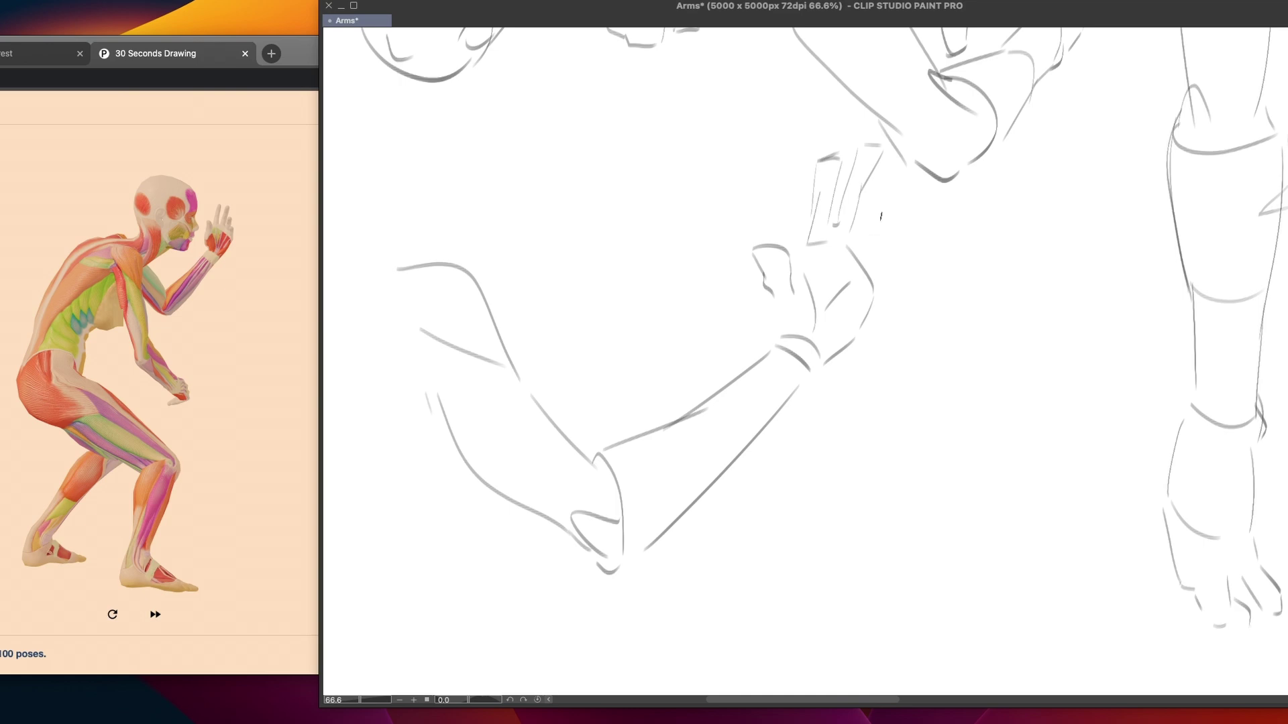
# Add the remaining bent fingers along the palm's outer side and refine the wrist and thumb contours
pyautogui.moveTo(871, 219); pyautogui.dragTo(862, 249)
pyautogui.hotkey('ctrl', 'z')
pyautogui.moveTo(878, 201)
pyautogui.mouseDown()
pyautogui.moveTo(860, 234)
pyautogui.moveTo(890, 214)
pyautogui.moveTo(875, 294)
pyautogui.mouseUp()
pyautogui.moveTo(824, 360); pyautogui.dragTo(798, 396)
pyautogui.moveTo(774, 296); pyautogui.dragTo(775, 326)
# Review the finished bent arm and the elbow diagrams showing the condyles and the ulna running toward the pinky finger
pyautogui.scroll(-2, 993, 582)
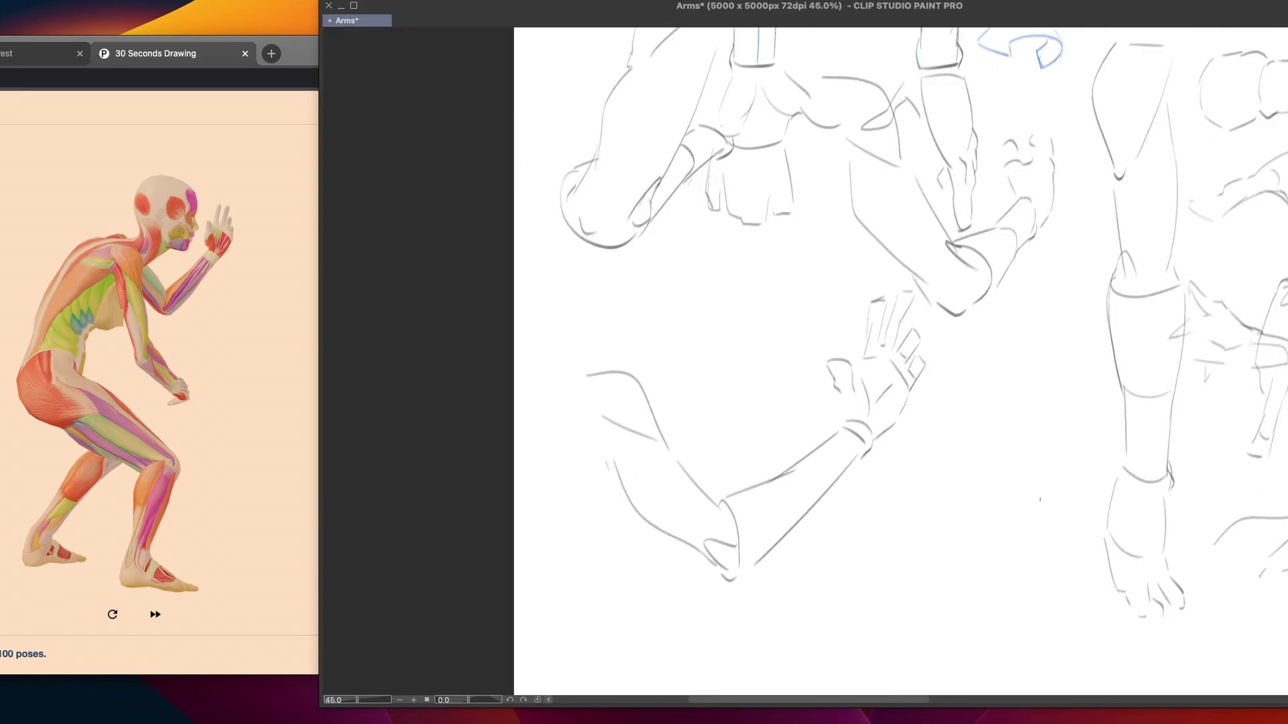
pyautogui.moveTo(946, 432); pyautogui.dragTo(834, 477)
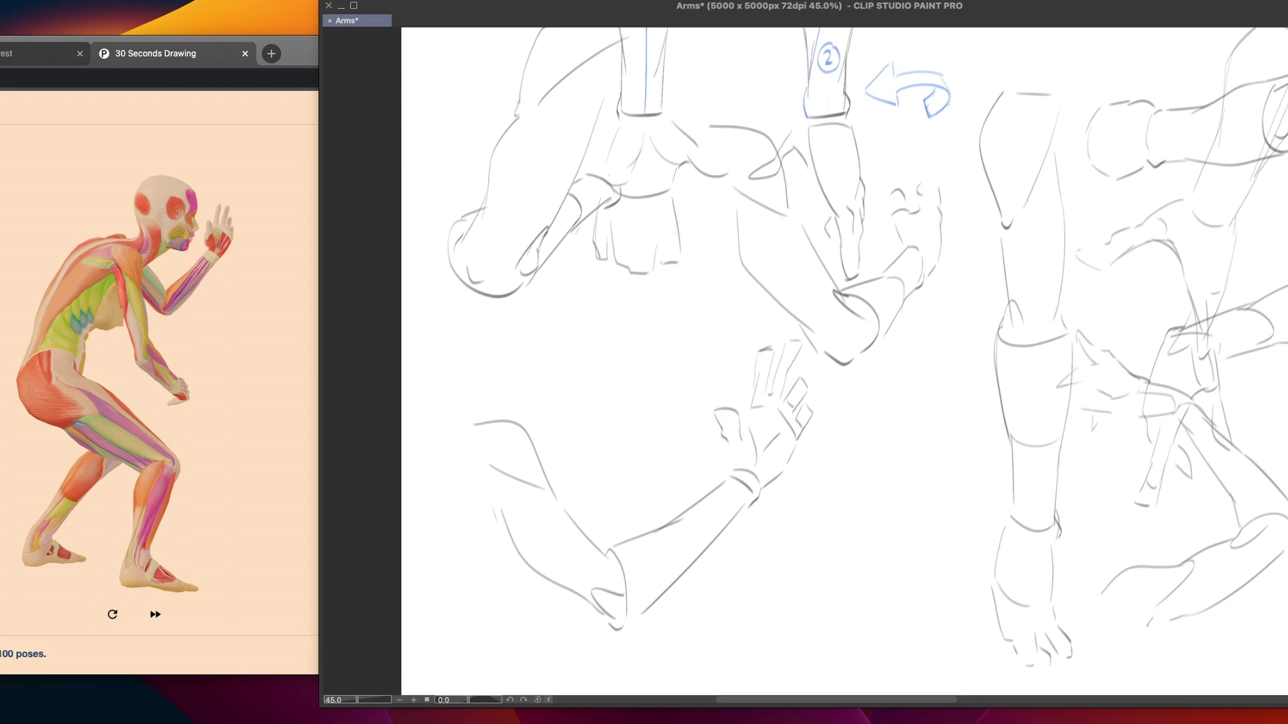
pyautogui.moveTo(953, 290); pyautogui.dragTo(674, 450)
pyautogui.moveTo(897, 201); pyautogui.dragTo(801, 332)
pyautogui.moveTo(934, 156)
pyautogui.mouseDown()
pyautogui.moveTo(891, 211)
pyautogui.moveTo(804, 223)
pyautogui.moveTo(1148, 446)
pyautogui.mouseUp()
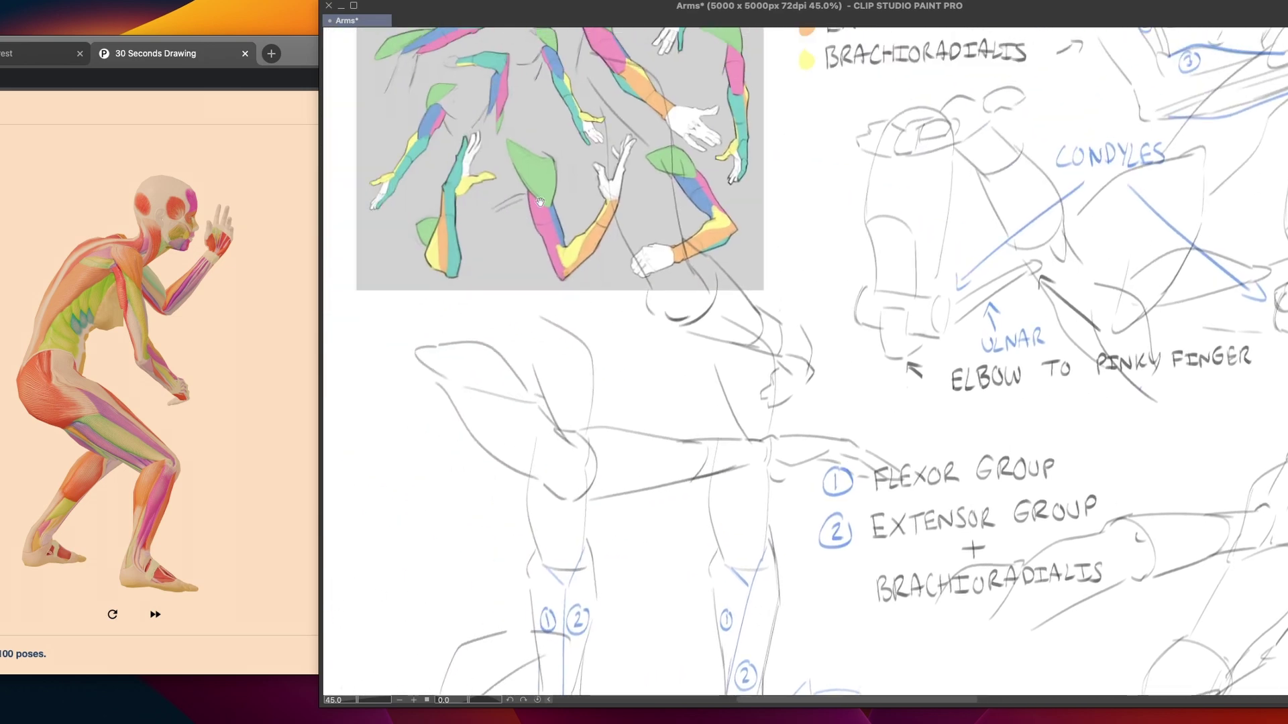
pyautogui.moveTo(872, 201); pyautogui.dragTo(949, 241)
pyautogui.scroll(5, 805, 364)
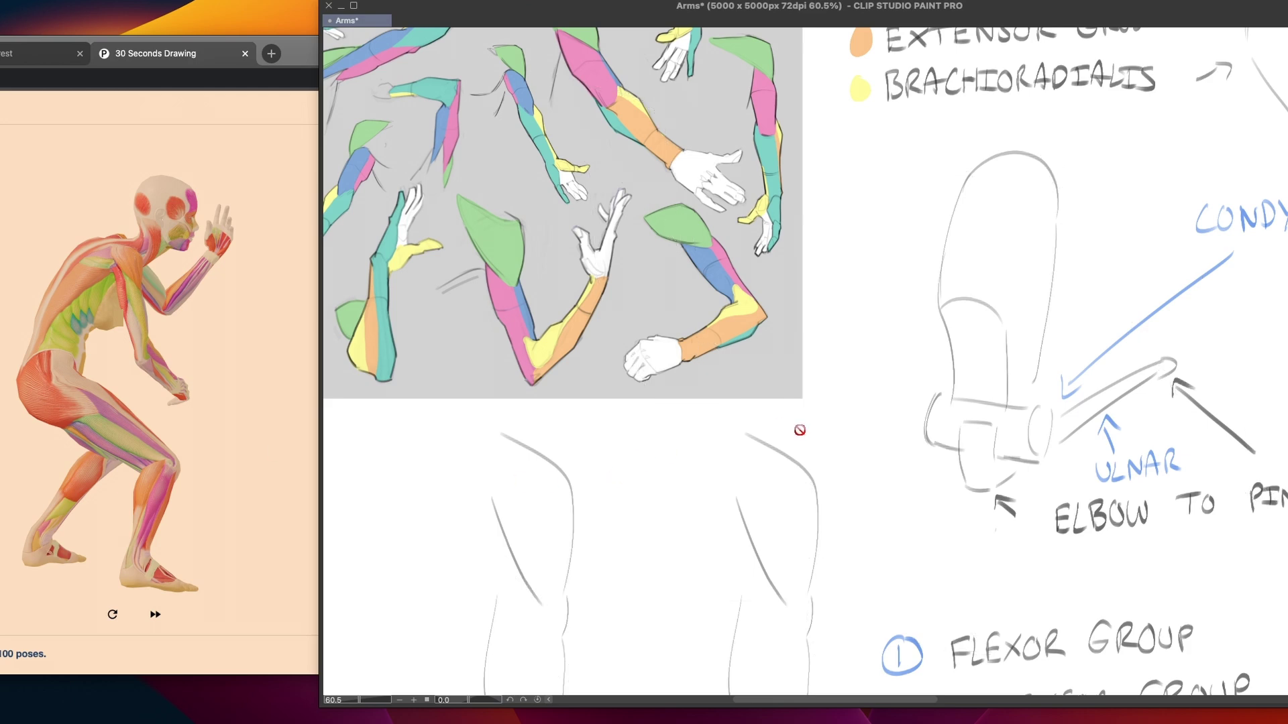
pyautogui.scroll(-3, 825, 445)
pyautogui.moveTo(839, 370); pyautogui.dragTo(689, 364)
pyautogui.scroll(-1, 689, 365)
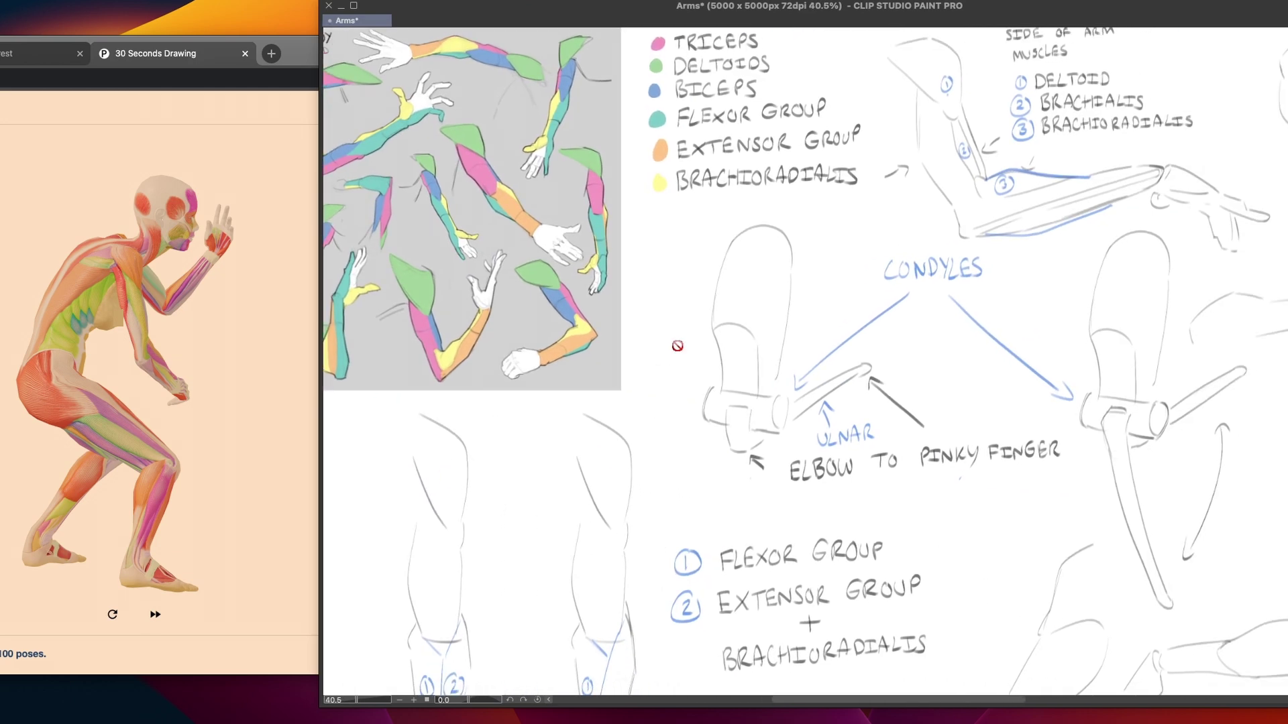
pyautogui.scroll(2, 723, 382)
pyautogui.scroll(1, 758, 394)
pyautogui.moveTo(693, 462); pyautogui.dragTo(698, 407)
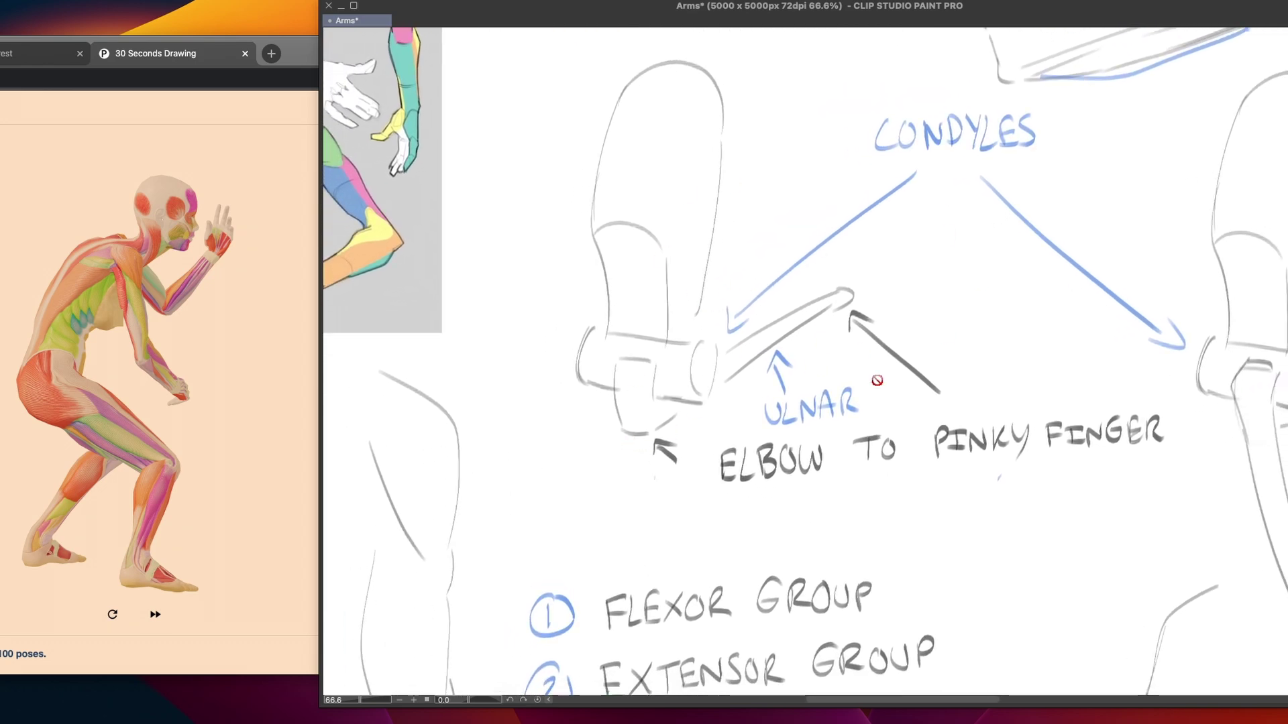
pyautogui.moveTo(812, 453); pyautogui.dragTo(686, 413)
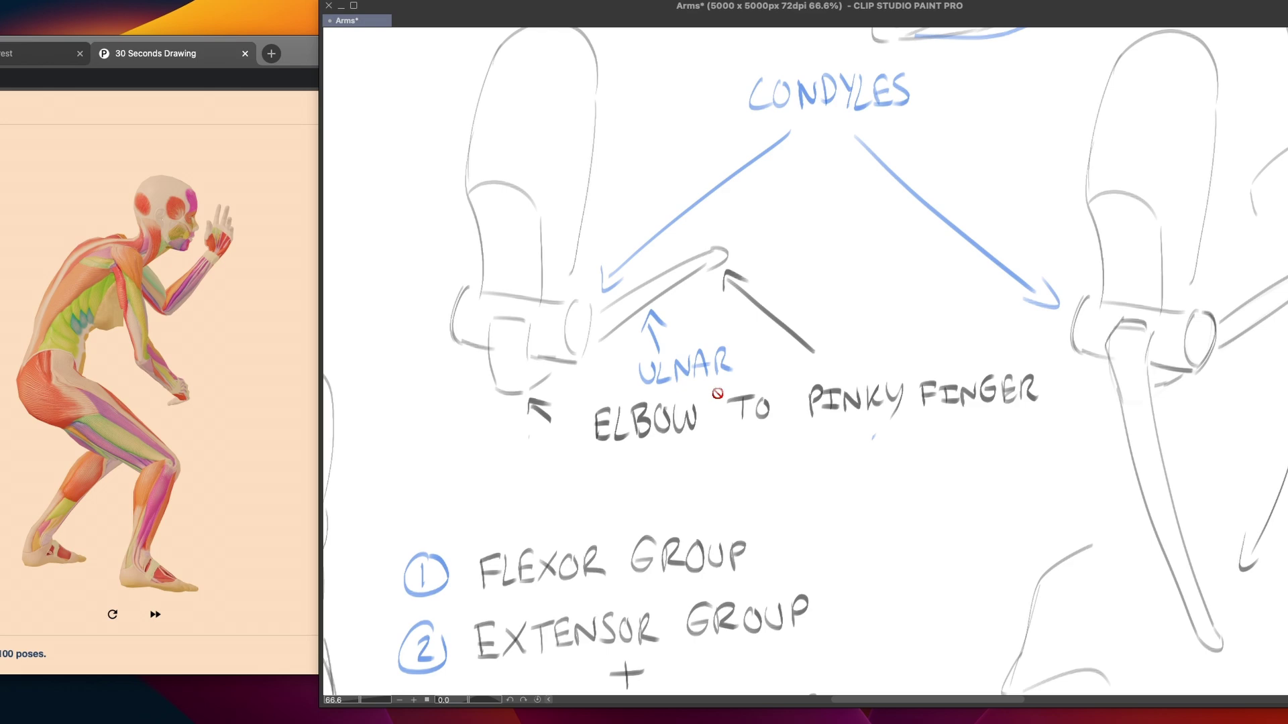
pyautogui.hscroll(6, 717, 394)
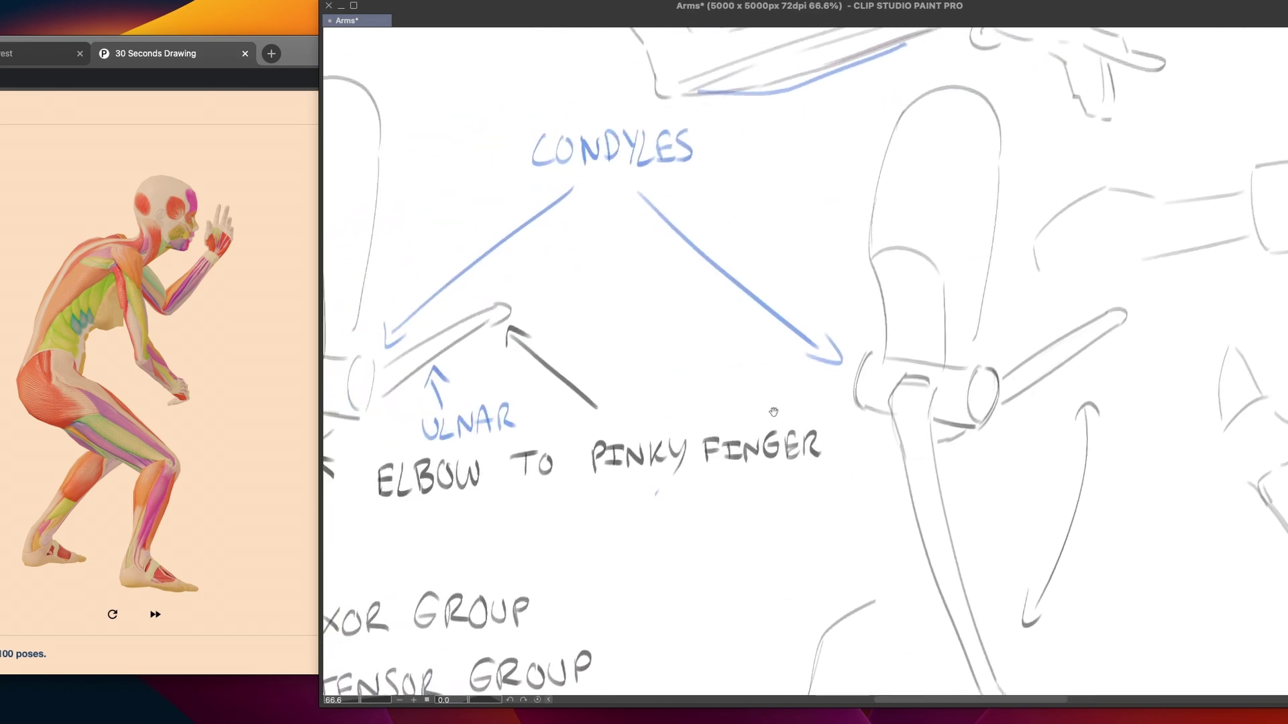
pyautogui.hscroll(-2, 745, 331)
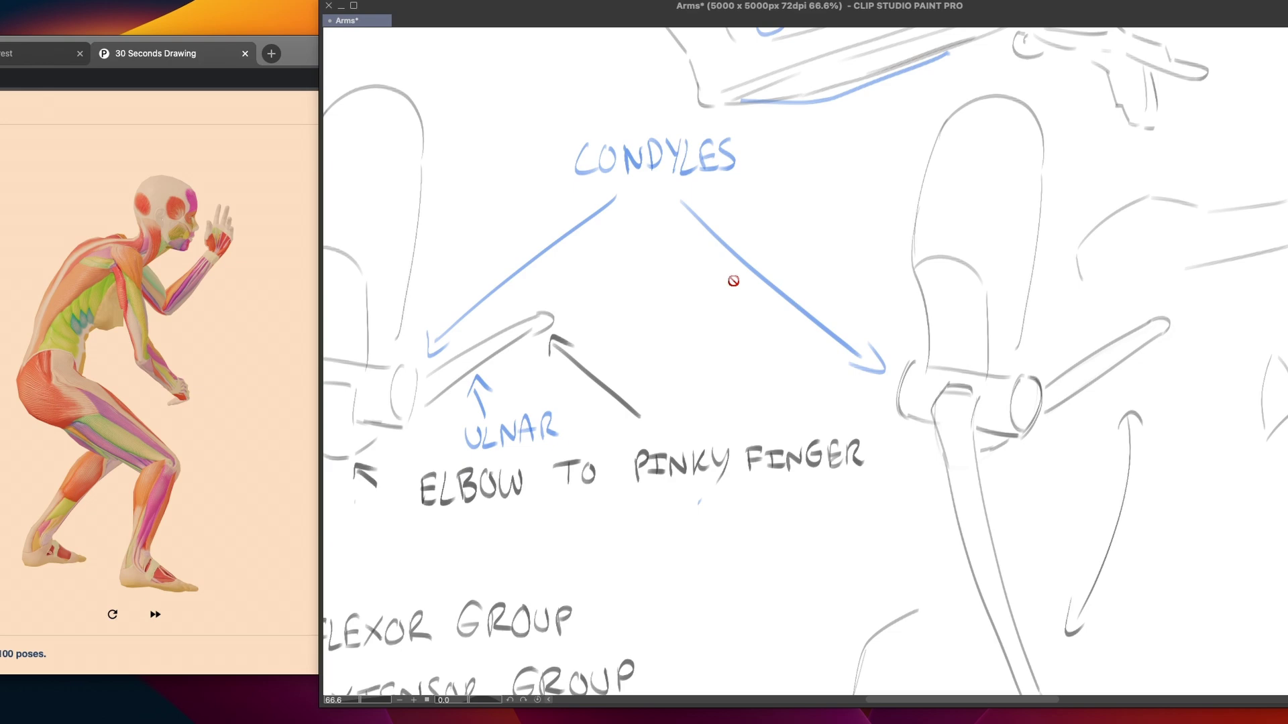
# Review the rotating forearm diagrams with the flexor and extensor groups and the side-of-arm muscle diagram
pyautogui.scroll(-10, 734, 281)
pyautogui.hscroll(-15, 733, 280)
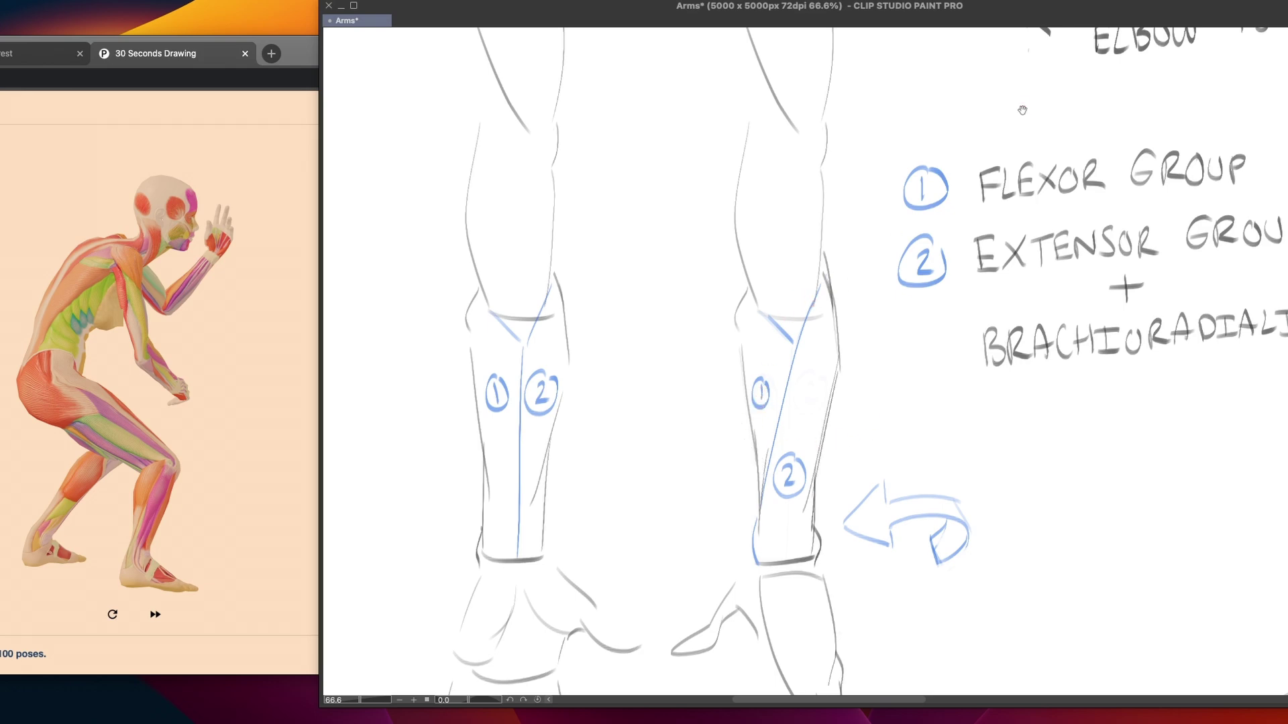
pyautogui.scroll(15, 751, 309)
pyautogui.hscroll(10, 751, 309)
pyautogui.scroll(10, 751, 310)
pyautogui.hscroll(5, 751, 309)
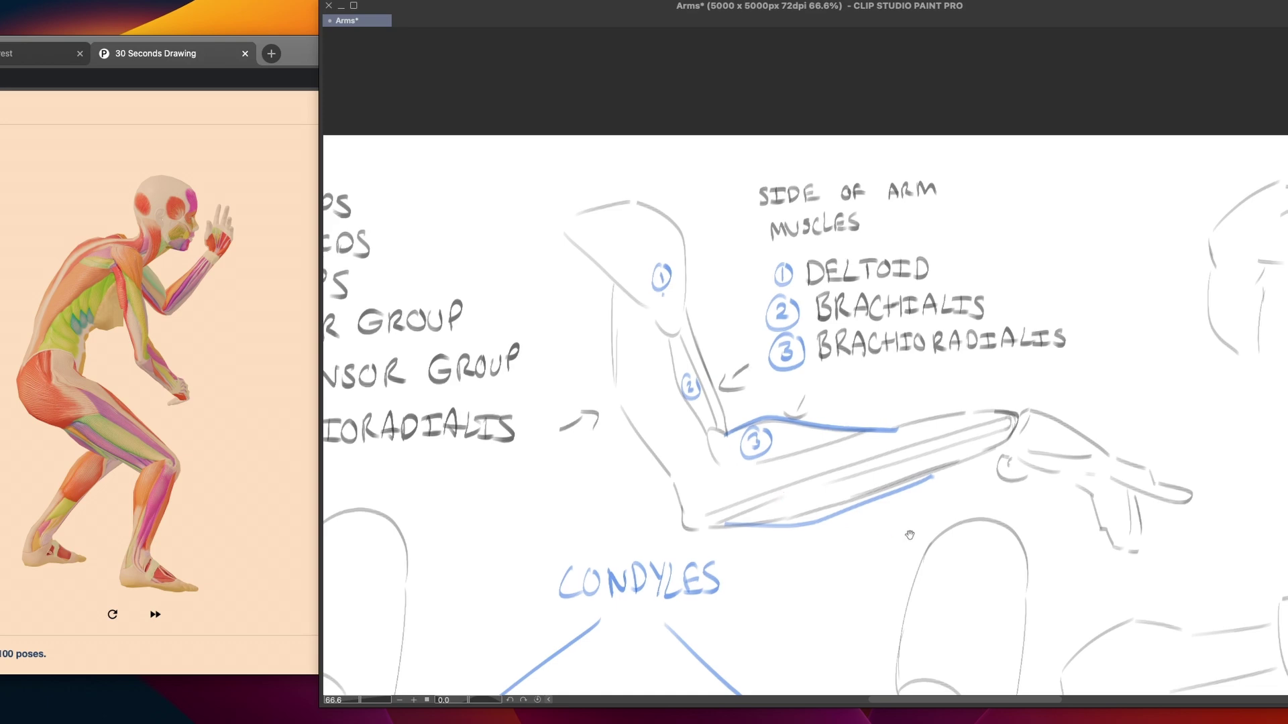
# Look over the simplified practice arms, including the foreshortened and bent poses across the canvas
pyautogui.hscroll(10, 871, 527)
pyautogui.scroll(-3, 872, 527)
pyautogui.hscroll(5, 855, 475)
pyautogui.scroll(-5, 767, 465)
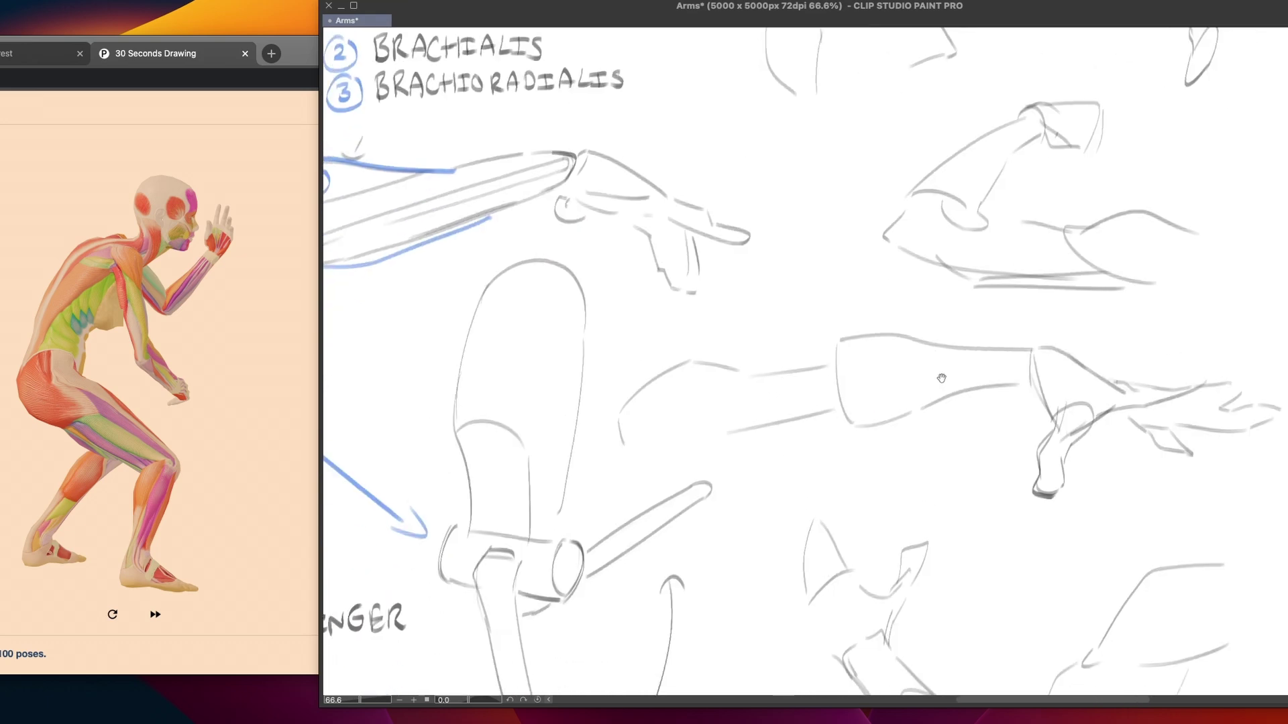
pyautogui.scroll(1, 948, 437)
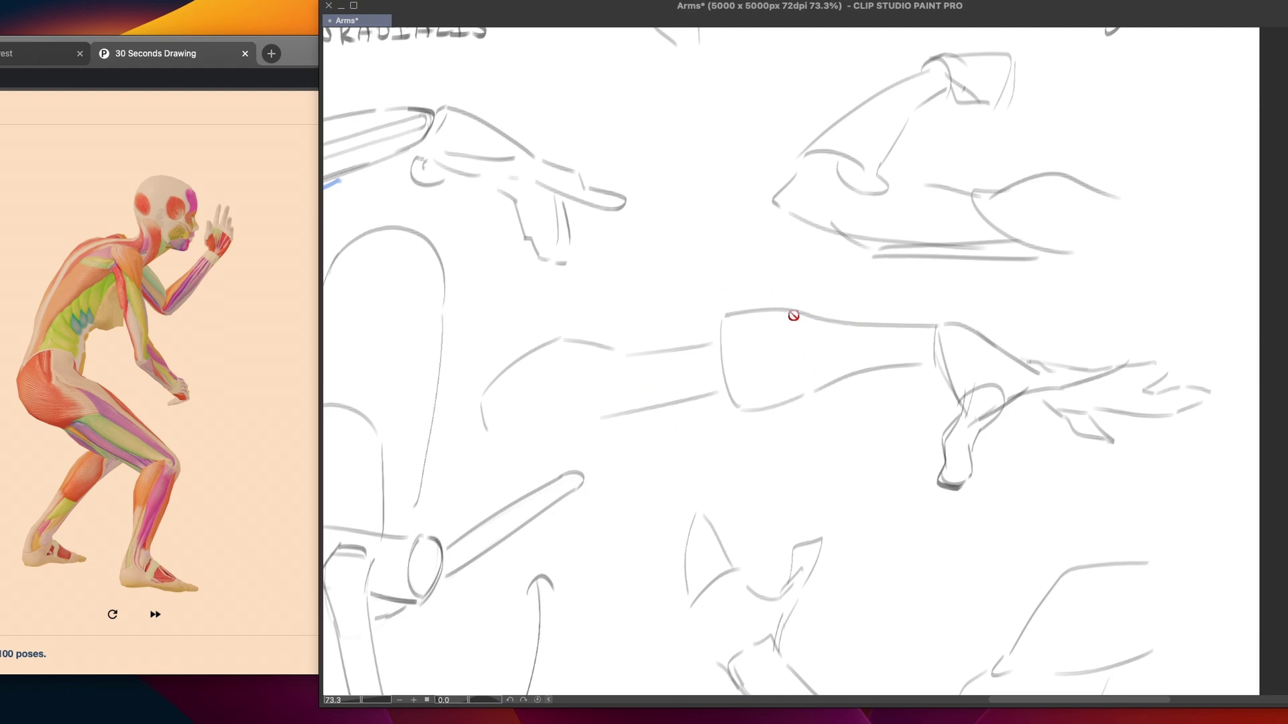
pyautogui.scroll(8, 713, 345)
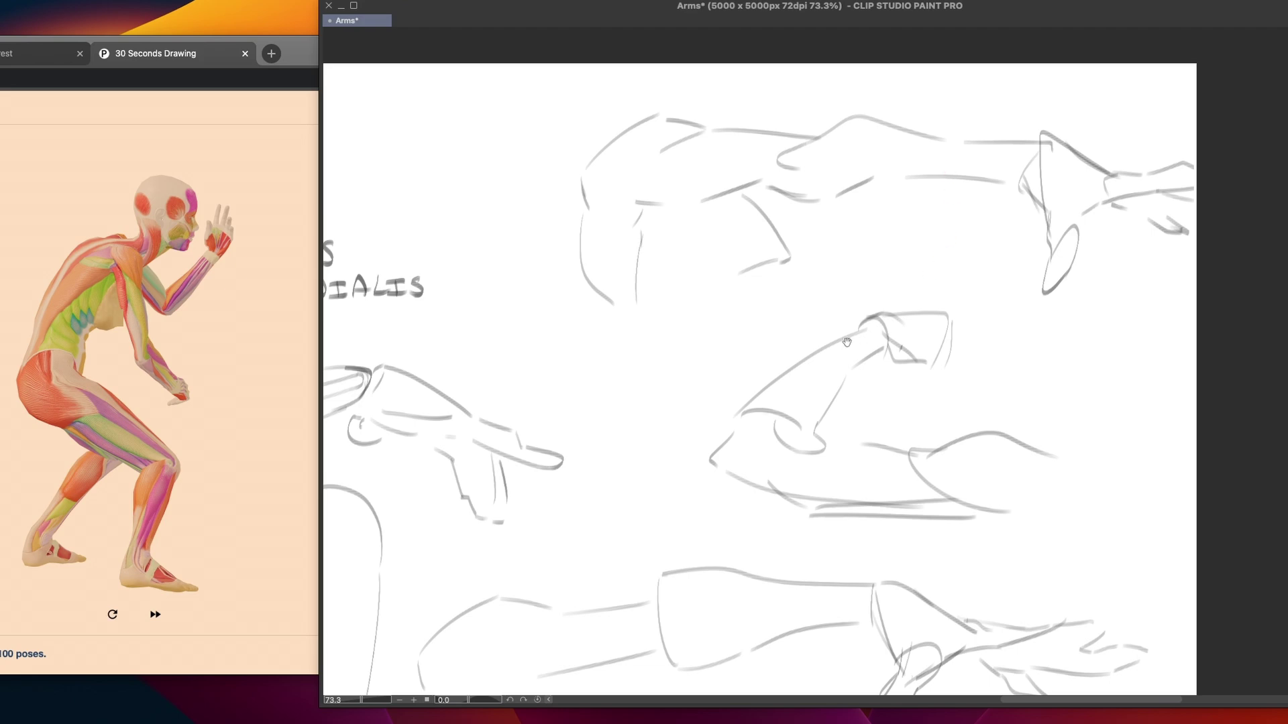
pyautogui.moveTo(763, 368); pyautogui.dragTo(984, 201)
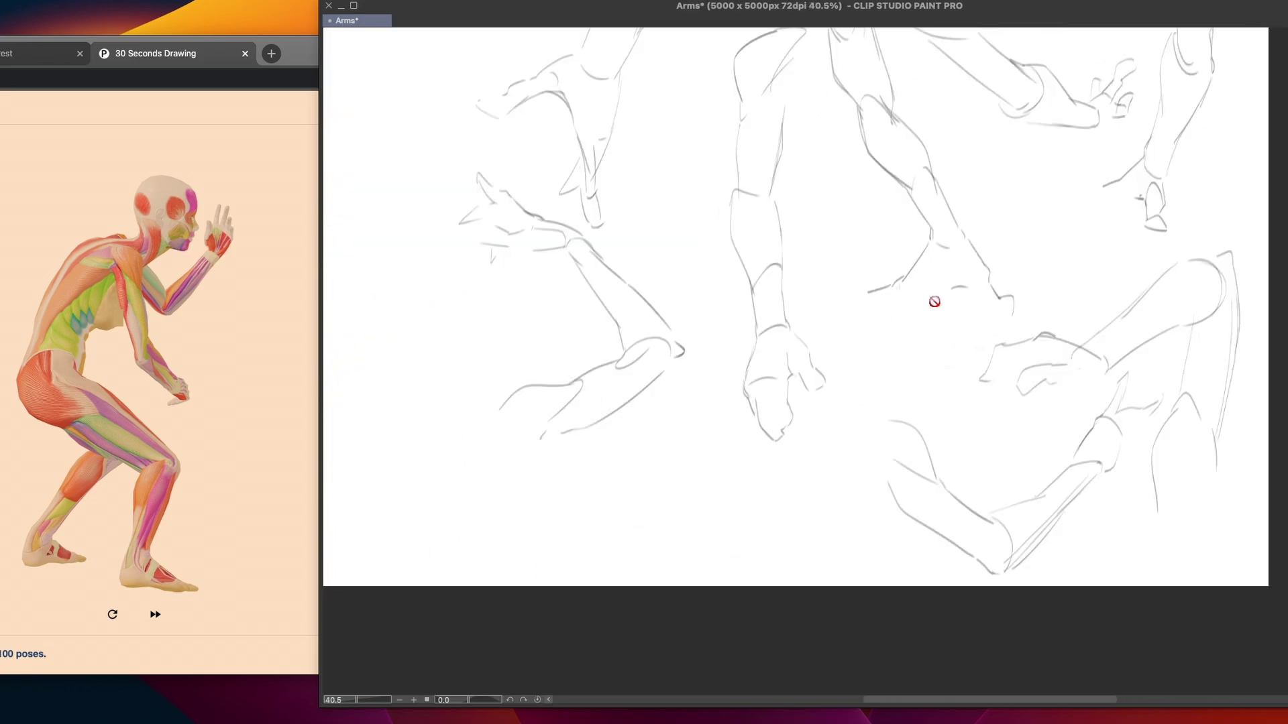
pyautogui.moveTo(939, 283); pyautogui.dragTo(903, 345)
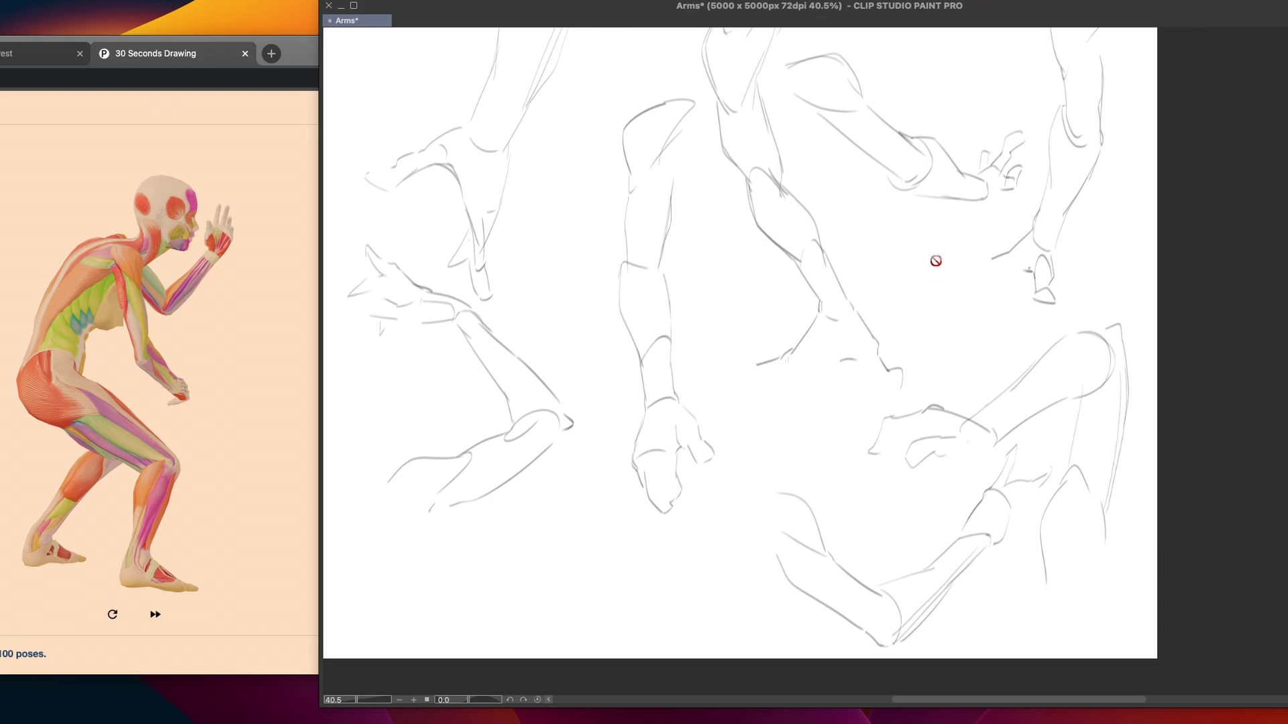
# Examine the colour-coded arm study again and compare it with the flexor and extensor group diagrams
pyautogui.scroll(10, 932, 275)
pyautogui.scroll(10, 651, 244)
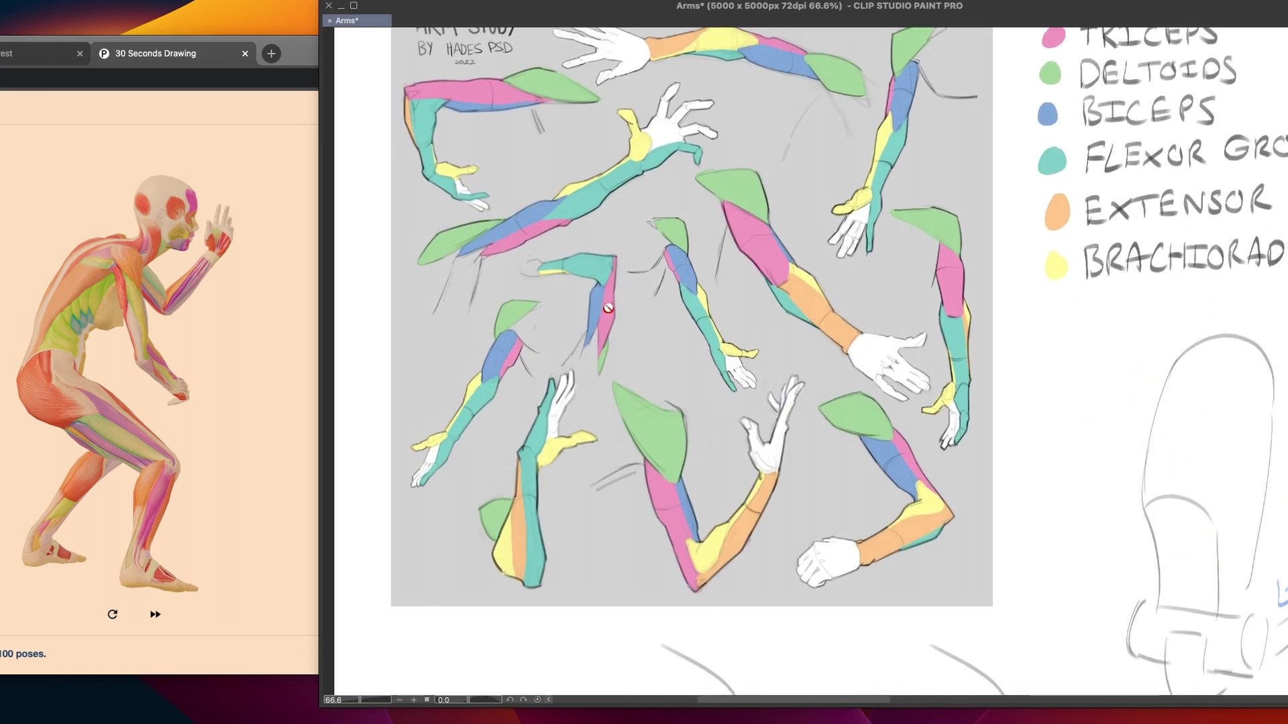
pyautogui.scroll(2, 664, 329)
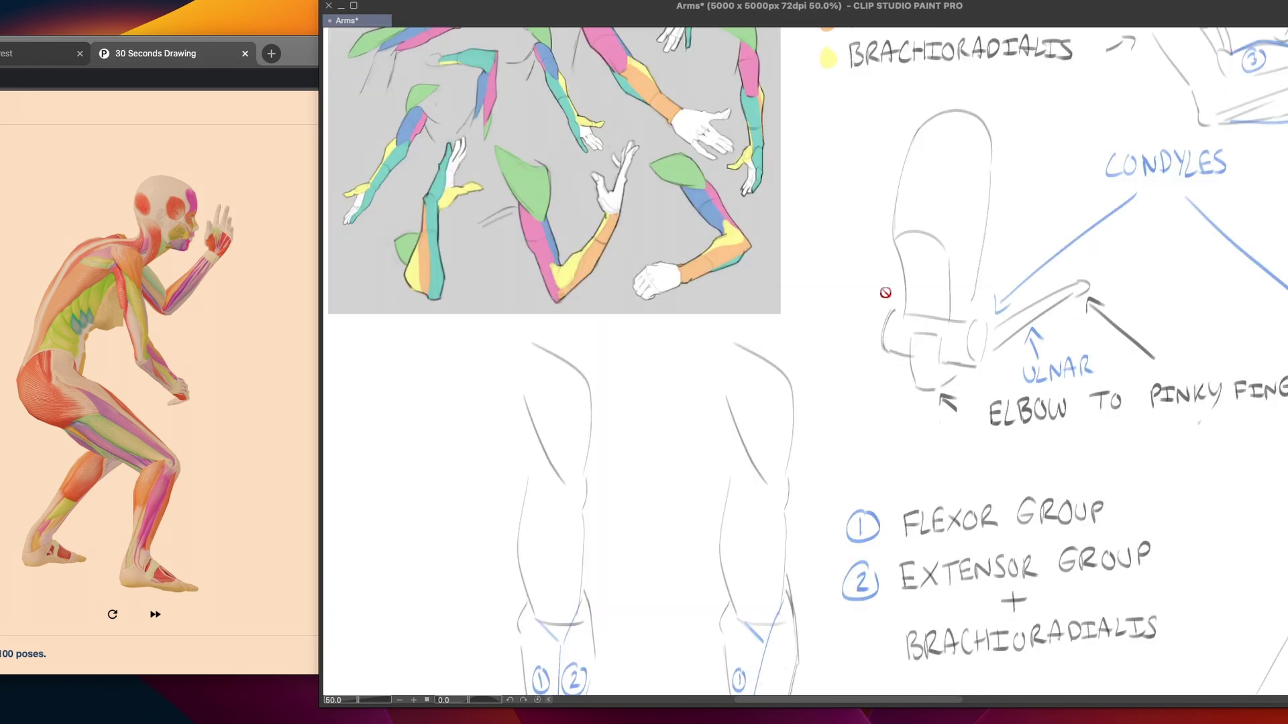
pyautogui.scroll(-10, 872, 335)
pyautogui.hscroll(8, 871, 335)
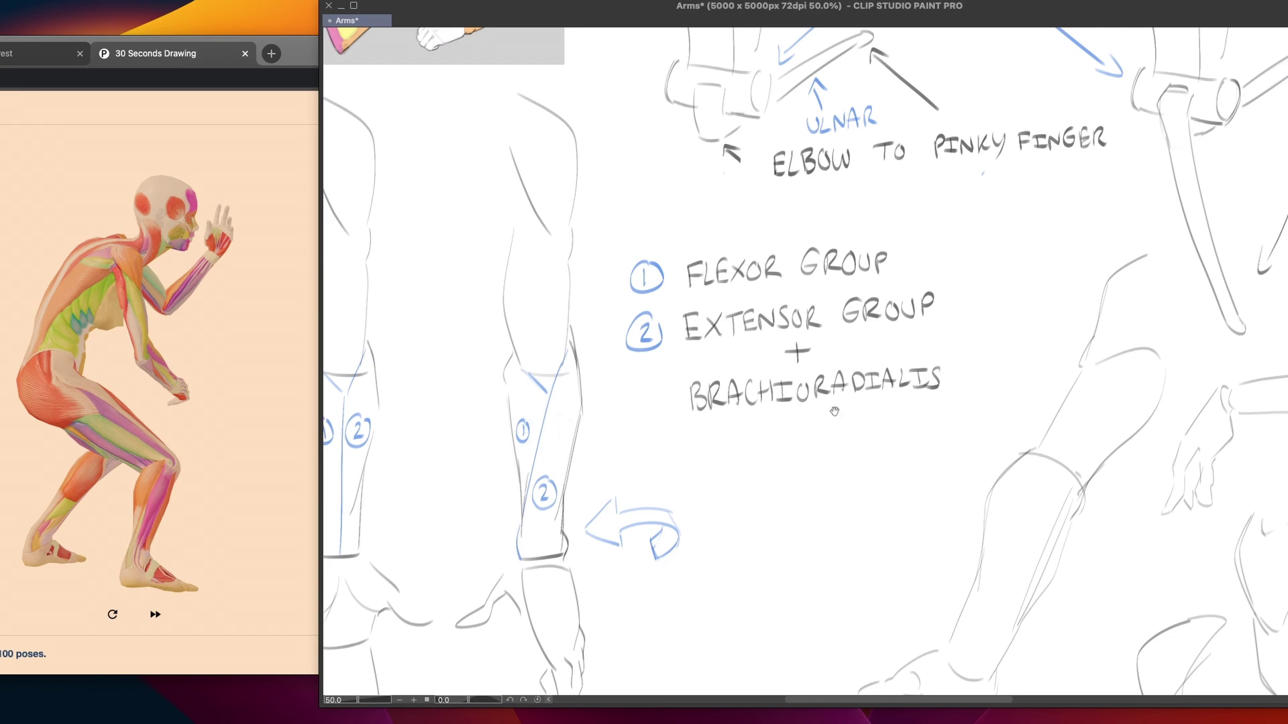
pyautogui.scroll(-5, 847, 406)
pyautogui.scroll(-3, 765, 195)
pyautogui.scroll(3, 728, 196)
pyautogui.scroll(2, 819, 321)
pyautogui.hscroll(-1, 819, 322)
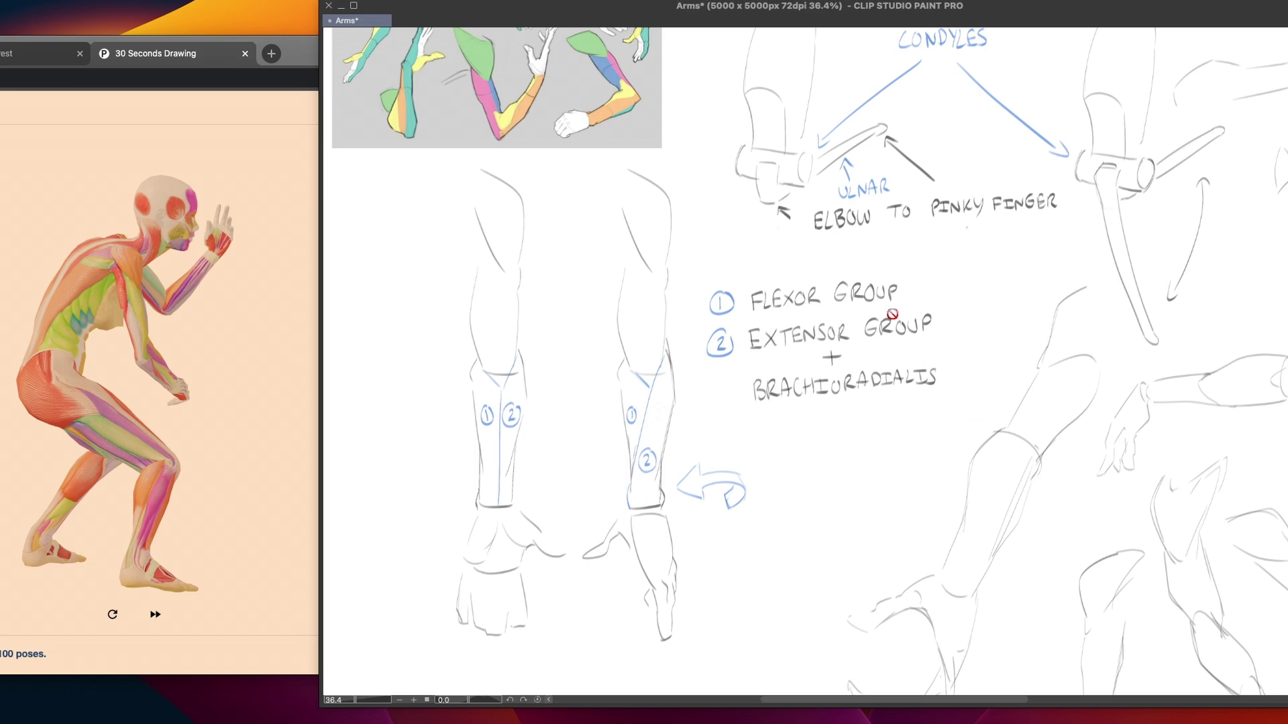
# Switch to the browser, browse the PROPIC x TACO Arms/Hands board on Pinterest, and return to the Arms canvas
pyautogui.click(6, 54)
pyautogui.moveTo(359, 57); pyautogui.dragTo(616, 73)
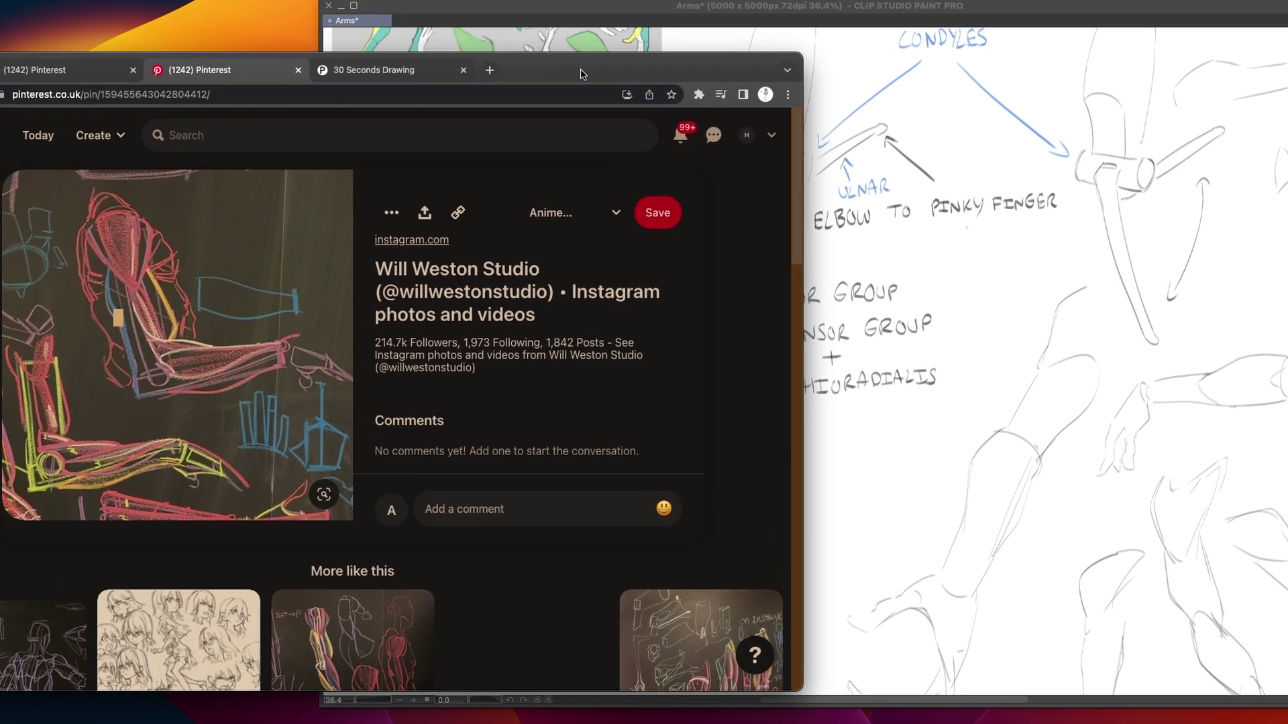
pyautogui.click(70, 70)
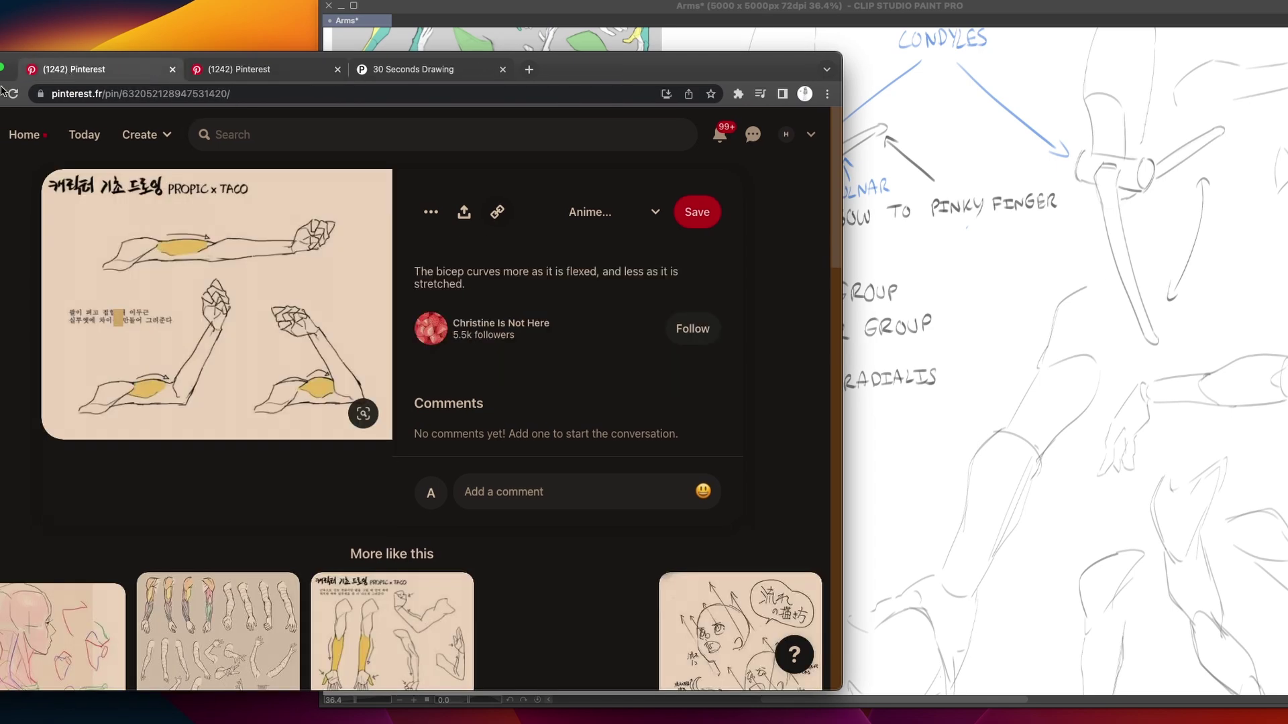
pyautogui.press('super+bracketleft')
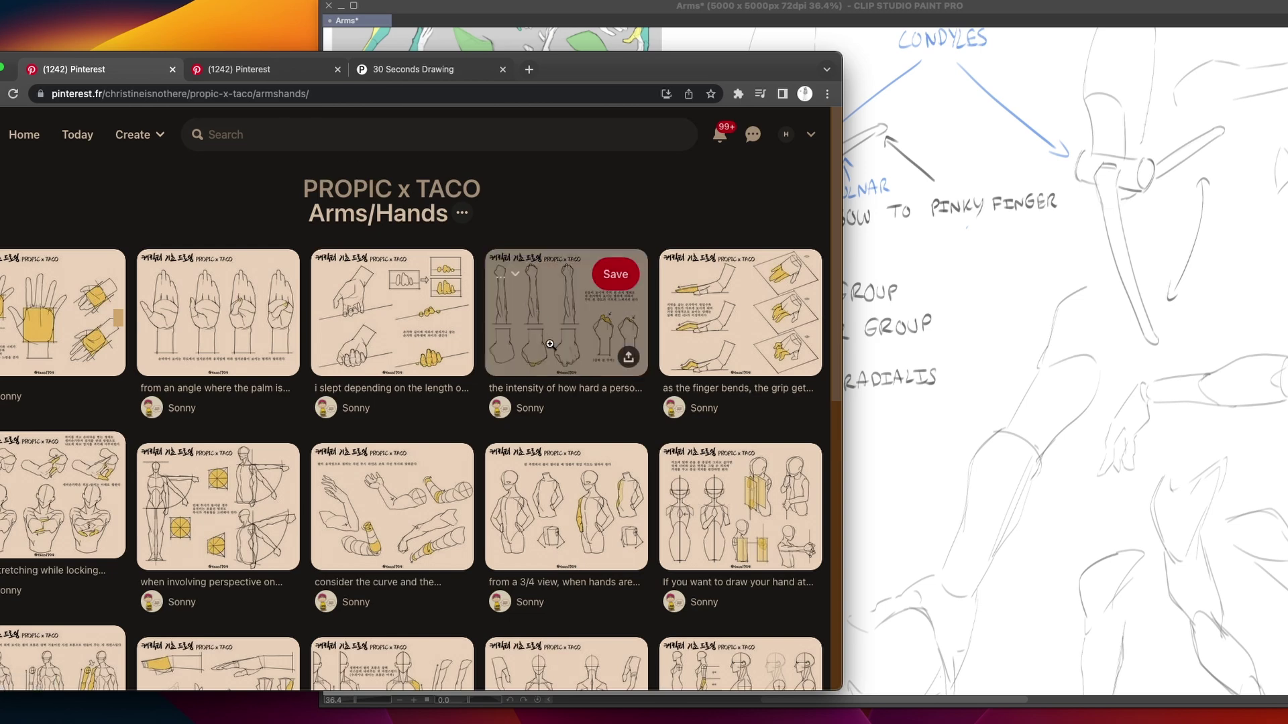
pyautogui.scroll(-5, 575, 343)
pyautogui.click(498, 11)
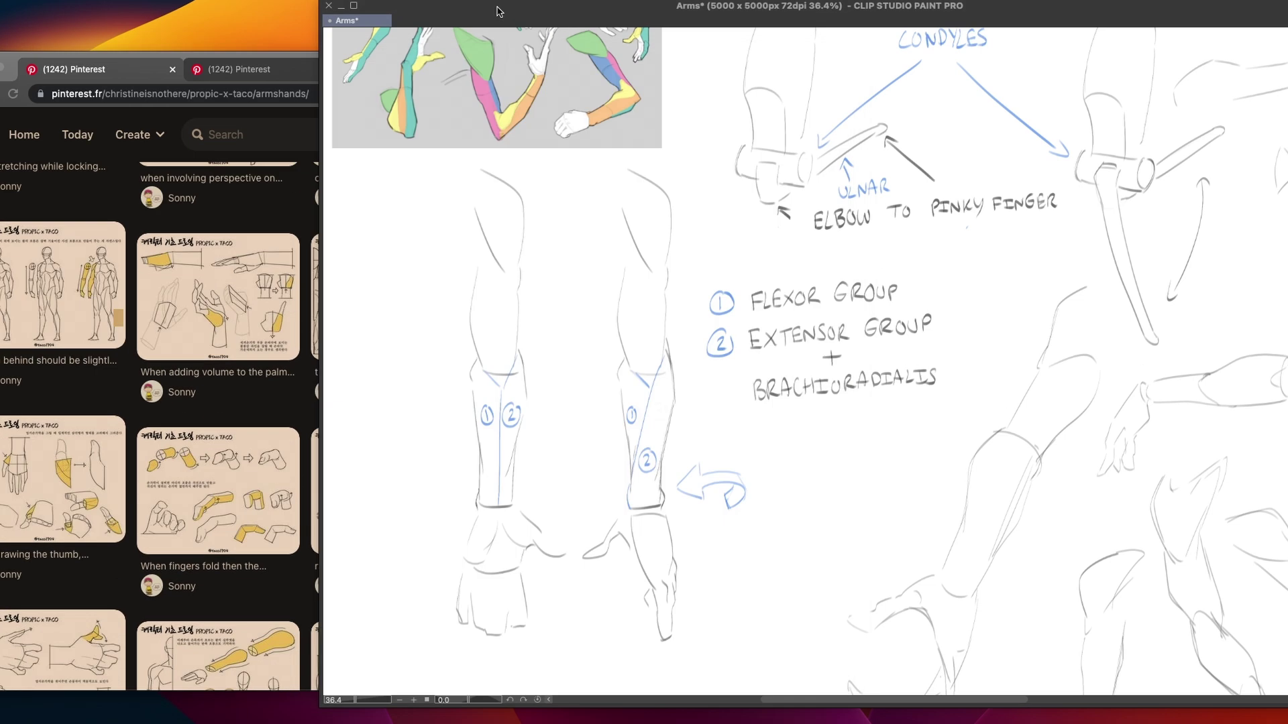